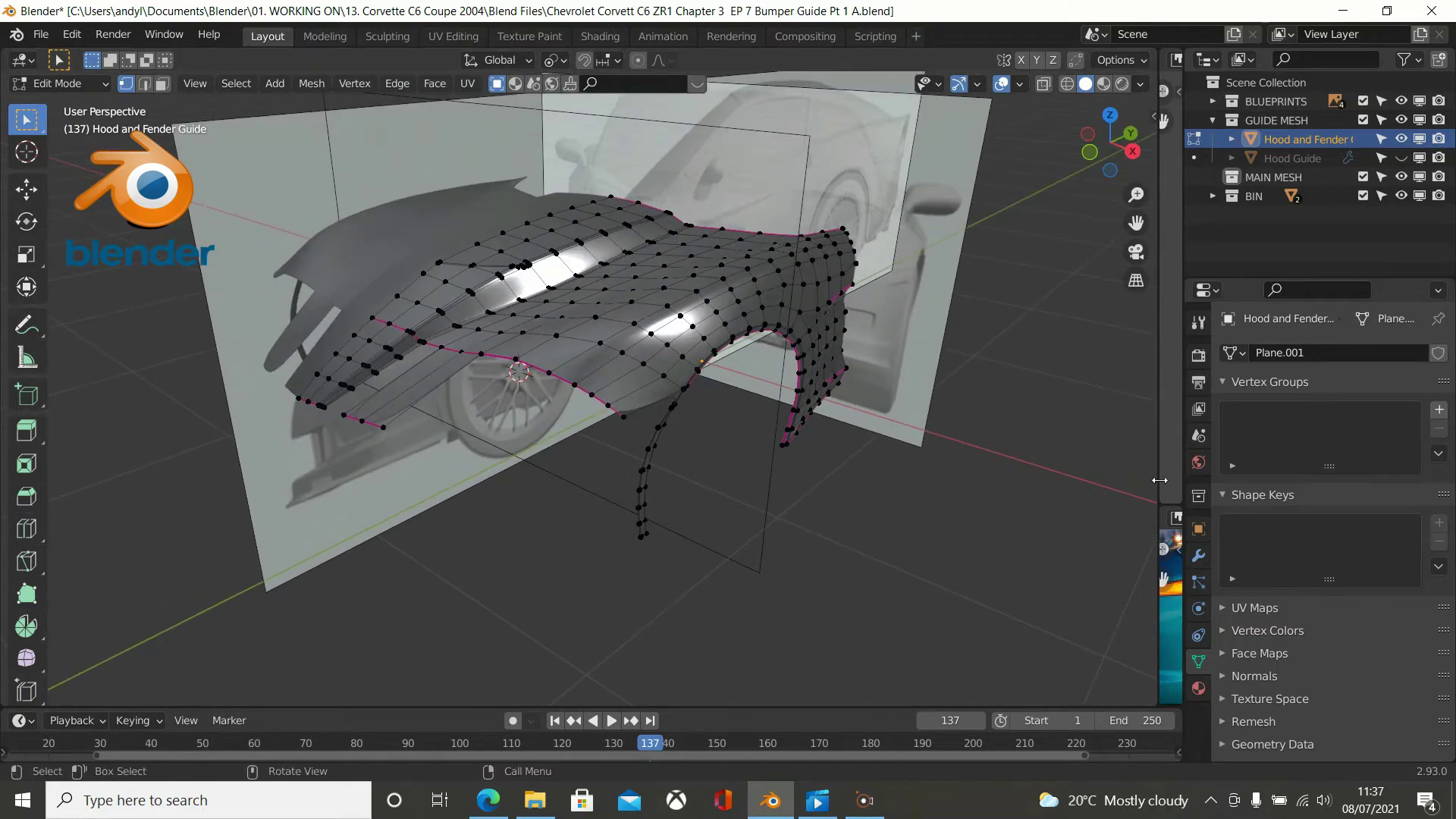
Enlarge the reference image editors beside the 3D viewport and frame the front of the car in 27246.jpg.
left_click_drag(1159, 479, 572, 493)
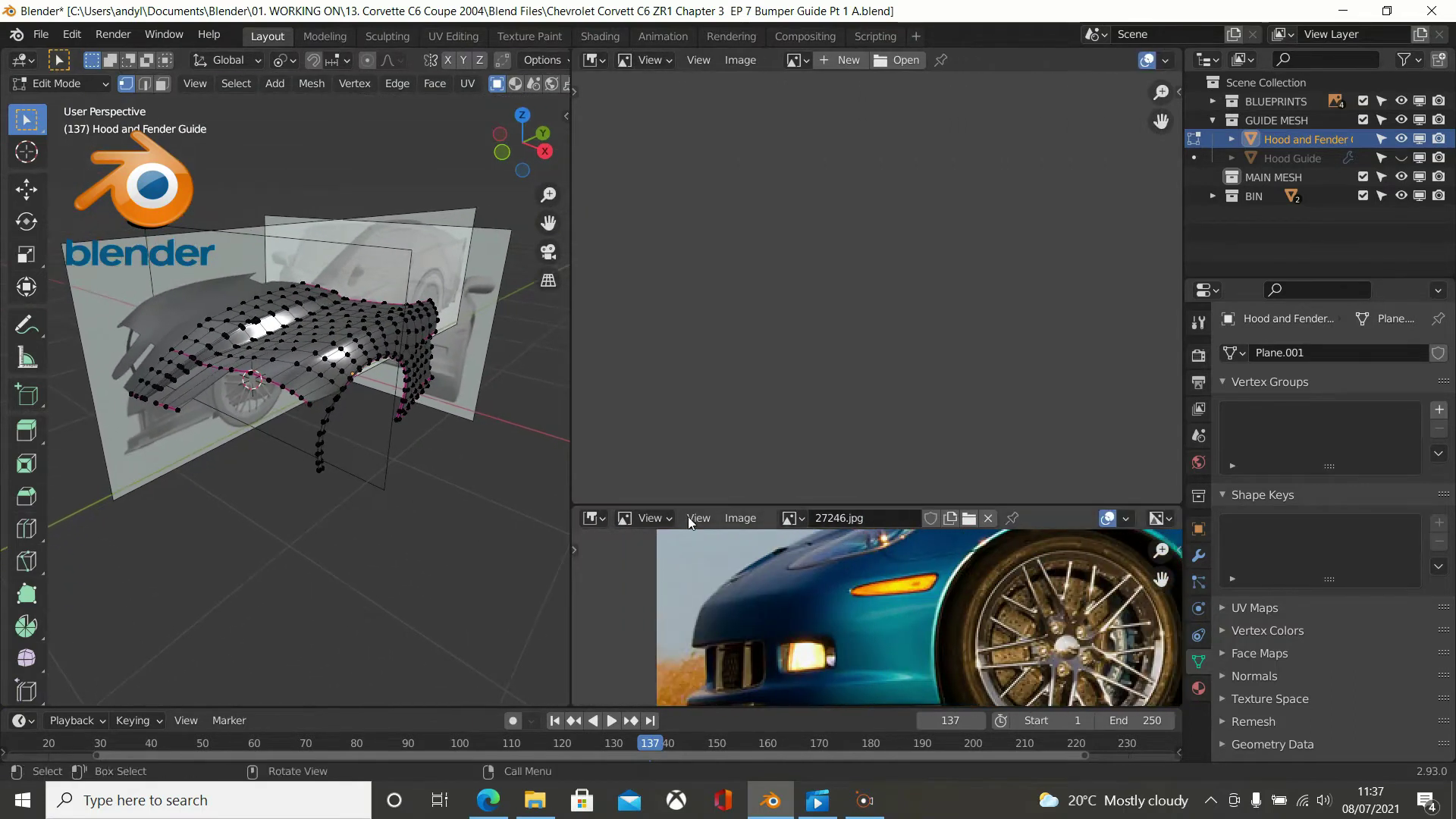
scroll(881, 595, "down", 2)
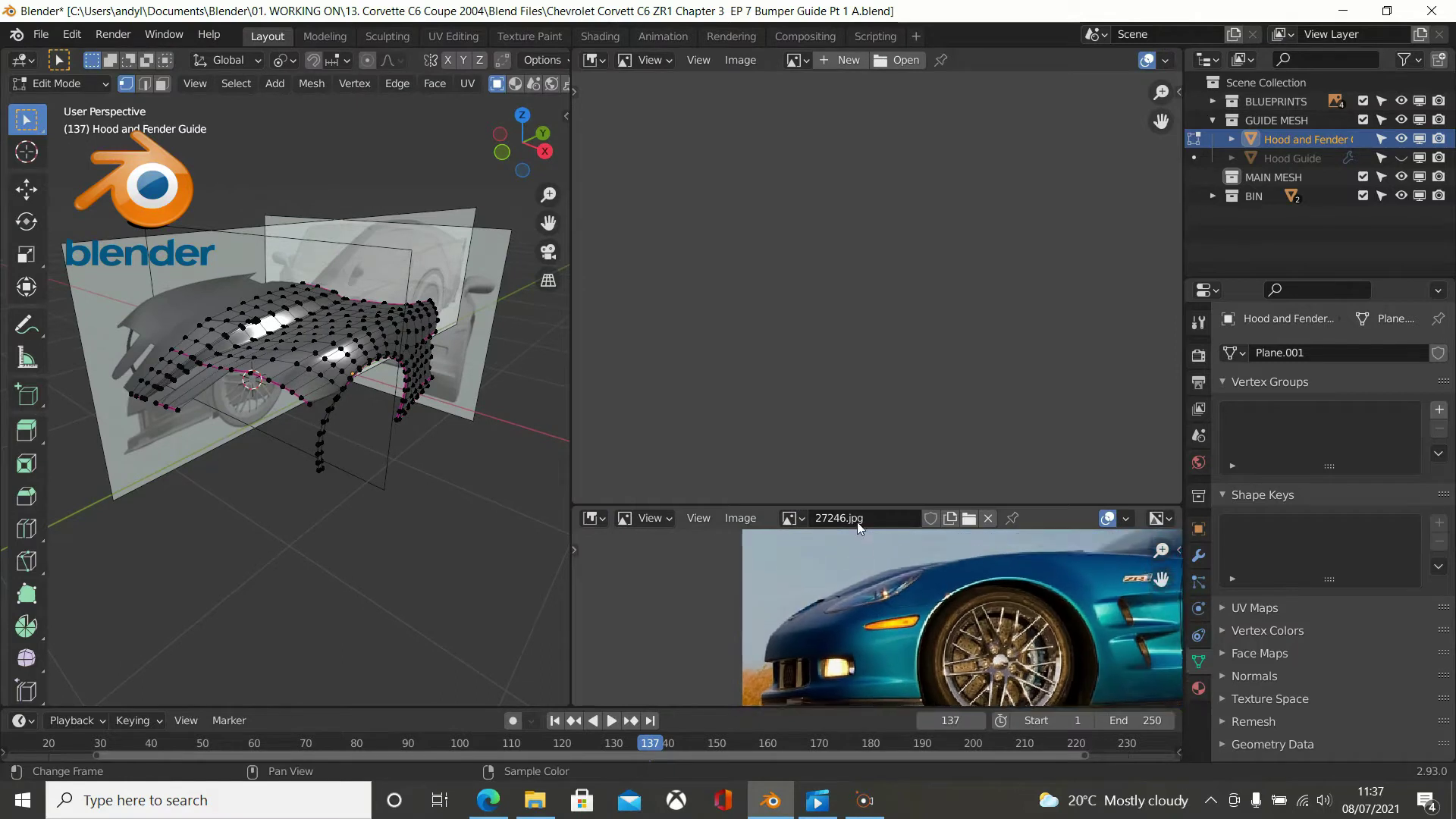
scroll(877, 363, "down", 5)
scroll(900, 361, "up", 2)
middle_click_drag(896, 341, 625, 262)
scroll(620, 256, "up", 2)
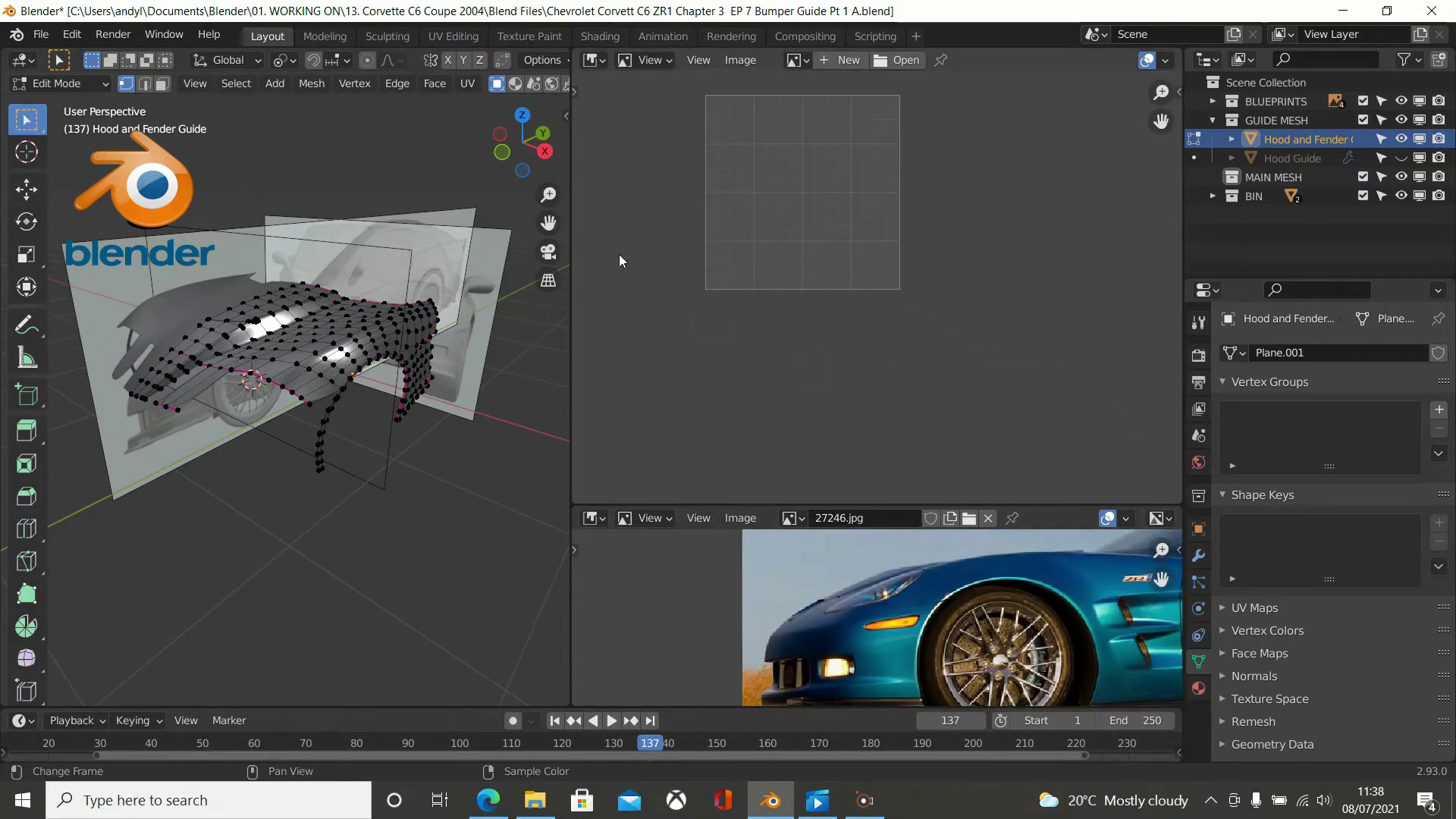
Start opening an image in the empty image editor and browse to the project's images\car\3523 folder.
left_click(905, 59)
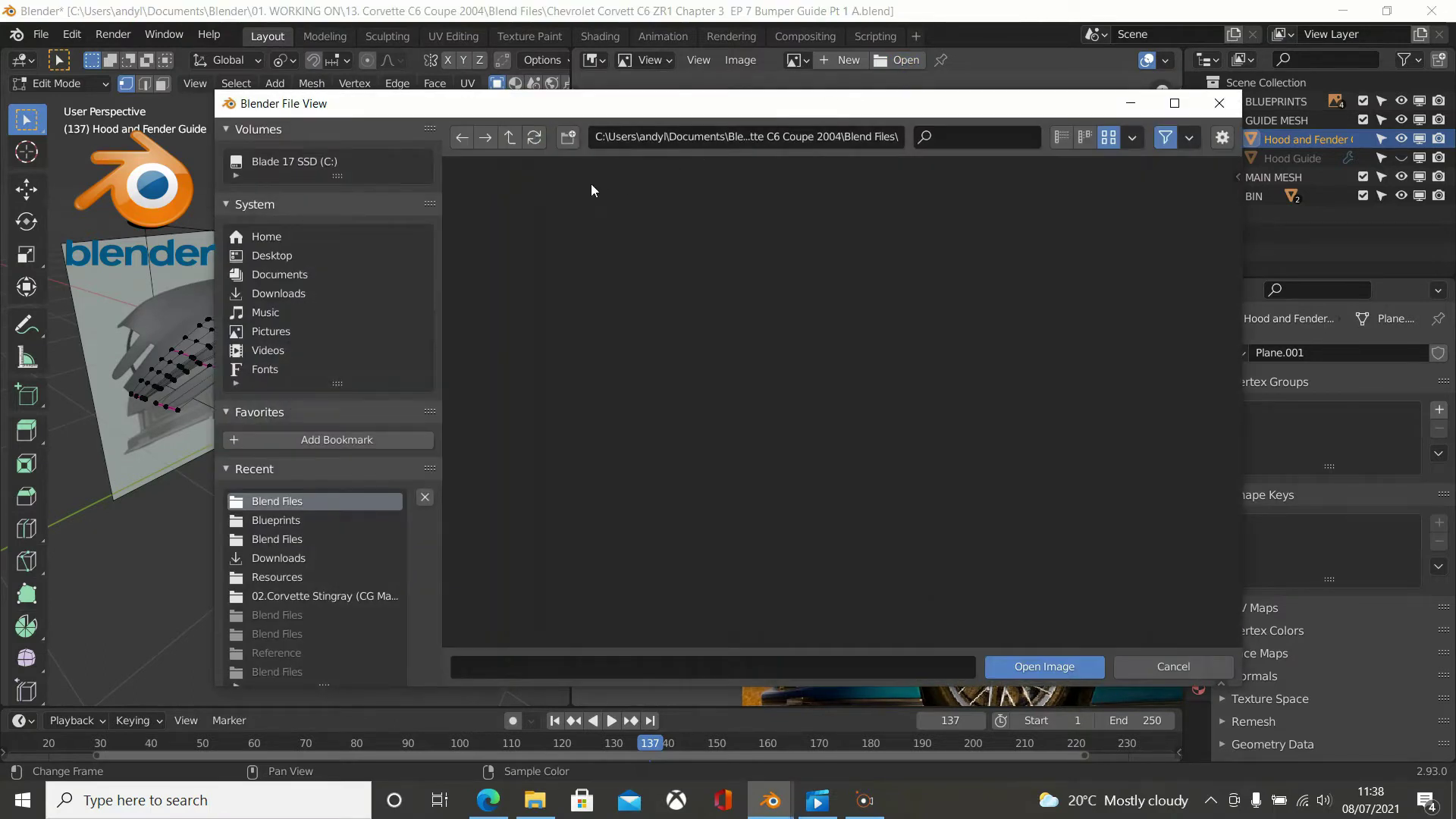
left_click(508, 143)
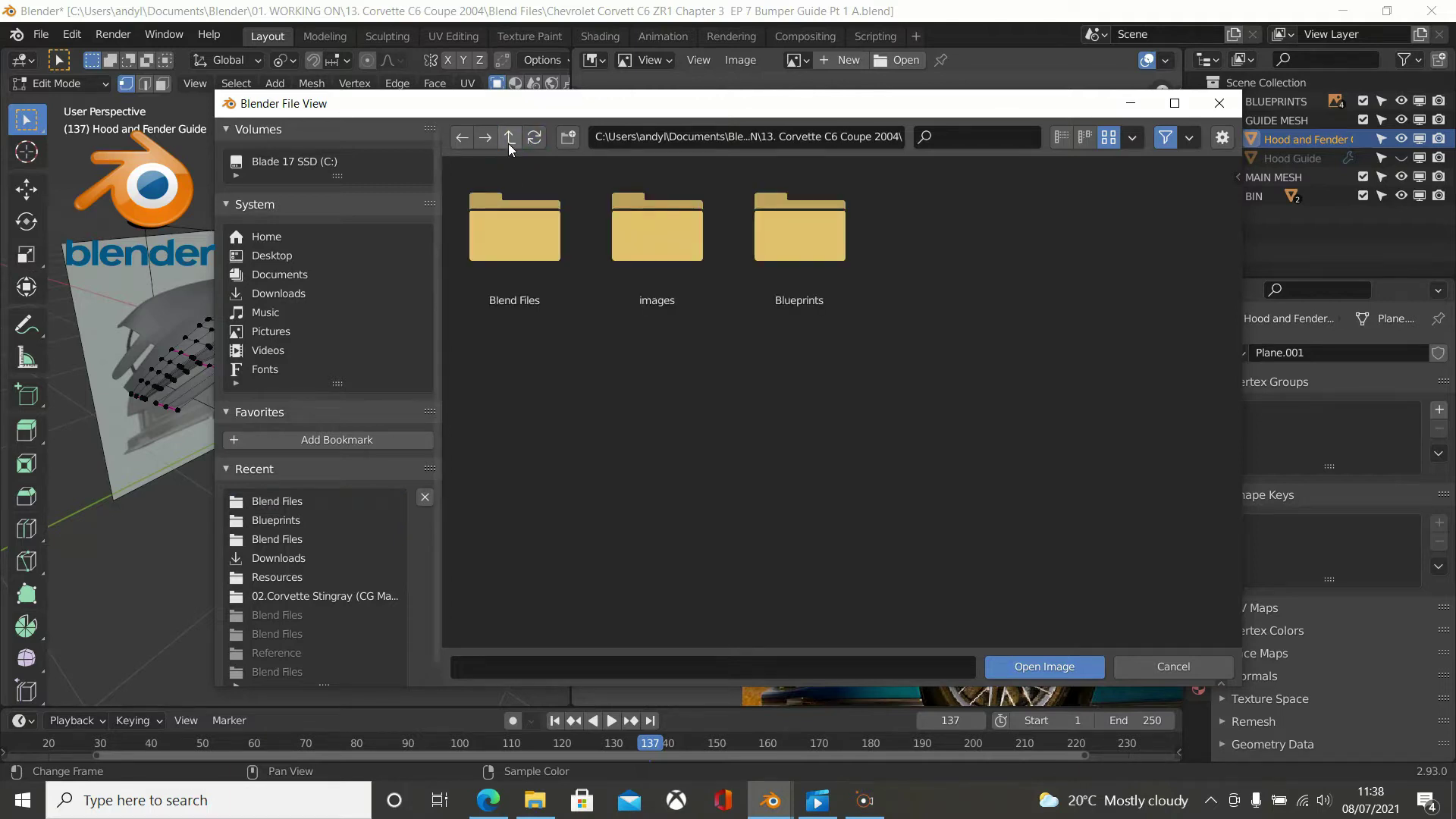
double_click(631, 238)
left_click(631, 238)
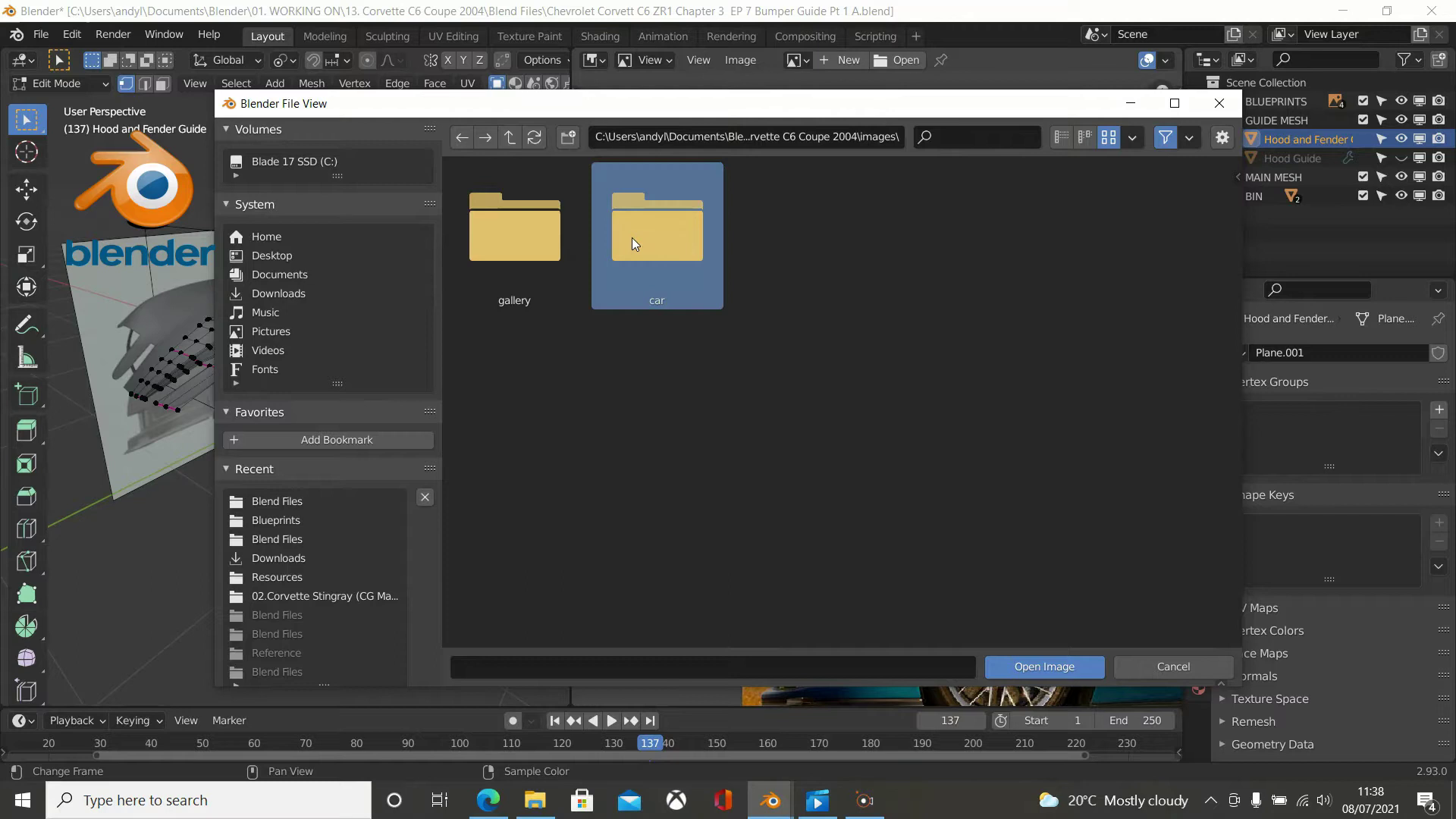
double_click(631, 238)
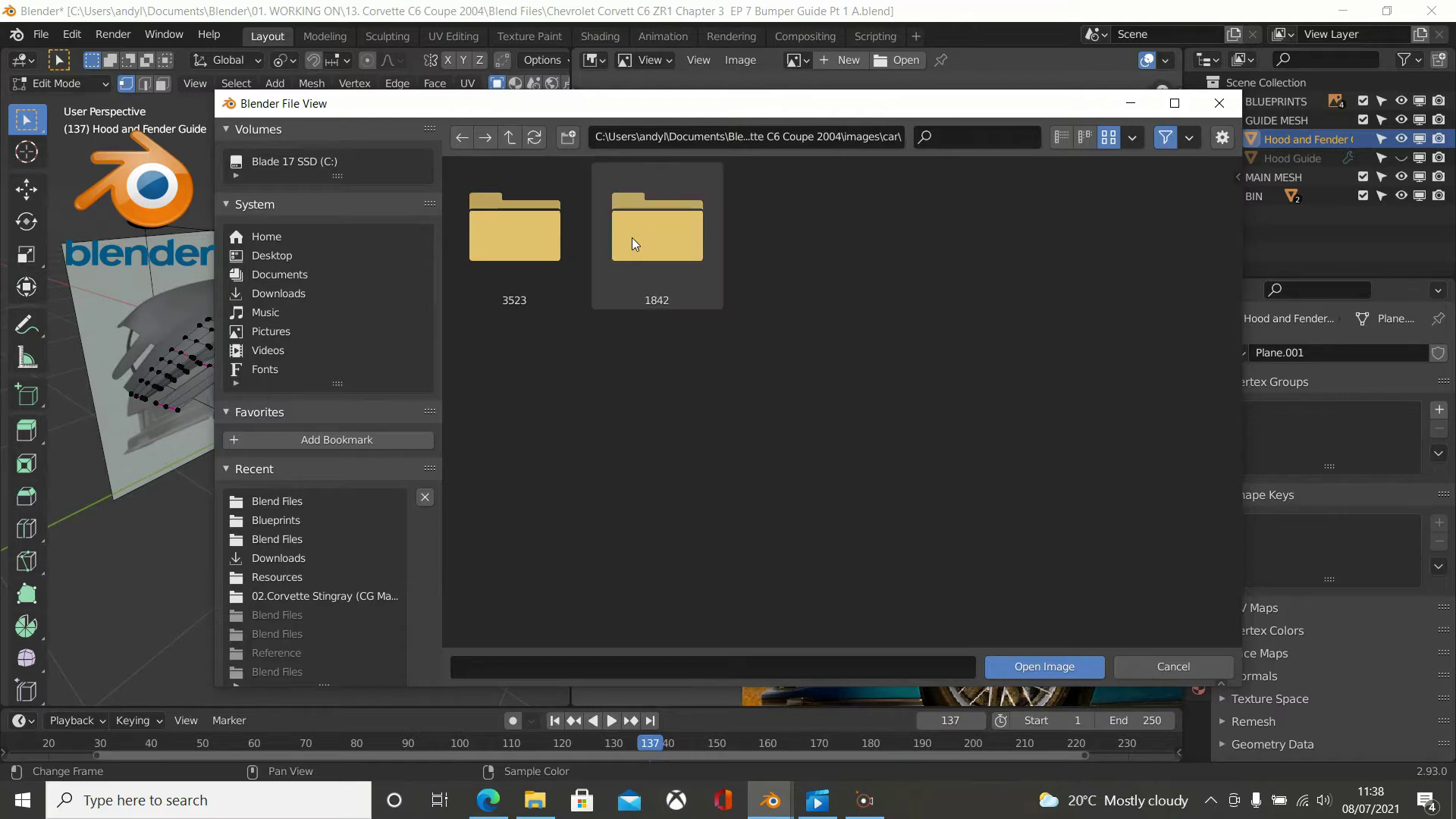
double_click(631, 239)
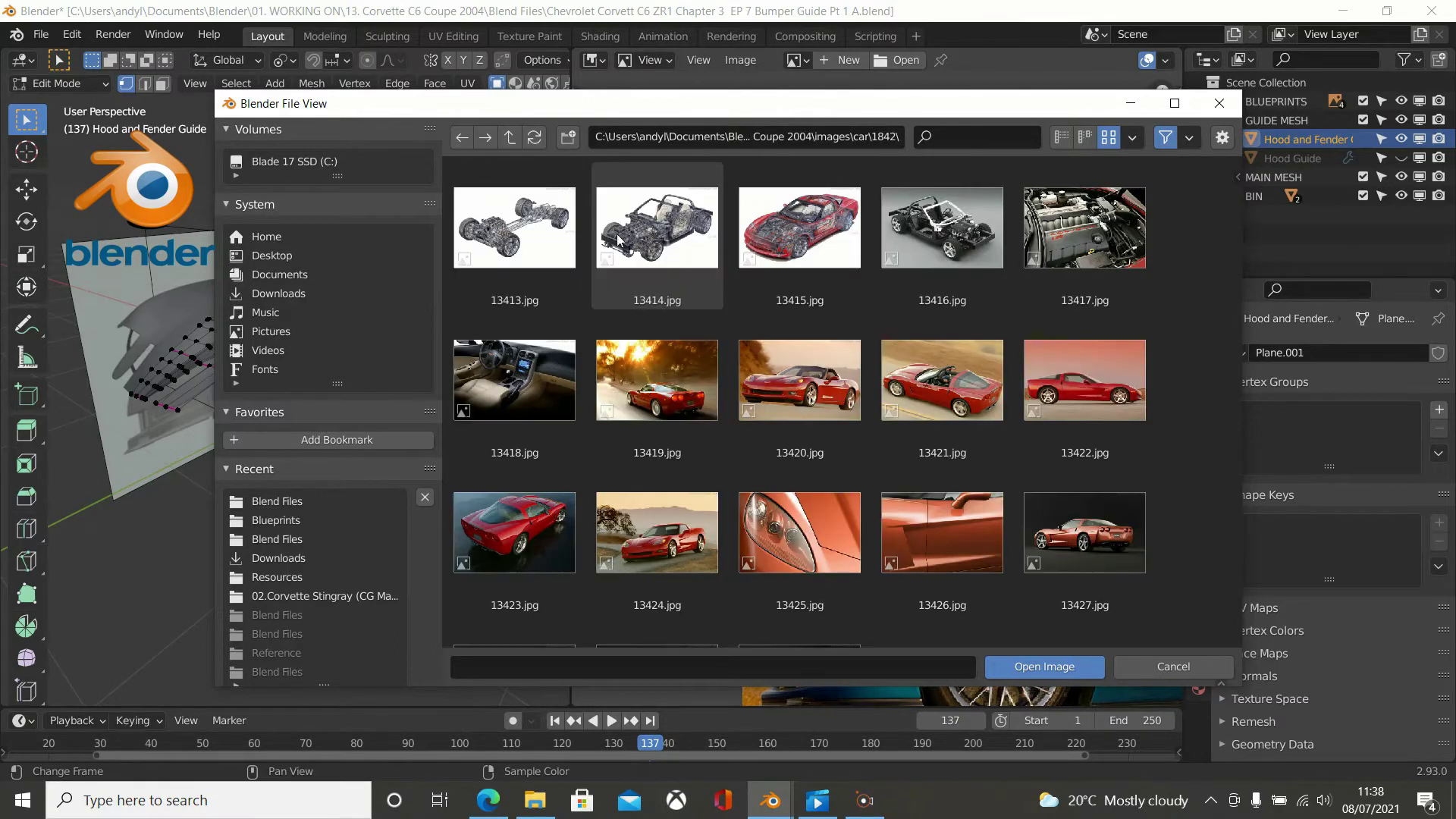
left_click(452, 142)
double_click(521, 238)
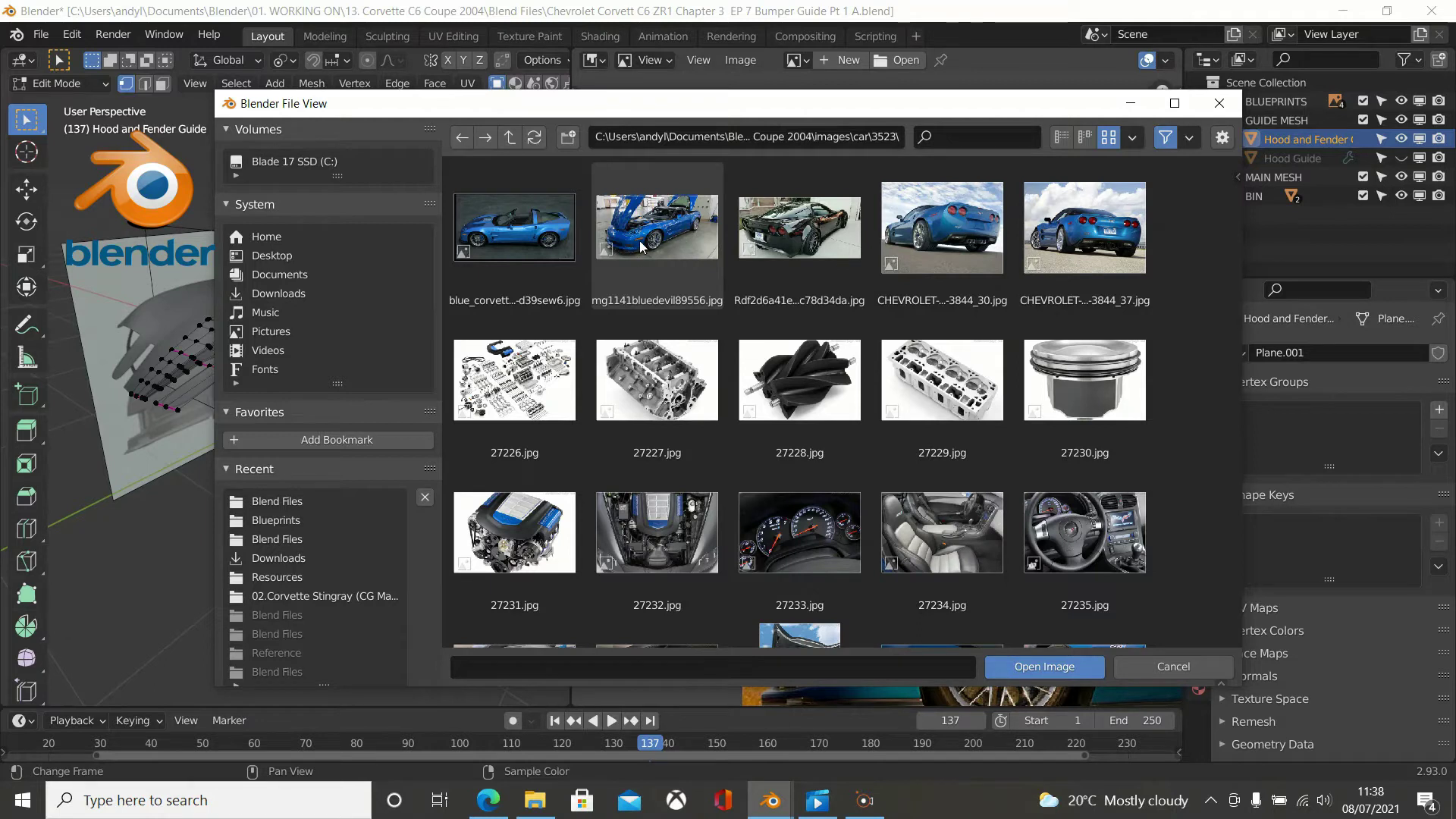
Open mg1141bluedevil89556.jpg as a second reference image and frame the car's front bumper in it.
scroll(705, 296, "down", 4)
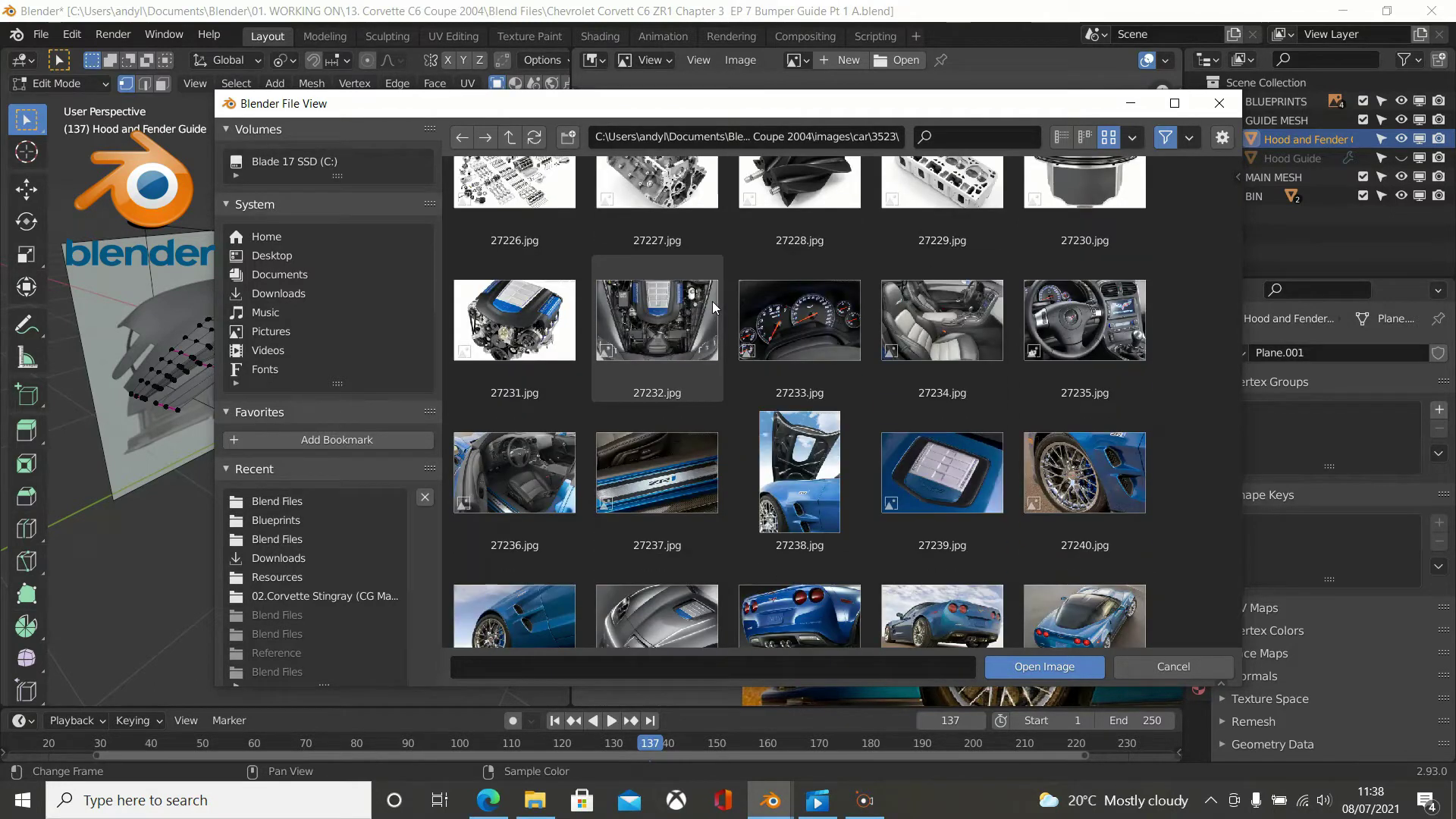
scroll(712, 302, "down", 3)
scroll(712, 302, "down", 1)
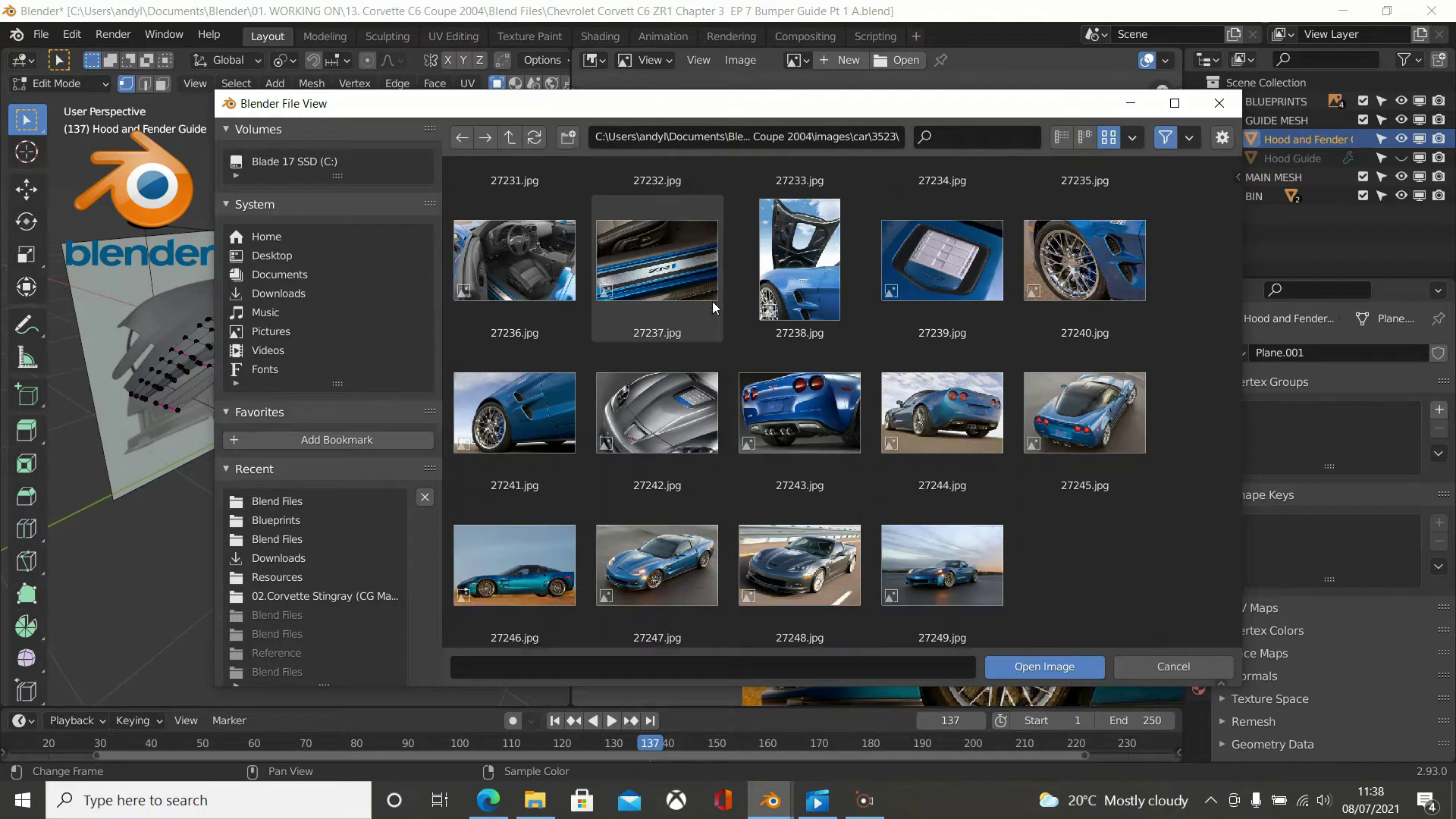
scroll(712, 302, "up", 2)
scroll(712, 302, "down", 2)
scroll(712, 301, "up", 5)
scroll(711, 302, "up", 2)
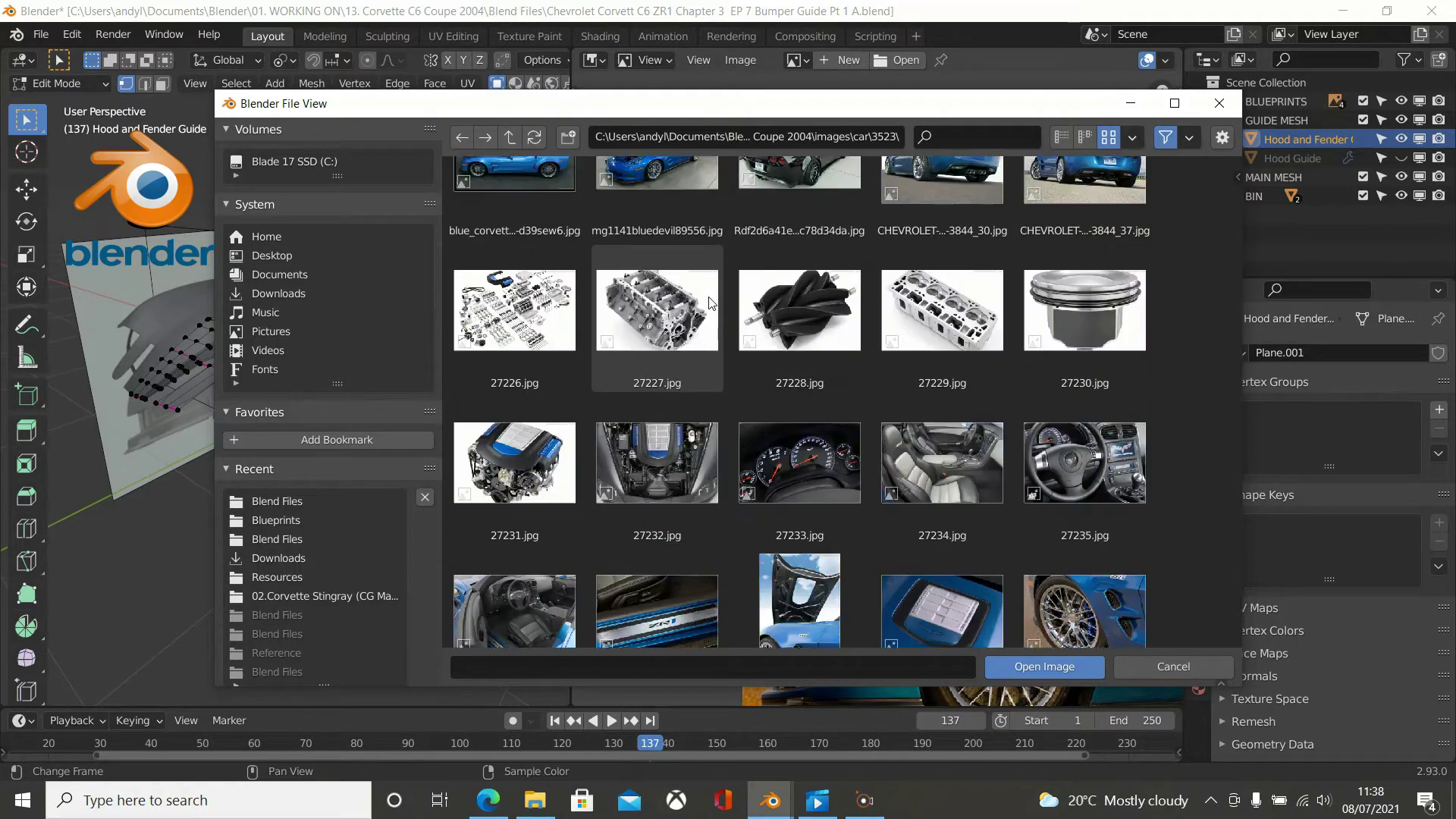
double_click(639, 226)
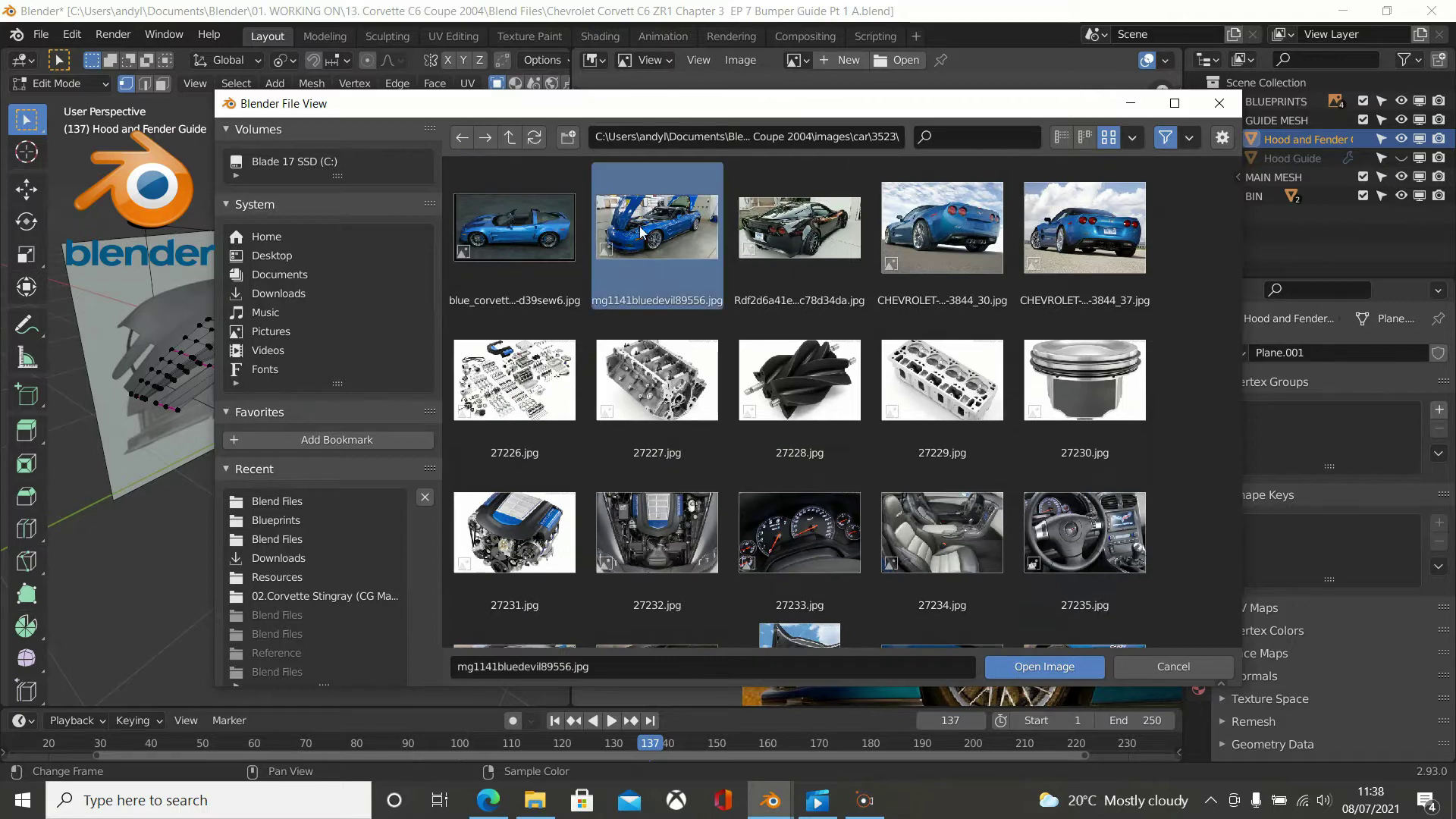
middle_click_drag(1076, 286, 1134, 279)
scroll(1135, 280, "down", 1)
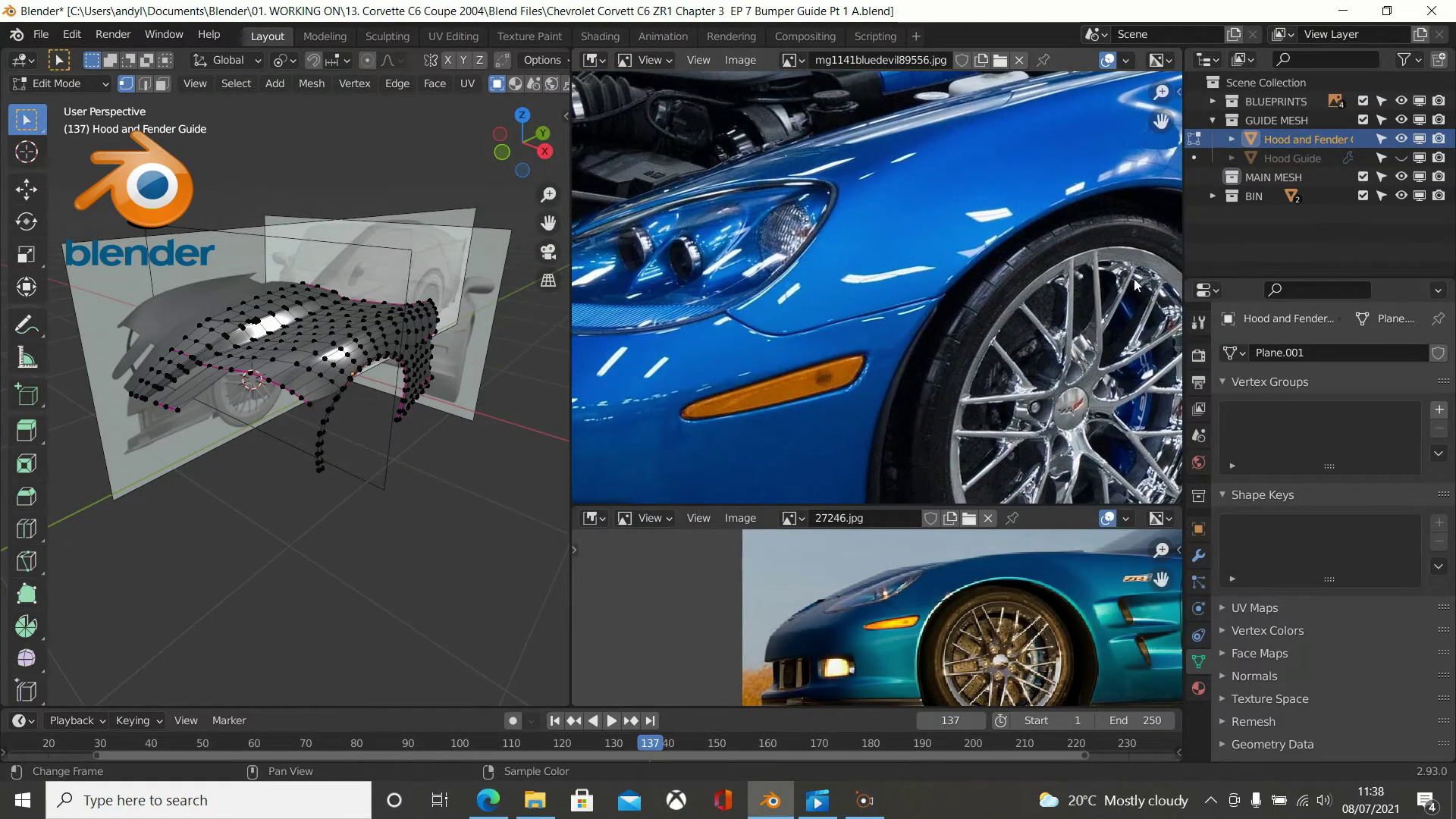
scroll(999, 310, "down", 2)
middle_click_drag(886, 315, 1019, 300)
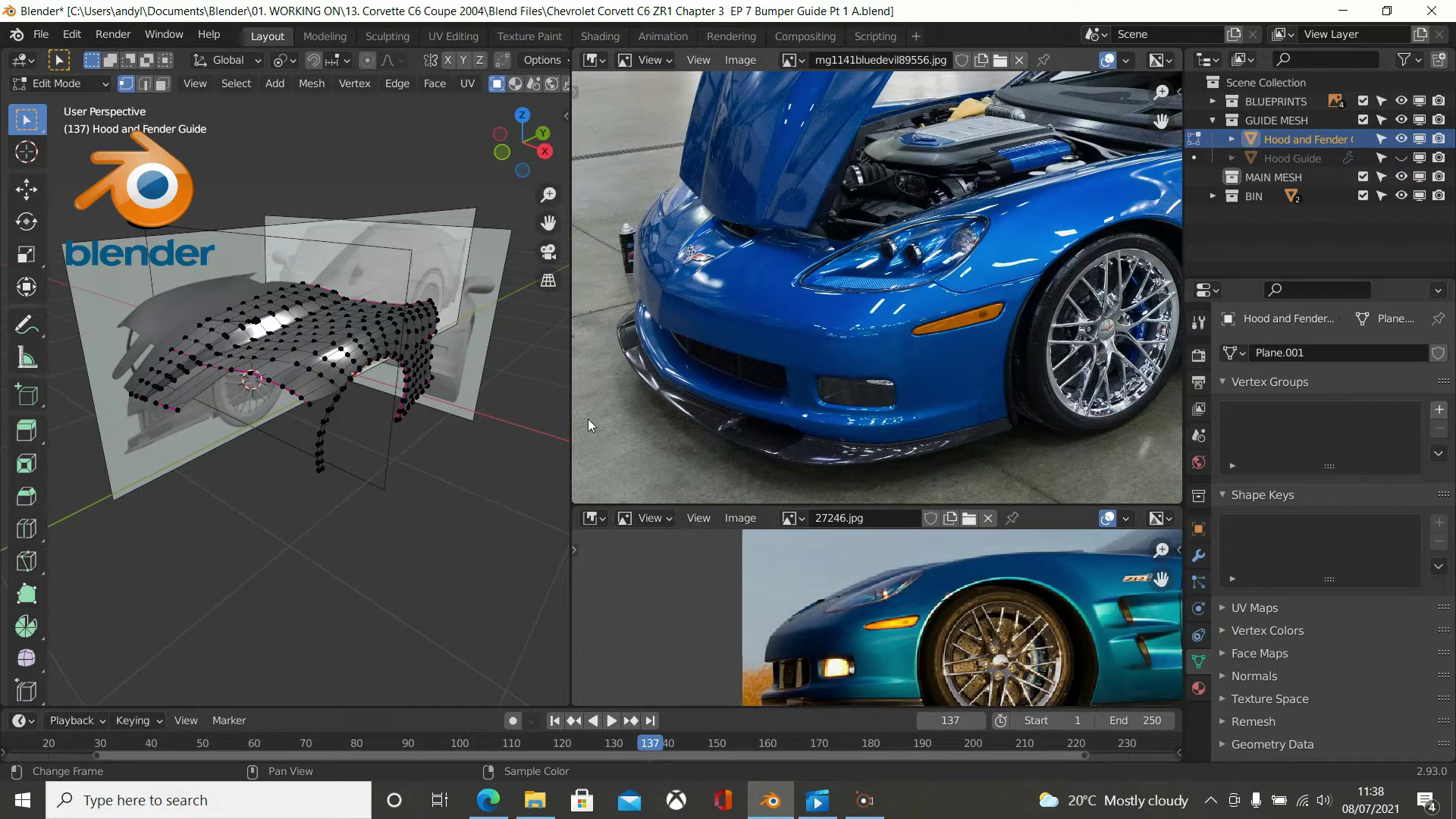
Widen the 3D viewport again and examine the open bumper area ahead of the hood and fender mesh against the top-view blueprint.
left_click_drag(573, 422, 1159, 377)
scroll(838, 390, "up", 1)
middle_click_drag(830, 392, 595, 364)
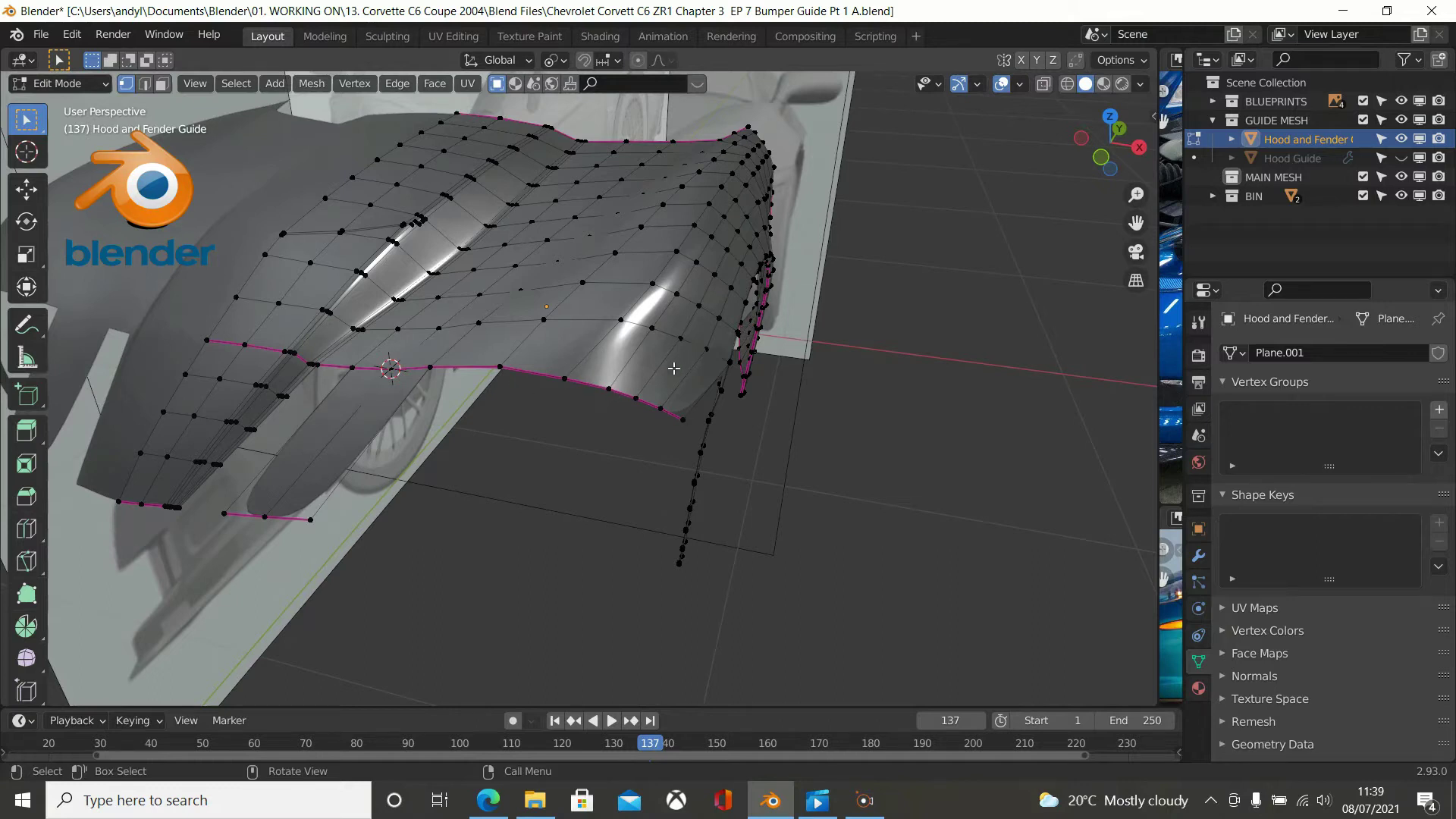
middle_click_drag(562, 369, 635, 398)
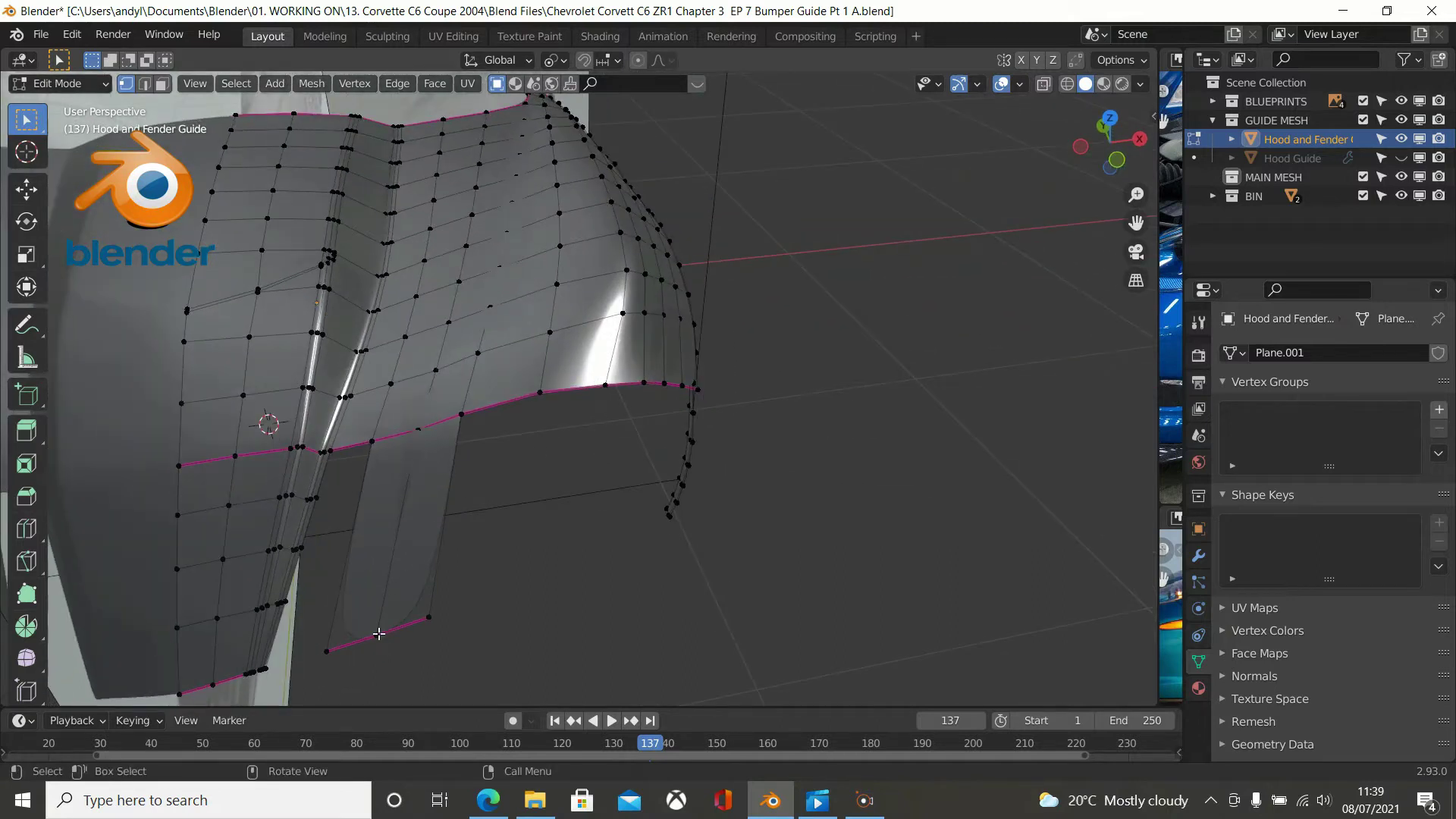
middle_click_drag(543, 506, 577, 494)
key("KP_7")
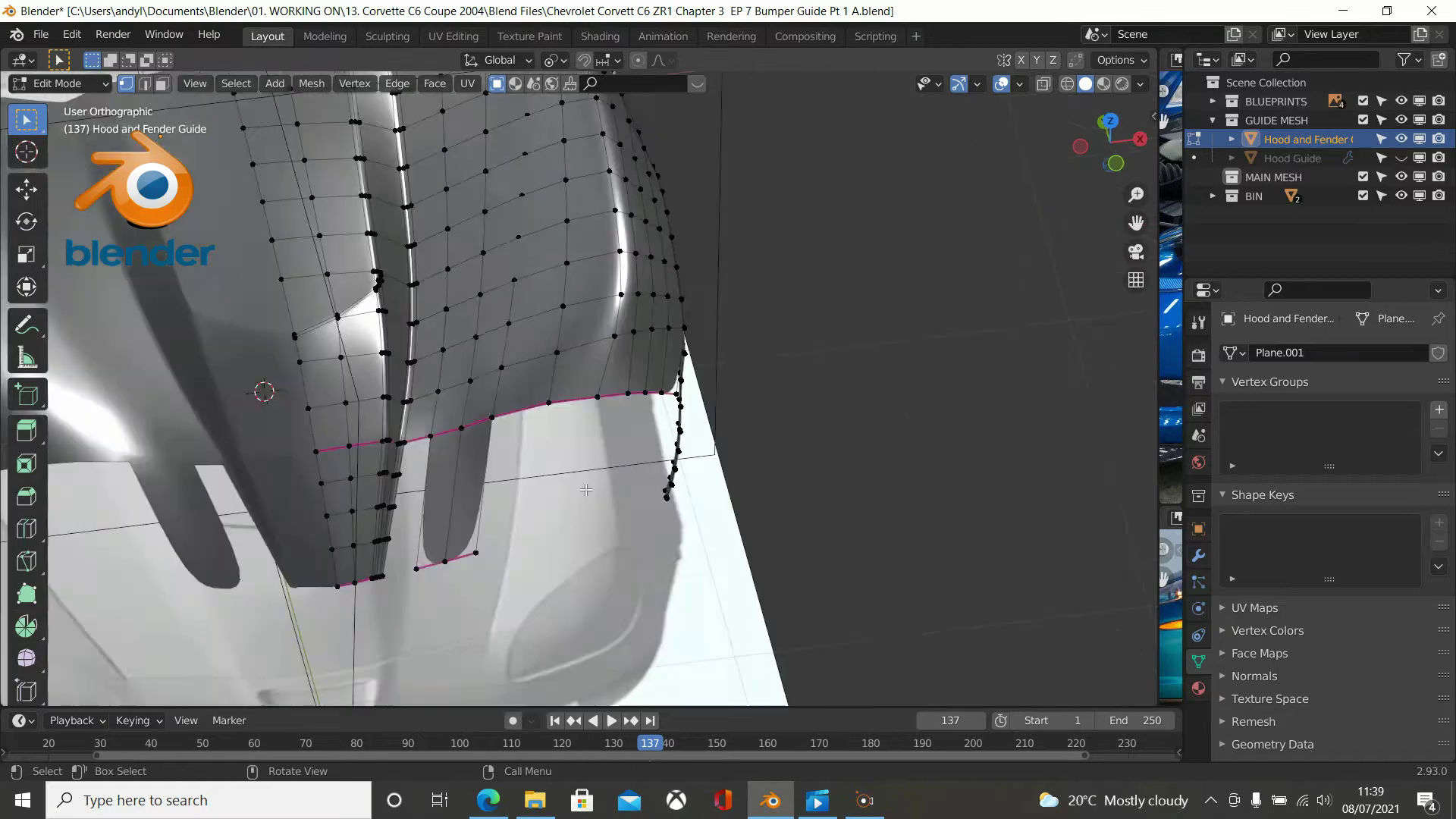
scroll(508, 487, "up", 2)
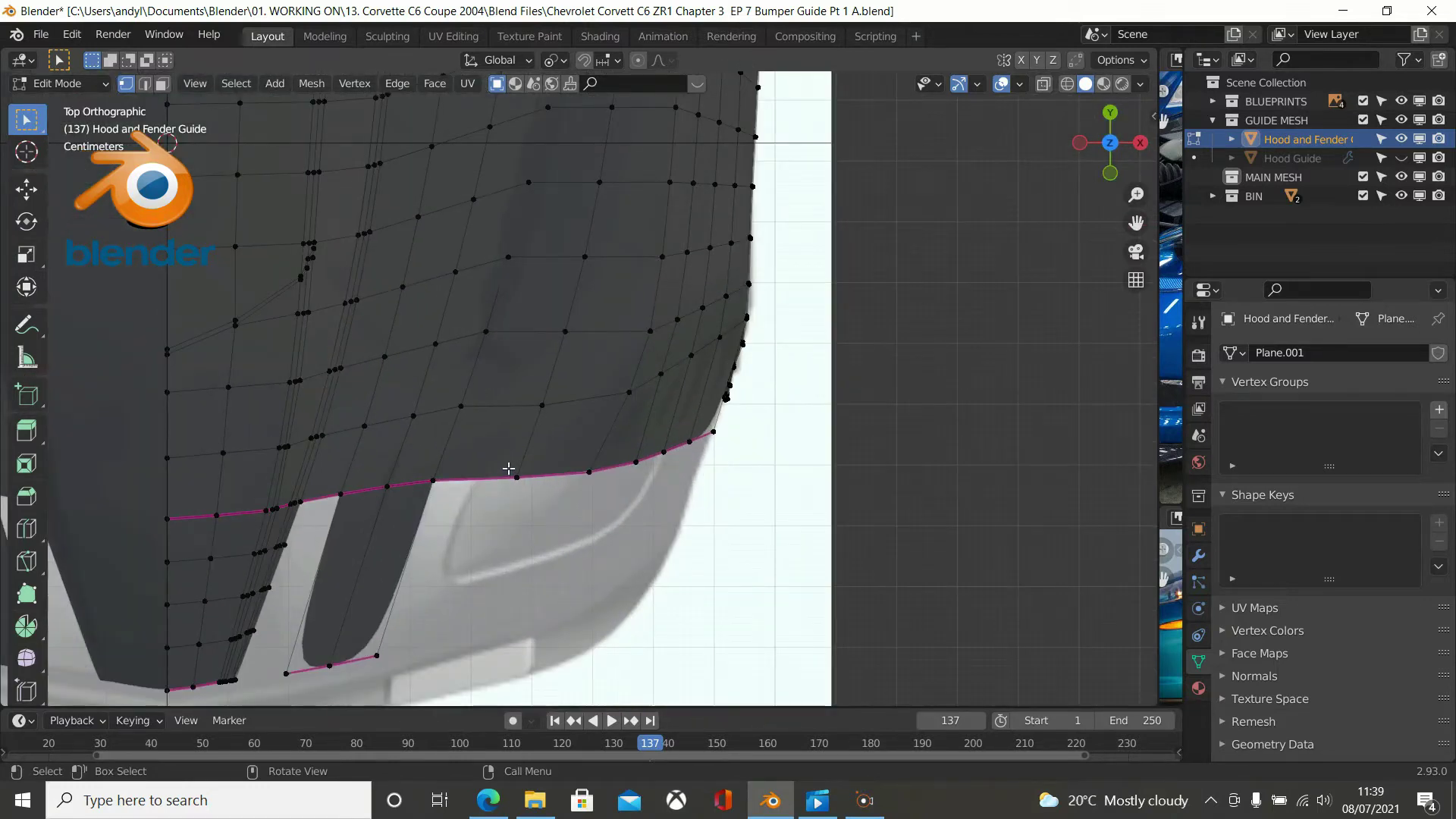
middle_click_drag(520, 448, 644, 283, "shift")
scroll(644, 283, "up", 2)
middle_click_drag(541, 370, 573, 346, "shift")
scroll(542, 220, "down", 1)
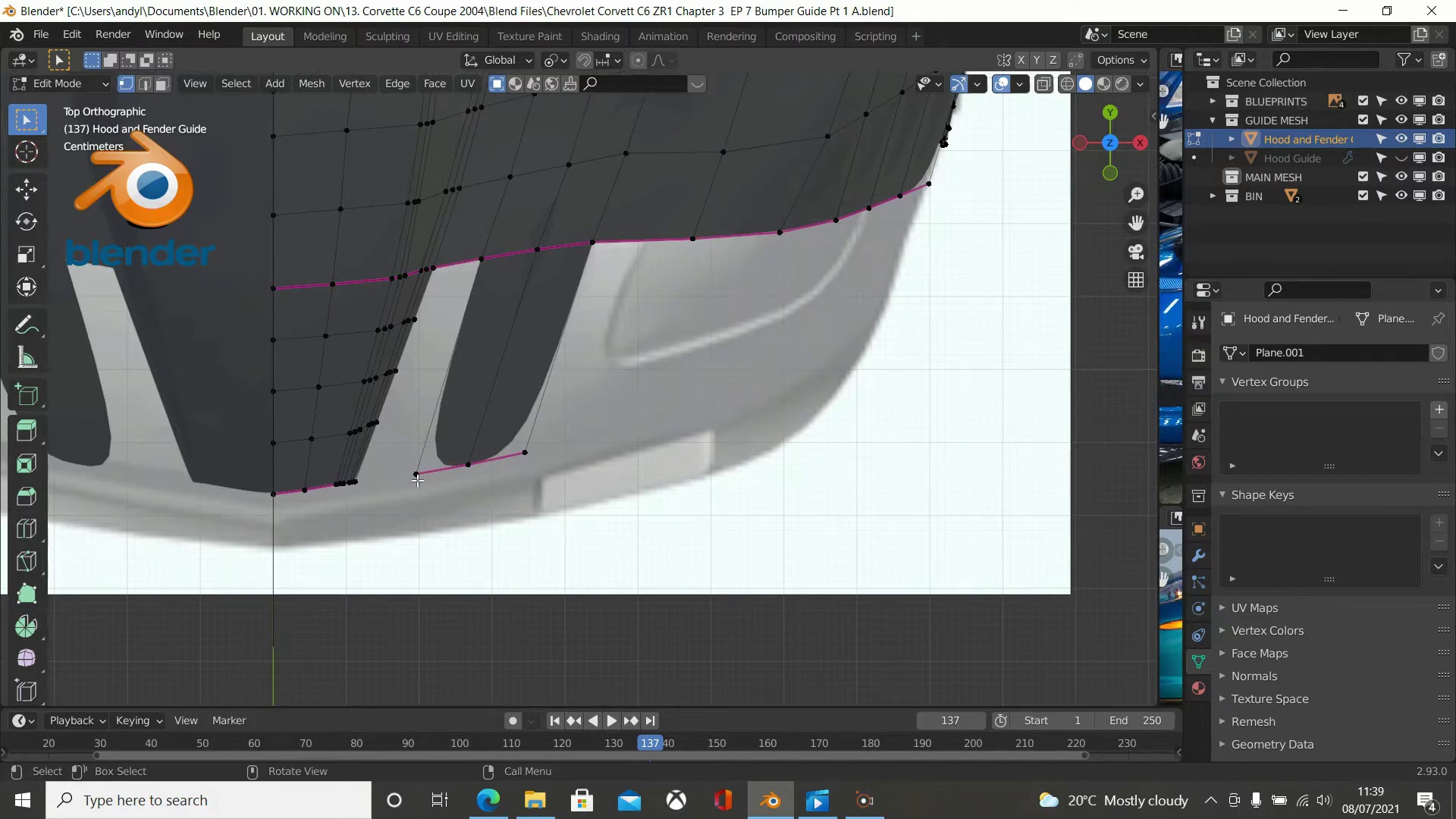
scroll(417, 480, "down", 2)
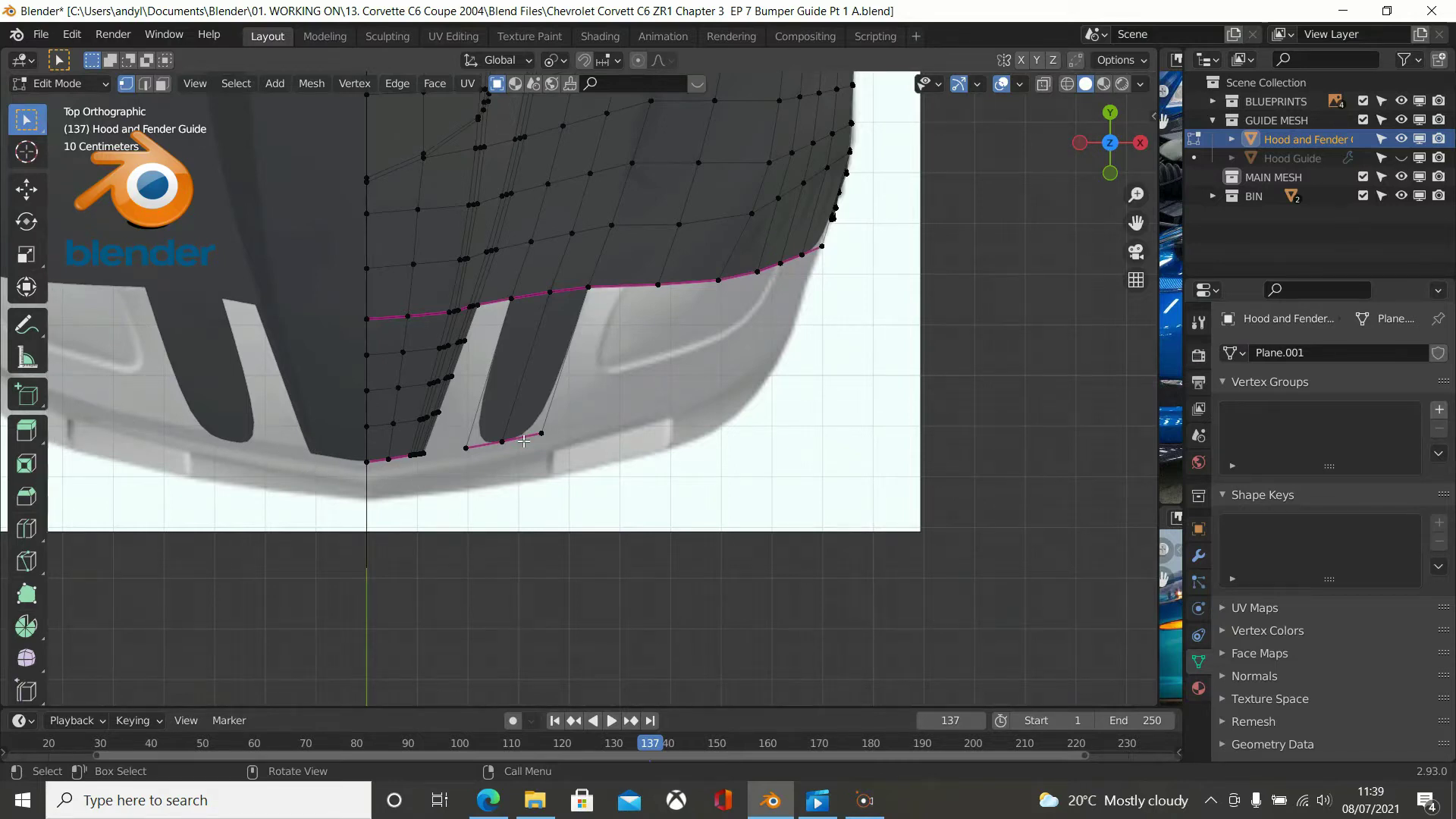
scroll(483, 420, "up", 2)
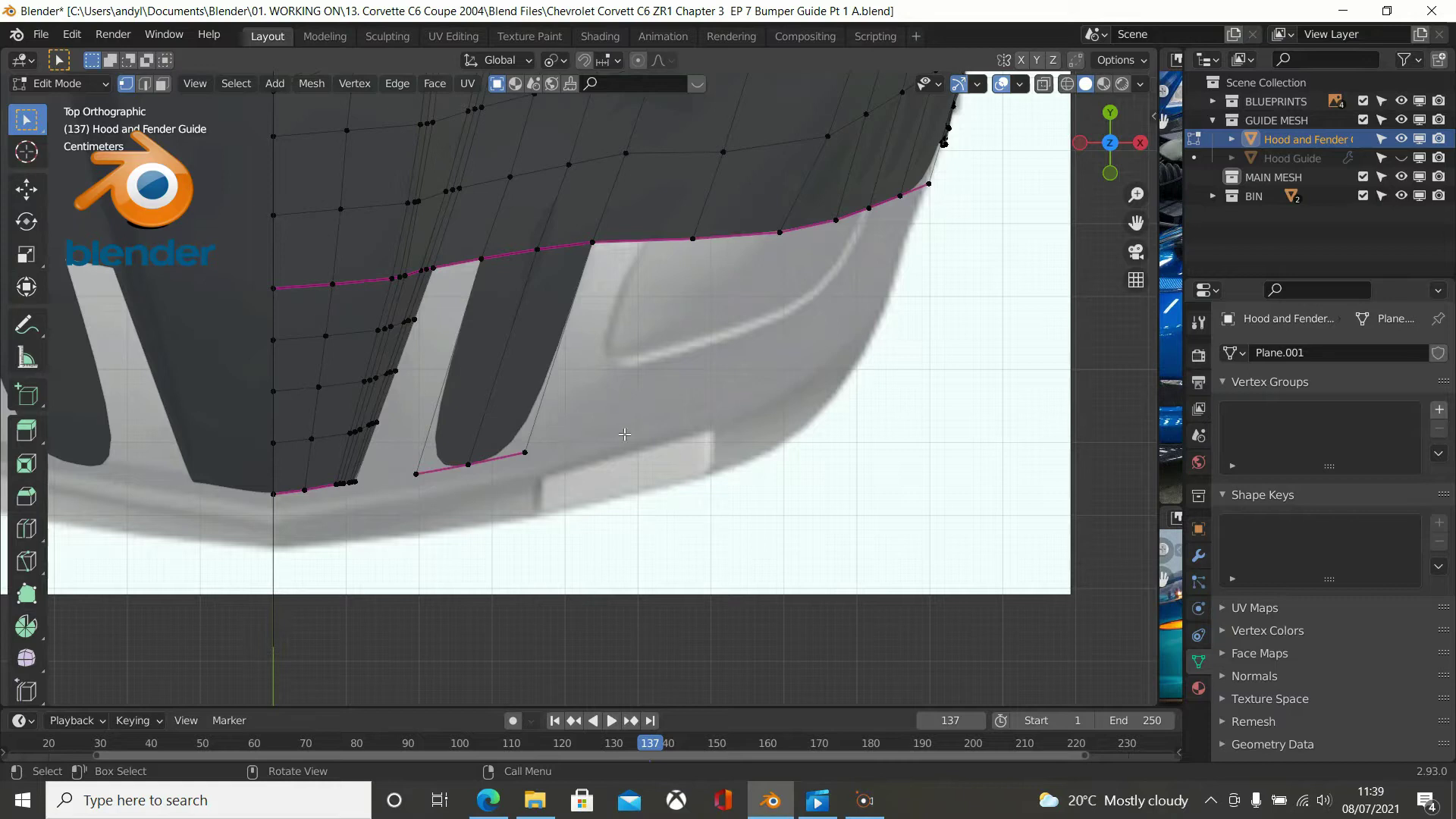
Select the front edge vertices of the separate strip beside the hood's nose and move them slightly towards the centreline along X.
left_click(416, 473)
left_click(525, 453)
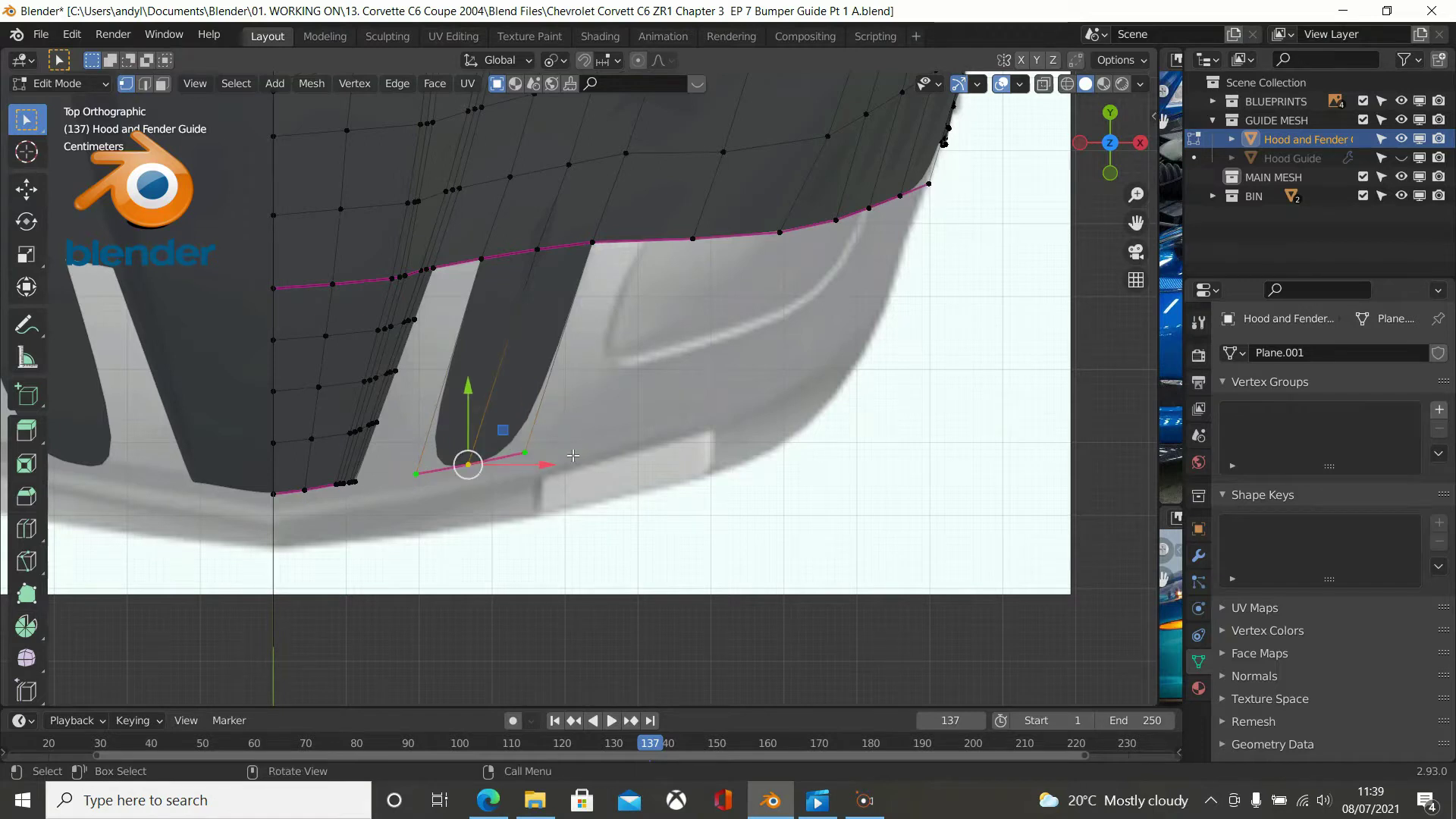
scroll(561, 449, "up", 1)
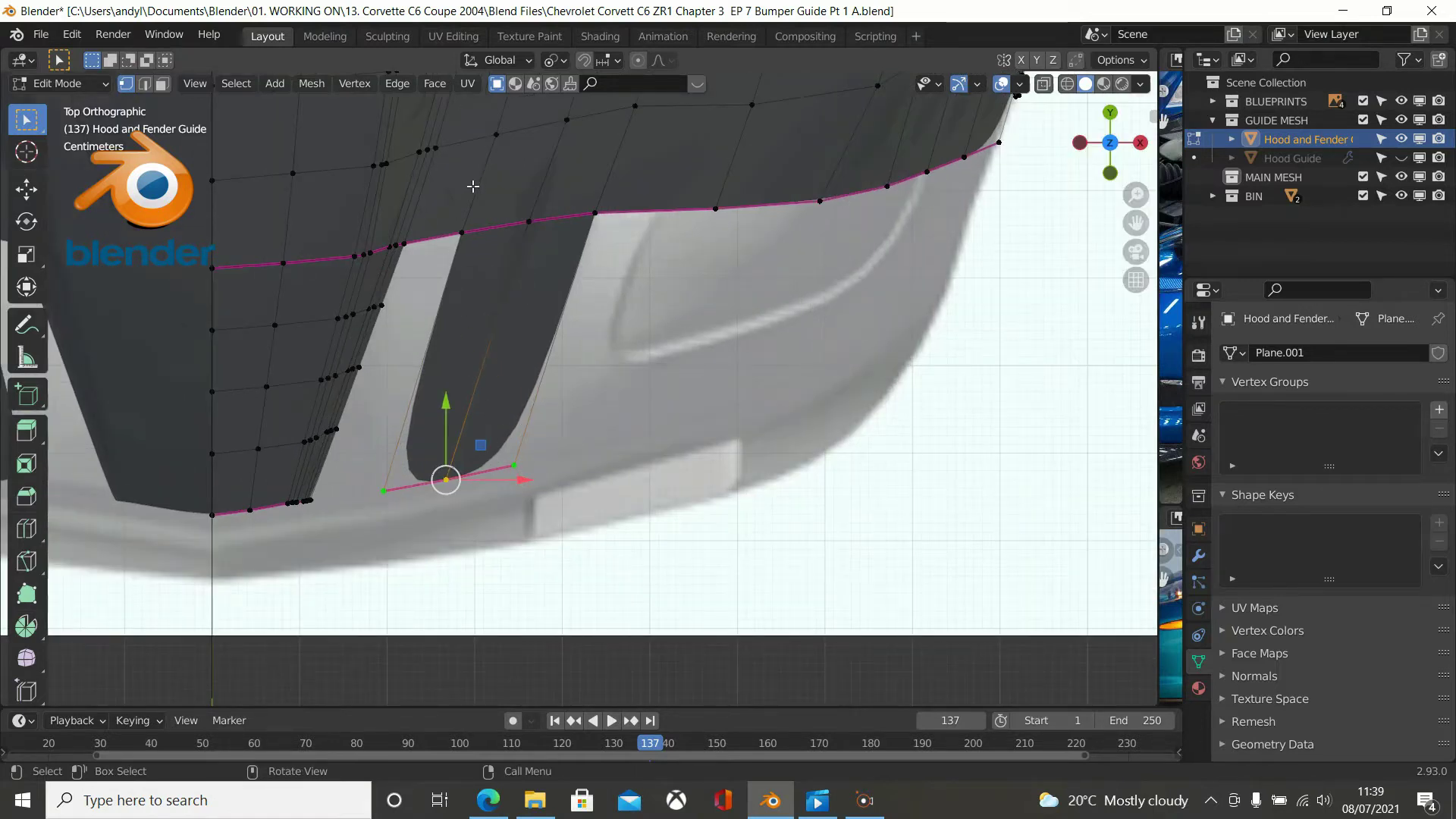
scroll(489, 290, "down", 2)
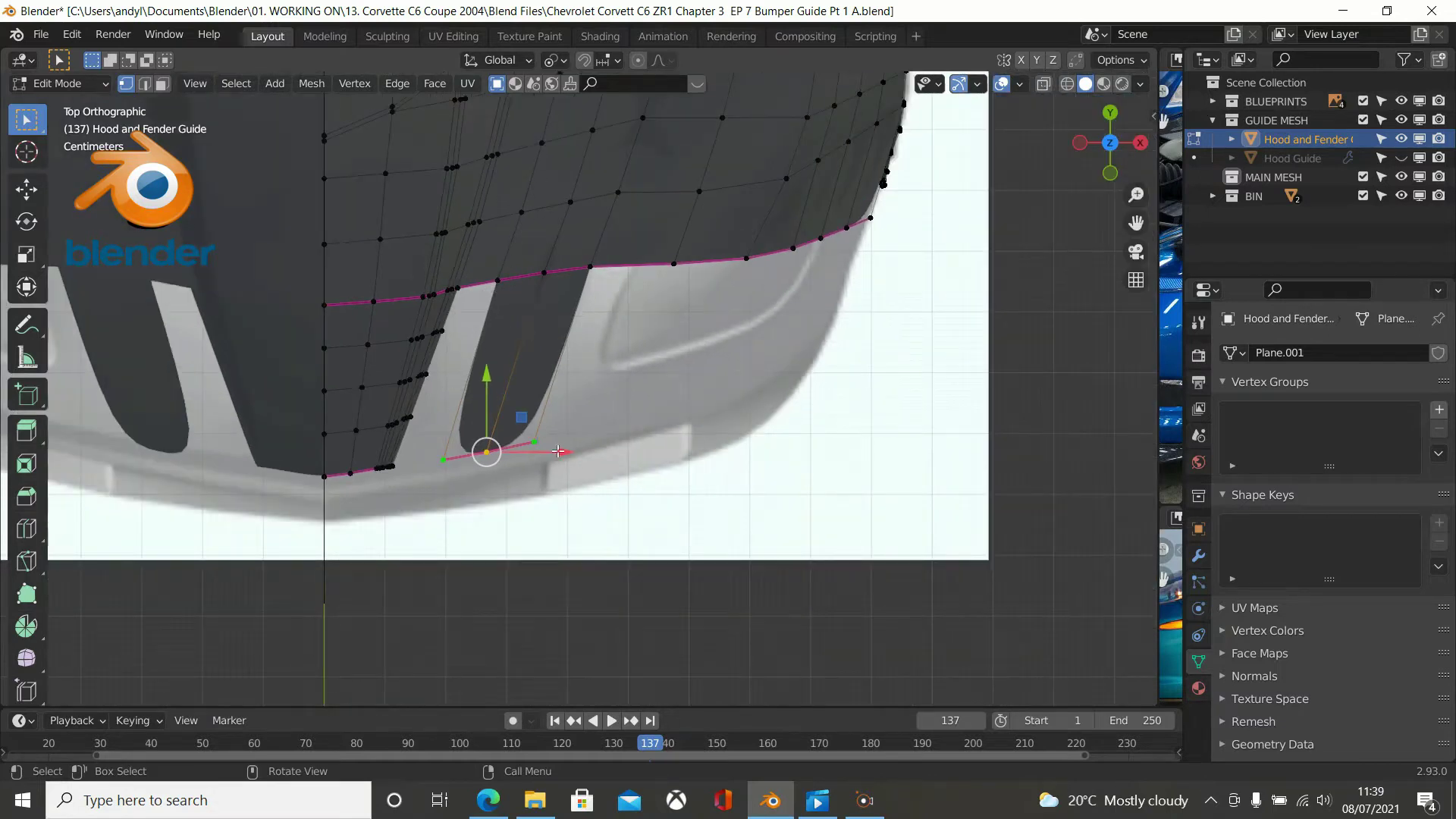
left_click_drag(565, 452, 560, 451)
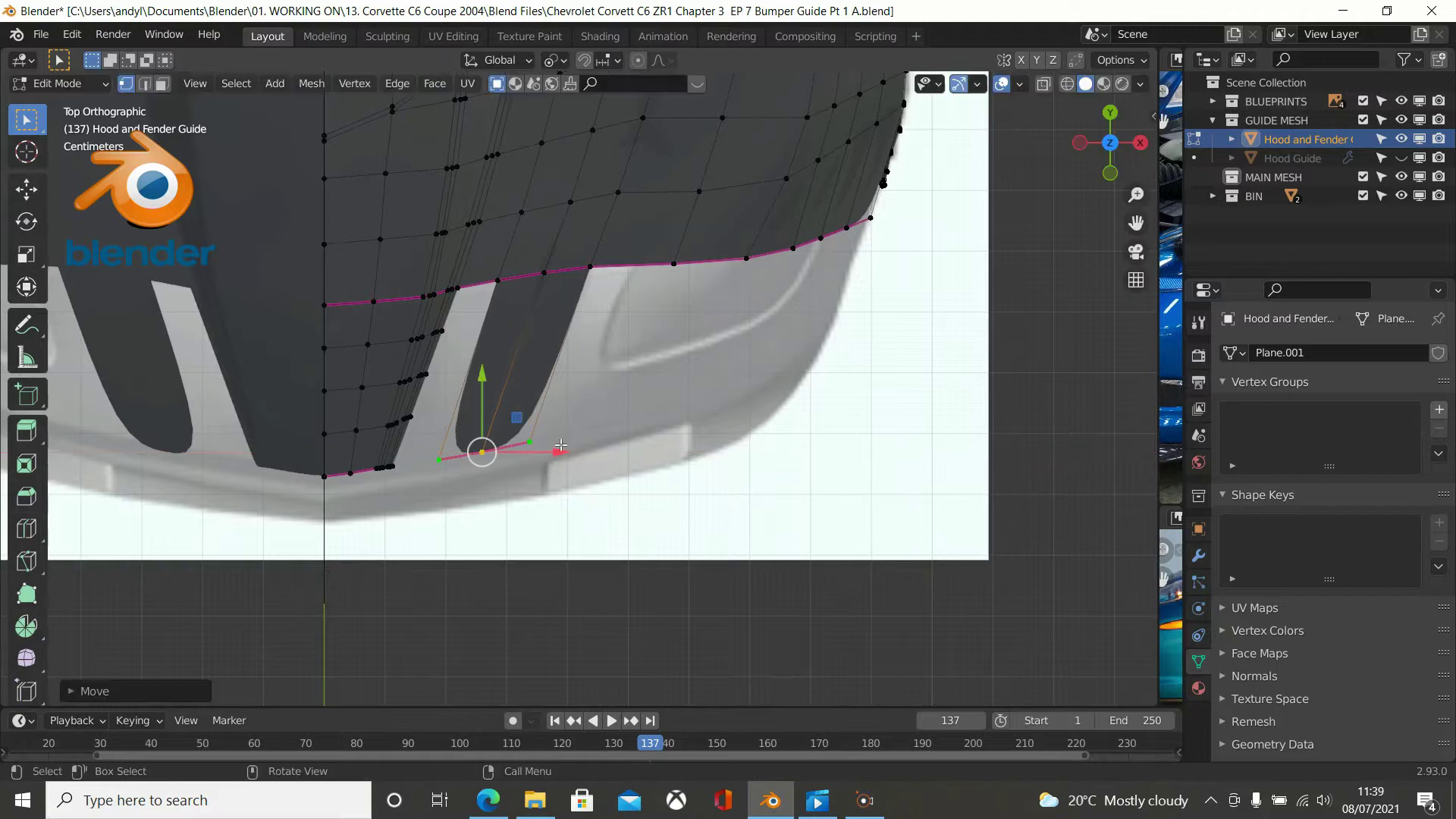
scroll(583, 351, "up", 1)
scroll(582, 354, "down", 2)
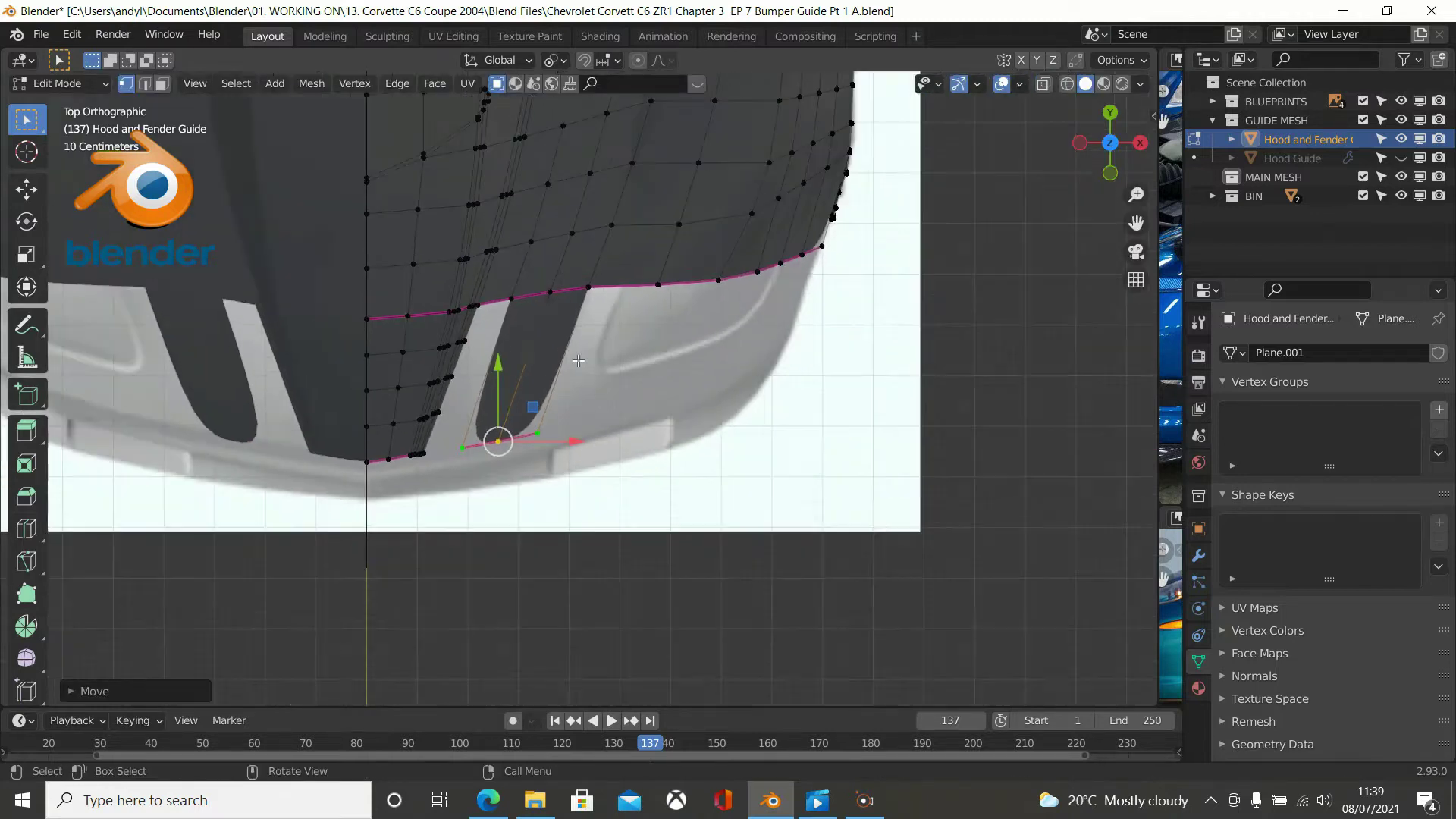
Dissolve one short cross edge on the narrow strip along the front of the wheel arch.
middle_click_drag(580, 356, 258, 364, "shift")
middle_click_drag(367, 332, 516, 260)
scroll(503, 279, "up", 3)
middle_click_drag(426, 230, 323, 260, "shift")
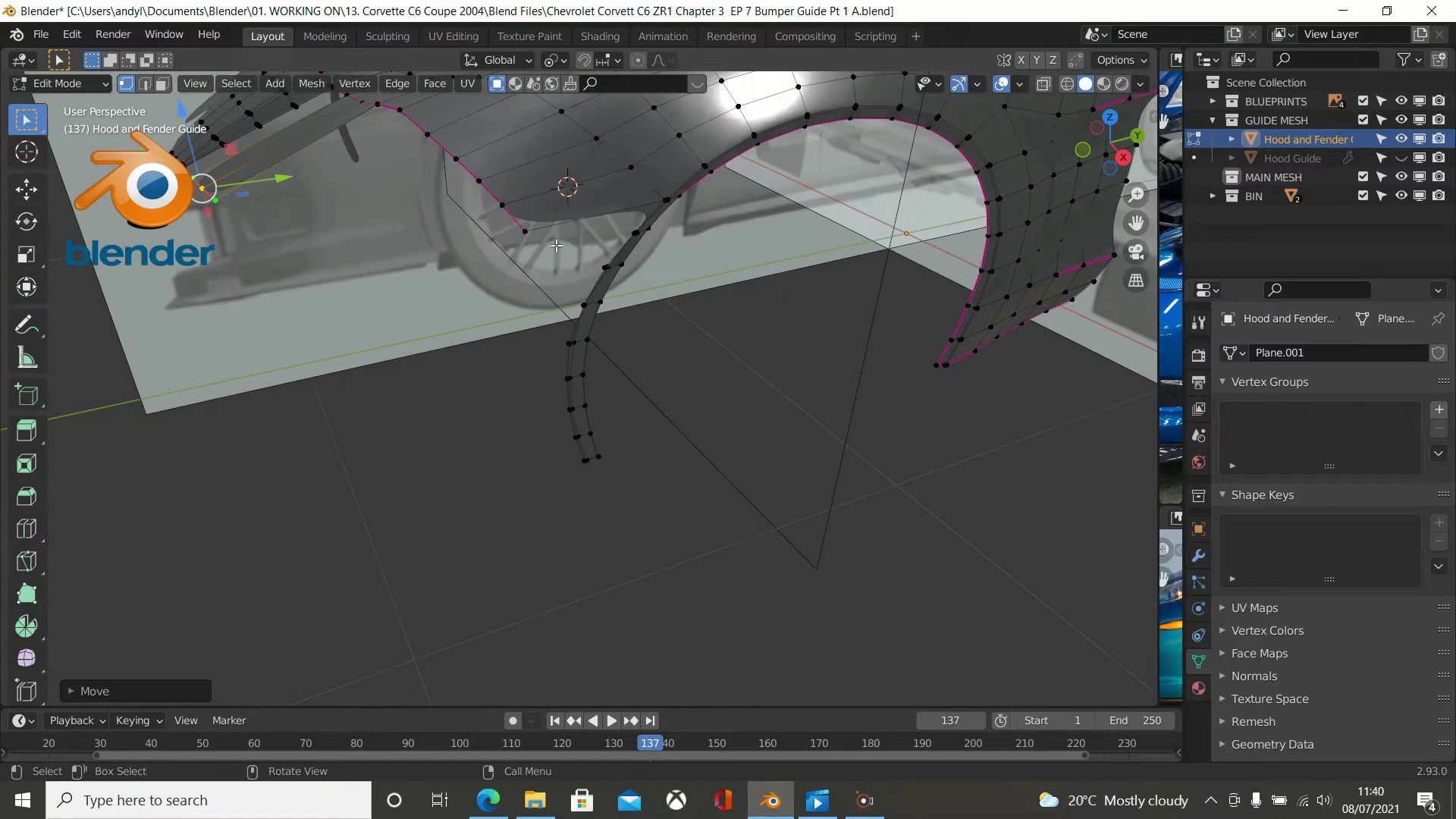
scroll(636, 246, "up", 2)
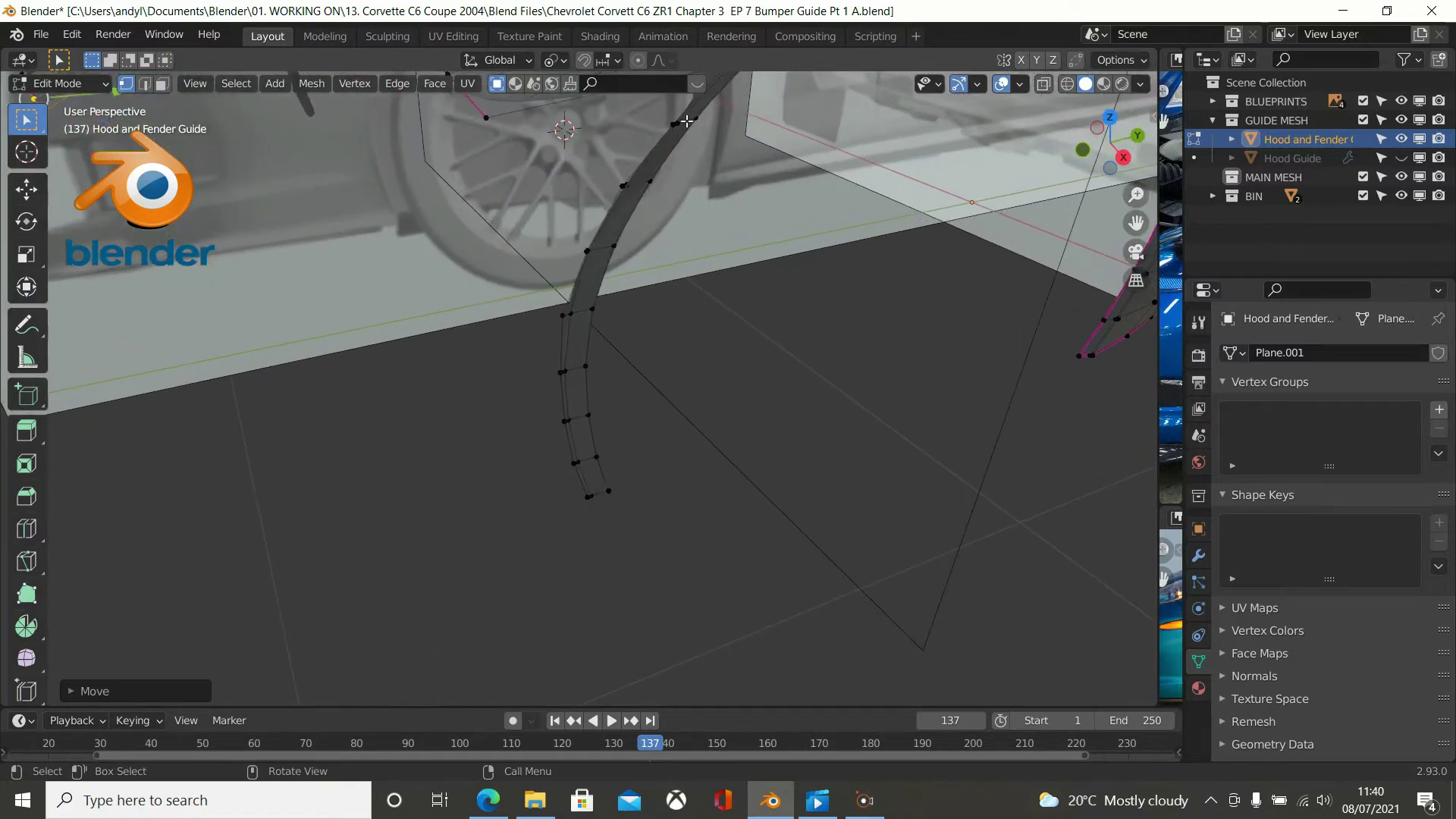
left_click(686, 121, "alt")
middle_click_drag(686, 129, 675, 279)
key("x")
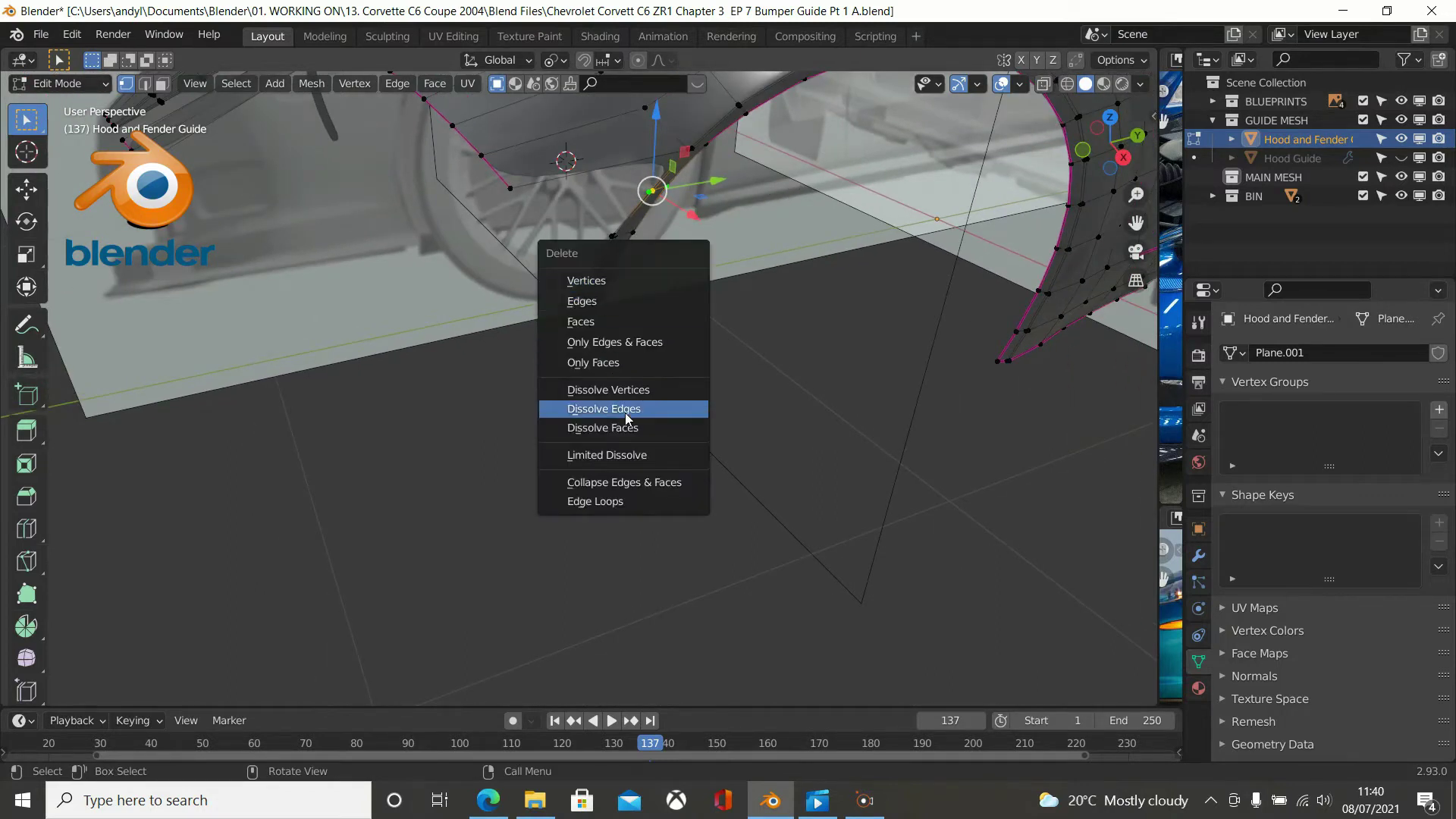
left_click(626, 417)
Merge the fender's front lower corner vertex with the adjacent vertex on the narrow wheel-arch strip, using At Last.
middle_click_drag(635, 344, 473, 236)
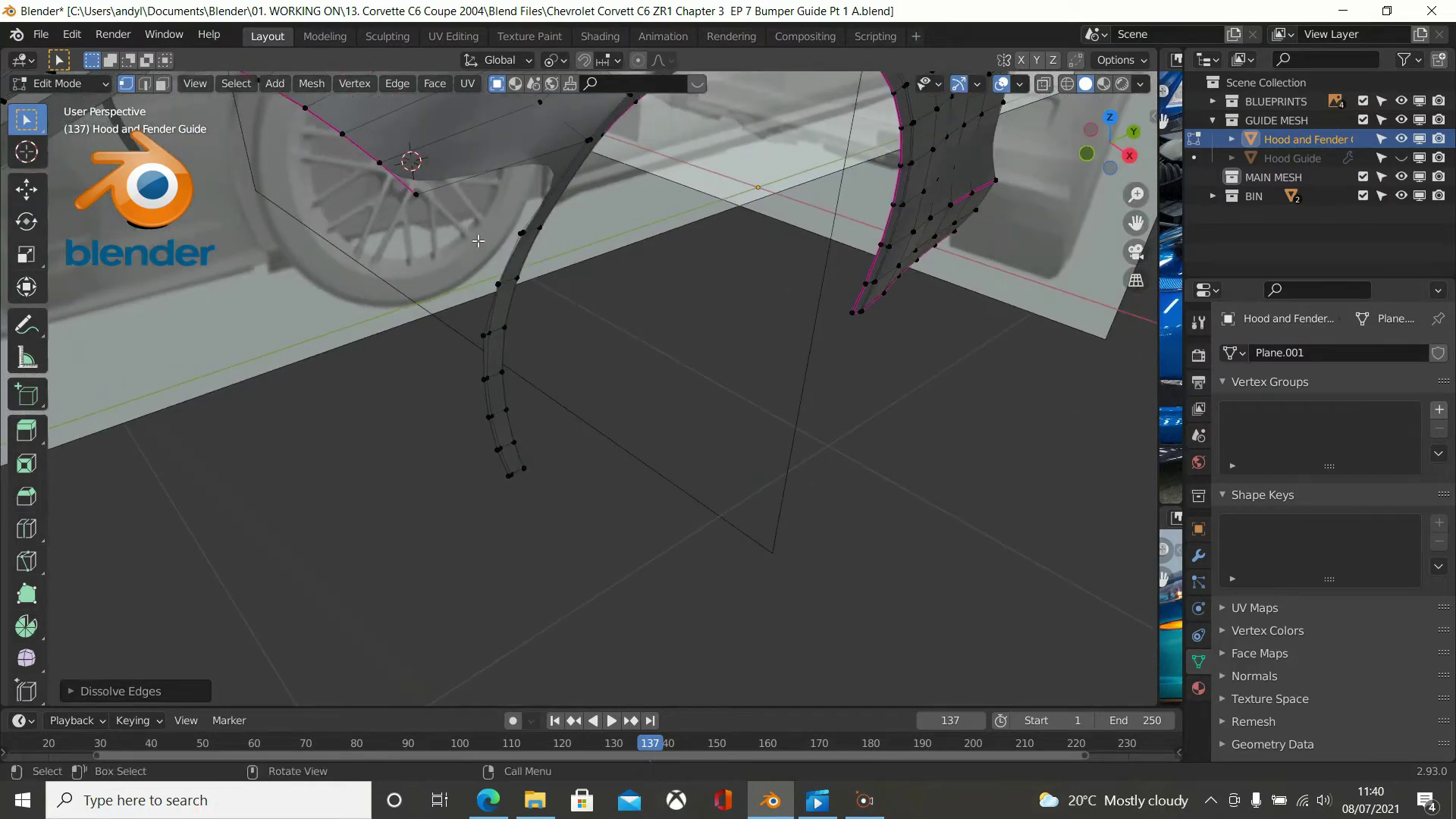
scroll(463, 228, "up", 4)
scroll(443, 331, "up", 3)
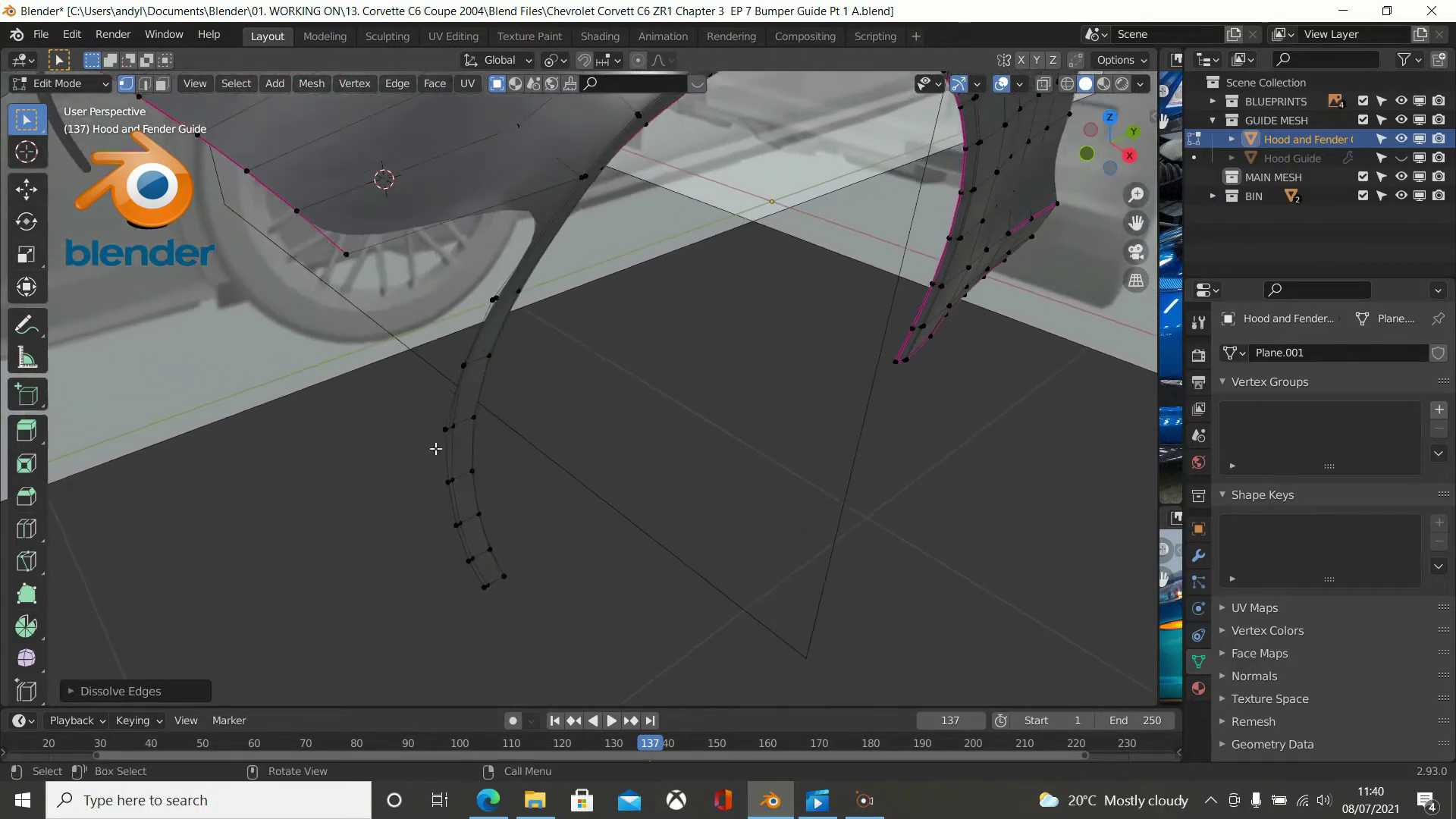
left_click(244, 195)
mouse_move(378, 260)
middle_mouse_down()
mouse_move(338, 235)
mouse_move(353, 248)
middle_mouse_up()
left_click(624, 381)
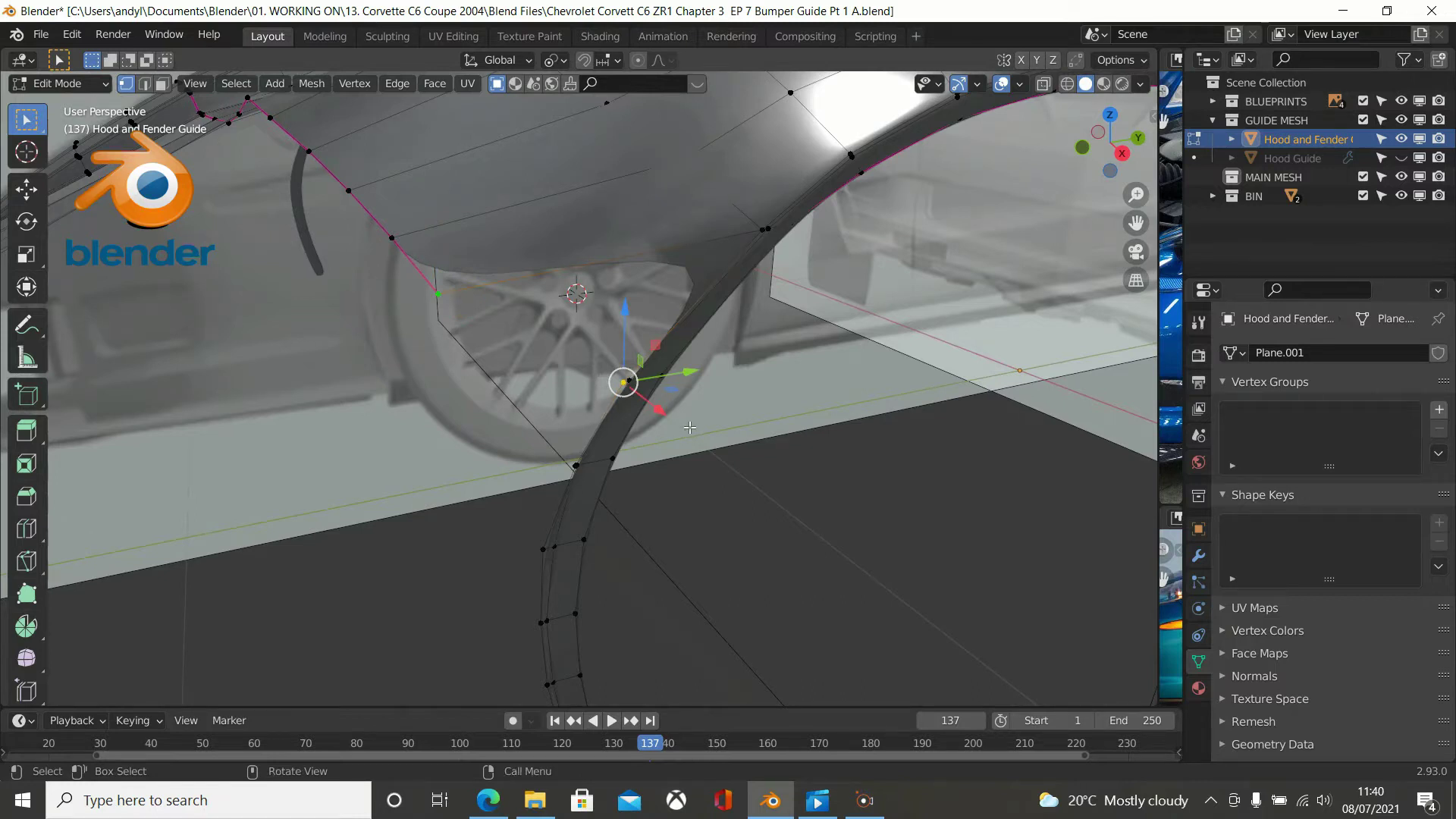
key("f")
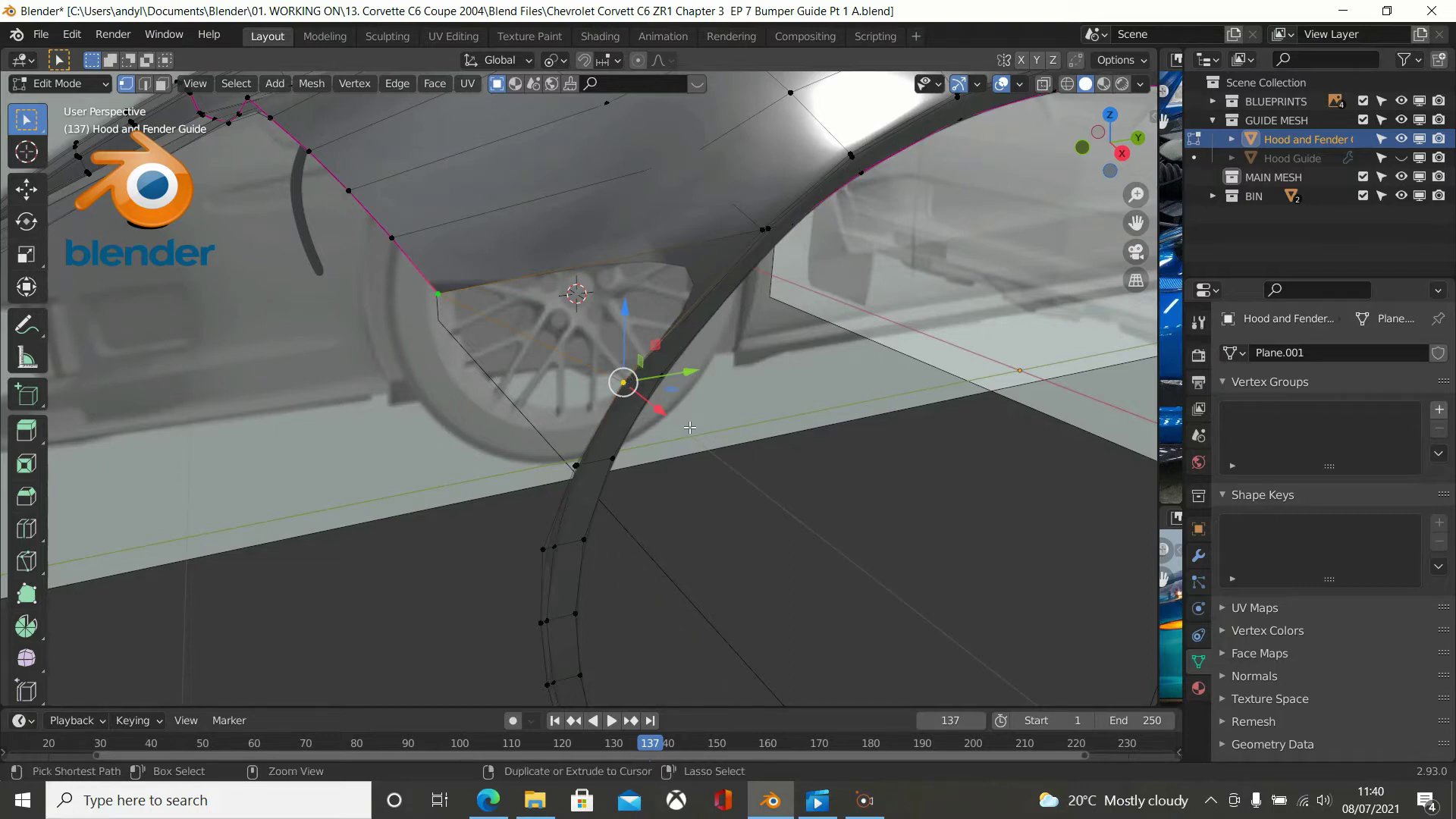
key("ctrl+z")
key("m")
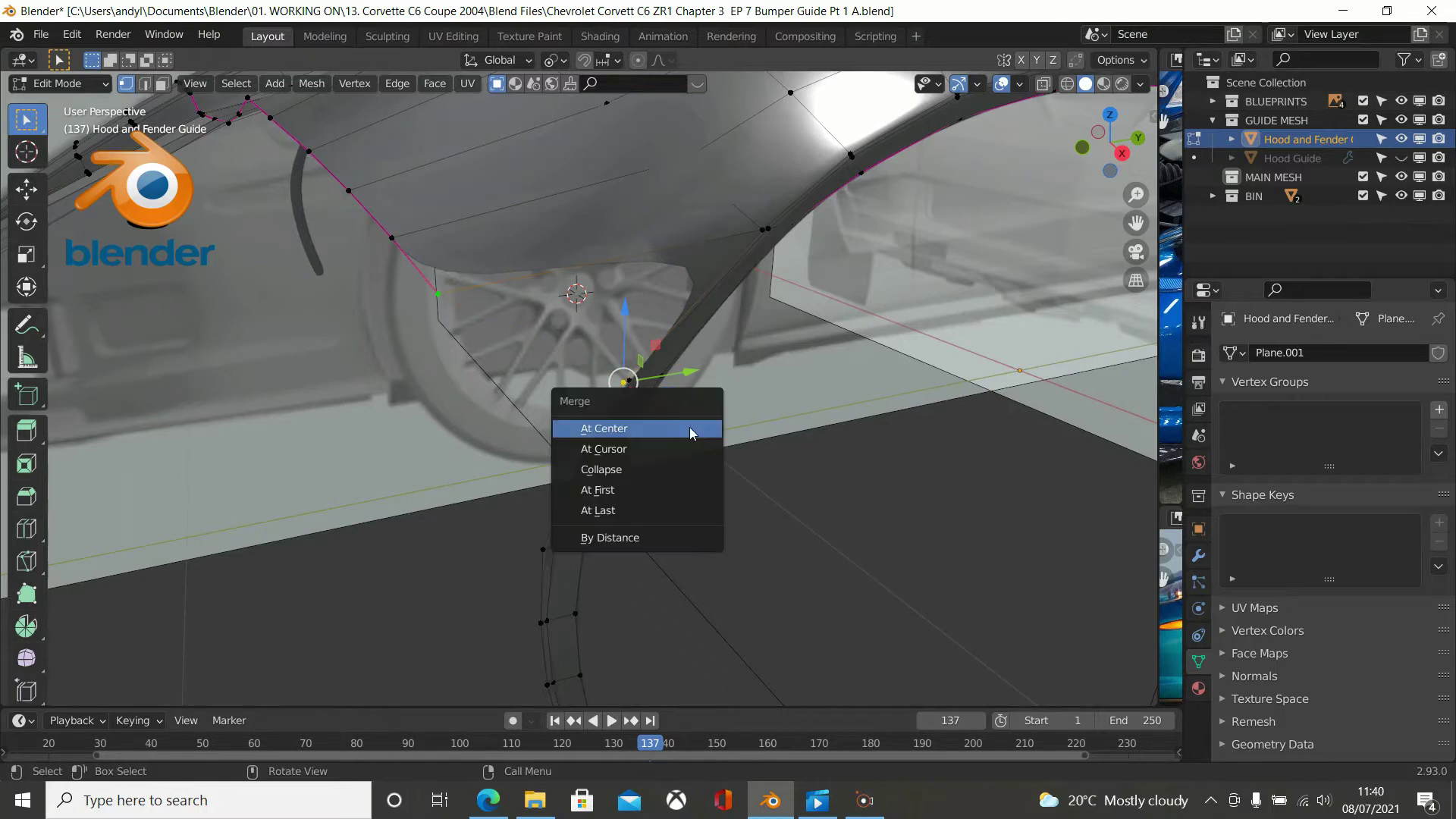
left_click(667, 507)
Slide the fender front-edge vertex next to the merged corner about halfway along the edge towards that corner.
middle_click_drag(668, 456, 496, 474)
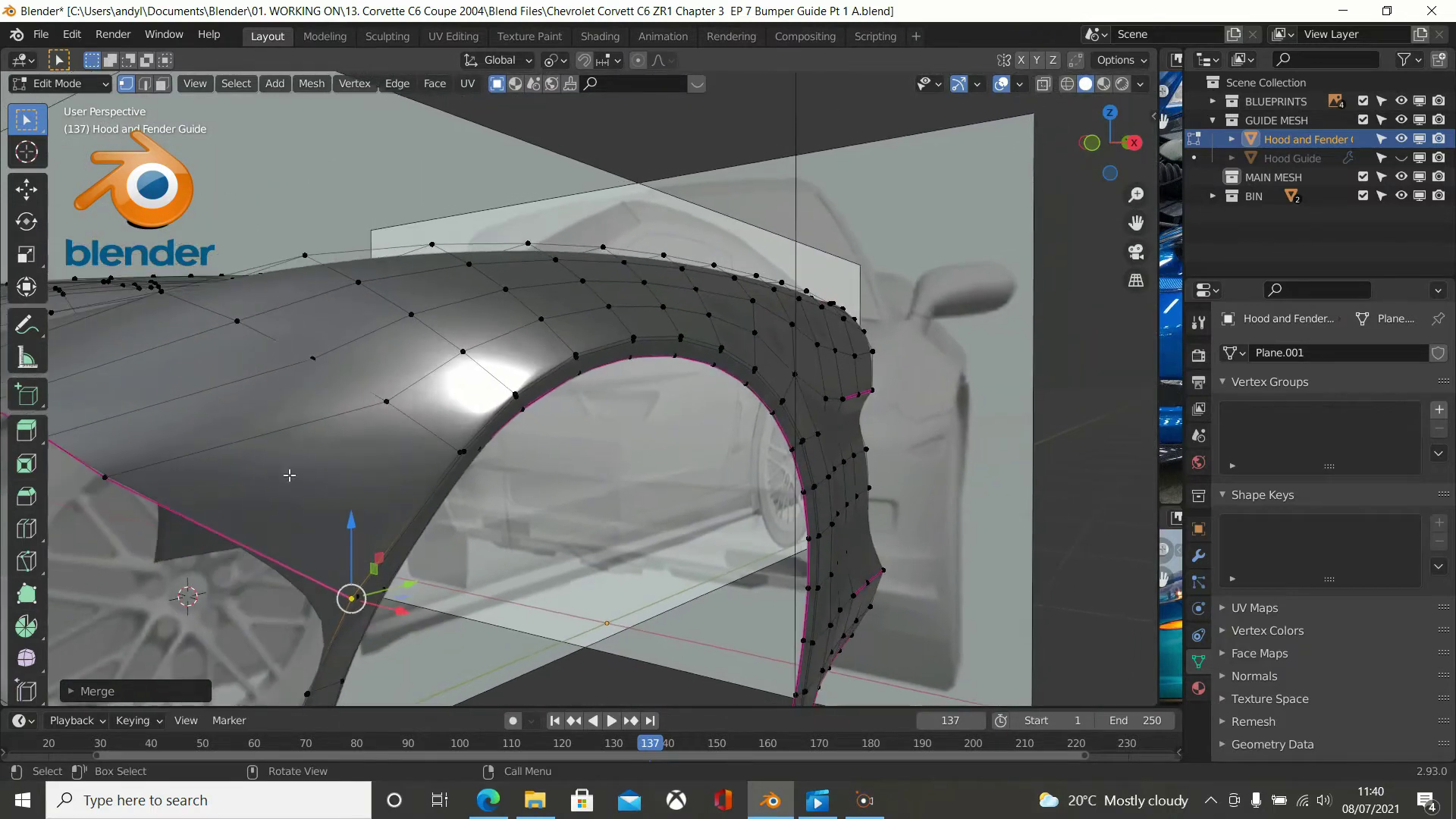
left_click(106, 479)
middle_click_drag(316, 485, 345, 483)
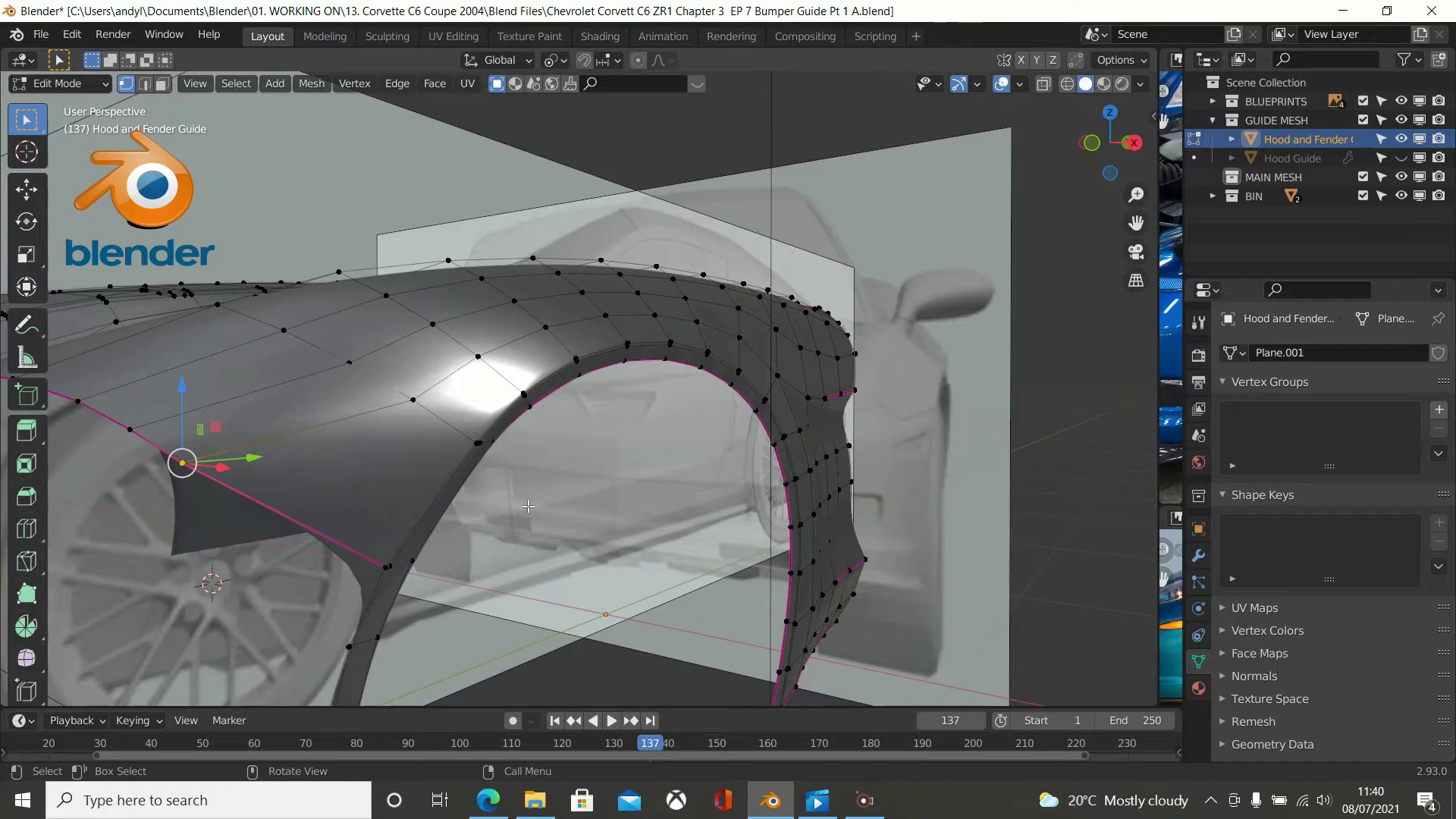
key("shift+v")
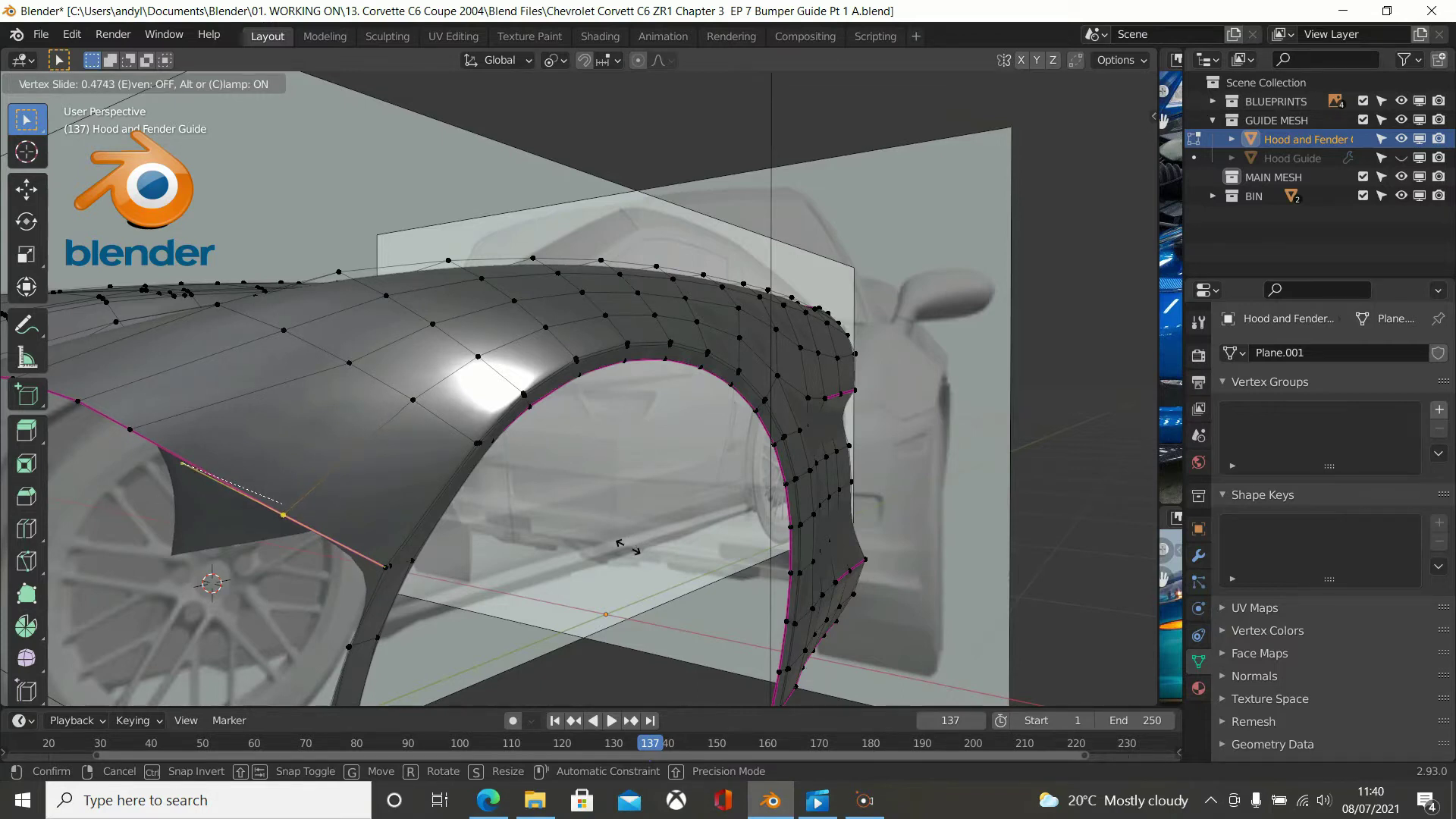
left_click(629, 551)
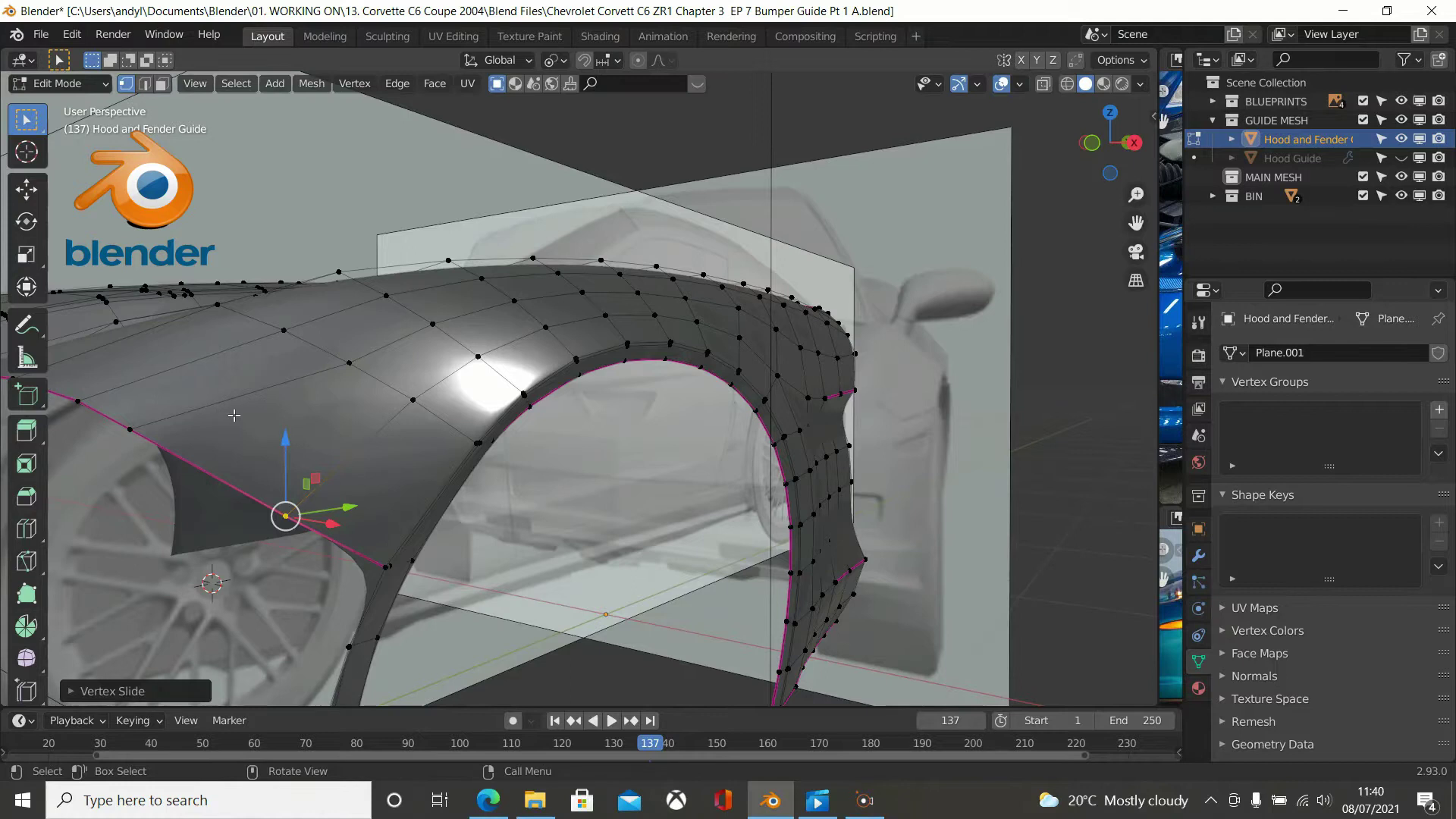
Slide the next two vertices along the fender's front edge towards the wheel arch to even out their spacing.
middle_click_drag(242, 415, 184, 428)
left_click(173, 436)
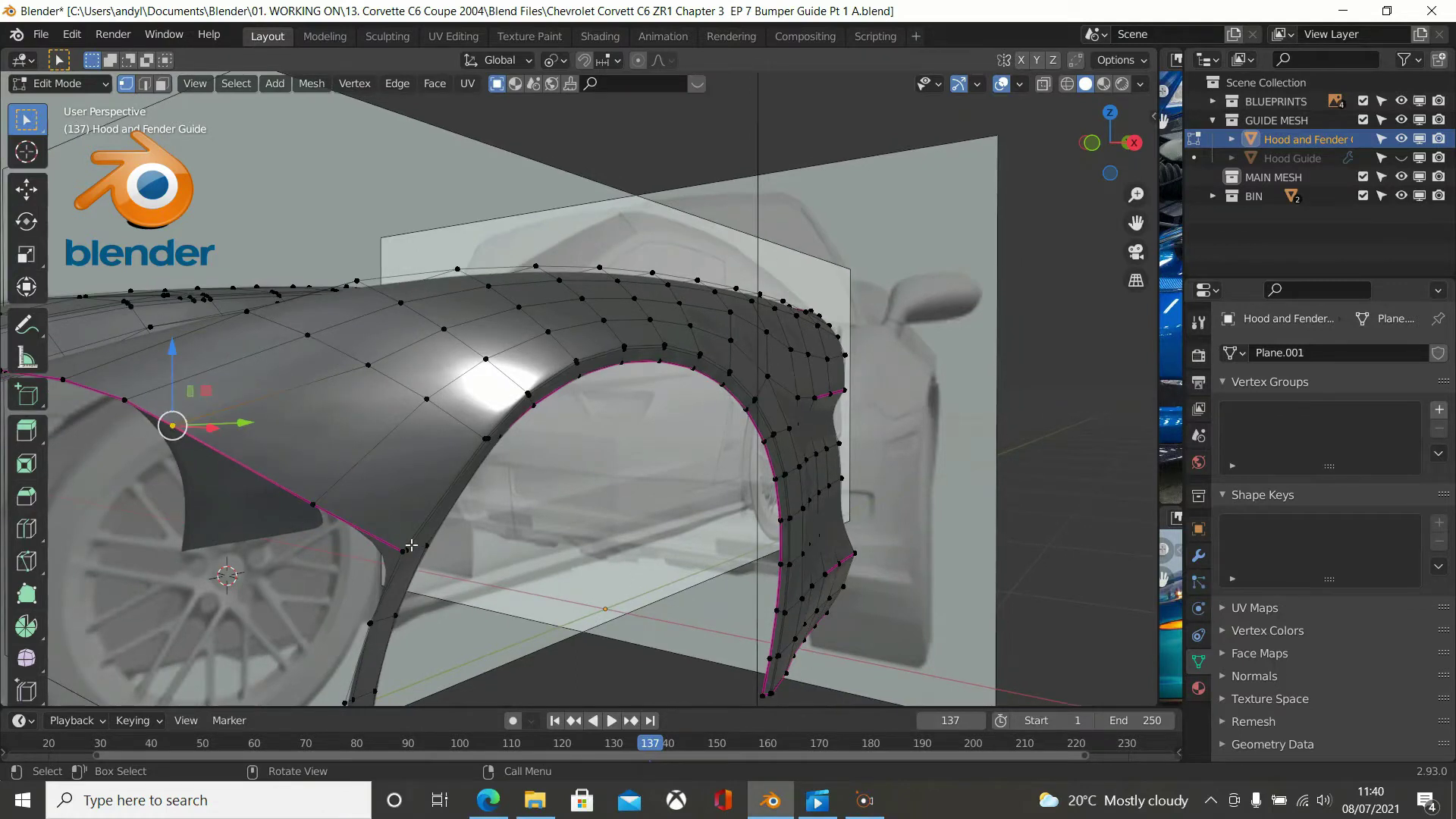
key("shift+v")
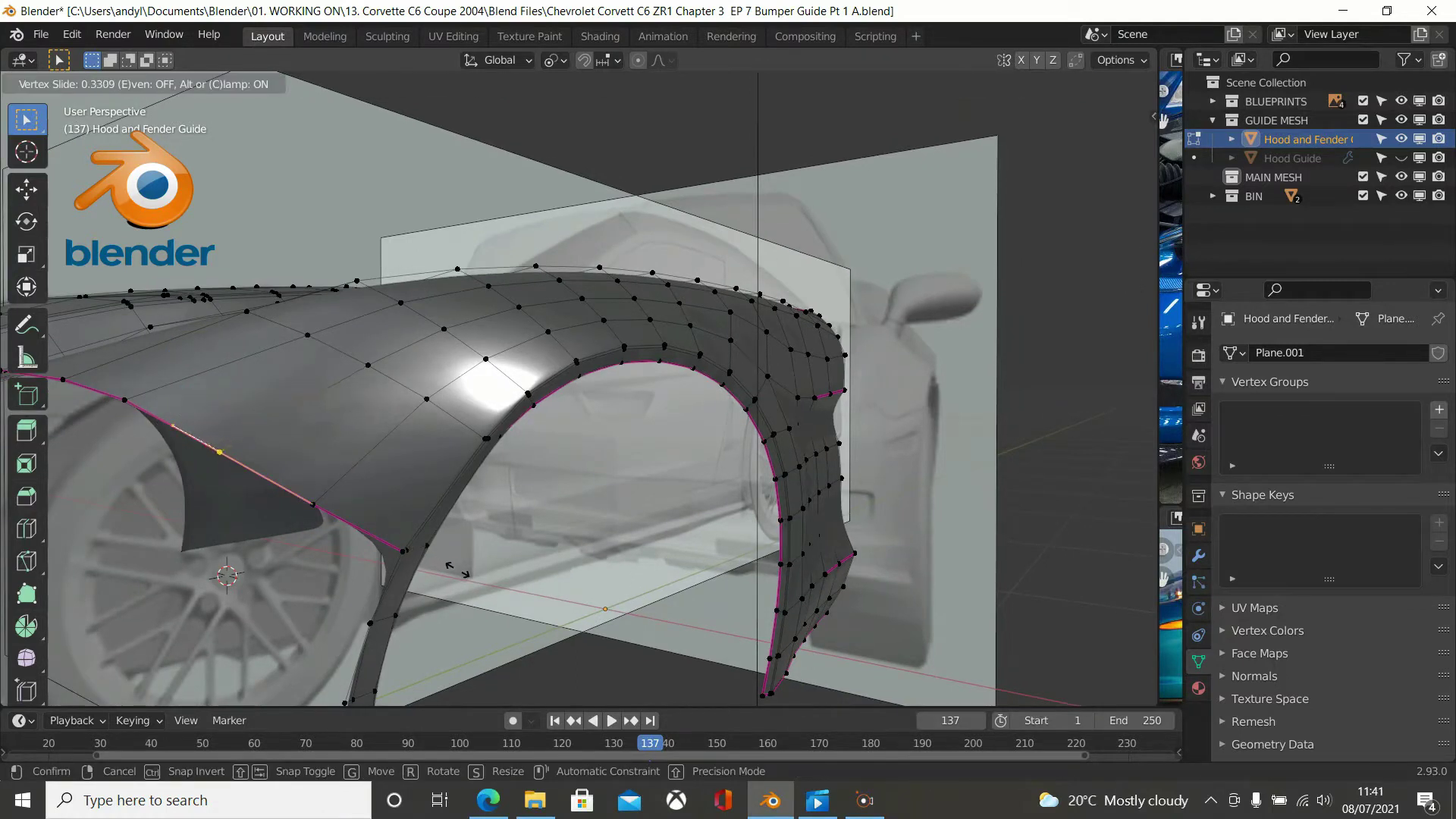
left_click(471, 580)
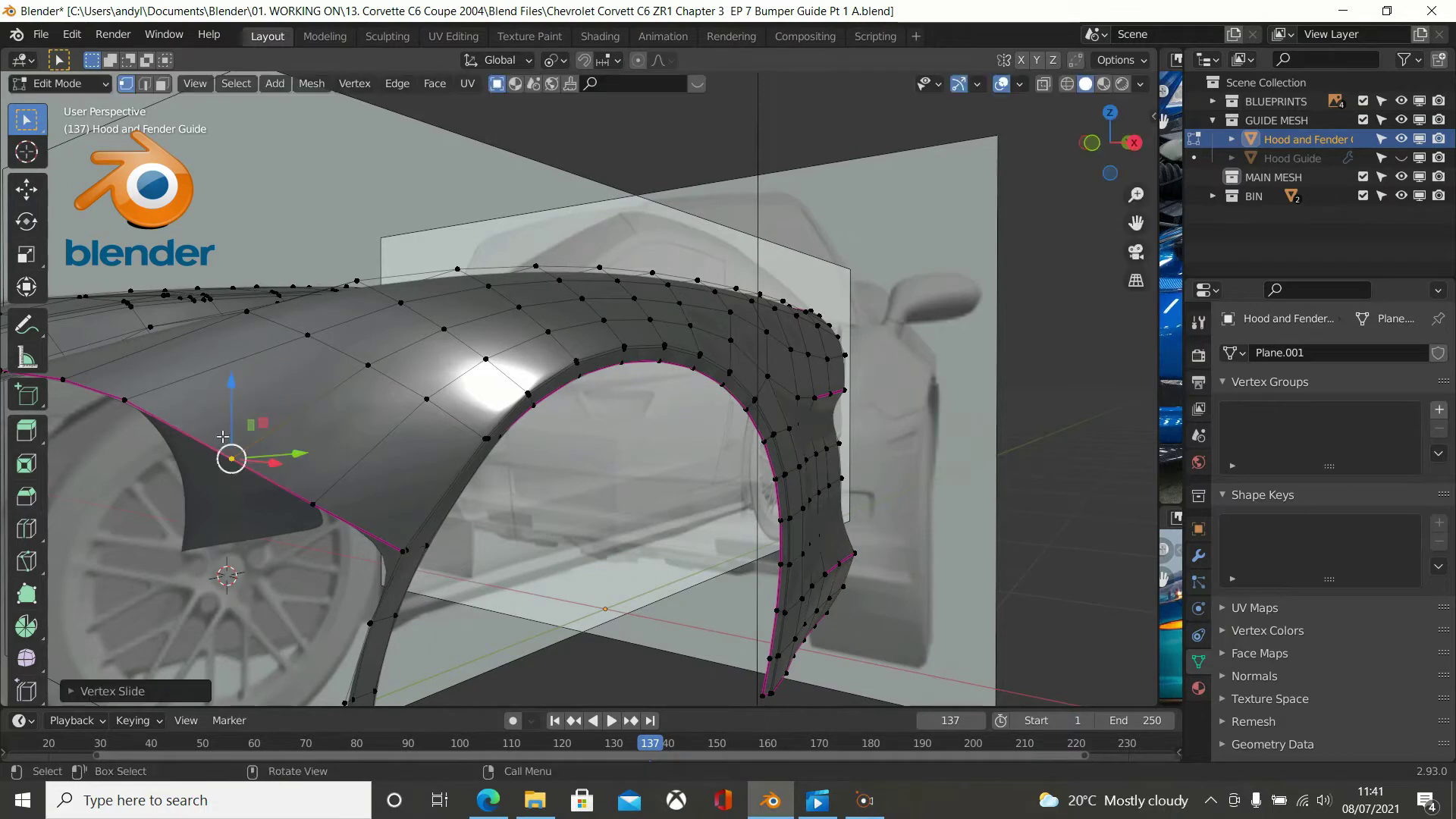
left_click(130, 408)
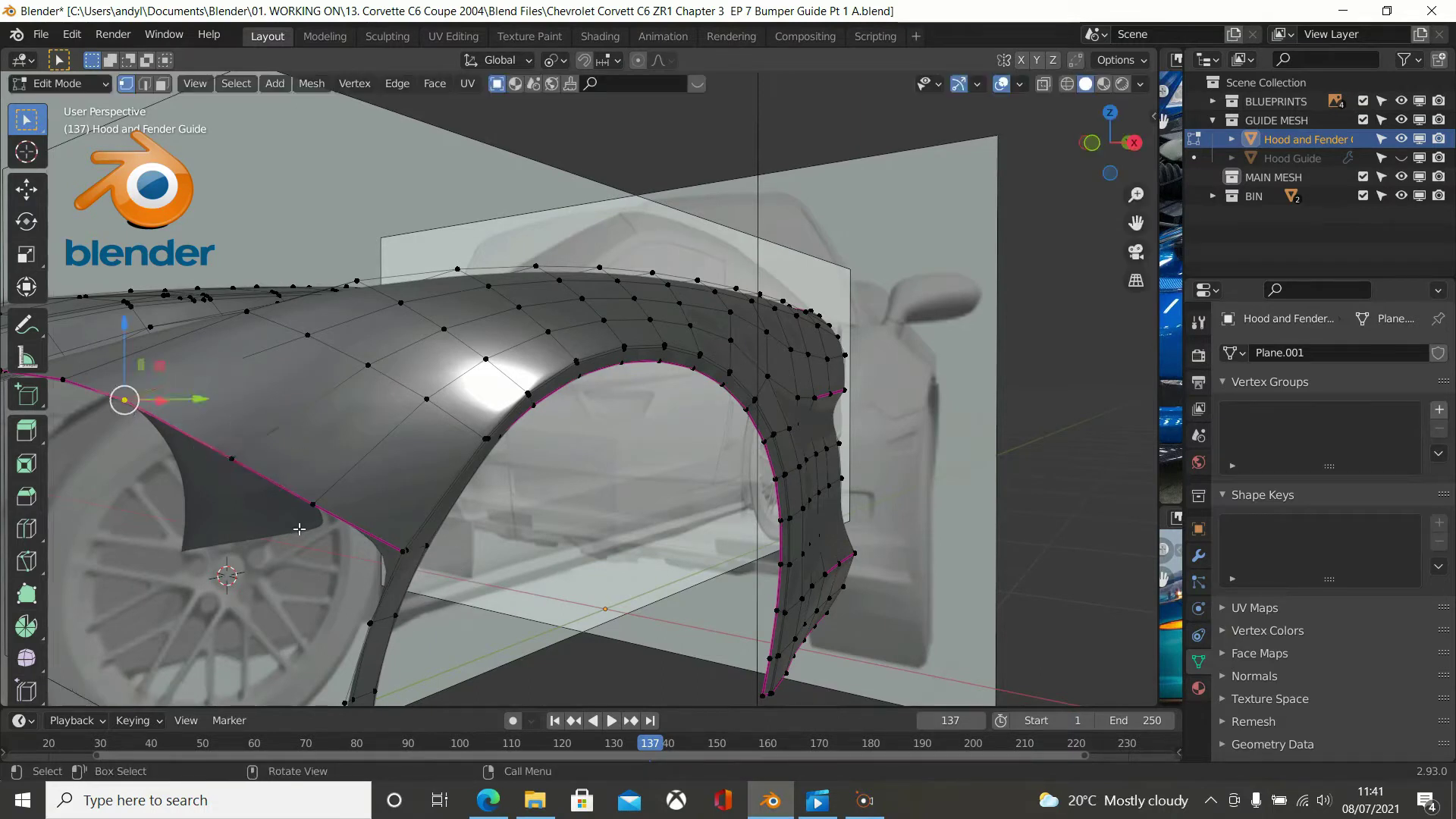
key("shift+v")
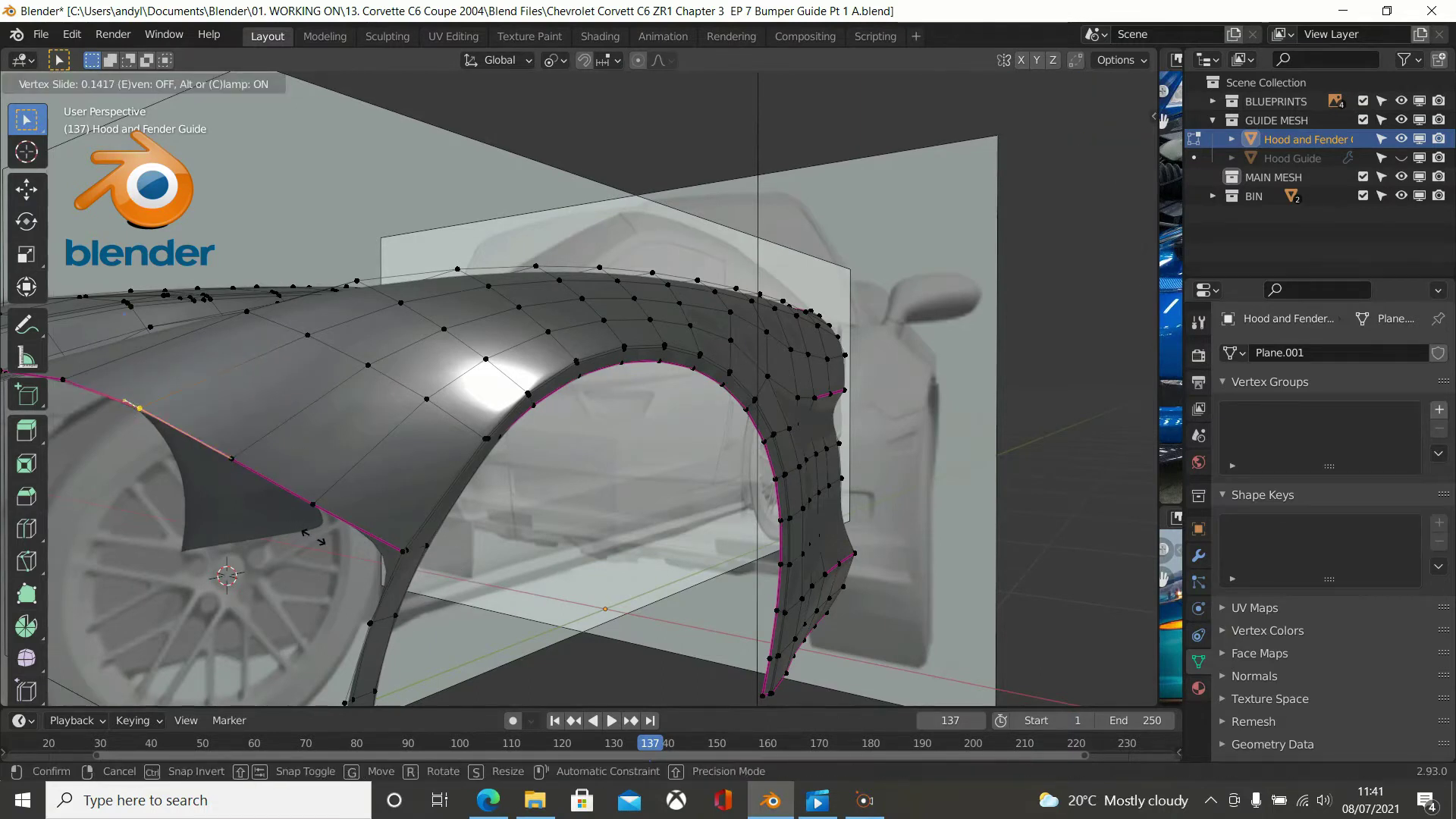
left_click(311, 536)
middle_click_drag(311, 537, 314, 536)
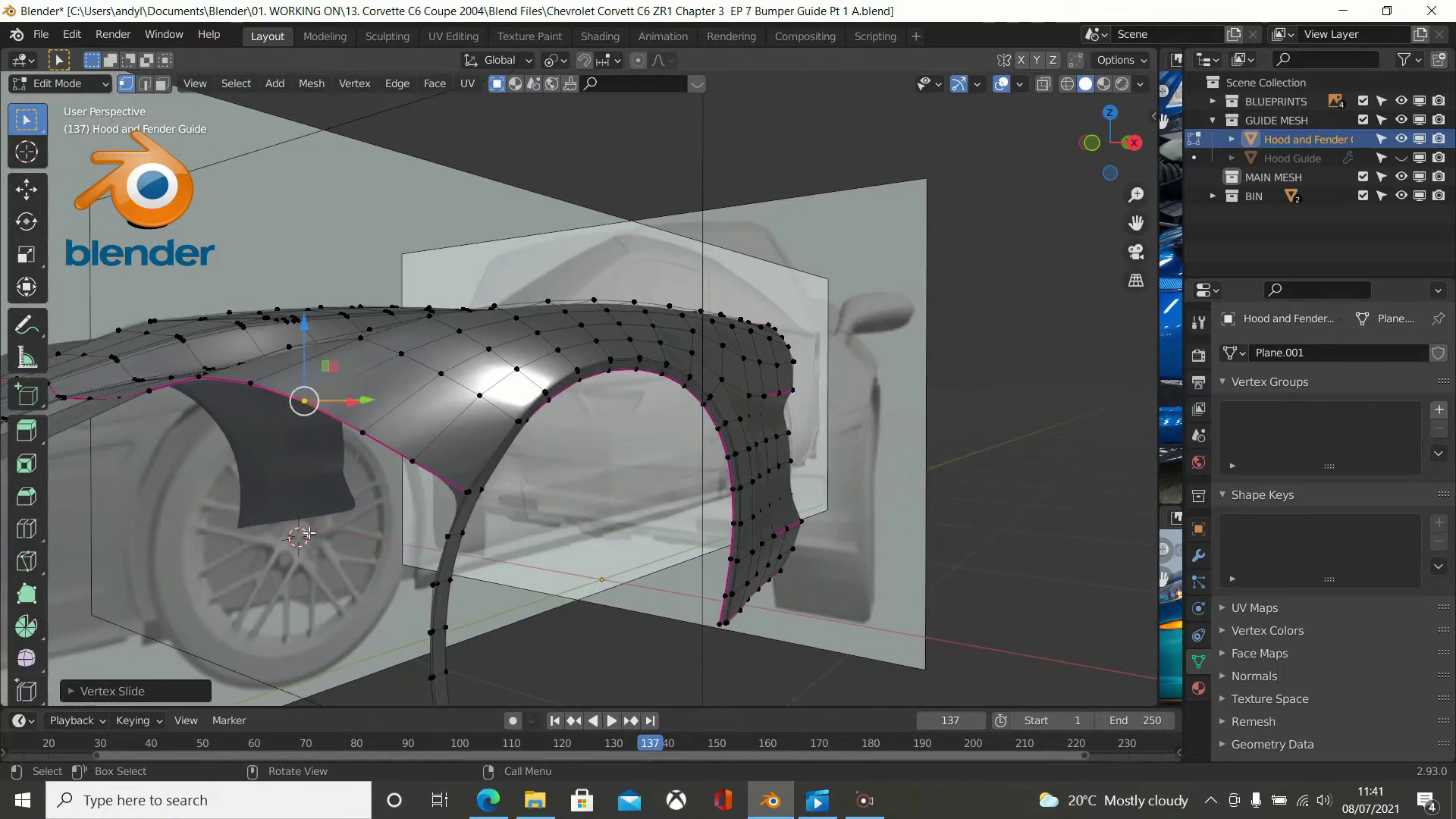
In front view, slide an inner fender vertex and the front-edge vertex nearer the hood slightly outboard along their edges.
key("KP_1")
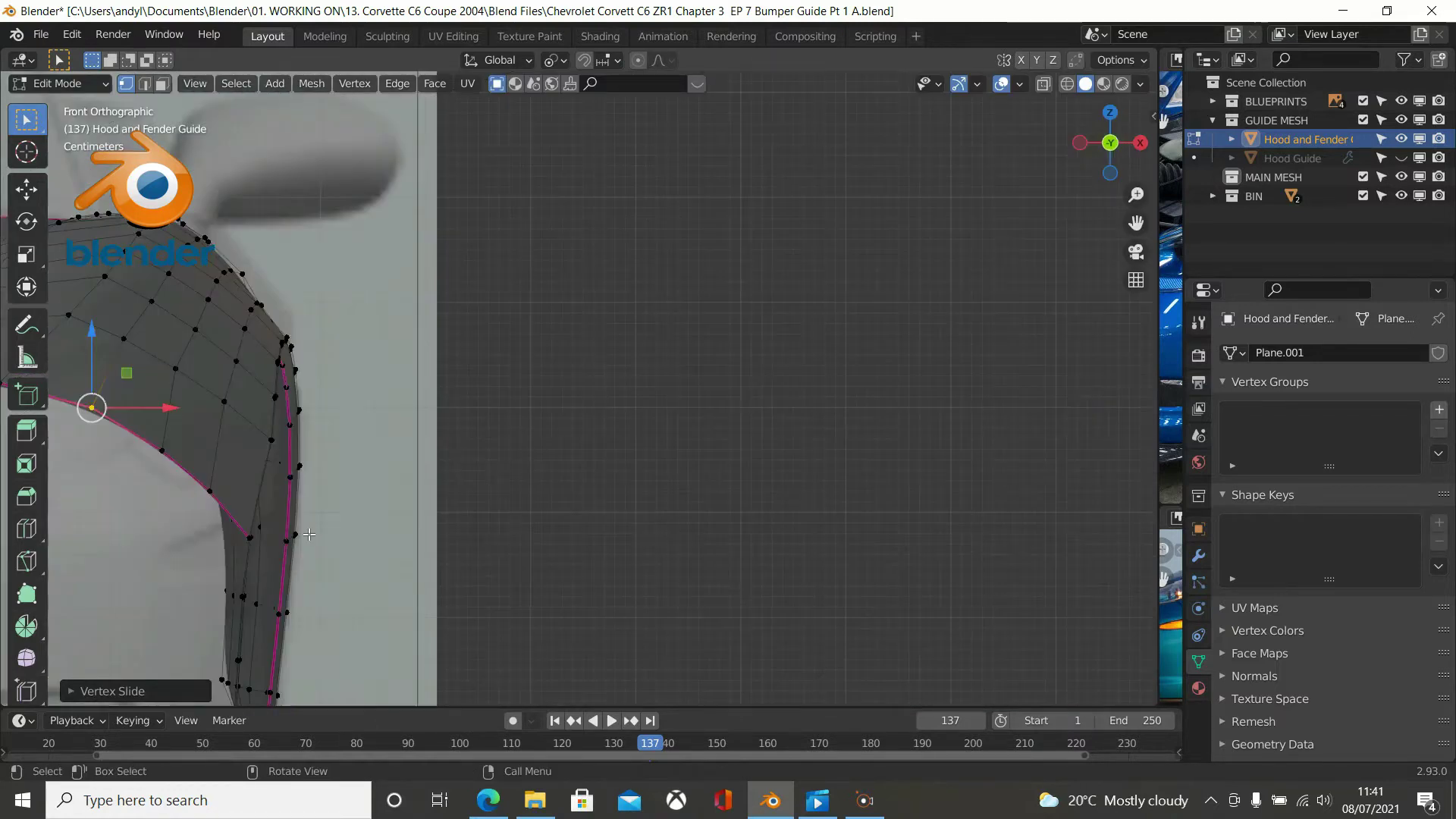
middle_click_drag(338, 523, 637, 489, "shift")
scroll(472, 421, "up", 1)
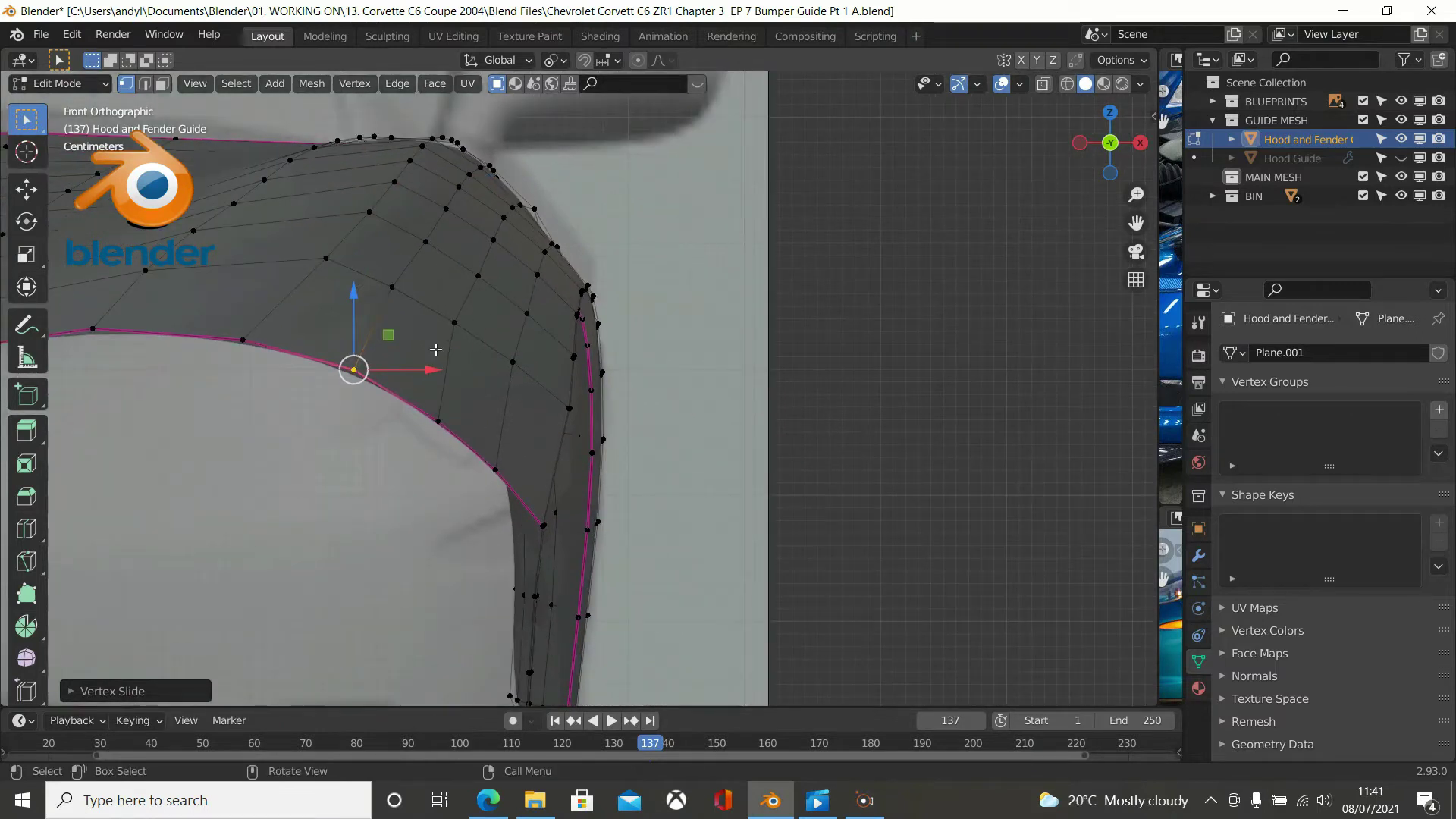
left_click(395, 288)
key("shift+v")
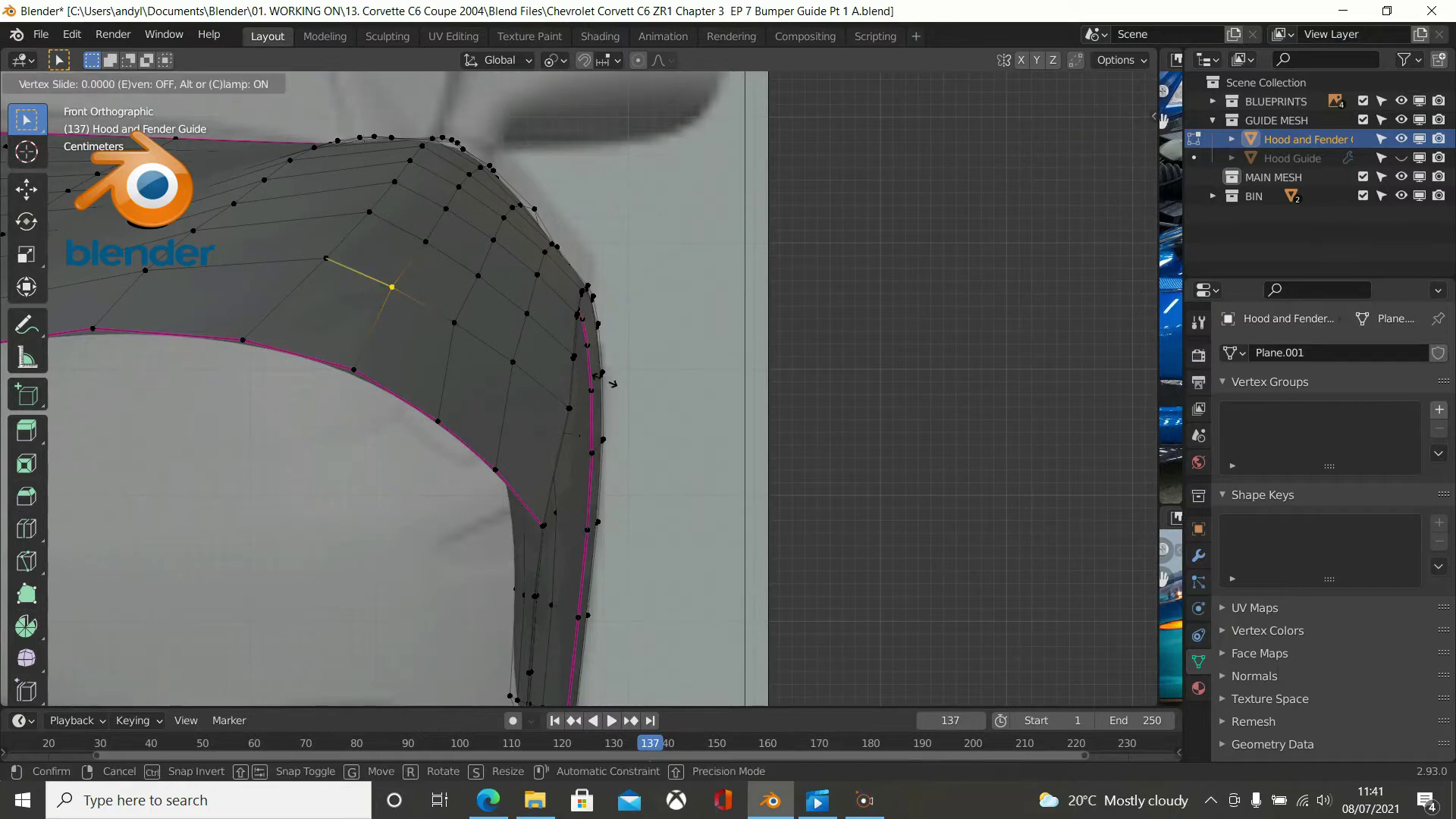
left_click(615, 388)
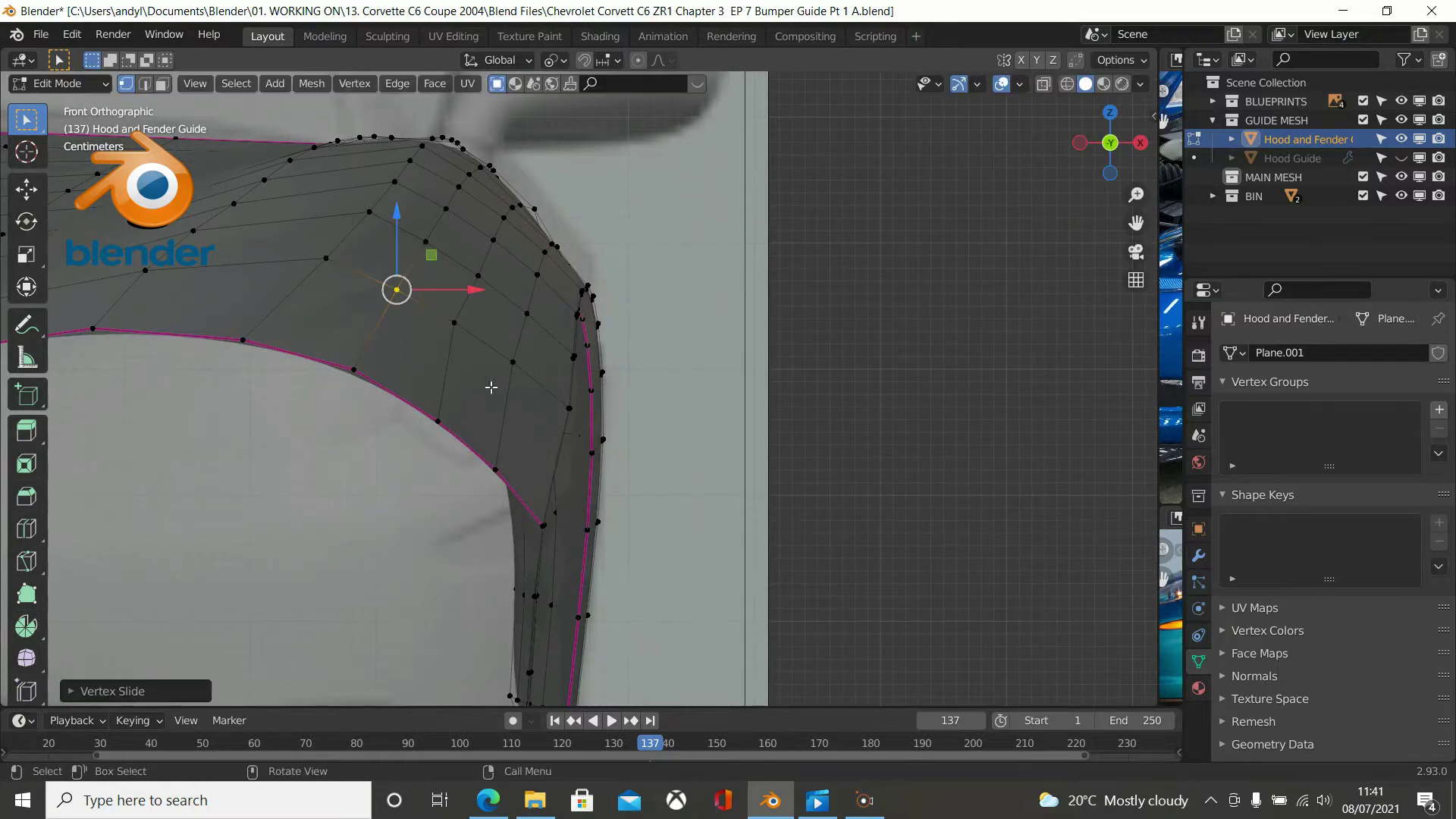
left_click(243, 340)
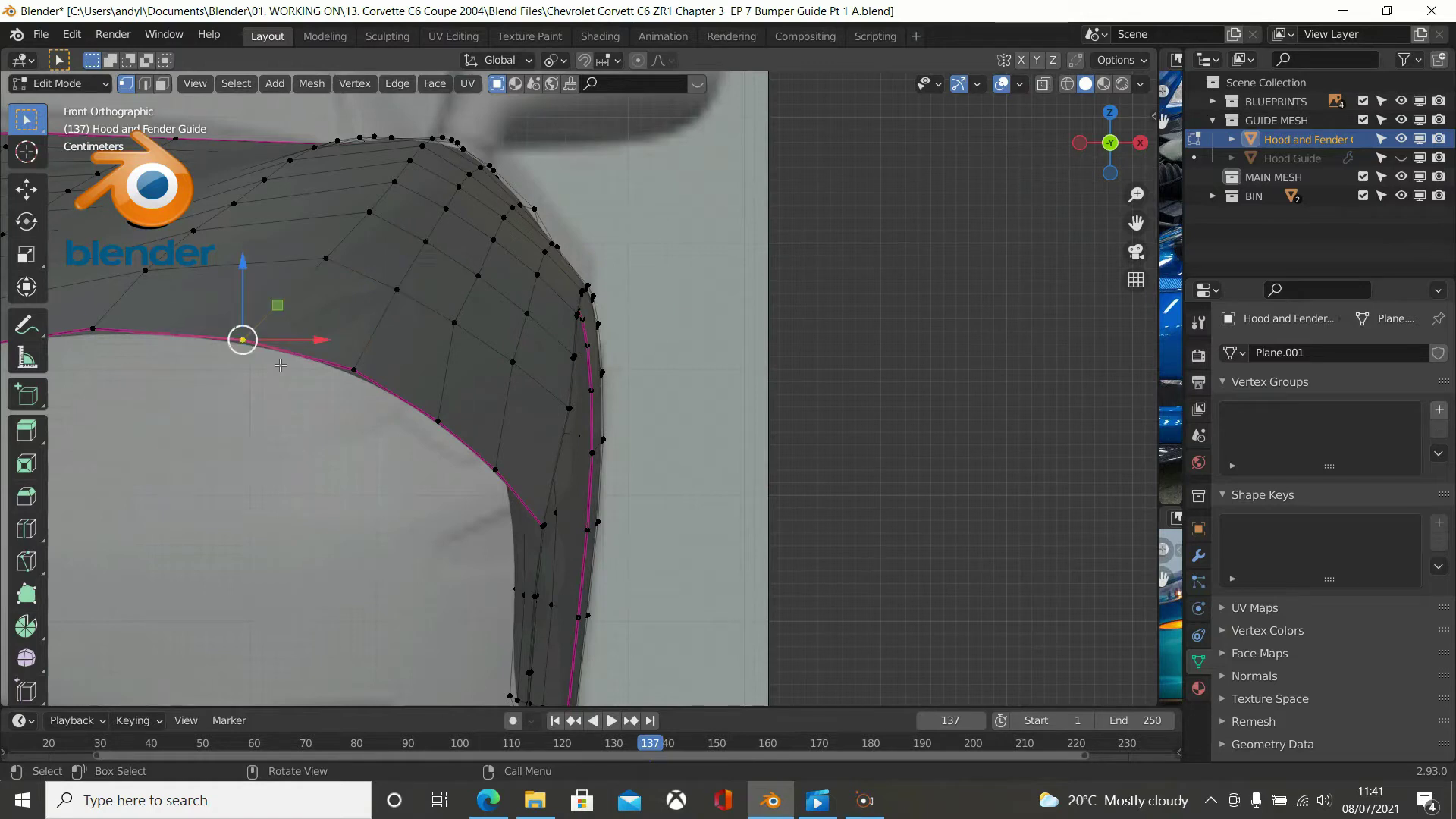
key("shift+v")
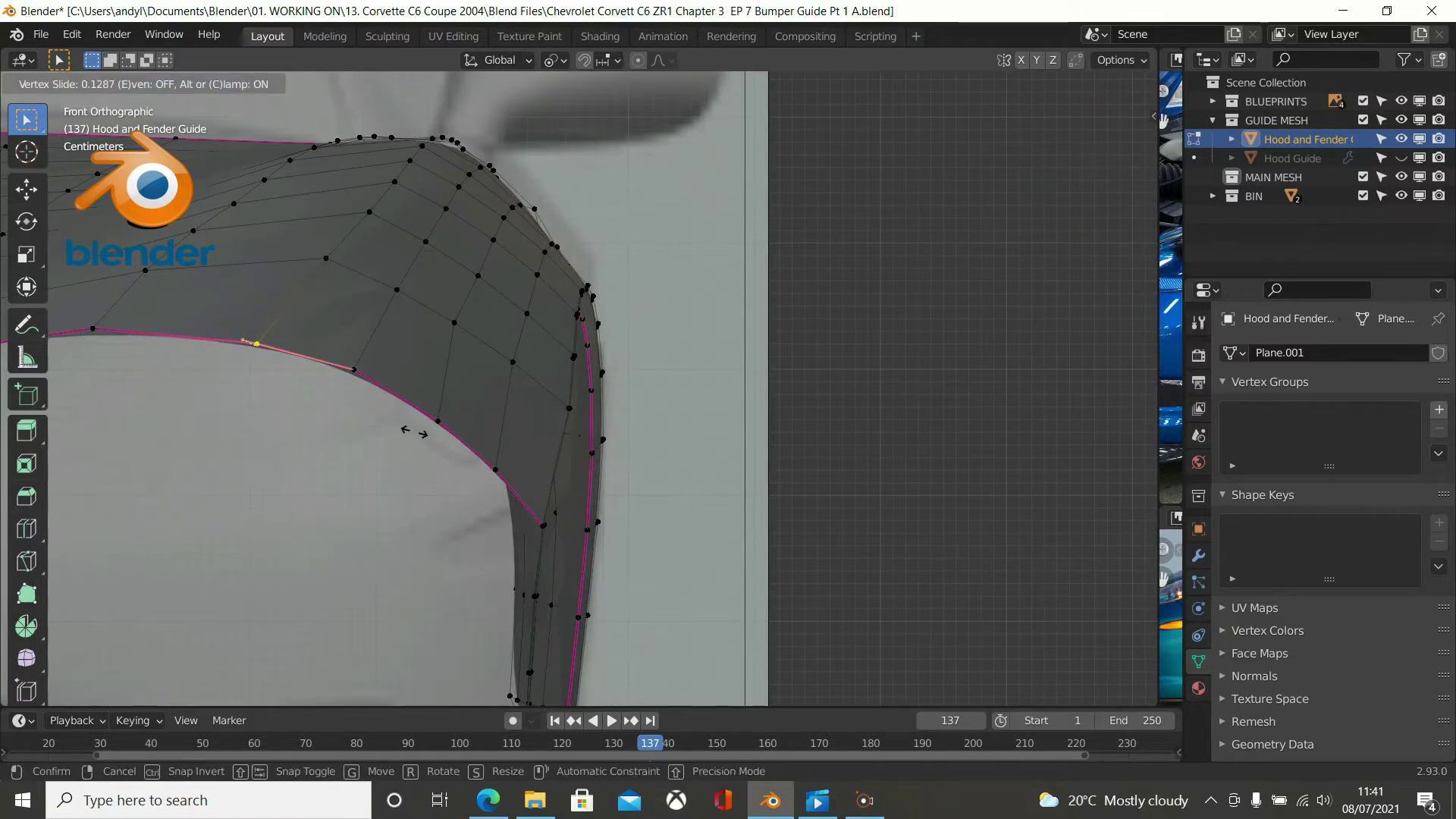
left_click(414, 432)
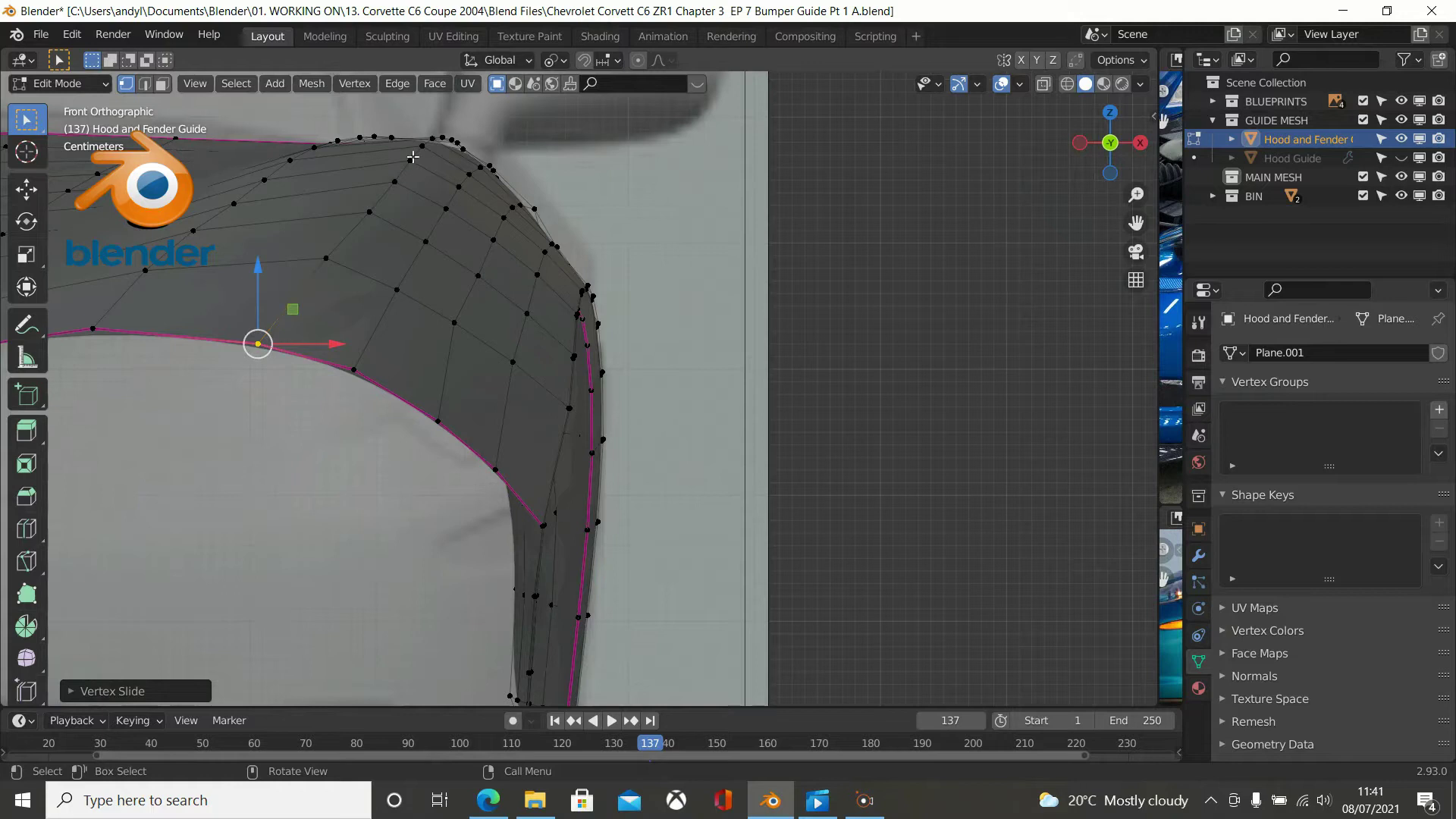
Raise one upper fender vertex about 0.002 m along Z and slide a lower inner fender vertex slightly outboard.
left_click(369, 211)
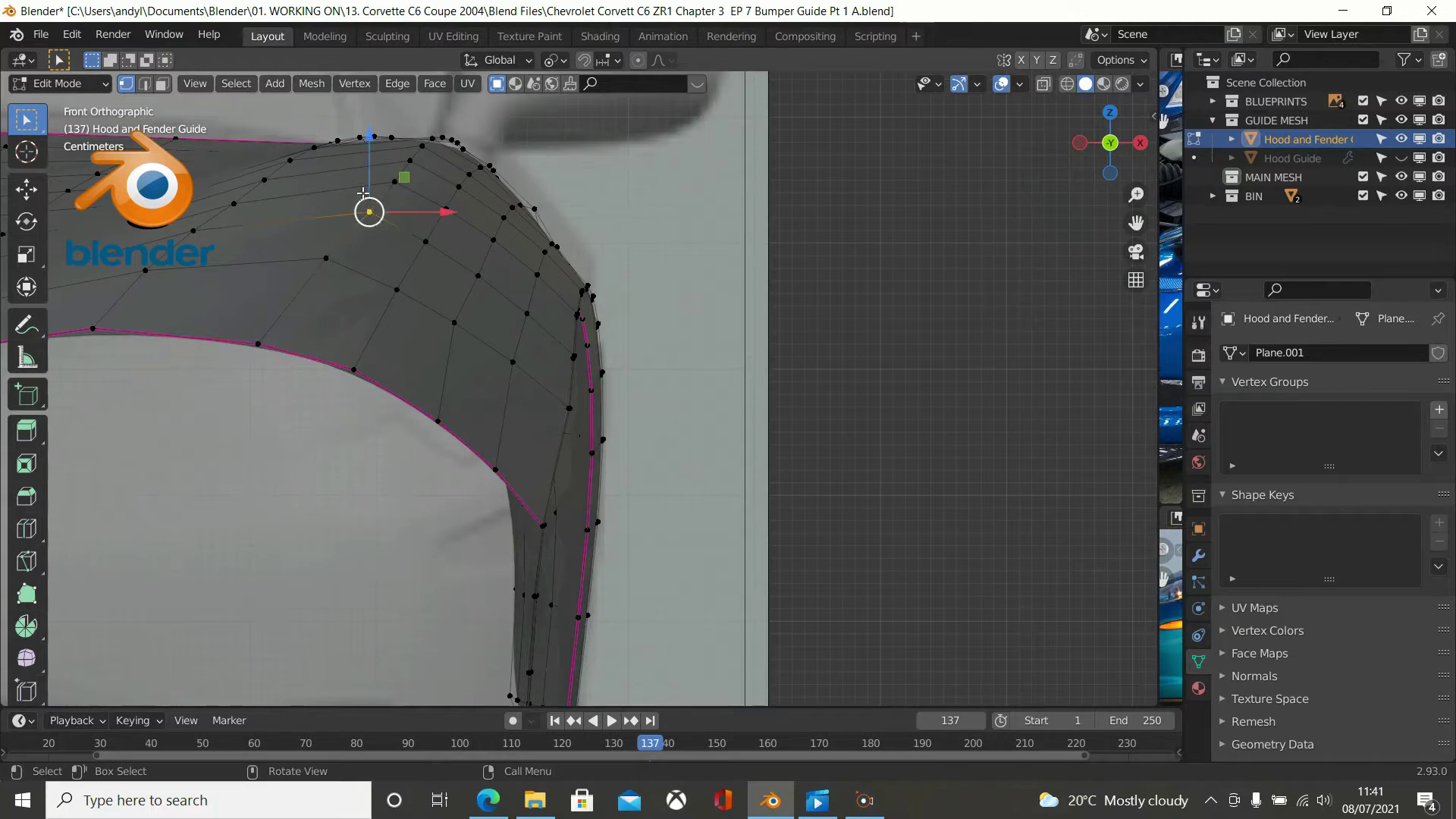
key("g")
key("z")
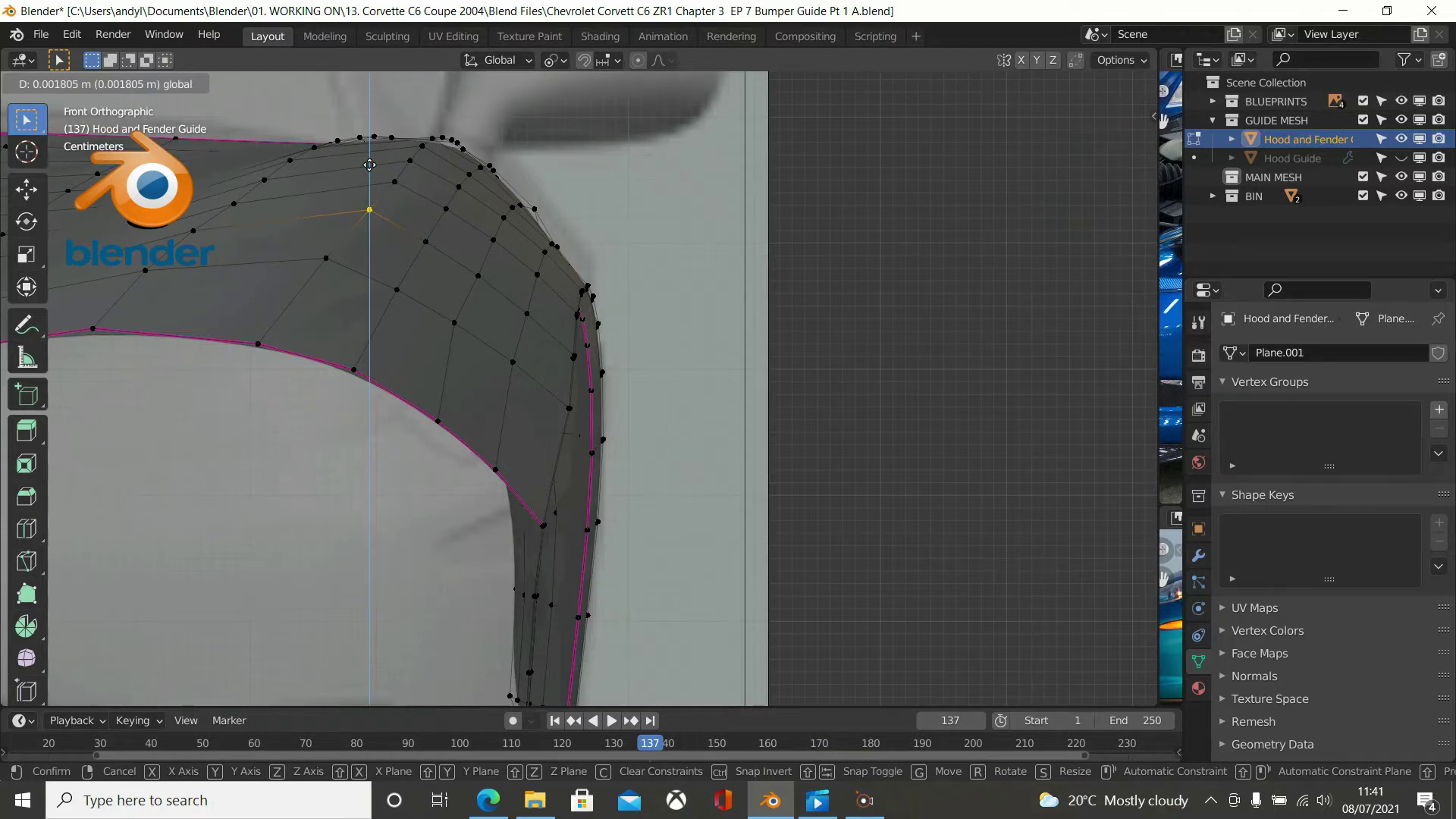
left_click(369, 165)
left_click(454, 322)
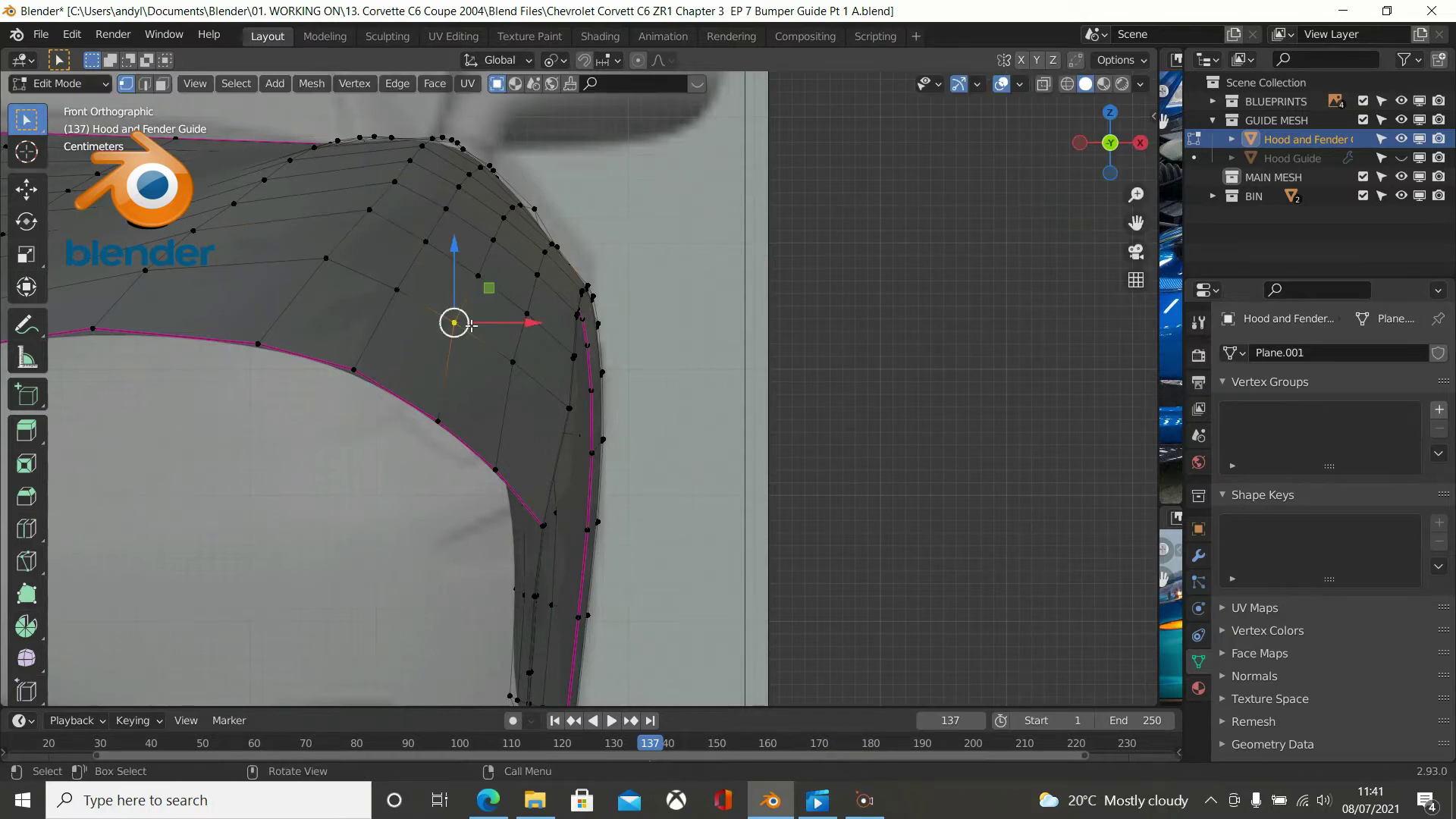
key("g")
key("g")
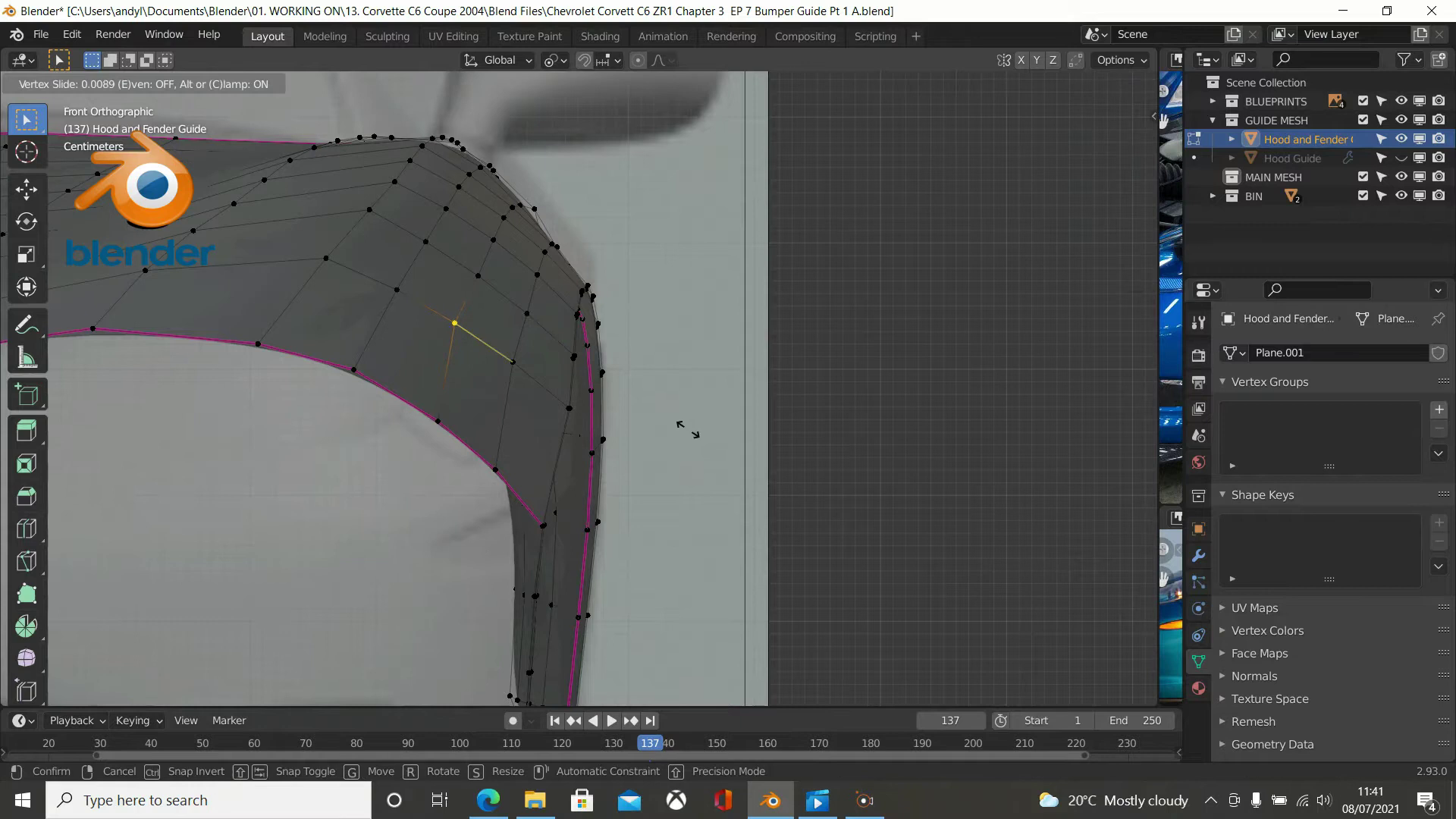
left_click(684, 434)
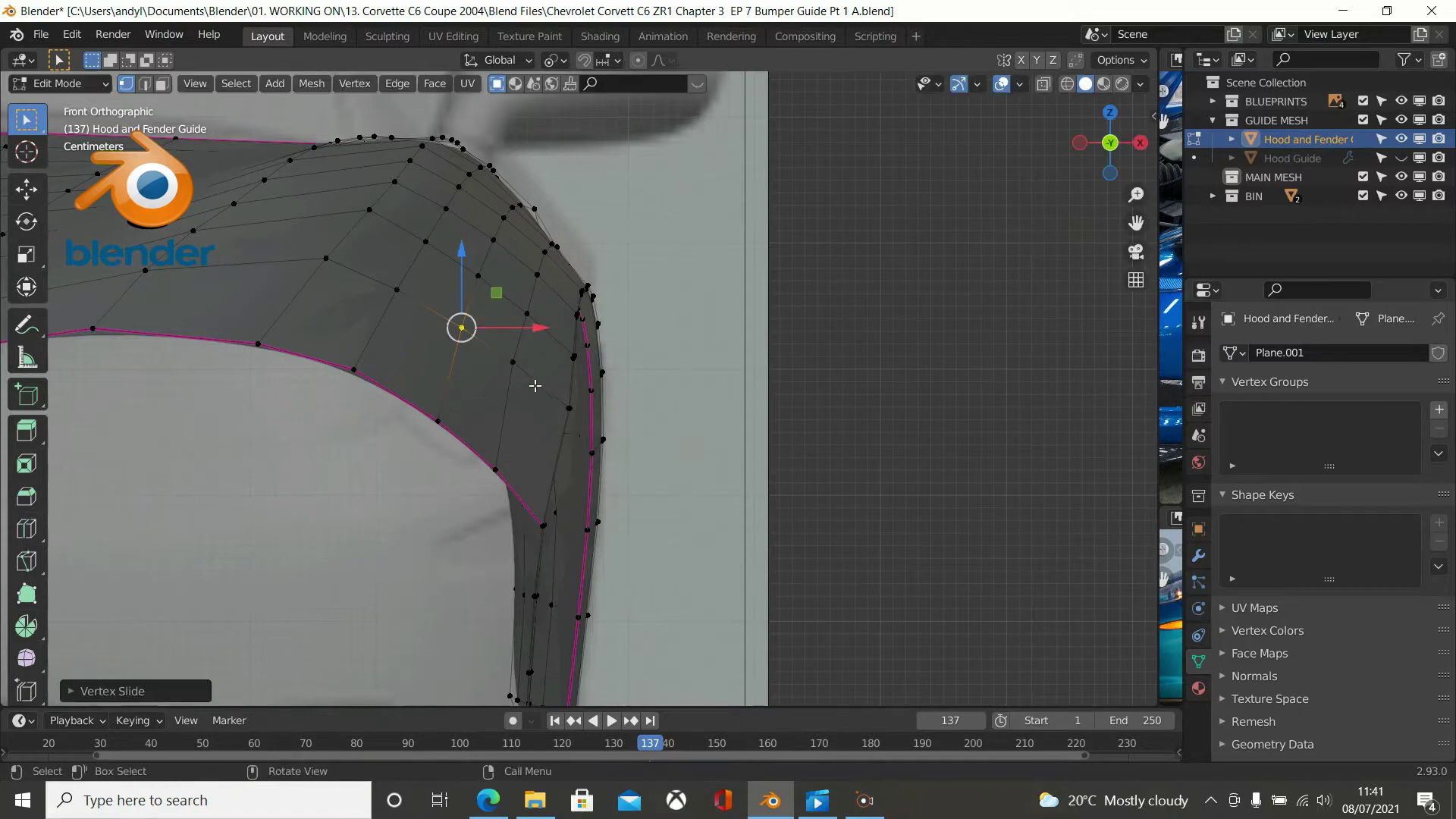
Examine the adjusted fender mesh against the front blueprint and from a perspective view around the front of the car.
scroll(364, 281, "down", 2)
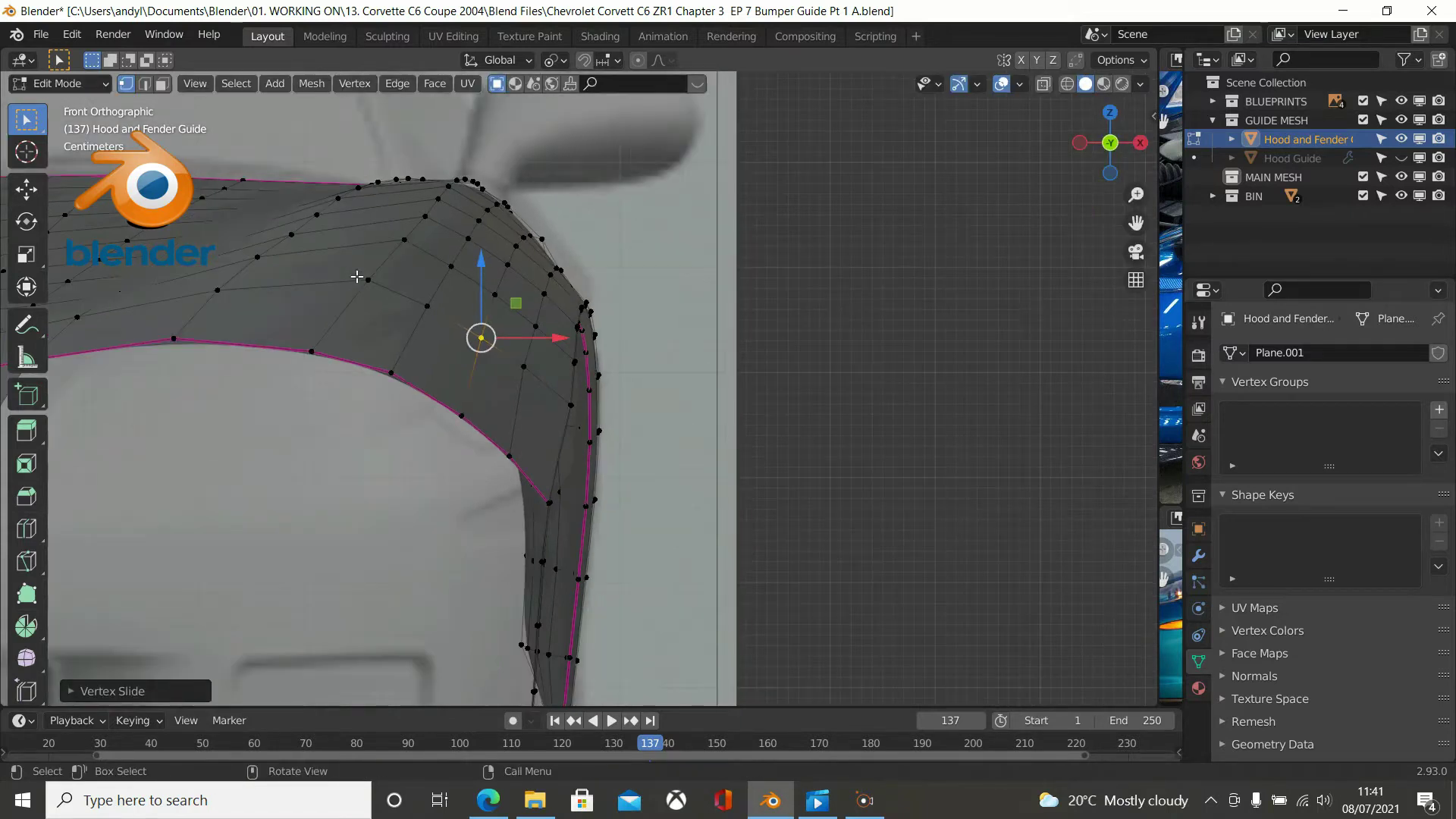
scroll(357, 275, "down", 1)
left_click(746, 358)
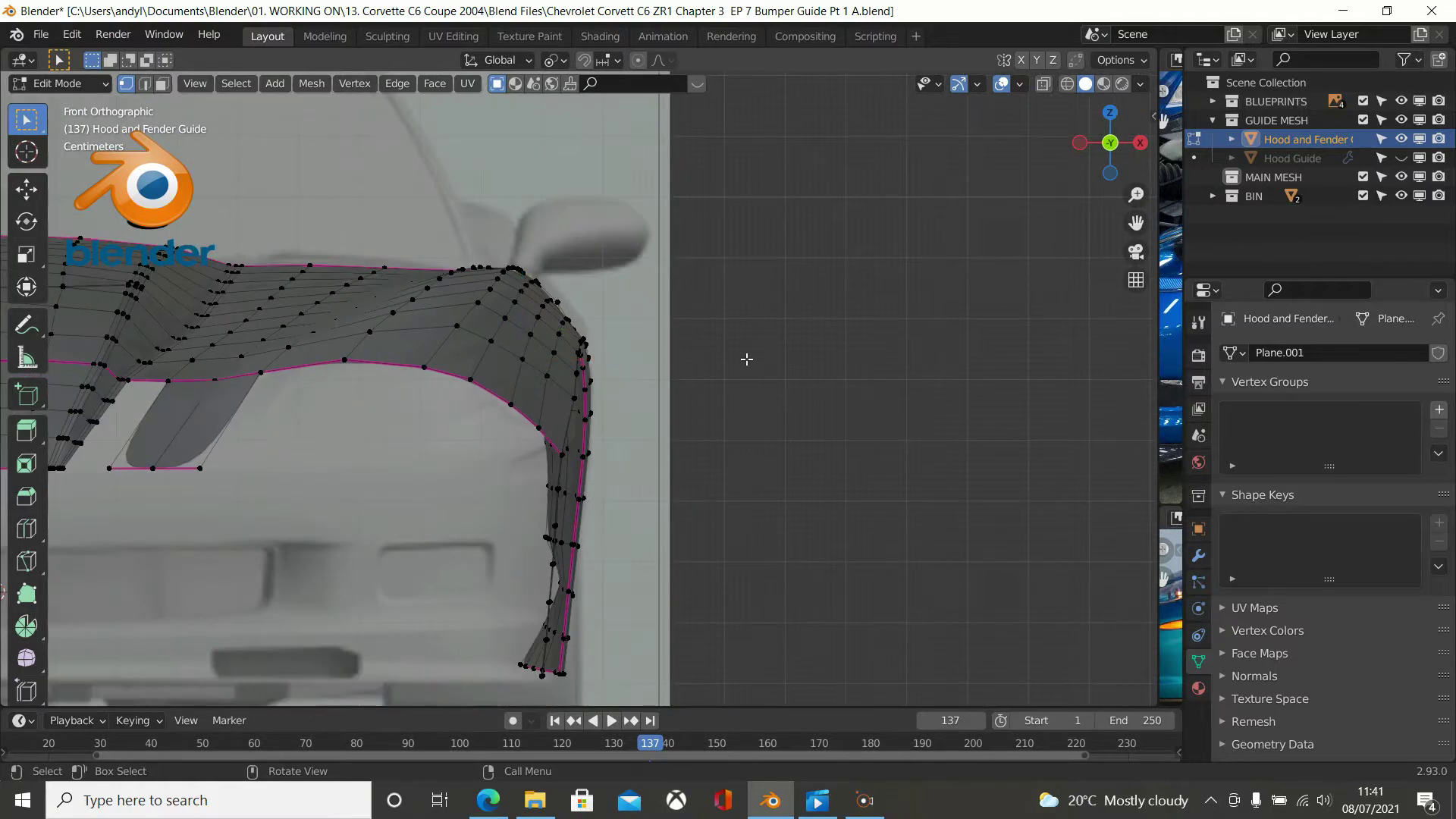
scroll(649, 359, "up", 1)
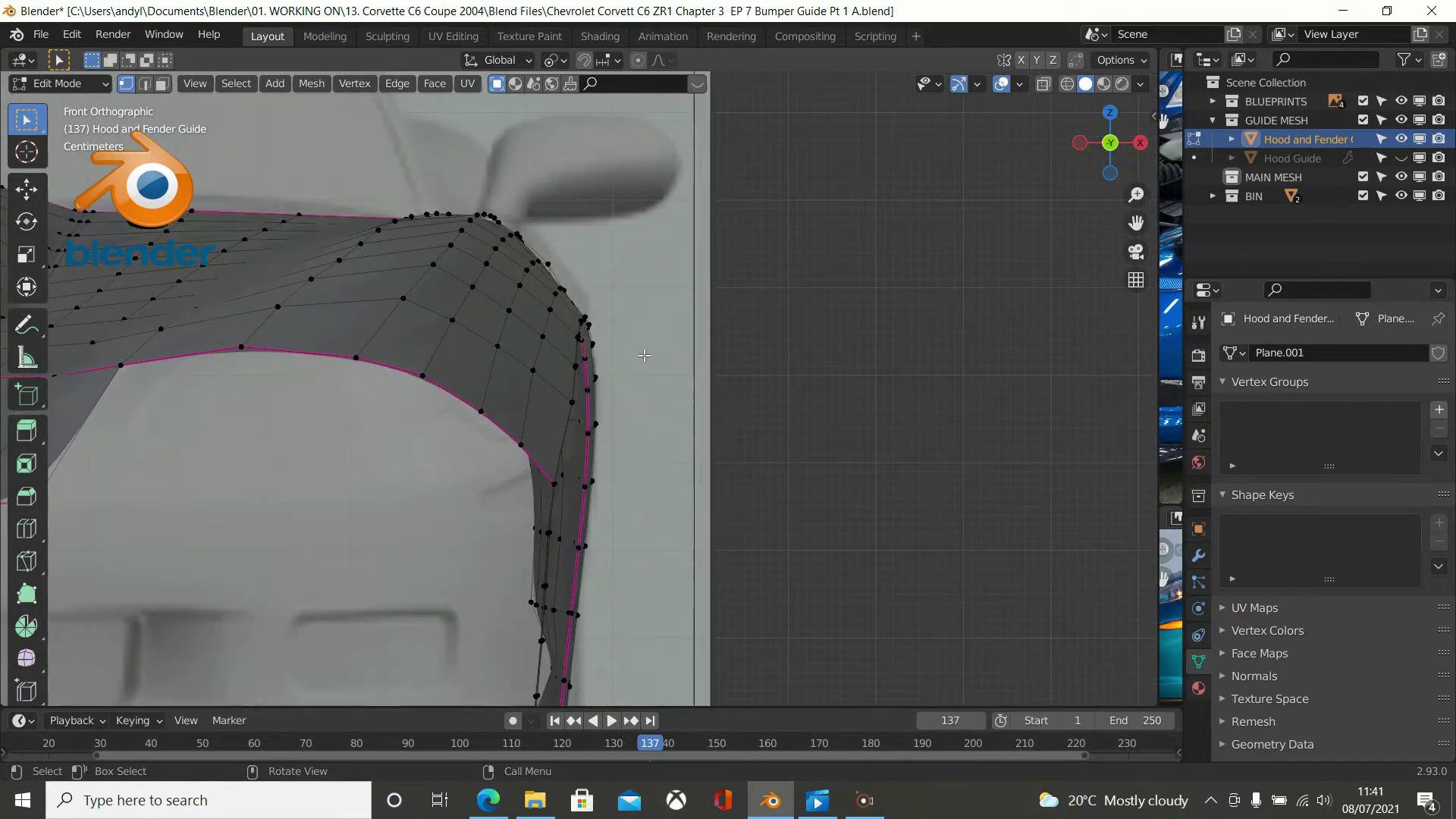
scroll(615, 326, "up", 1)
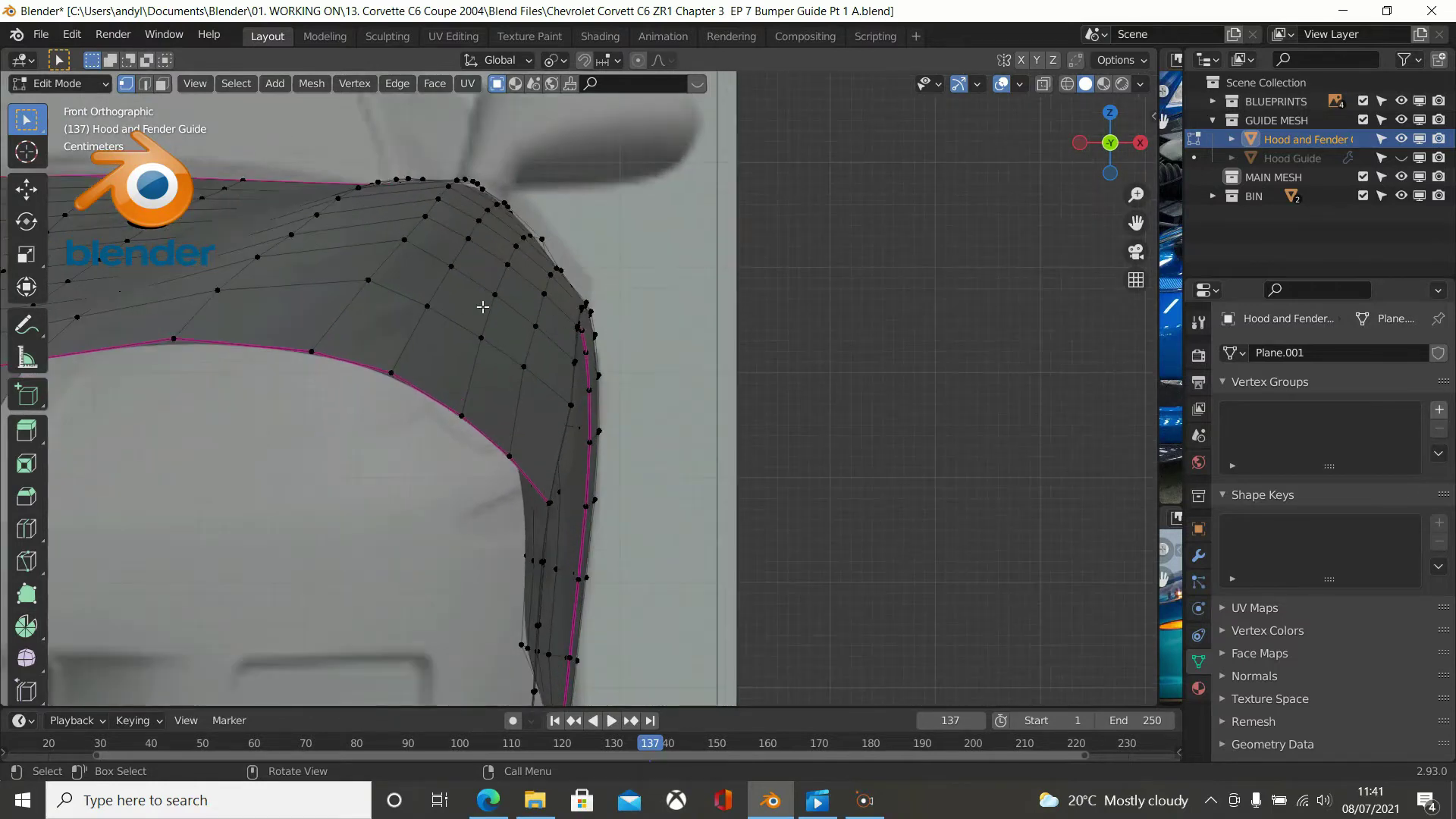
middle_click_drag(480, 291, 643, 407)
scroll(662, 408, "up", 3)
middle_click_drag(759, 398, 319, 400)
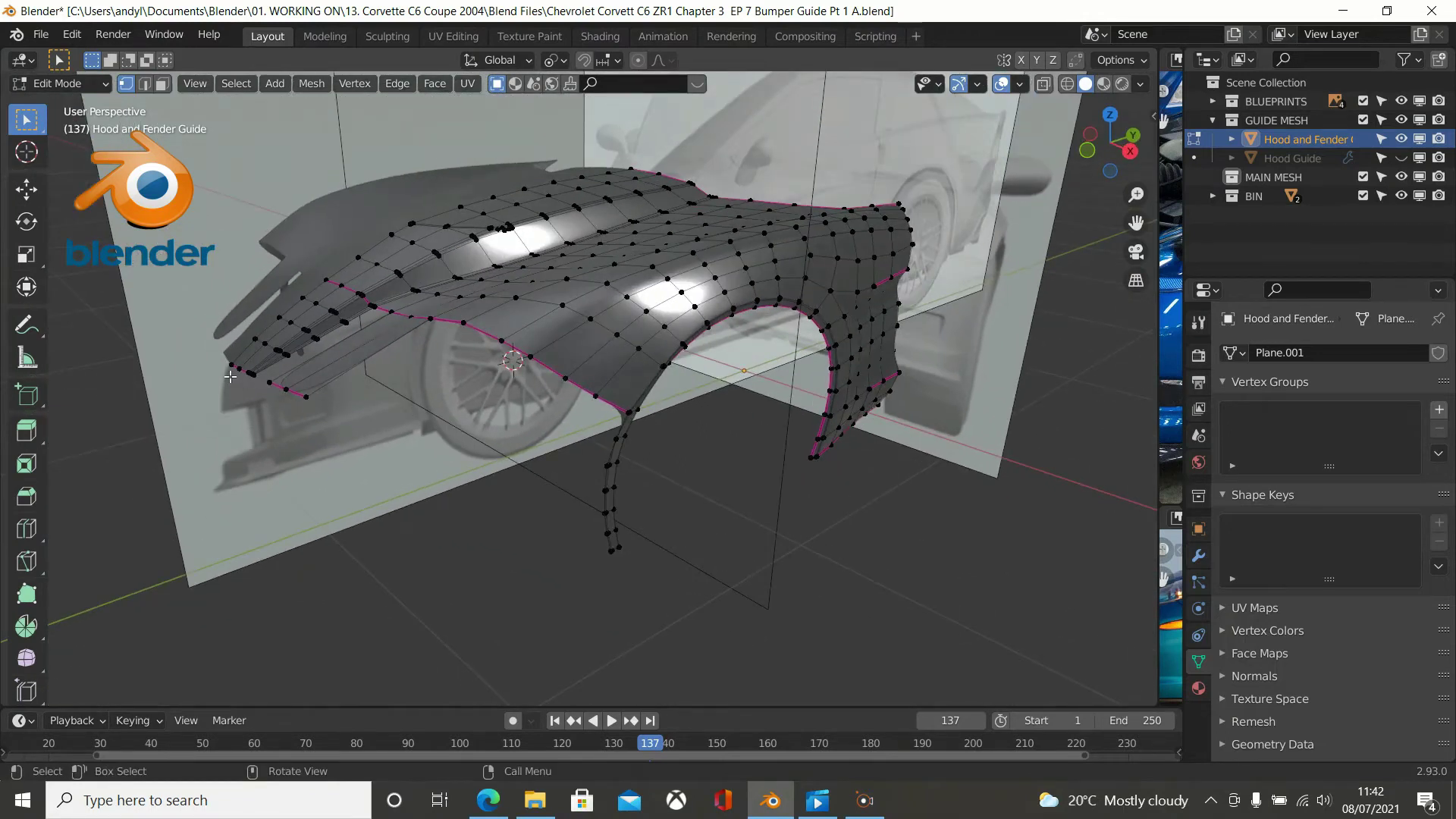
Add three evenly spaced loop cuts across the strip extending forward from the fender beside the hood ridge, leaving them unslid.
scroll(318, 353, "up", 1)
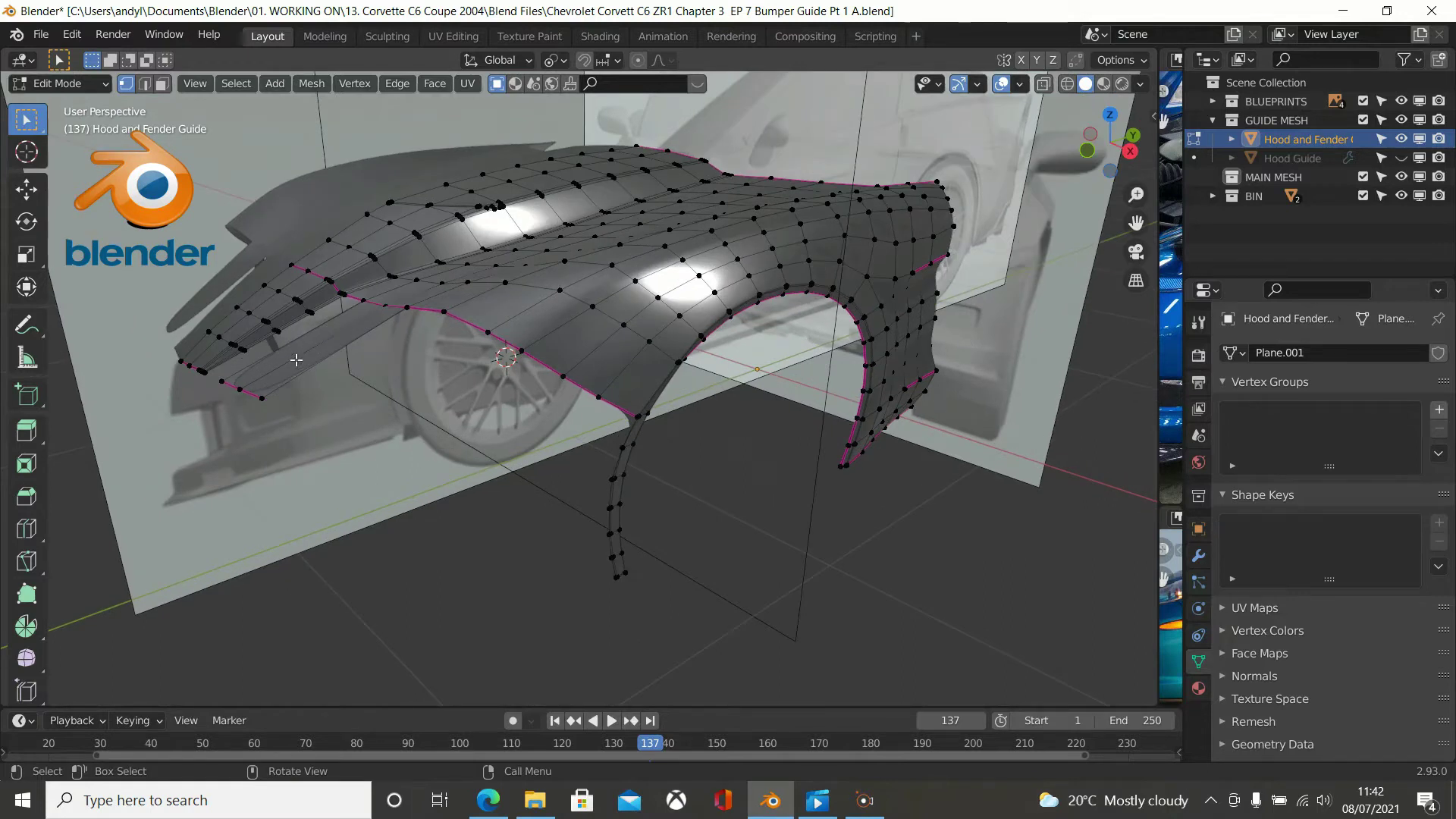
key("ctrl+r")
scroll(300, 358, "up", 2)
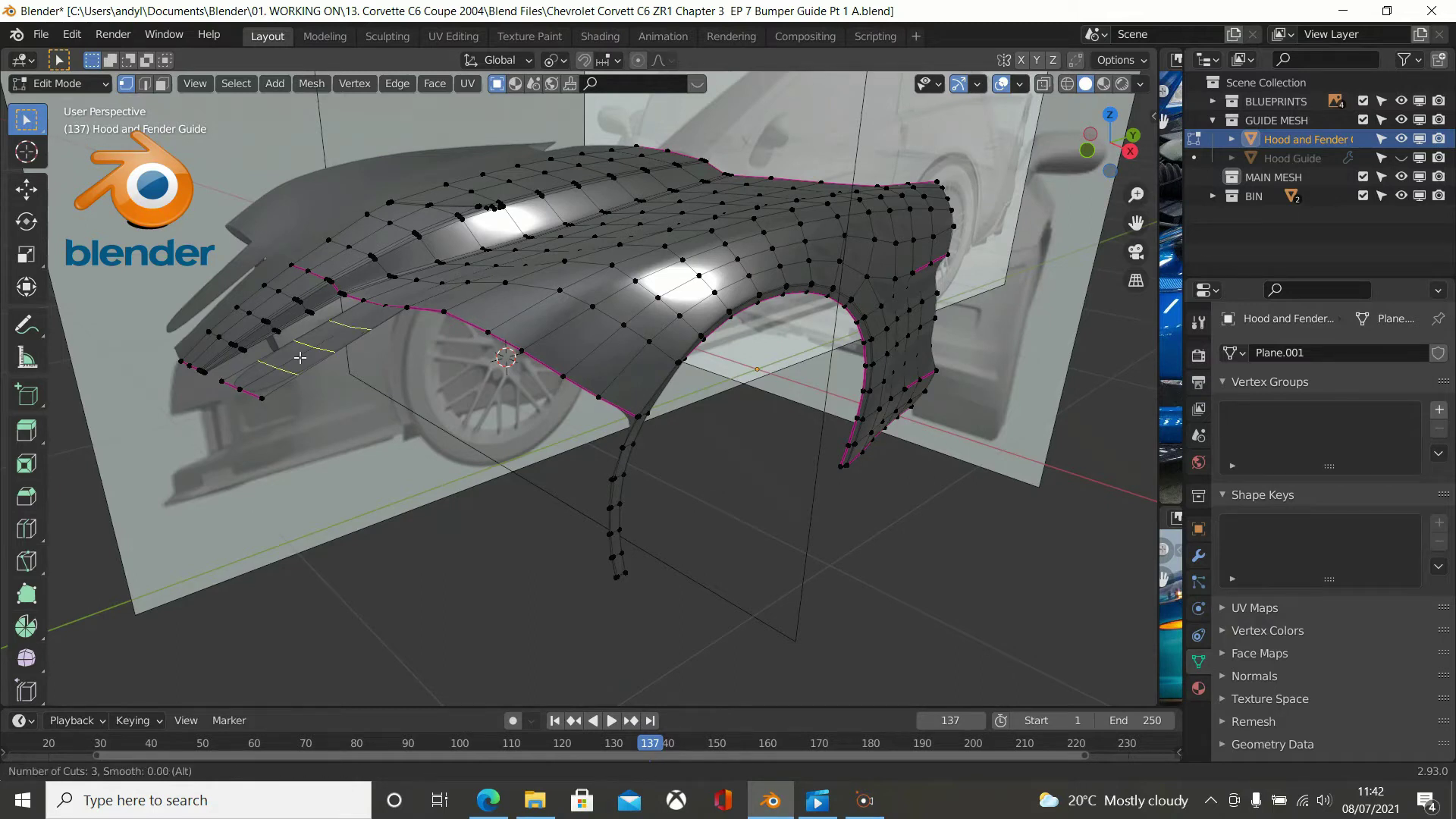
left_click(300, 357)
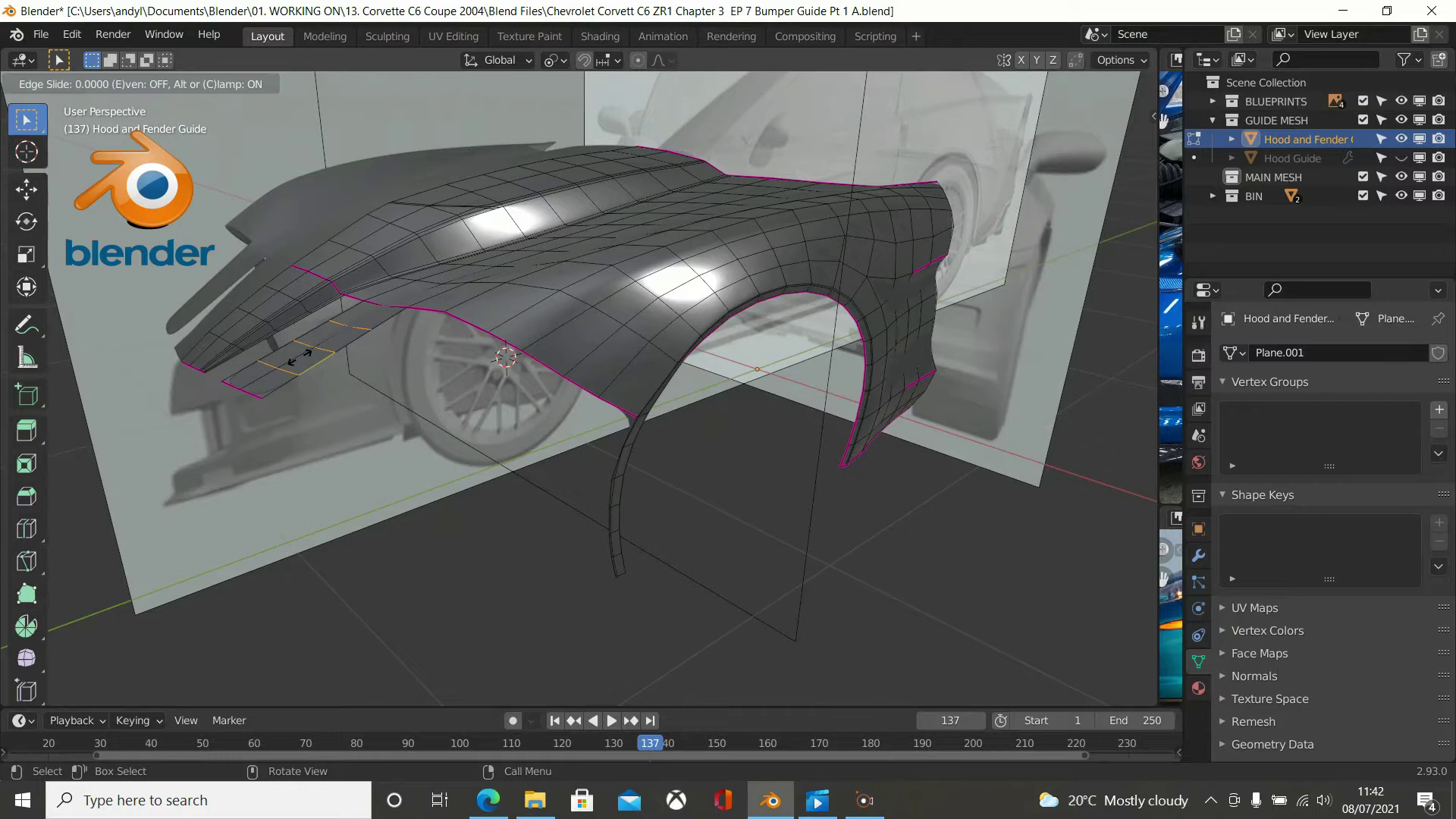
left_click(300, 357)
Fill the gap between the hood ridge and the subdivided strip with faces, from the creased edge down to the front edge.
scroll(301, 362, "up", 1)
middle_click_drag(348, 375, 448, 504, "shift")
middle_click_drag(748, 512, 798, 598)
scroll(509, 487, "up", 2)
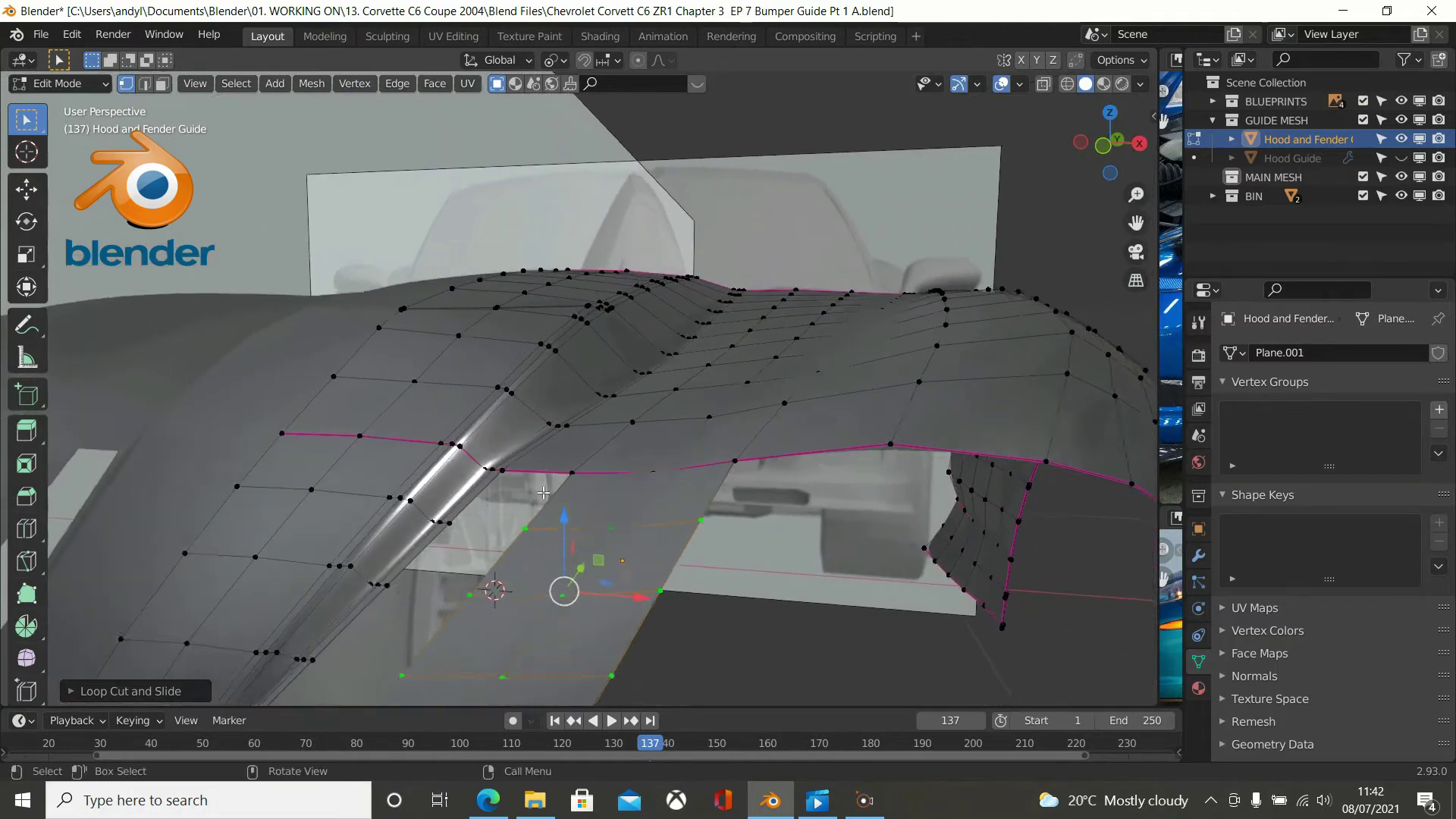
left_click(496, 479)
left_click(571, 481, "shift")
middle_click_drag(650, 529, 594, 489)
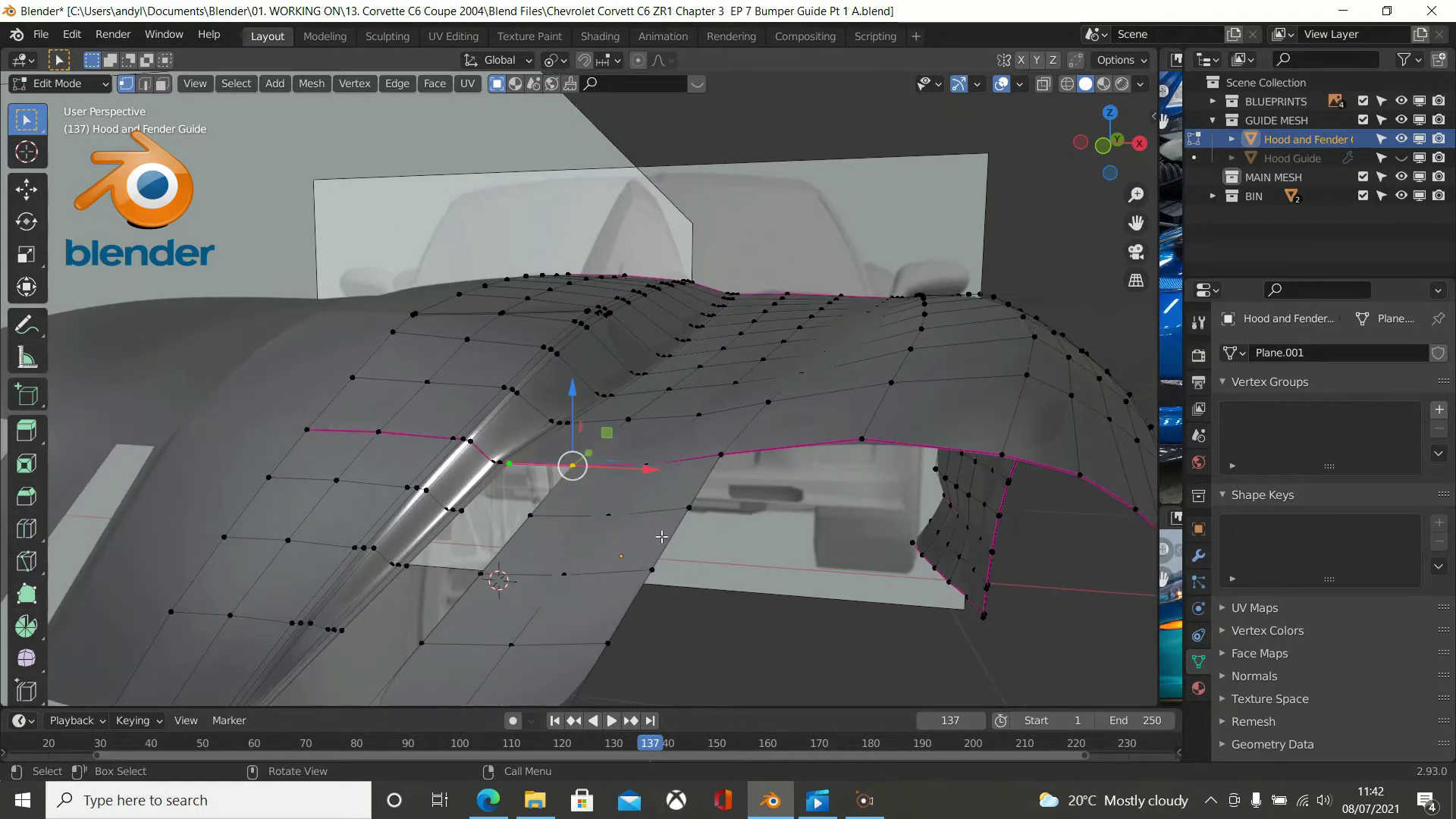
key("f")
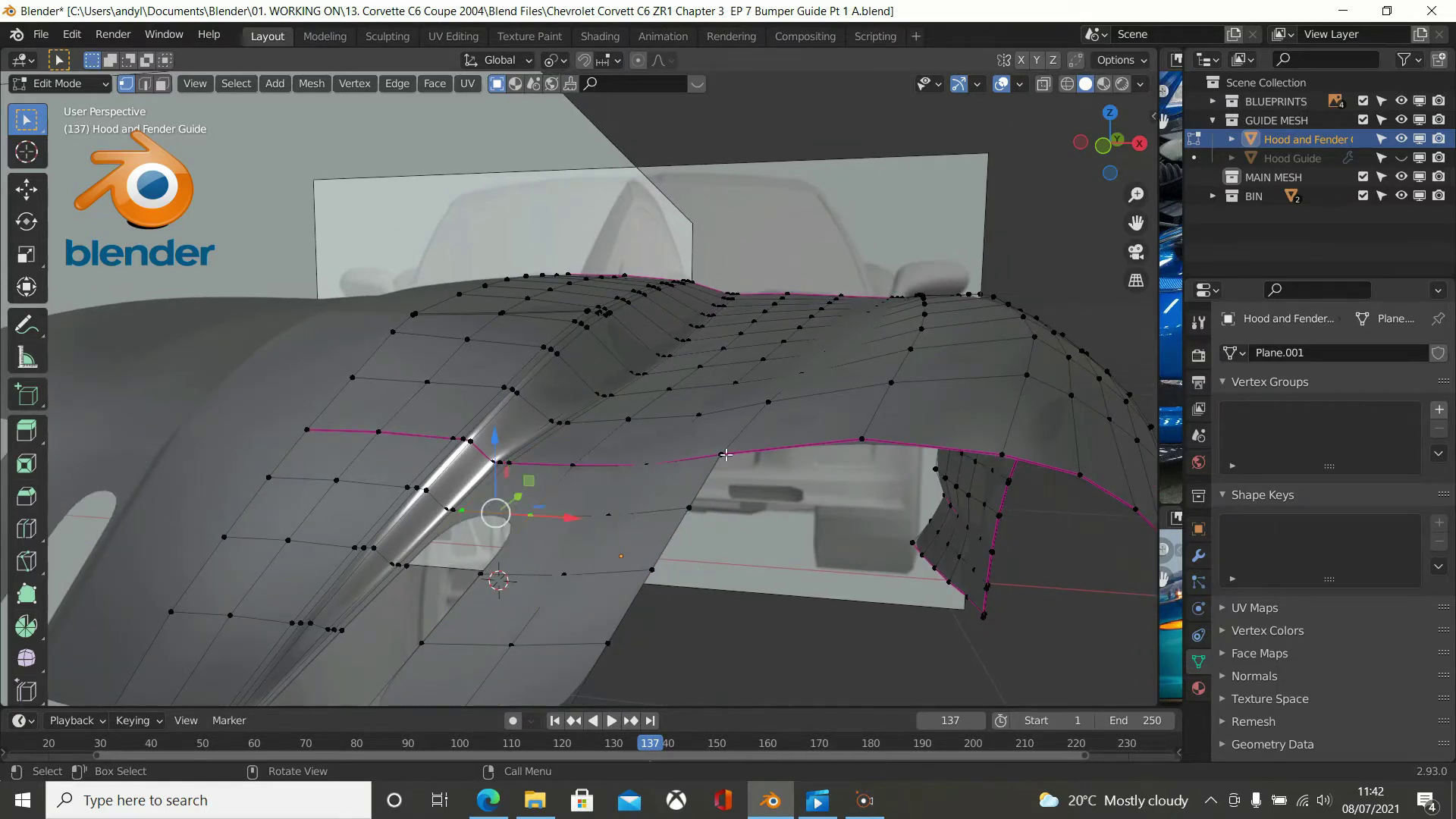
middle_click_drag(736, 492, 764, 433)
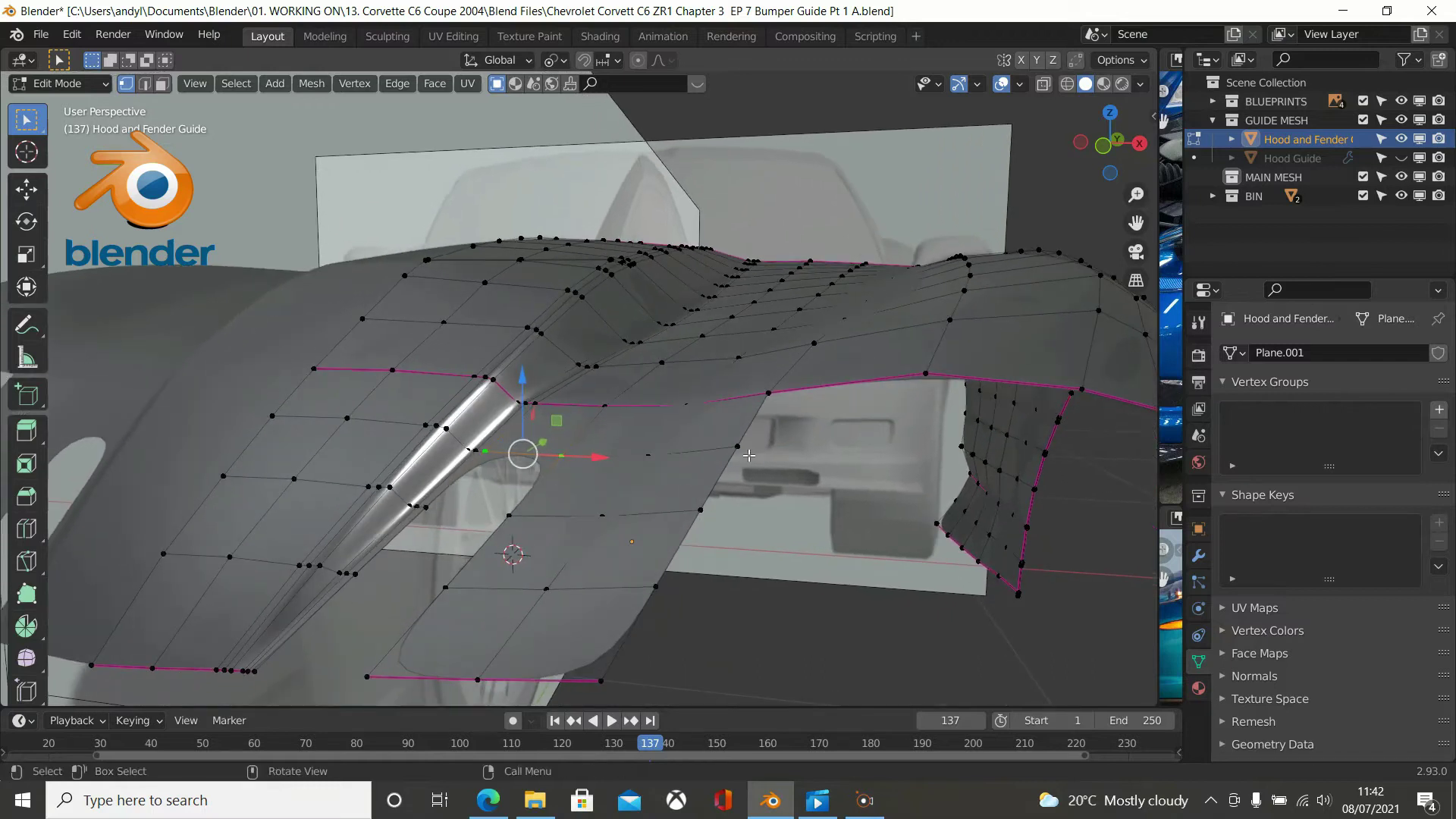
key("f")
key("f")
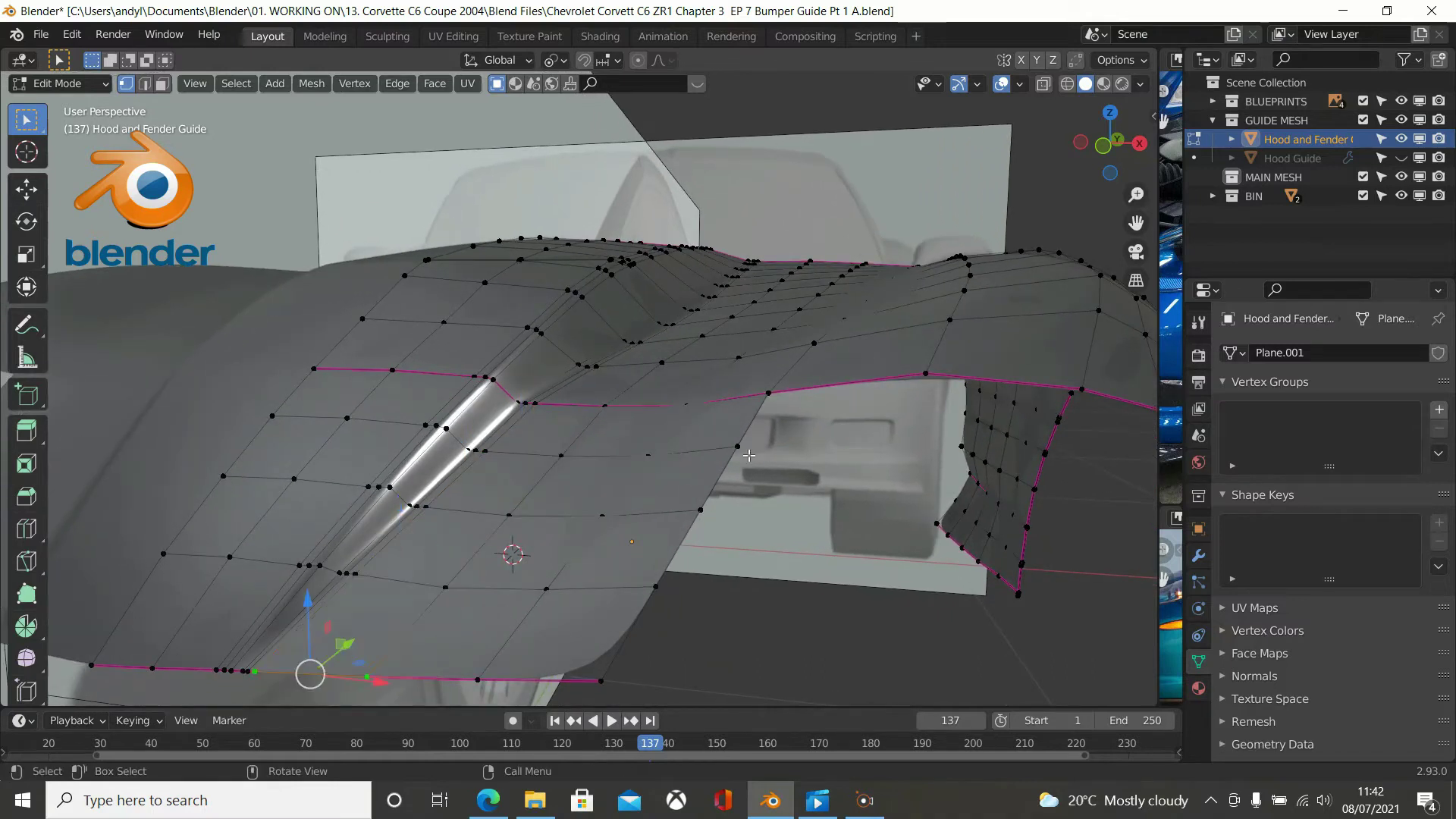
Nudge two inner vertices of the strip slightly upward, the one two rows ahead of the crease by about 0.0004 m.
middle_click_drag(750, 455, 573, 421)
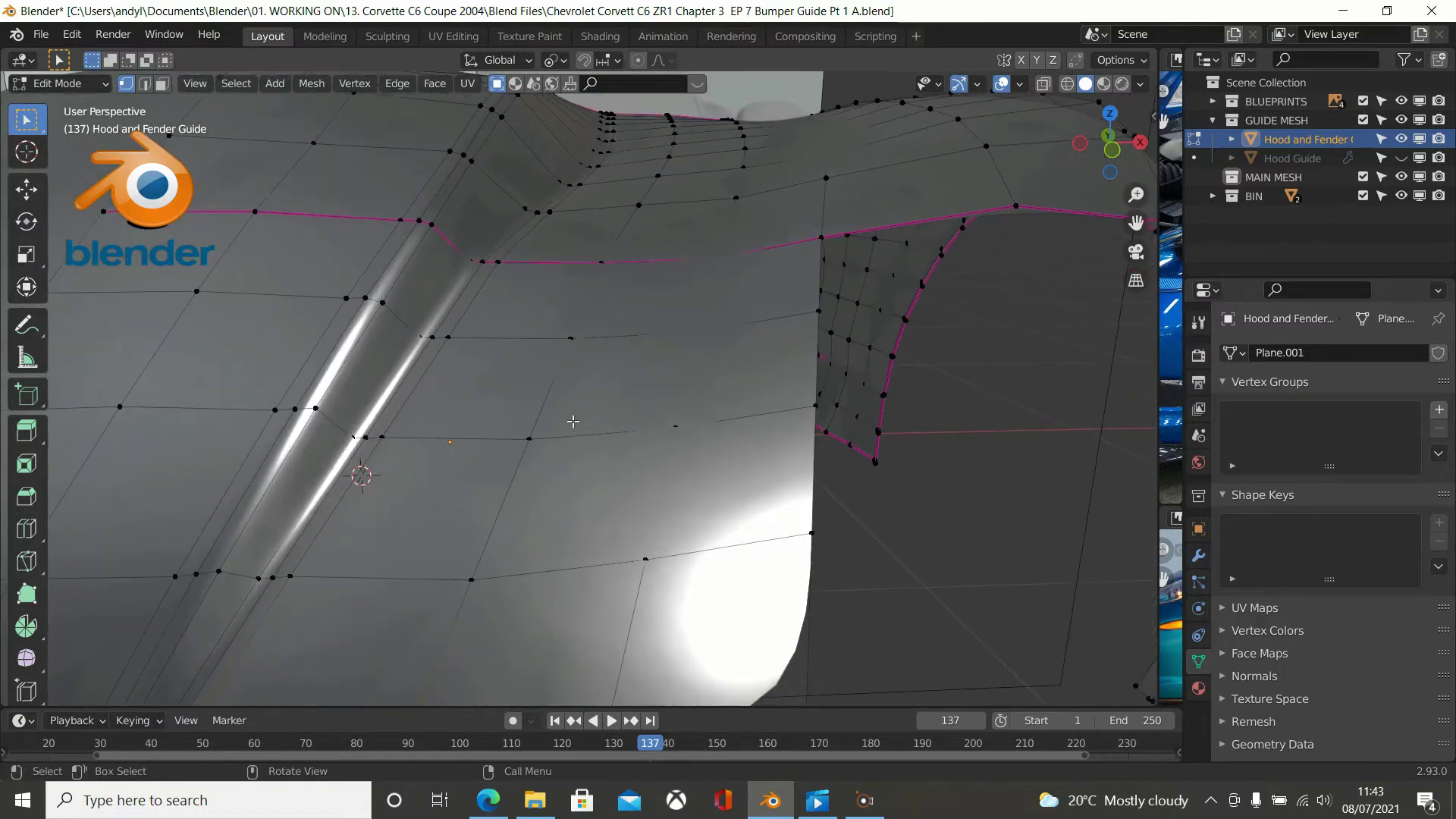
middle_click_drag(705, 457, 680, 480)
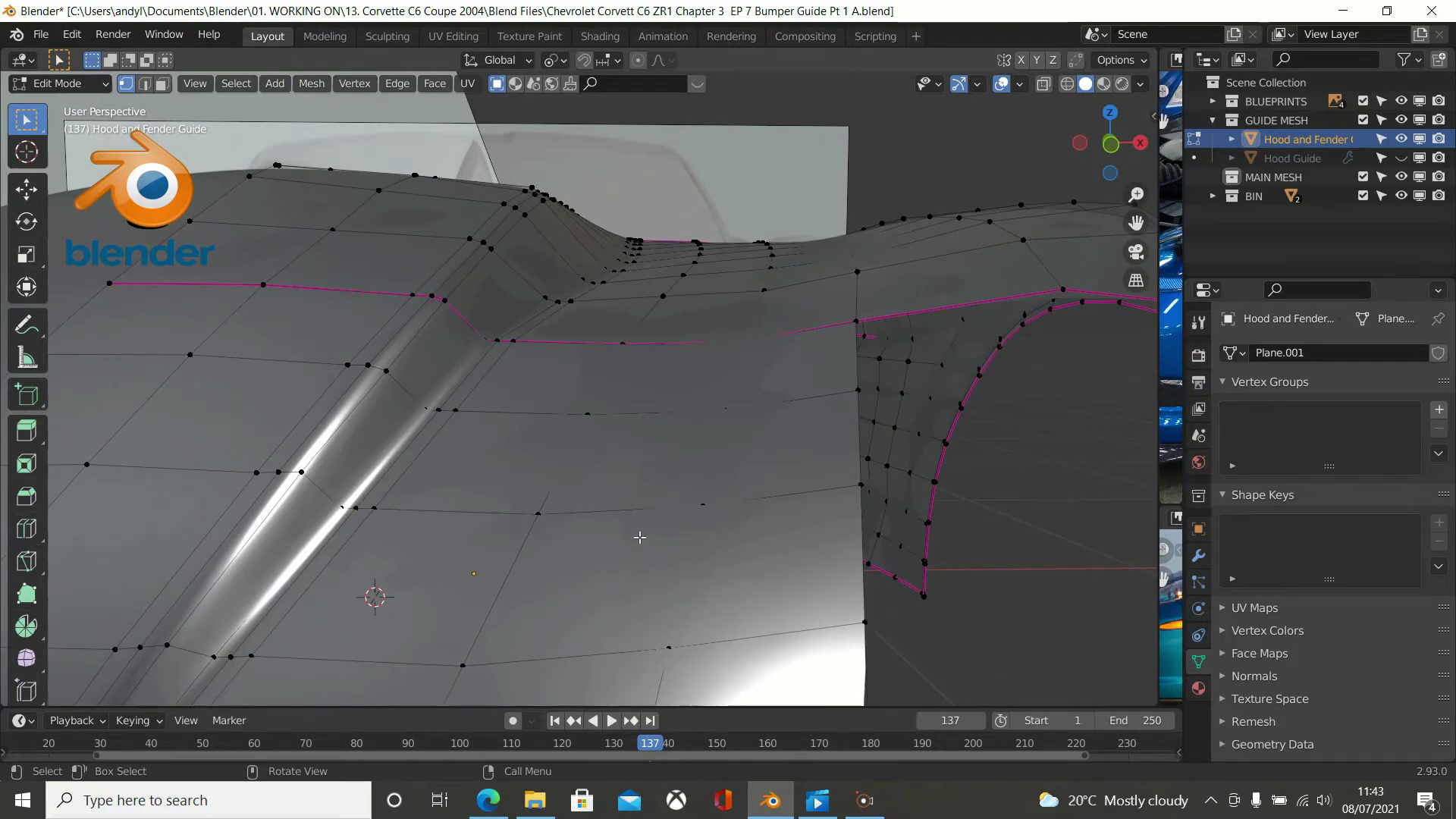
middle_click_drag(692, 458, 555, 476)
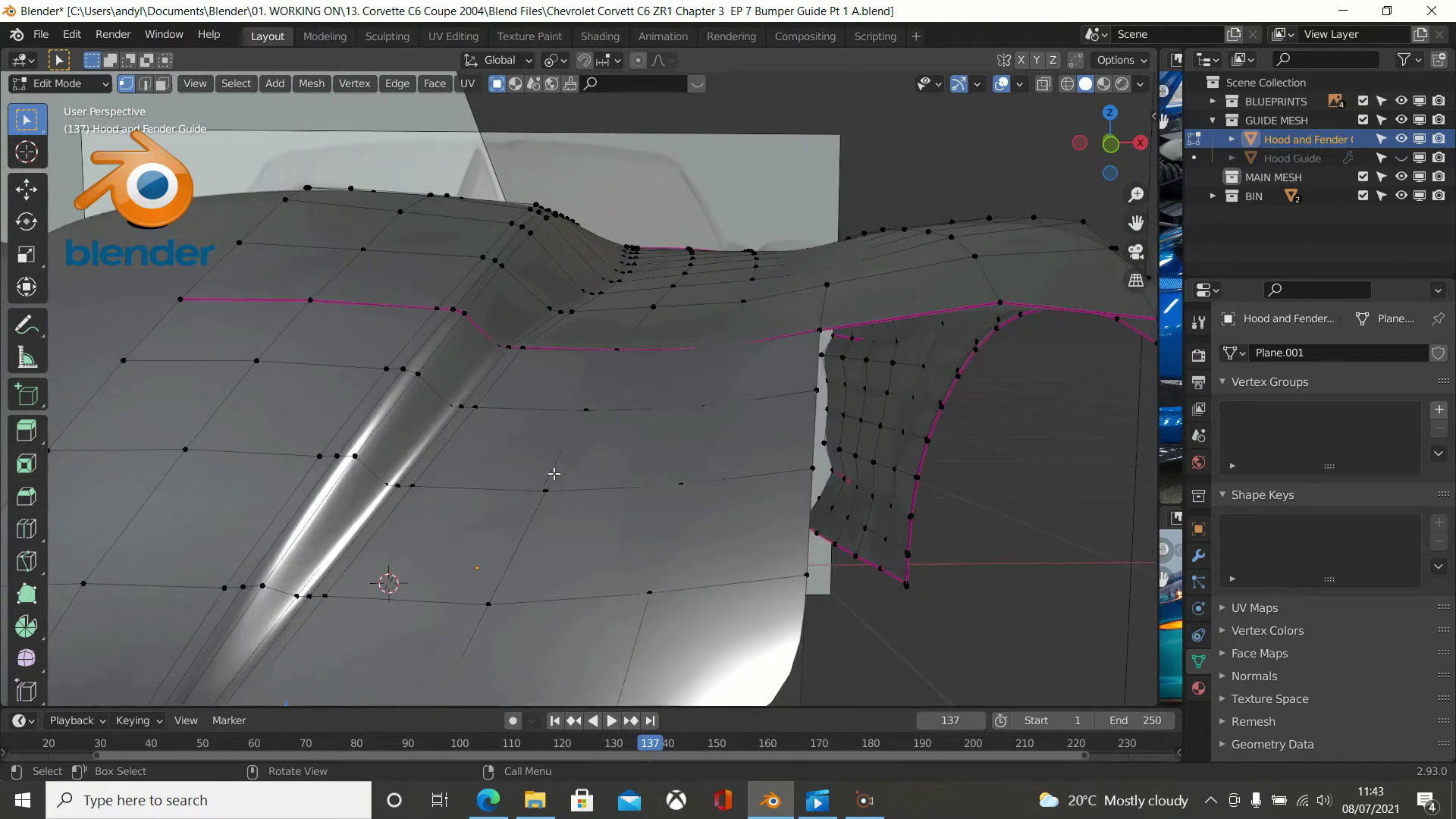
left_click(682, 486)
key("Up")
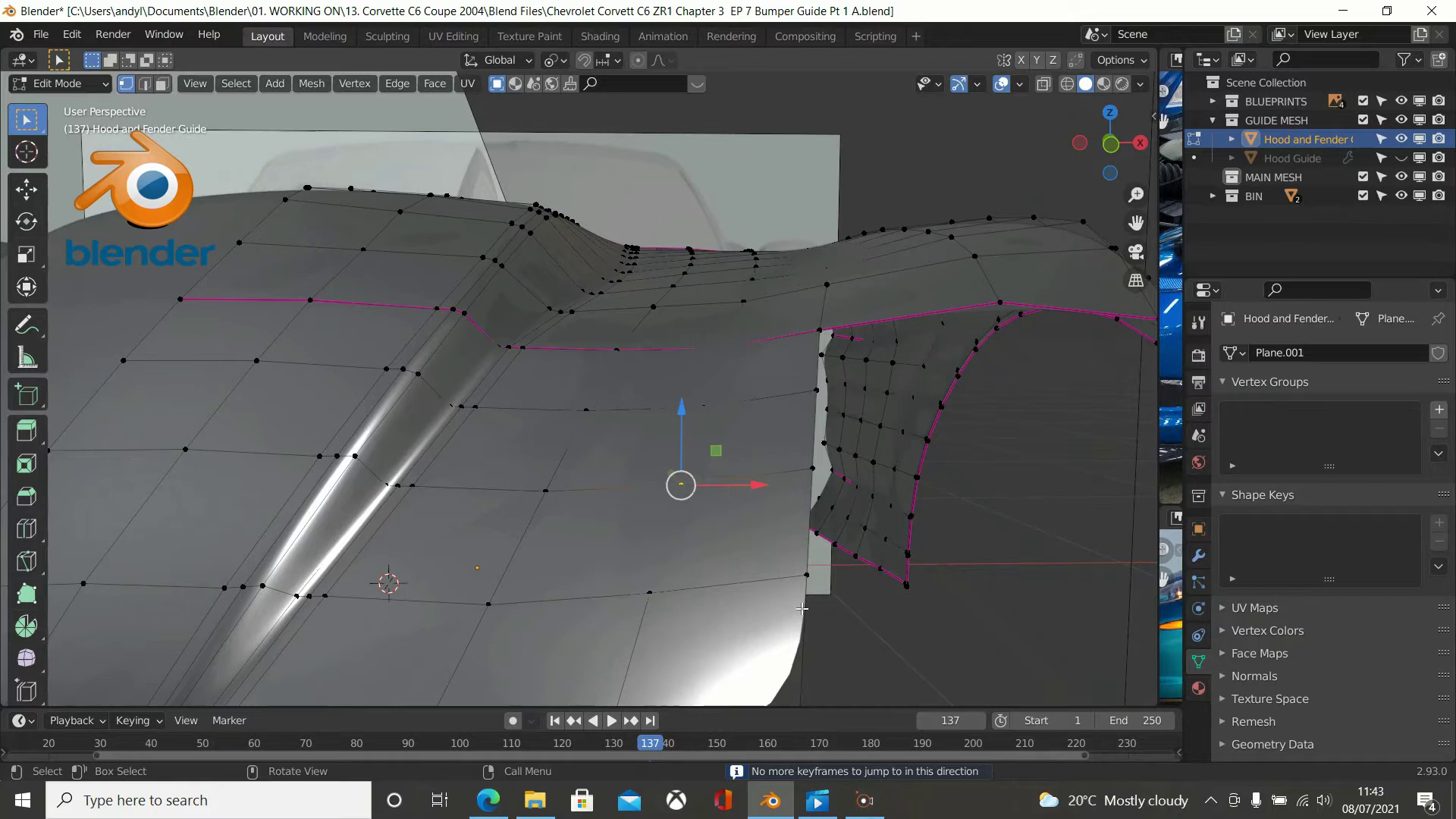
key("g")
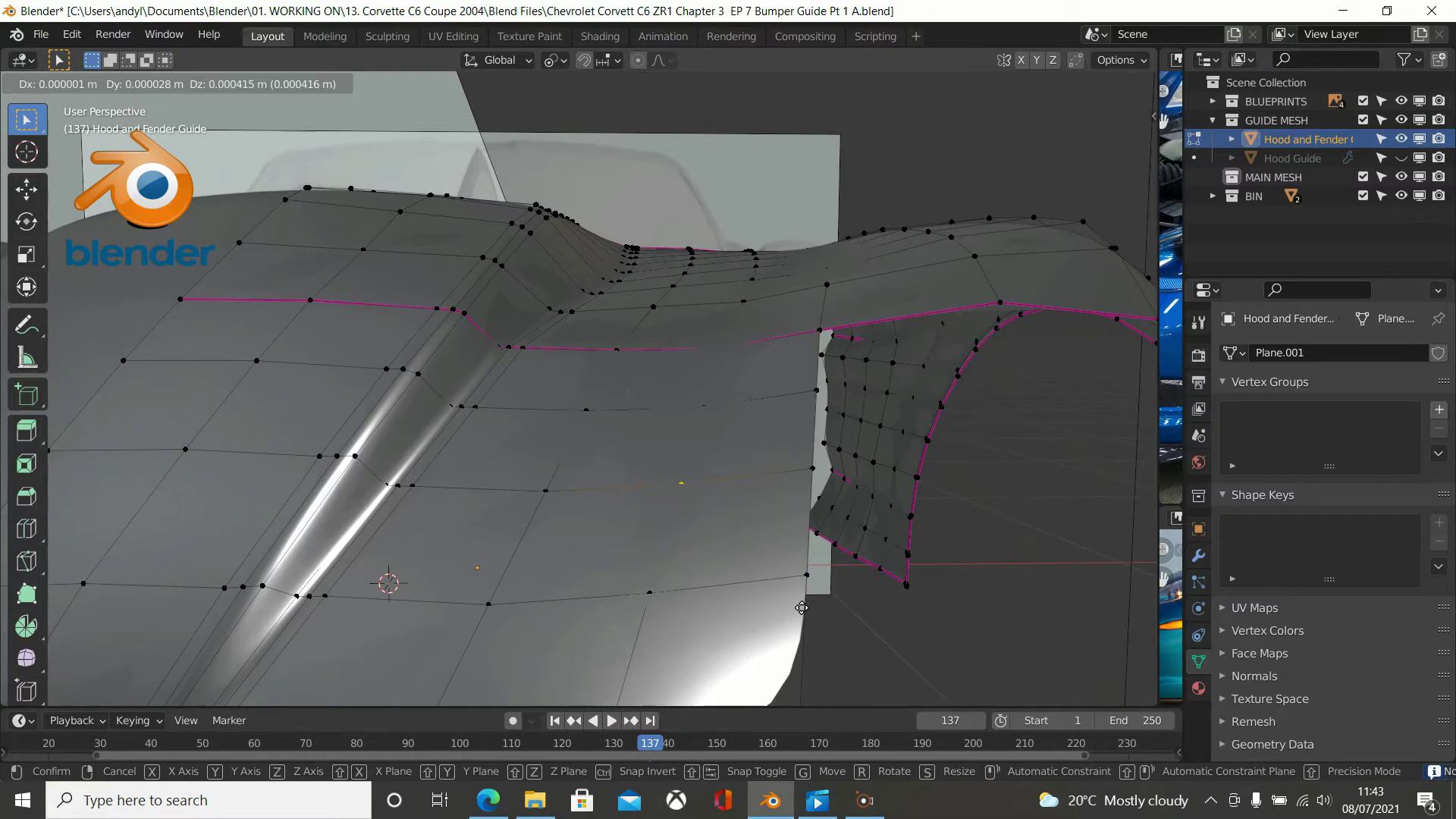
left_click(801, 607)
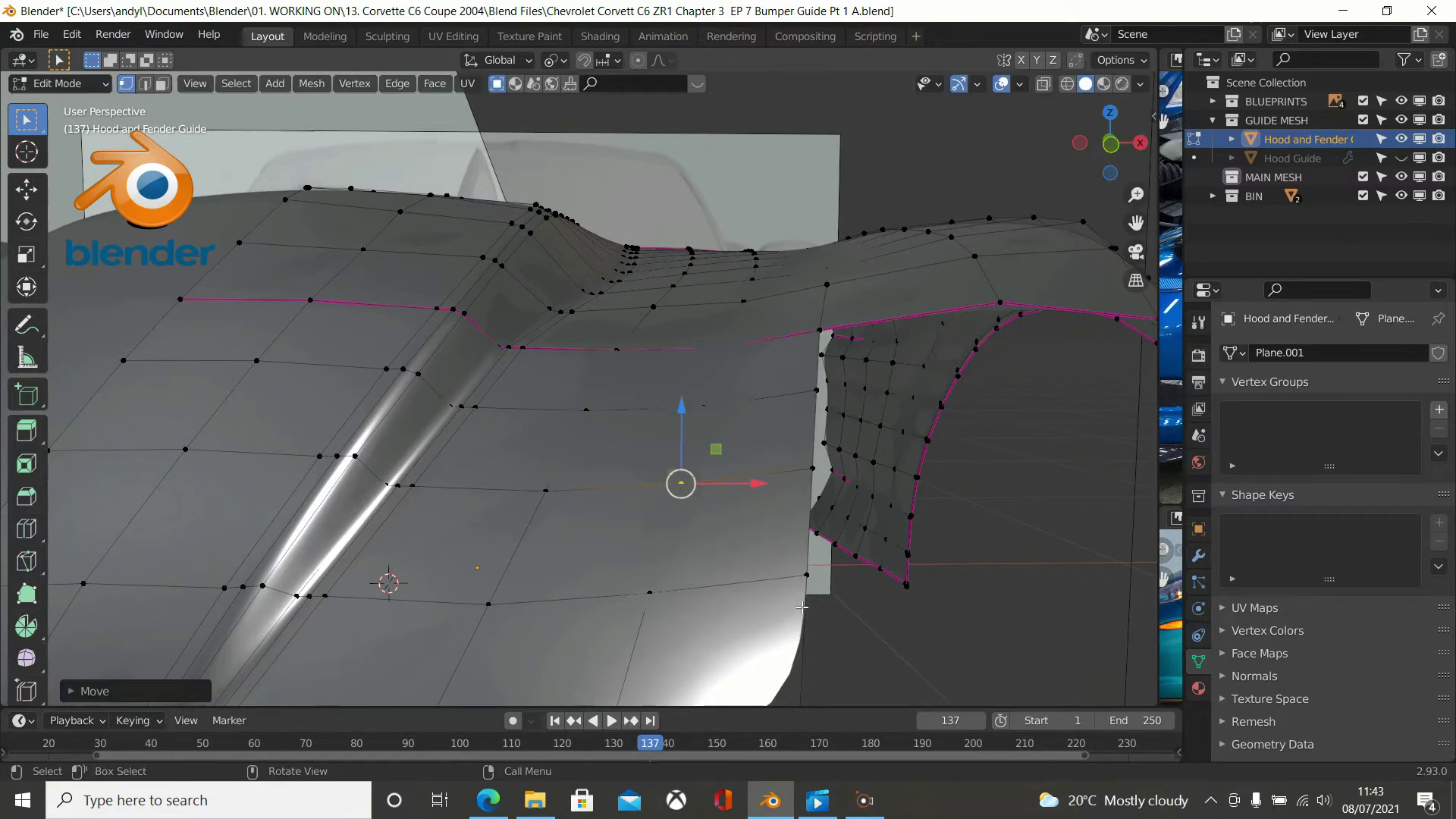
left_click(703, 407)
left_click_drag(703, 409, 702, 406)
Move the strip's inner vertex on the creased edge about 0.002 m, mostly upward, to smooth the surface.
middle_click_drag(702, 403, 728, 462)
scroll(807, 411, "down", 2)
left_click(1025, 310)
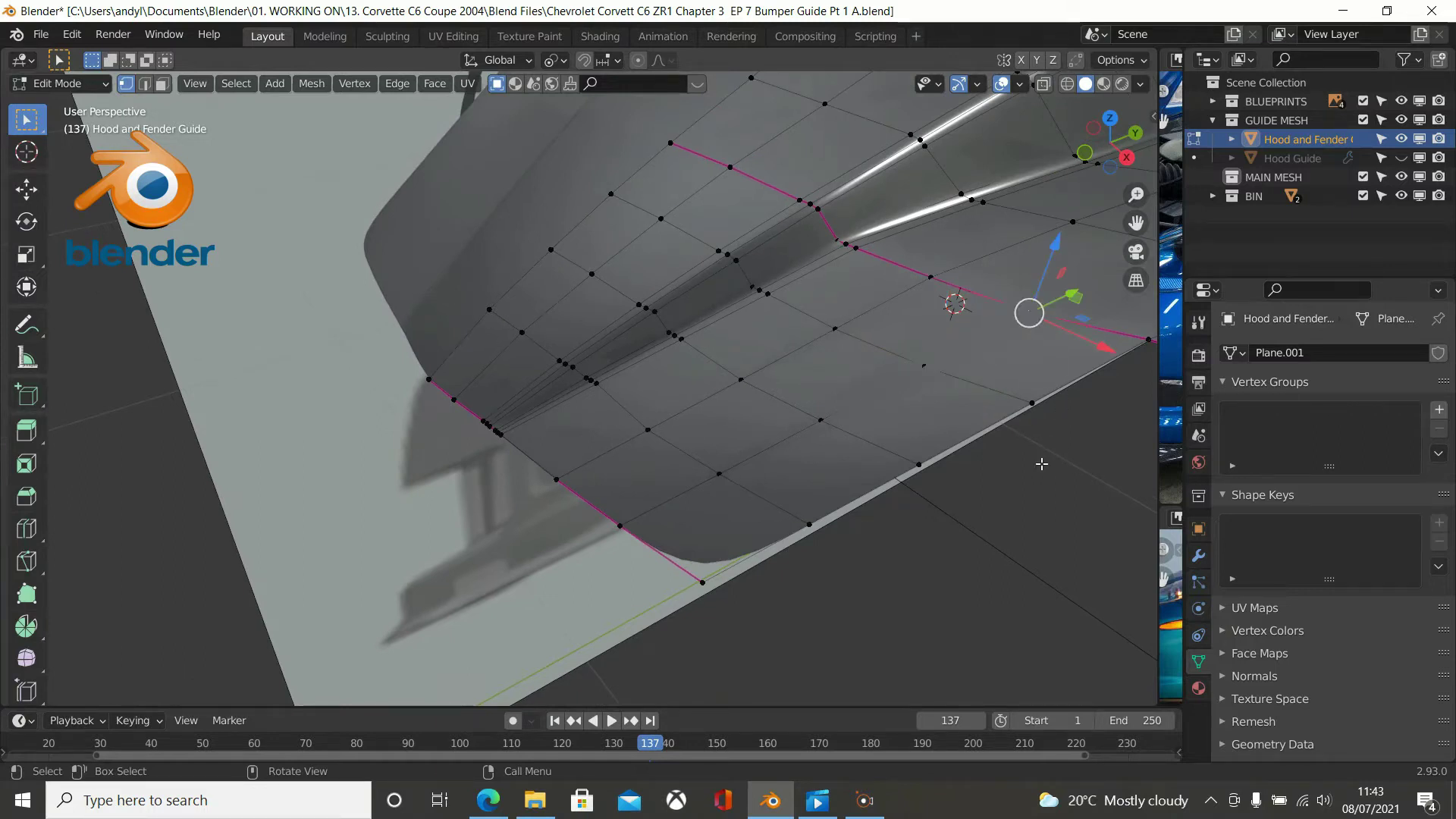
key("g")
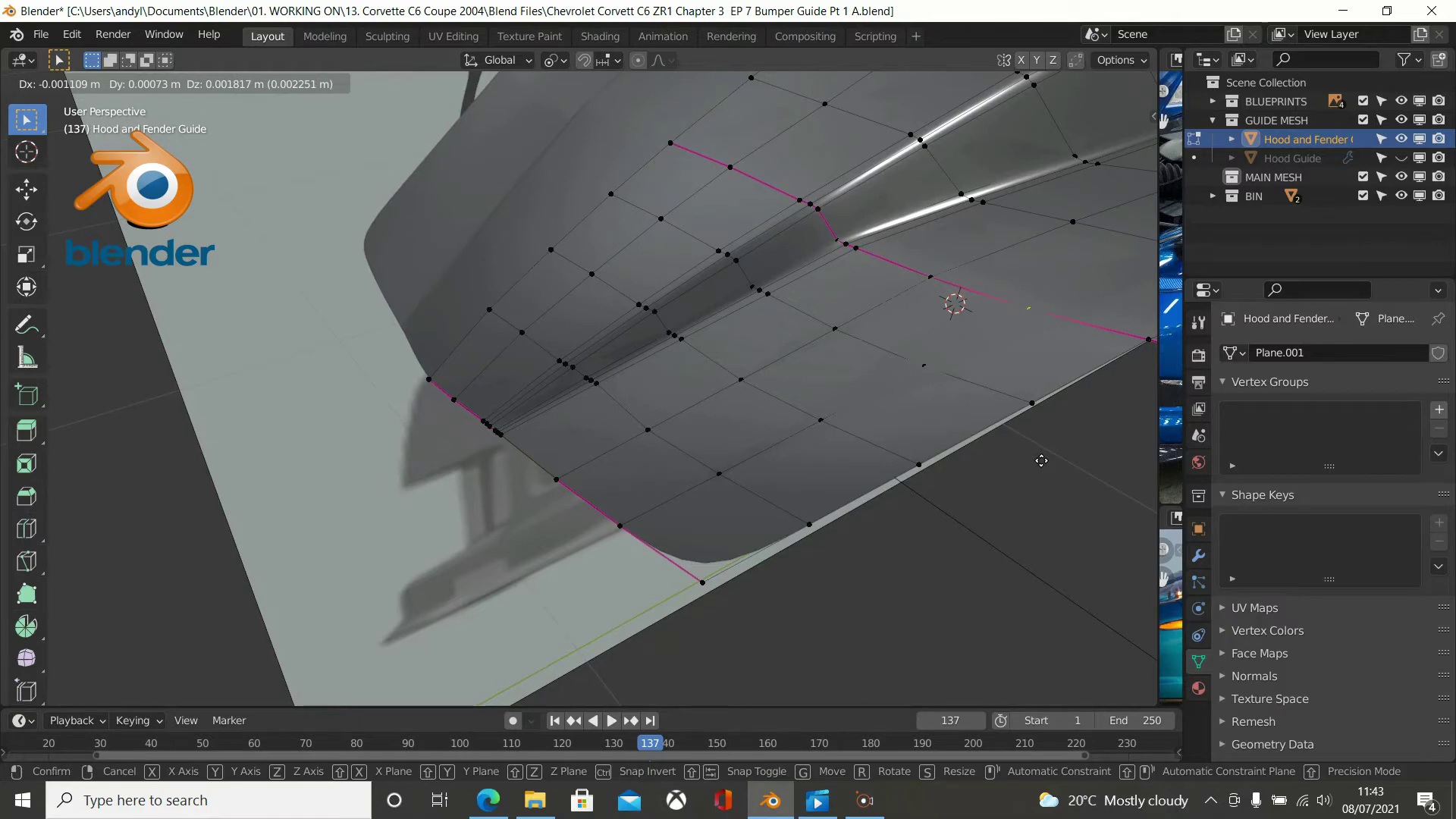
left_click(1041, 460)
Examine the nose surface's shading and outline in Object Mode against the side blueprint, and return to Edit Mode.
middle_click_drag(1041, 460, 1021, 482)
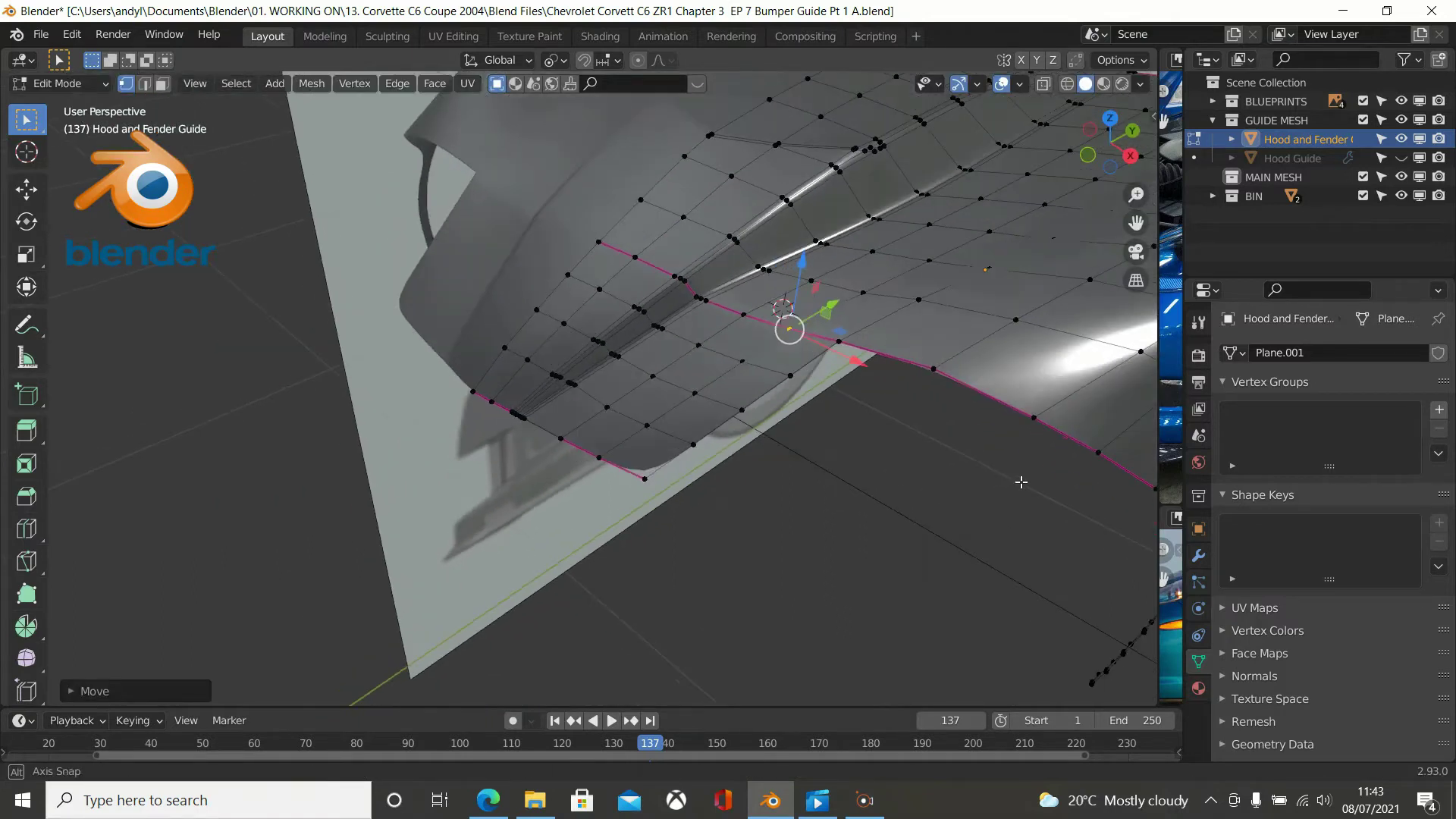
key("Tab")
middle_click_drag(872, 519, 772, 337)
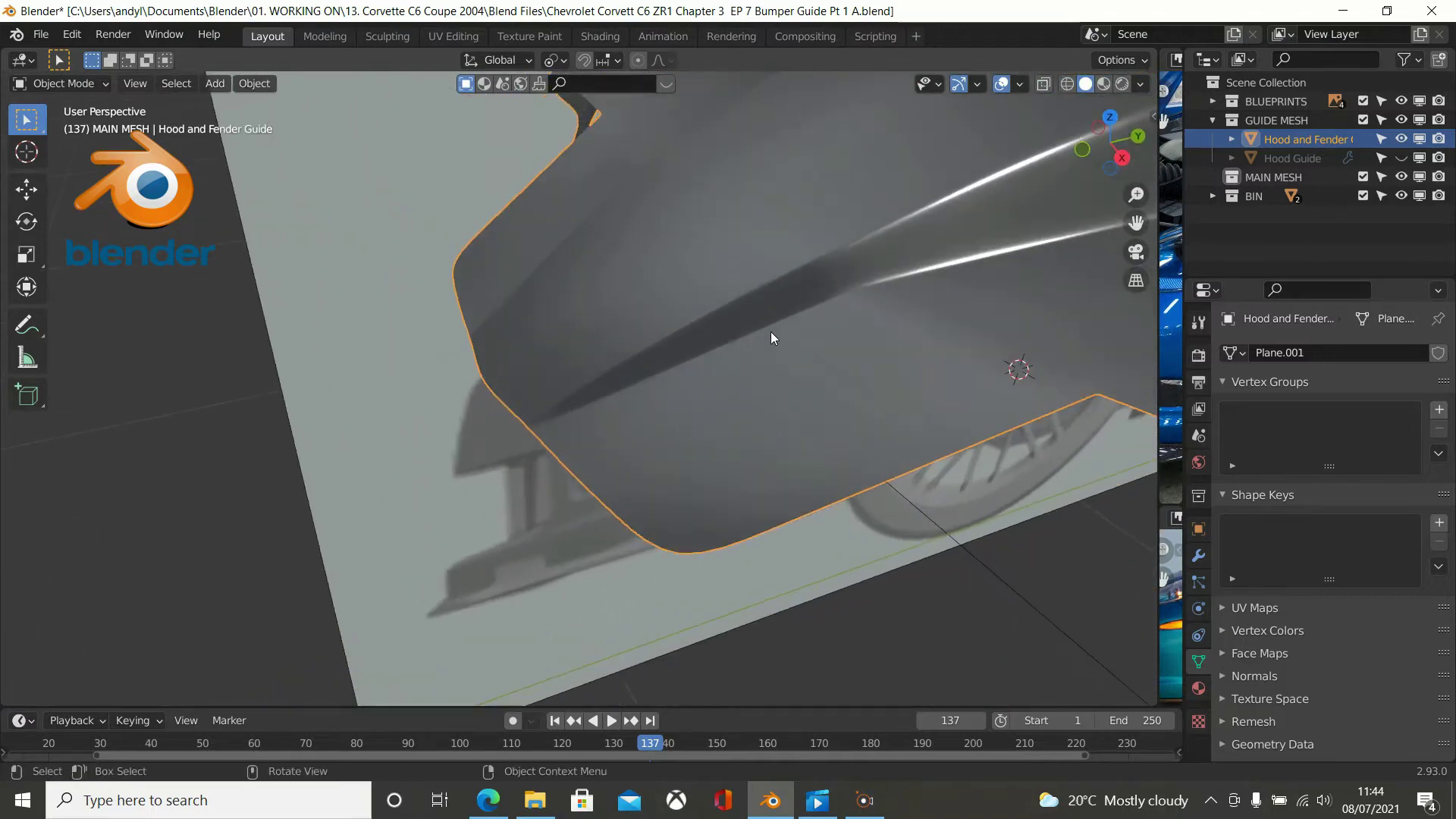
middle_click_drag(1027, 381, 843, 406)
key("Tab")
scroll(844, 406, "up", 1)
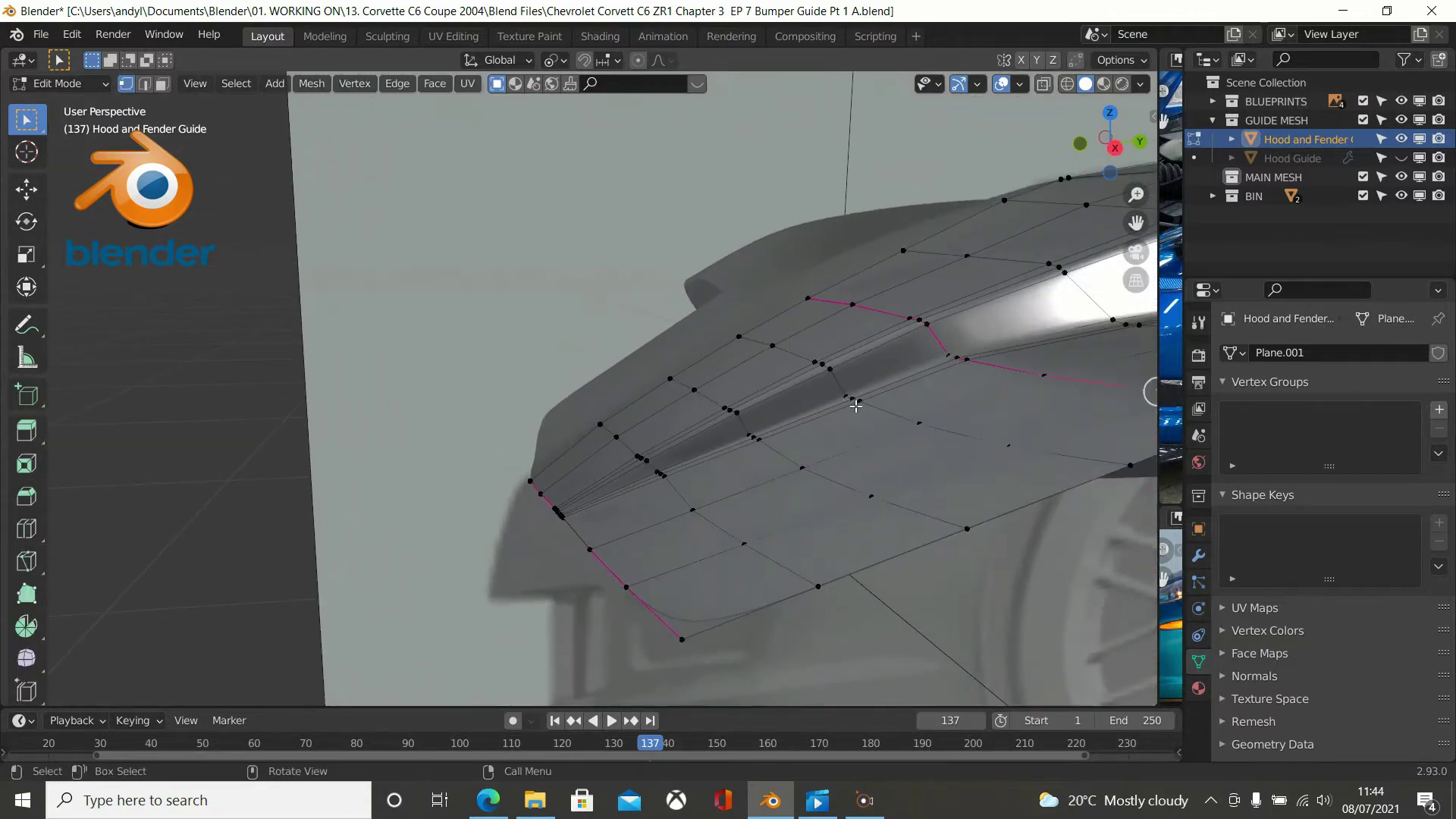
Select the first vertex row ahead of the crease, from the ridge to the outer edge, and raise it slightly along Z.
left_click(851, 395)
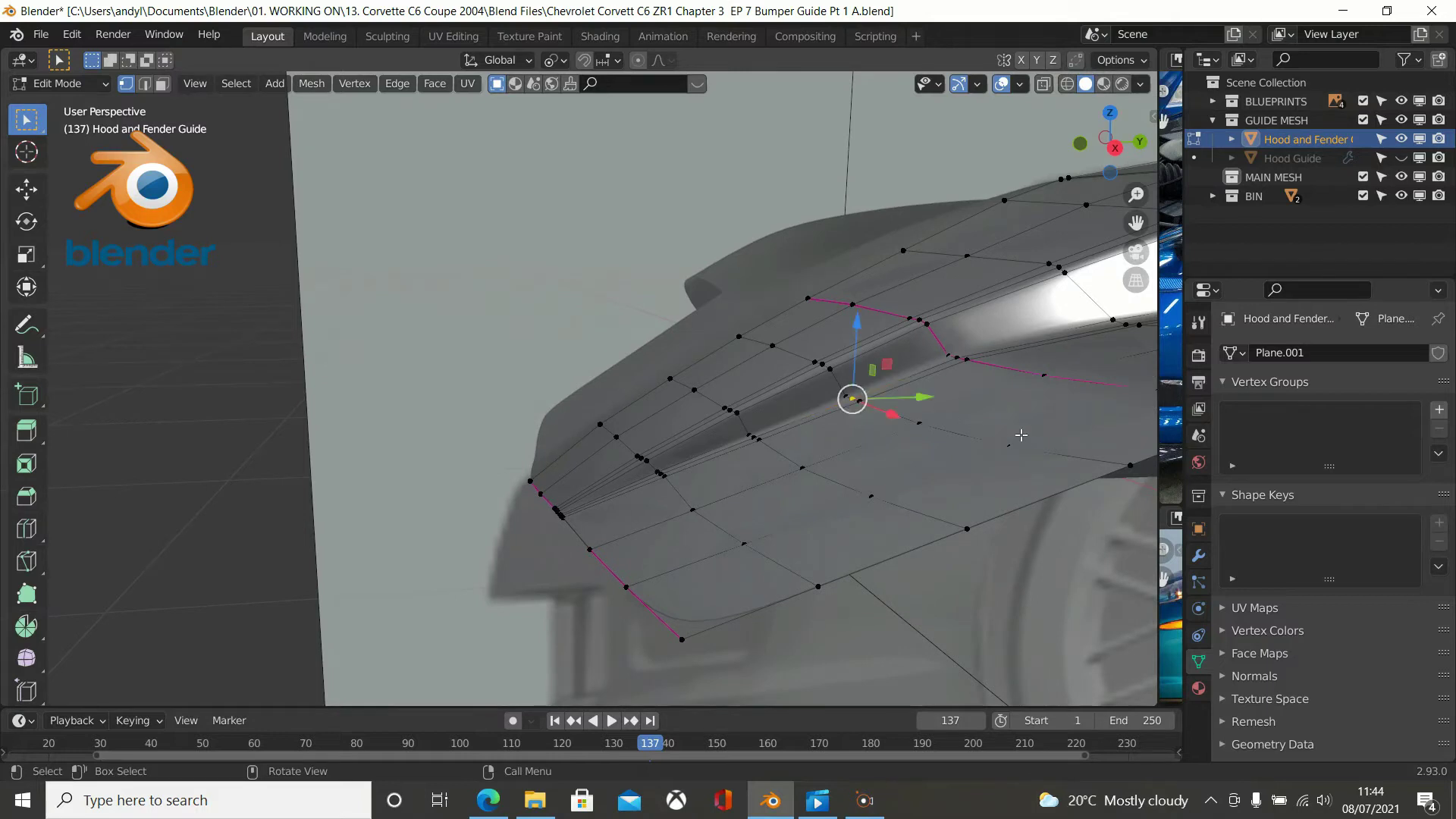
scroll(881, 408, "up", 2)
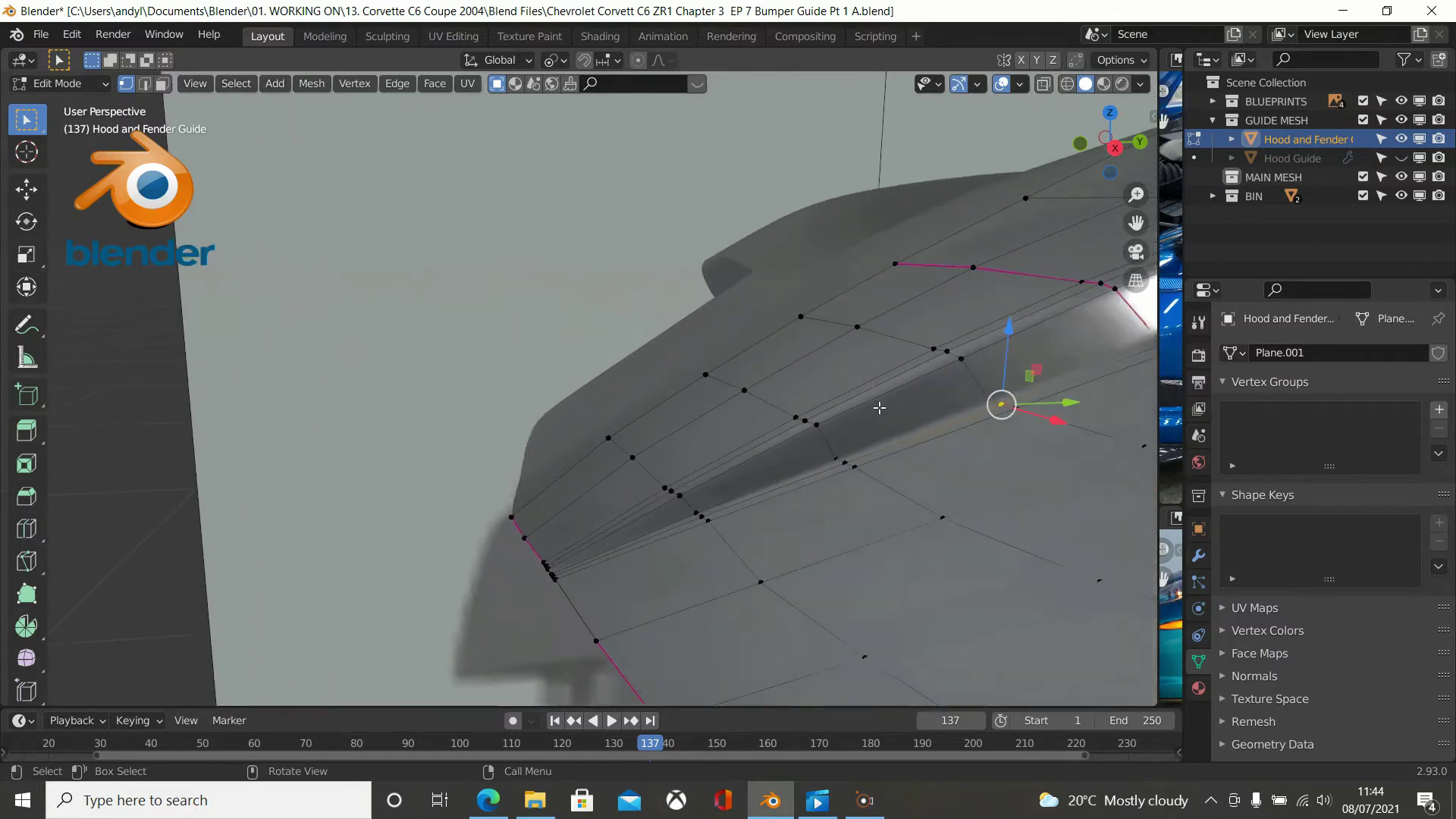
left_click(983, 397)
scroll(1049, 428, "down", 4)
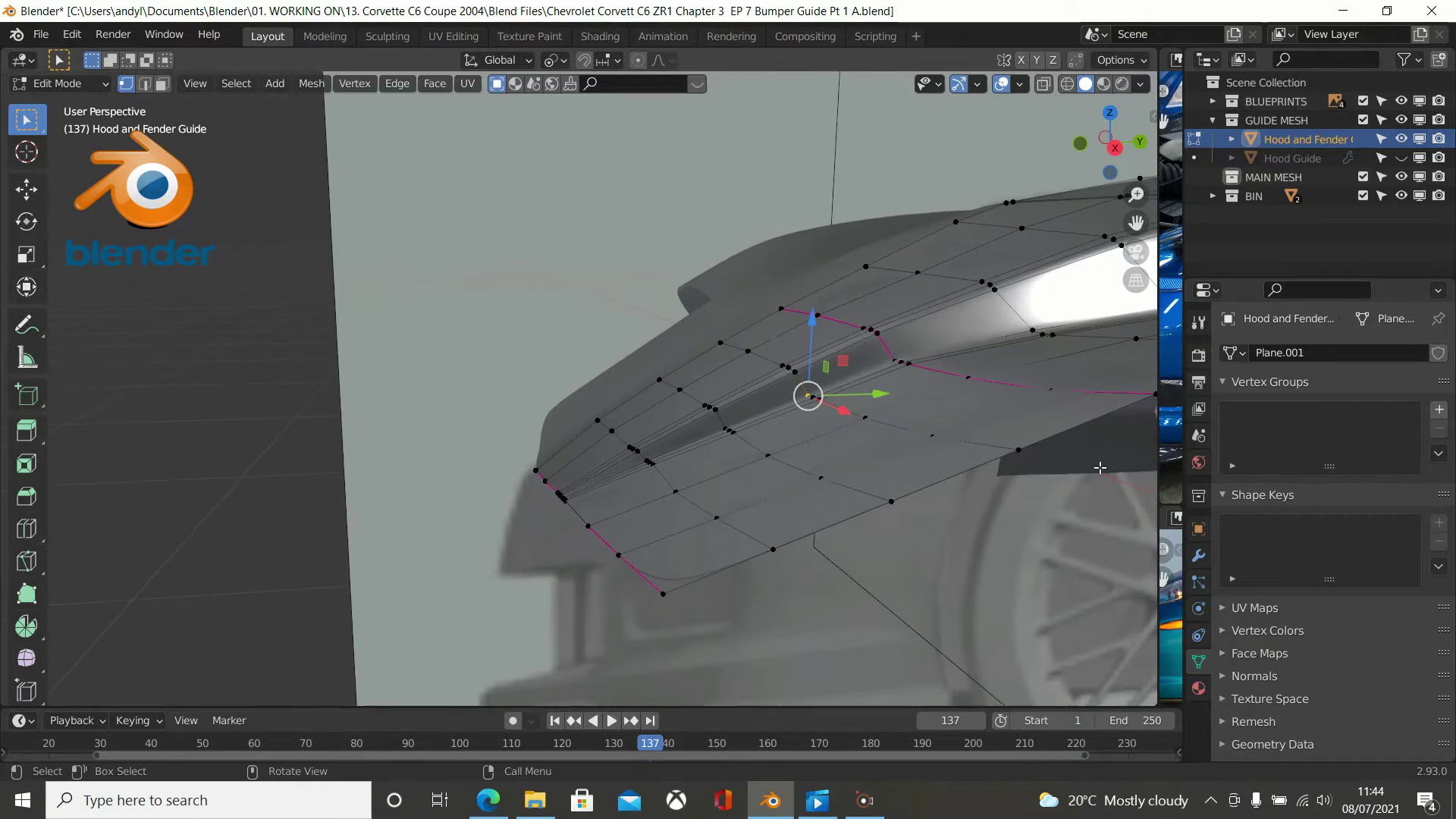
left_click(1025, 452, "ctrl")
middle_click_drag(1001, 478, 1045, 489)
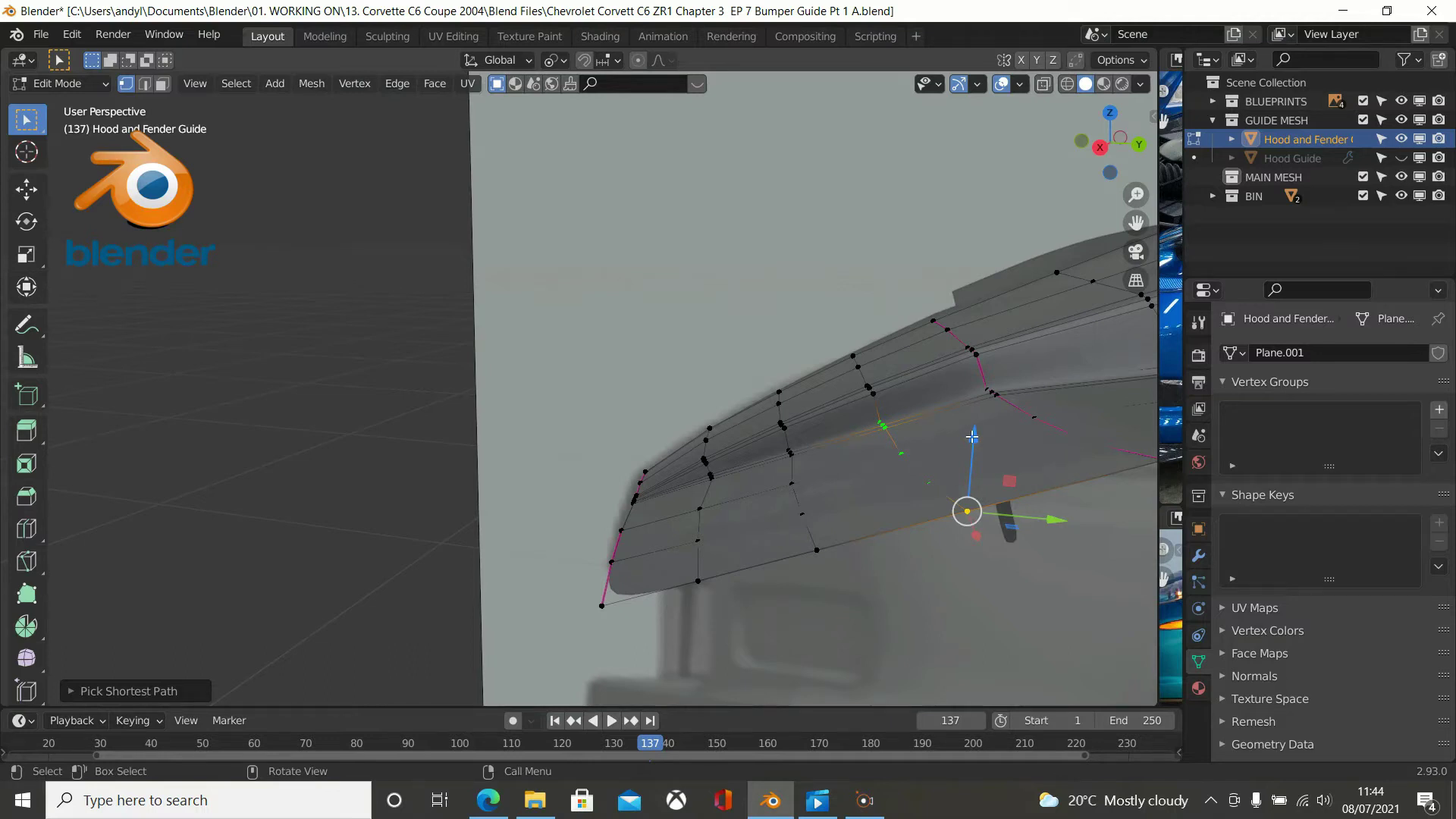
left_click_drag(972, 437, 970, 430)
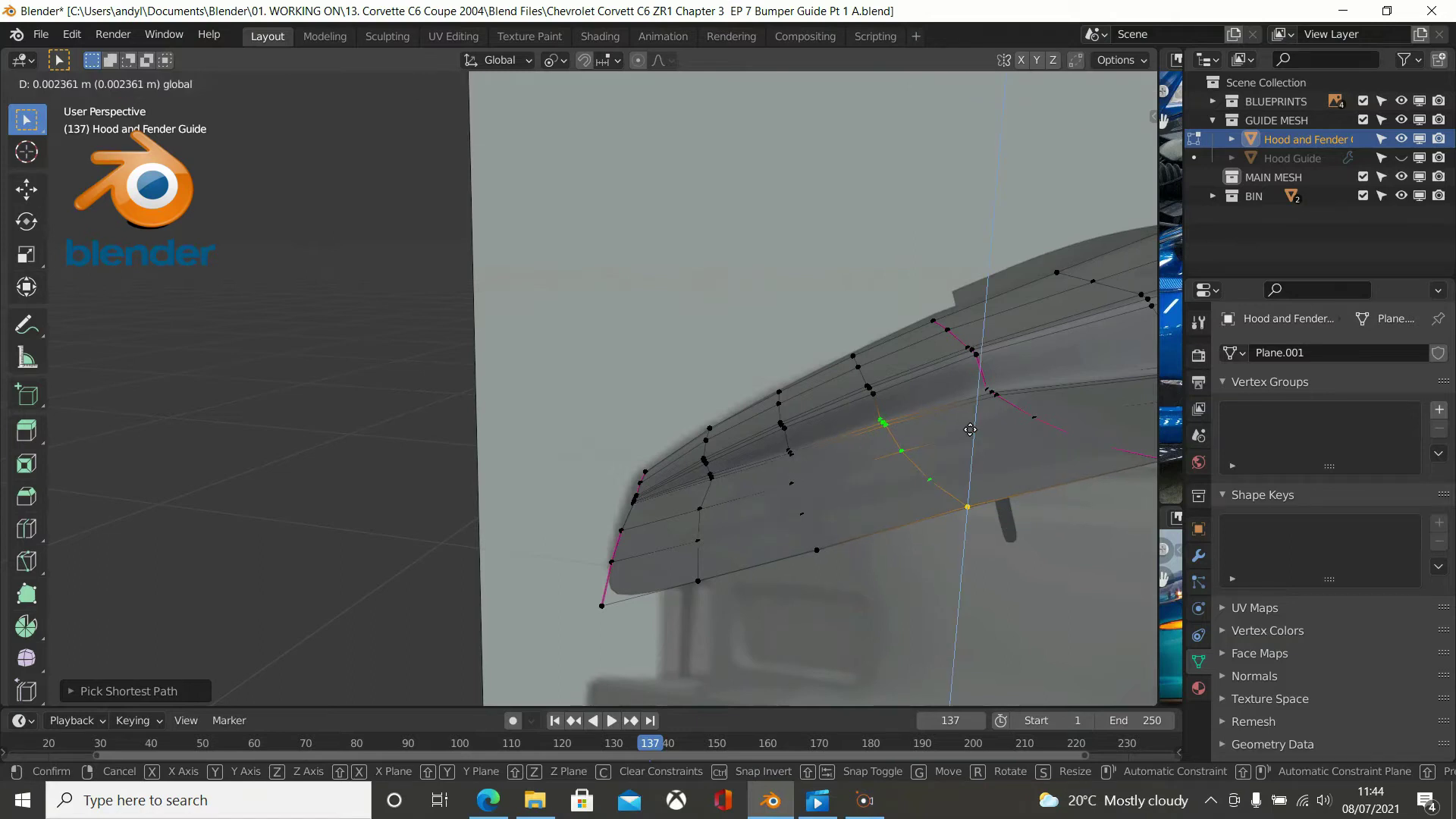
left_click_drag(970, 426, 971, 425)
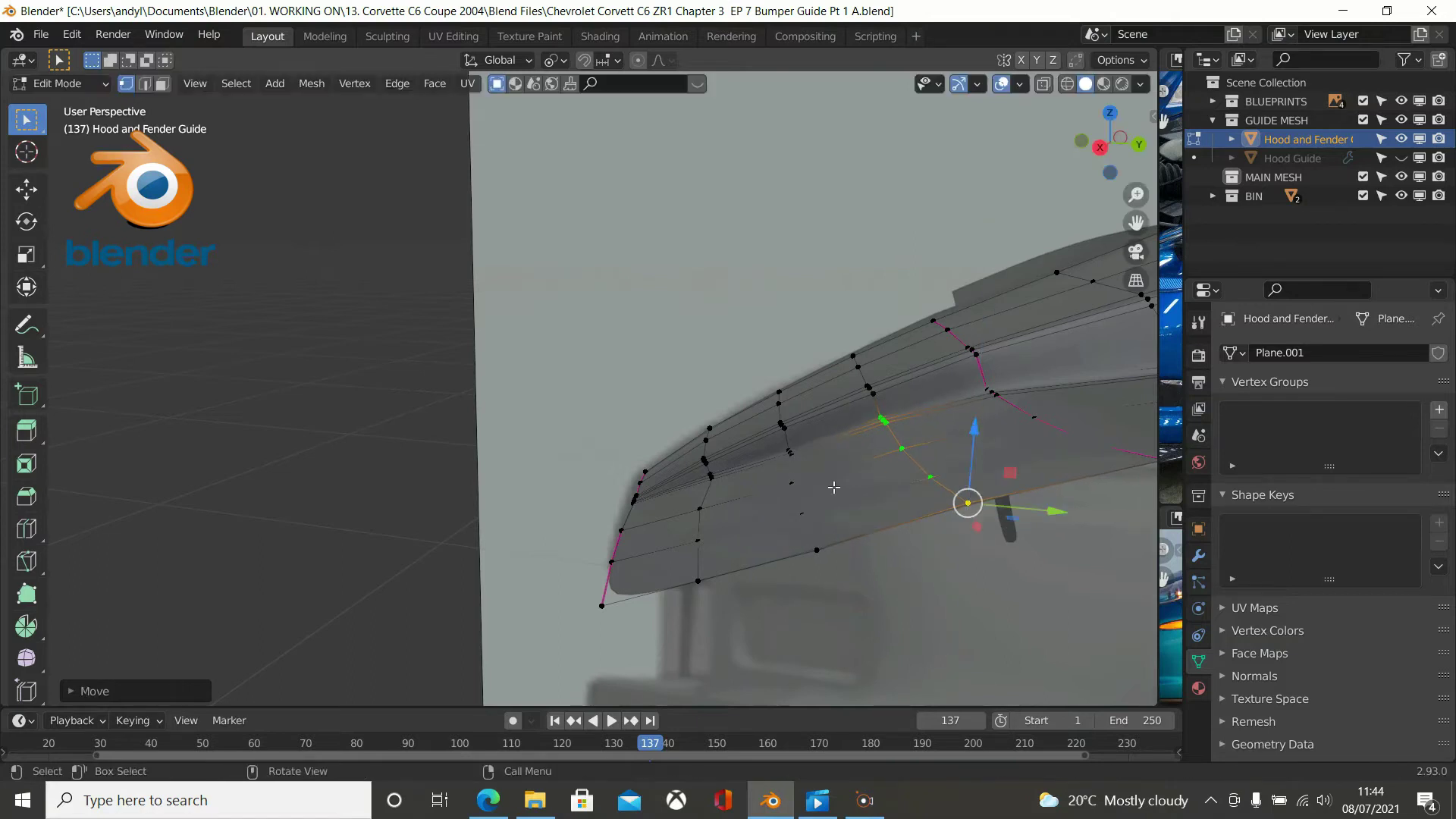
Select the second vertex row ahead of the crease, from the ridge to the outer edge, and raise it slightly along Z.
middle_click_drag(795, 487, 783, 467)
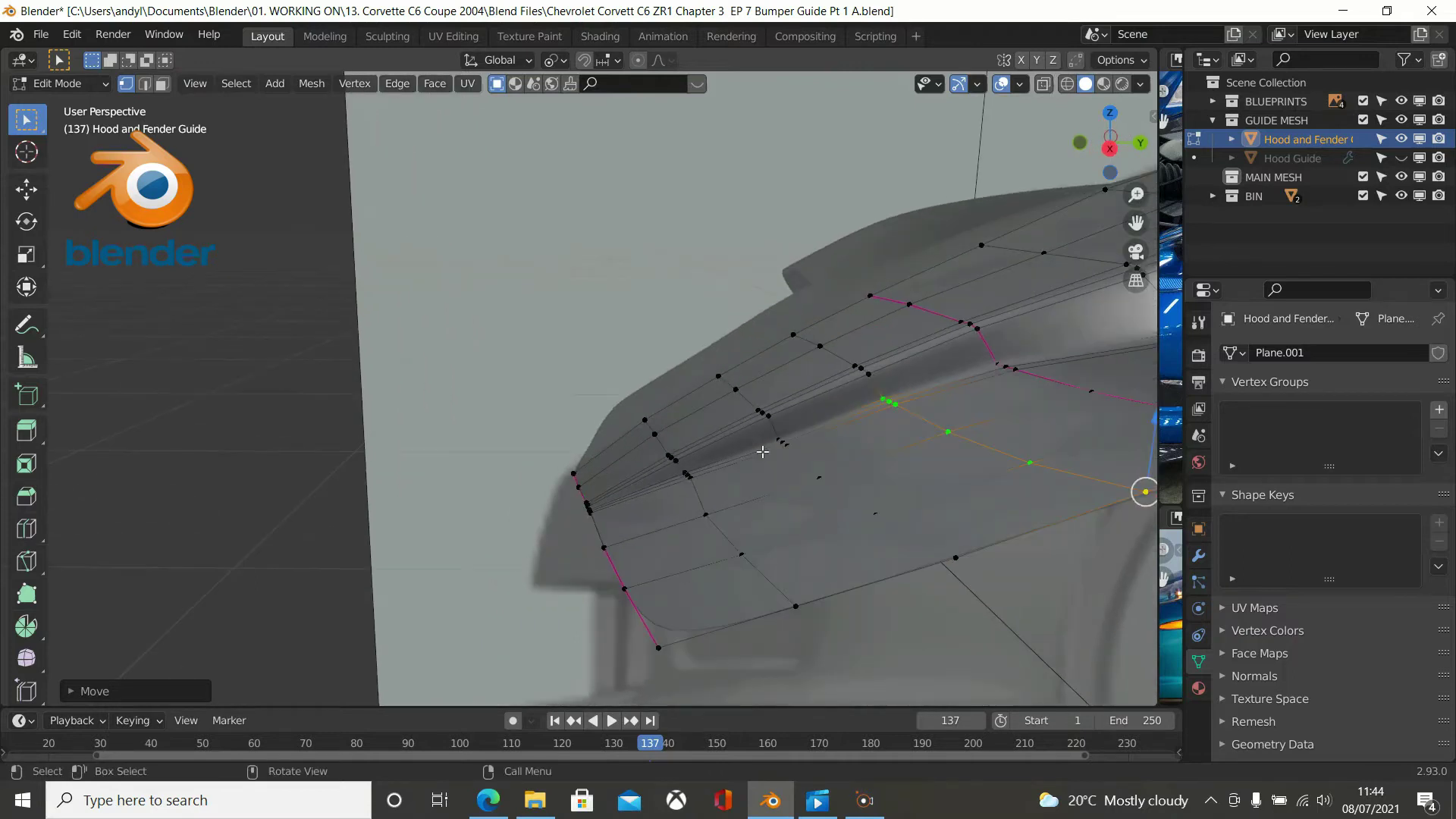
left_click(775, 442)
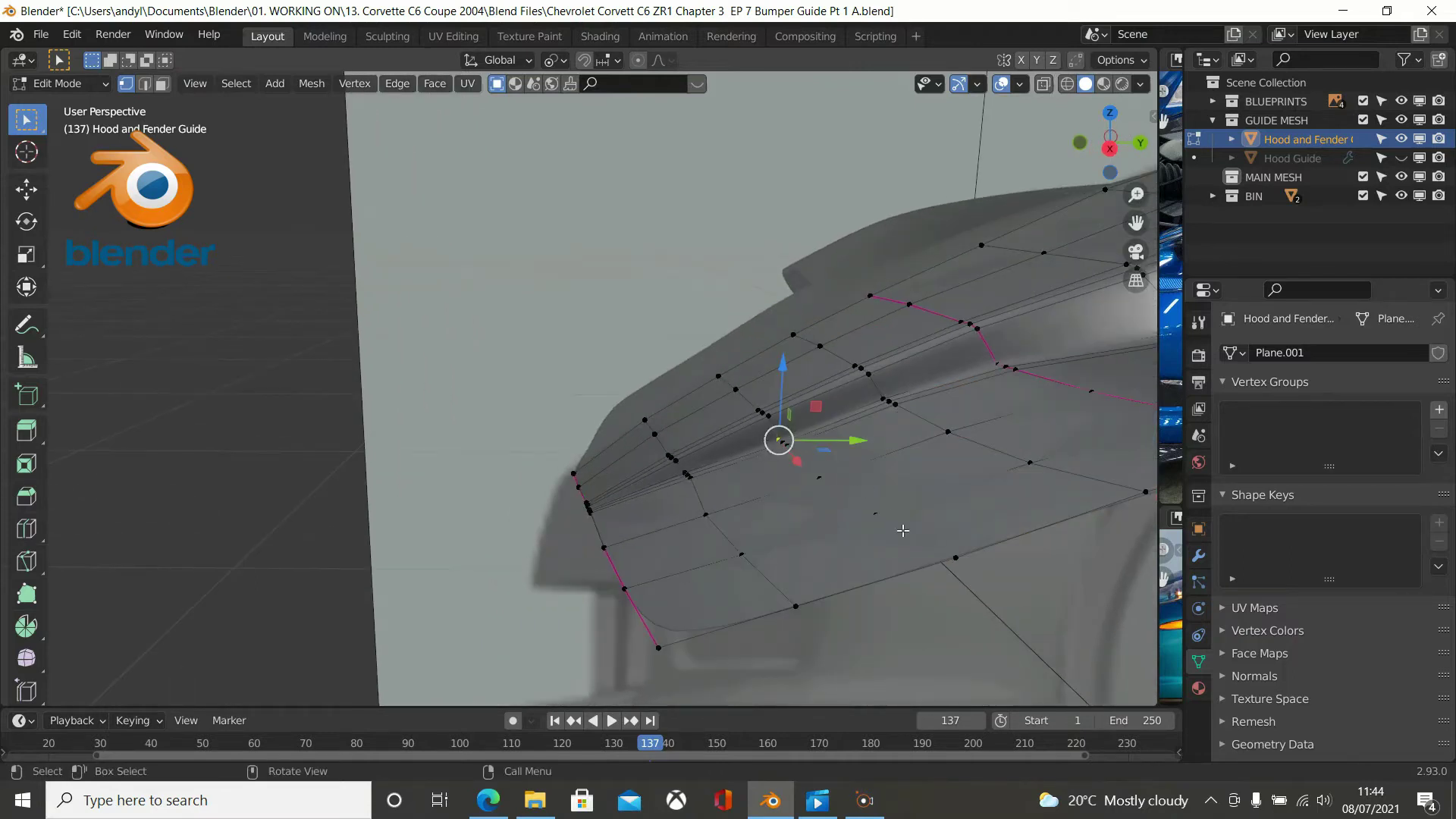
left_click(955, 559, "ctrl")
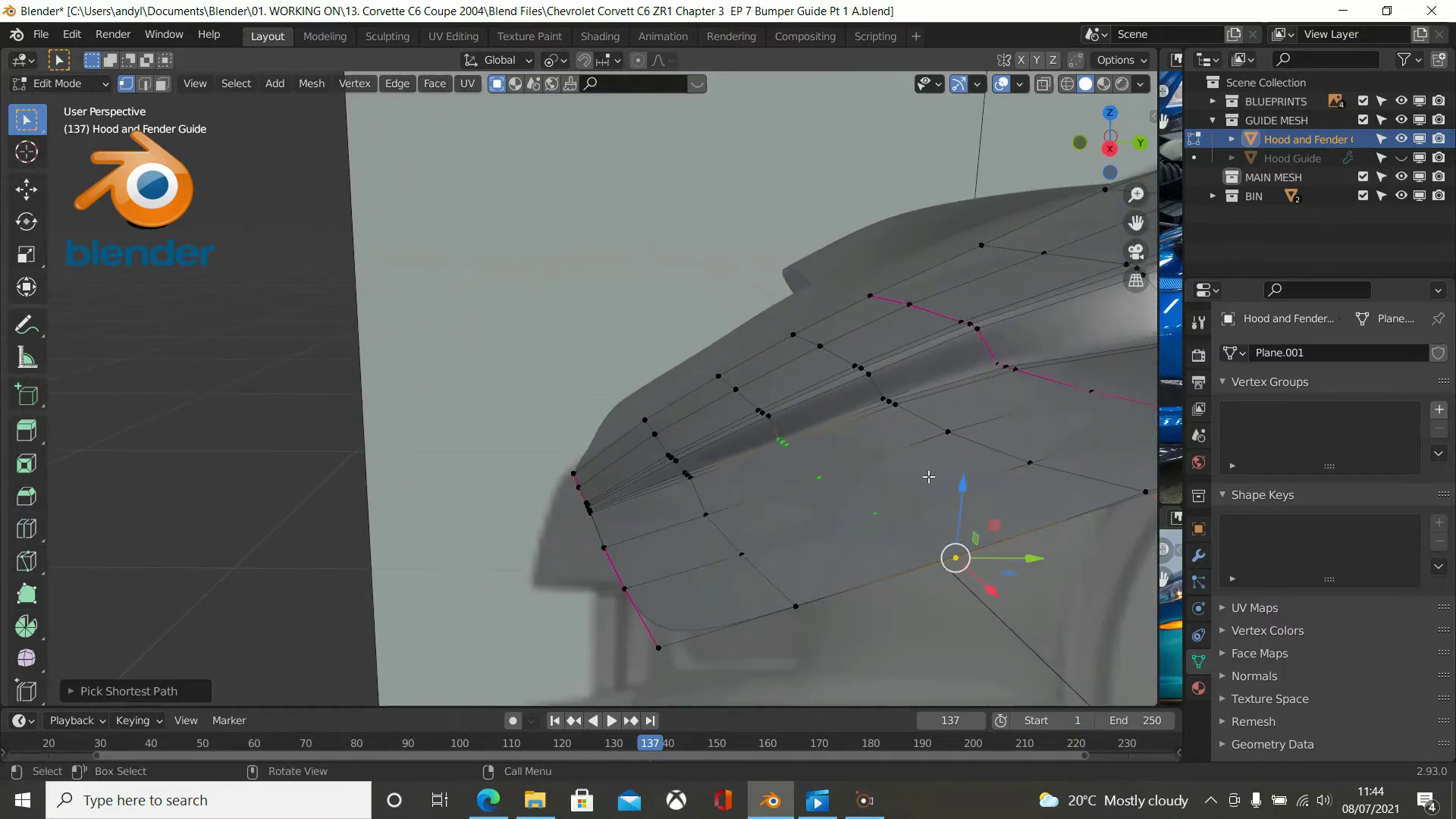
left_click_drag(963, 499, 960, 482)
Select the third vertex row, just behind the nose's front edge, from the ridge to the outer edge, and raise it slightly along Z.
middle_click_drag(960, 482, 704, 496)
scroll(778, 495, "down", 1)
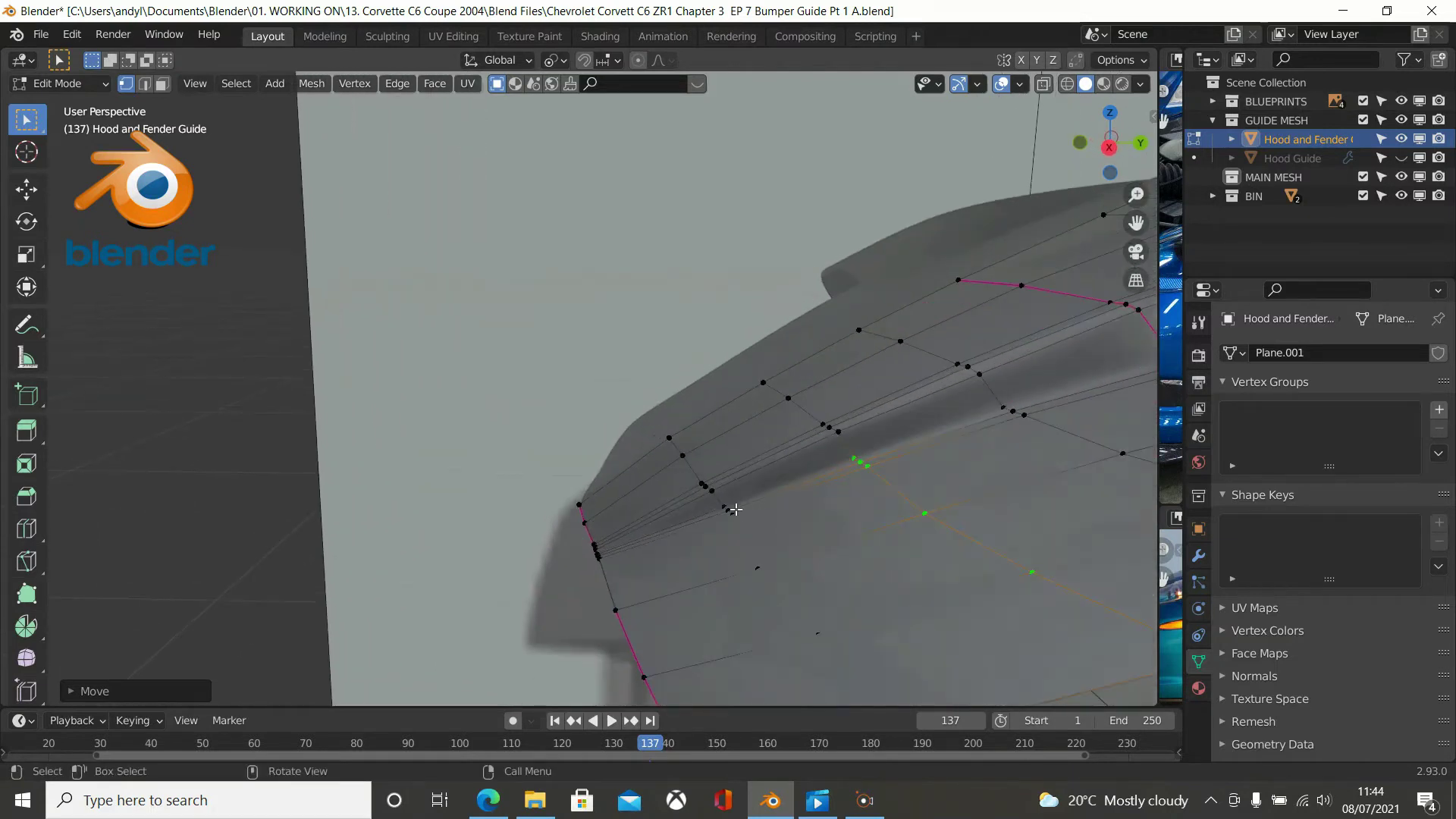
left_click(724, 506)
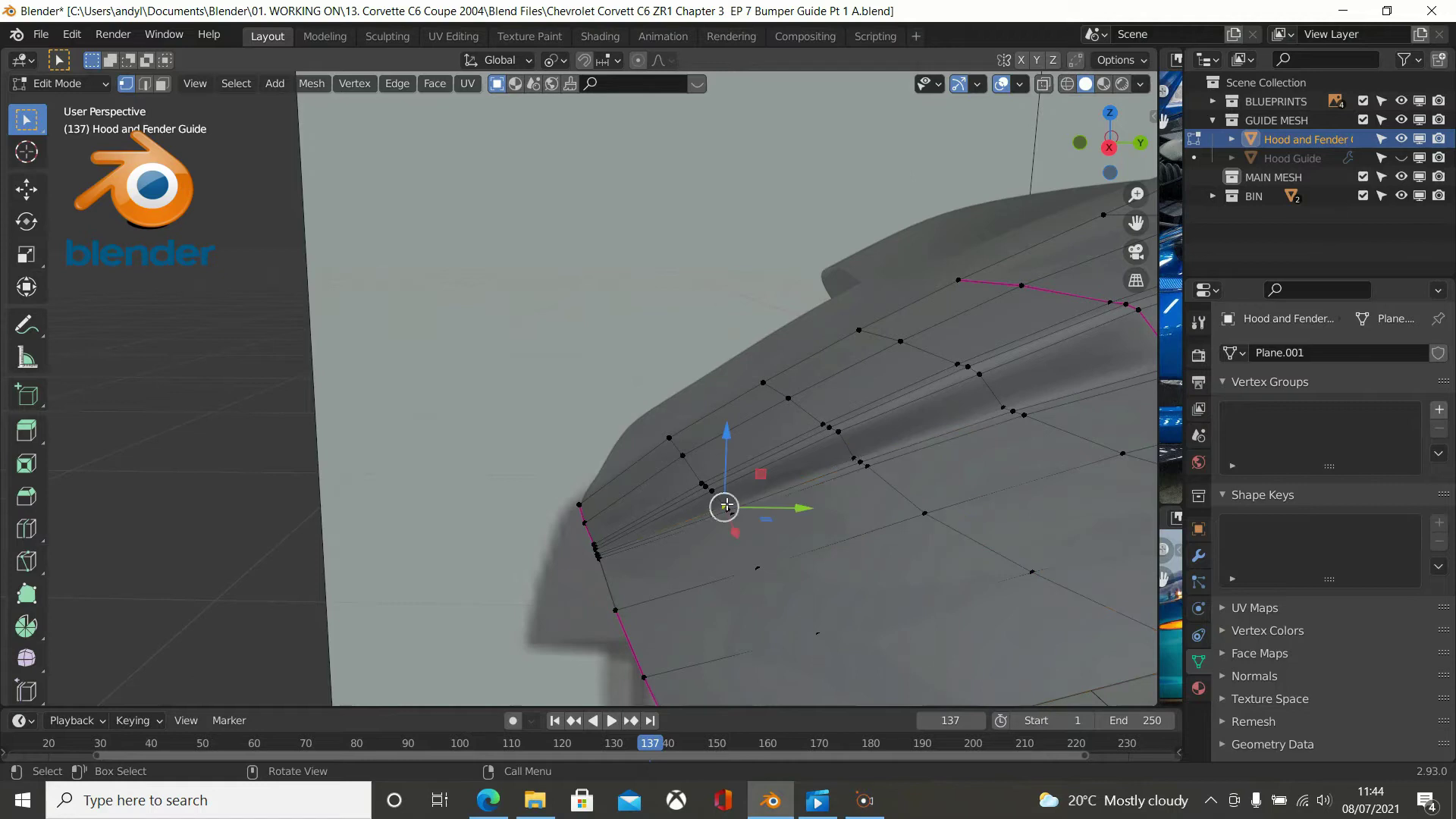
middle_click_drag(874, 674, 868, 669)
left_click(863, 665, "ctrl")
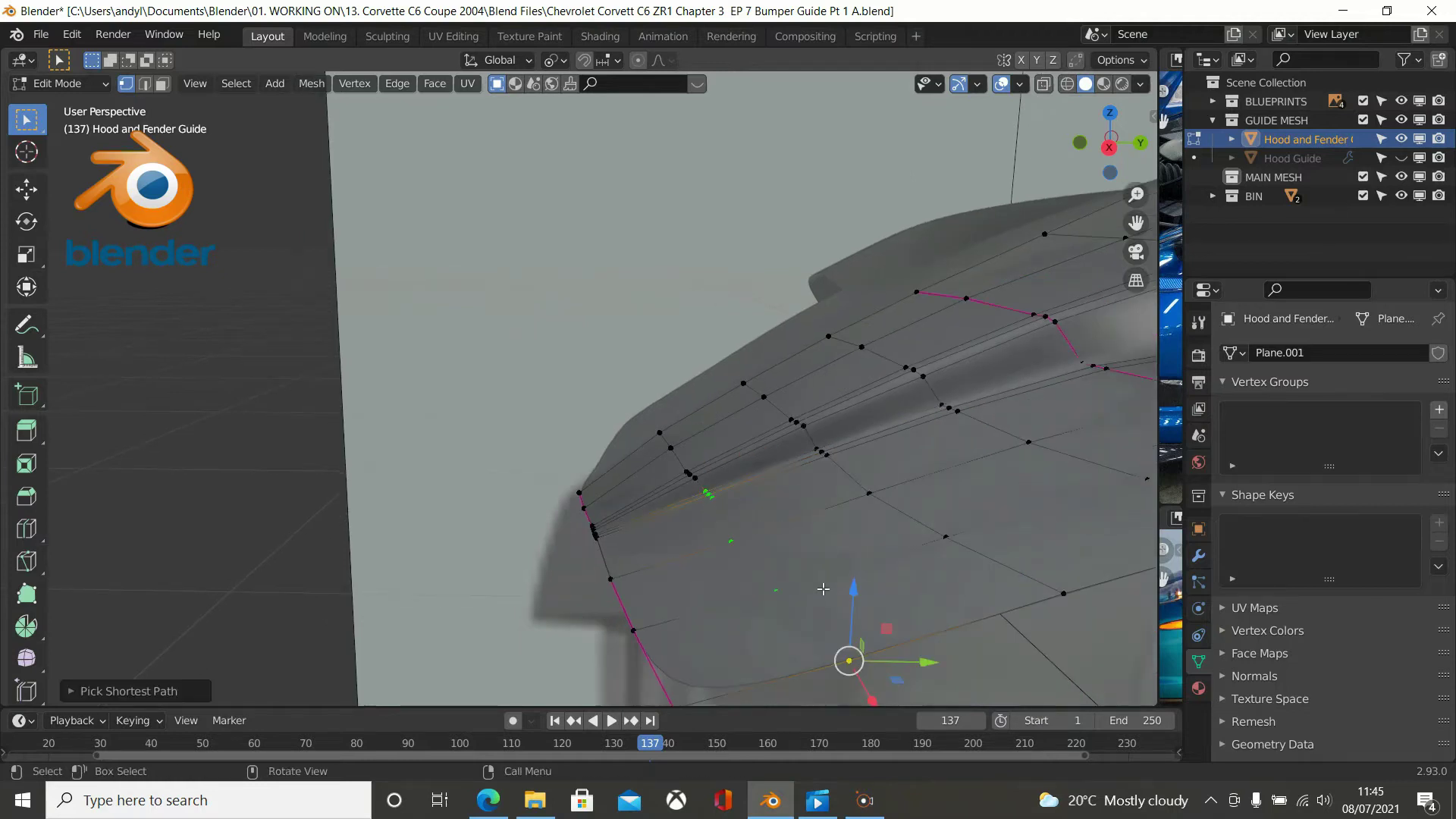
left_click_drag(851, 596, 853, 589)
Select the creased edge row across the nose, from the ridge to the outer edge, and set its Mean Crease to 0.
middle_click_drag(853, 588, 869, 6)
scroll(1015, 557, "up", 4)
scroll(1017, 558, "down", 2)
scroll(594, 366, "up", 1)
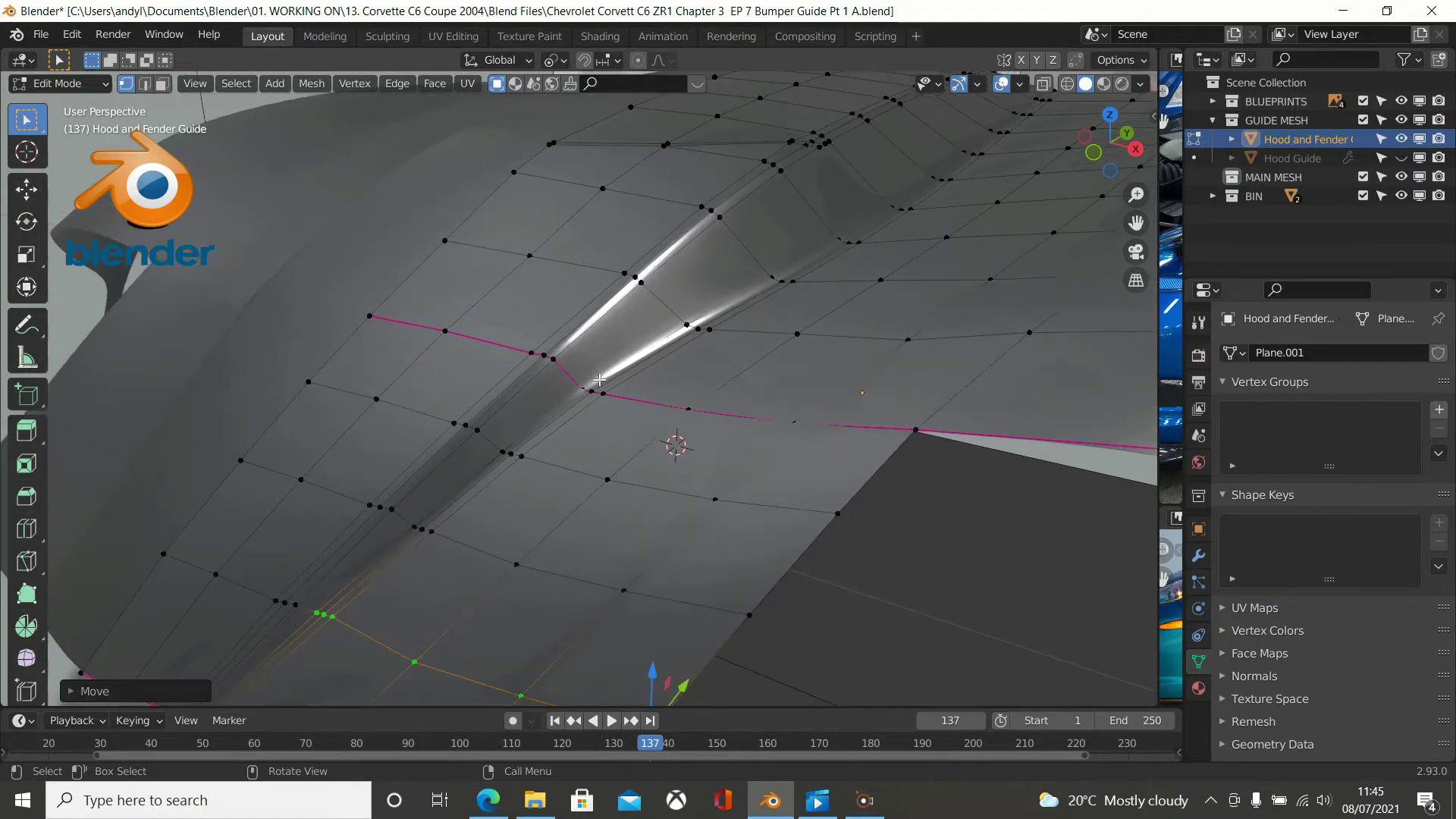
scroll(599, 379, "up", 1)
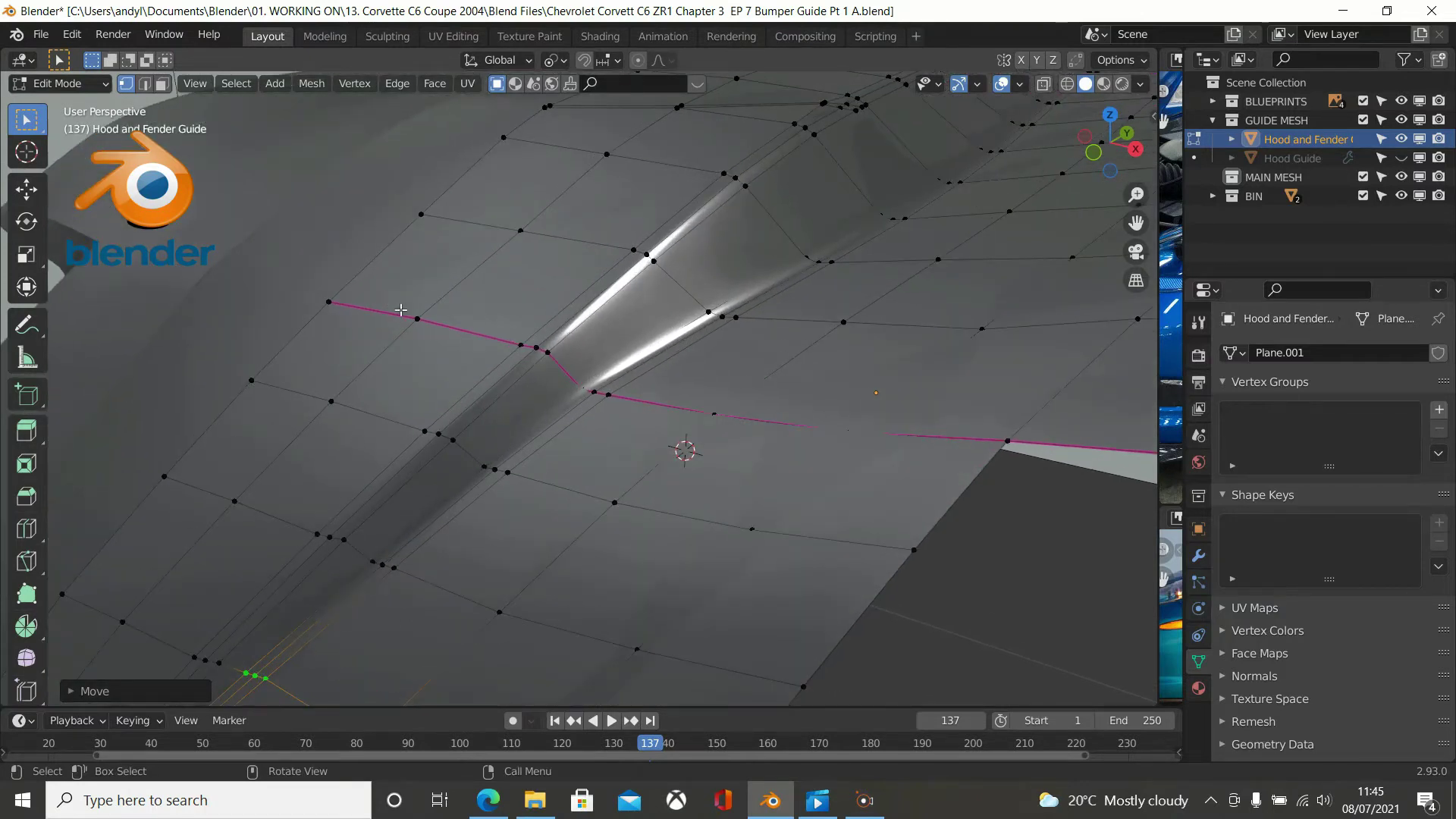
scroll(400, 310, "down", 1)
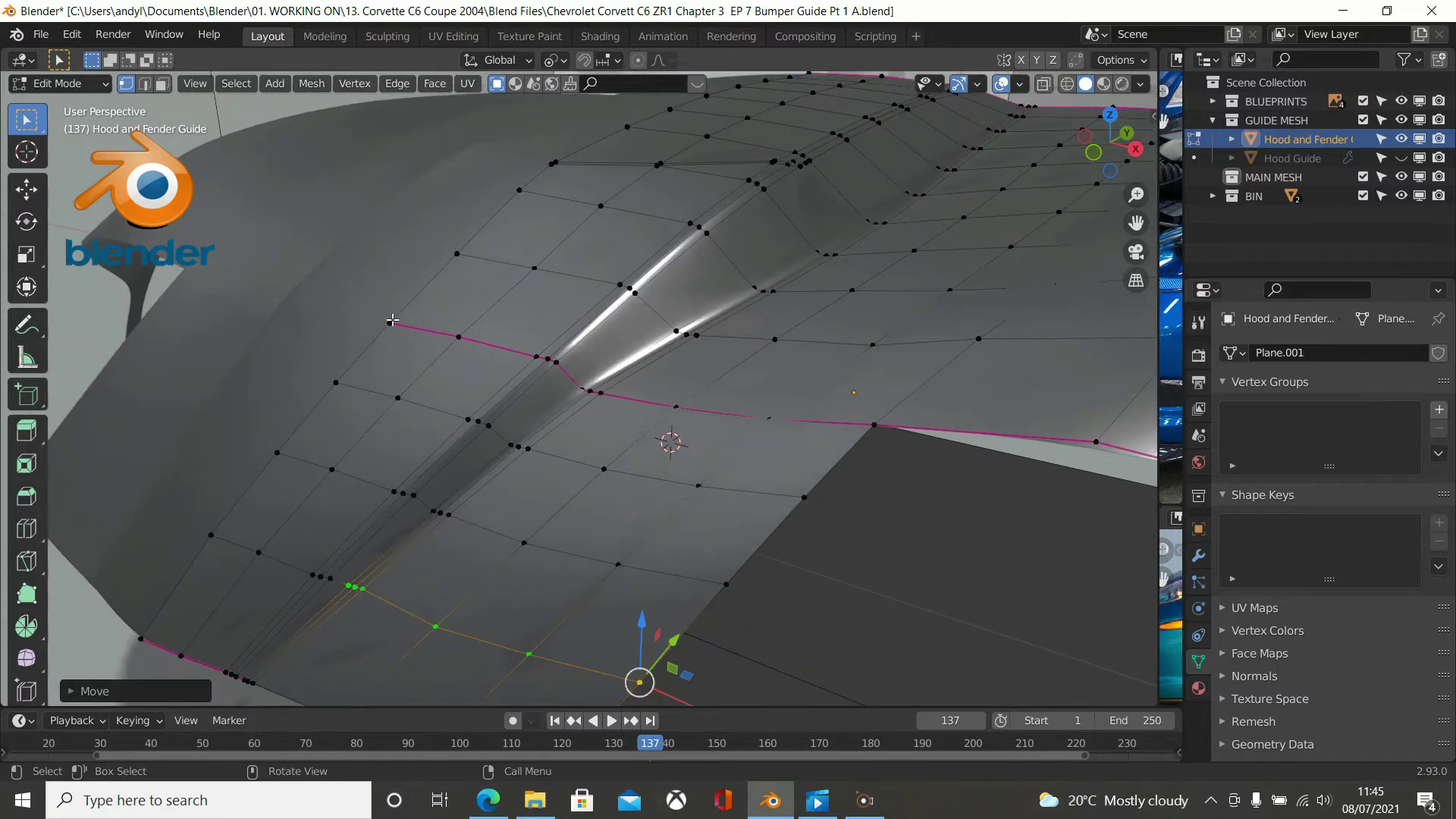
left_click(393, 322)
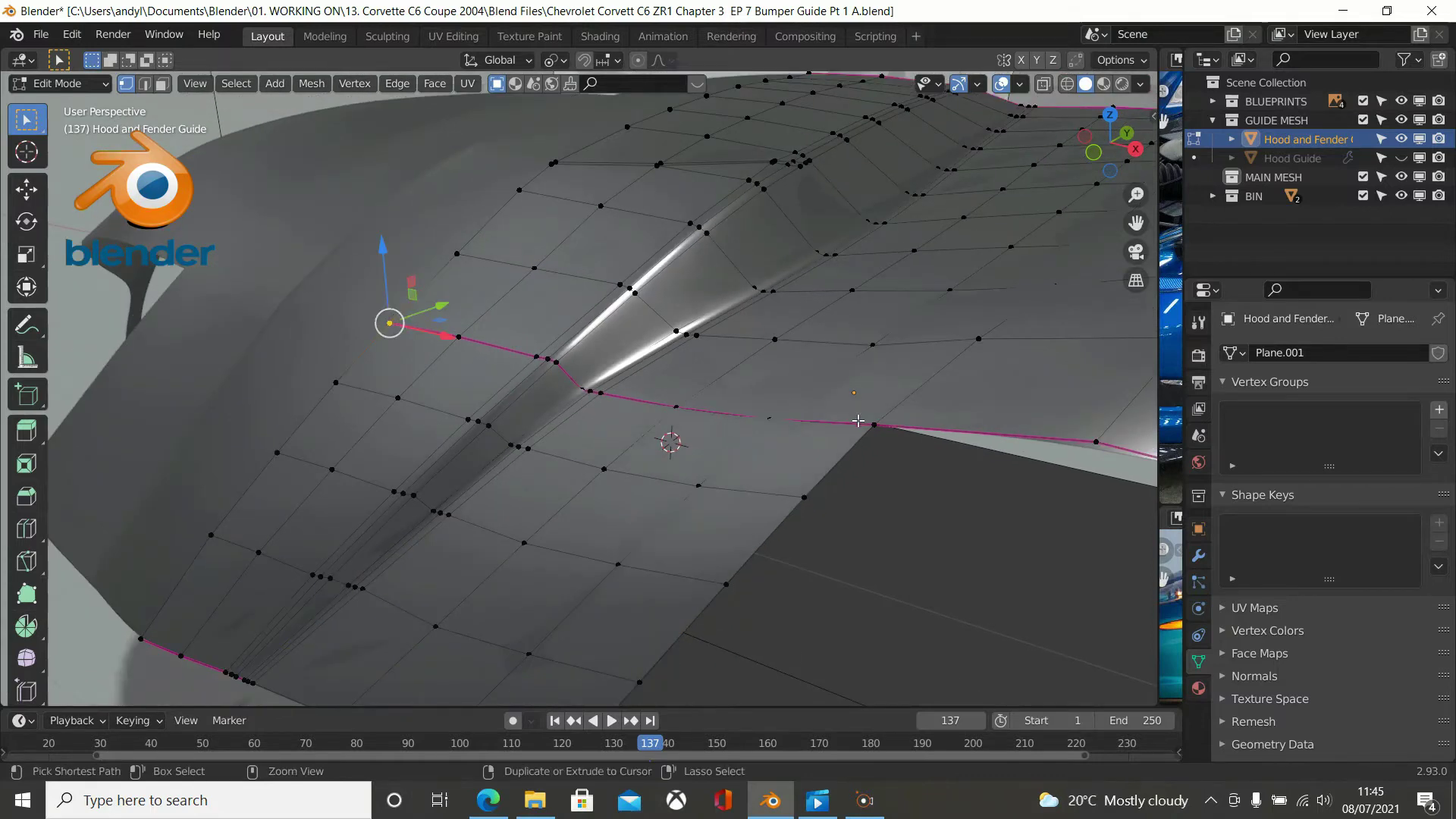
left_click(874, 424, "ctrl")
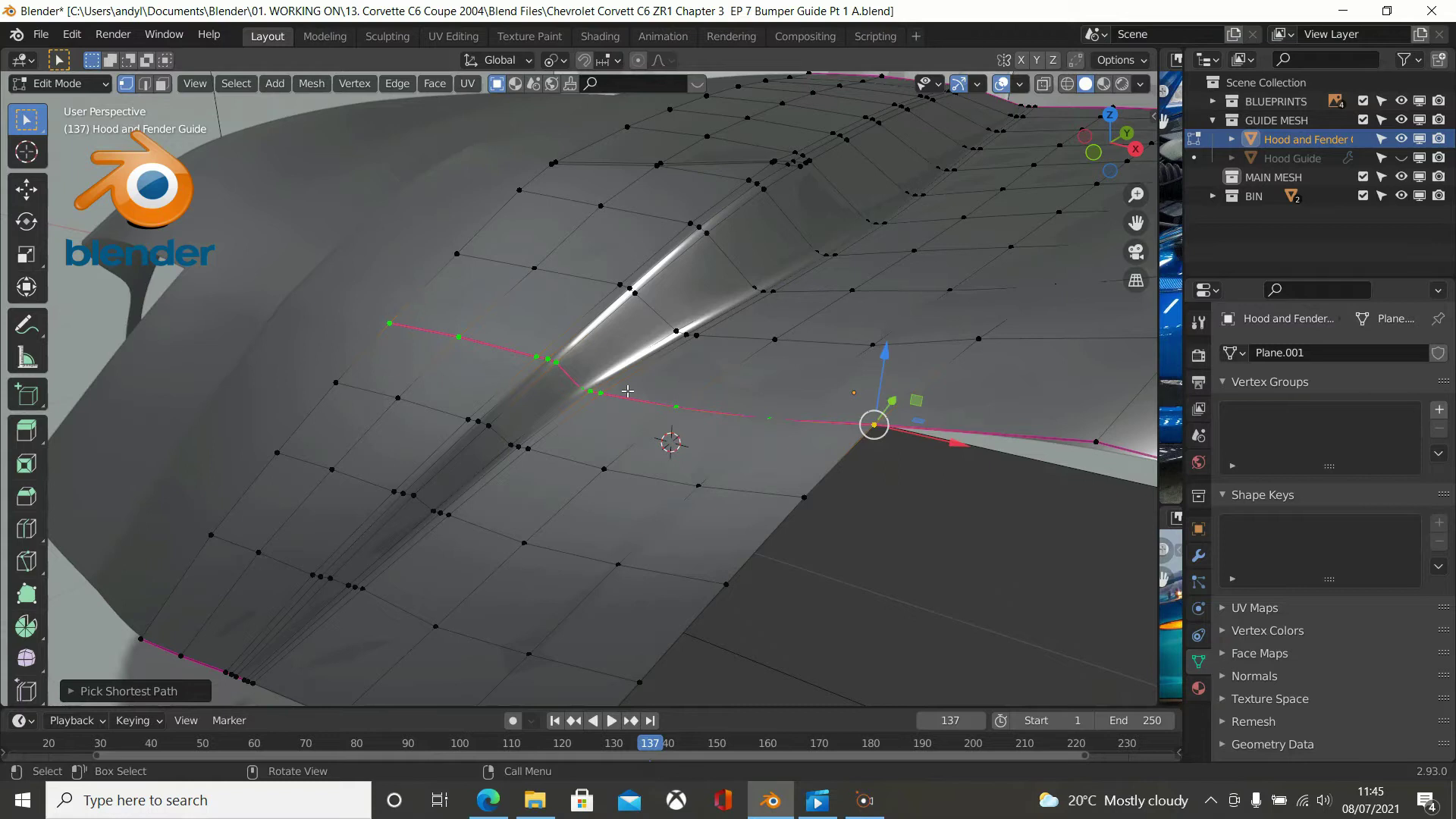
middle_click_drag(806, 433, 818, 427)
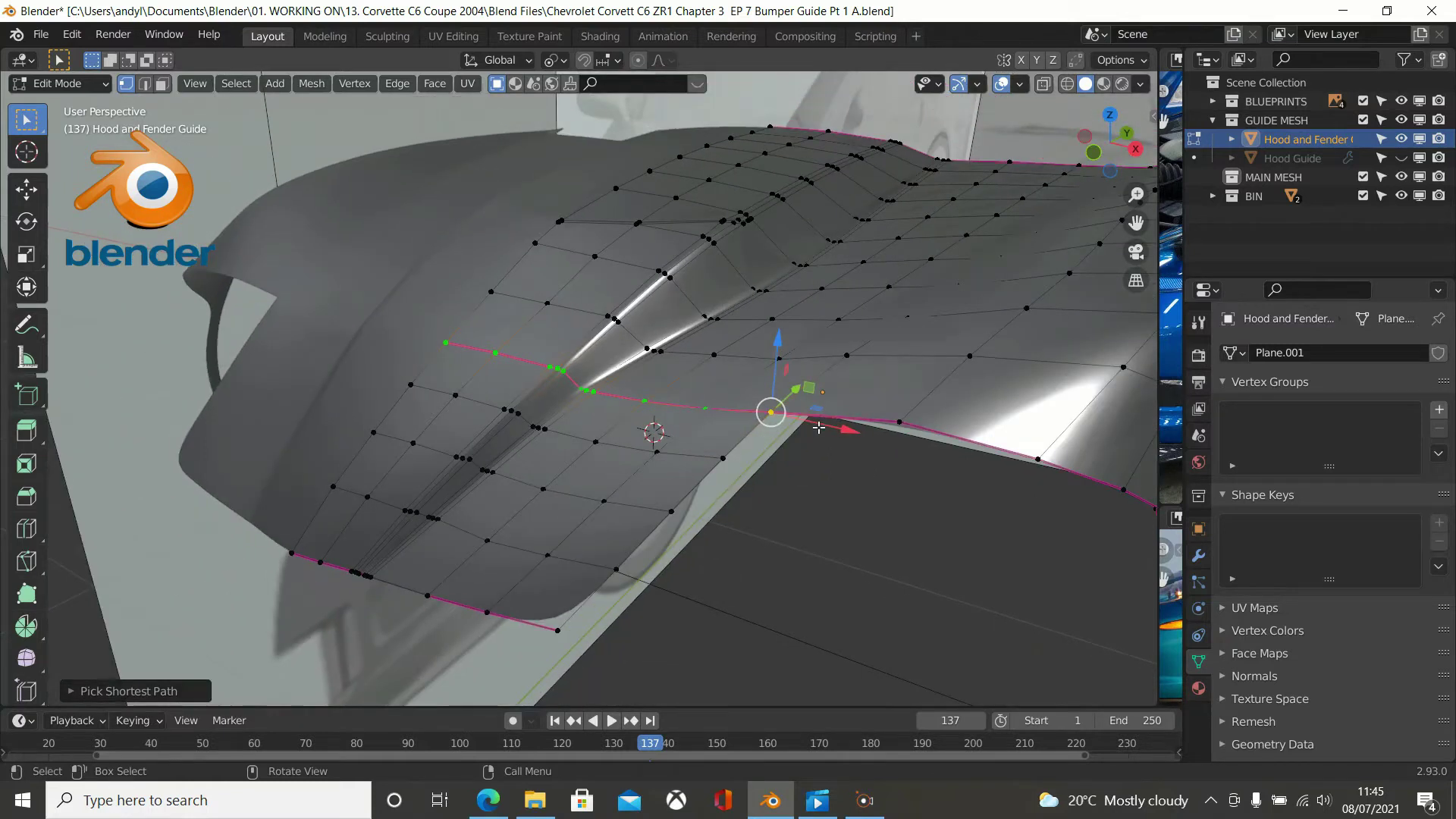
key("n")
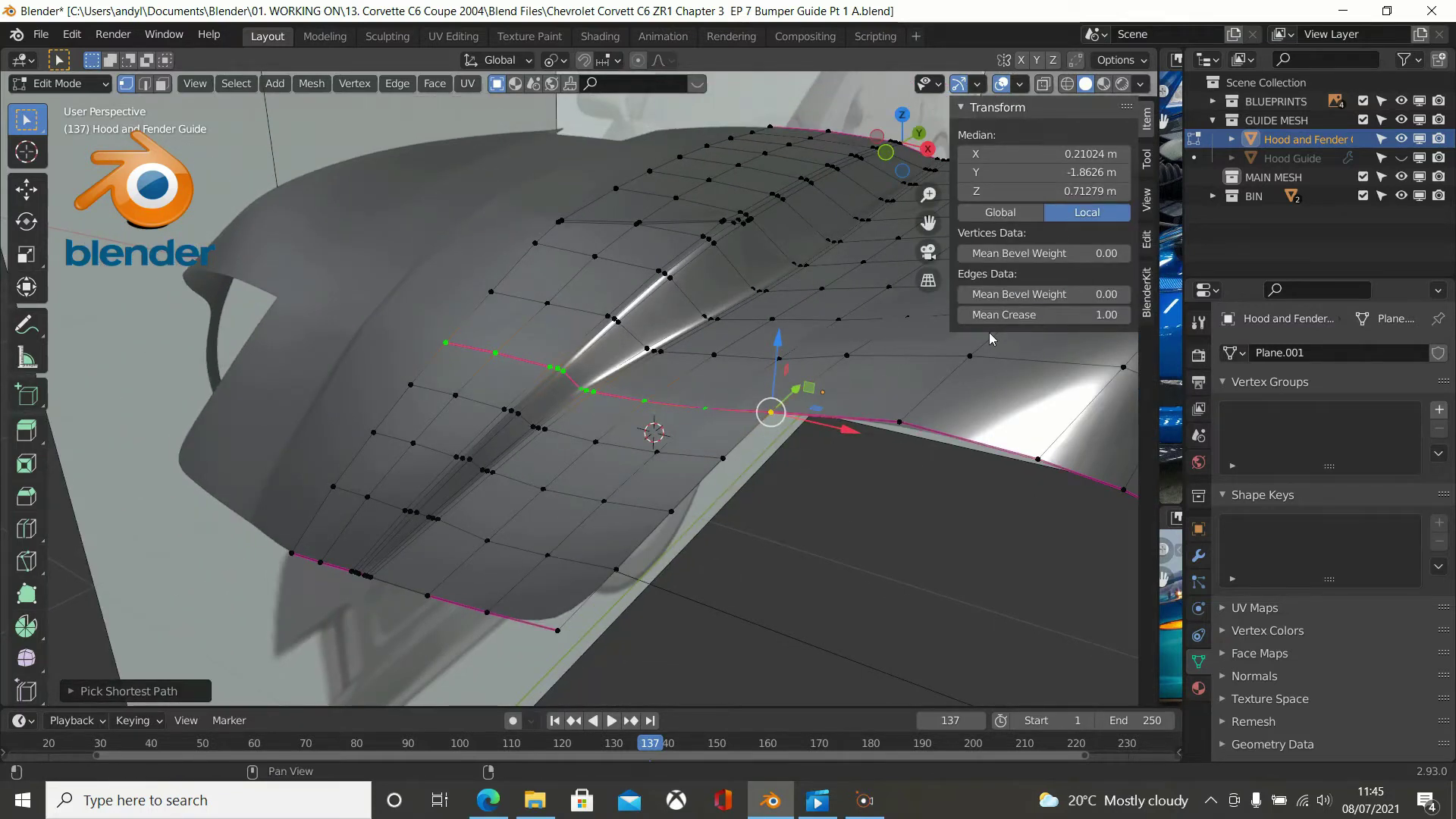
left_click(1026, 316)
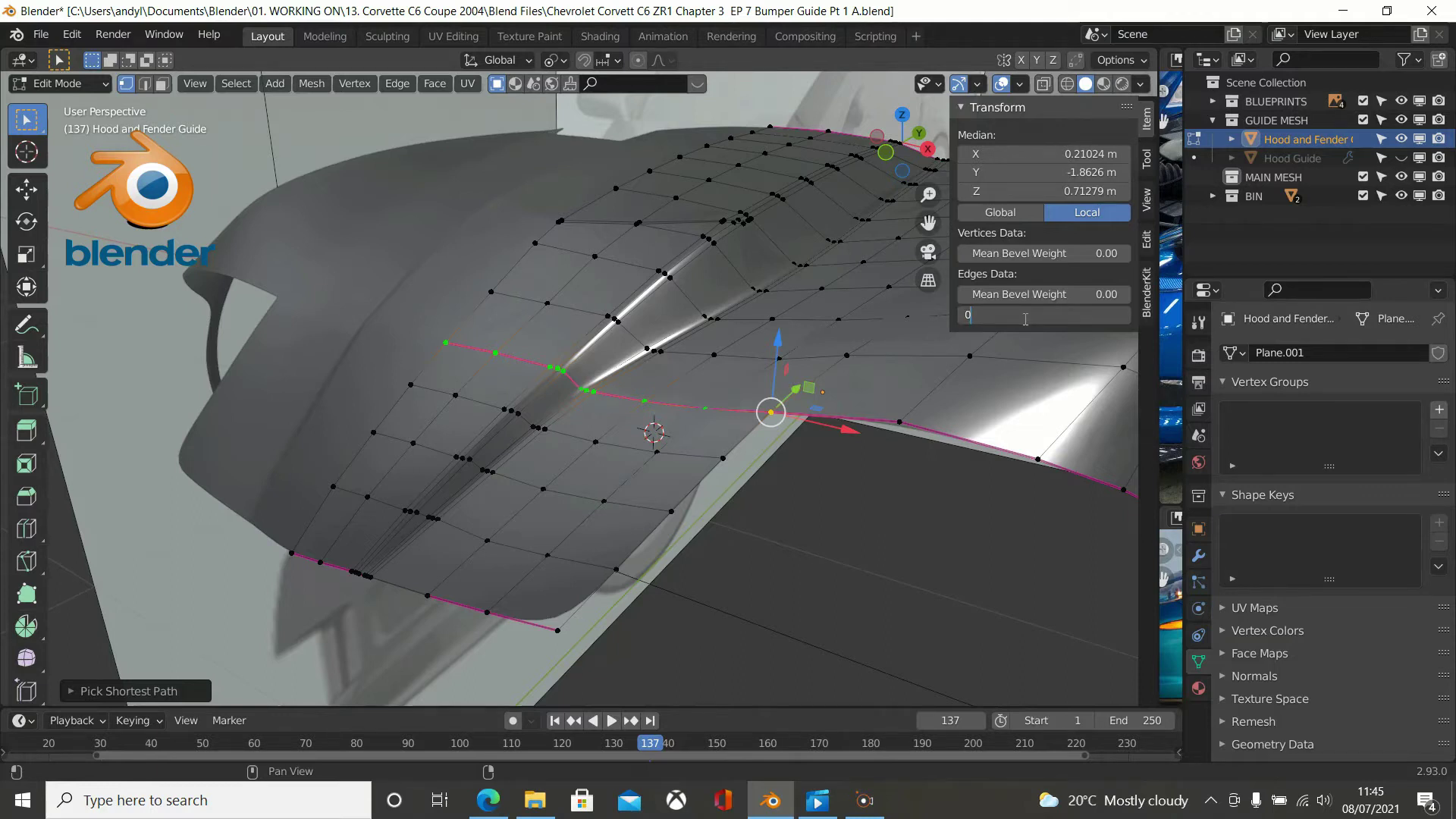
key("Return")
Examine the hood and fender surface's shading from the front in Object Mode.
middle_click_drag(978, 362, 977, 213)
key("Tab")
middle_click_drag(778, 262, 931, 344)
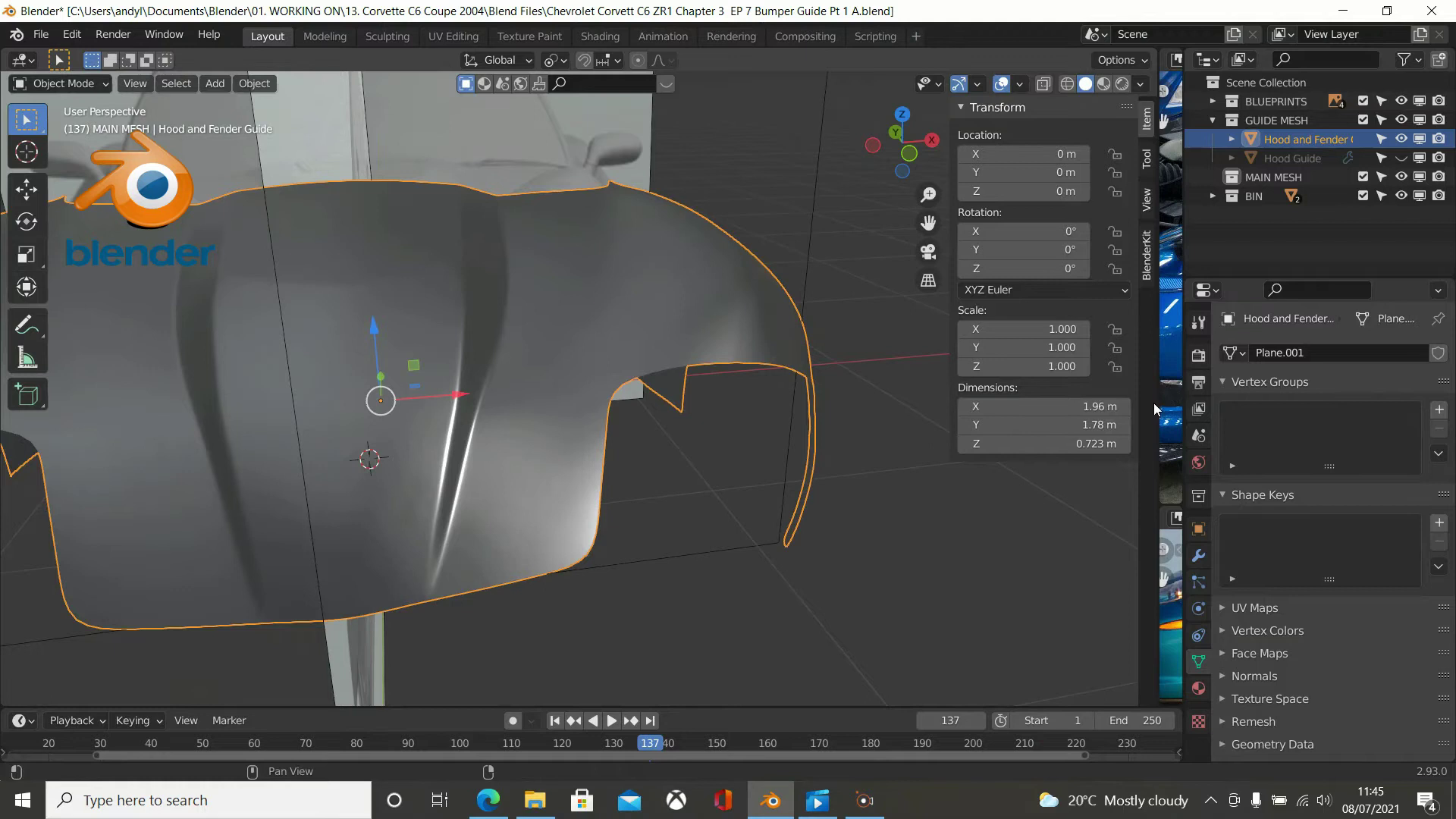
Hide the viewport sidebar, widen the reference image area and load 27247.jpg in place of the lower photo.
key("n")
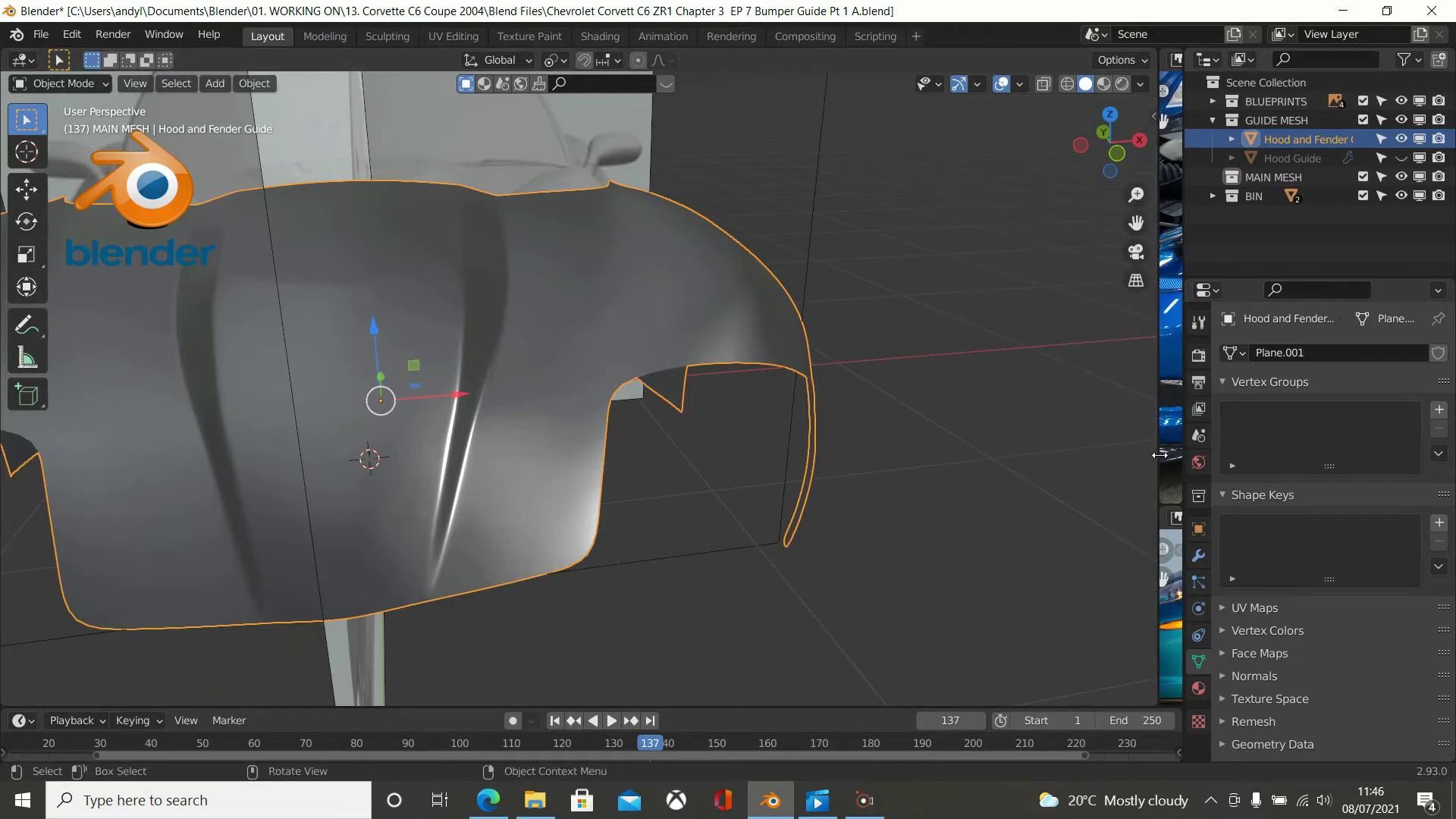
left_click_drag(1158, 458, 657, 458)
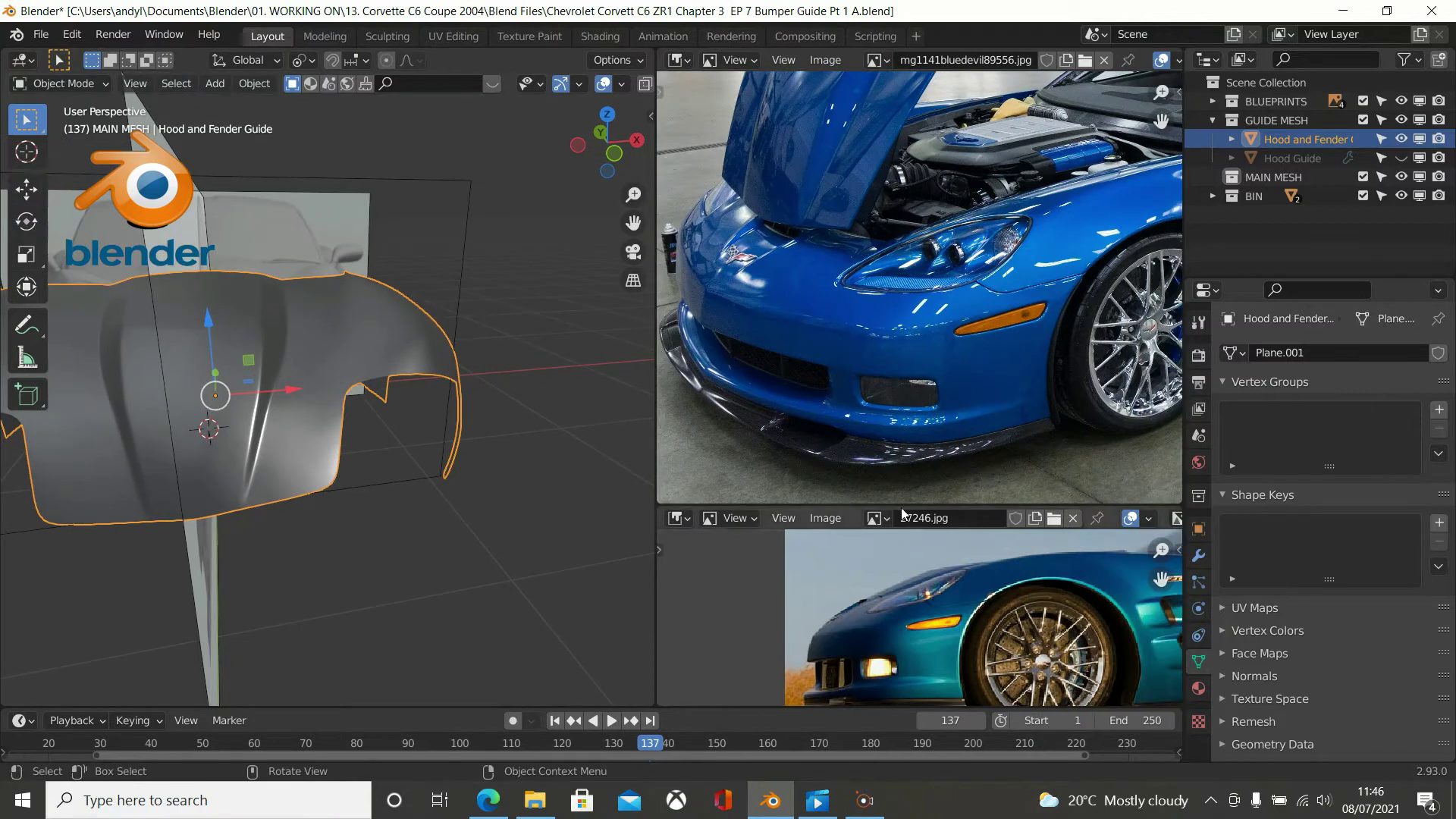
scroll(901, 512, "down", 2)
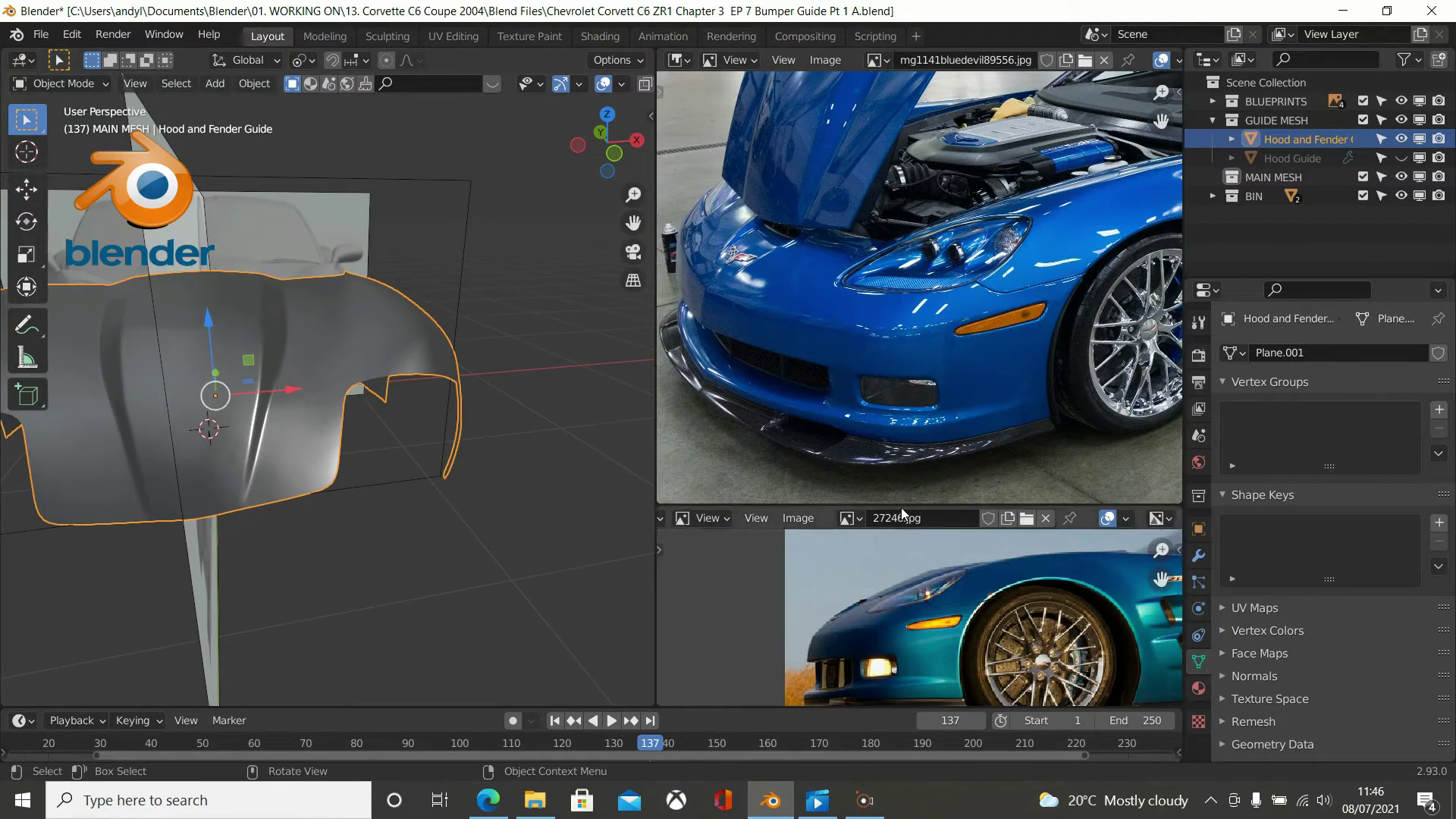
left_click(1026, 518)
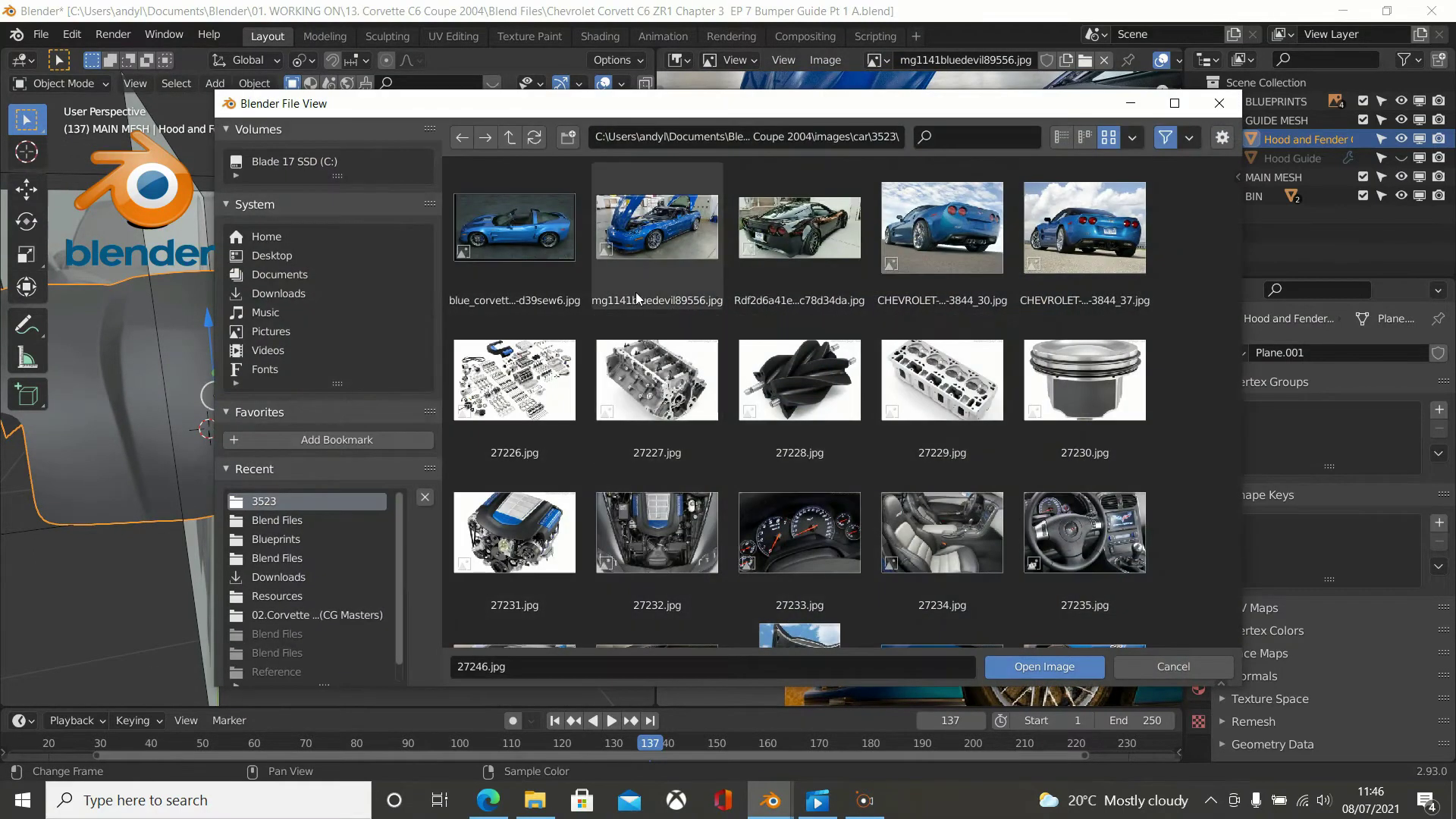
scroll(755, 277, "down", 5)
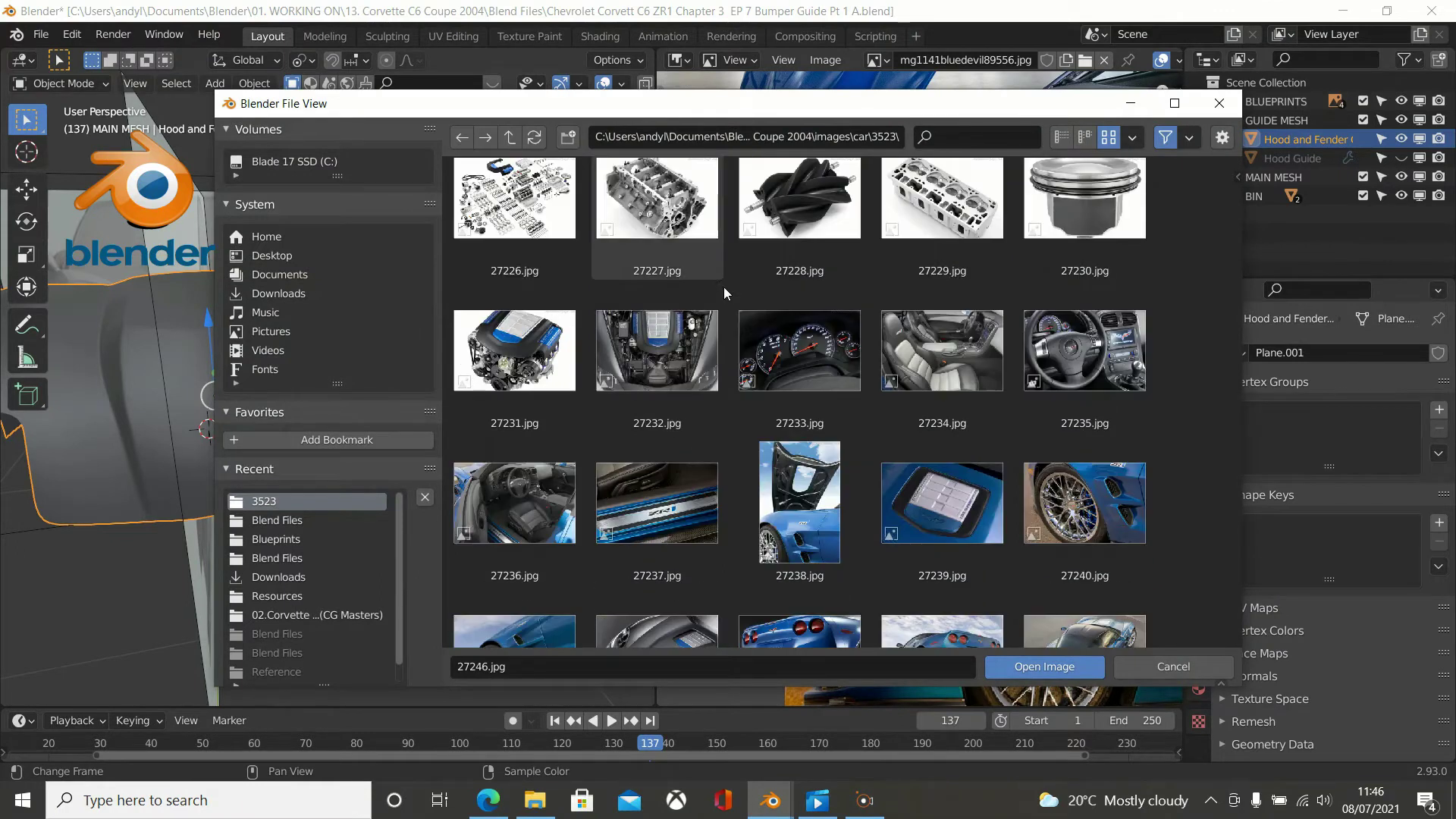
scroll(723, 290, "down", 1)
scroll(724, 289, "down", 3)
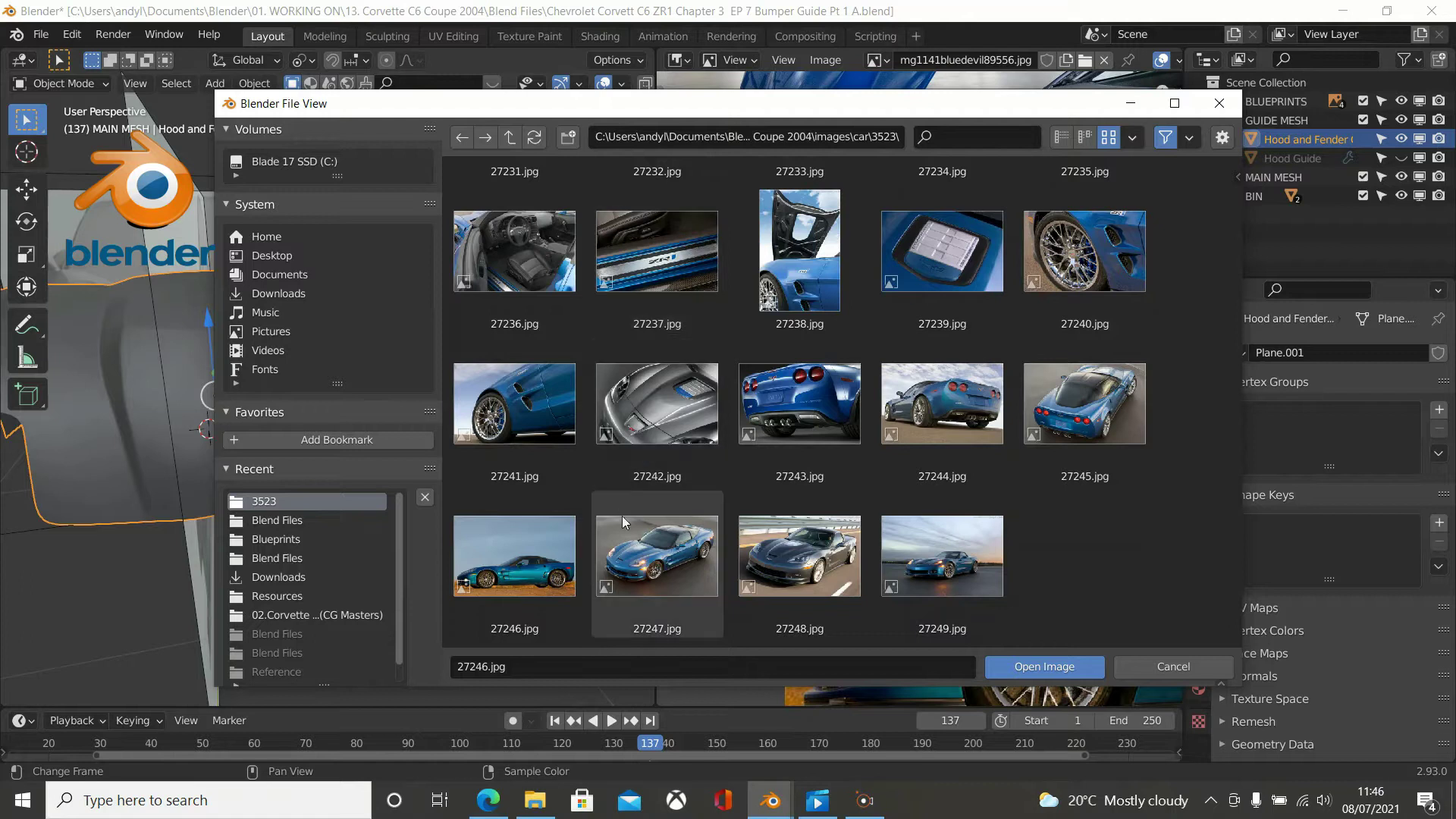
double_click(634, 540)
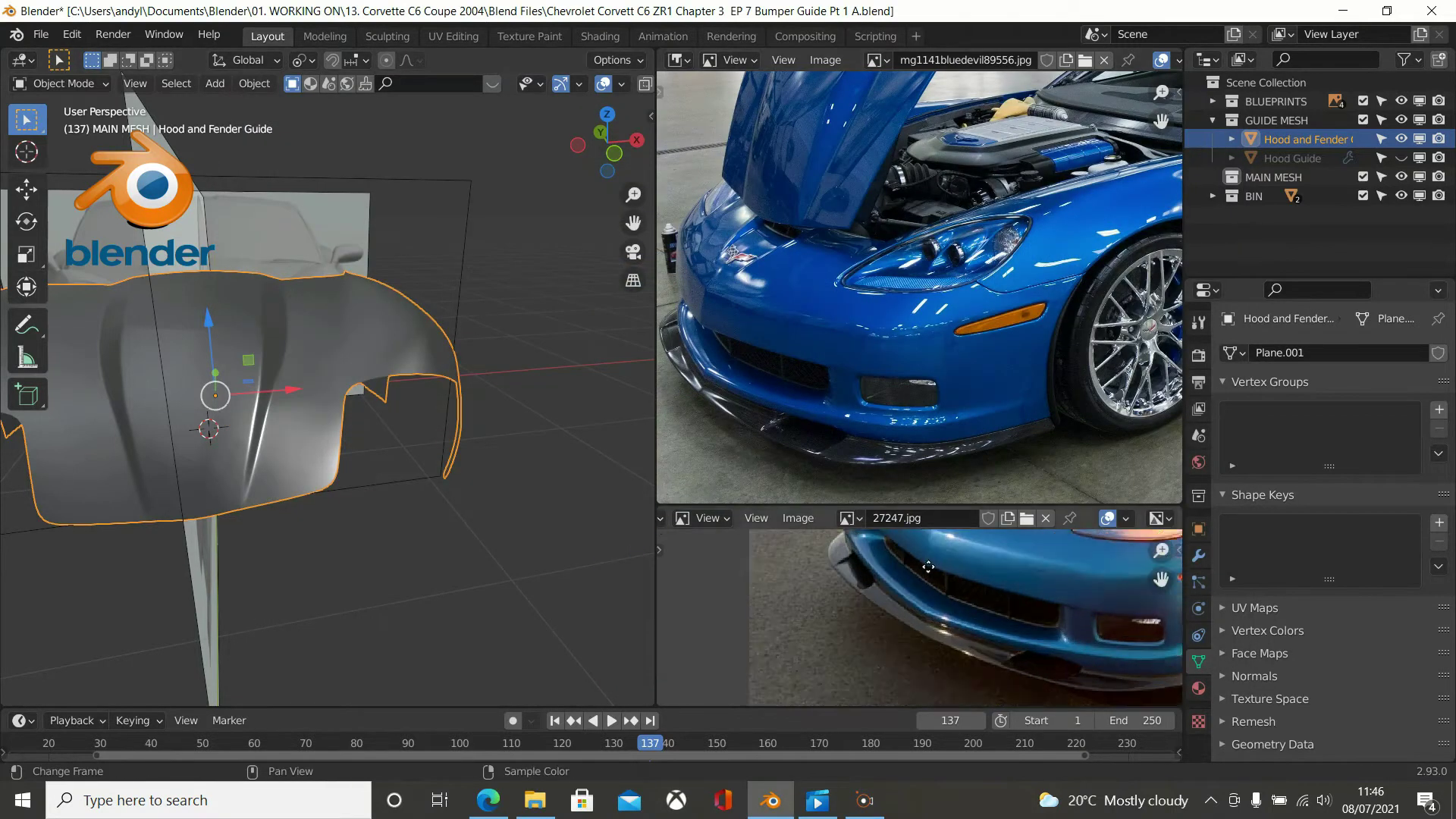
middle_click_drag(761, 540, 745, 566)
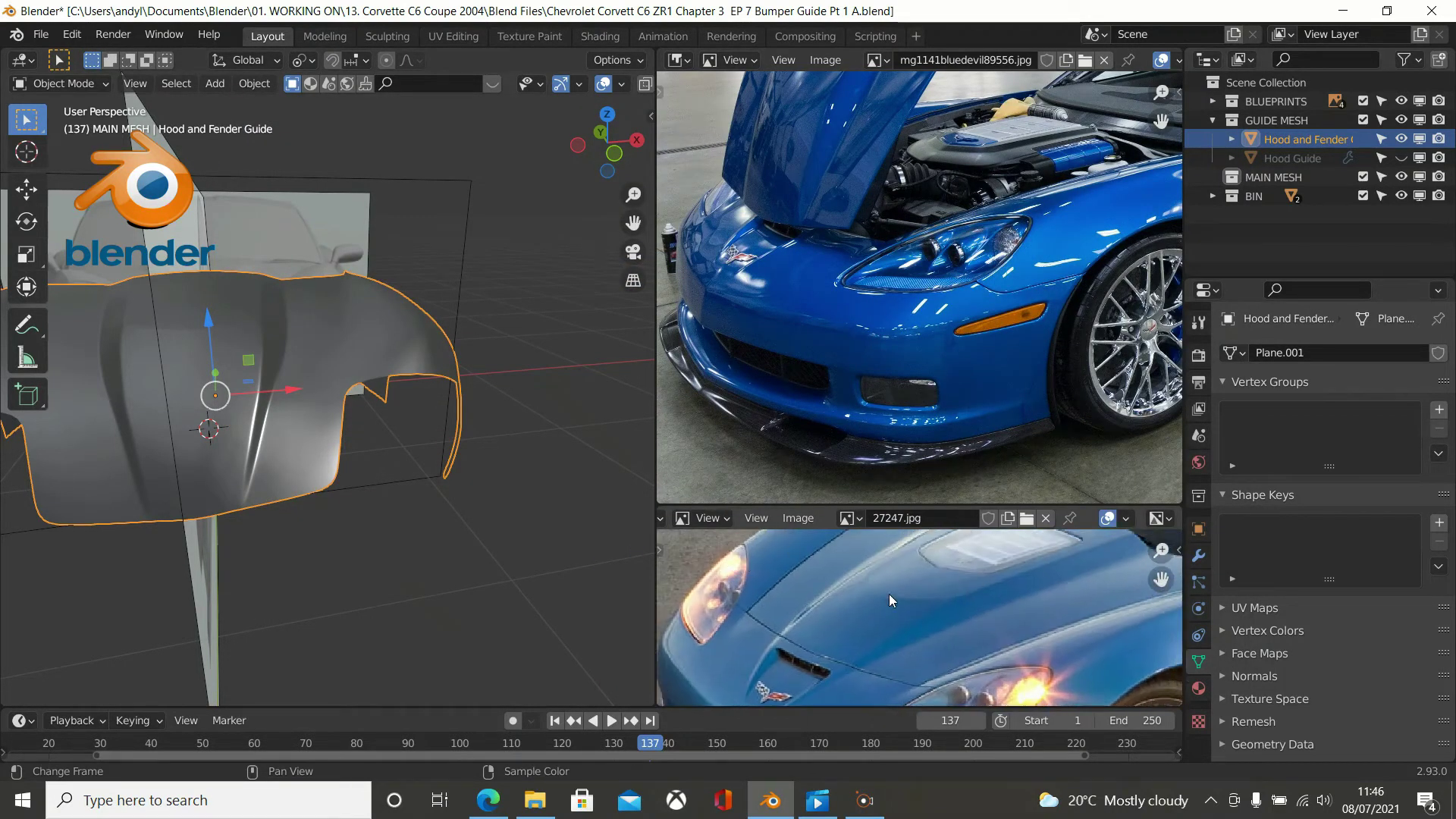
Compare the nose, hood ridge and fender shading with the headlight area in the 27247.jpg reference photo.
middle_click_drag(387, 465, 225, 453)
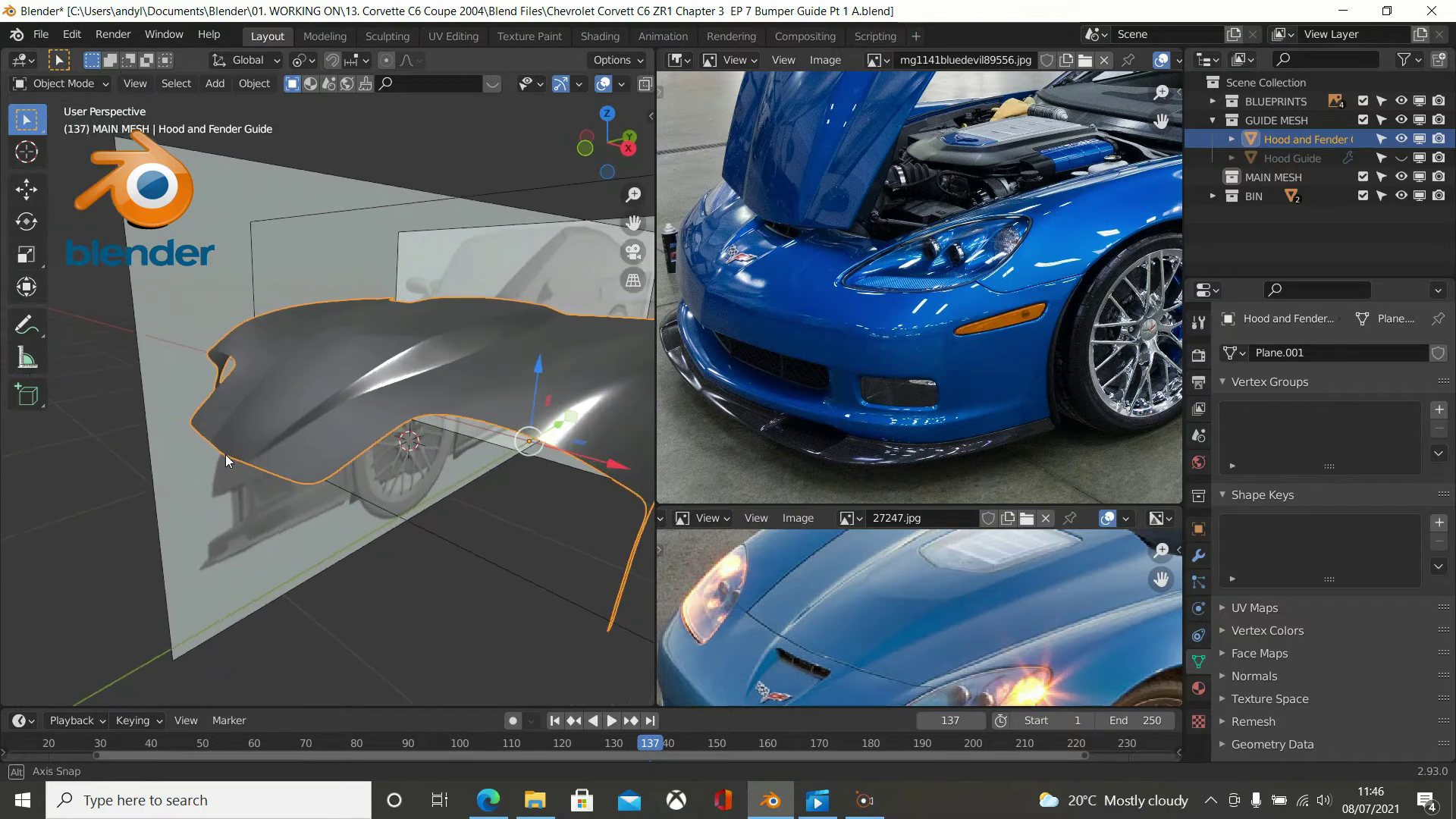
scroll(225, 453, "up", 1)
scroll(822, 537, "down", 2)
middle_click_drag(481, 502, 470, 486)
scroll(483, 406, "up", 1)
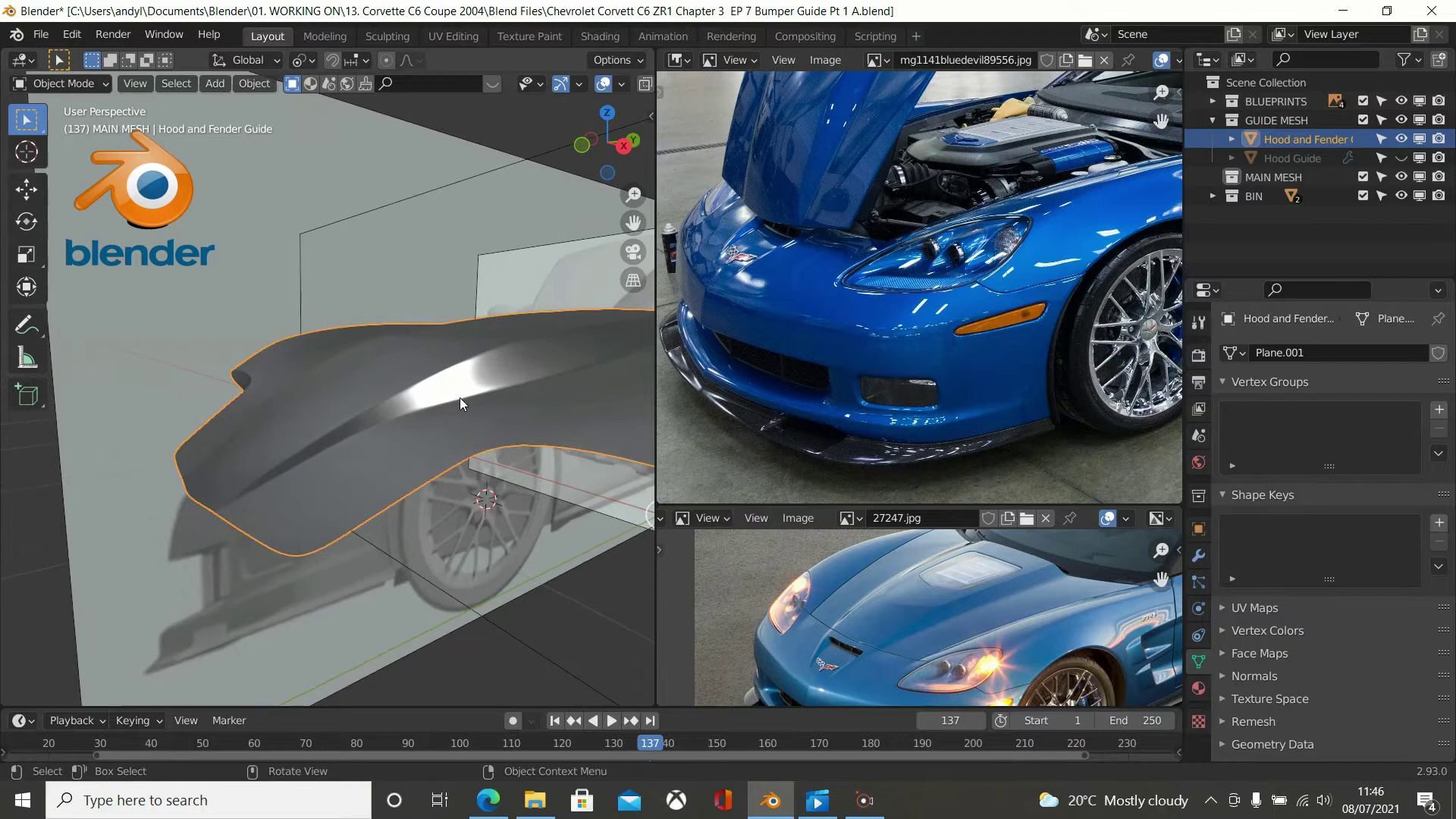
middle_click_drag(551, 407, 589, 420)
scroll(589, 420, "up", 1)
scroll(961, 546, "down", 1)
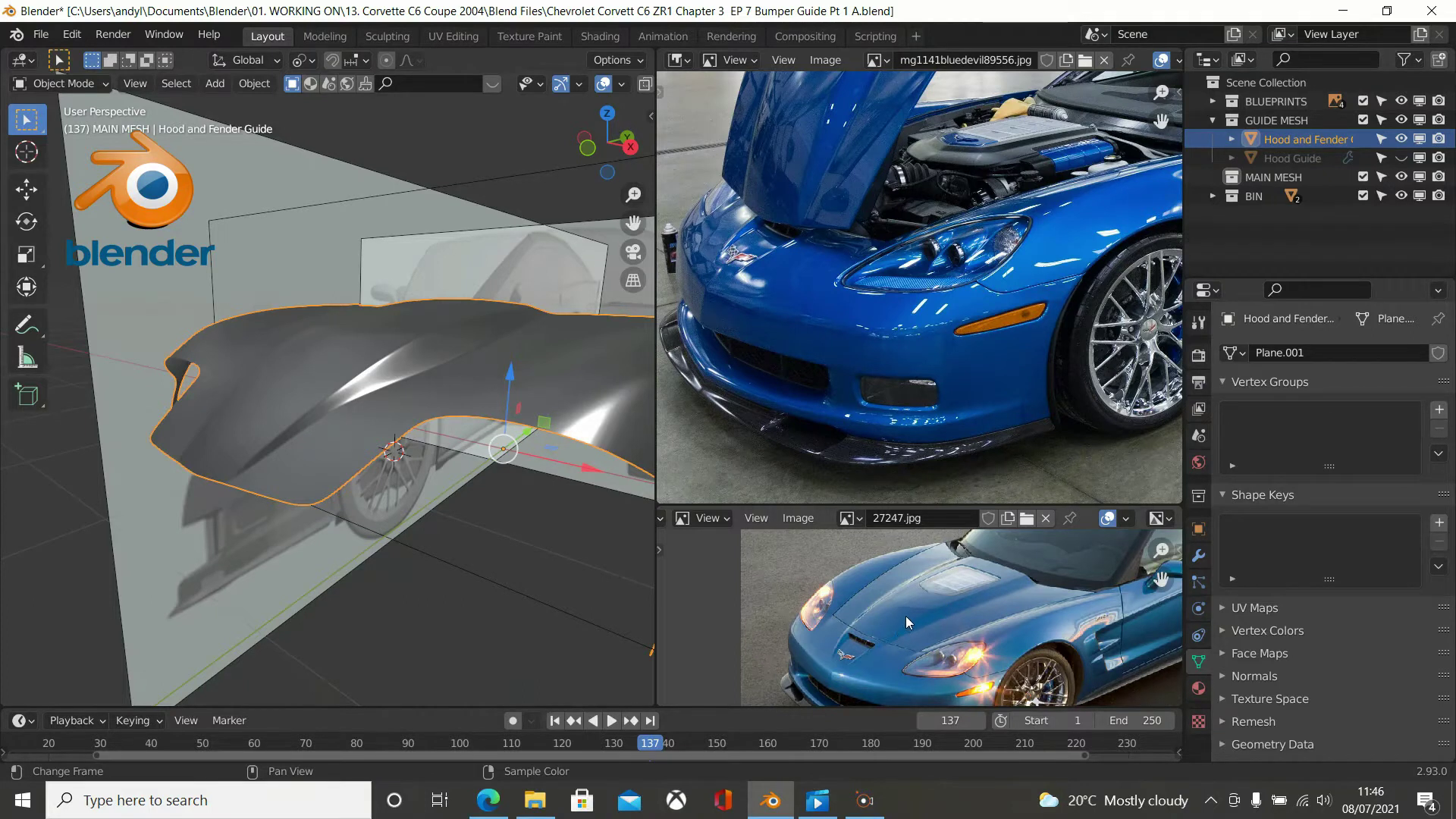
scroll(906, 616, "up", 3)
scroll(870, 542, "up", 1)
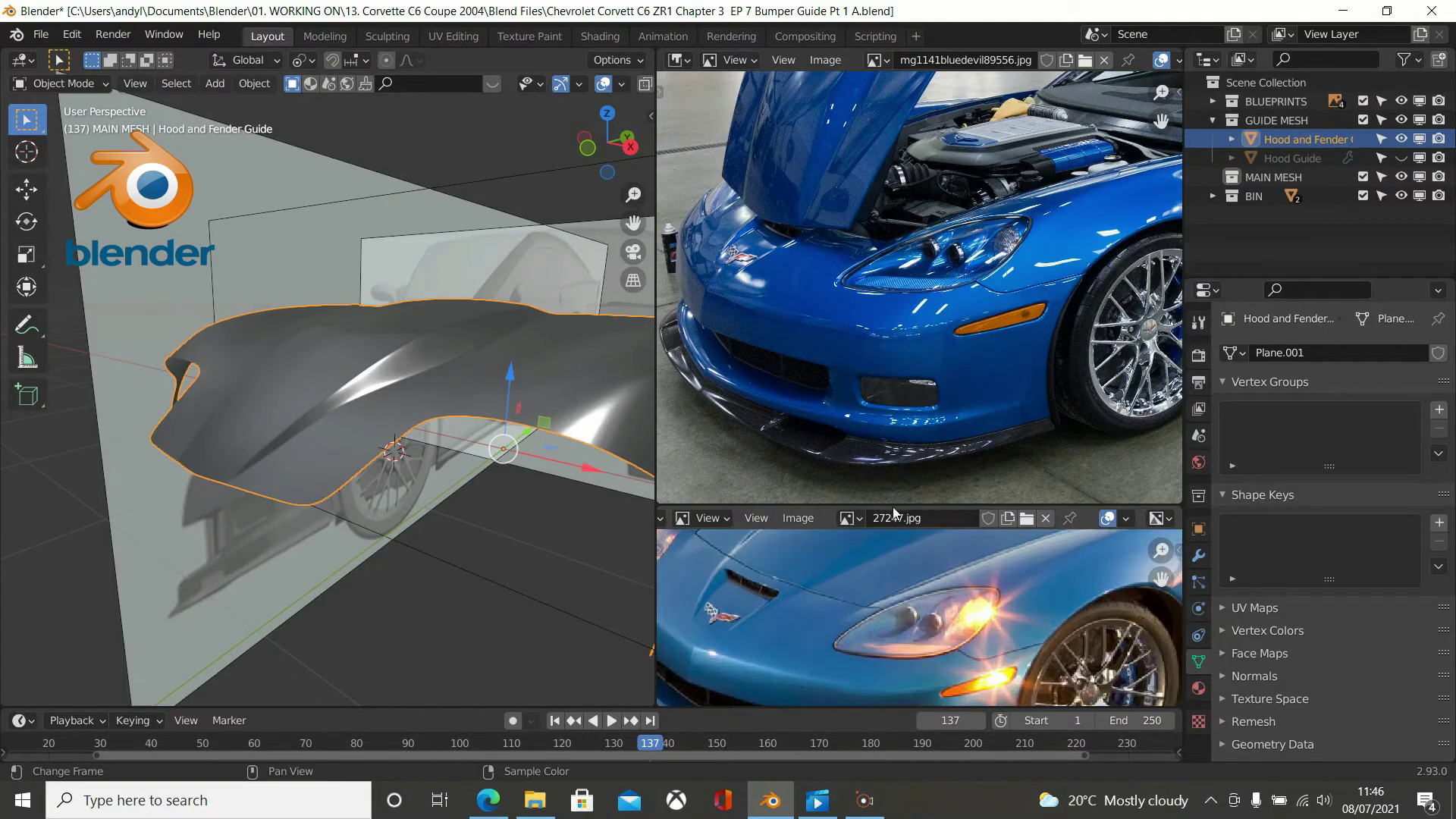
Enlarge the 27247.jpg image area over the upper photo and frame the headlight and front bumper.
left_click_drag(895, 505, 925, 77)
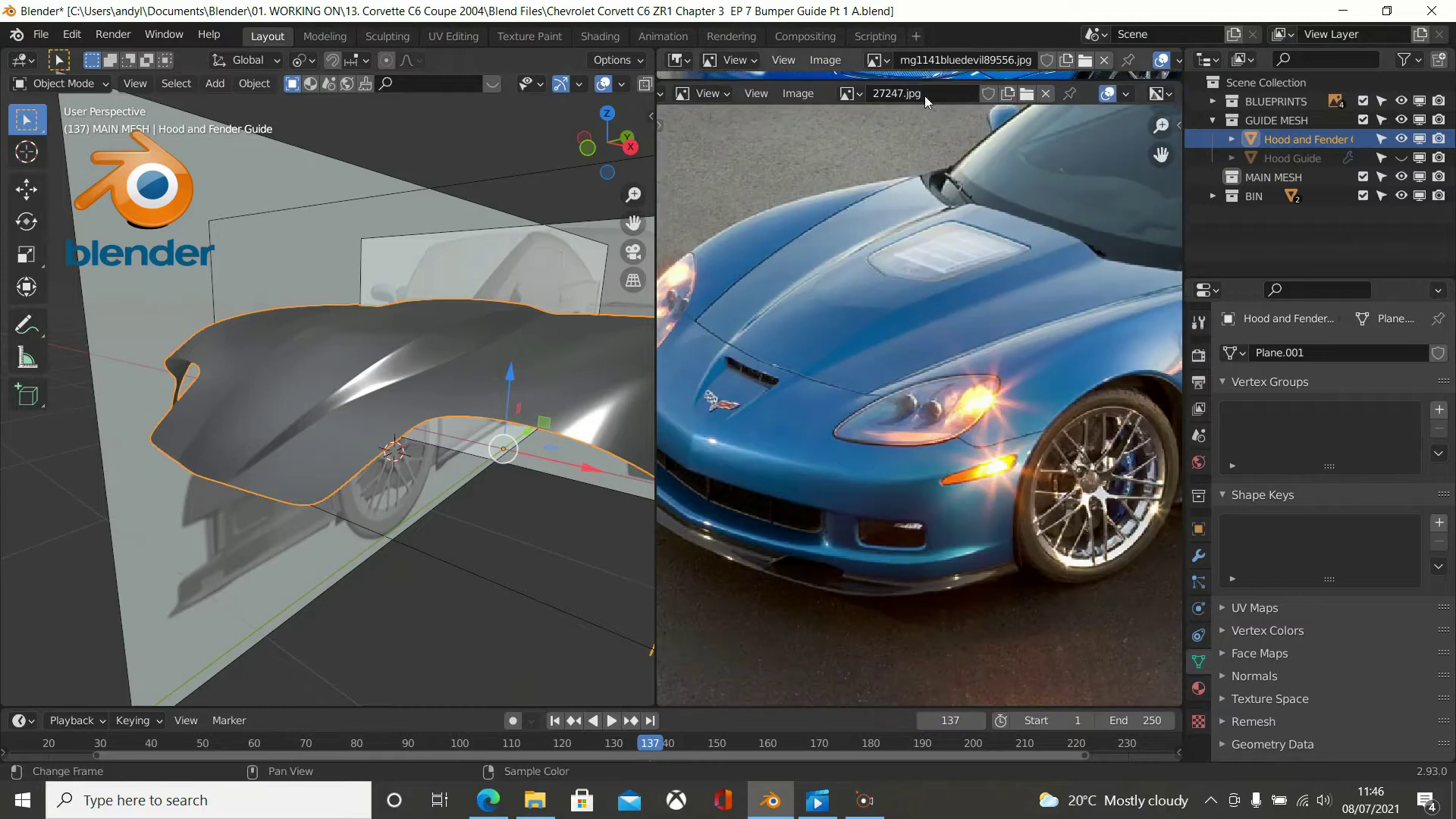
scroll(962, 317, "up", 3)
scroll(961, 317, "down", 1)
middle_click_drag(517, 385, 466, 381)
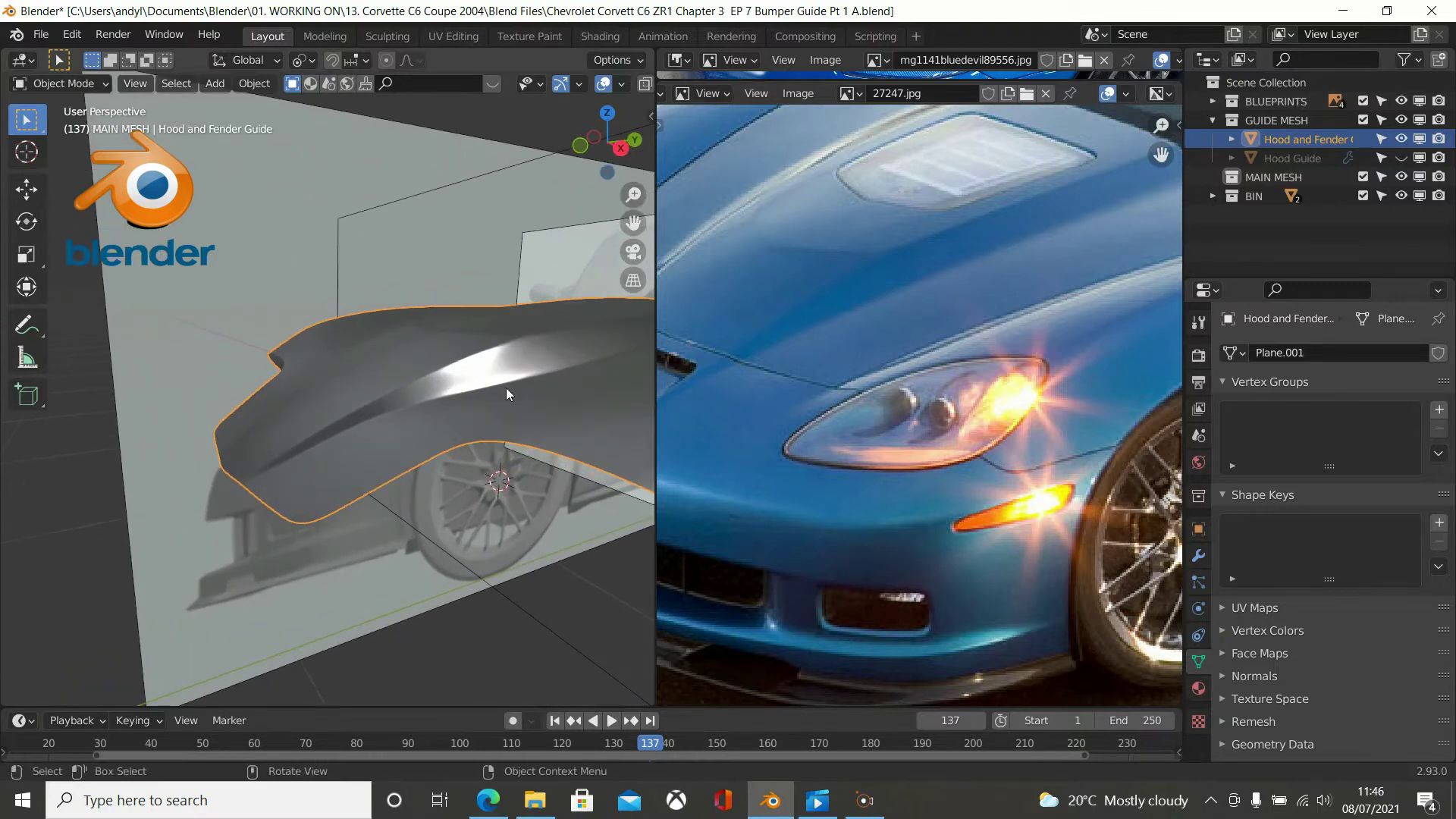
Examine the nose and fender topology in Edit Mode and the surface shading in Object Mode against the photo.
key("Tab")
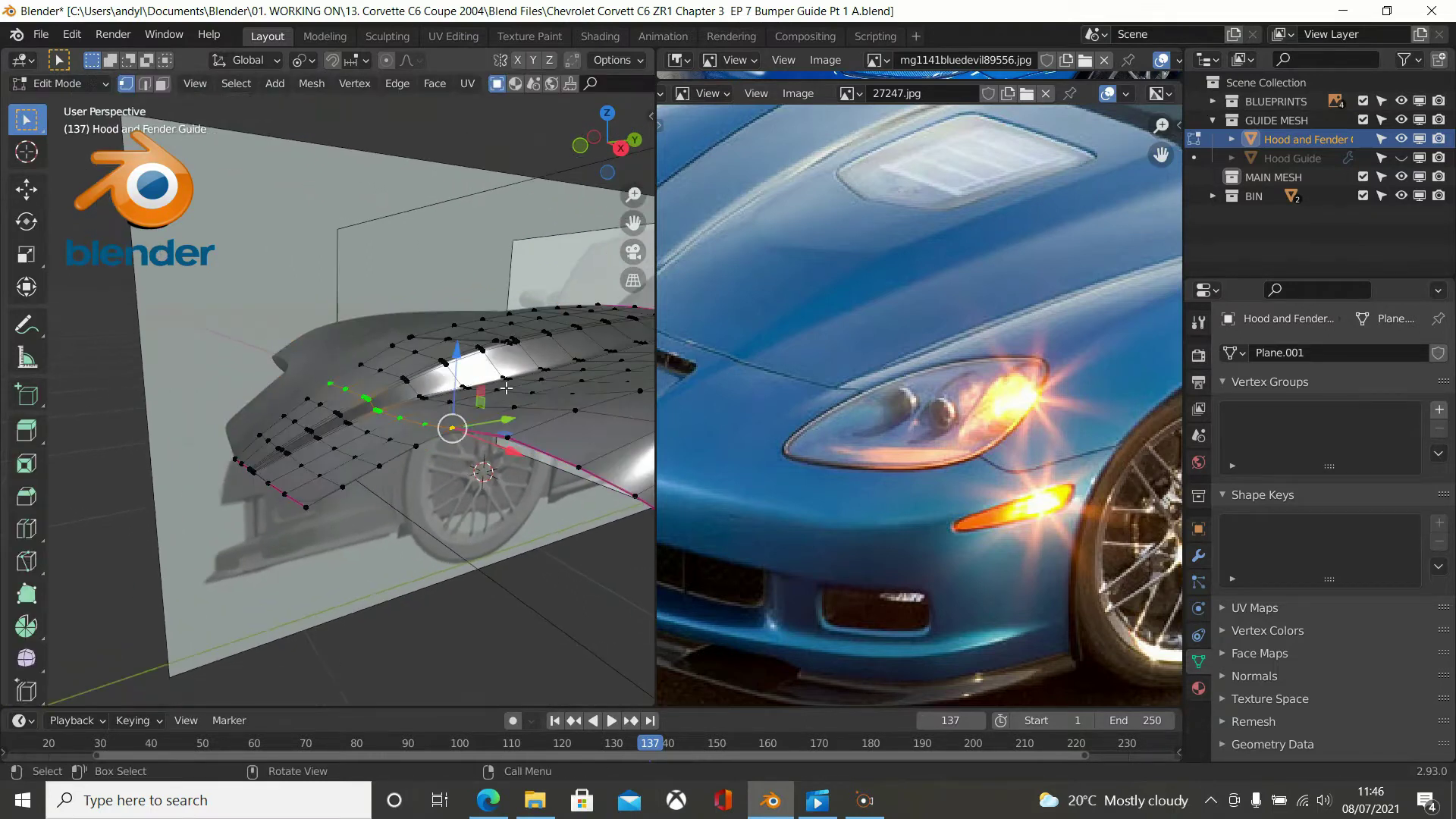
scroll(506, 387, "up", 2)
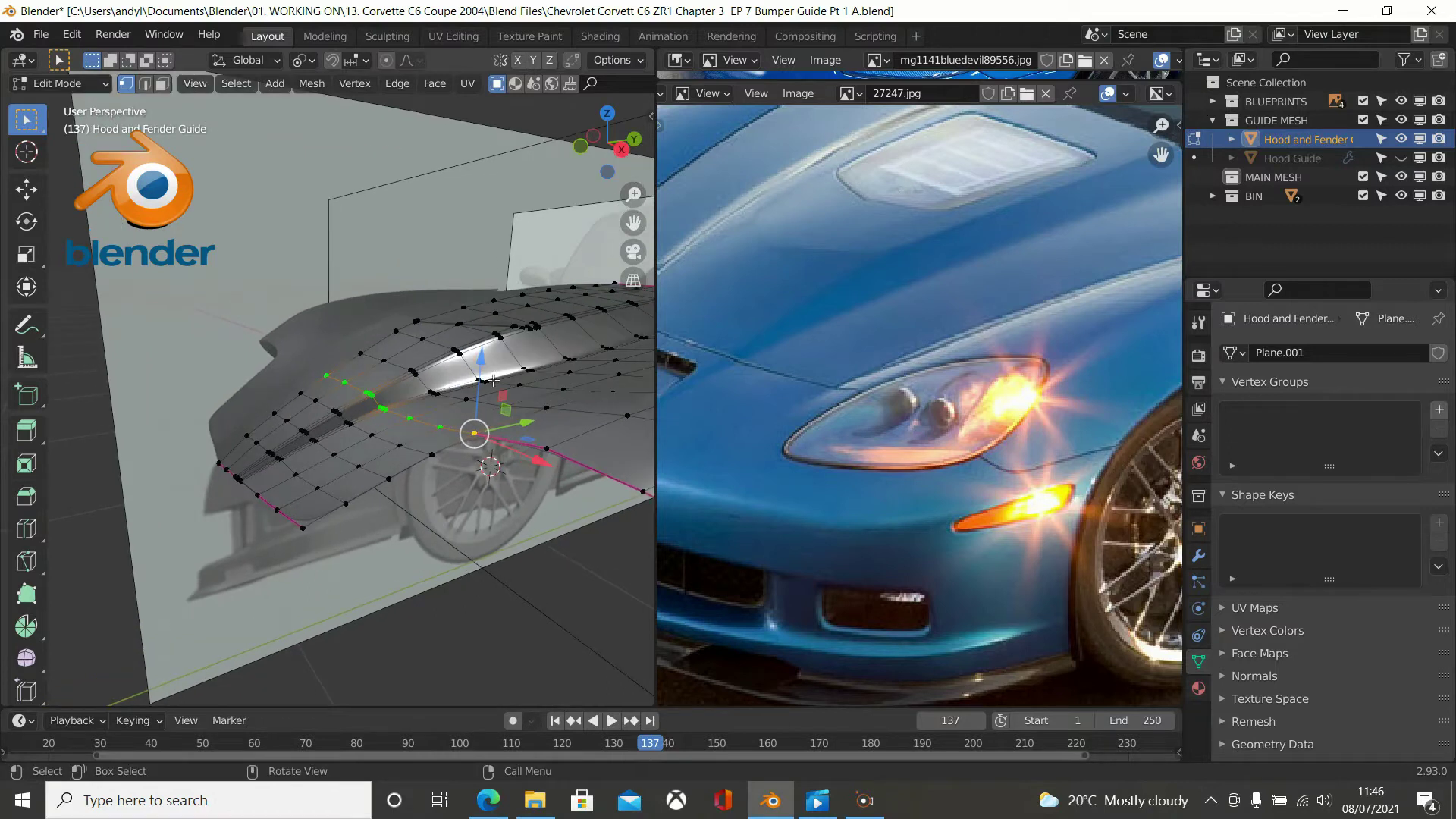
scroll(566, 378, "down", 1)
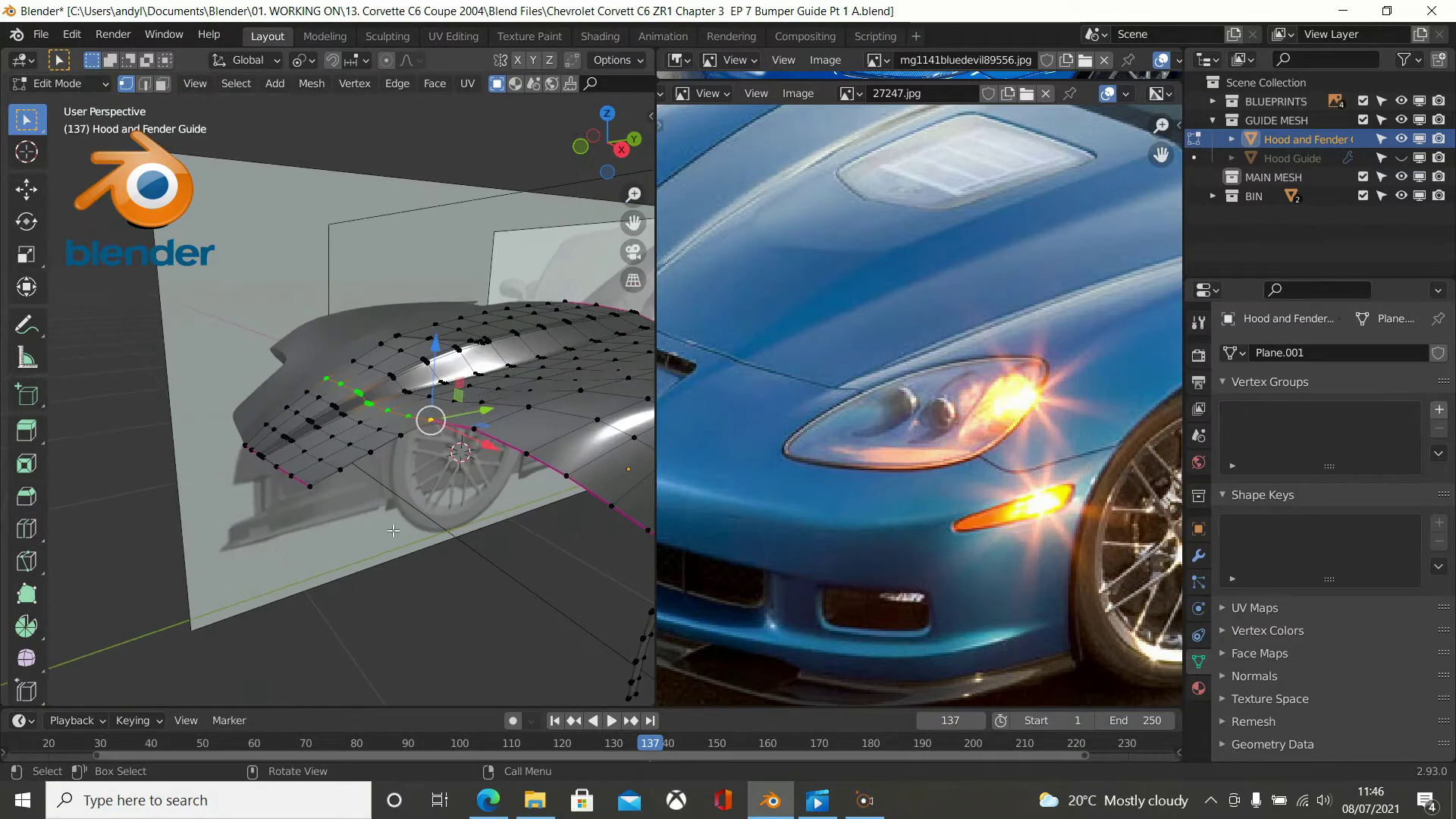
middle_click_drag(441, 582, 359, 500)
key("Tab")
scroll(702, 472, "down", 2)
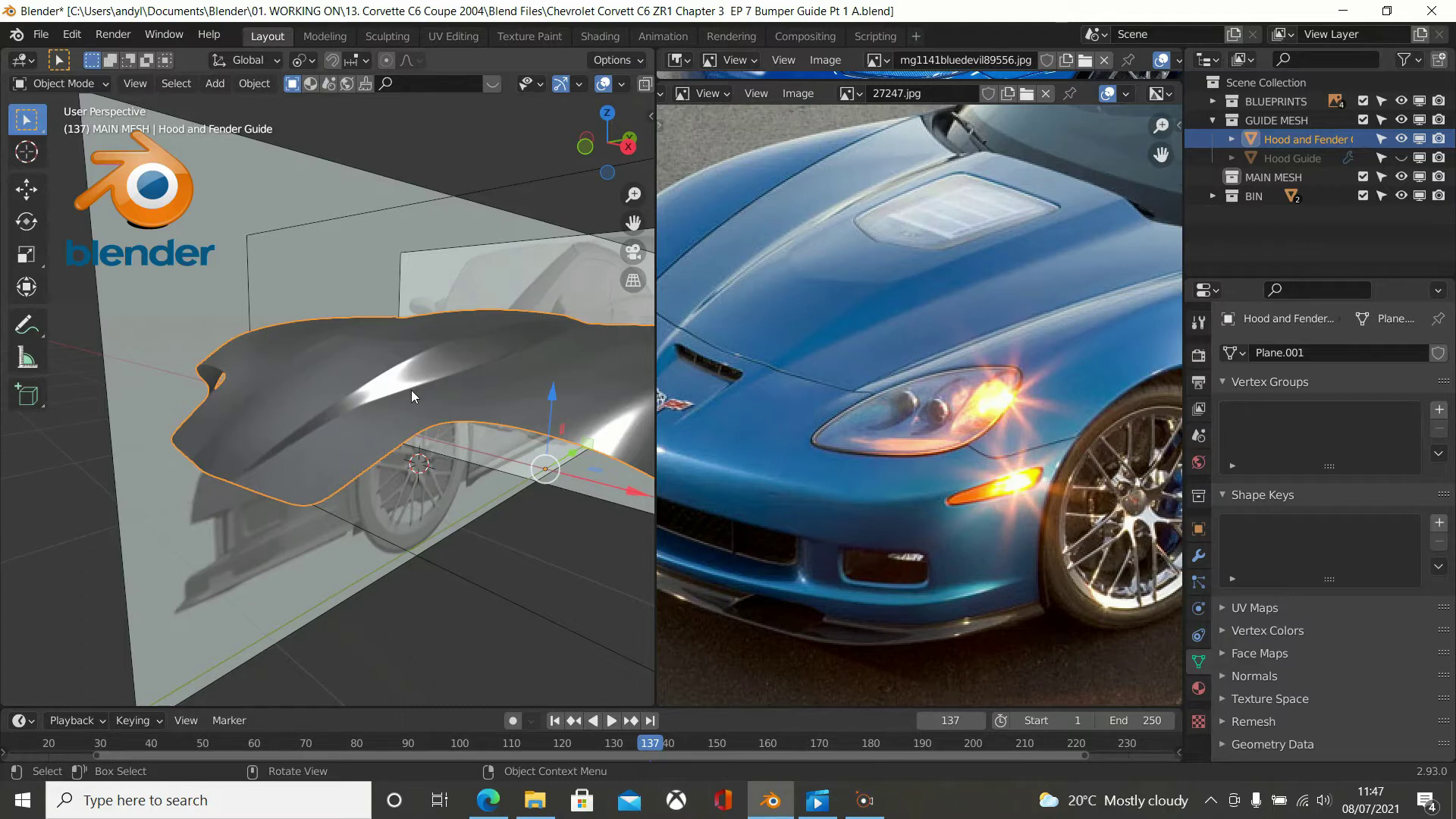
middle_click_drag(449, 377, 470, 270)
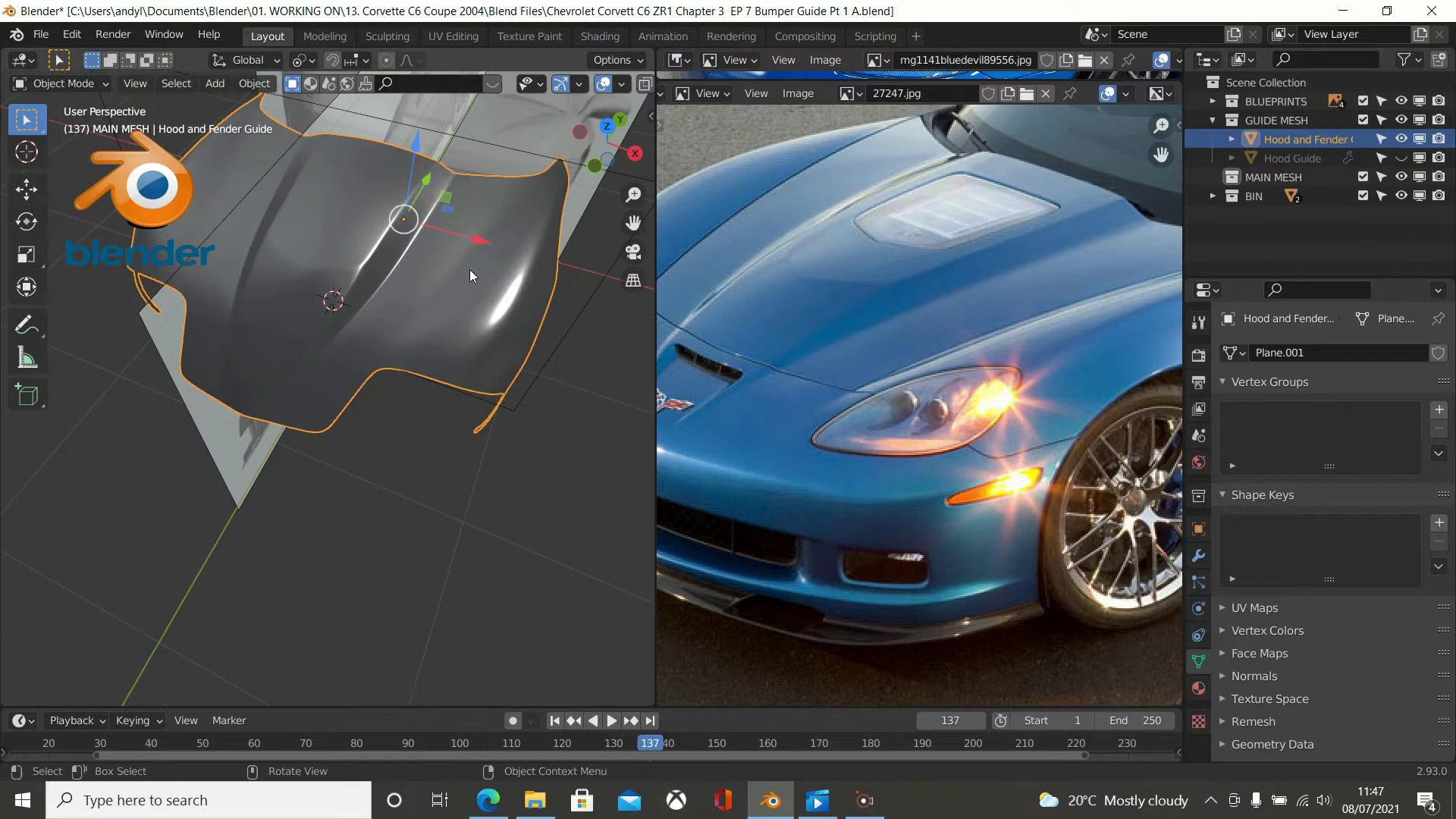
Show the hood and fender guide in top orthographic view with wireframe shading over the top blueprint.
key("KP_7")
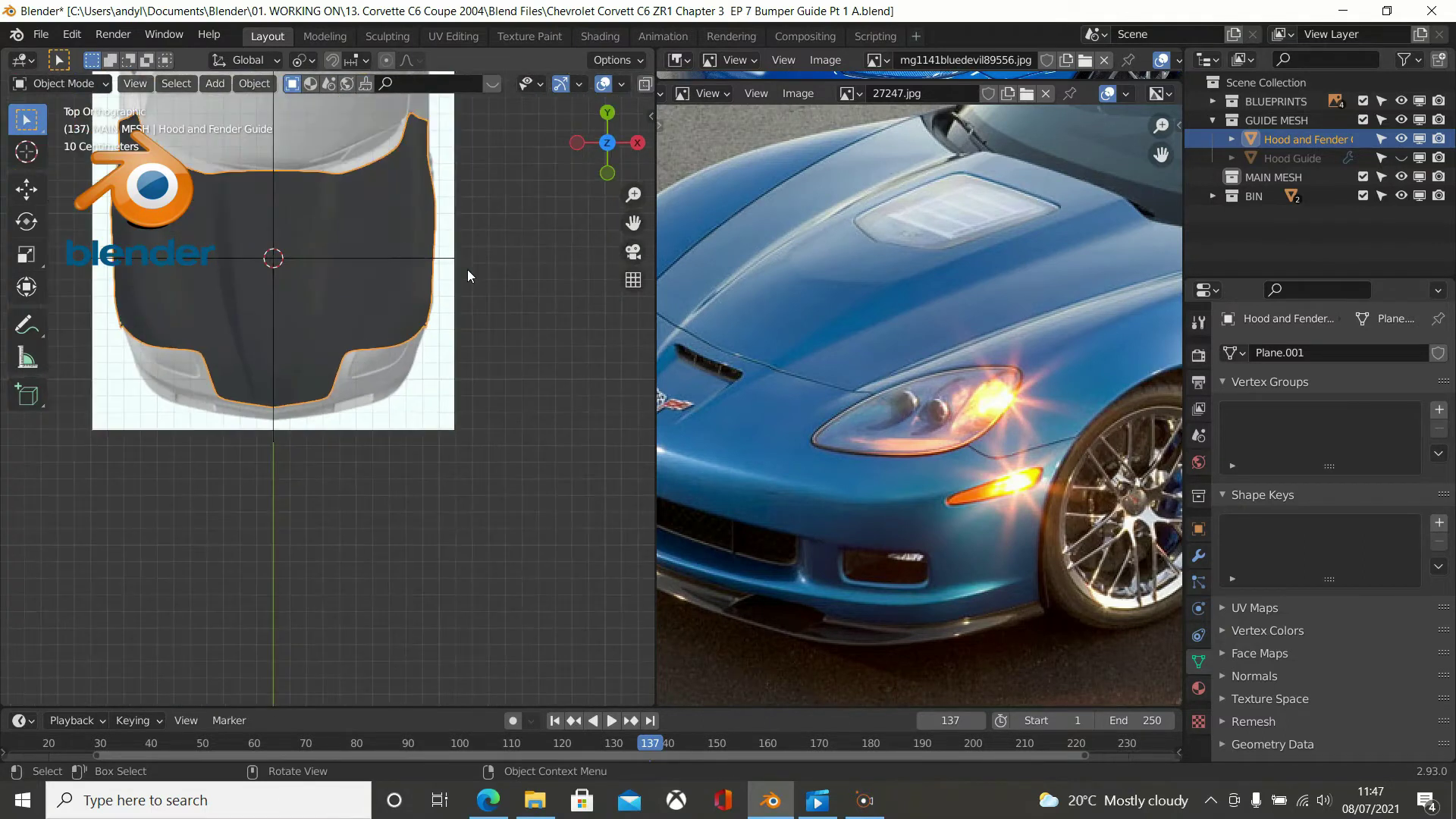
scroll(403, 297, "up", 2)
middle_click_drag(404, 298, 423, 540, "shift")
scroll(423, 540, "up", 1)
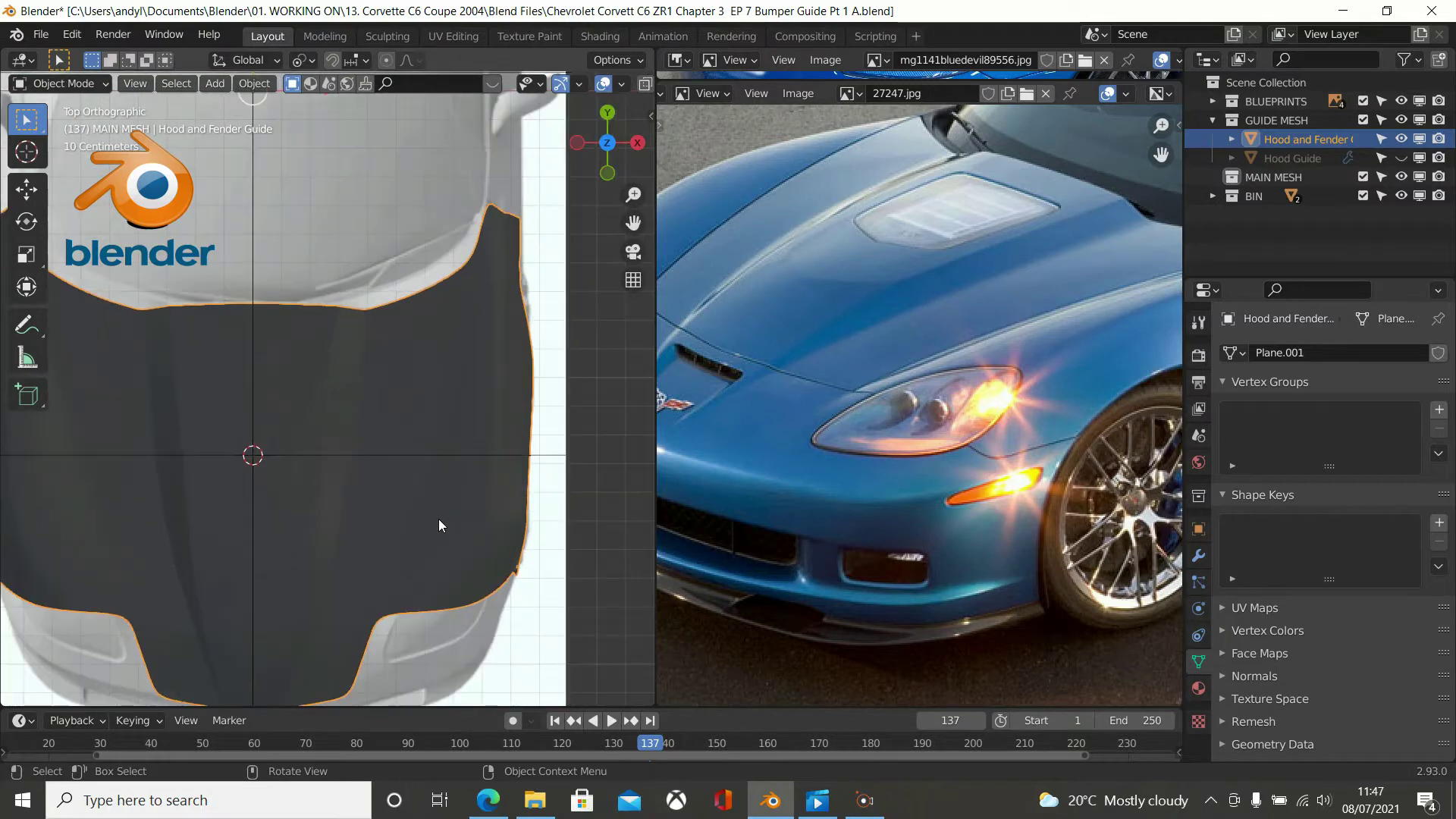
key("z")
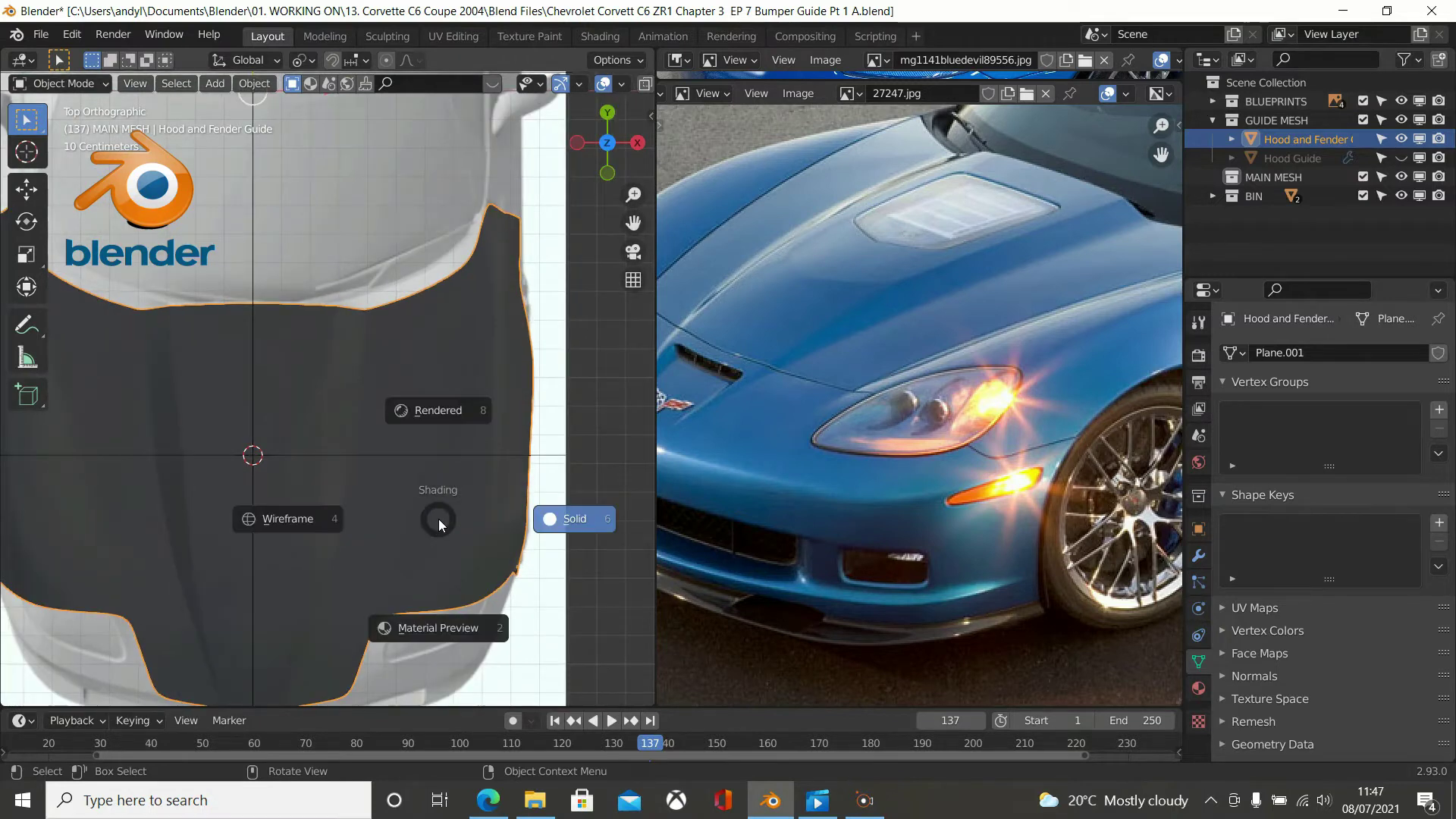
left_click(308, 517)
scroll(441, 368, "down", 2)
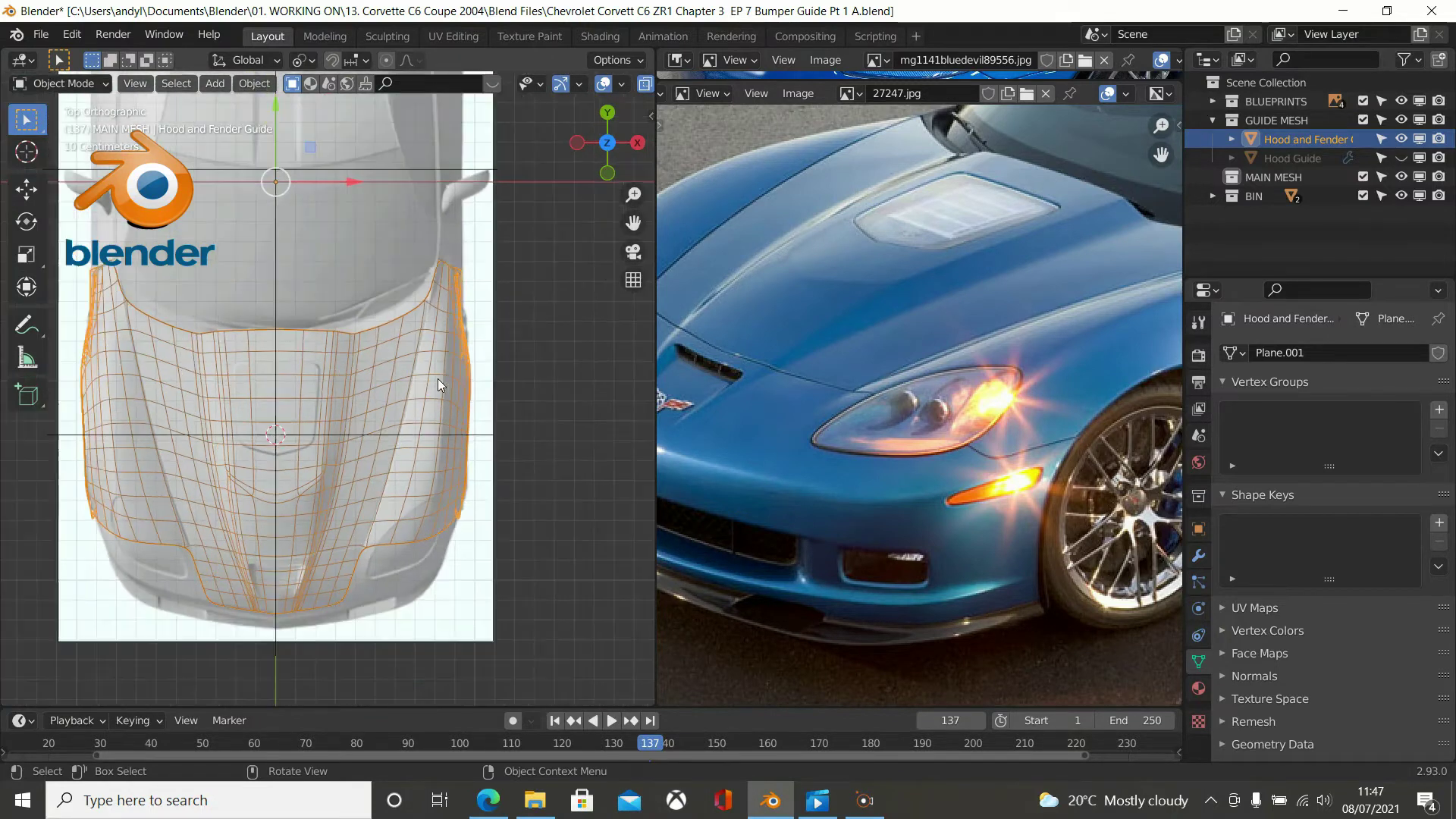
scroll(435, 304, "up", 1)
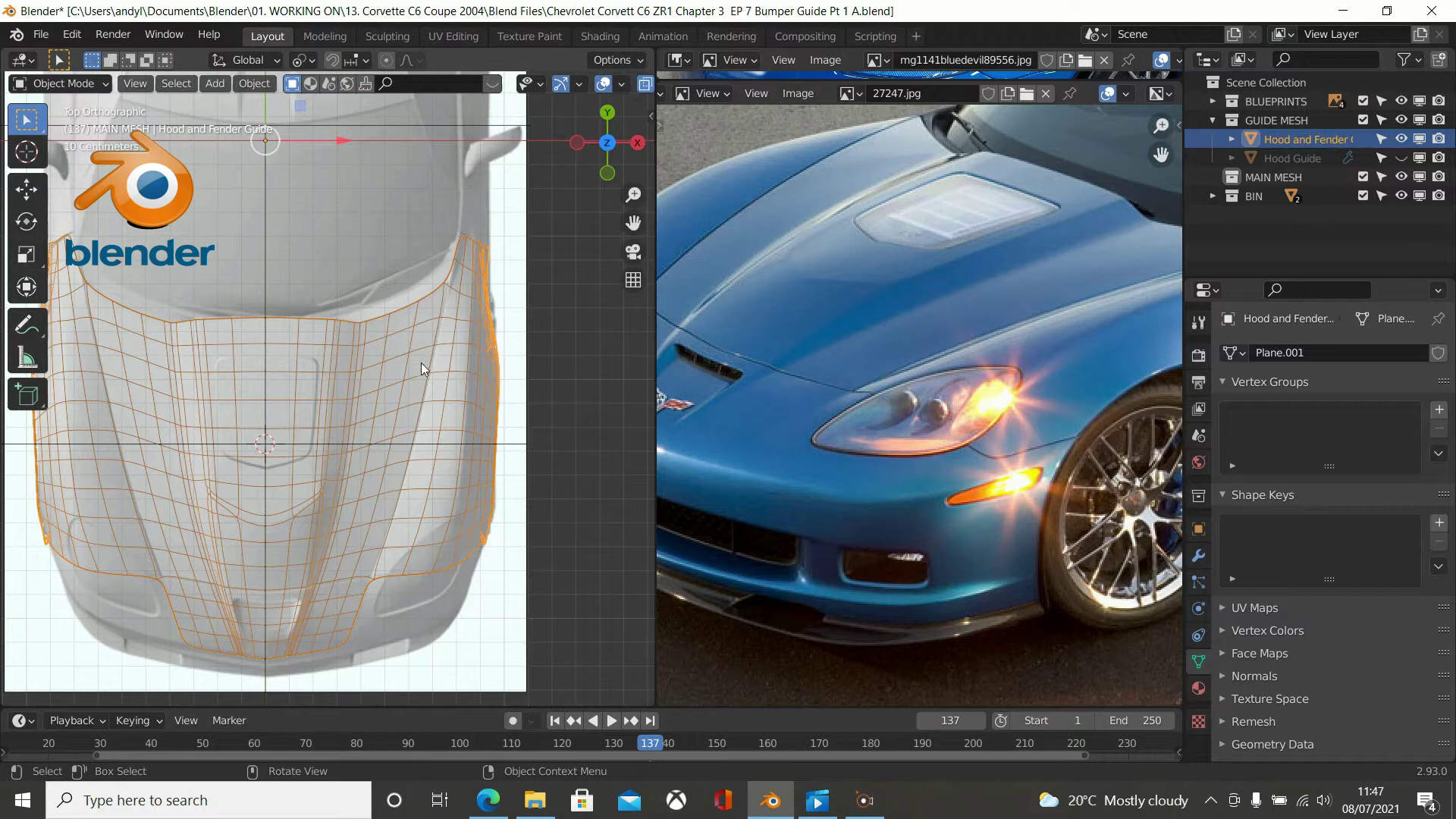
Select the lengthwise edge loop along the inner fender in Edit Mode and inspect it in perspective with solid shading.
key("Tab")
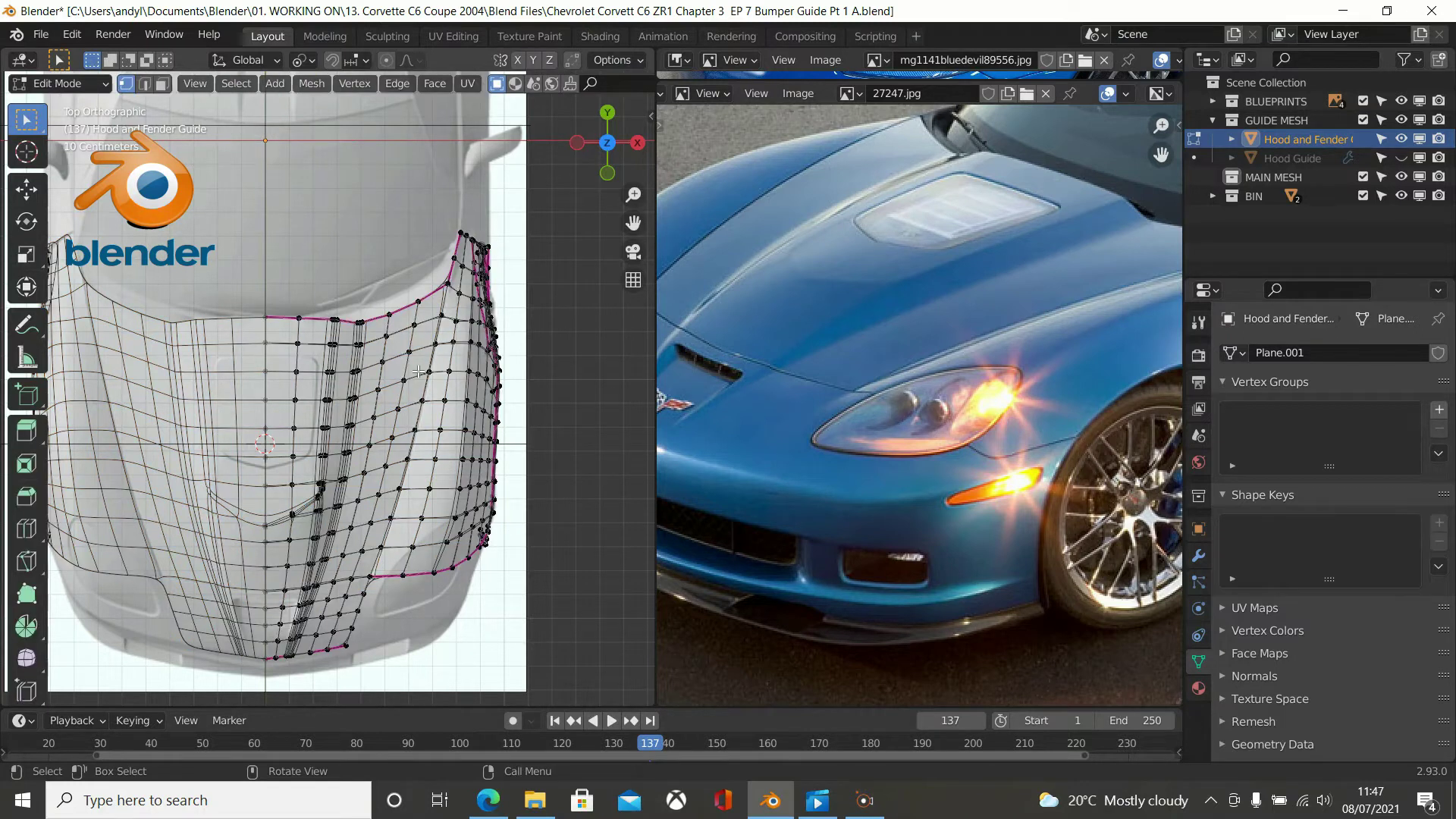
left_click(424, 379, "alt")
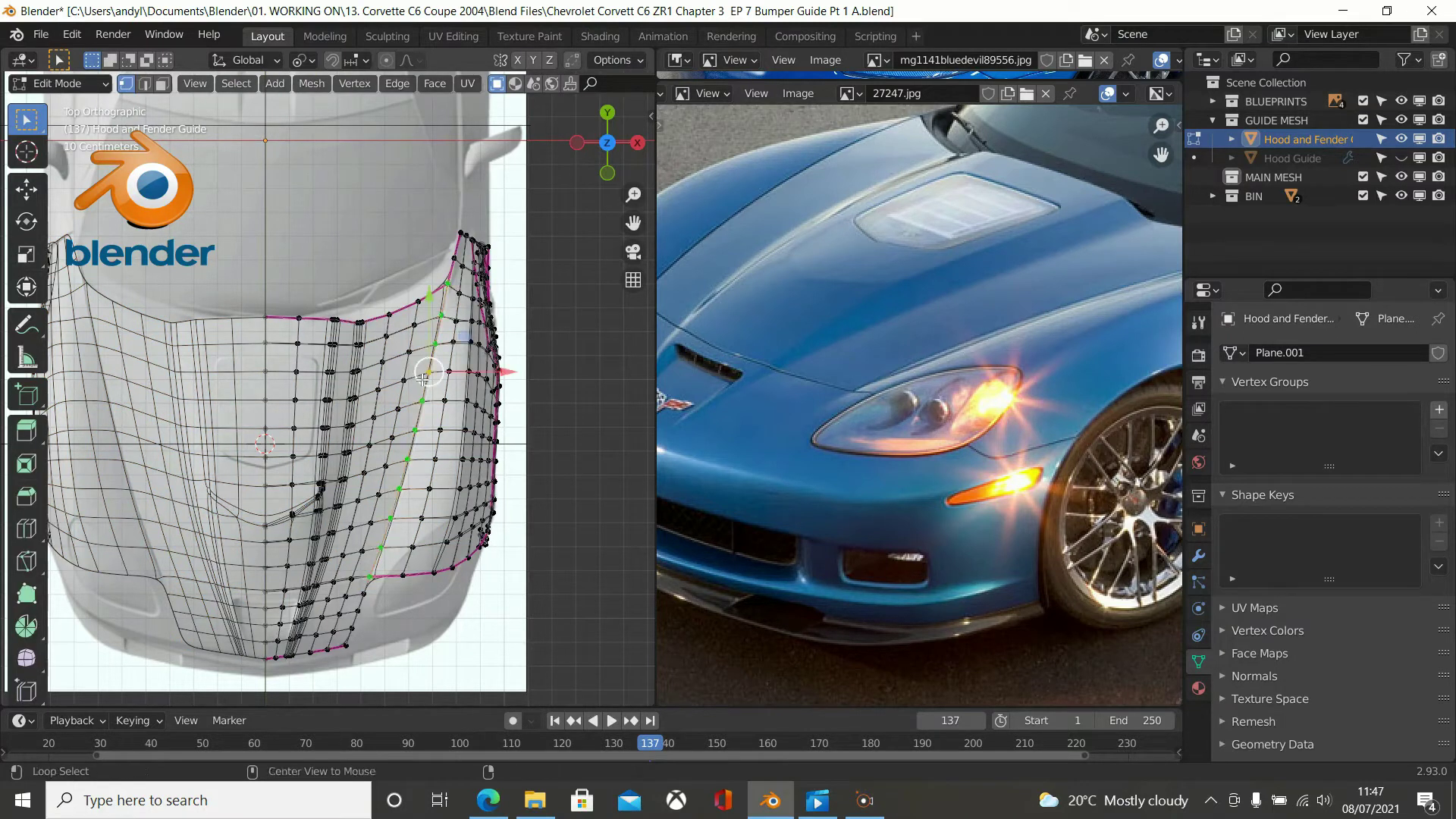
key("z")
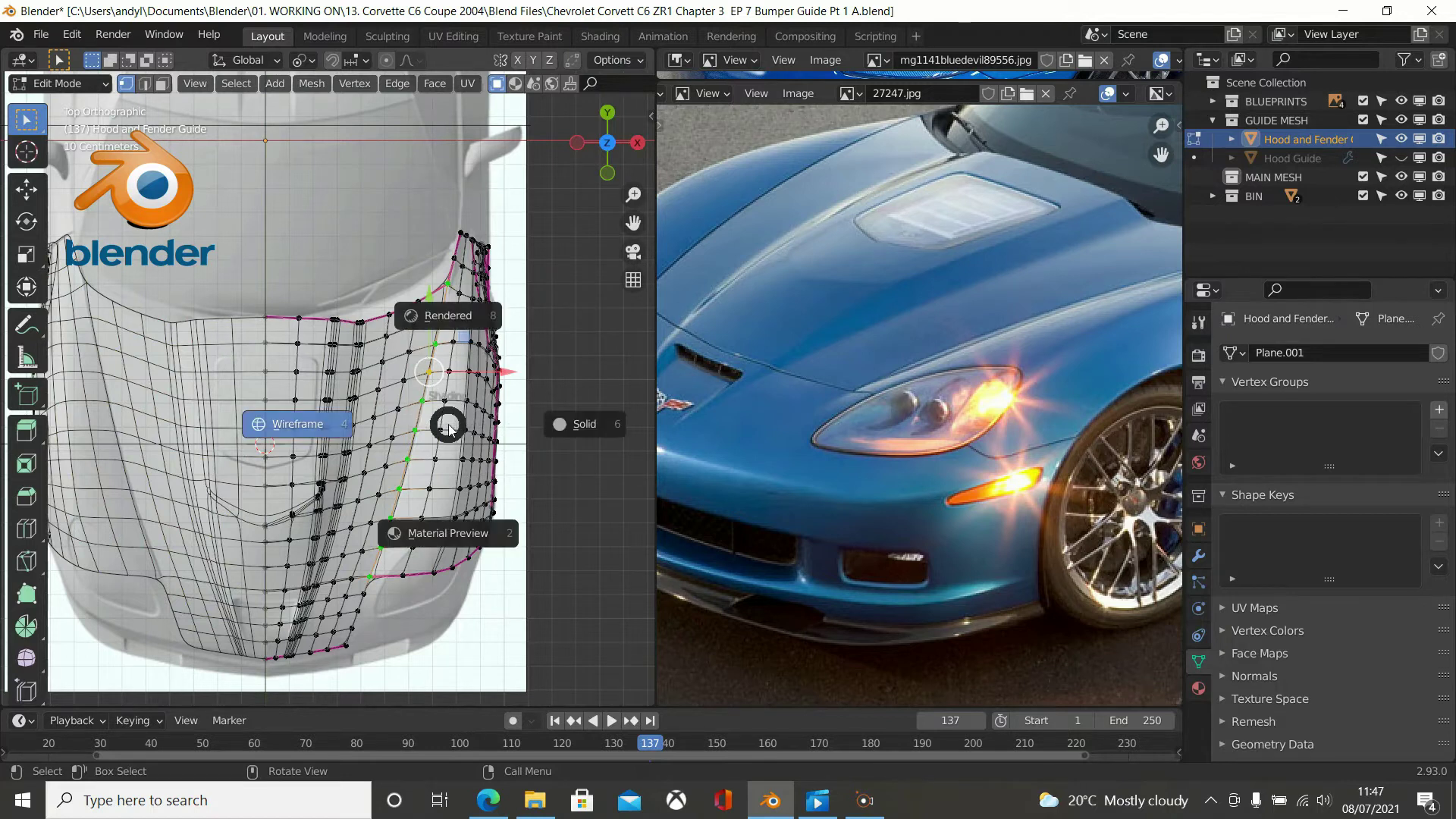
left_click(571, 423)
middle_click_drag(498, 432, 419, 347)
middle_click_drag(421, 349, 327, 364)
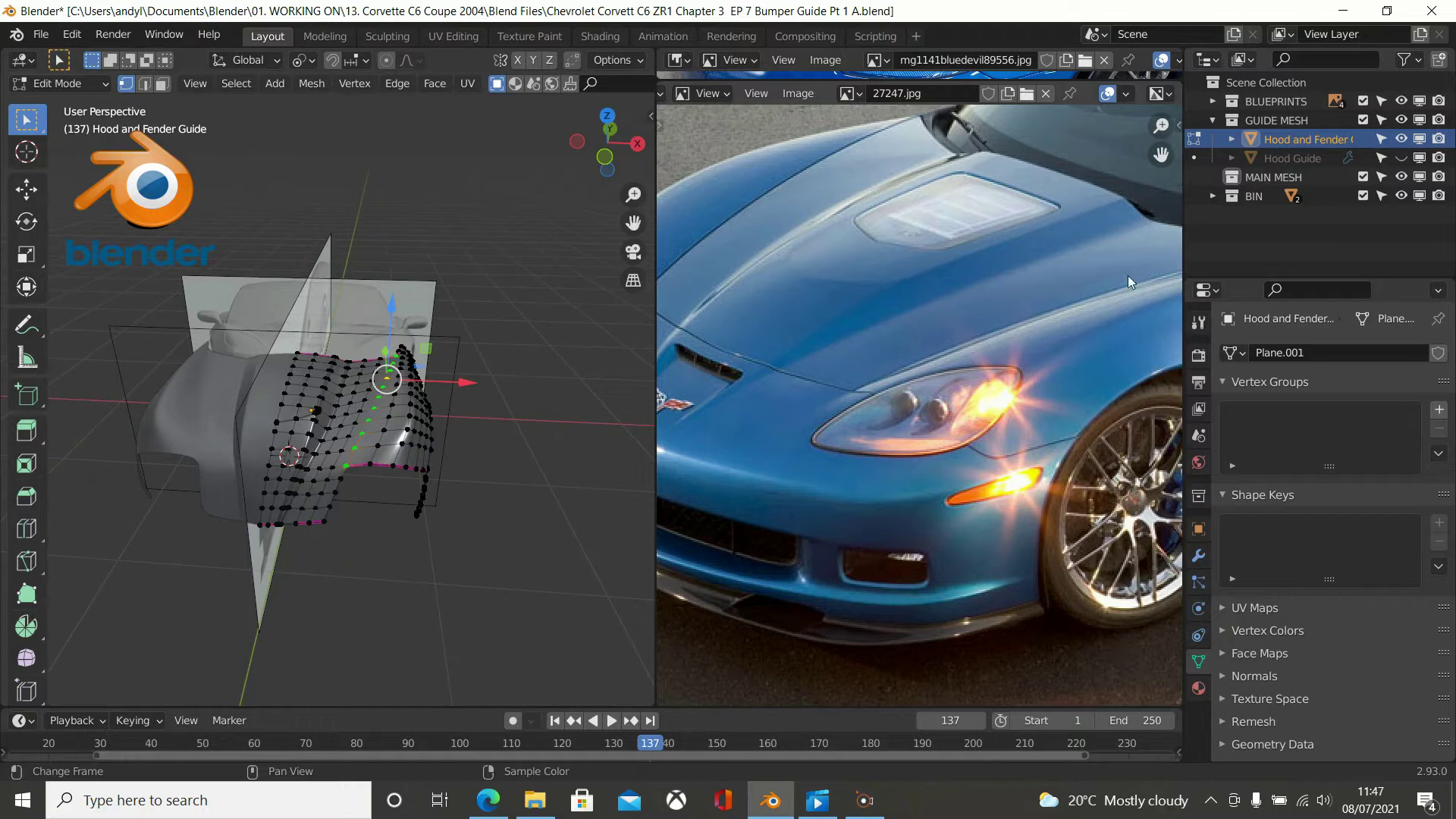
scroll(379, 473, "up", 2)
scroll(379, 473, "up", 1)
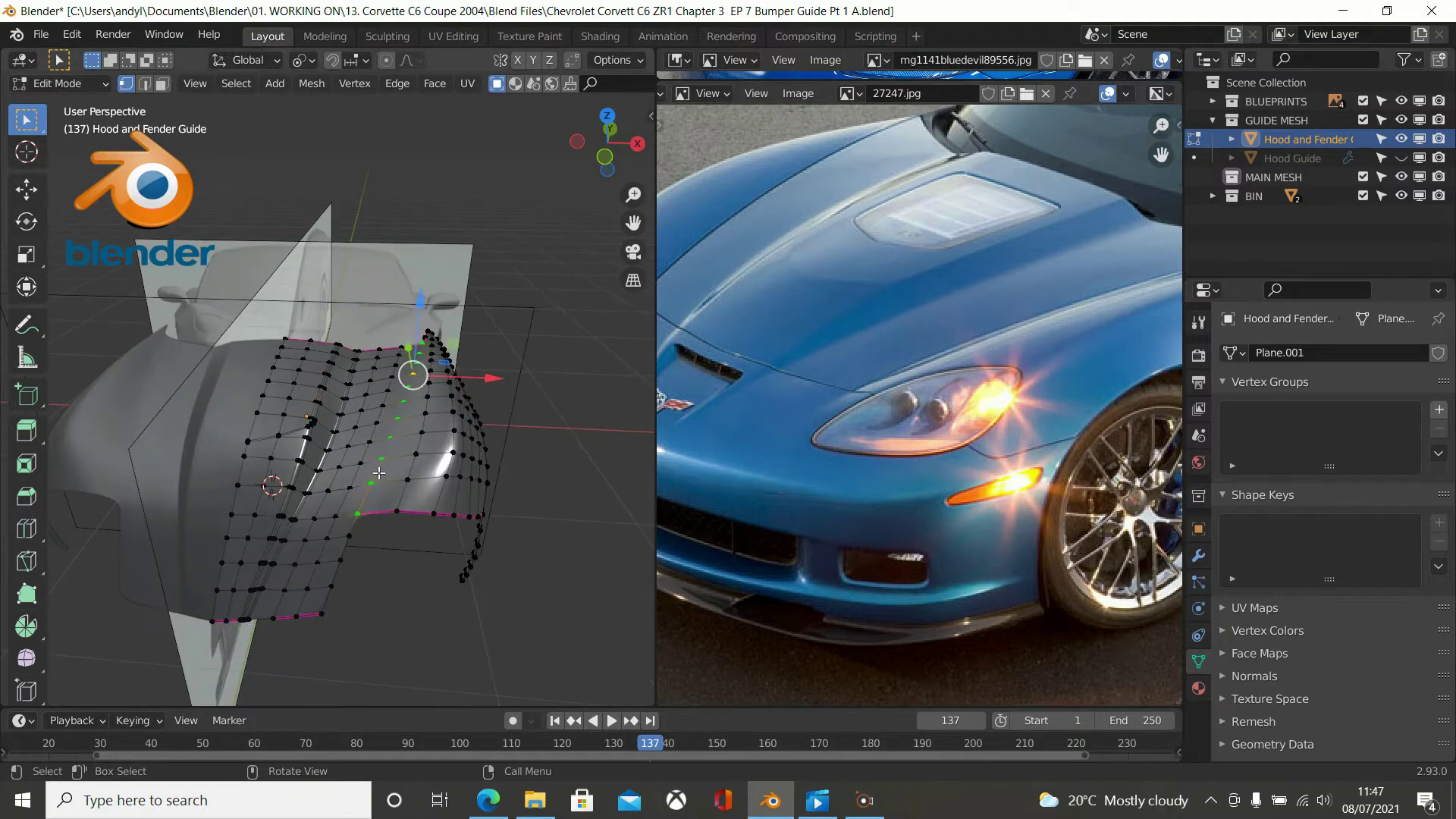
scroll(379, 473, "down", 1)
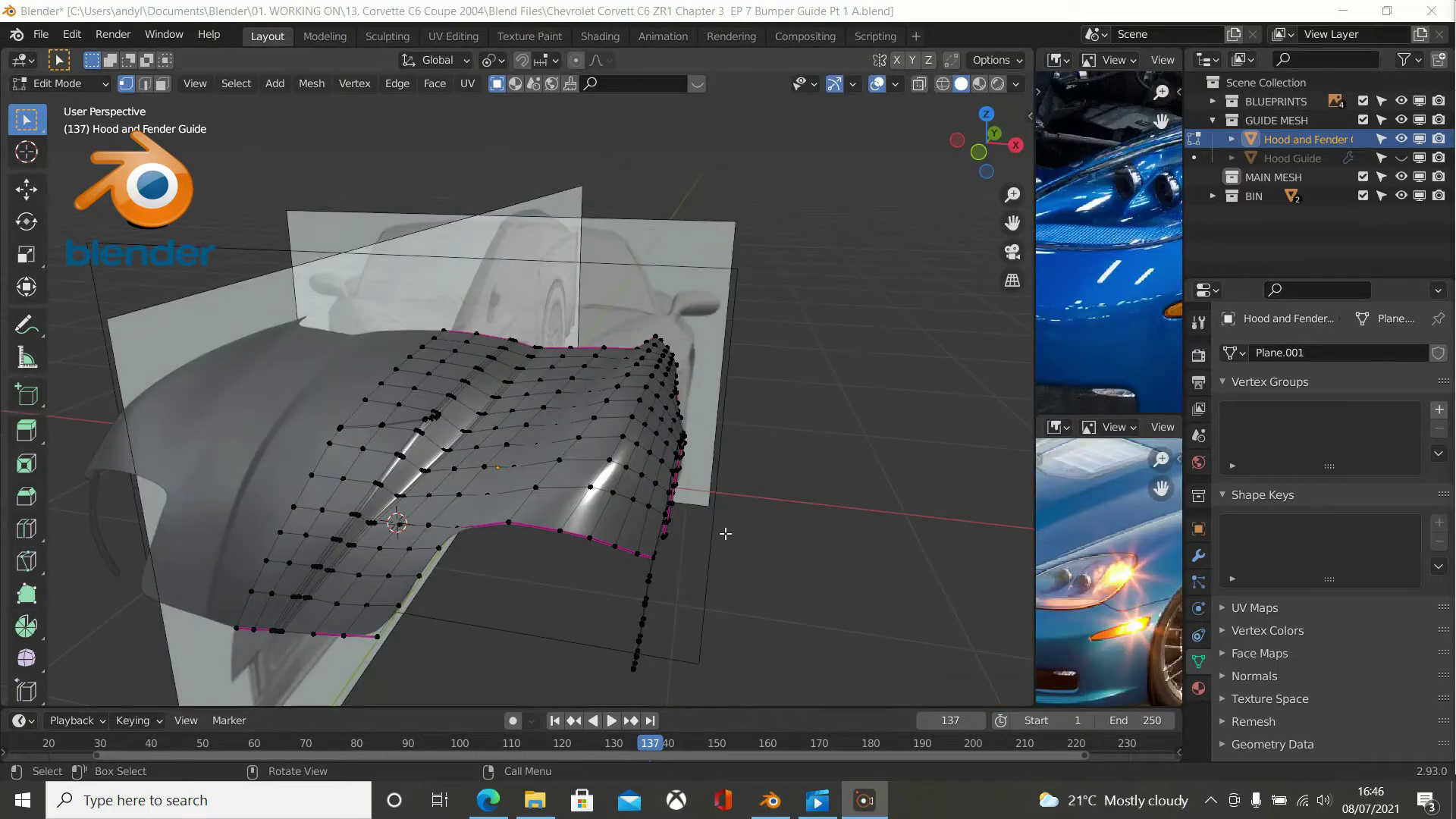
Select the fender's front edge path from the hood side to the wheel arch and set its Mean Crease to 0.
scroll(724, 527, "up", 1)
scroll(721, 520, "down", 1)
middle_click_drag(721, 521, 635, 500)
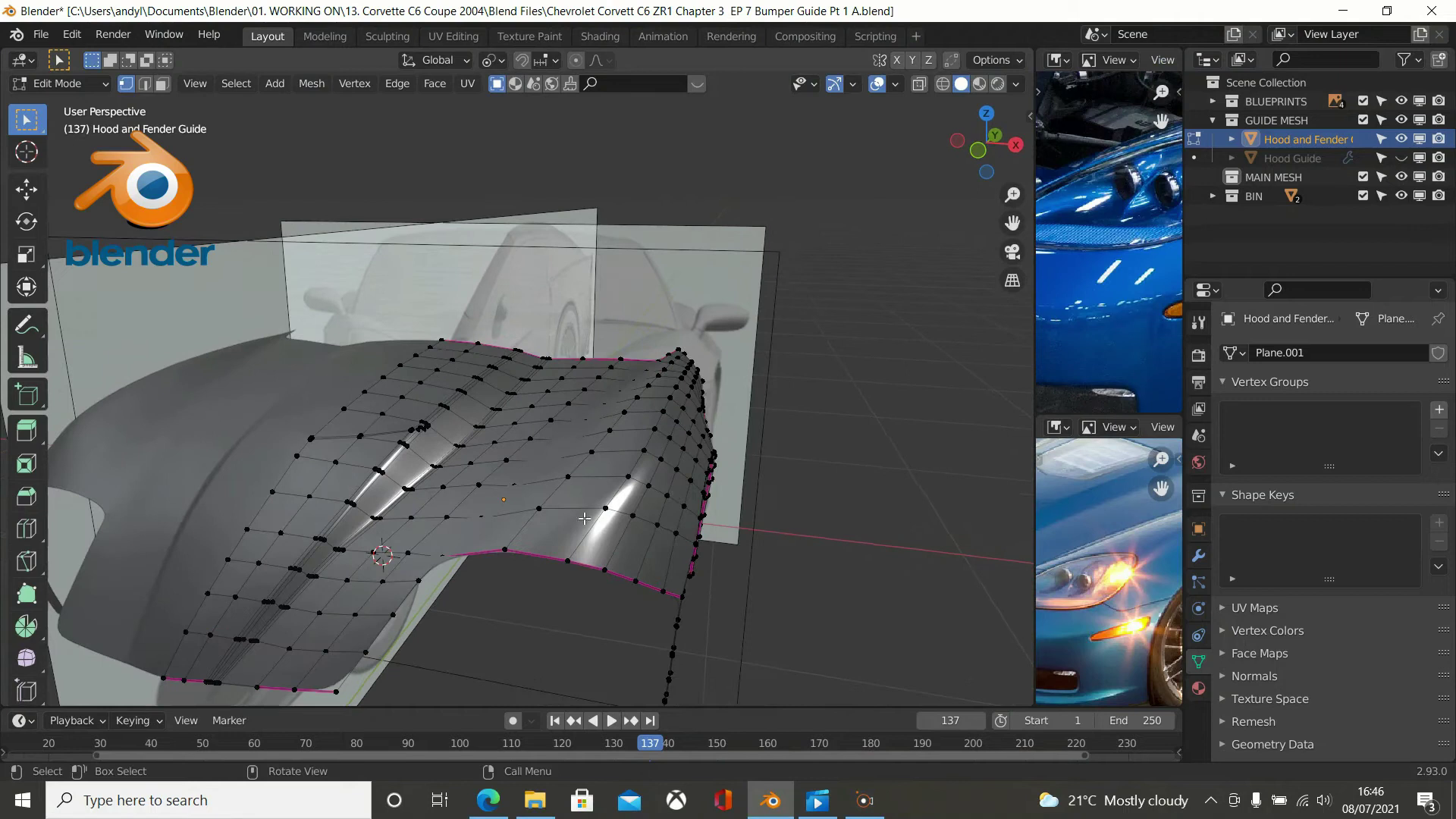
left_click(451, 558)
middle_click_drag(592, 571, 598, 528)
left_click(616, 577, "shift")
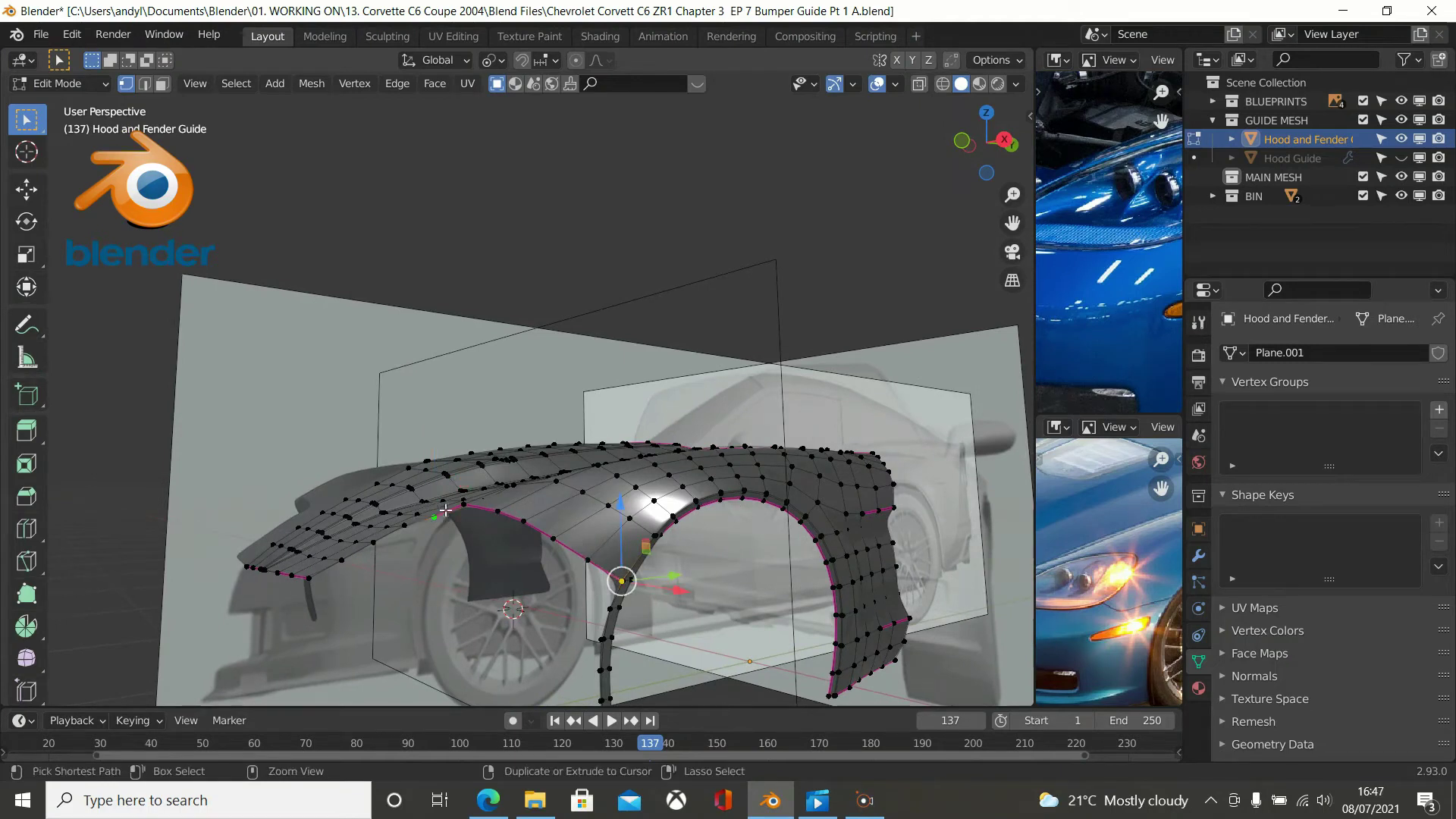
left_click(619, 581, "ctrl")
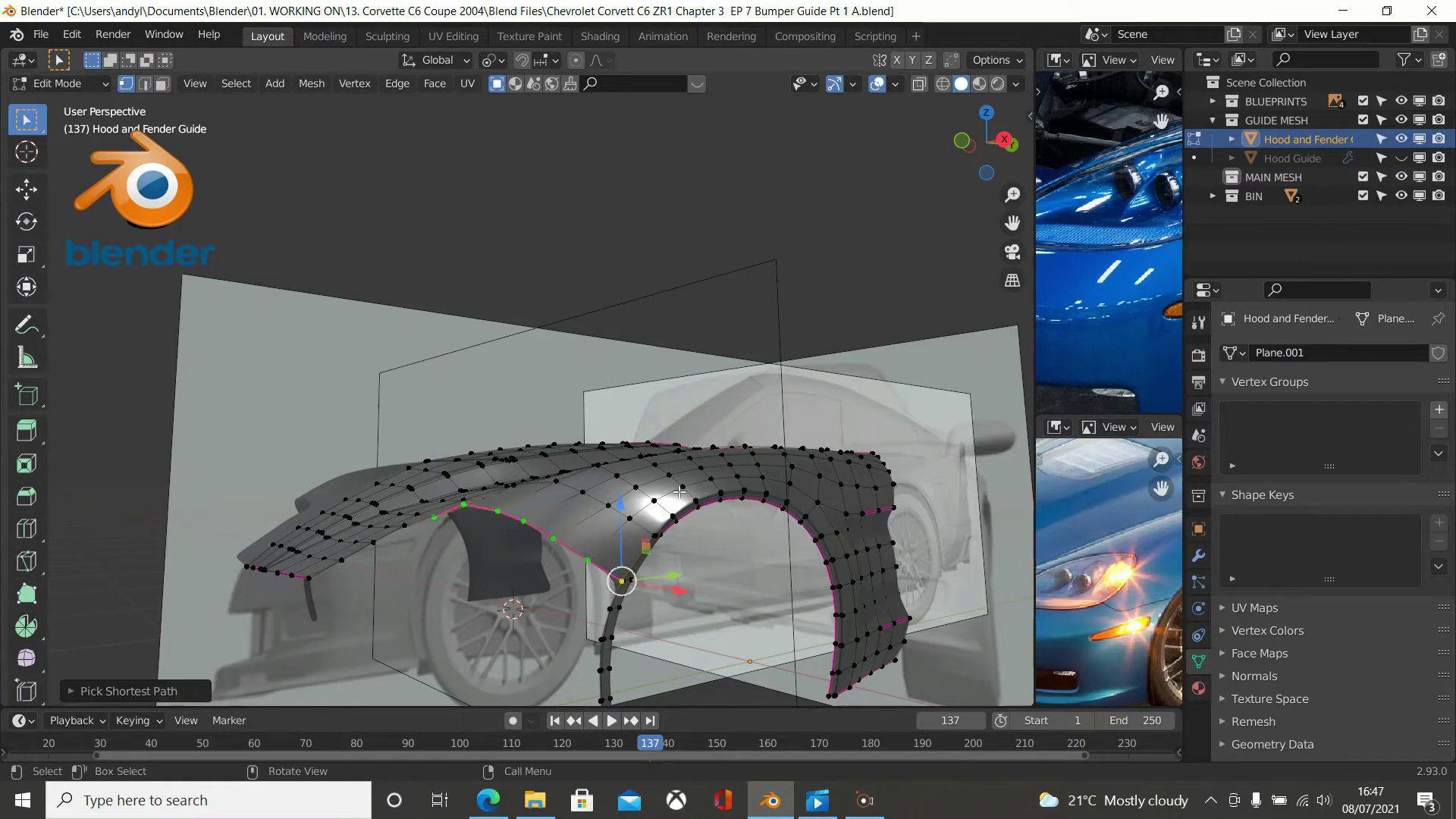
key("n")
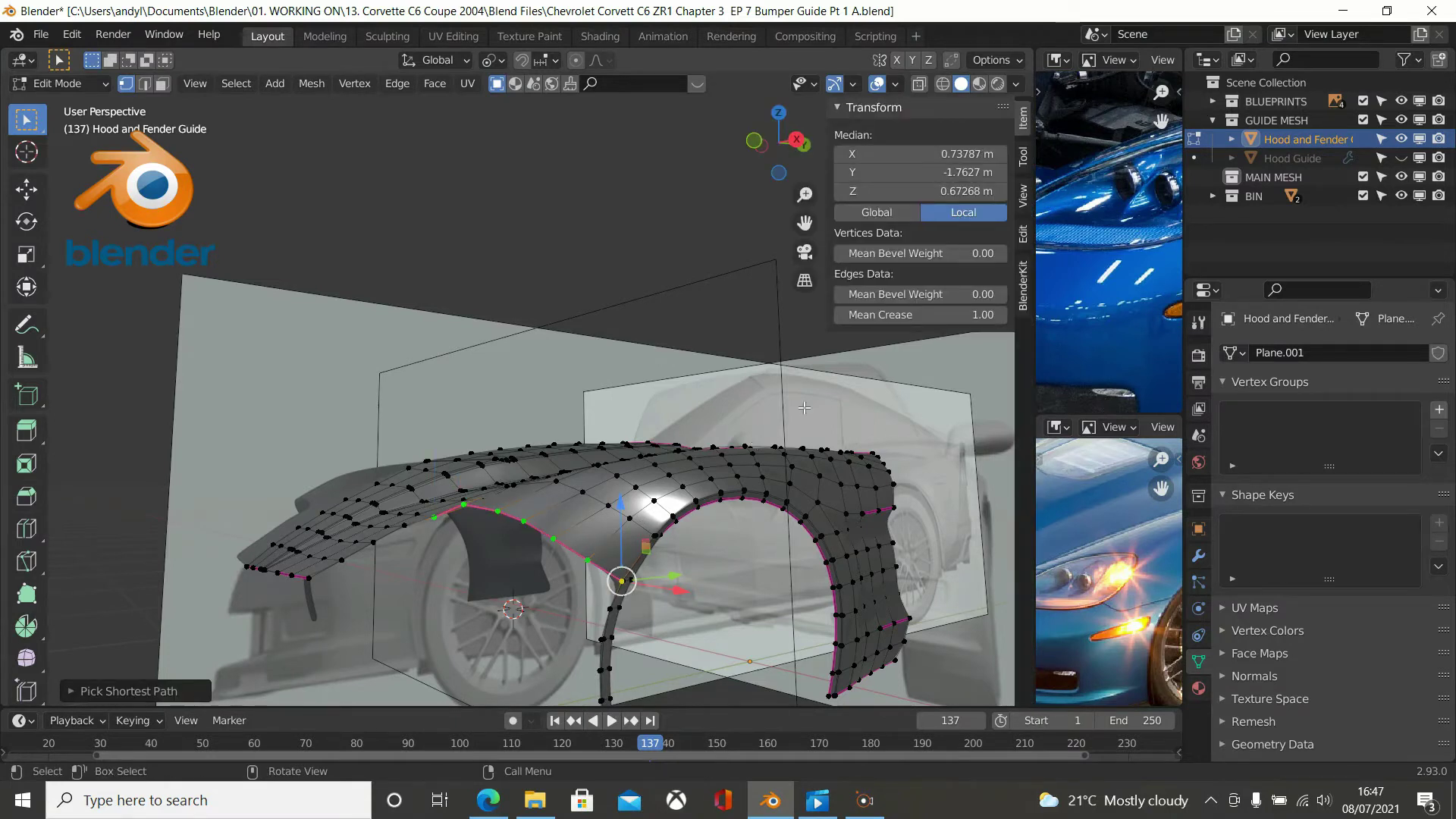
left_click(929, 314)
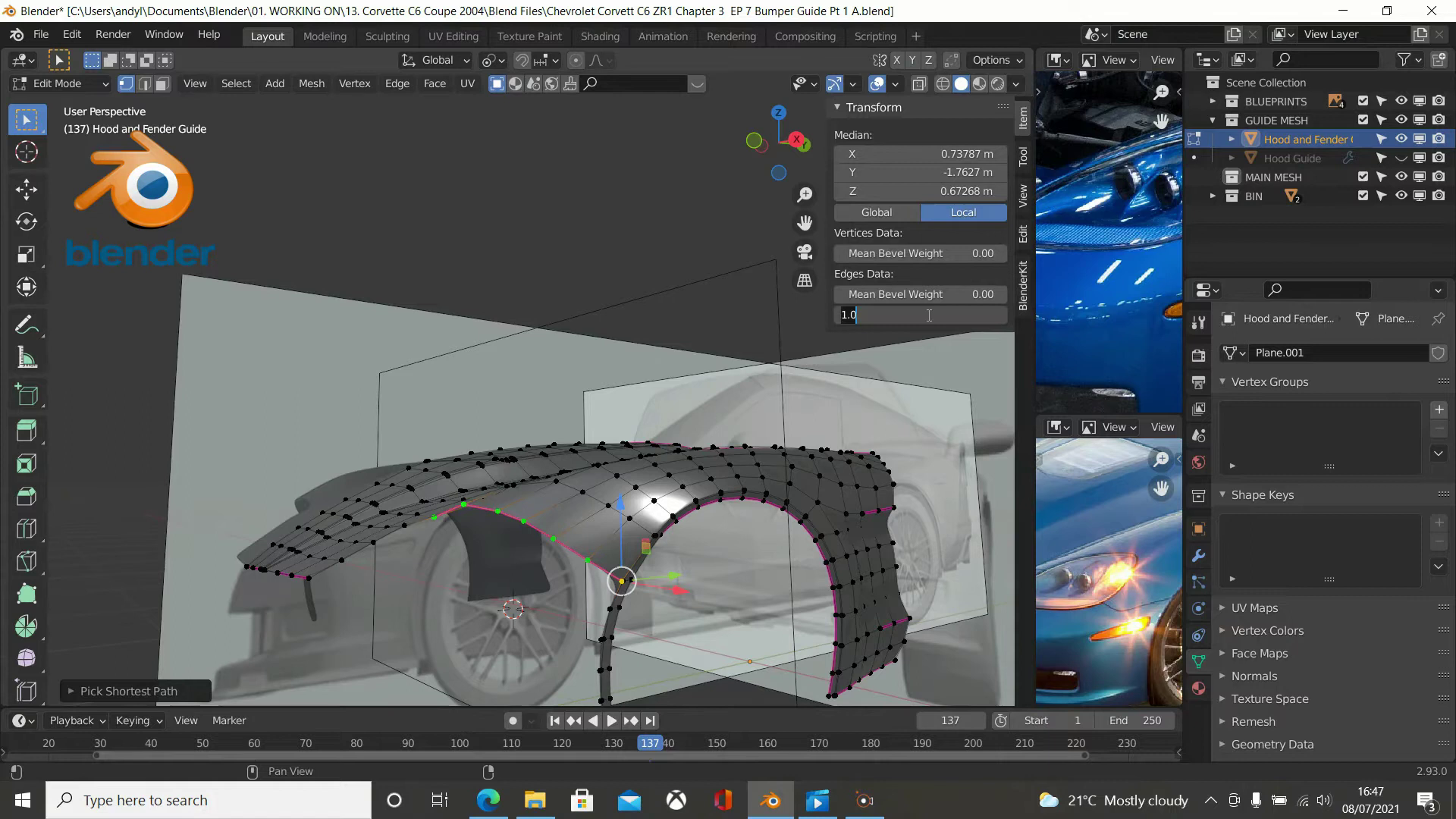
key("Escape")
middle_click_drag(816, 391, 749, 414)
Select the front edge loop across the nose and set its Mean Crease to 0.
middle_click_drag(301, 523, 441, 477)
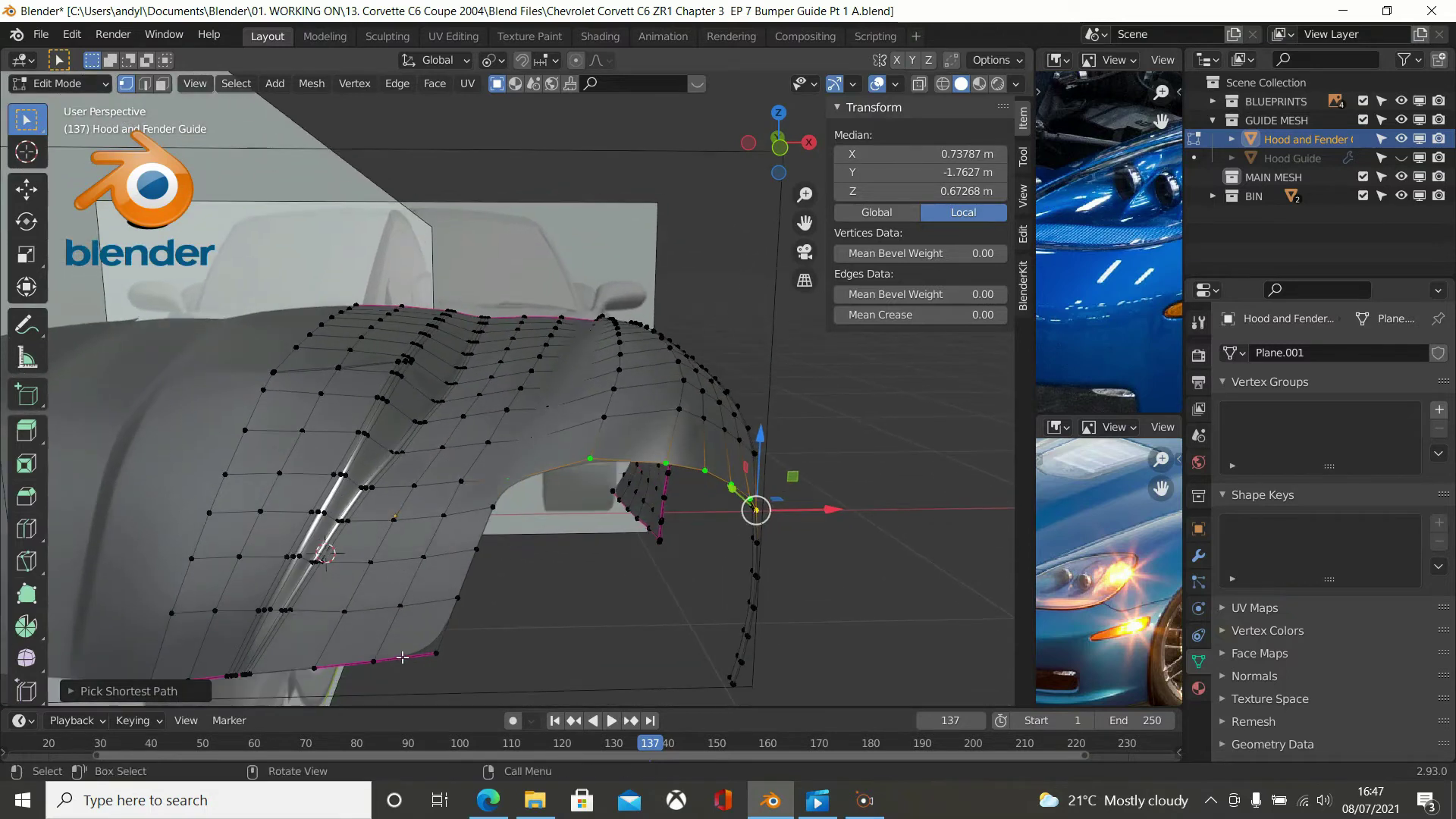
left_click(403, 656, "alt")
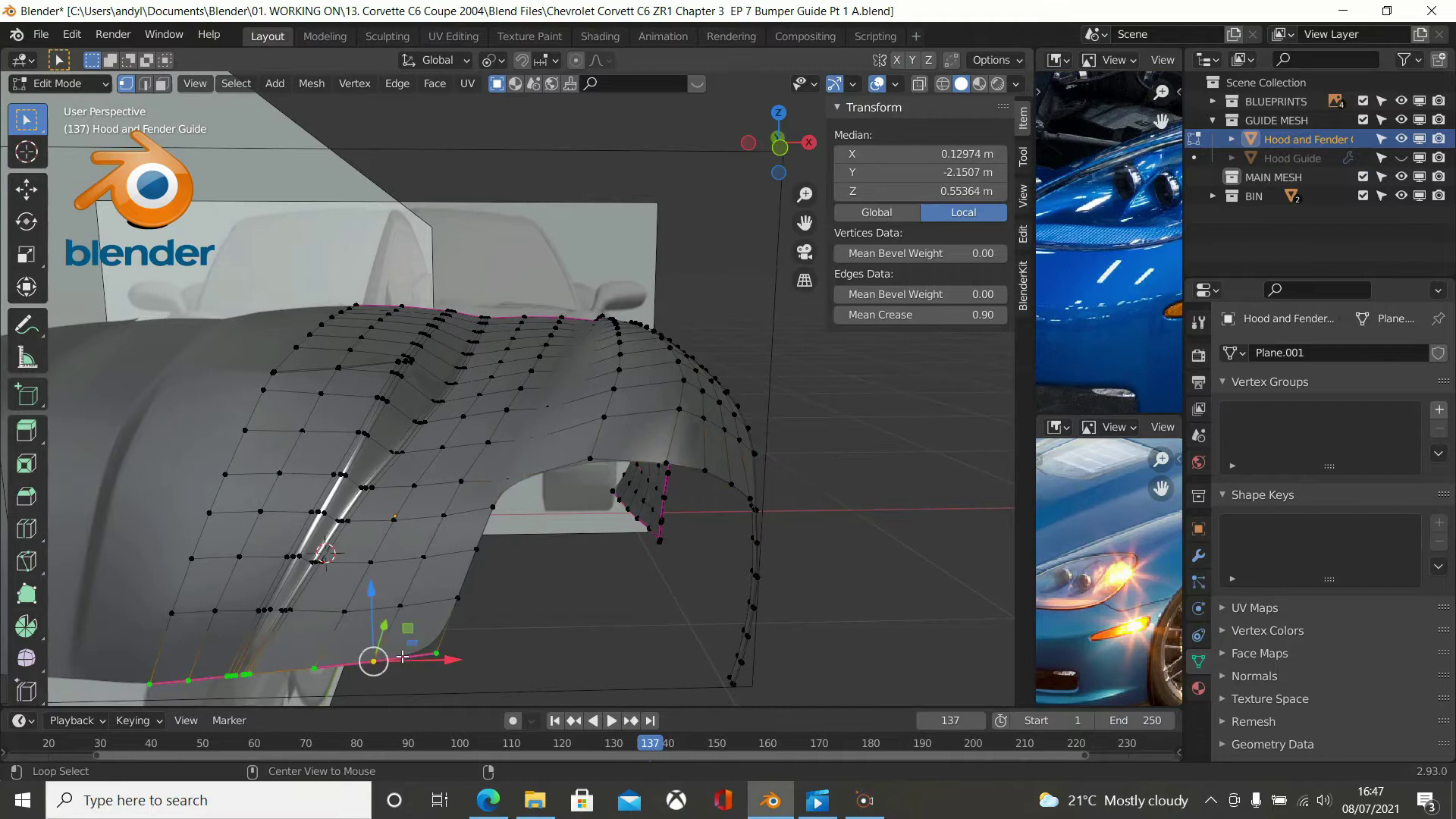
scroll(598, 525, "down", 2)
left_click(916, 315)
type("0")
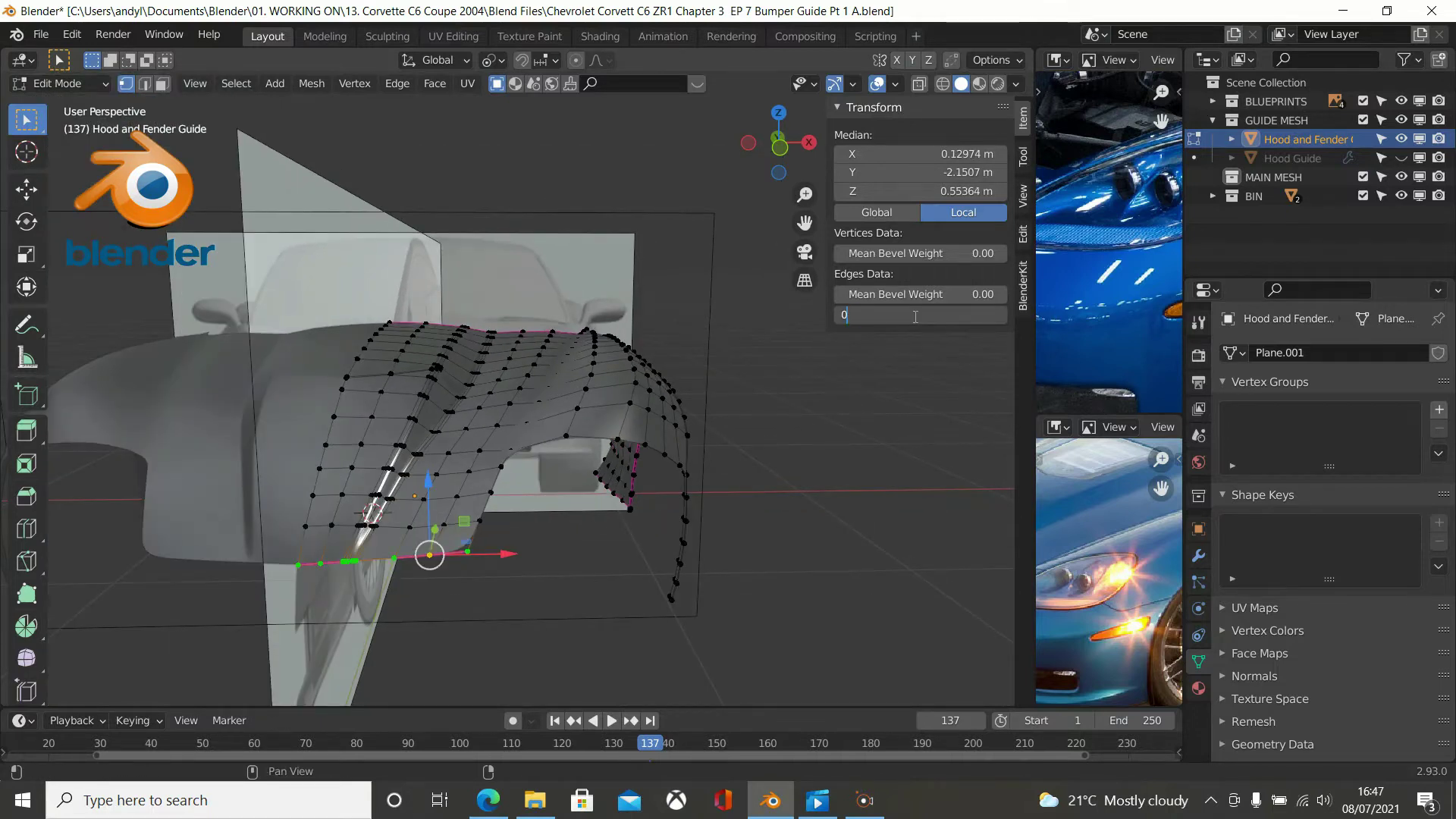
key("Return")
middle_click_drag(762, 453, 723, 528)
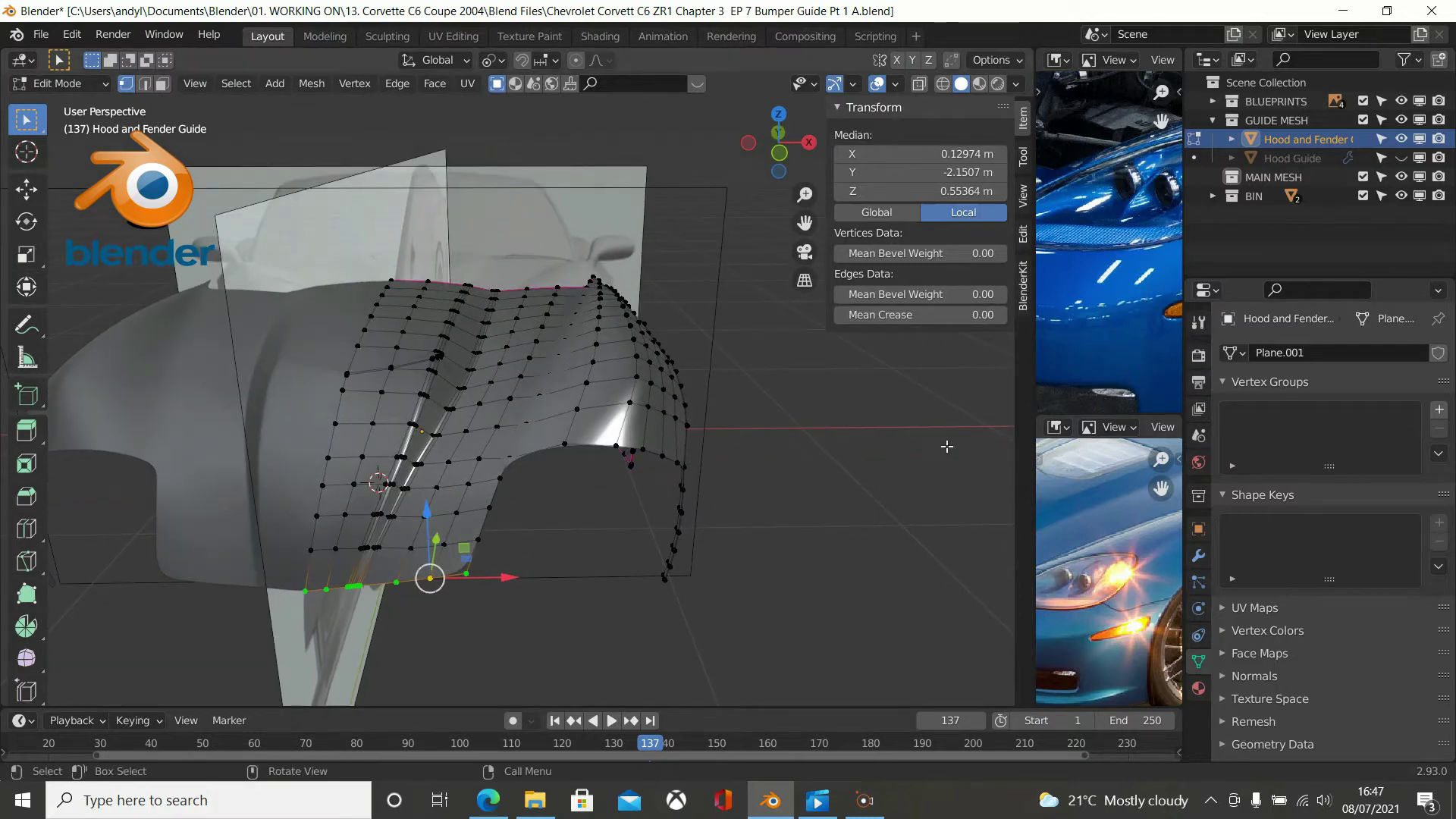
key("n")
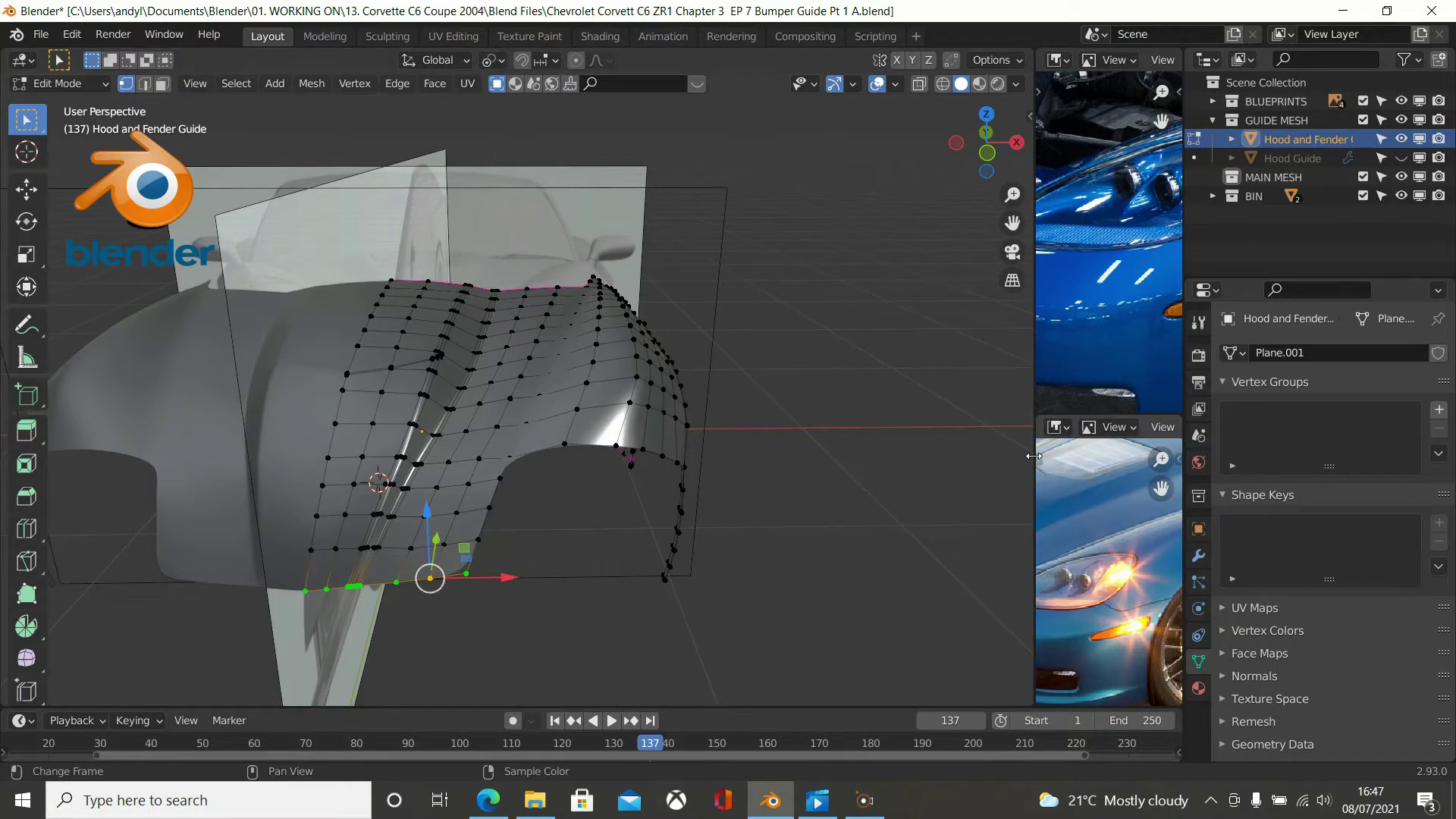
Widen the reference photo area and examine the nose and badge creases up close in mg1141bluedevil89556.jpg.
left_click_drag(1034, 456, 673, 455)
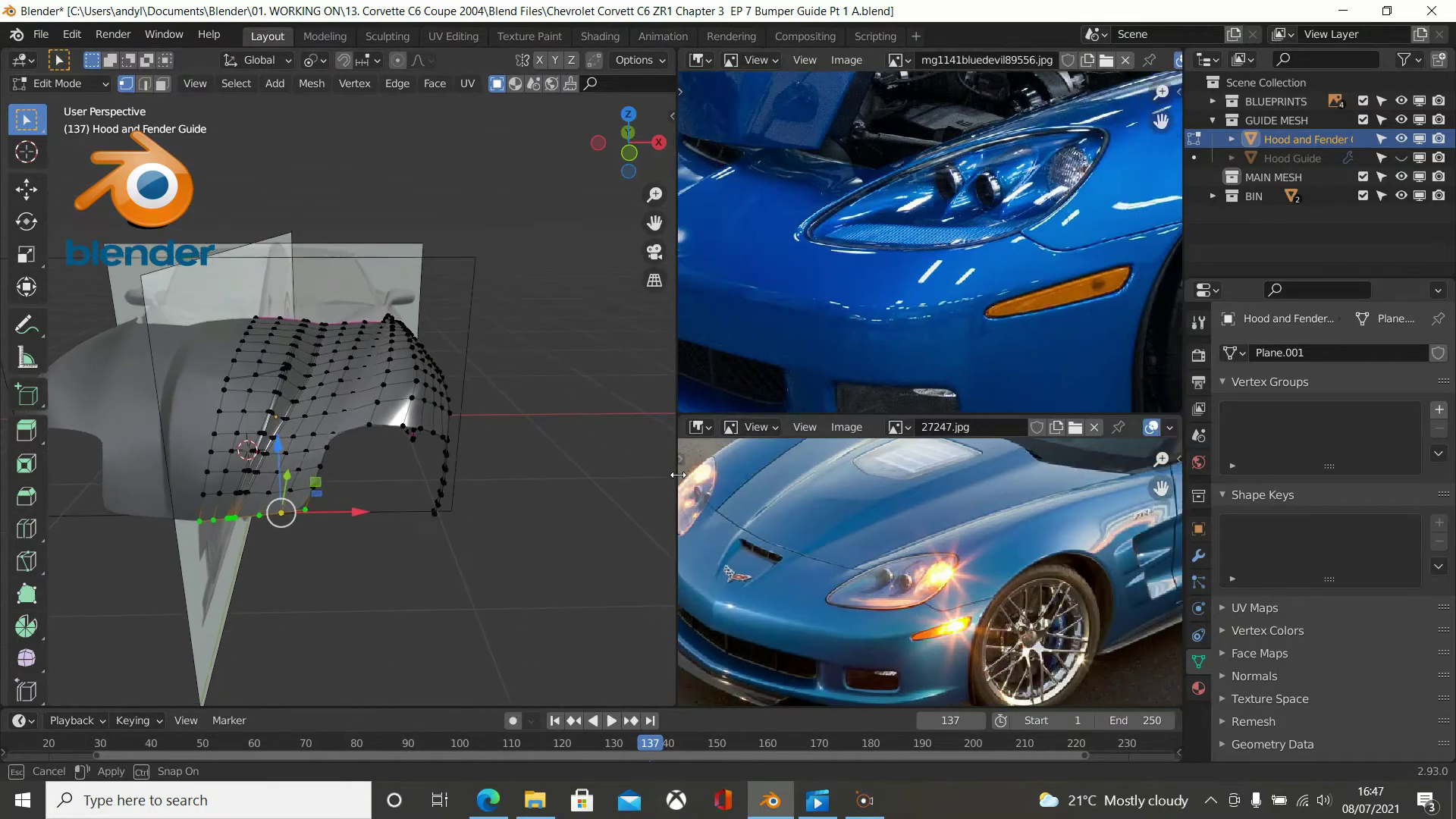
middle_click_drag(918, 311, 1127, 322)
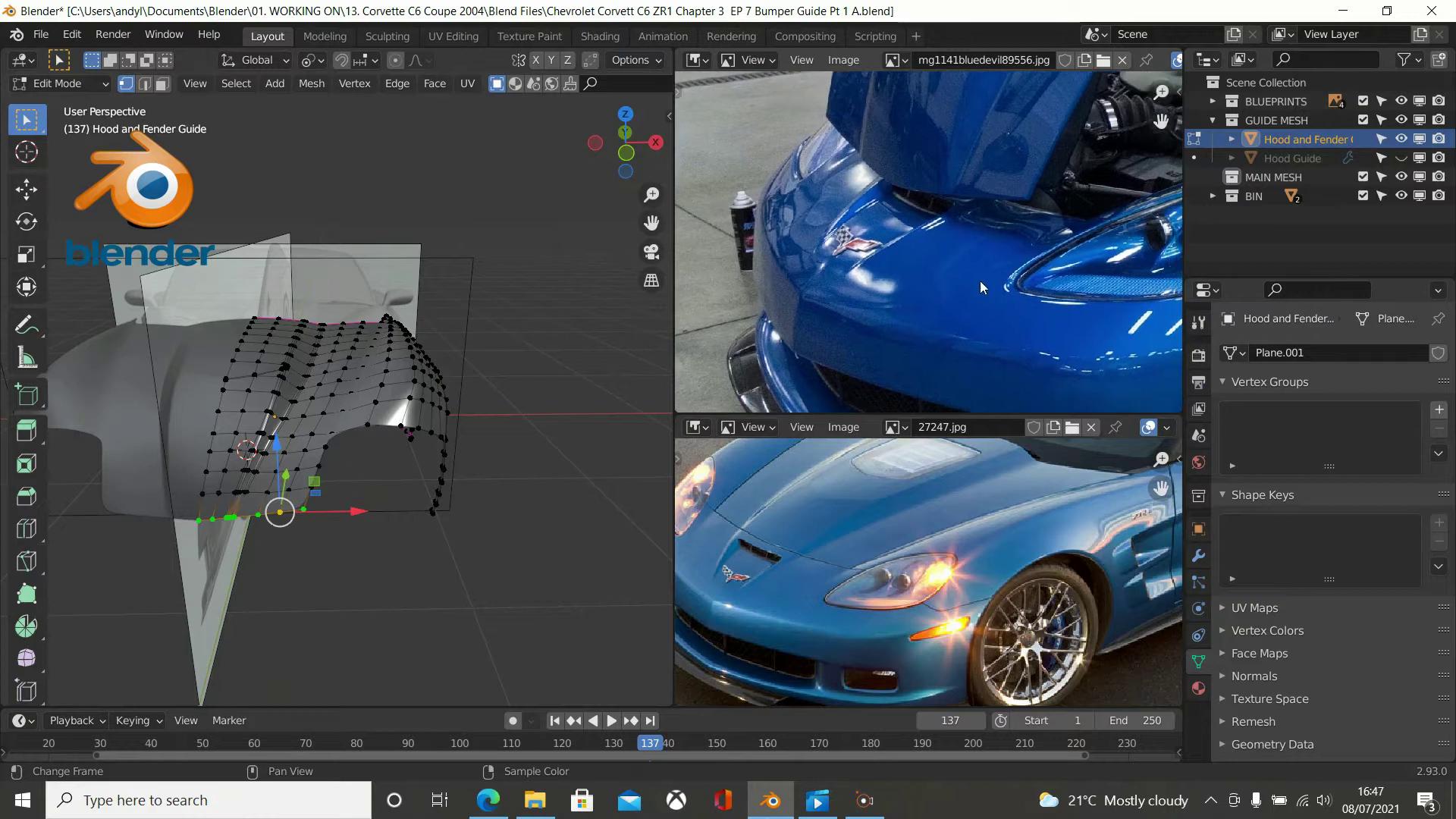
scroll(980, 280, "up", 3)
middle_click_drag(822, 299, 973, 255)
scroll(877, 262, "up", 2)
middle_click_drag(876, 264, 973, 240)
scroll(973, 241, "down", 1)
scroll(973, 240, "down", 2)
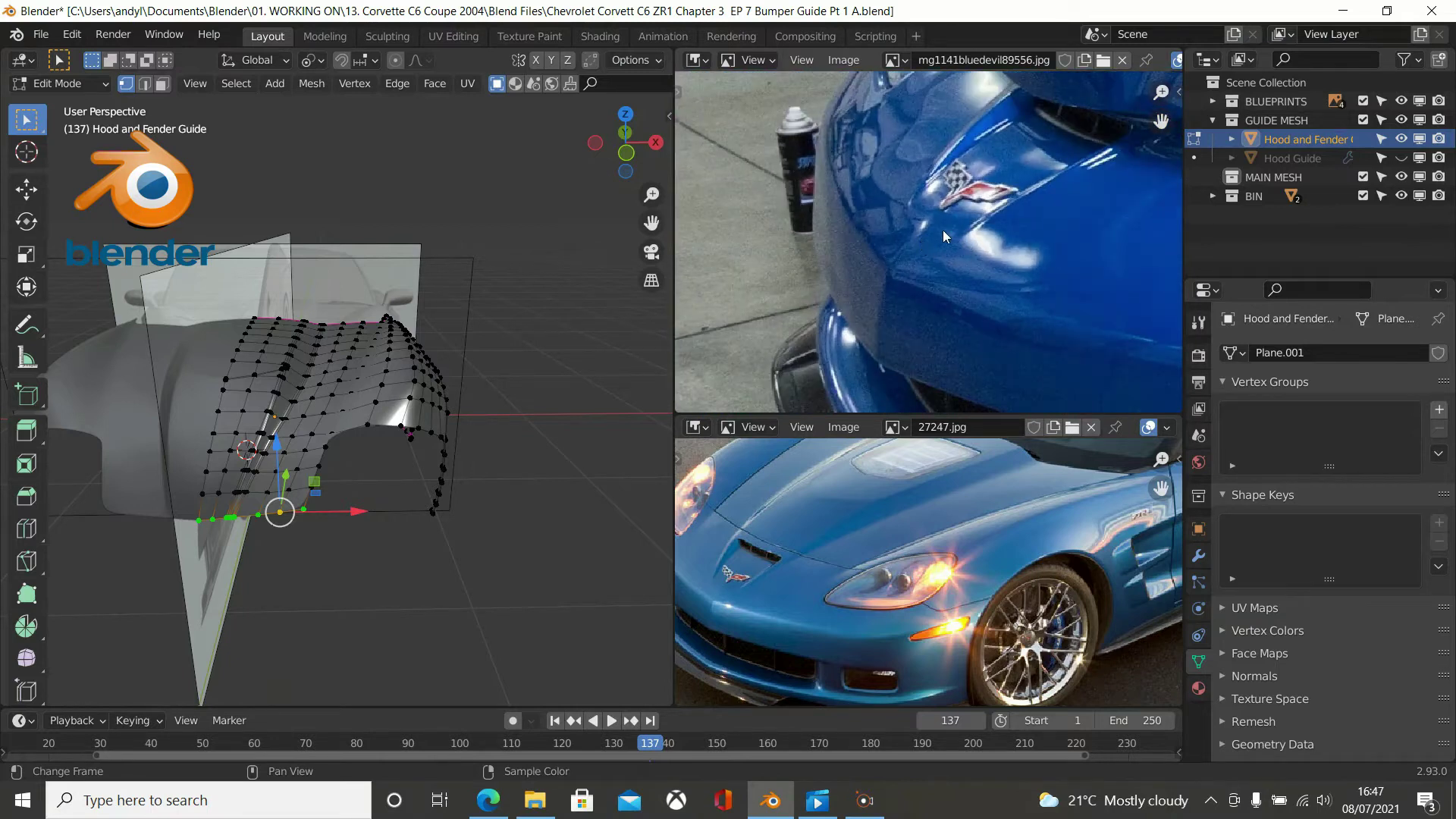
scroll(982, 228, "up", 1)
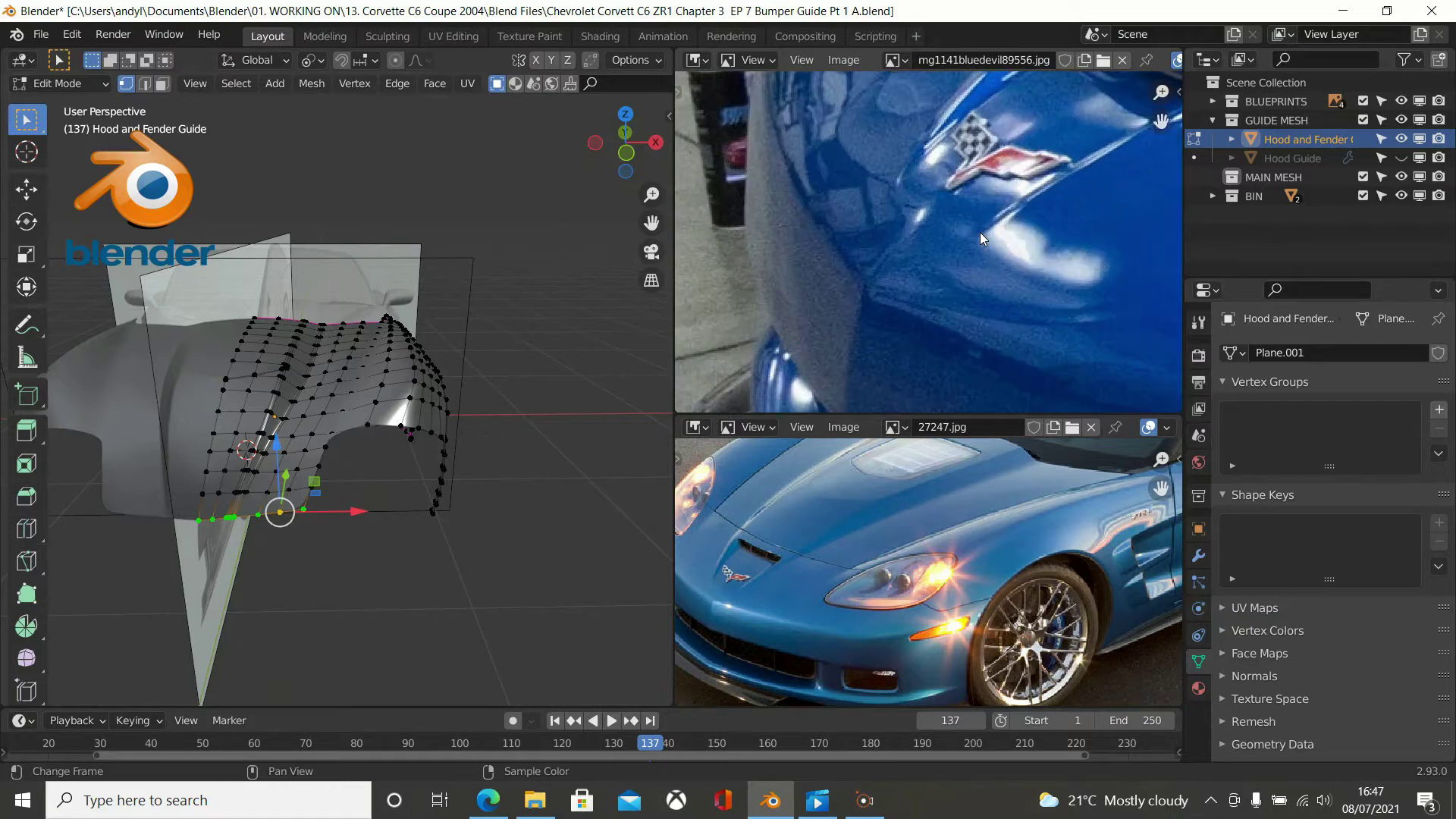
scroll(956, 230, "up", 1)
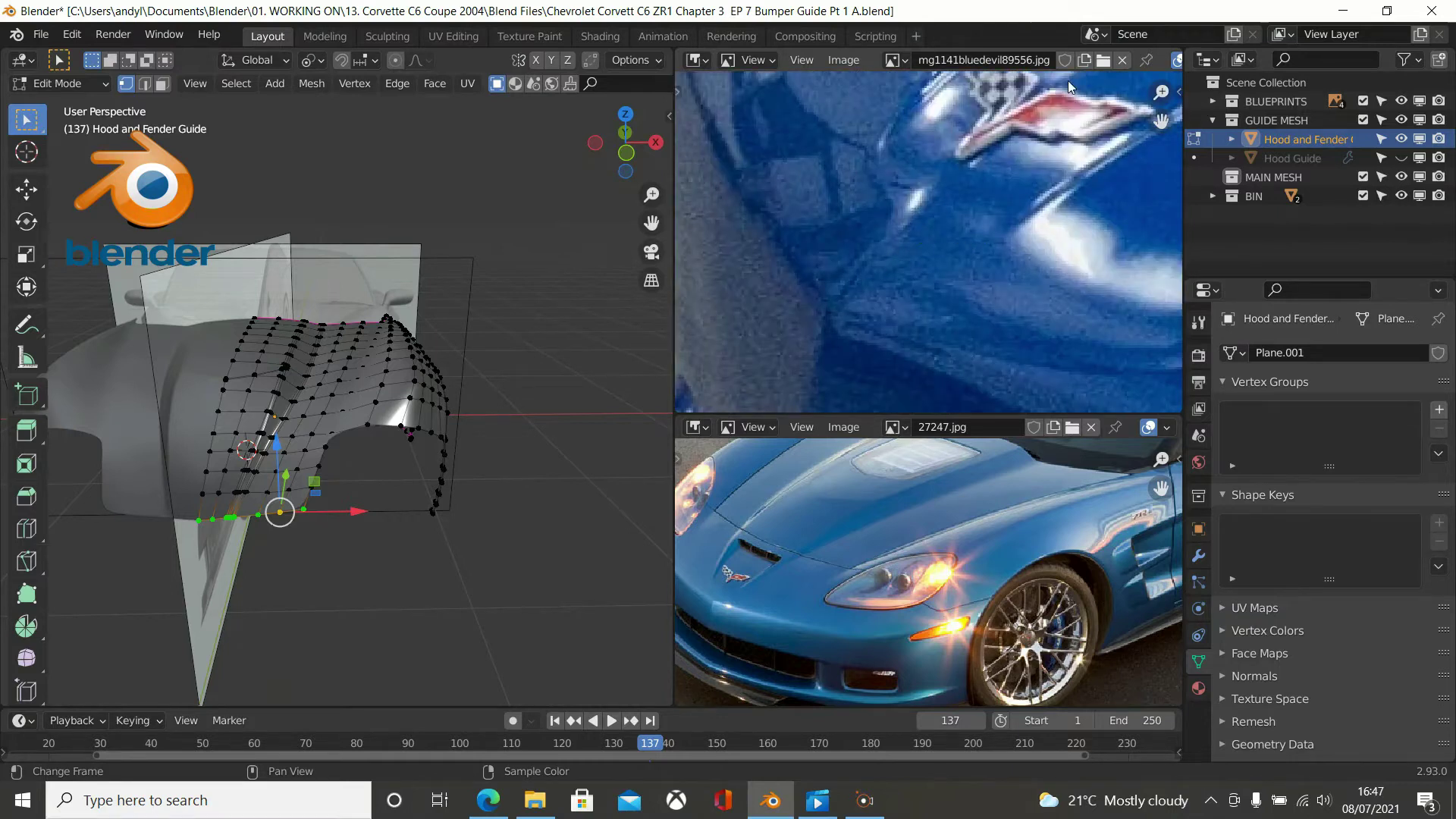
scroll(1000, 155, "down", 2)
scroll(995, 158, "down", 1)
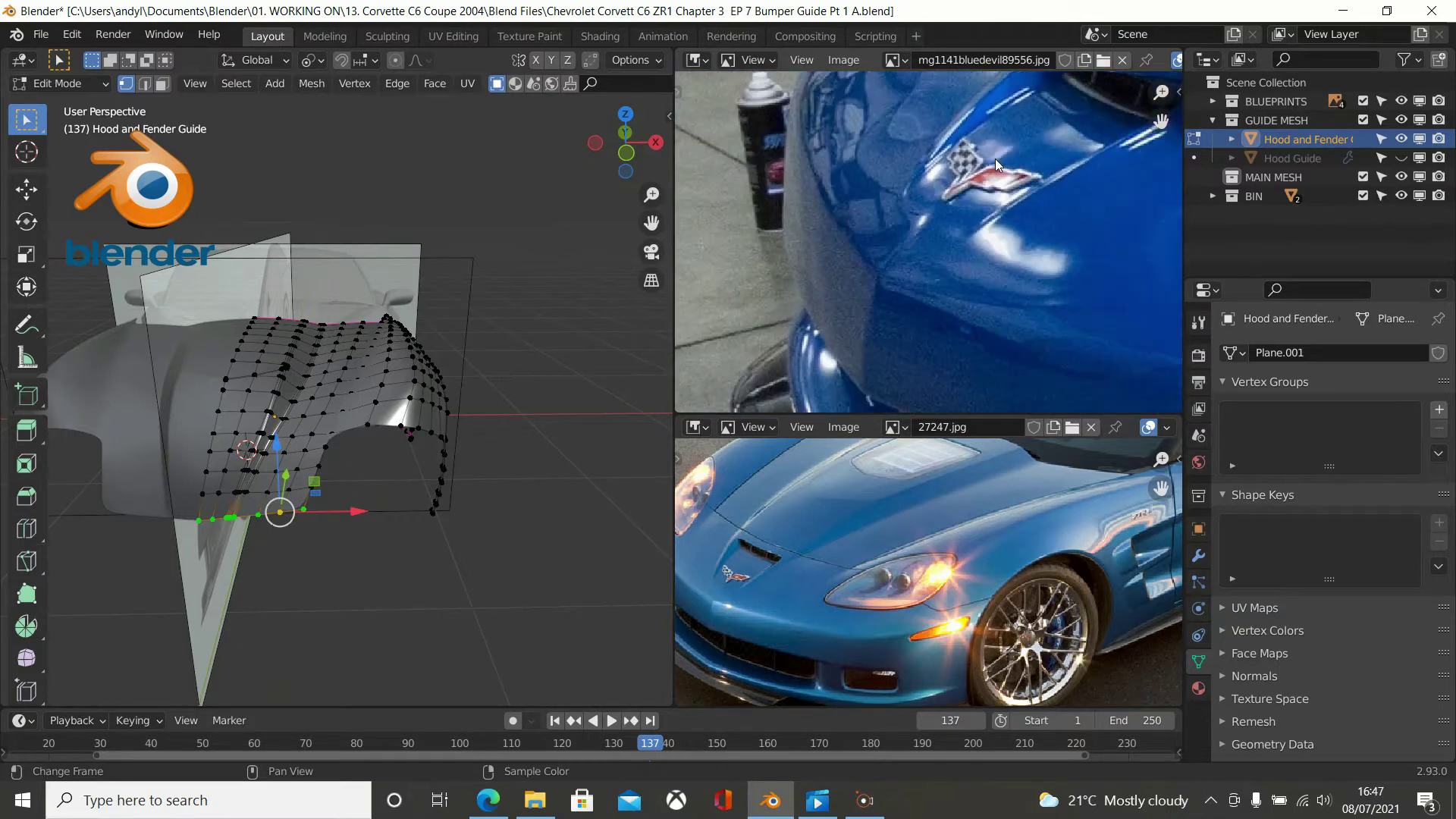
scroll(995, 158, "down", 1)
scroll(1033, 136, "down", 2)
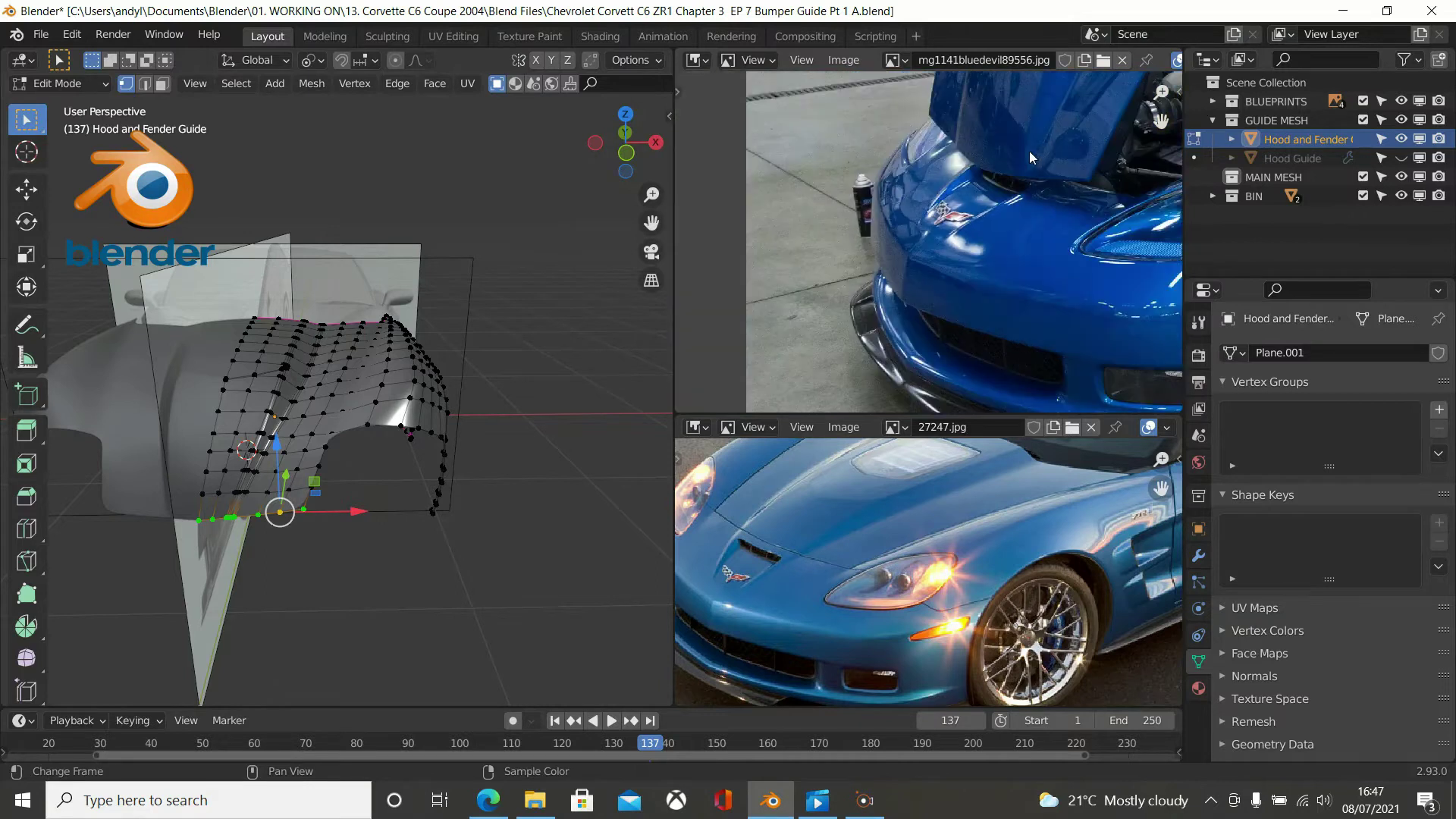
Enlarge the 27247.jpg area over the upper photo and examine how the hood ridges fade into the nose below the badge.
left_click(799, 429)
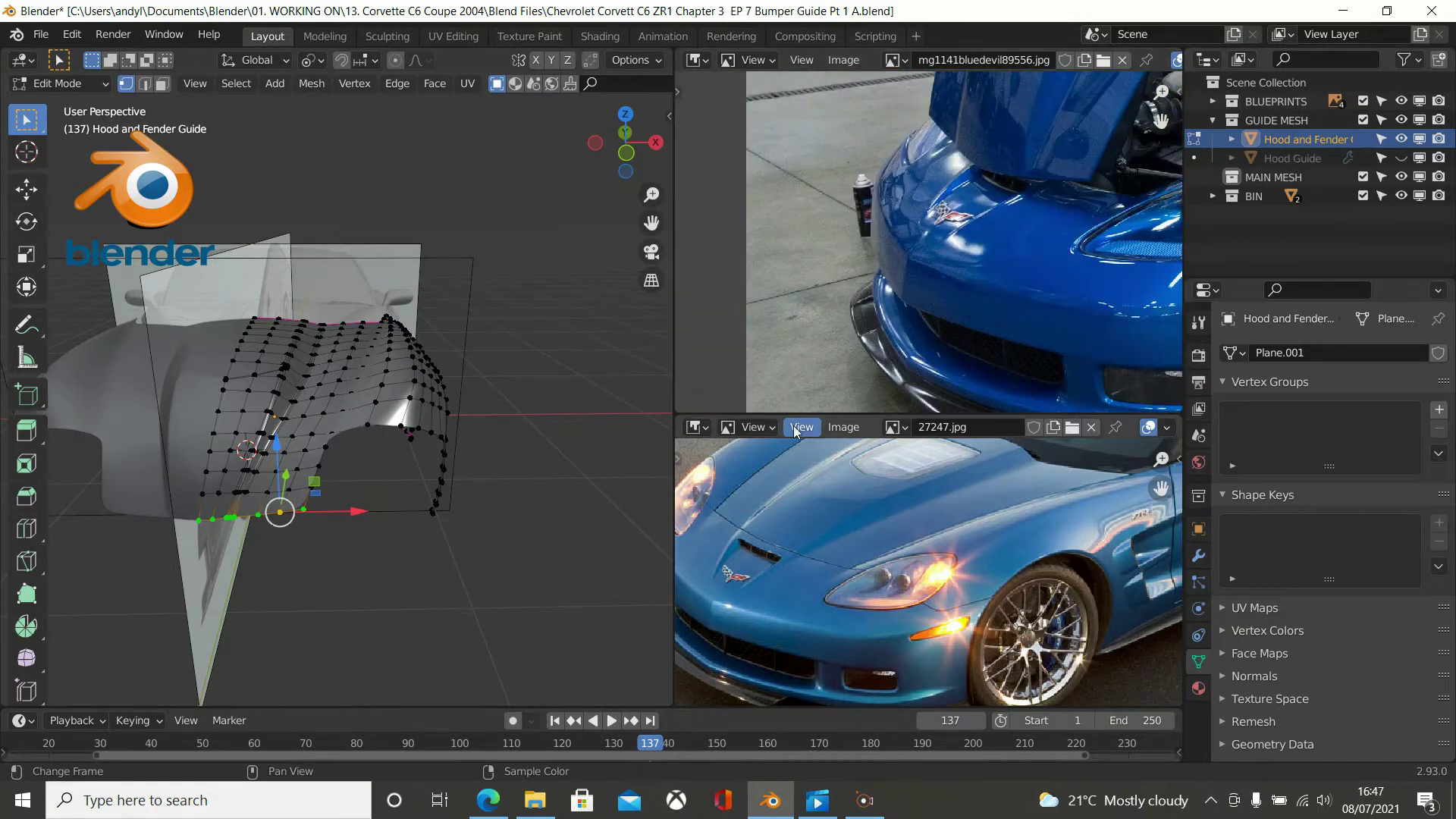
scroll(772, 520, "up", 4)
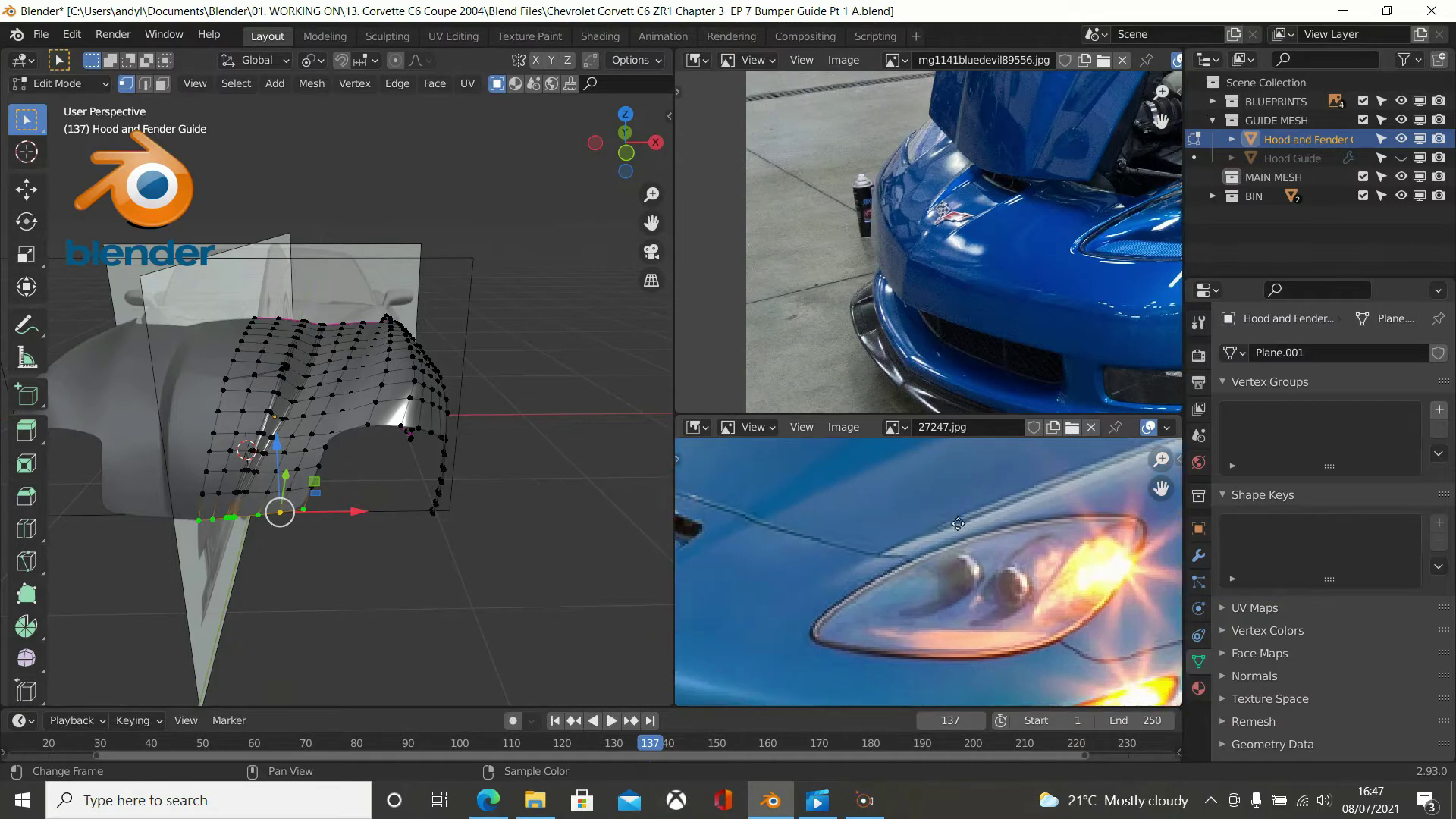
left_click_drag(918, 415, 966, 47)
scroll(953, 268, "down", 2)
middle_click_drag(954, 268, 1136, 251)
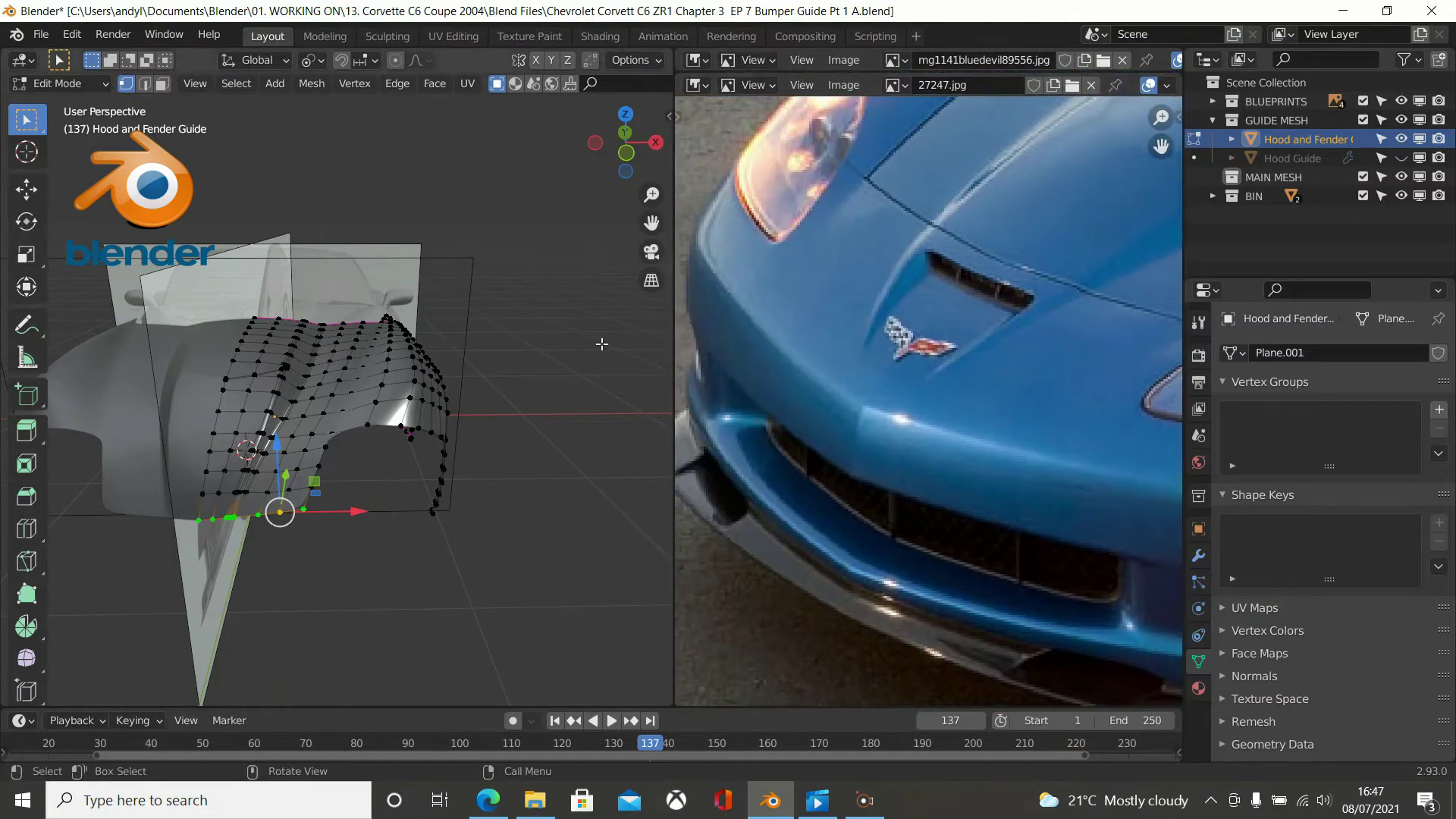
scroll(940, 373, "up", 3)
scroll(940, 373, "up", 2)
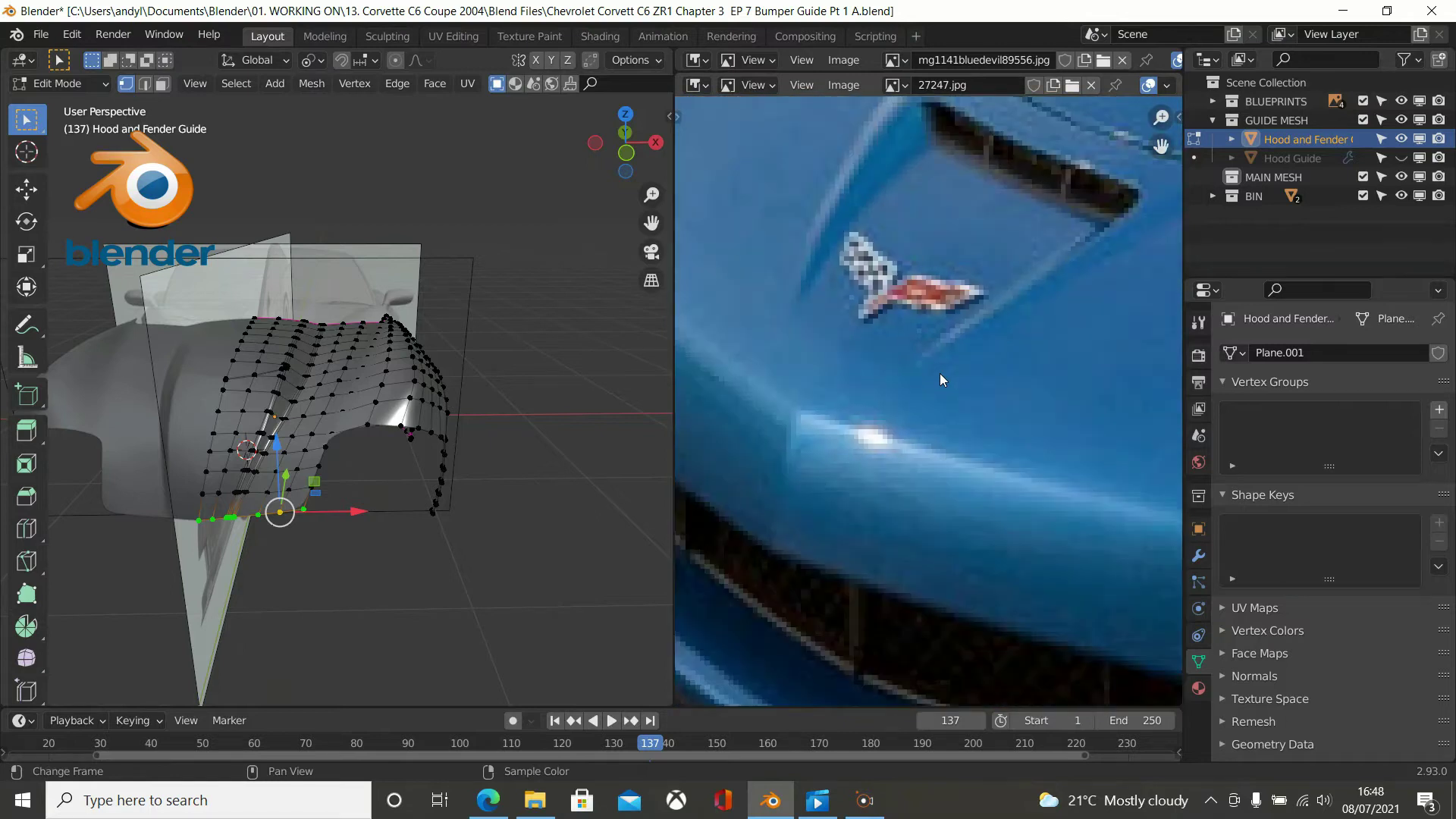
scroll(803, 429, "down", 1)
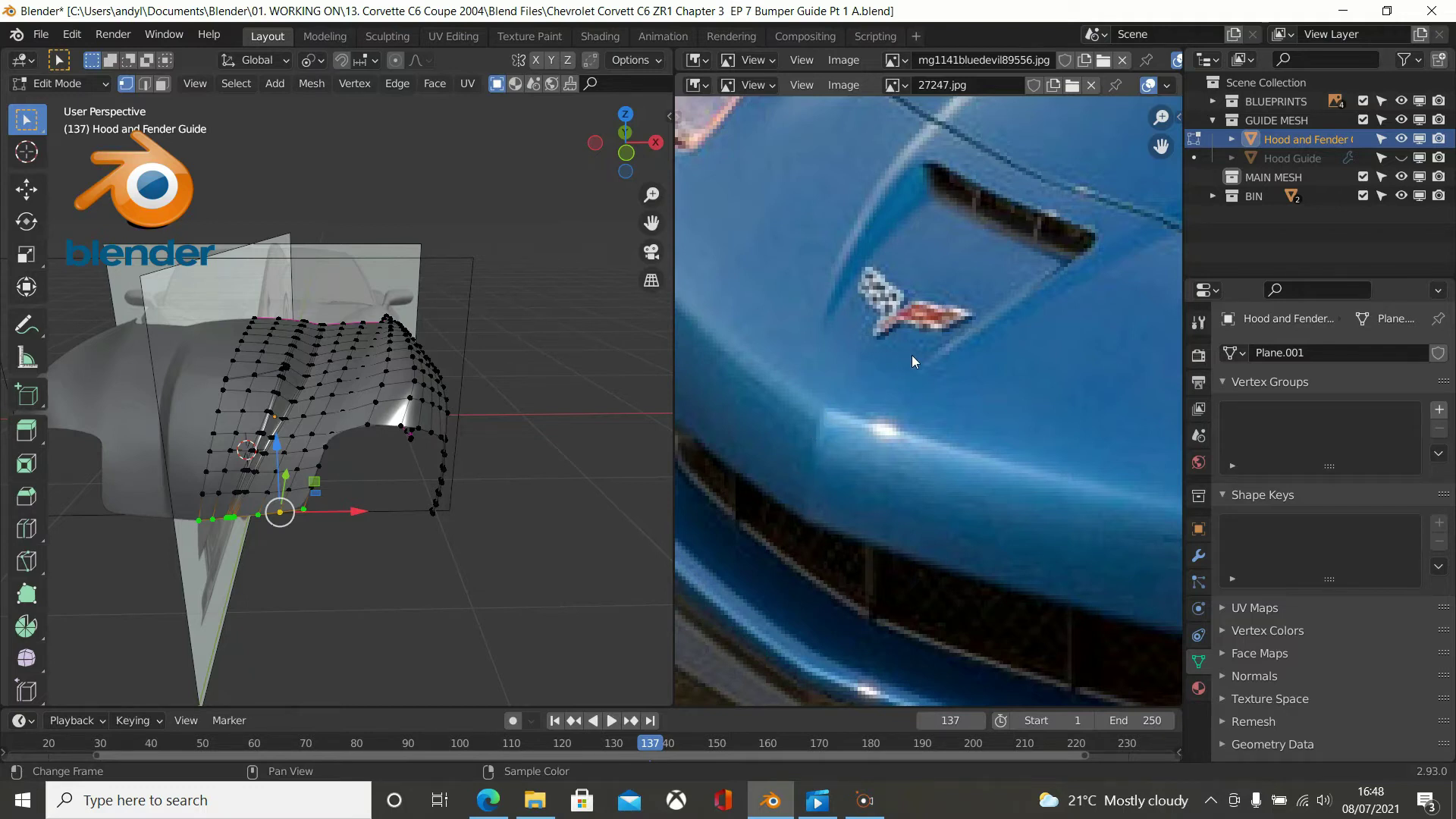
Clear the selection and frame the nose in top orthographic view with wireframe shading over the blueprint.
left_click(498, 584)
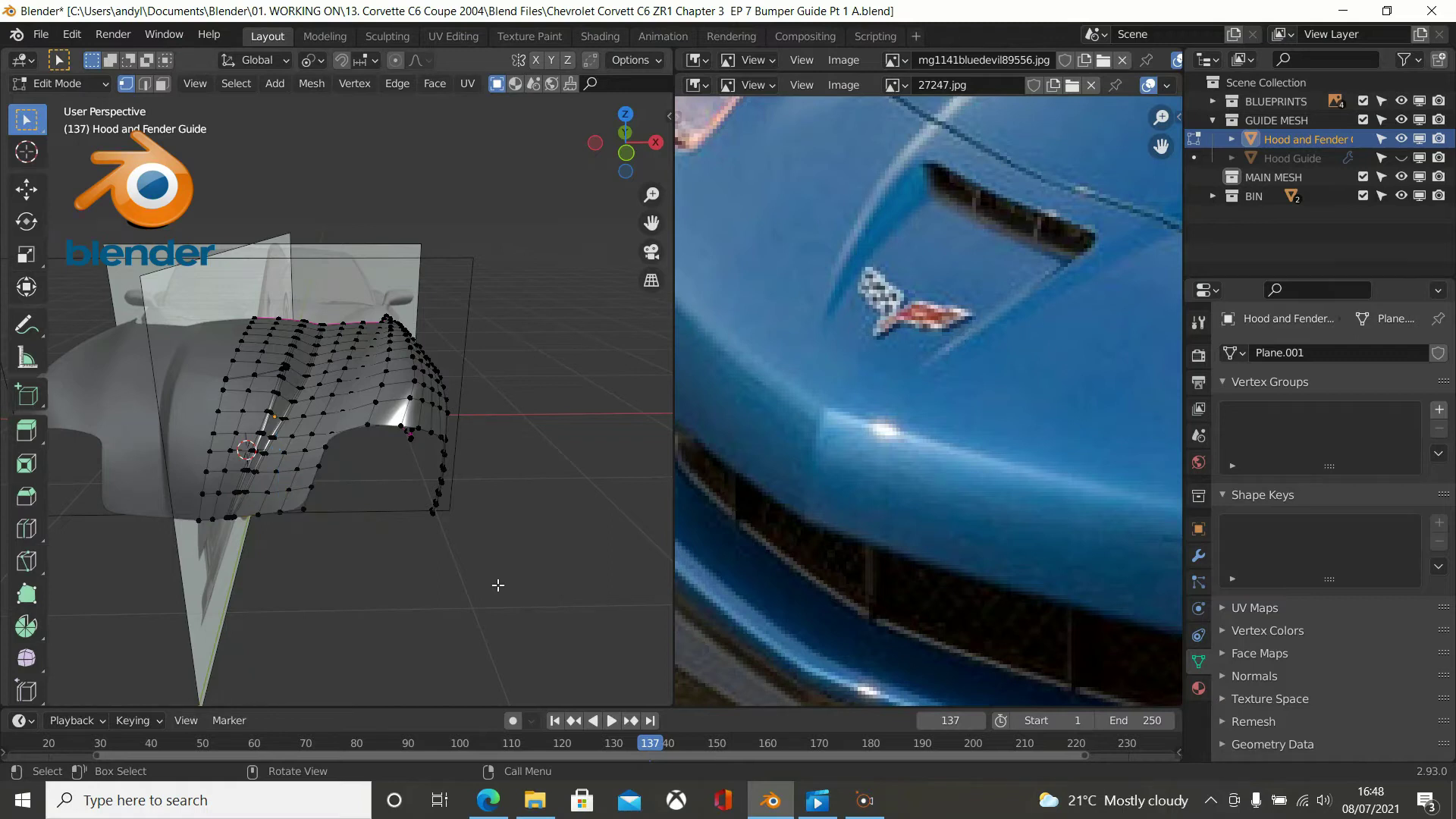
key("KP_7")
scroll(498, 584, "up", 2)
scroll(401, 633, "up", 2)
middle_click_drag(411, 603, 558, 316, "shift")
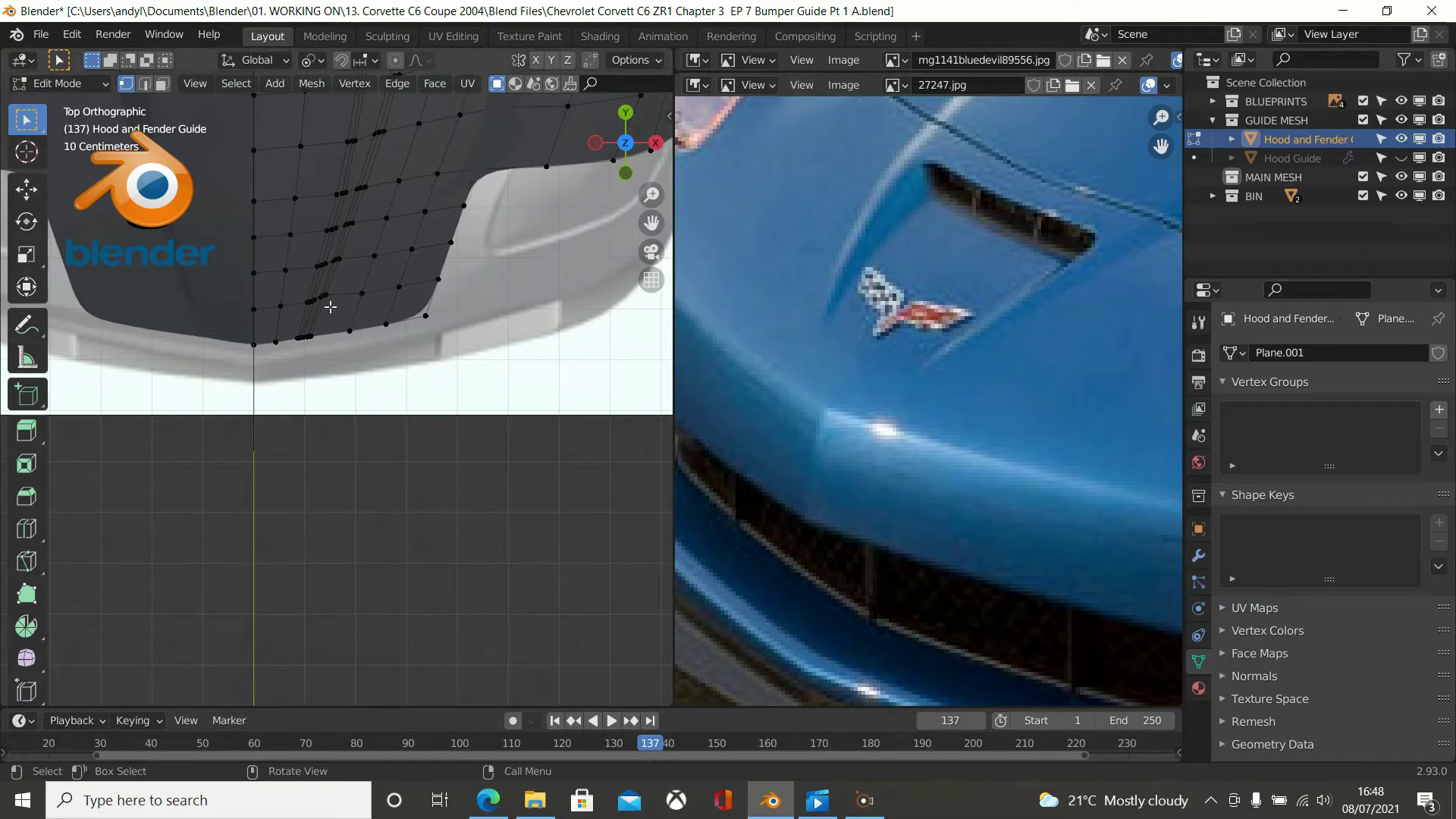
scroll(408, 456, "up", 2)
middle_click_drag(417, 468, 524, 627, "shift")
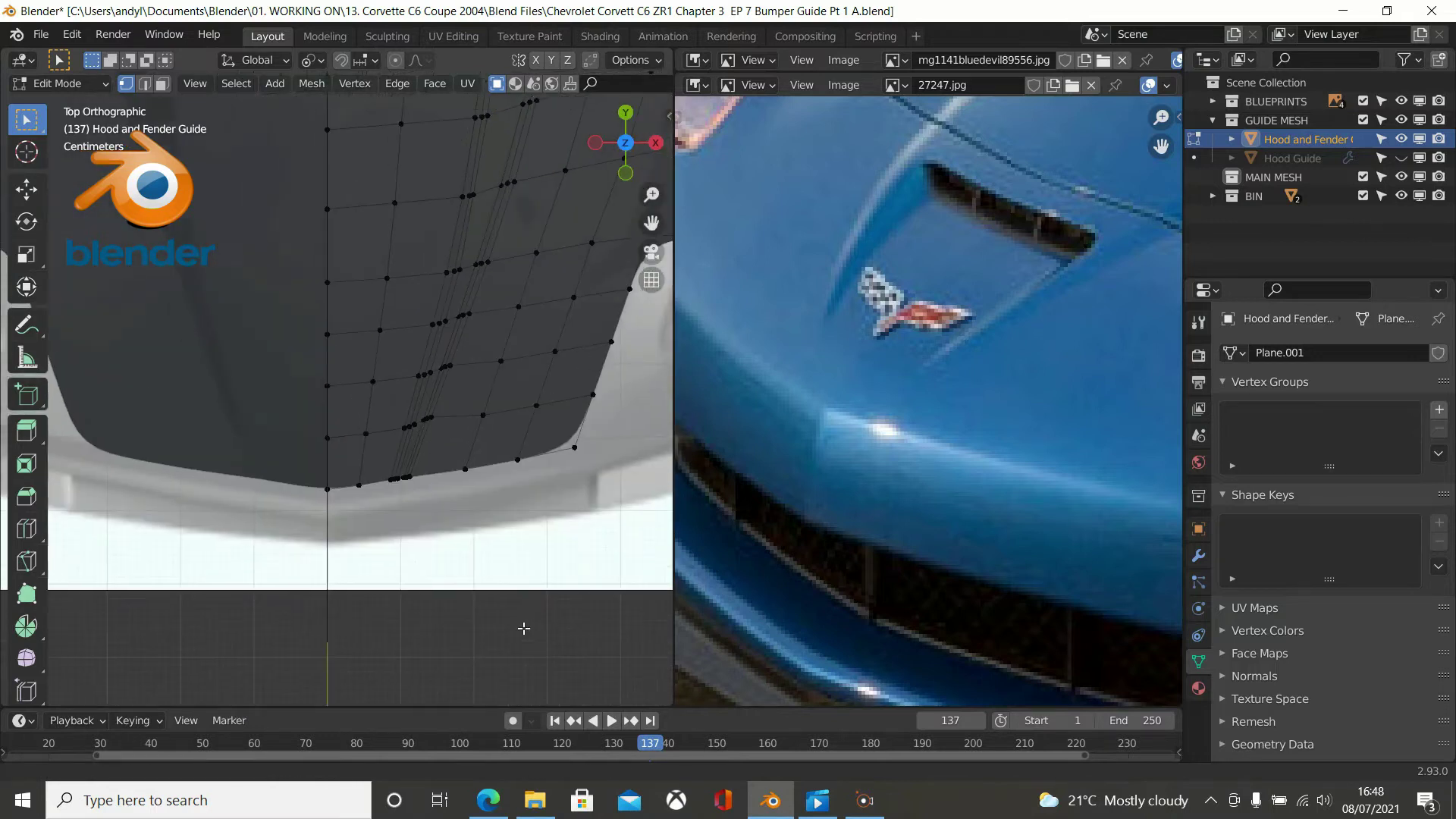
scroll(484, 614, "up", 1)
key("z")
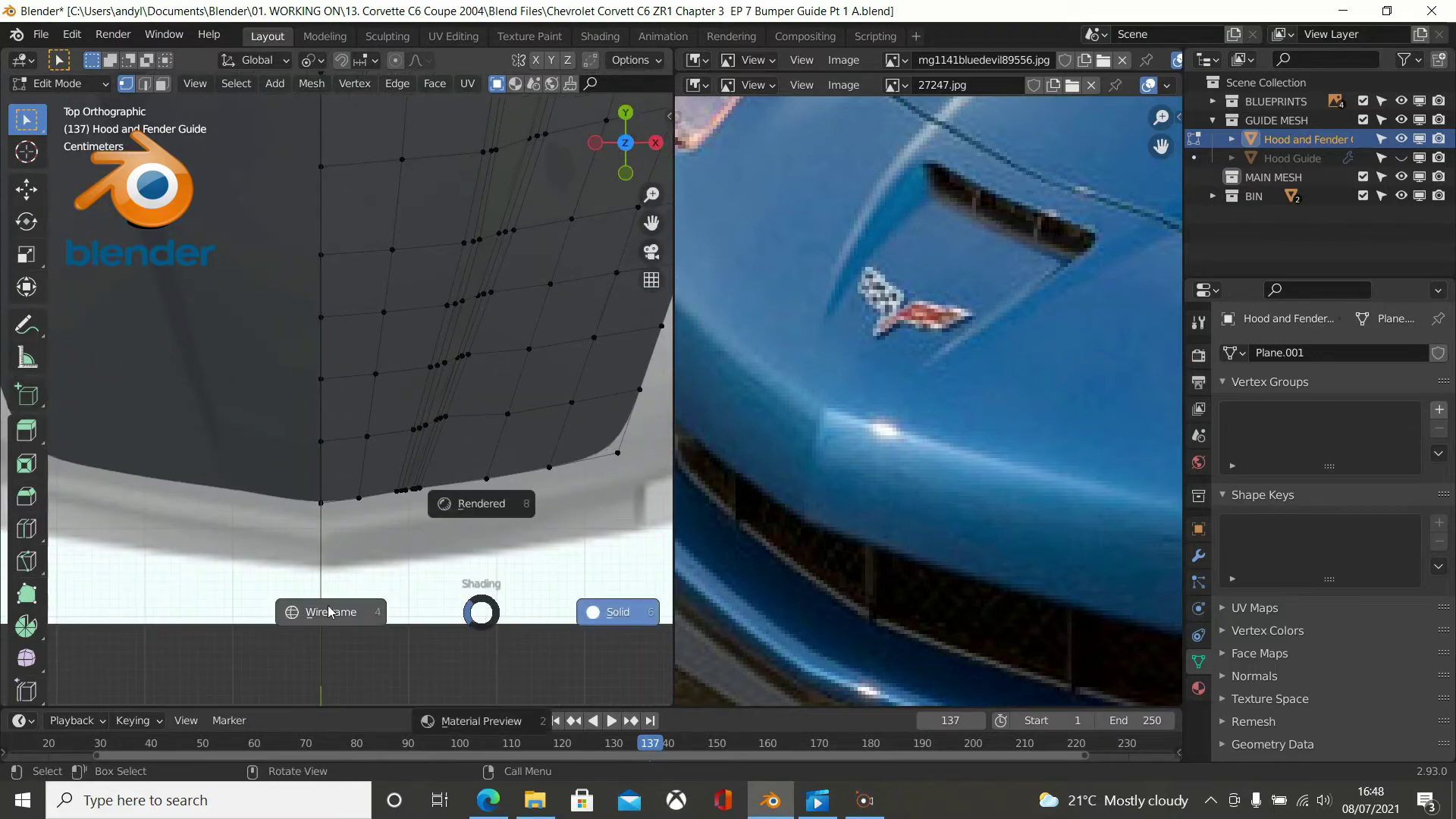
left_click(330, 613)
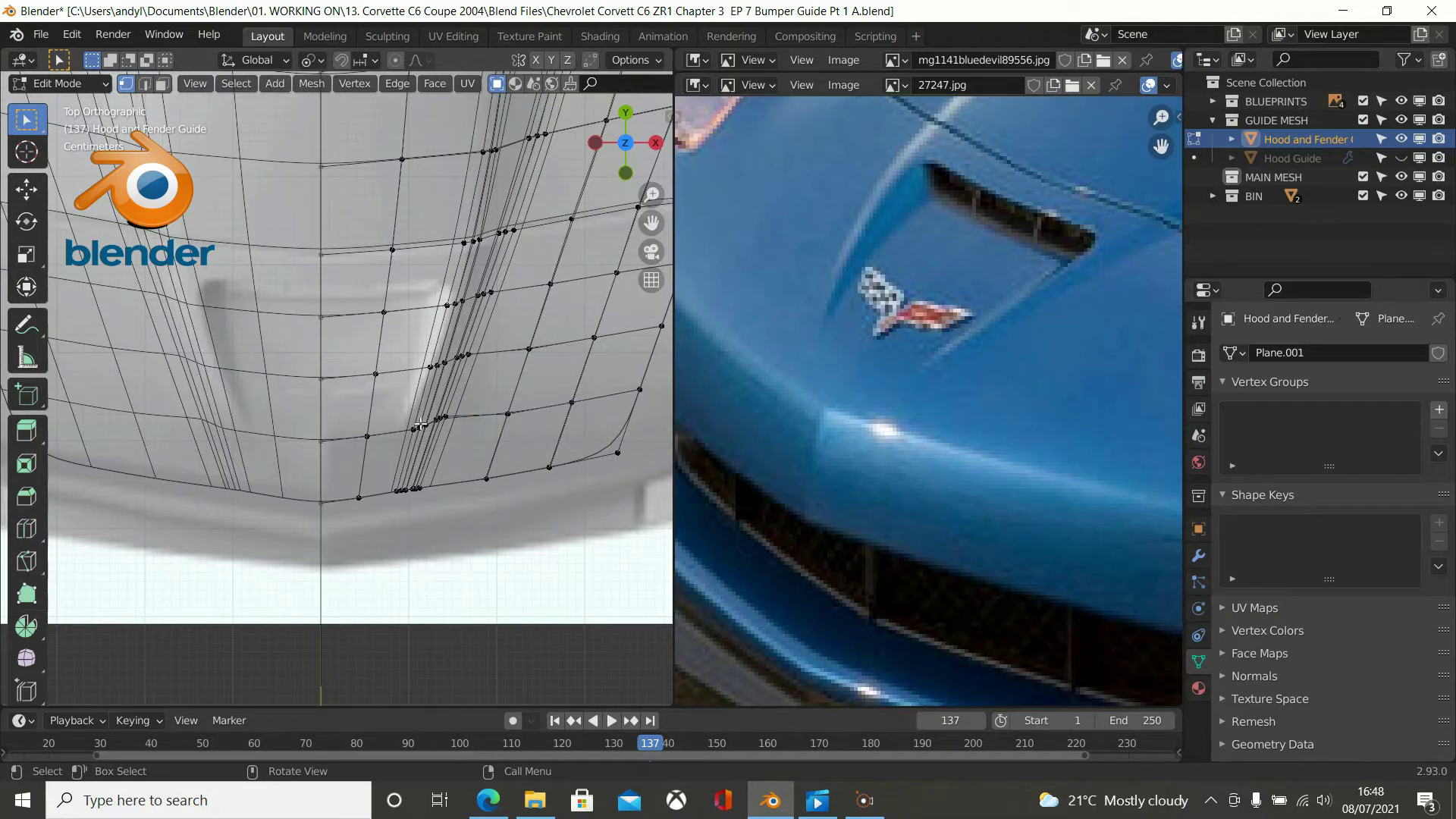
Enlarge the 3D view and merge the six ridge vertices on the nose's front edge at their center.
left_click_drag(672, 452, 1147, 486)
middle_click_drag(1021, 493, 526, 567, "shift")
scroll(555, 495, "up", 1)
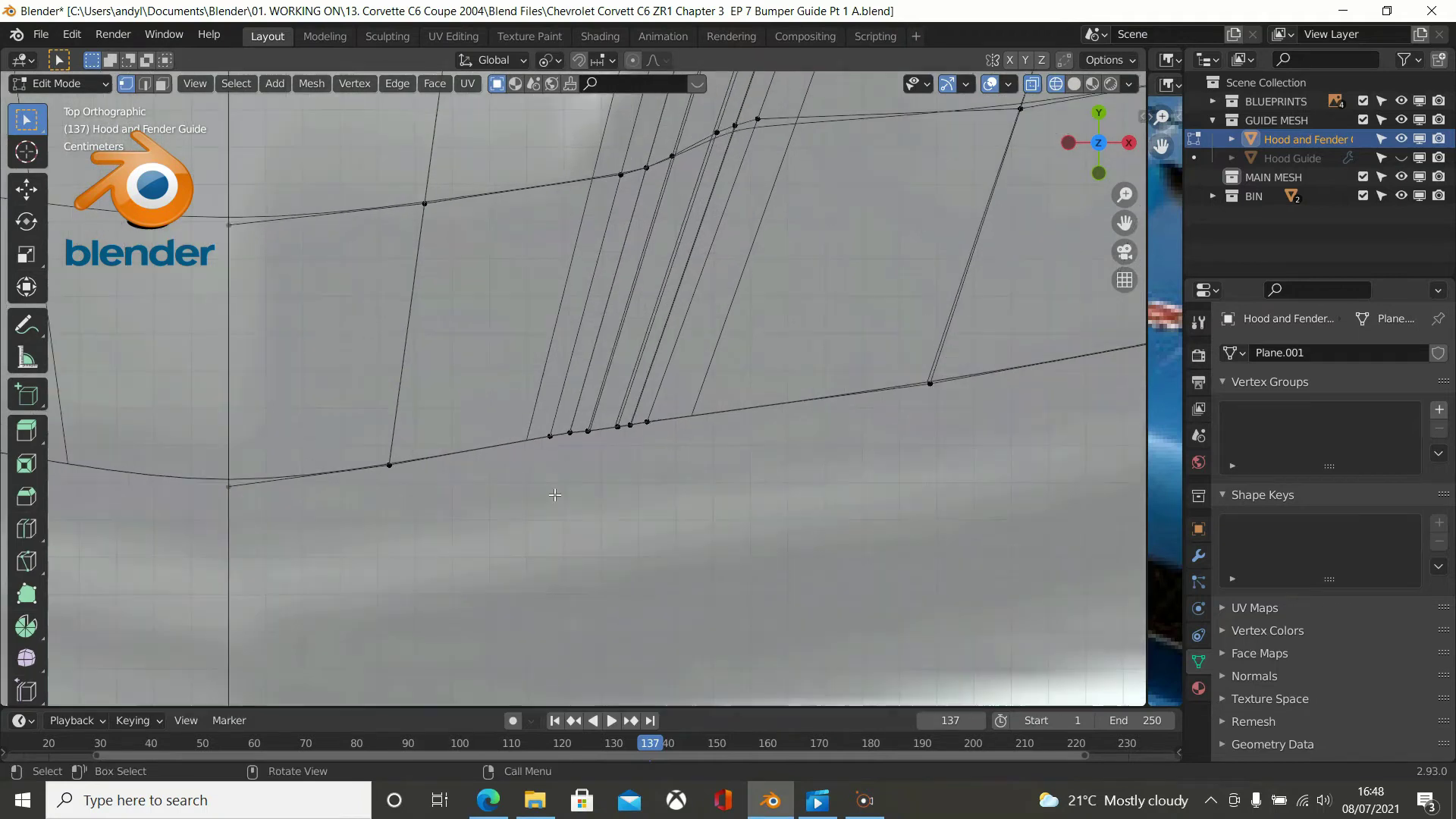
left_click(550, 447)
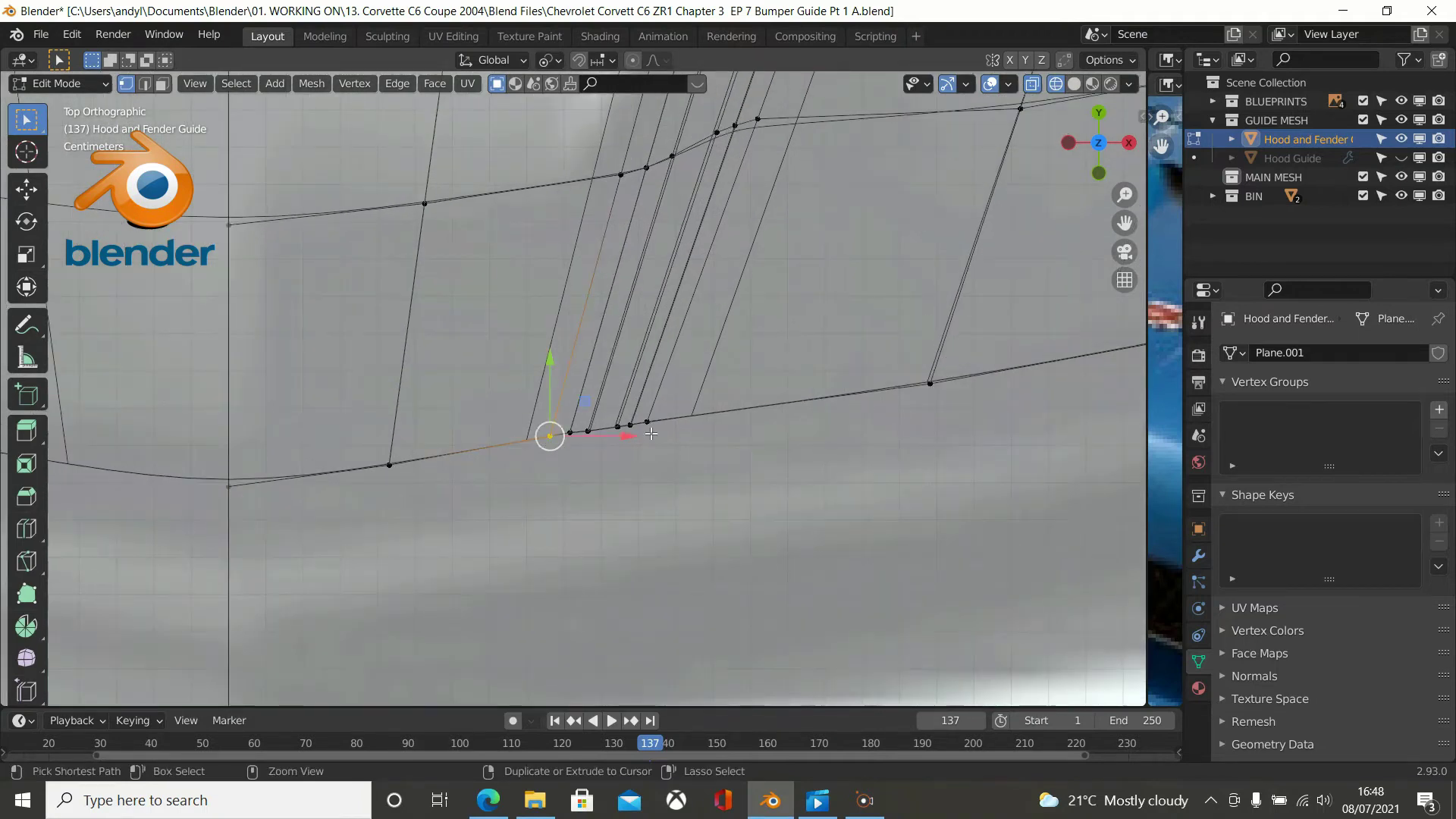
left_click(647, 422, "ctrl")
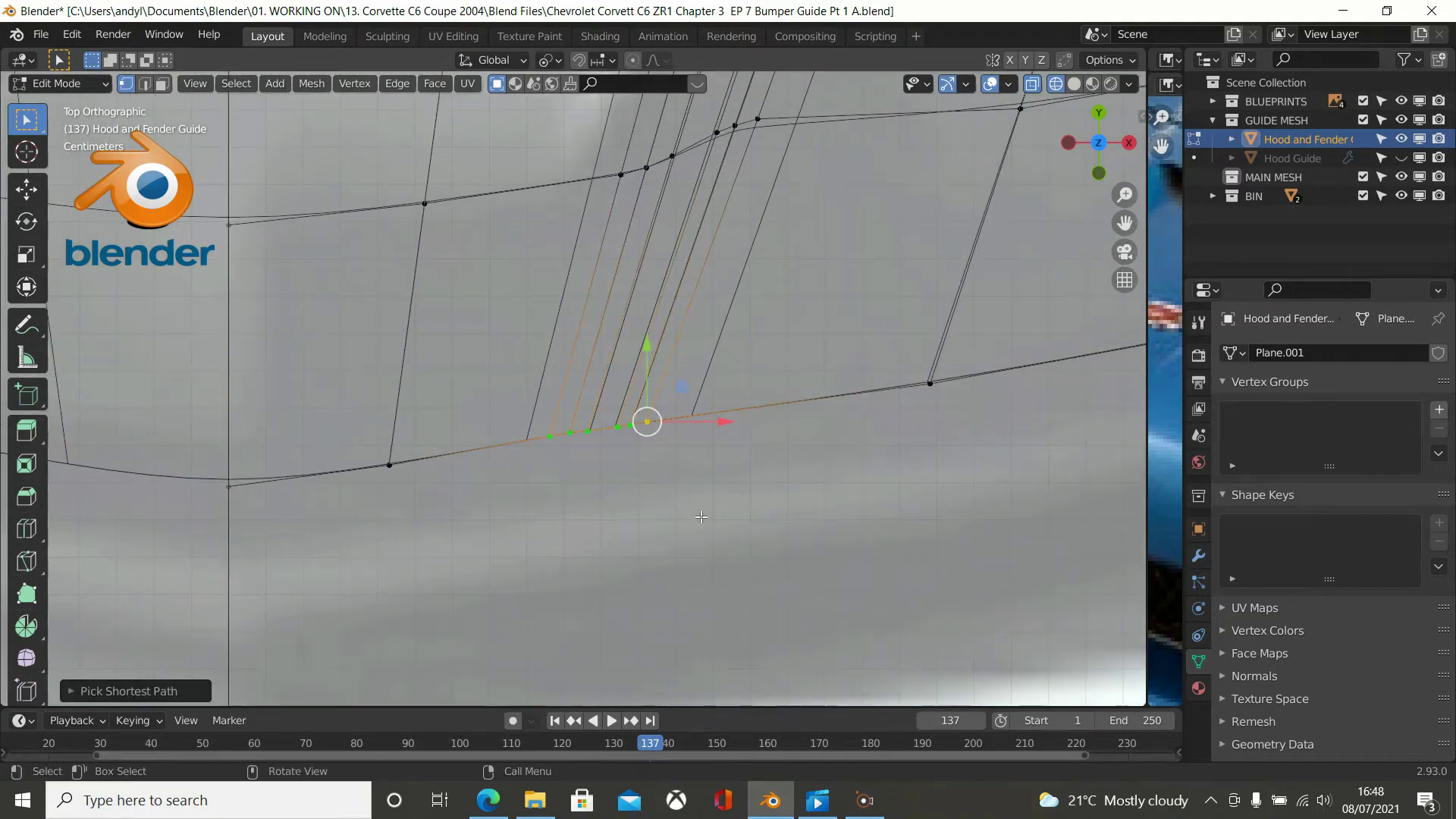
key("m")
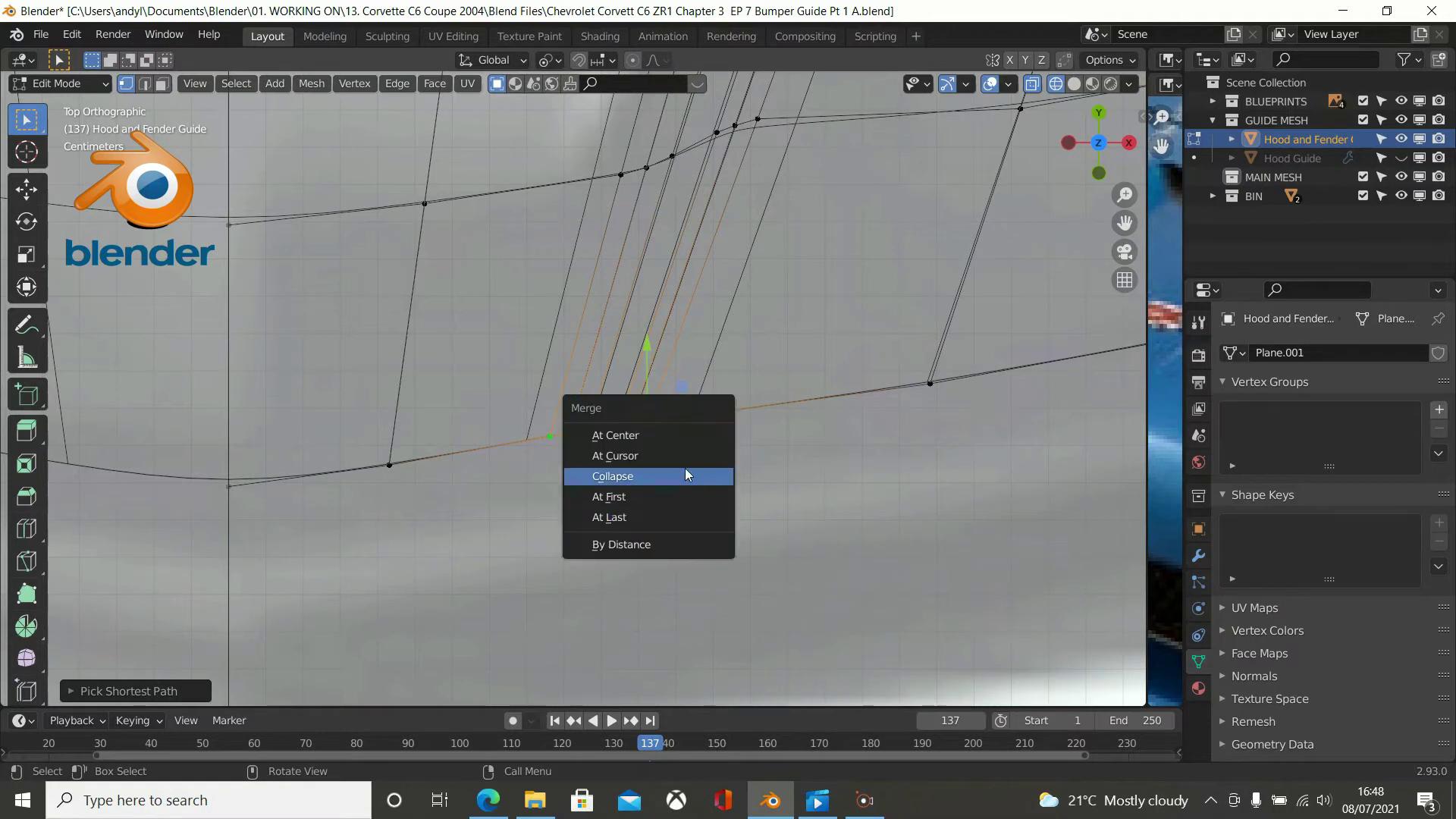
left_click(674, 436)
Try merging the six ridge vertices in the second row from the nose edge at their center.
scroll(690, 429, "down", 2)
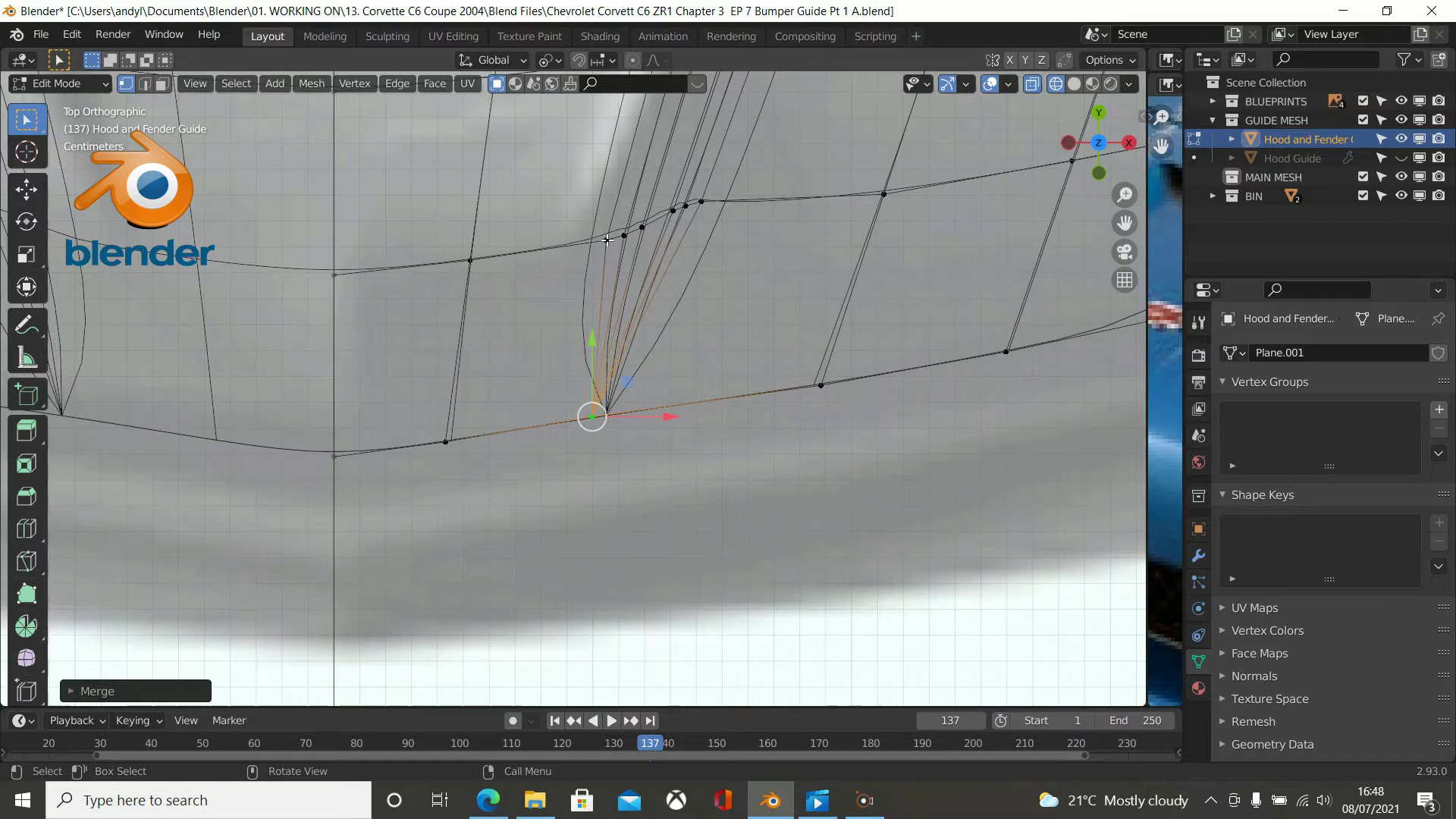
scroll(607, 239, "down", 2)
left_click(595, 284)
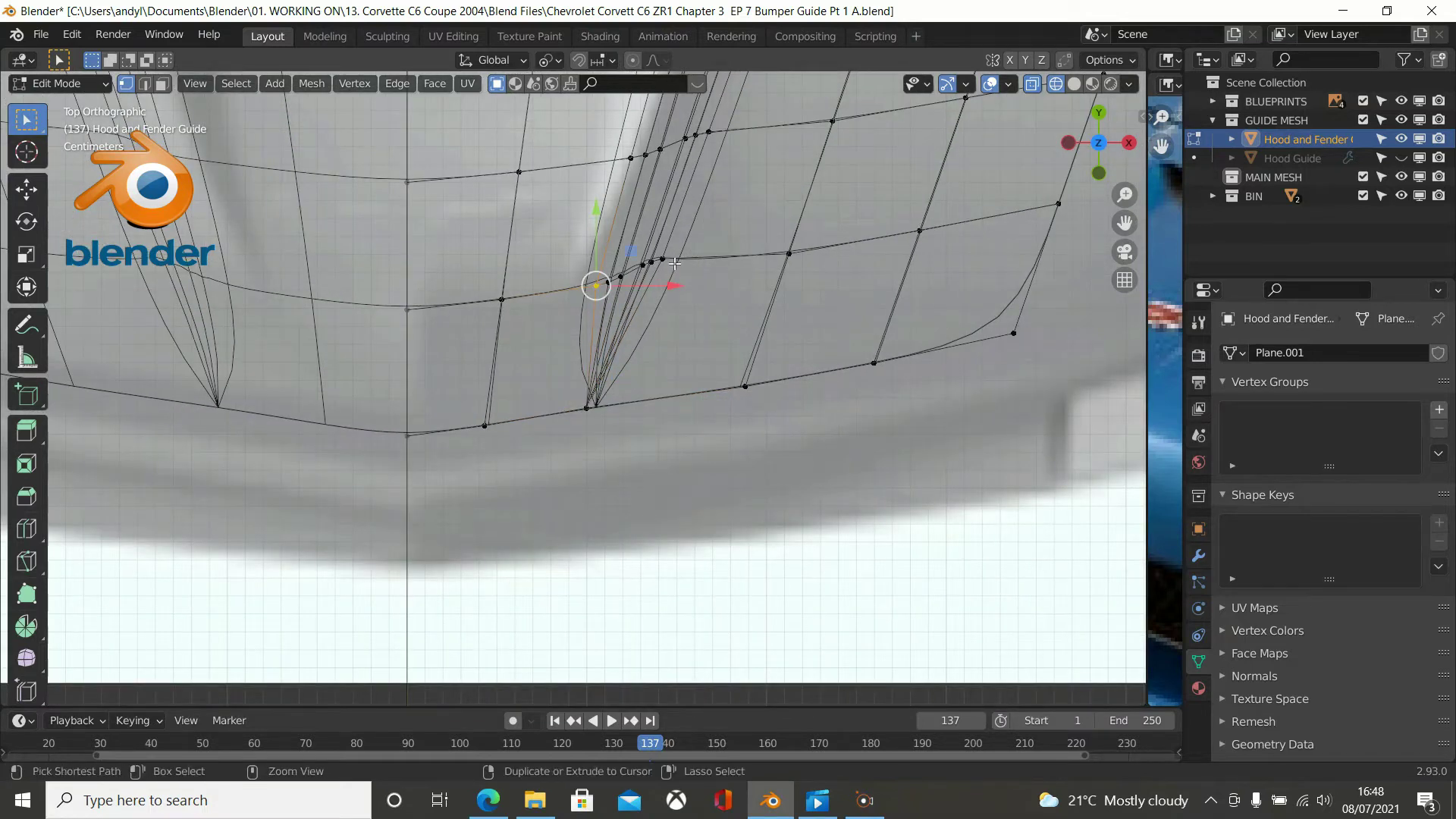
left_click(670, 259, "ctrl")
key("m")
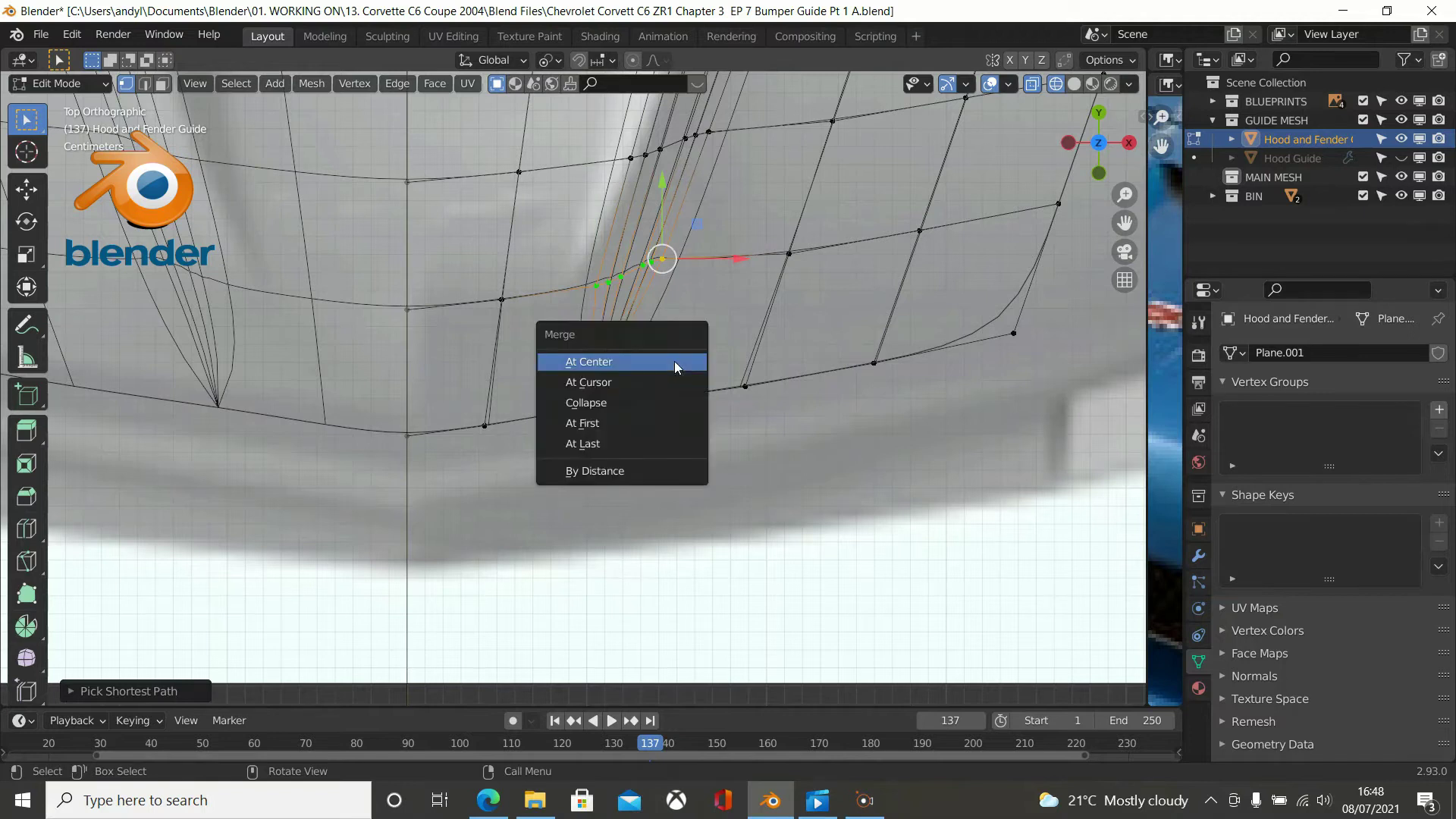
left_click(675, 361)
scroll(675, 361, "down", 2)
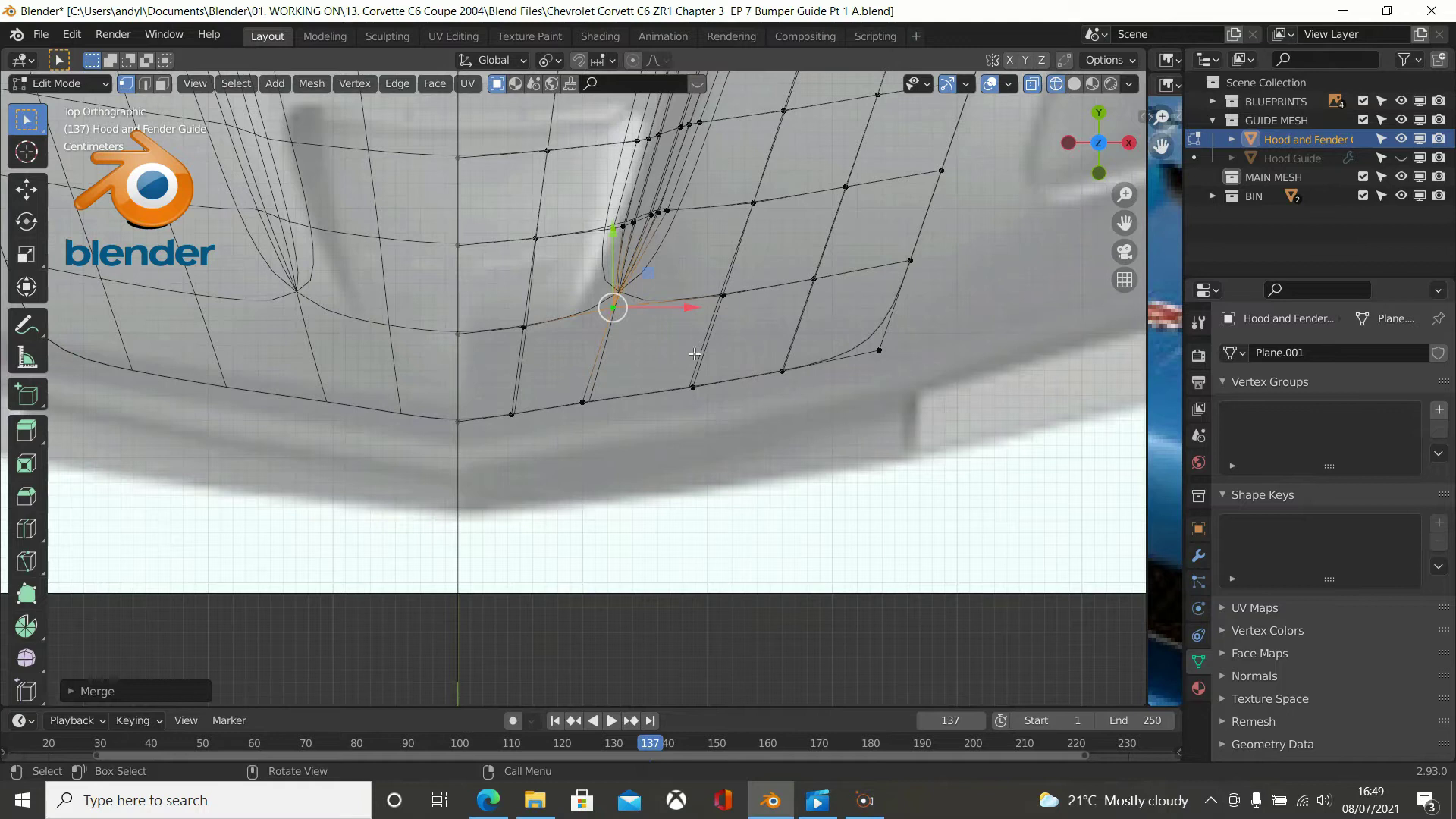
Return to solid shading and examine how the hood ridge tapers at the nose, ending in top orthographic view.
key("z")
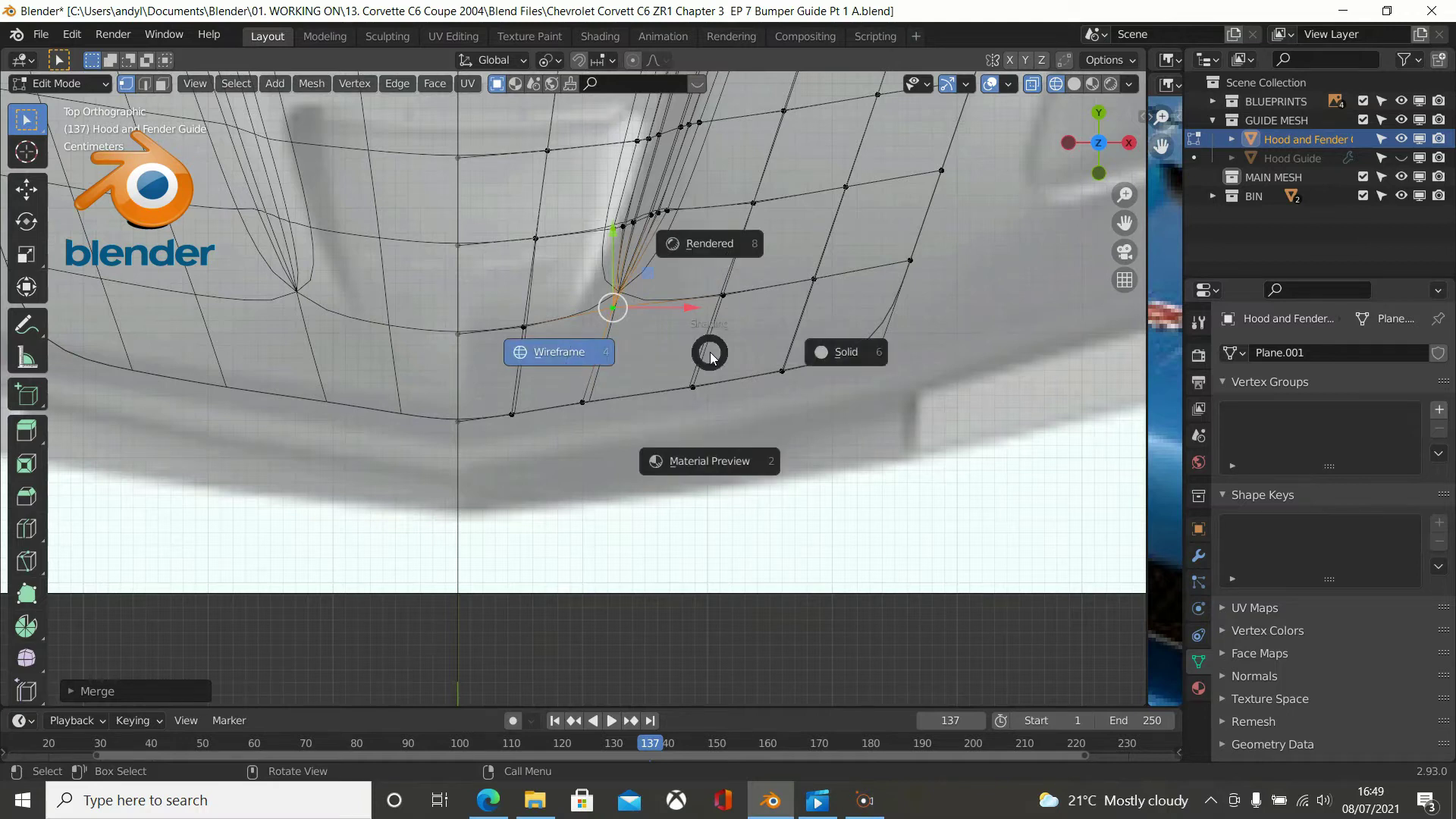
left_click(824, 348)
middle_click_drag(767, 343, 782, 411)
scroll(748, 392, "down", 3)
scroll(678, 457, "down", 1)
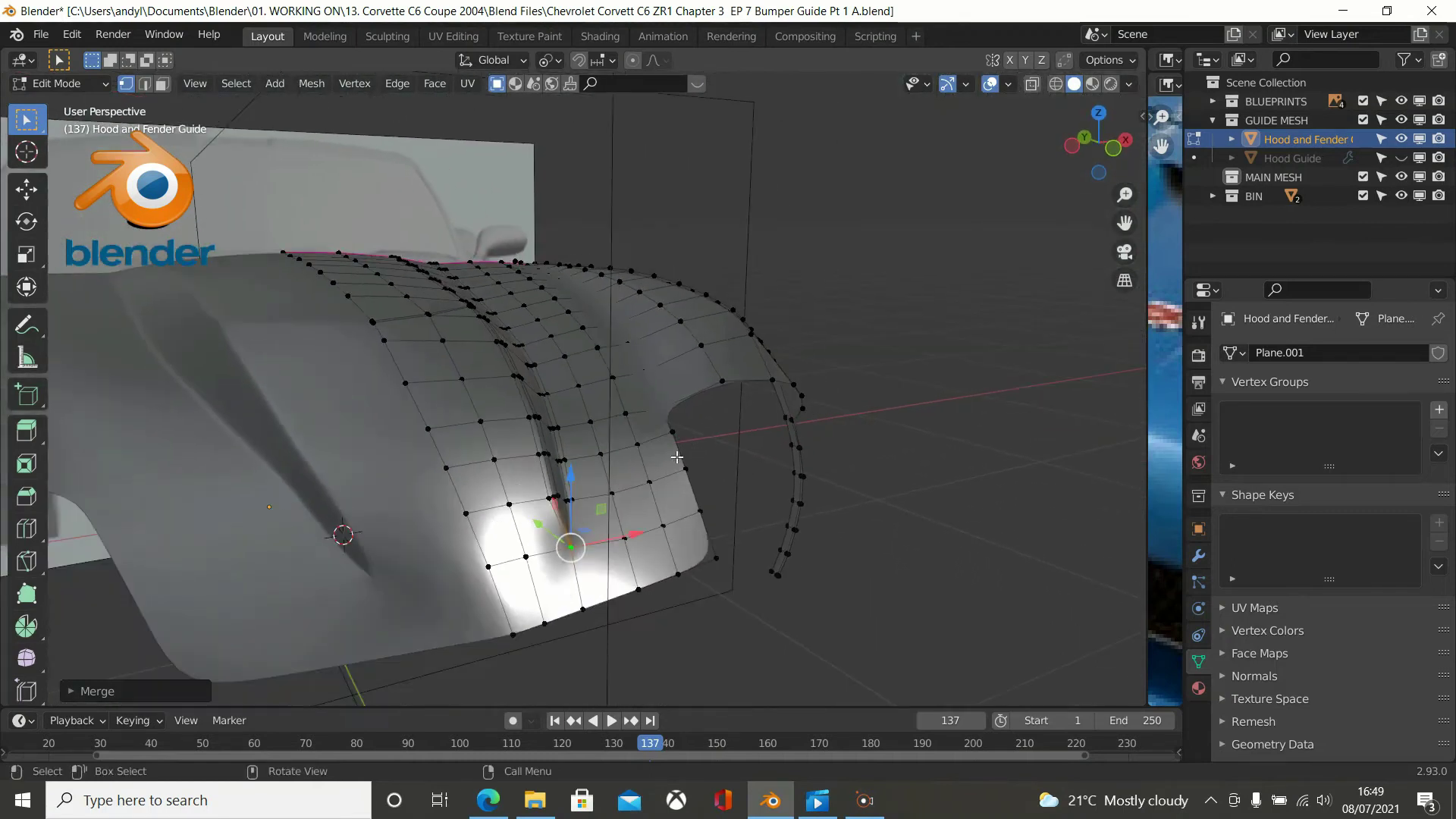
middle_click_drag(490, 514, 547, 522)
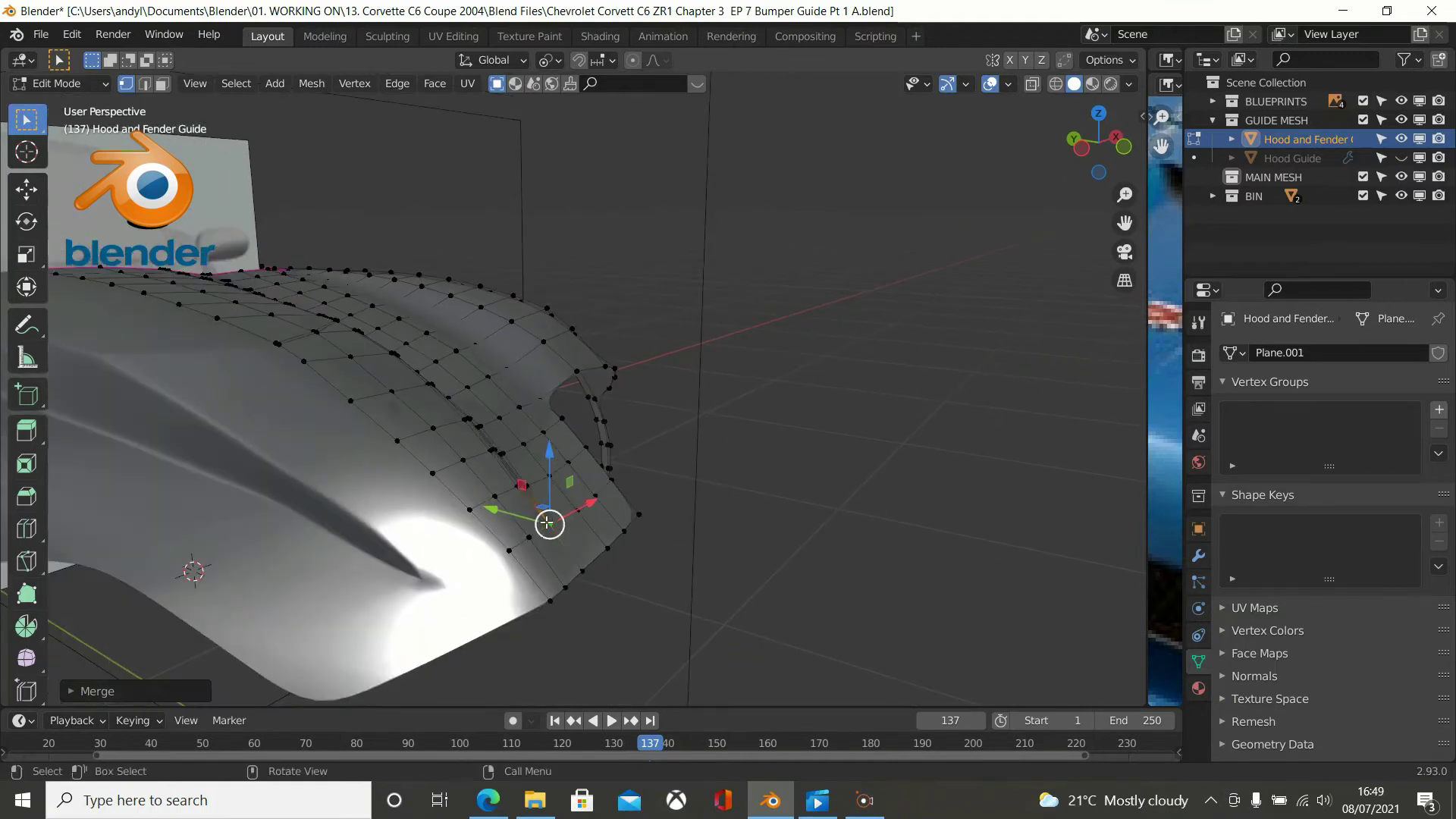
key("KP_7")
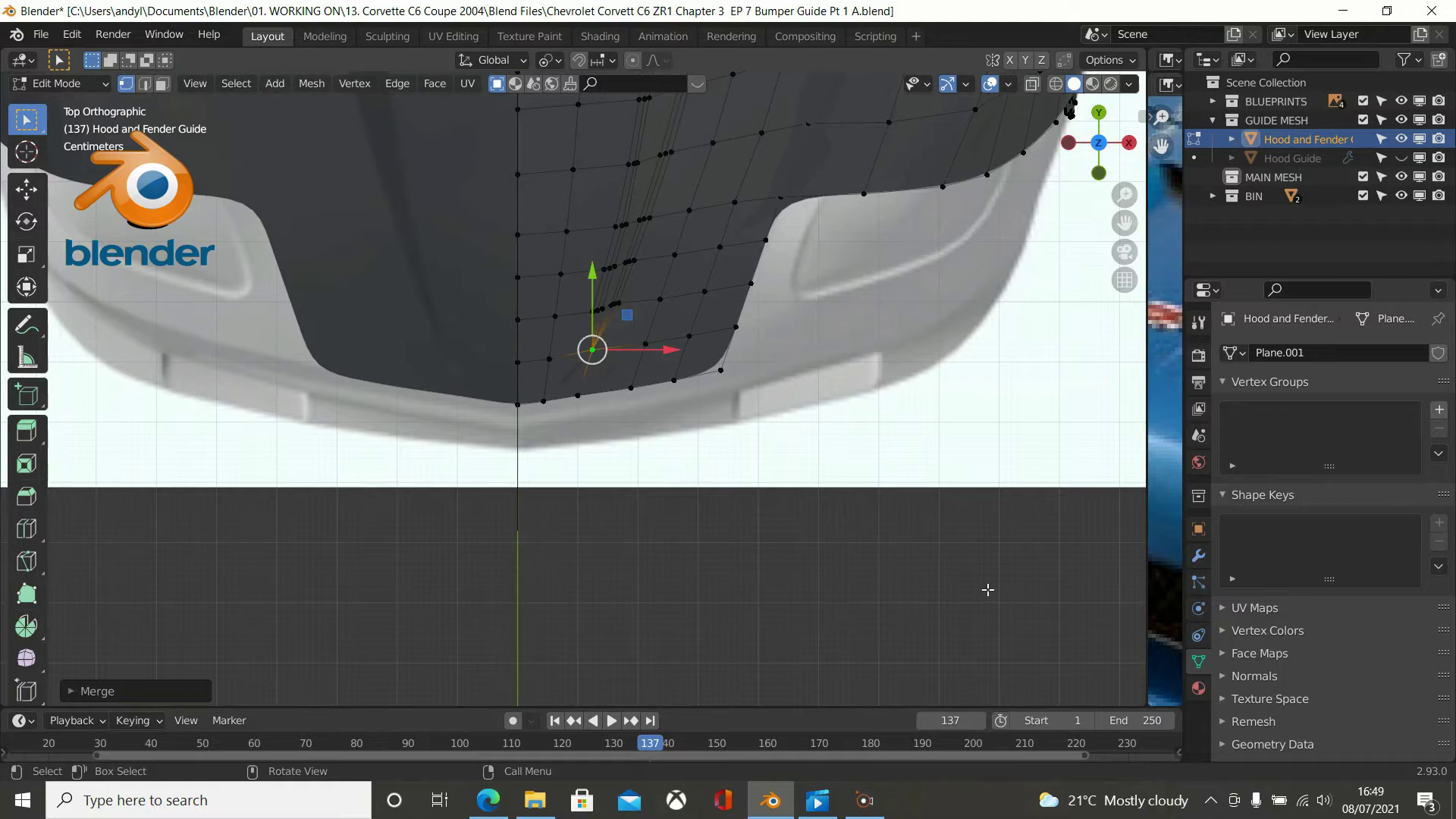
Compare the ridge tip with the badge area in 27247.jpg, then enlarge the 3D view and inspect the ridge in perspective.
left_click_drag(1145, 545, 403, 607)
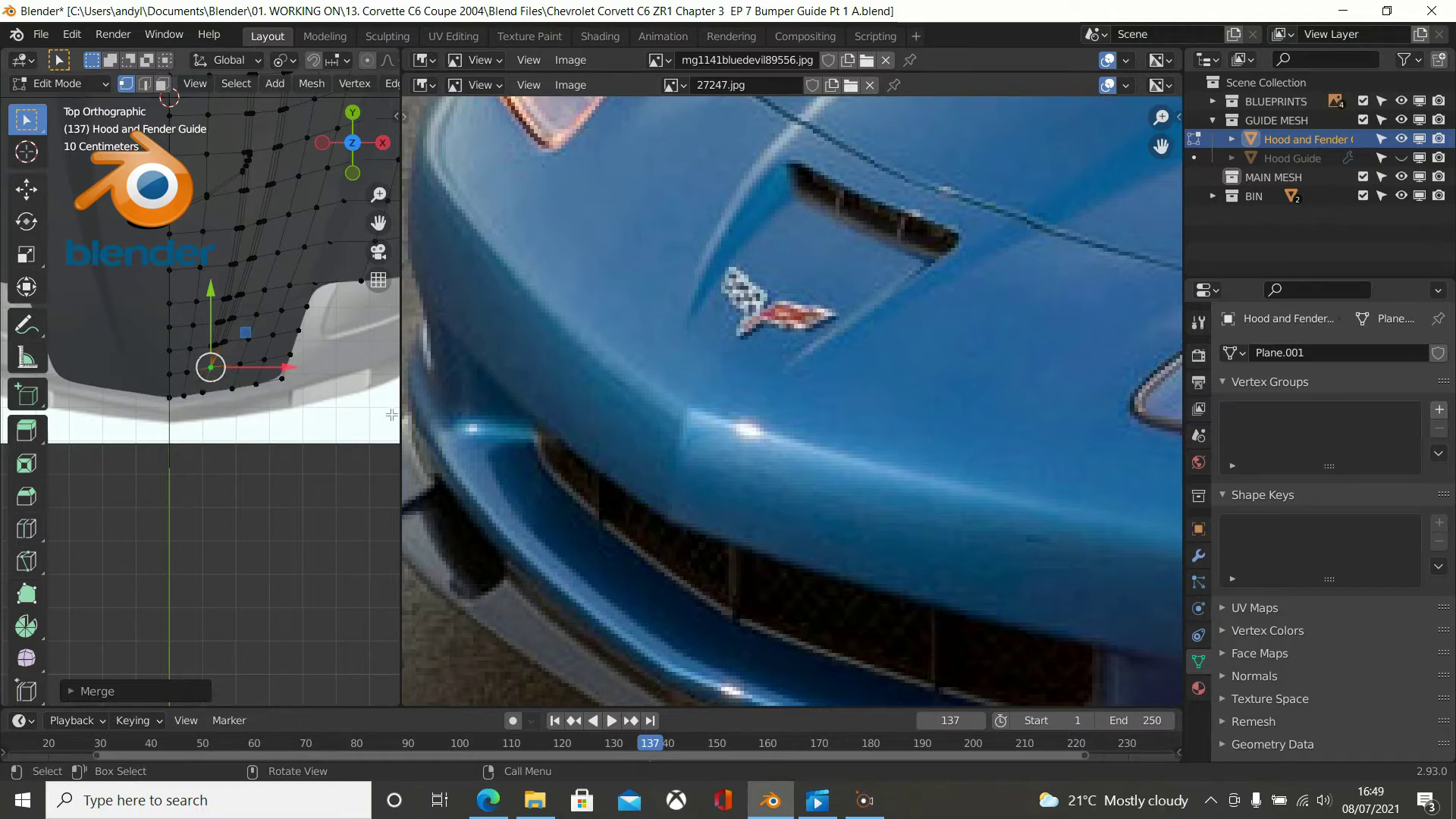
left_click_drag(401, 453, 1148, 297)
scroll(773, 357, "up", 2)
middle_click_drag(748, 329, 735, 246)
middle_click_drag(673, 389, 672, 314)
scroll(669, 513, "up", 2)
scroll(670, 513, "down", 2)
middle_click_drag(669, 513, 722, 660)
scroll(708, 629, "down", 1)
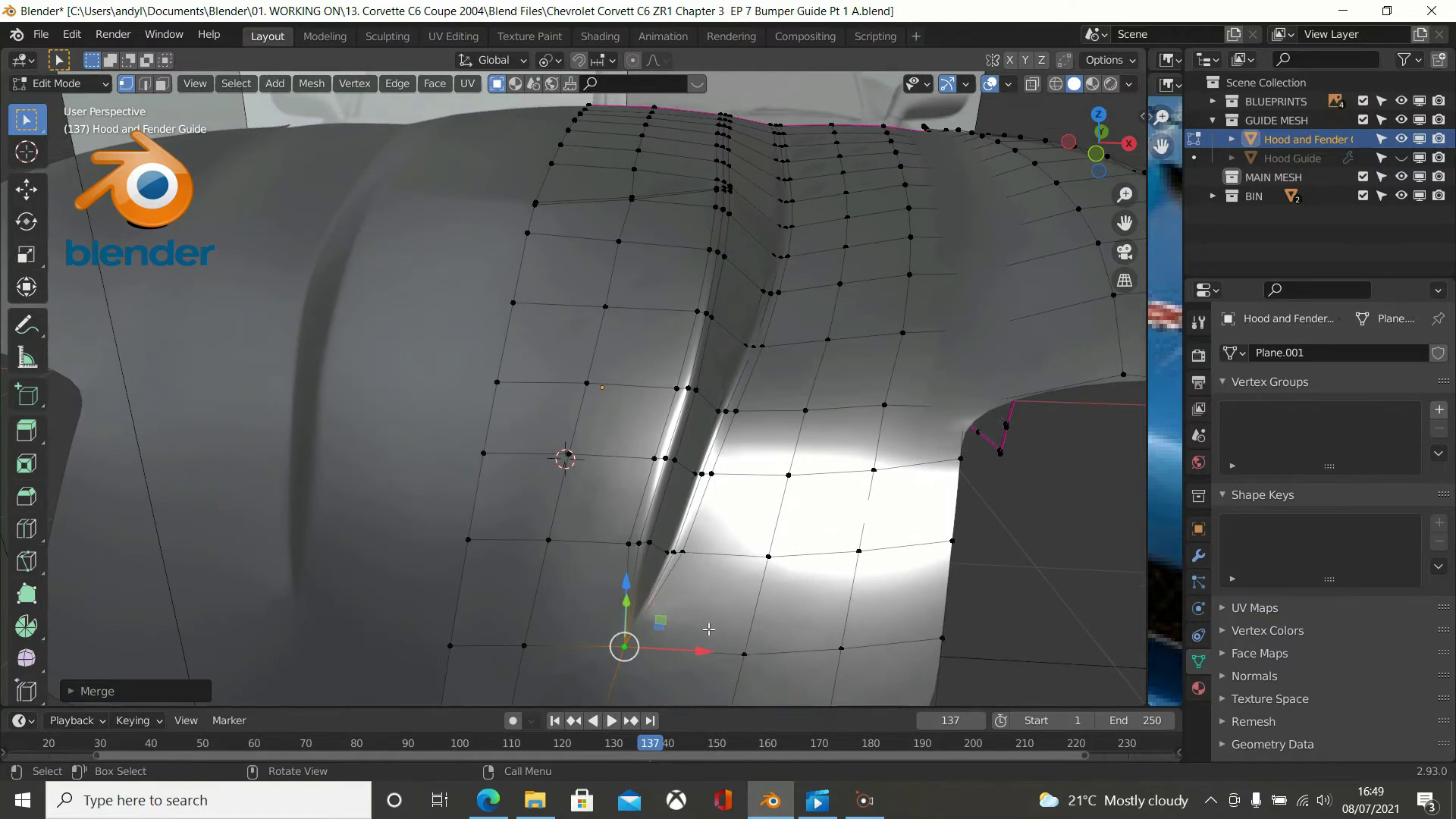
Check the ridge tip with and without the mesh cage, and undo the second-row vertex merge.
key("Tab")
key("Tab")
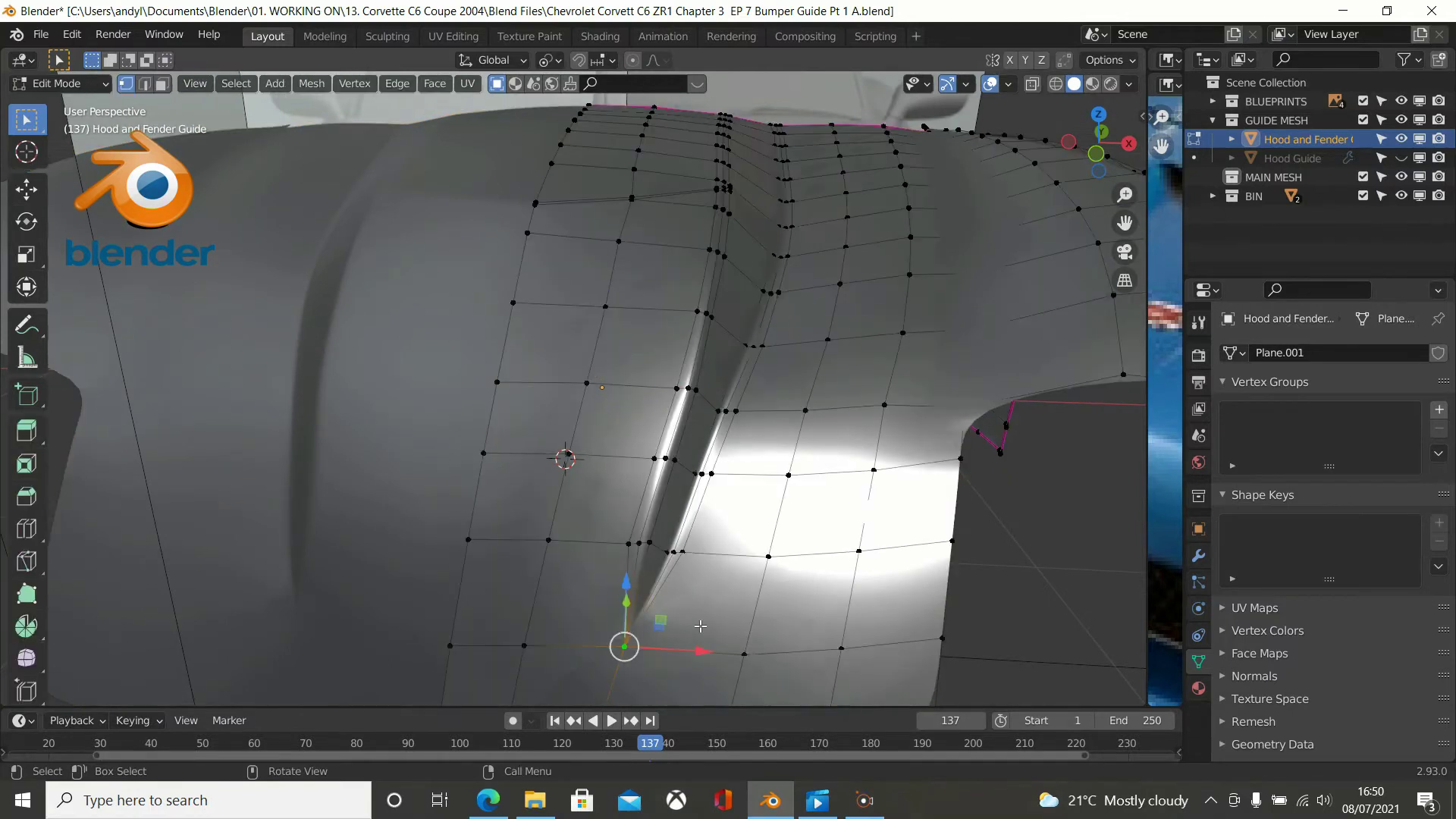
key("Tab")
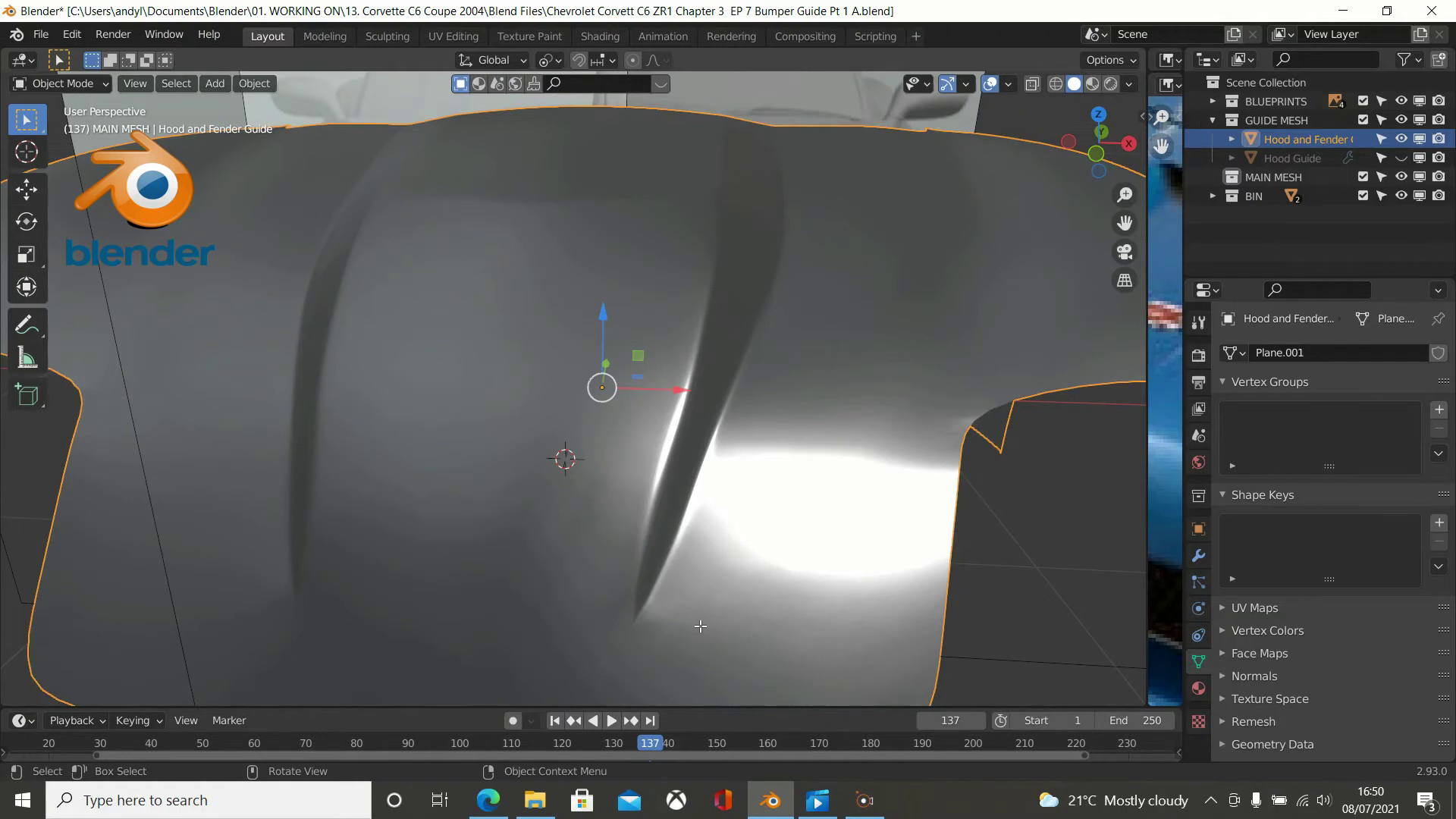
key("Tab")
scroll(680, 625, "up", 2)
middle_click_drag(679, 626, 678, 448, "shift")
scroll(699, 490, "up", 1)
scroll(698, 490, "up", 1)
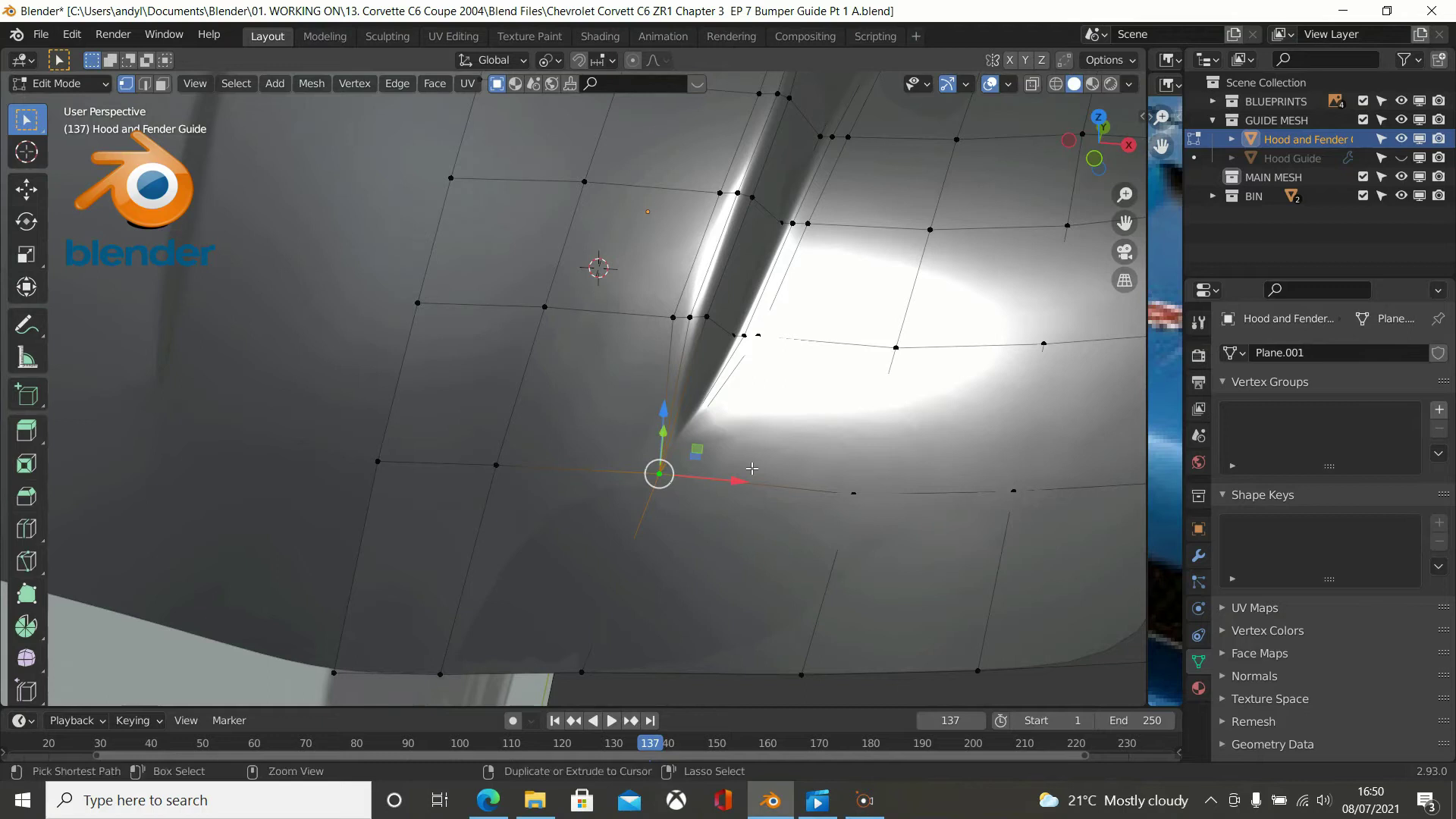
key("Tab")
key("Tab")
key("Tab")
key("Tab")
key("ctrl+z")
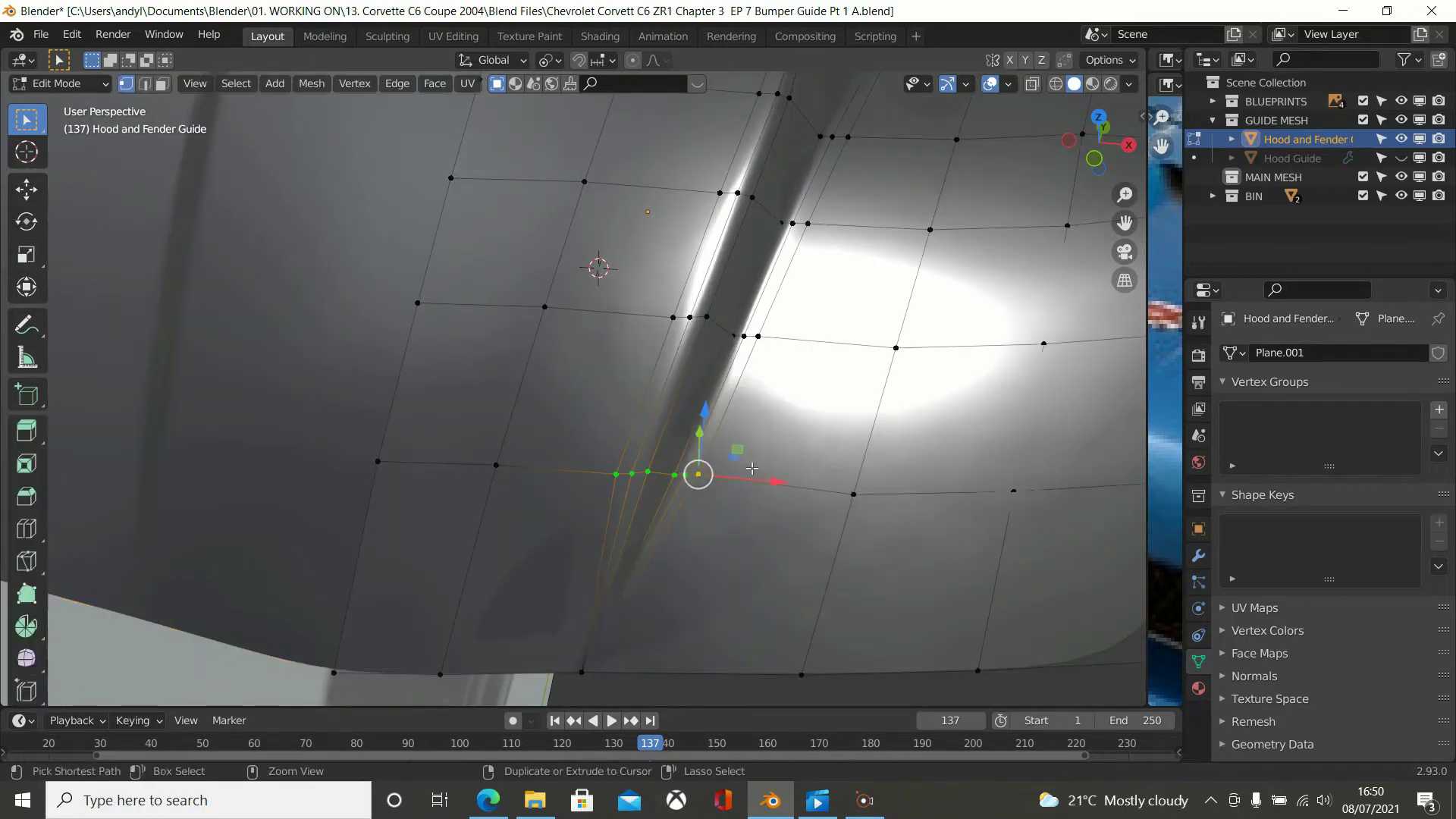
Merge the three second-row vertices on the ridge's inner side at the last selected vertex.
scroll(681, 483, "up", 1)
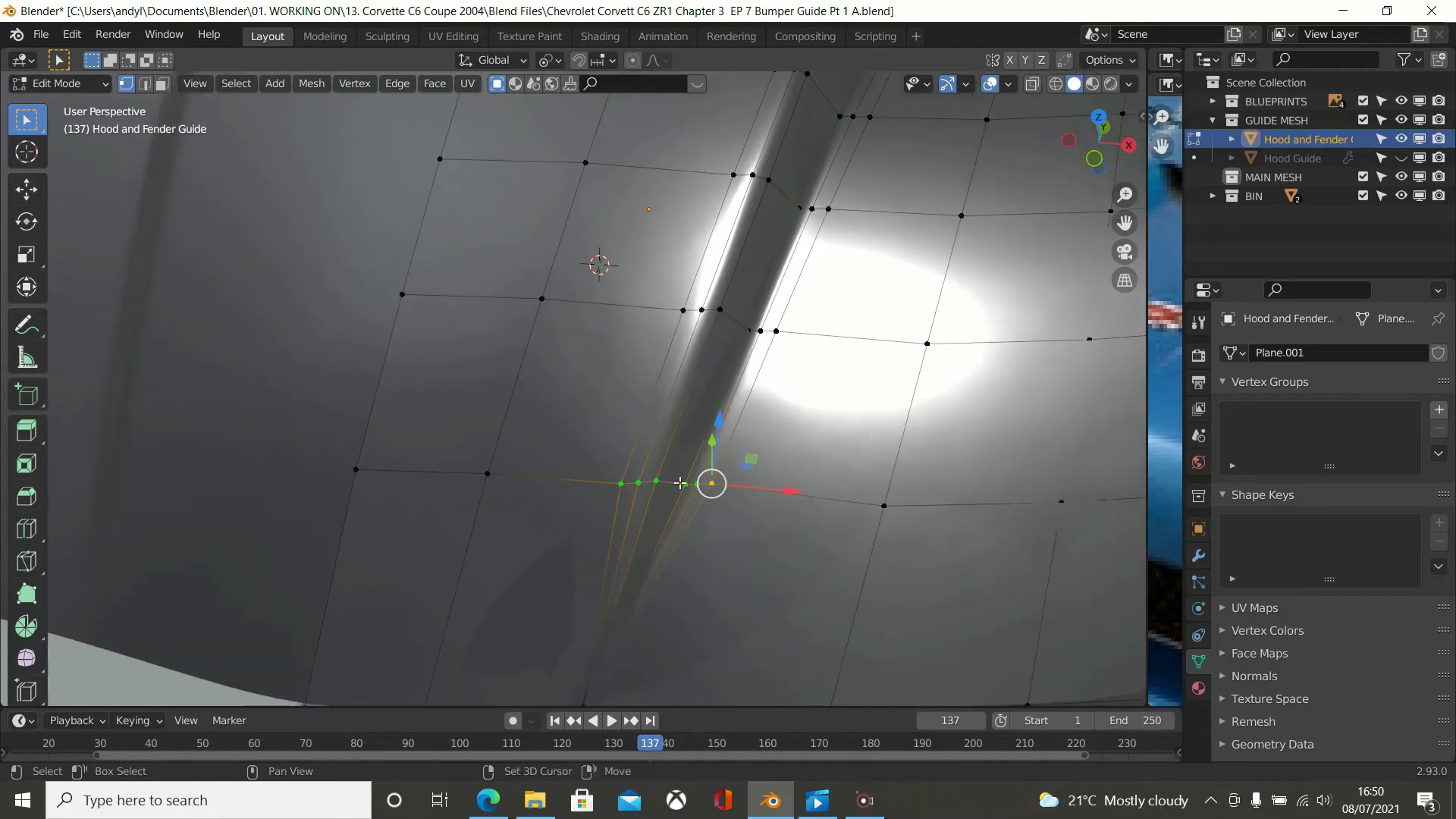
left_click(619, 485)
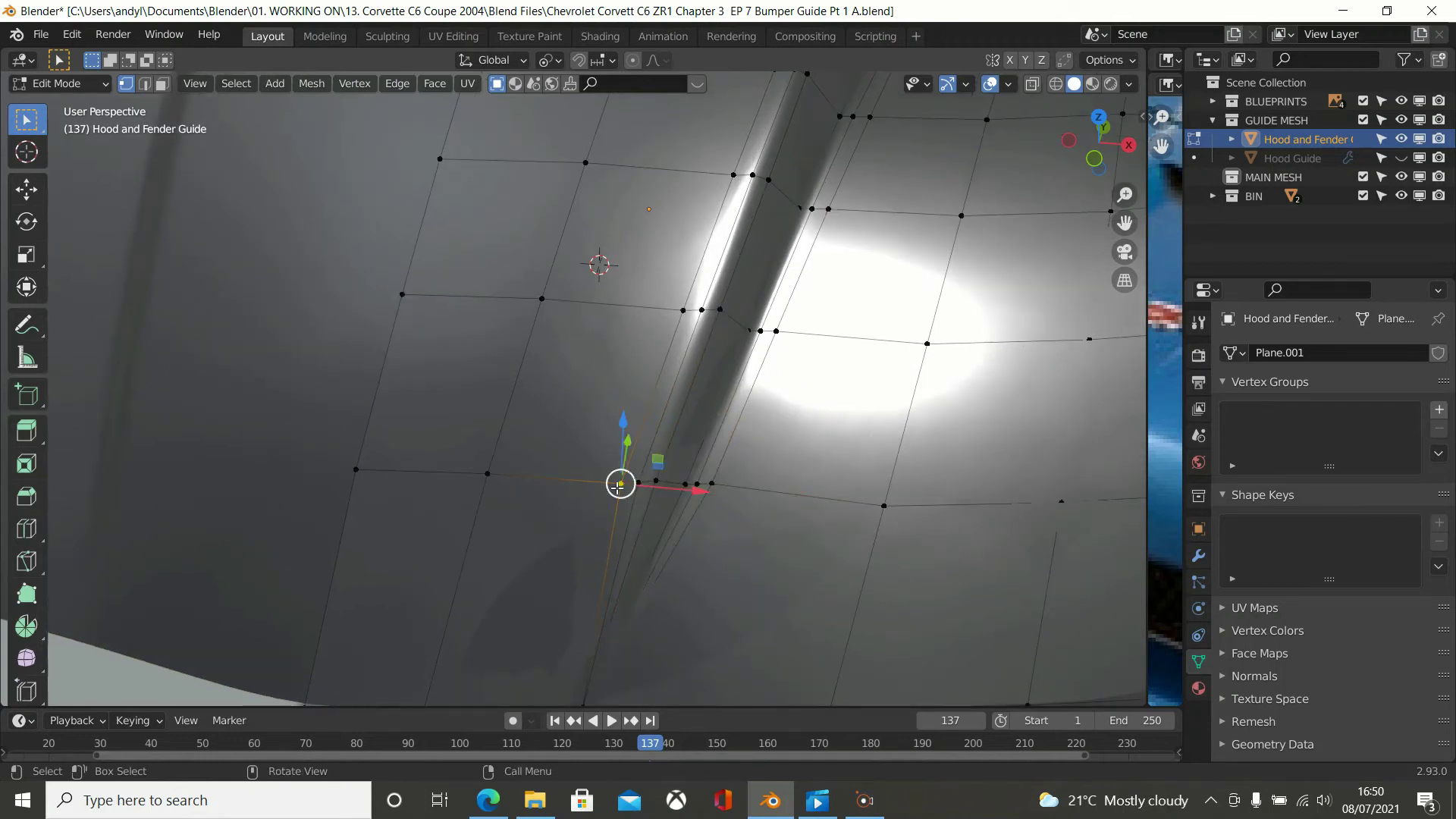
left_click(657, 484, "ctrl")
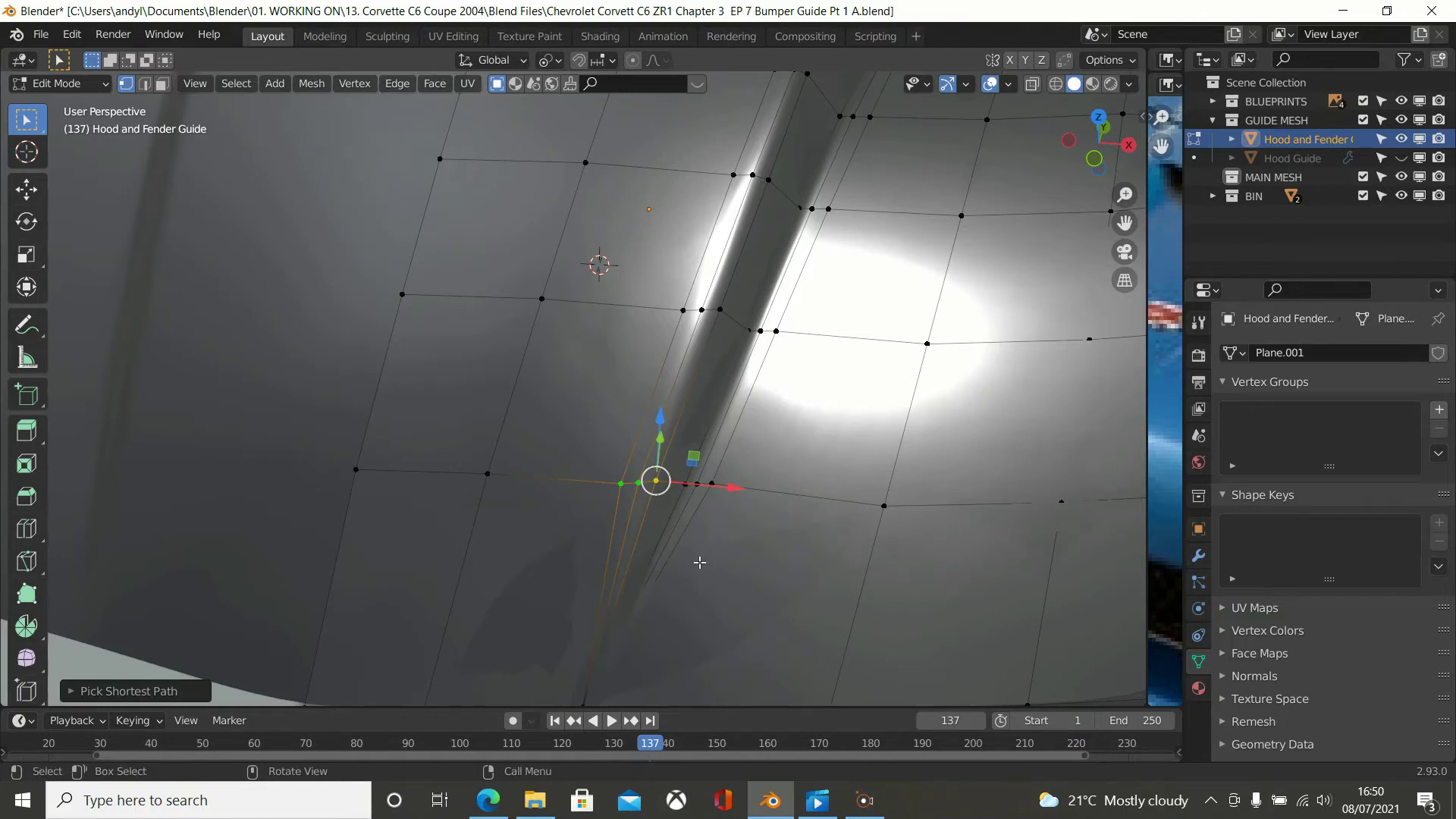
key("m")
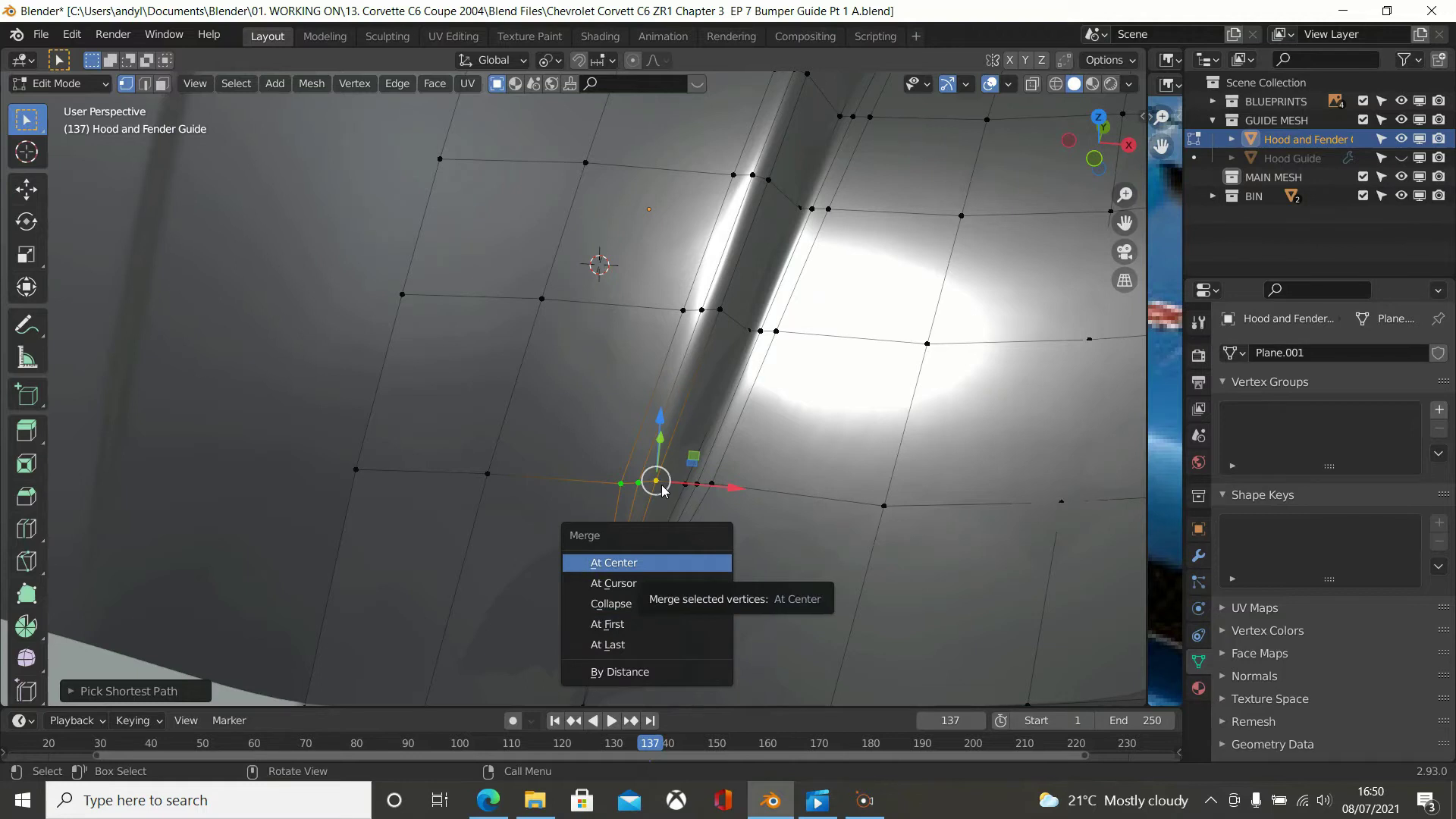
left_click(655, 650)
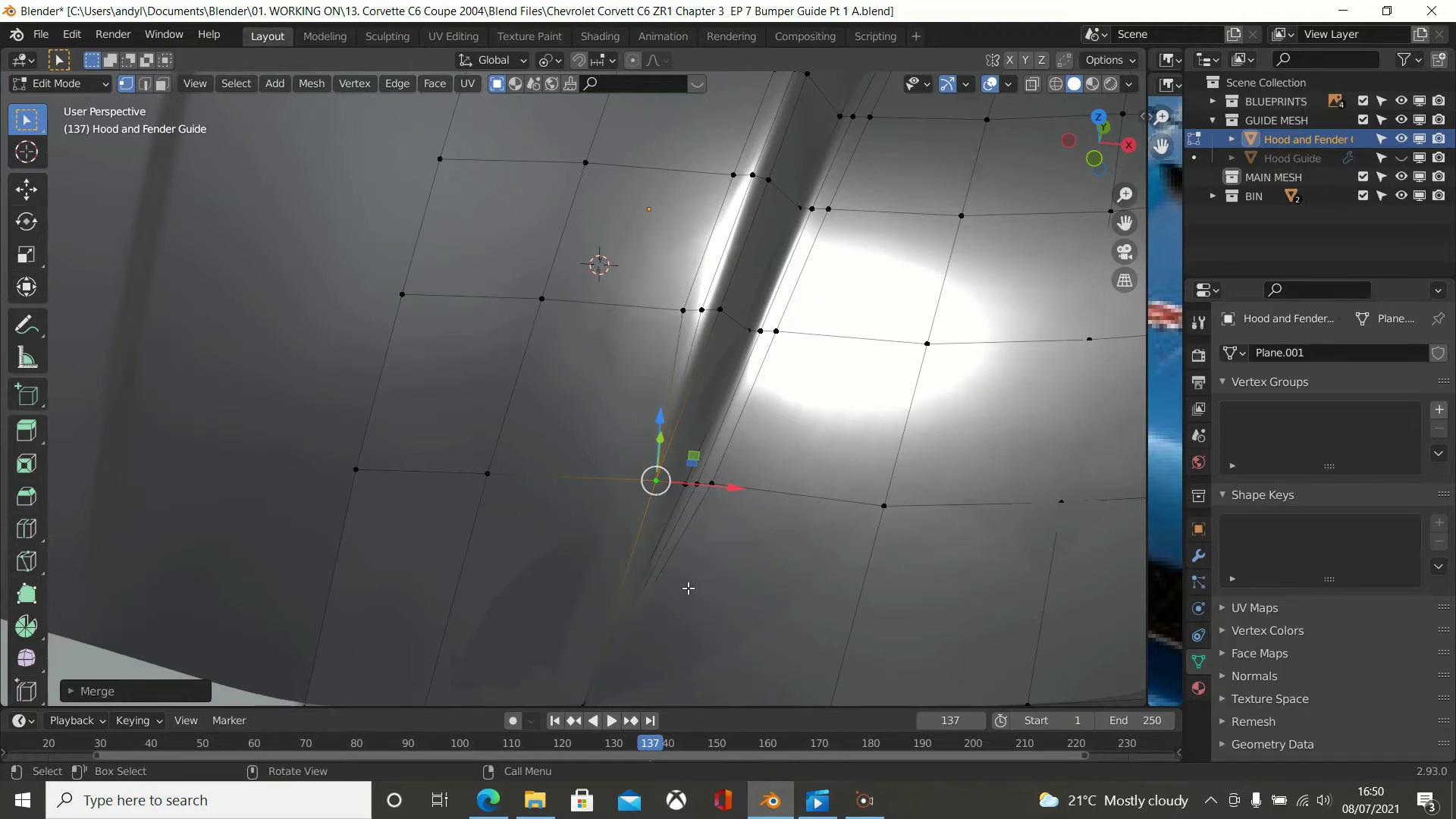
Merge the three second-row vertices on the ridge's outer side at the last selected vertex.
left_click(712, 500)
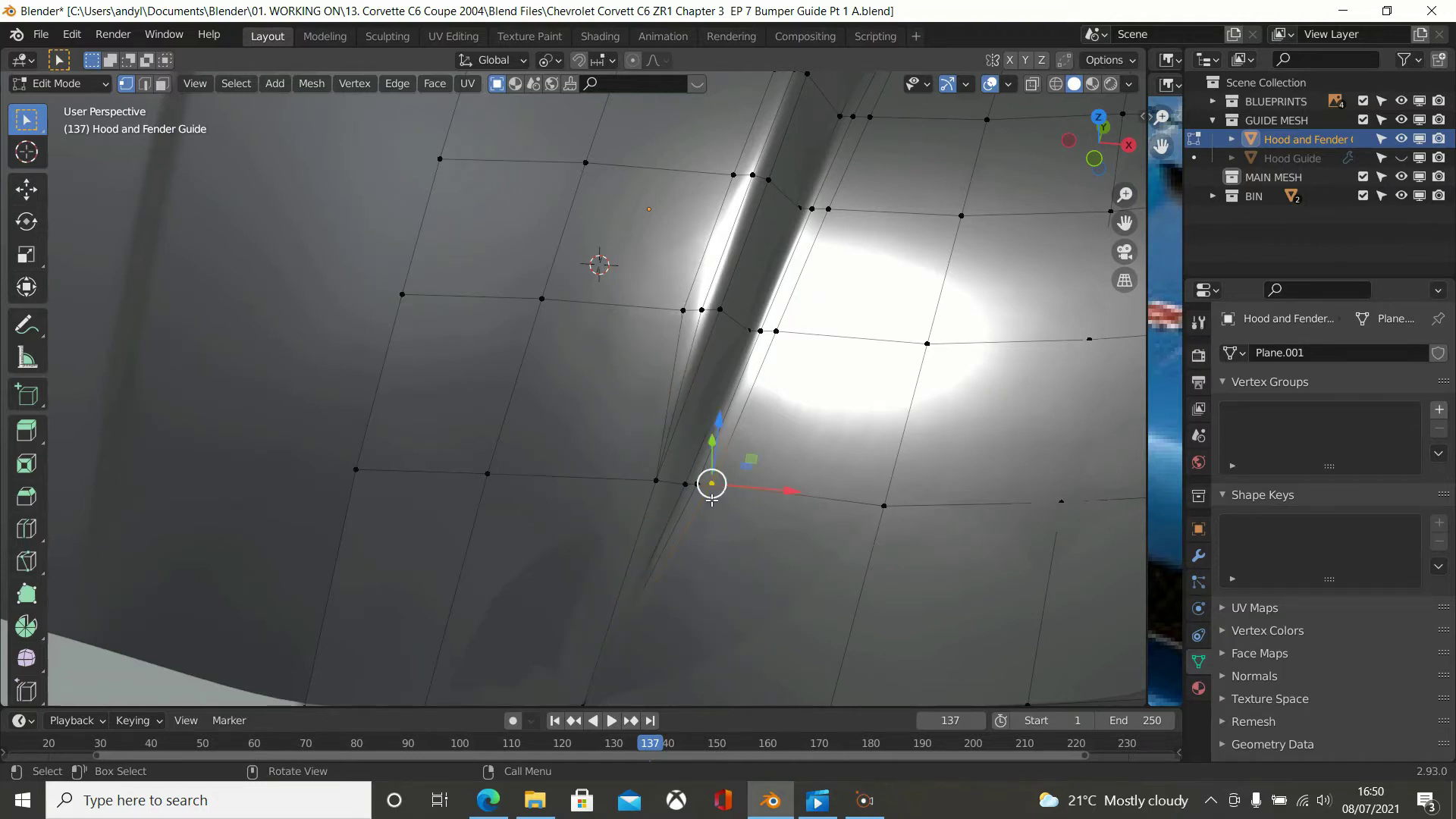
left_click(688, 483)
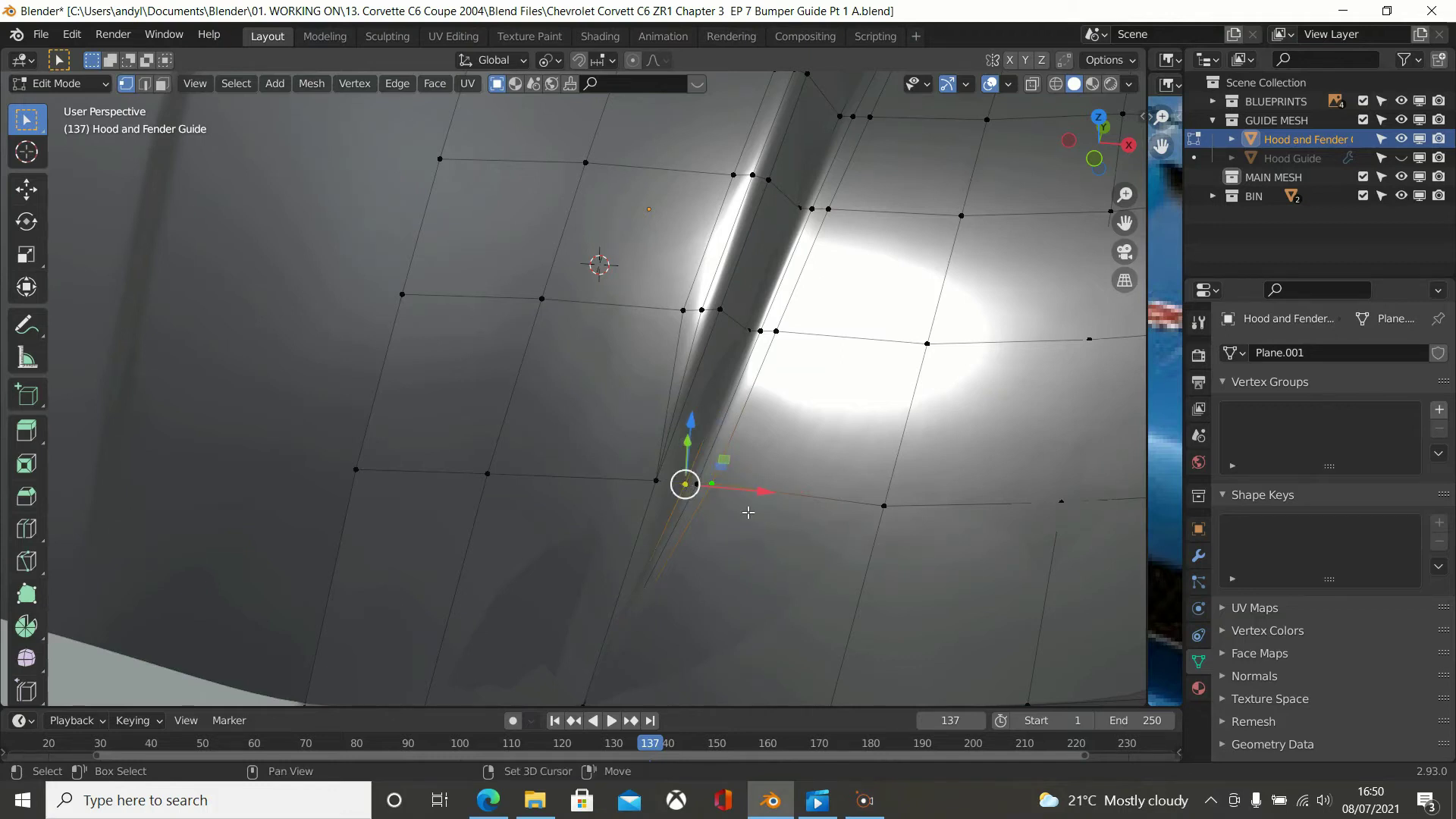
left_click(718, 508)
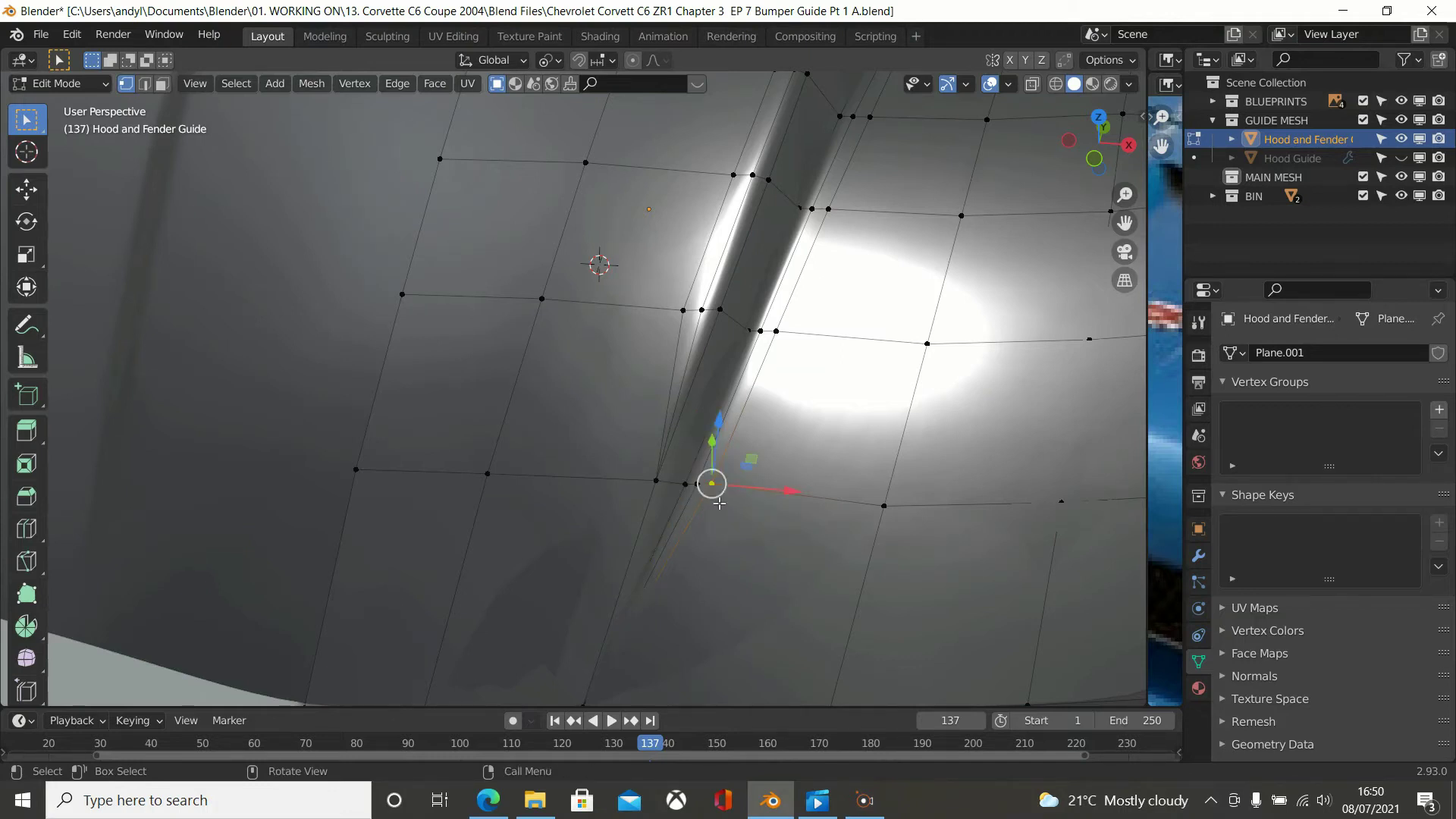
left_click(683, 482, "ctrl")
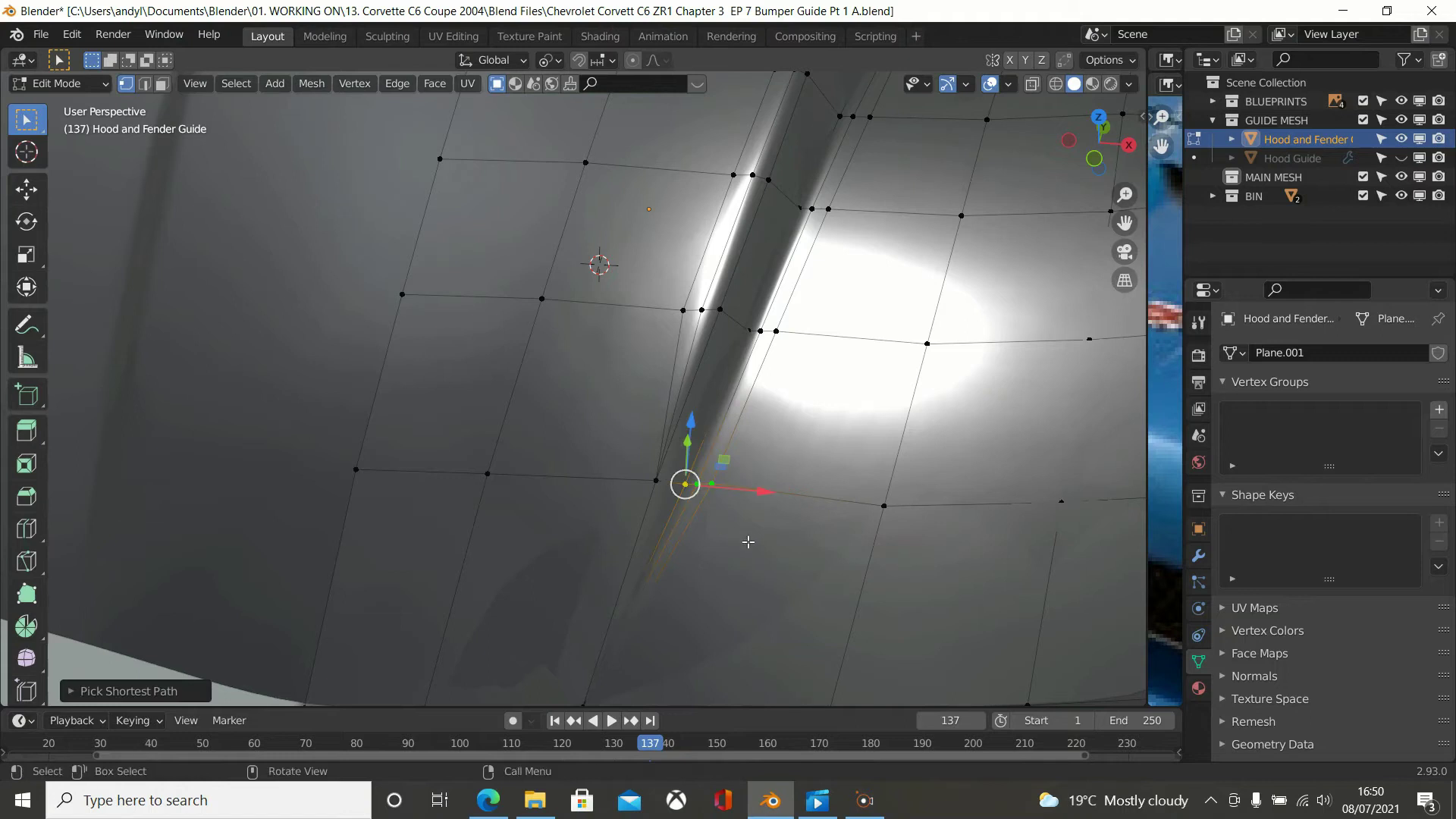
key("m")
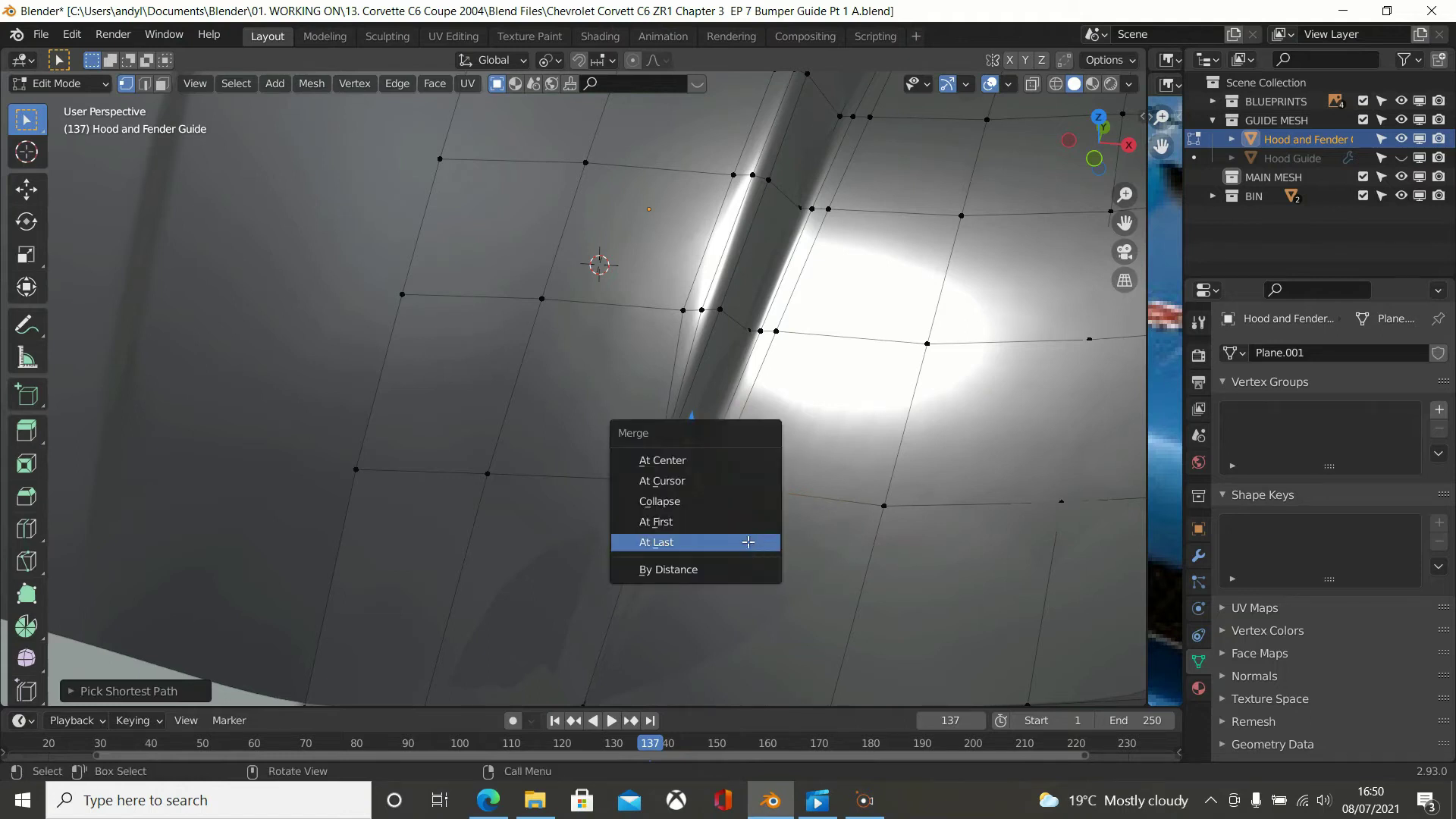
left_click(748, 542)
Check the ridge tip in Object Mode, and merge its two remaining second-row vertices into one.
middle_click_drag(749, 530, 792, 493)
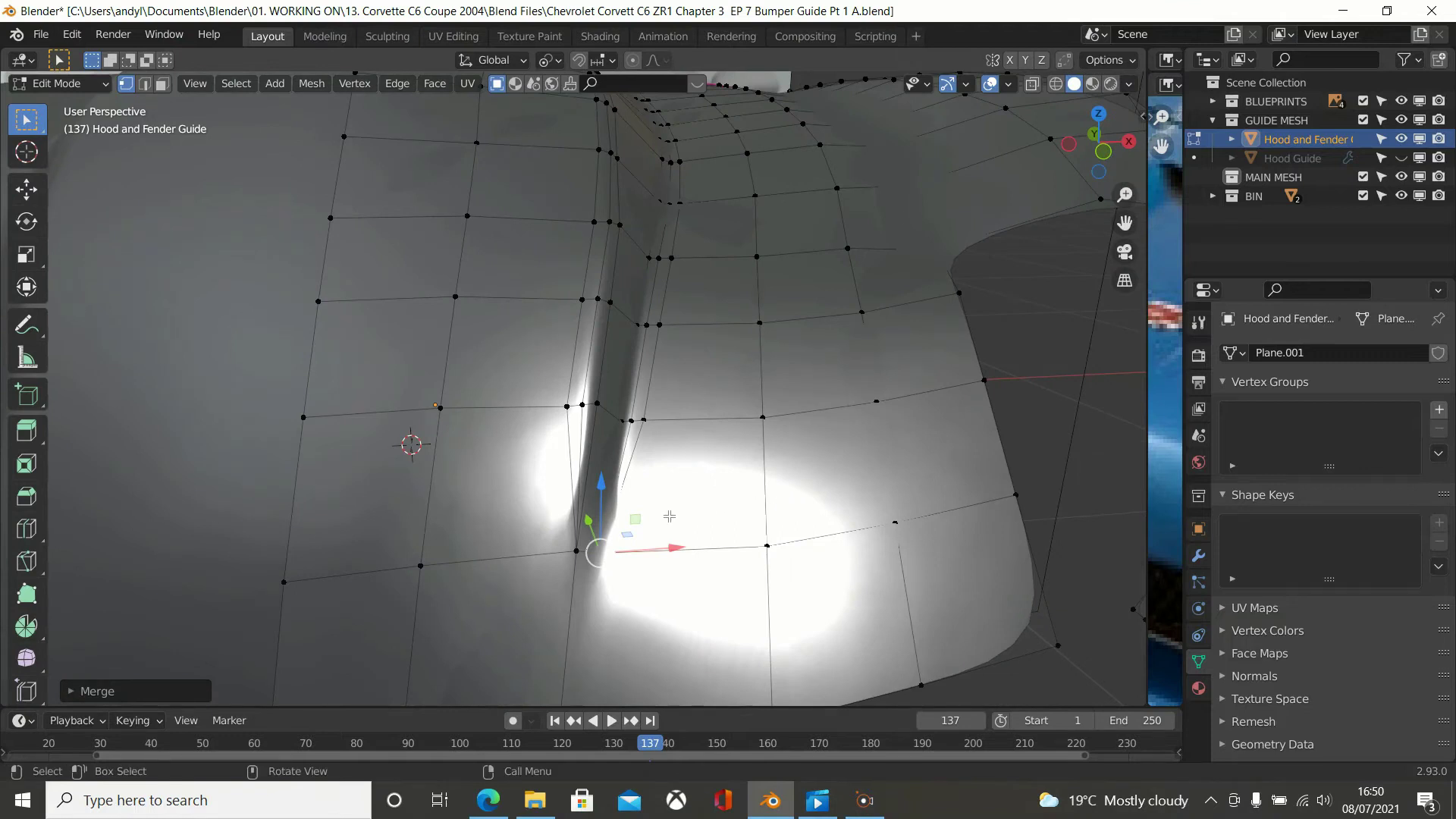
key("Tab")
middle_click_drag(668, 527, 616, 566)
key("Tab")
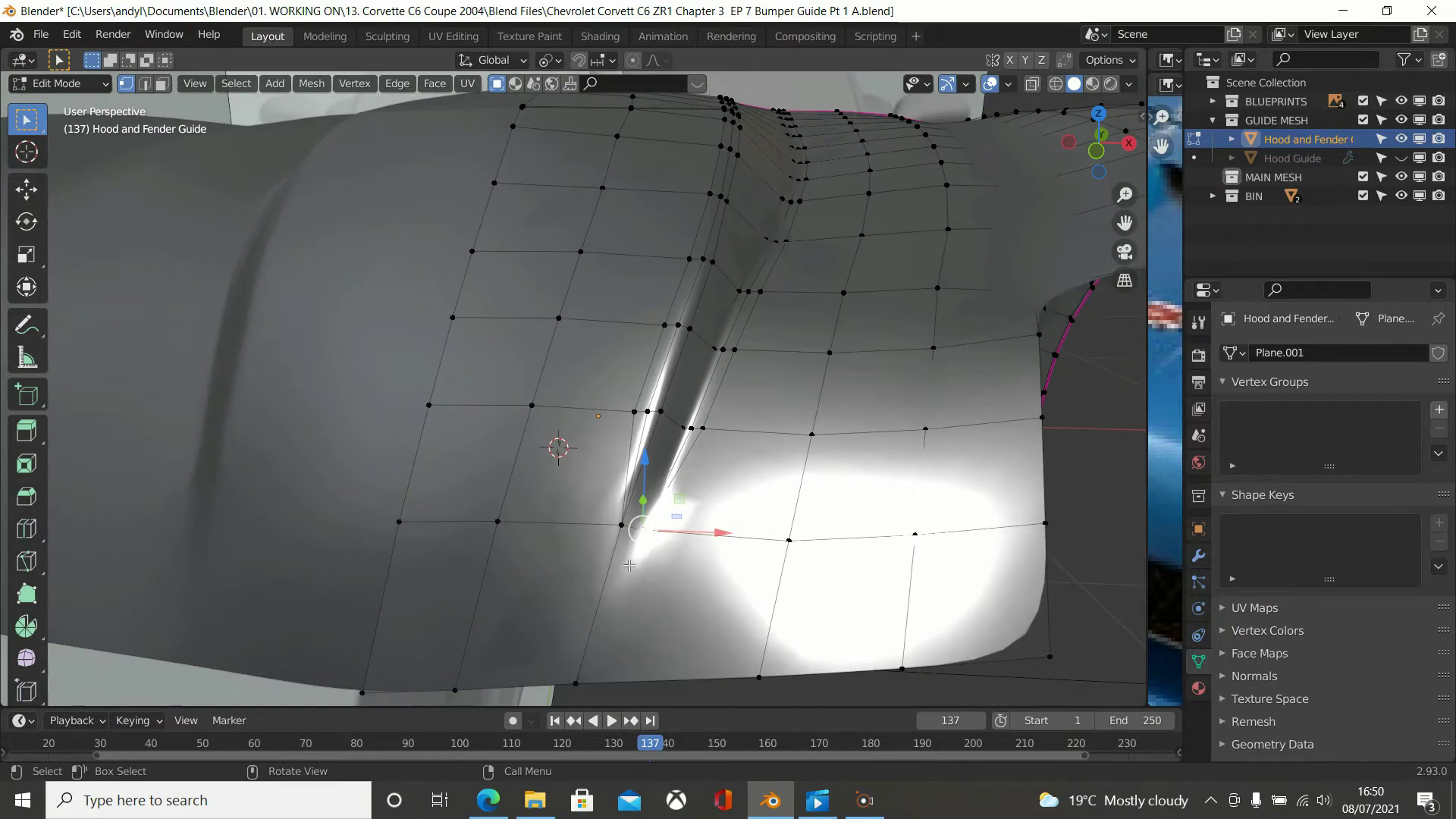
scroll(628, 565, "up", 1)
left_click(630, 563)
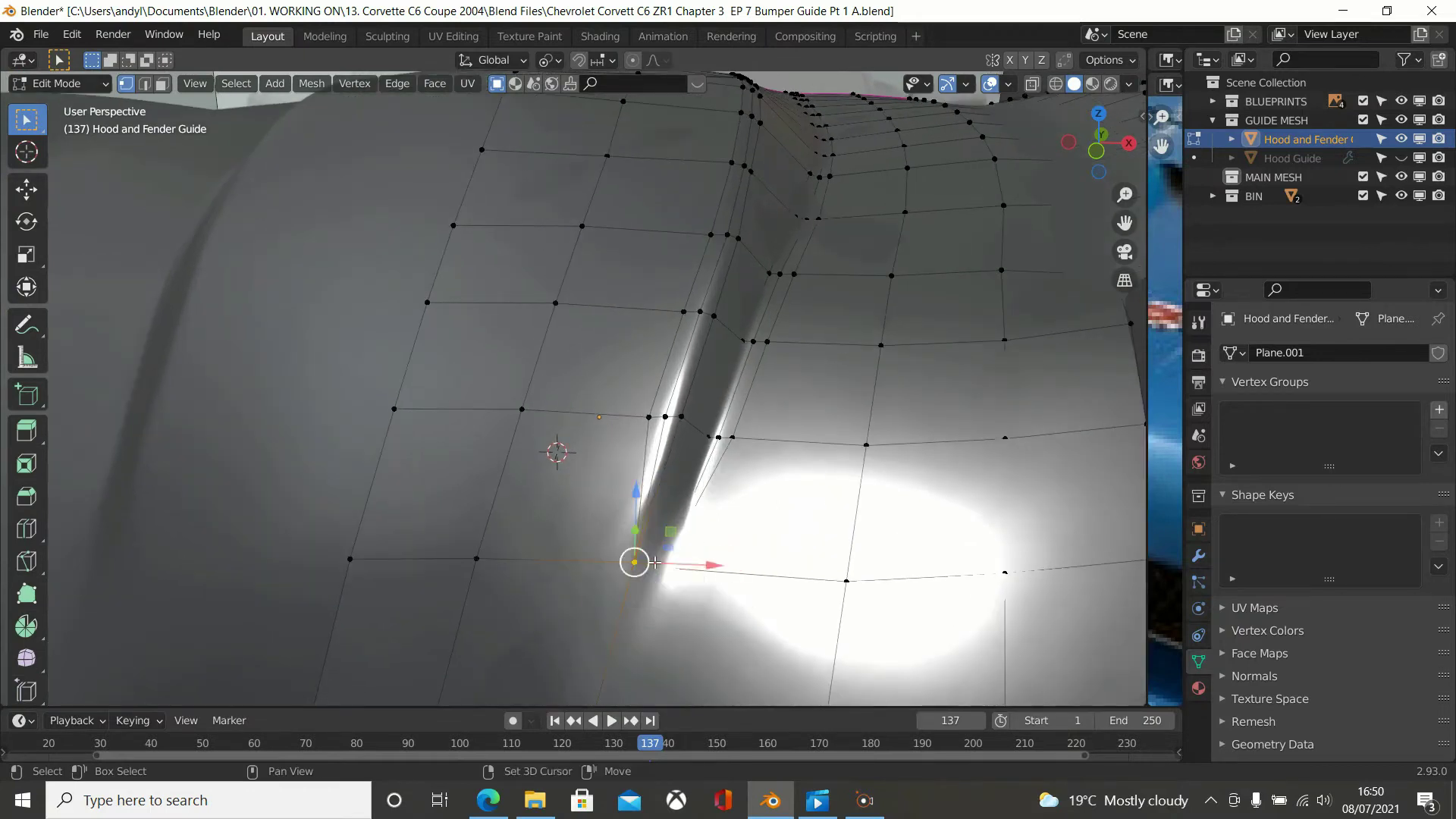
key("m")
left_click(702, 562)
Examine the shading around the merged ridge tip up close and from several angles, with and without the mesh cage.
scroll(703, 562, "down", 1)
middle_click_drag(703, 562, 665, 541)
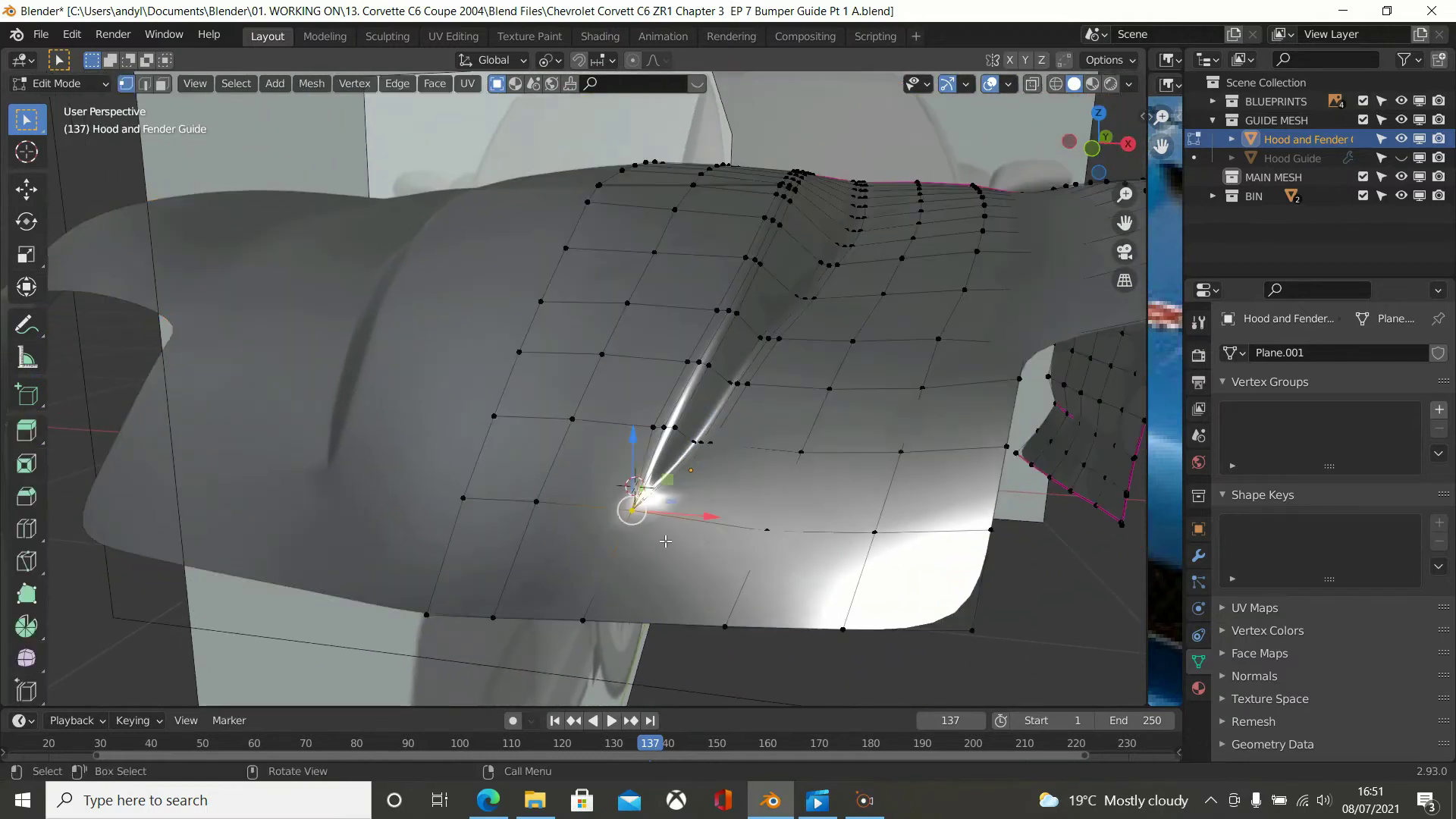
scroll(665, 540, "up", 4)
key("Tab")
key("Tab")
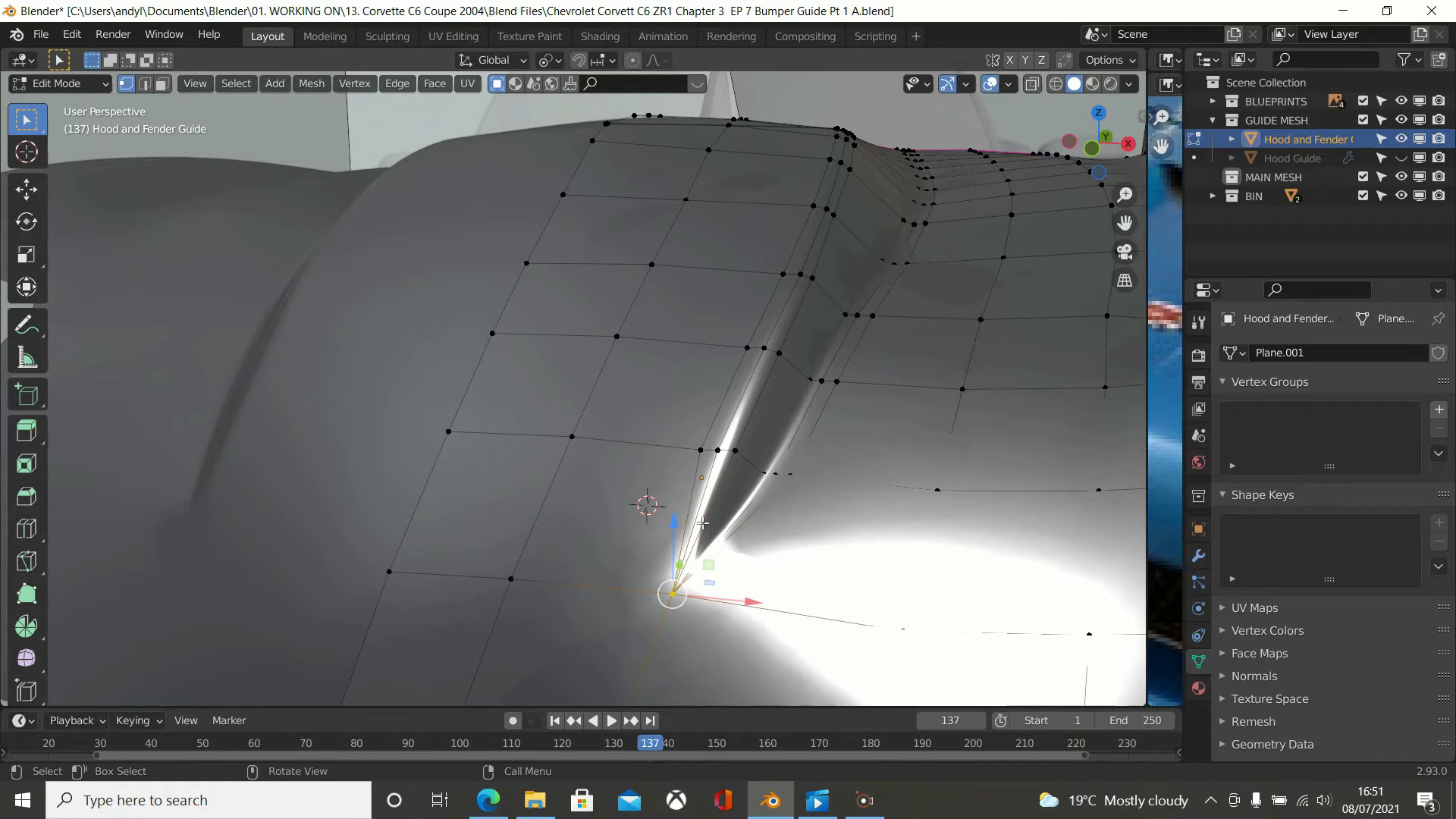
scroll(703, 523, "down", 1)
middle_click_drag(703, 524, 720, 543)
scroll(723, 545, "down", 1)
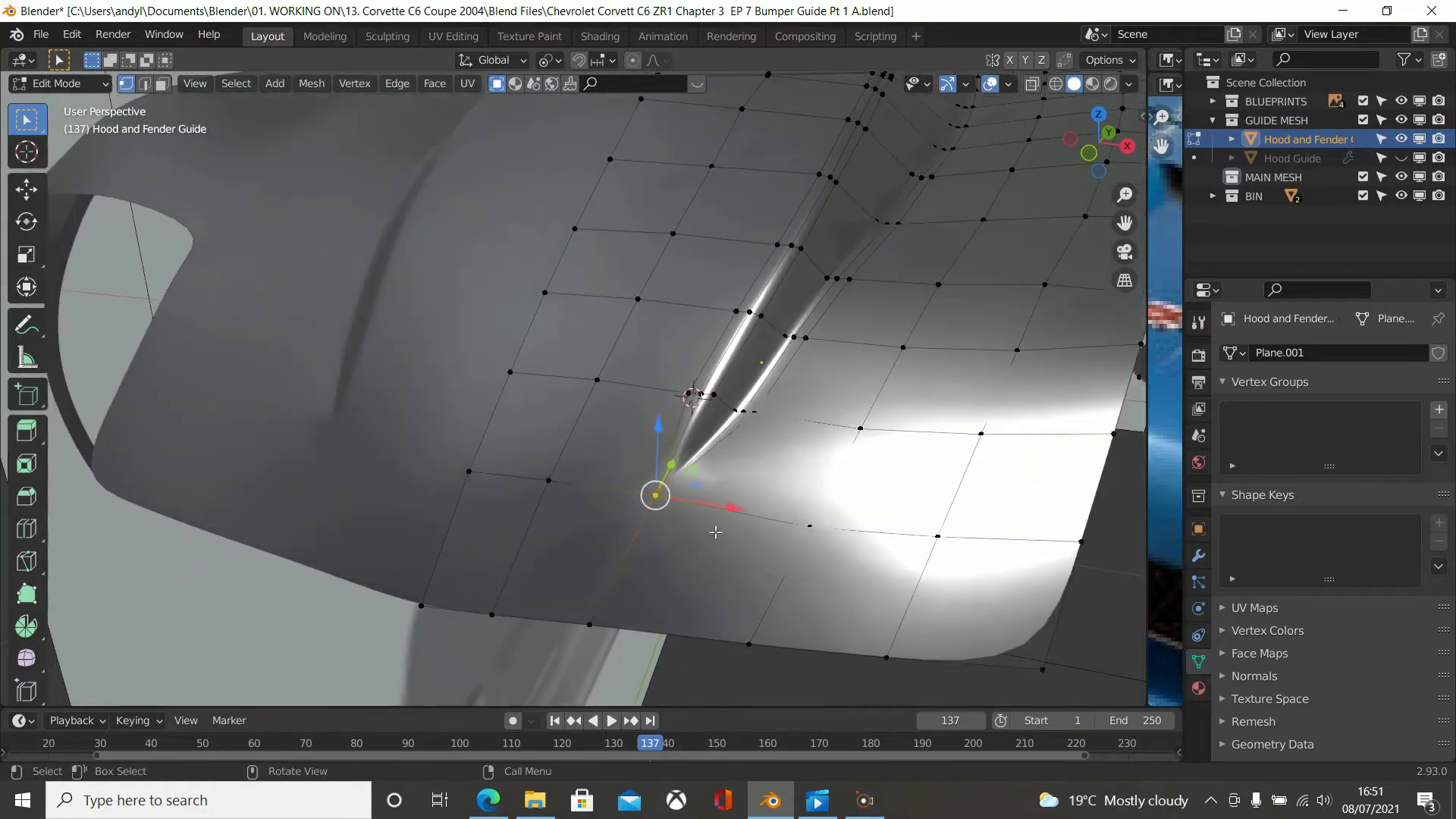
scroll(716, 561, "down", 1)
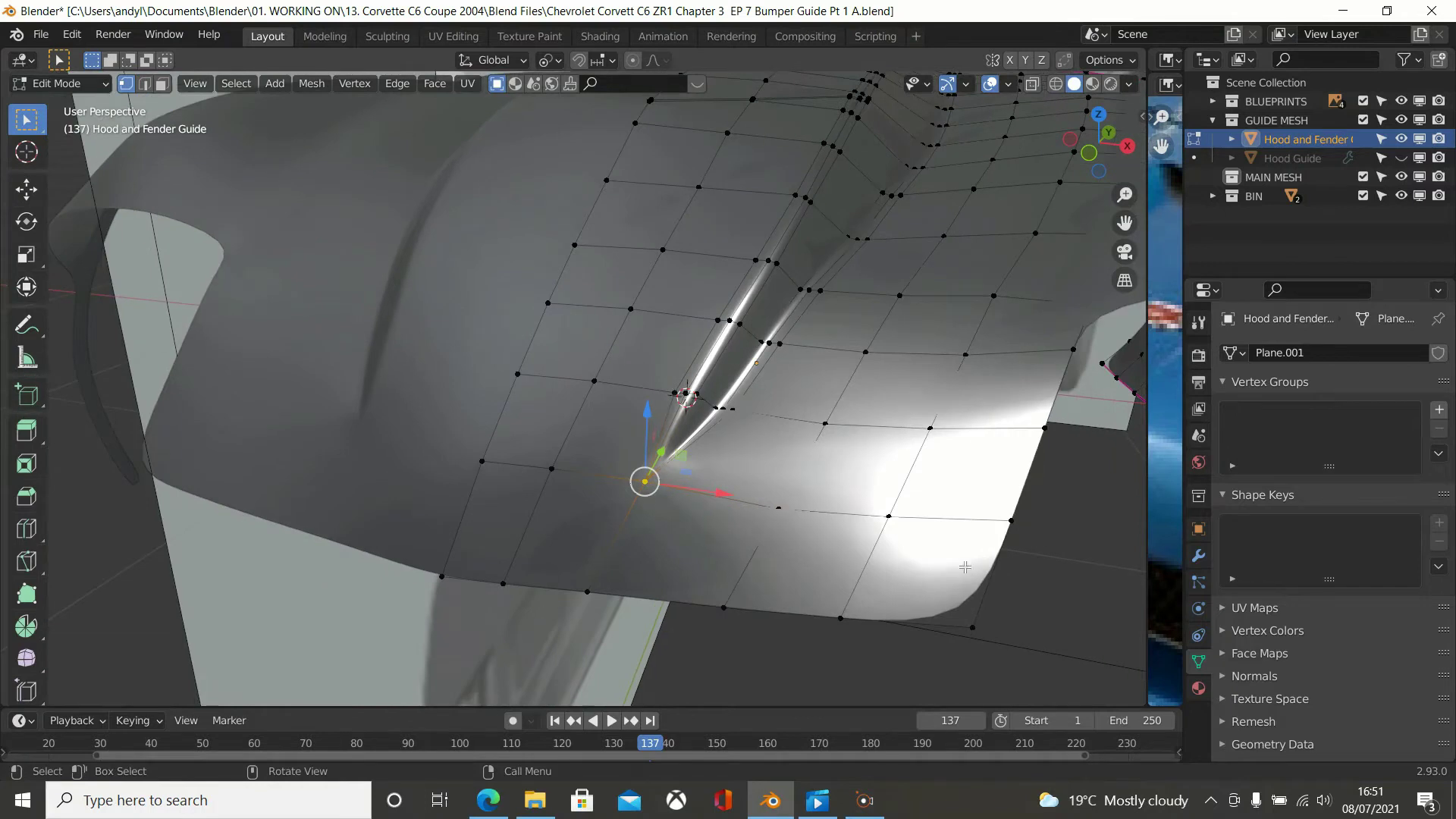
Examine the nose surface around the ridge tip from the front and at oblique angles, near and far.
scroll(838, 574, "down", 2)
middle_click_drag(698, 494, 753, 478)
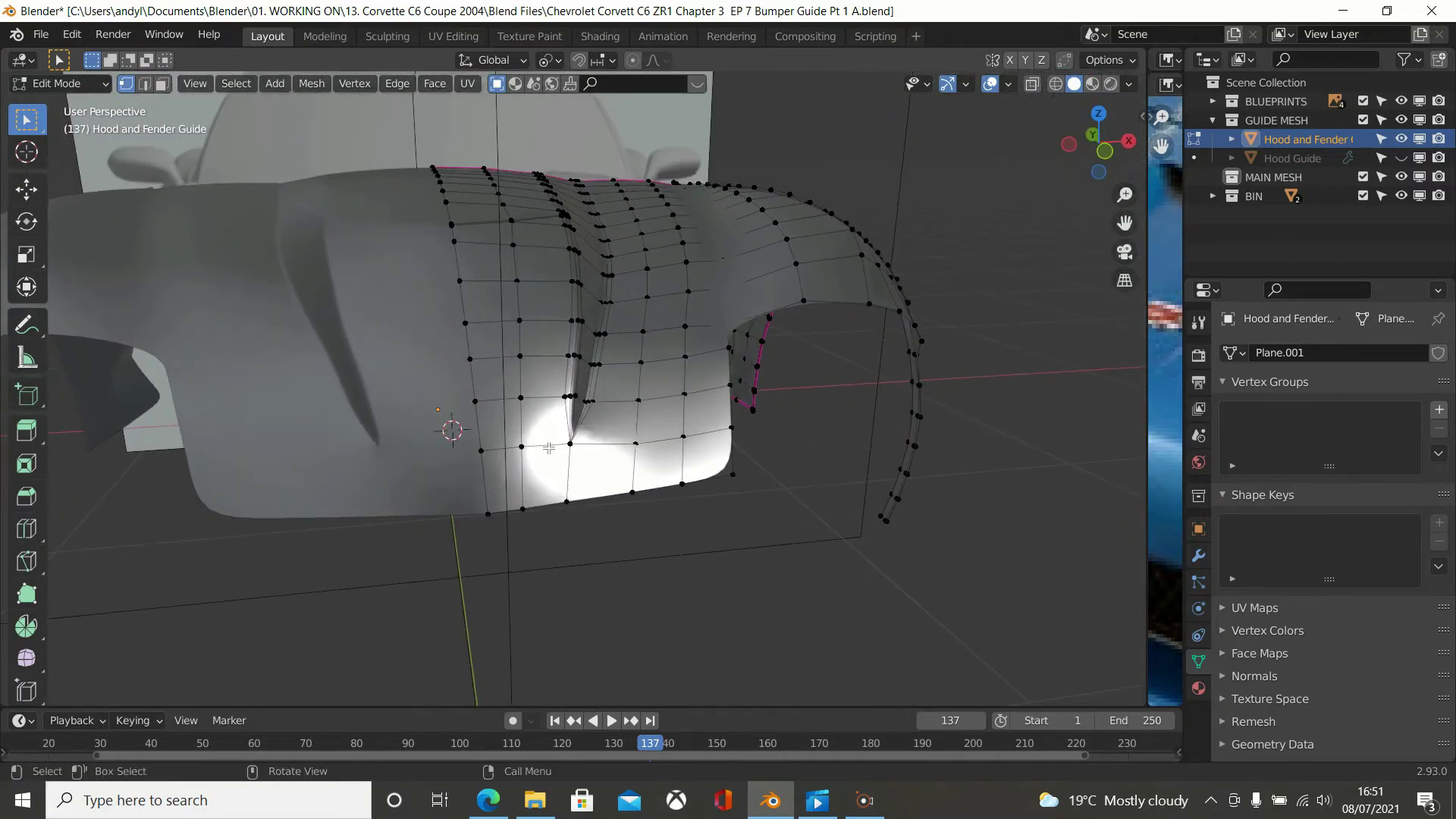
middle_click_drag(431, 464, 555, 444)
middle_click_drag(371, 522, 448, 461)
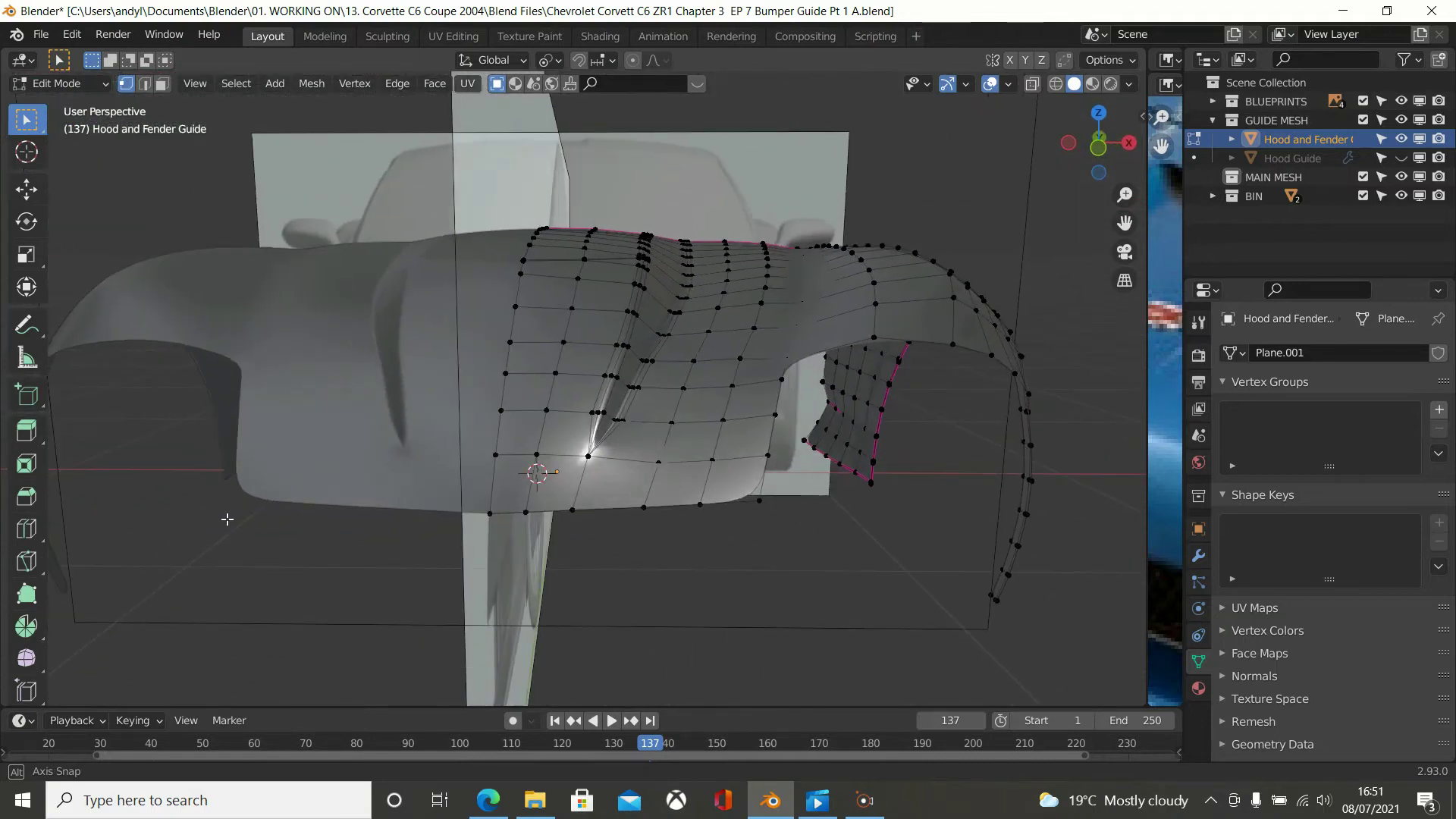
middle_click_drag(696, 471, 599, 545)
scroll(667, 492, "up", 1)
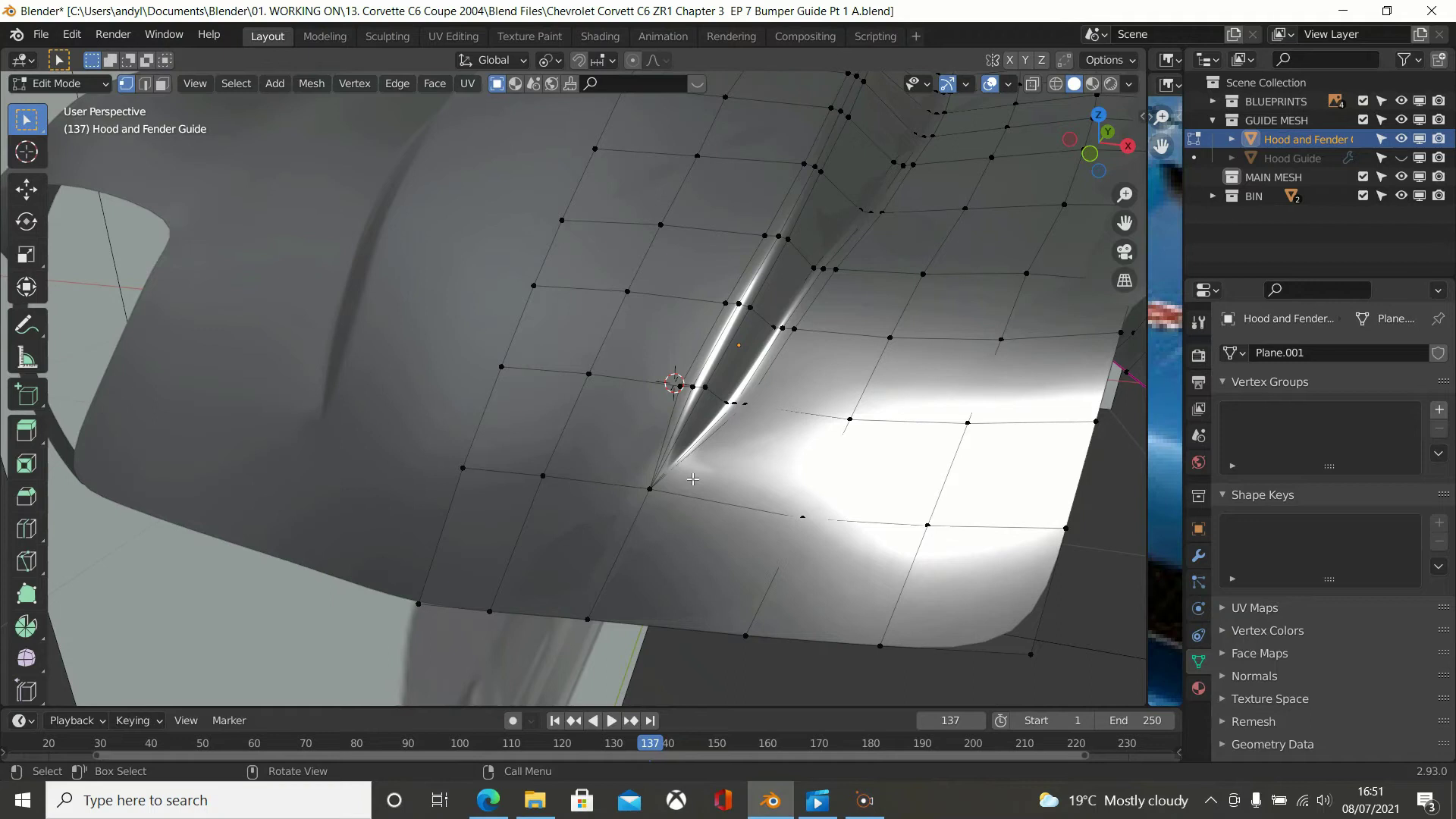
scroll(686, 489, "down", 3)
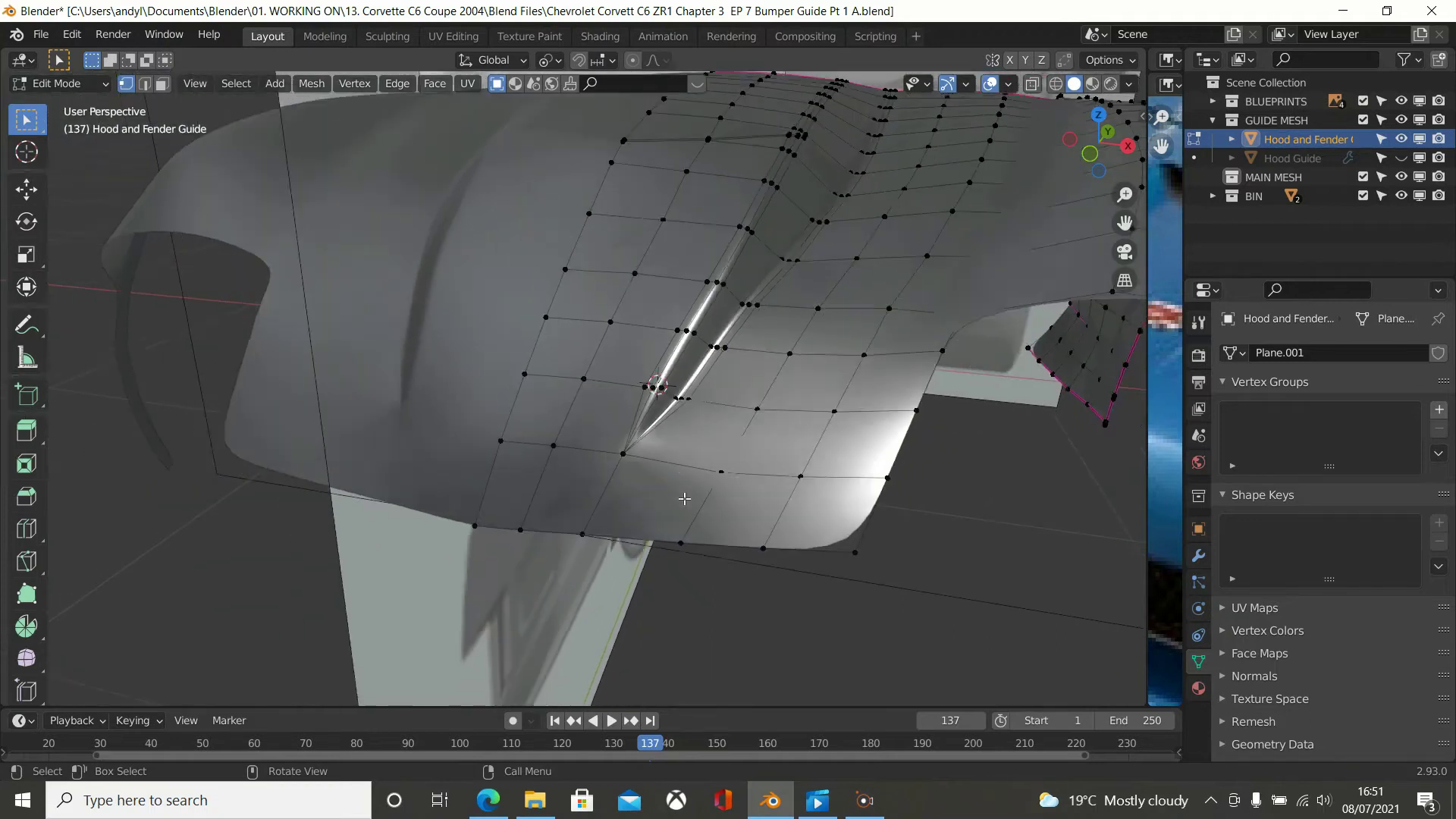
Extrude the nose's bottom row of vertices about 0.12 m straight down along Z to the bumper line on the front blueprint.
key("KP_1")
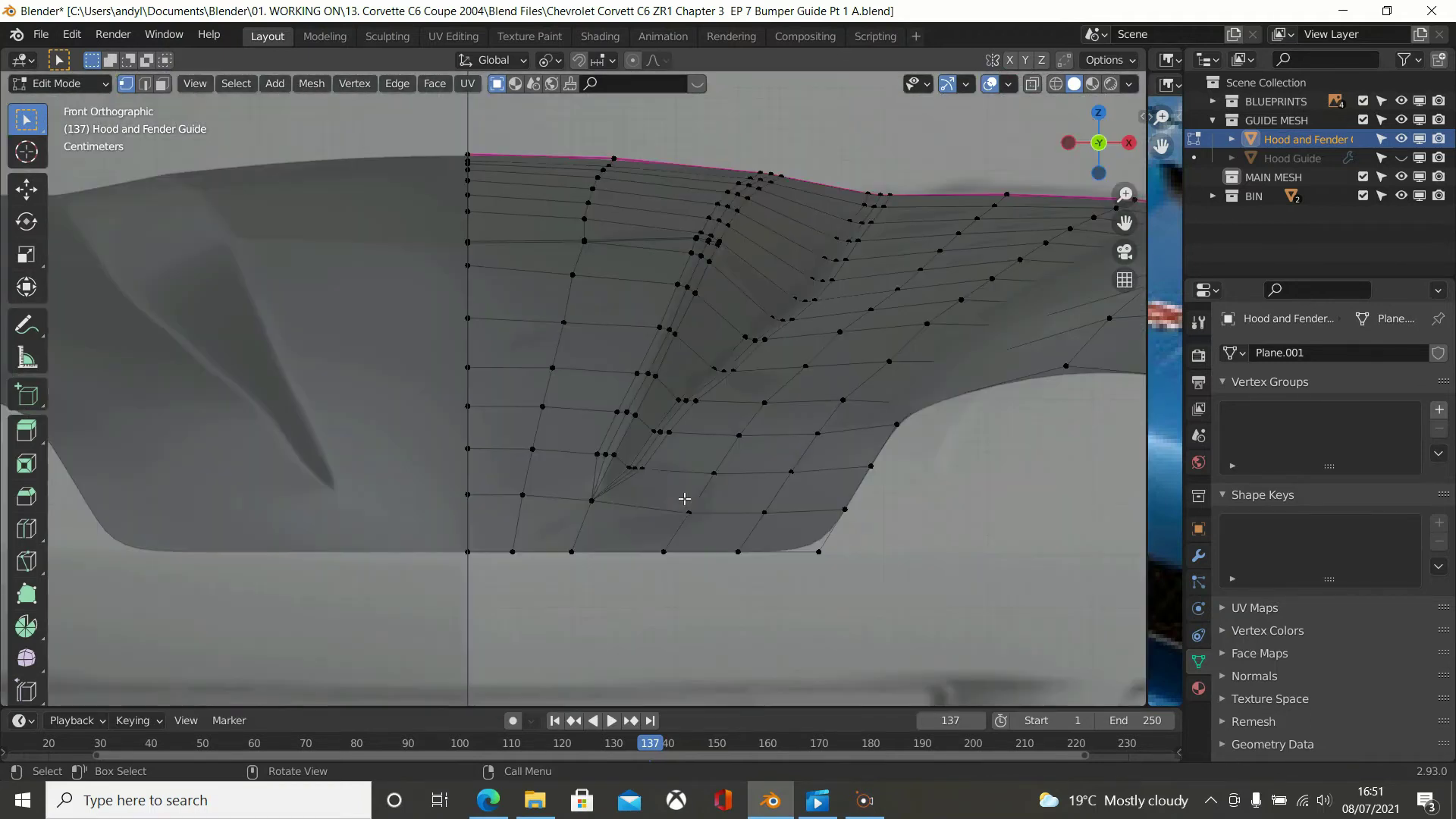
scroll(680, 531, "down", 2)
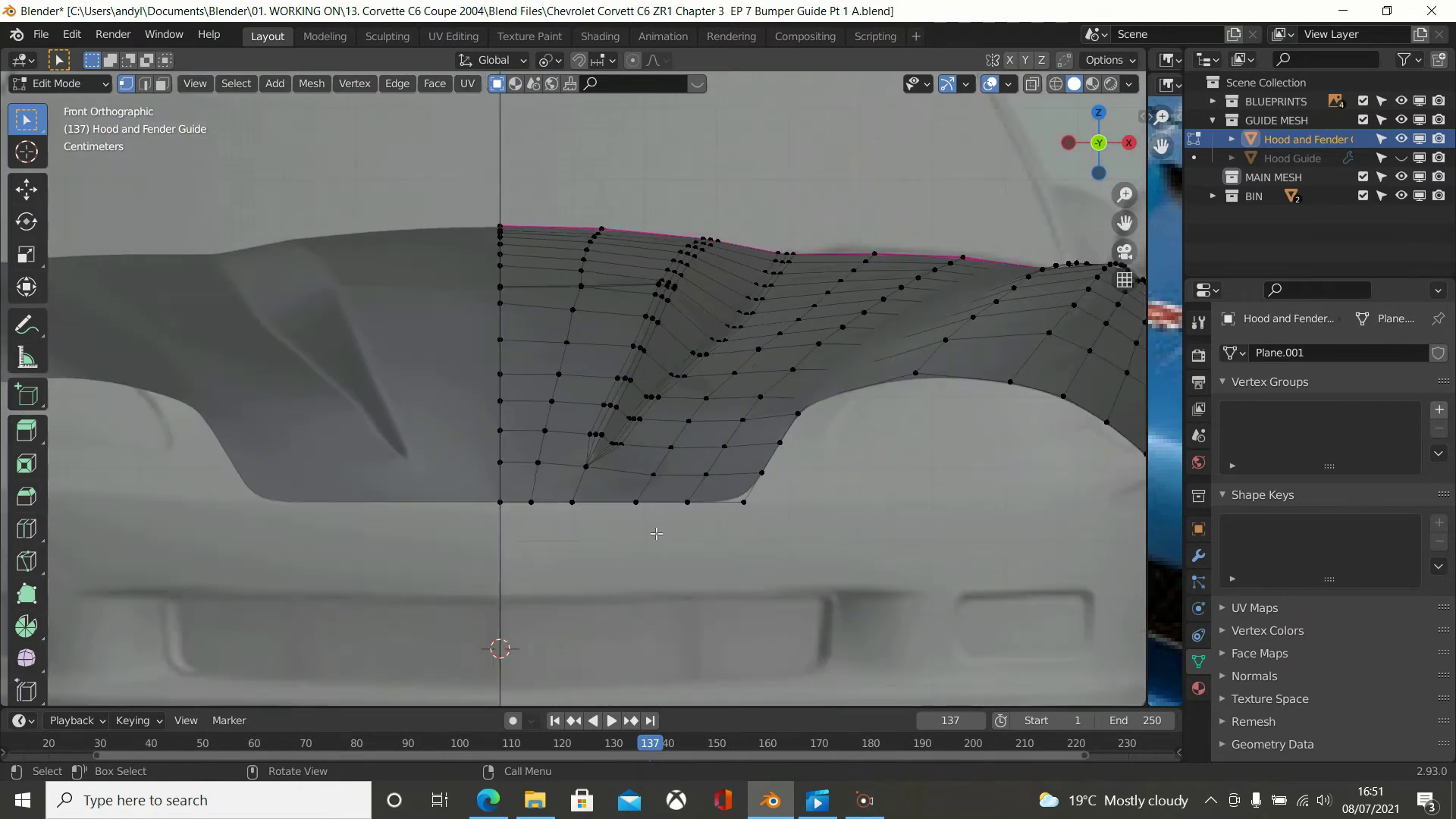
left_click(500, 502)
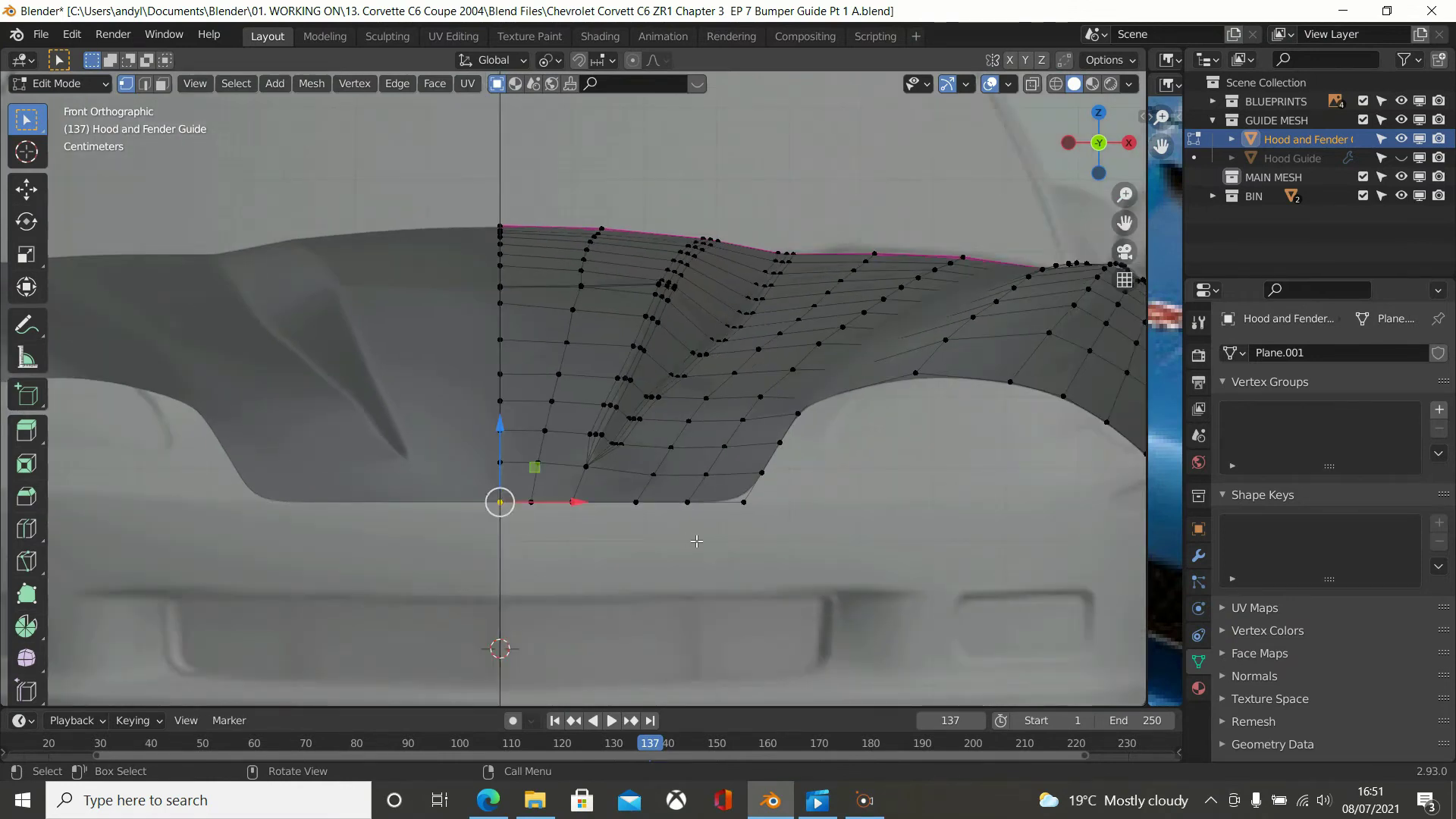
left_click(743, 503, "ctrl")
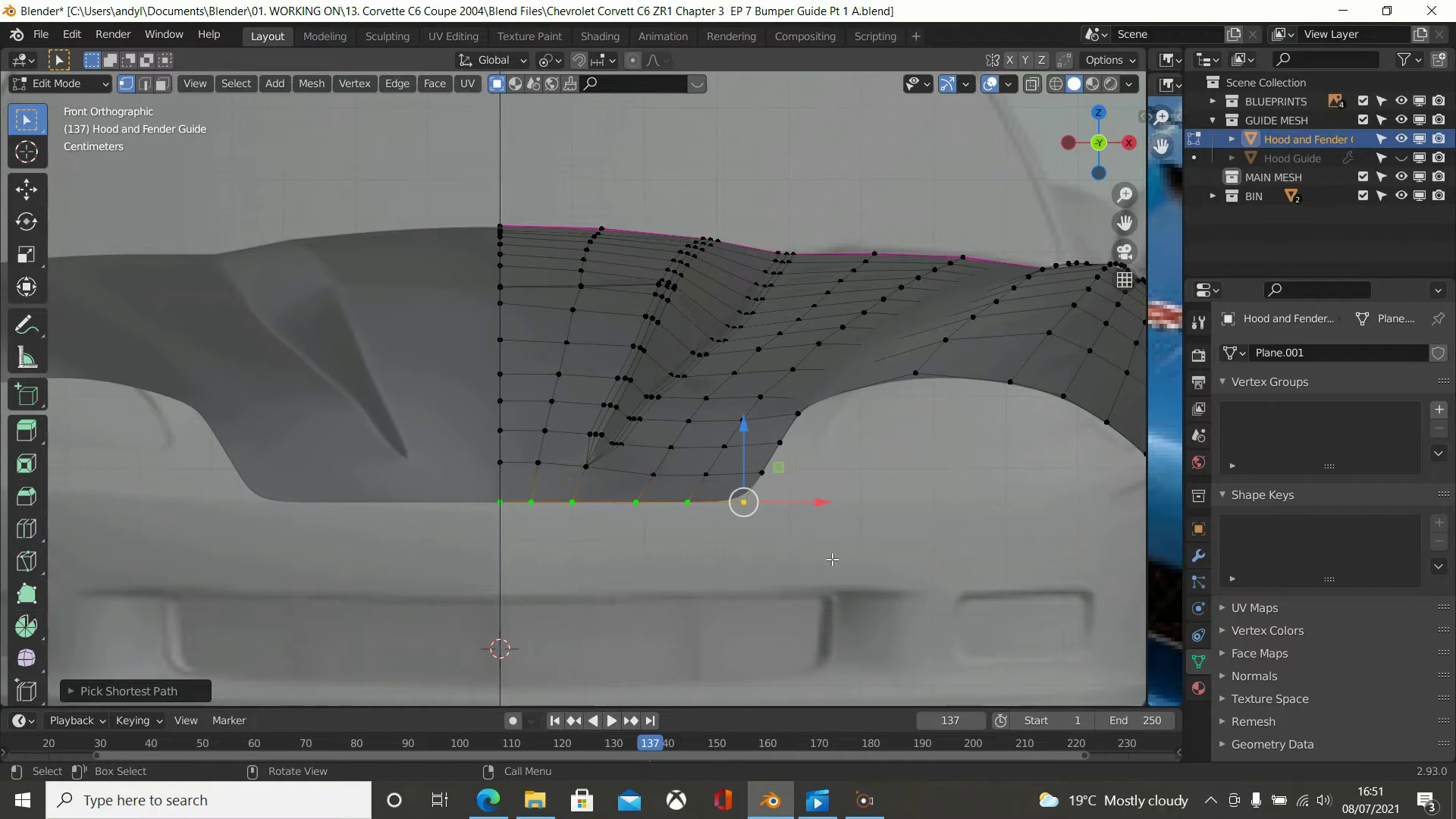
key("e")
key("z")
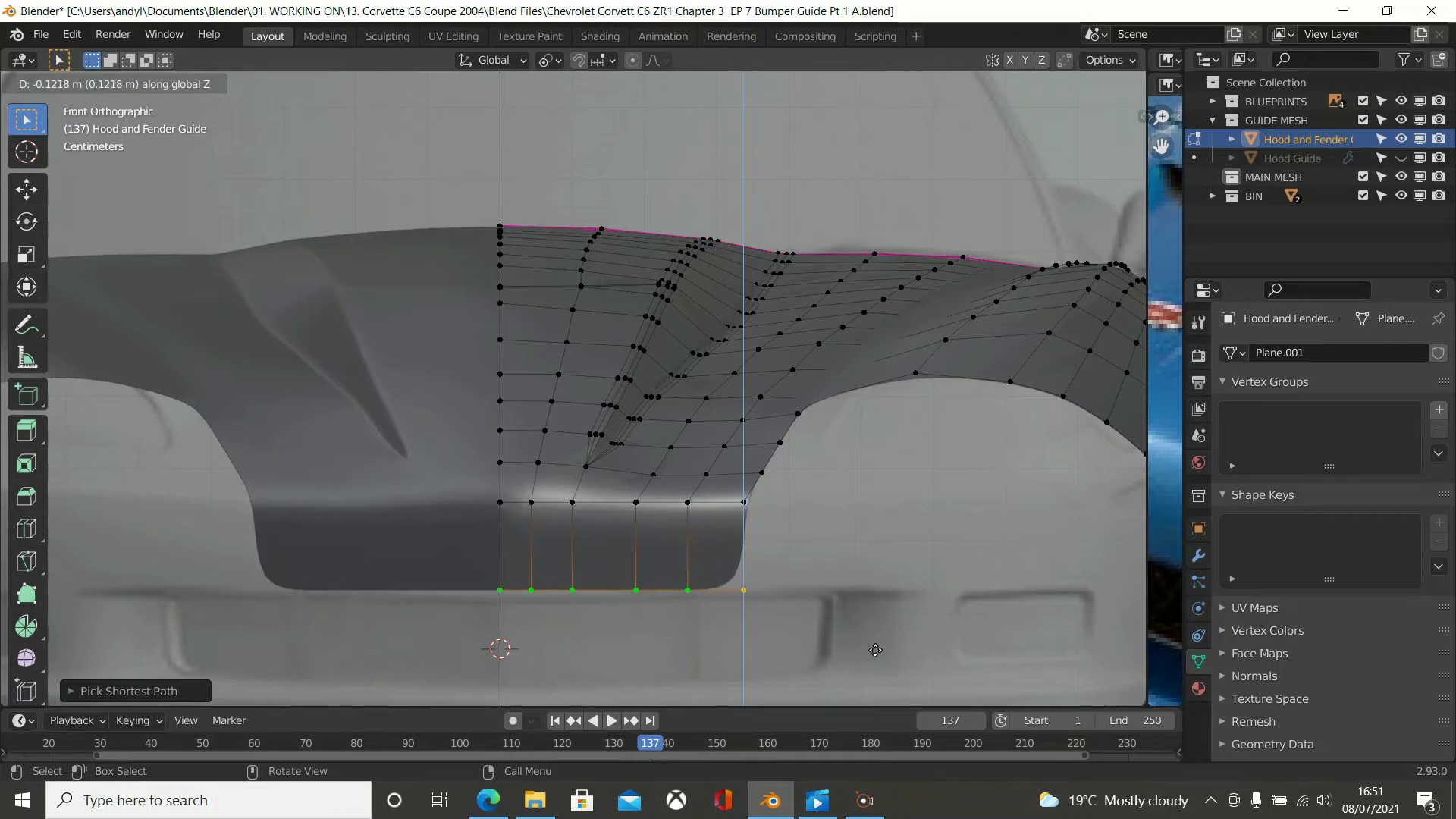
left_click(876, 650)
scroll(780, 650, "up", 4)
middle_click_drag(791, 619, 859, 312, "shift")
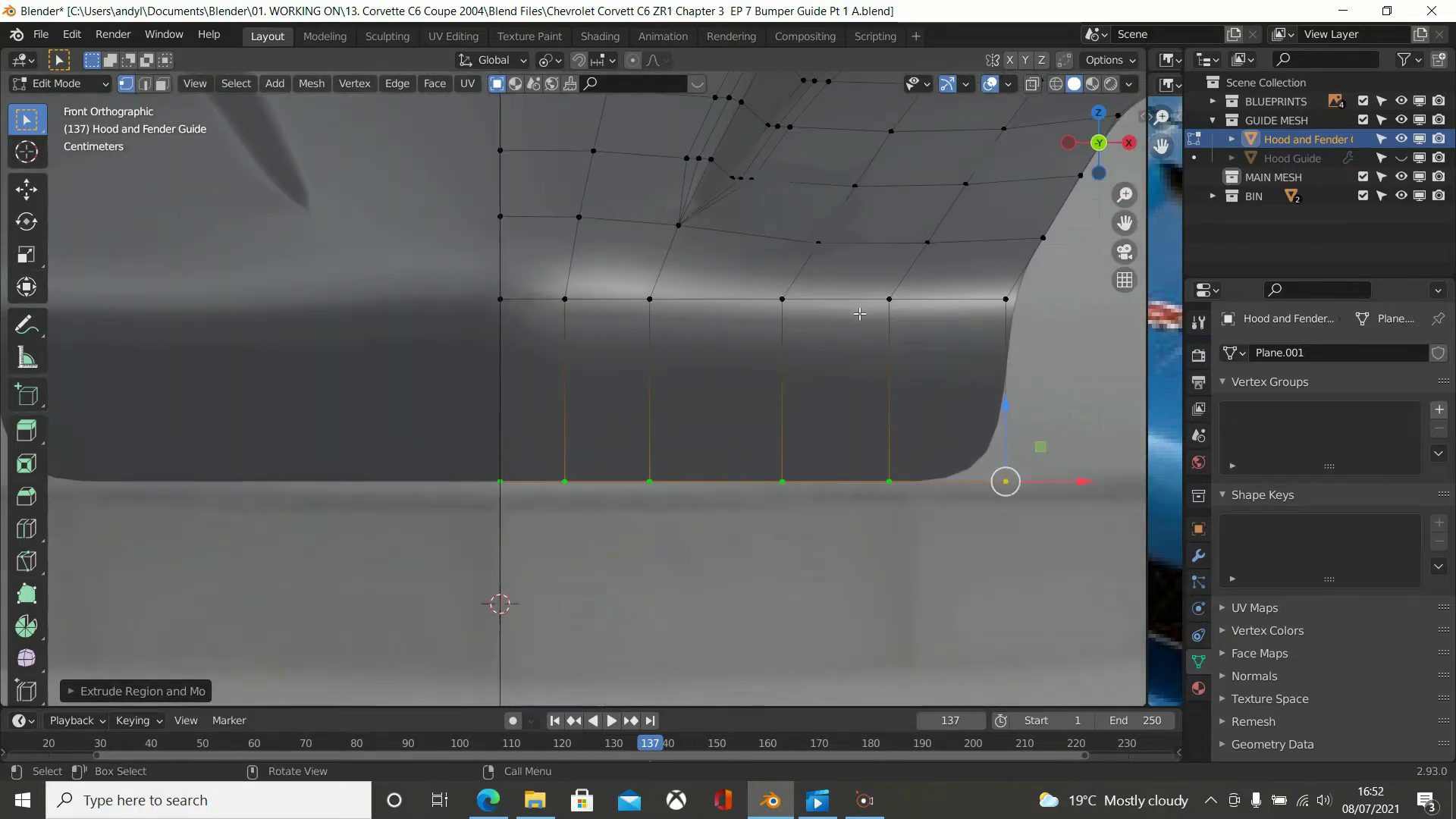
scroll(853, 334, "down", 4)
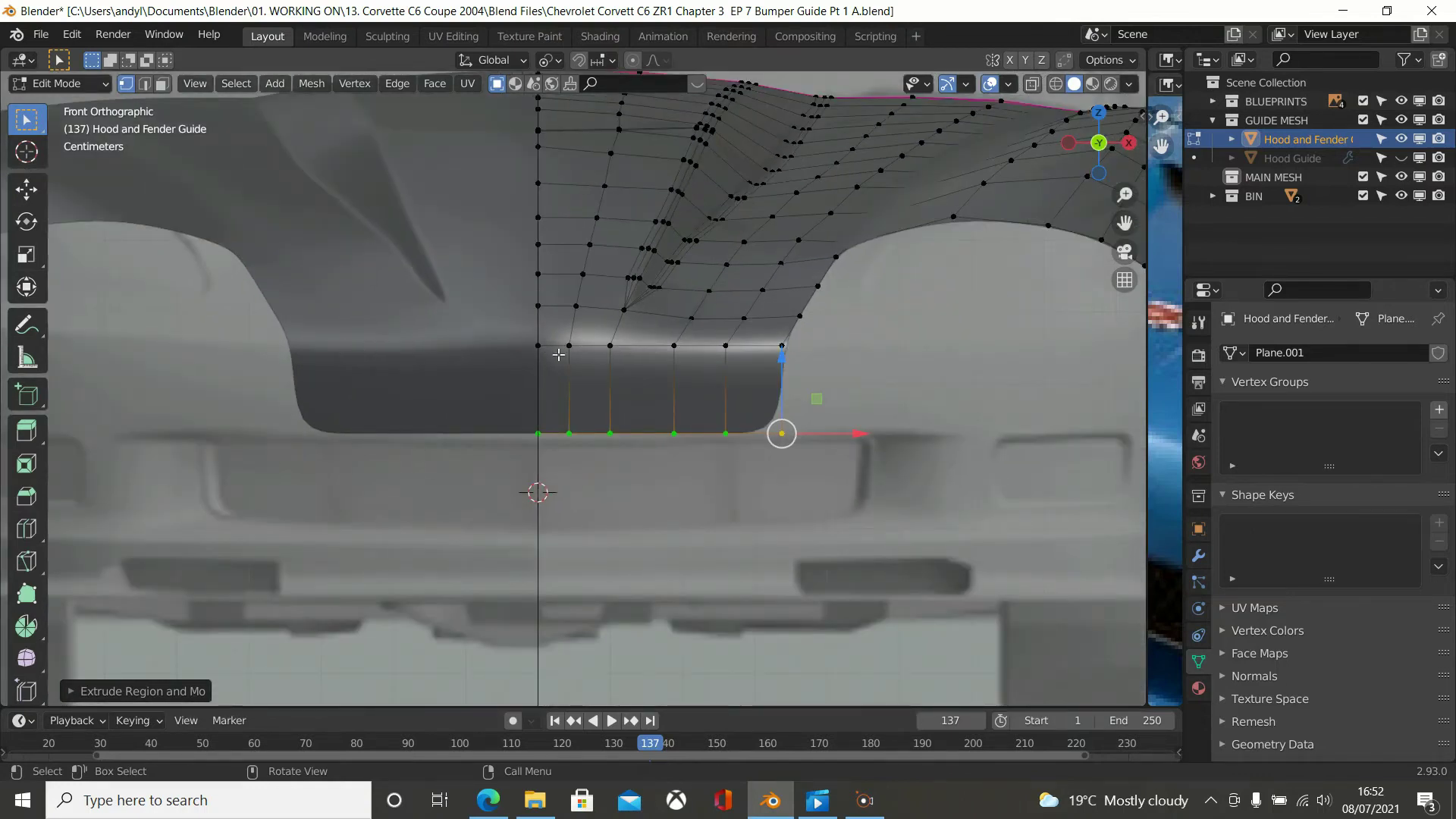
scroll(736, 367, "down", 1)
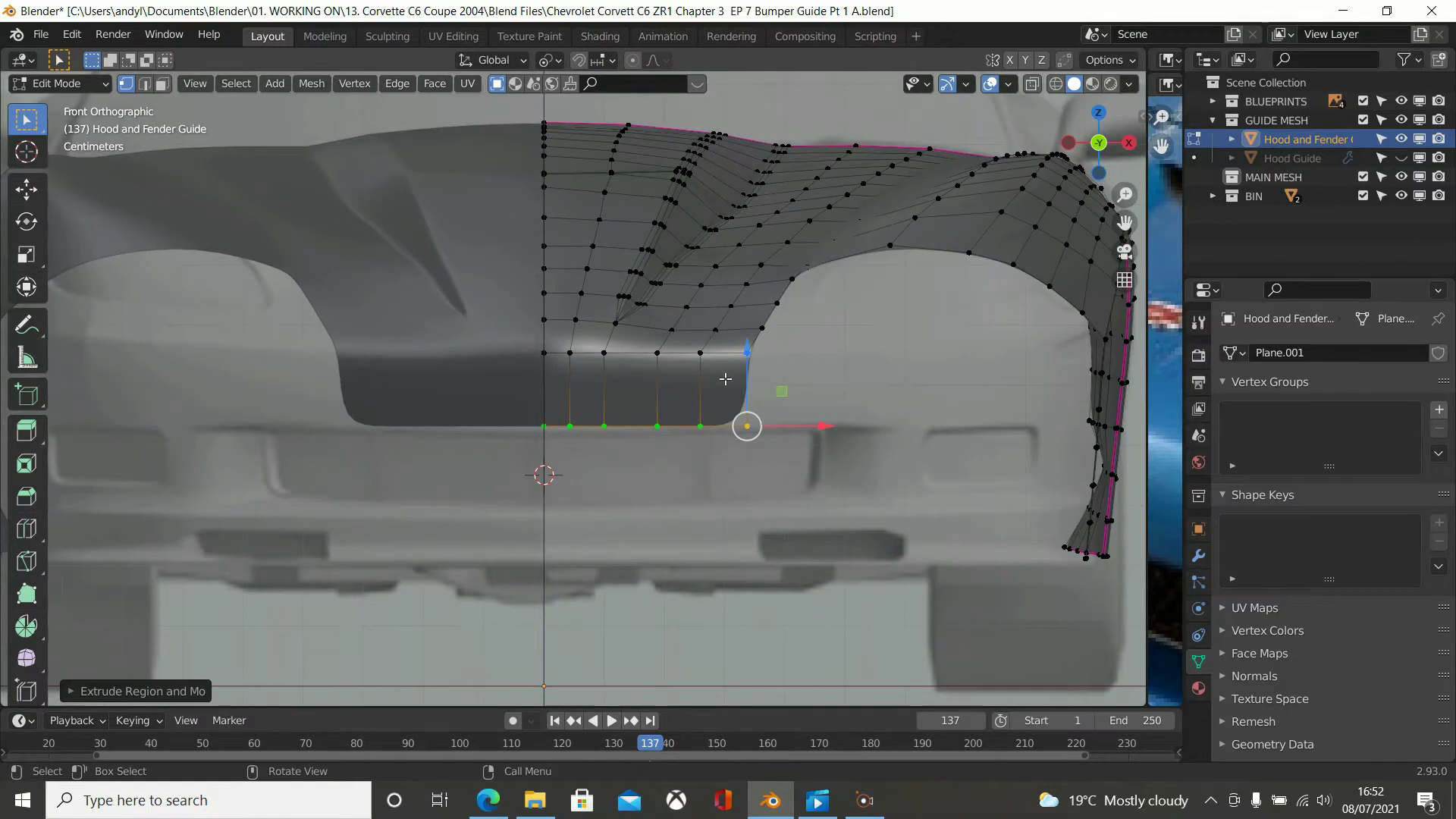
Move the extruded bottom row forward along Y to match the nose profile on the side blueprint.
key("KP_3")
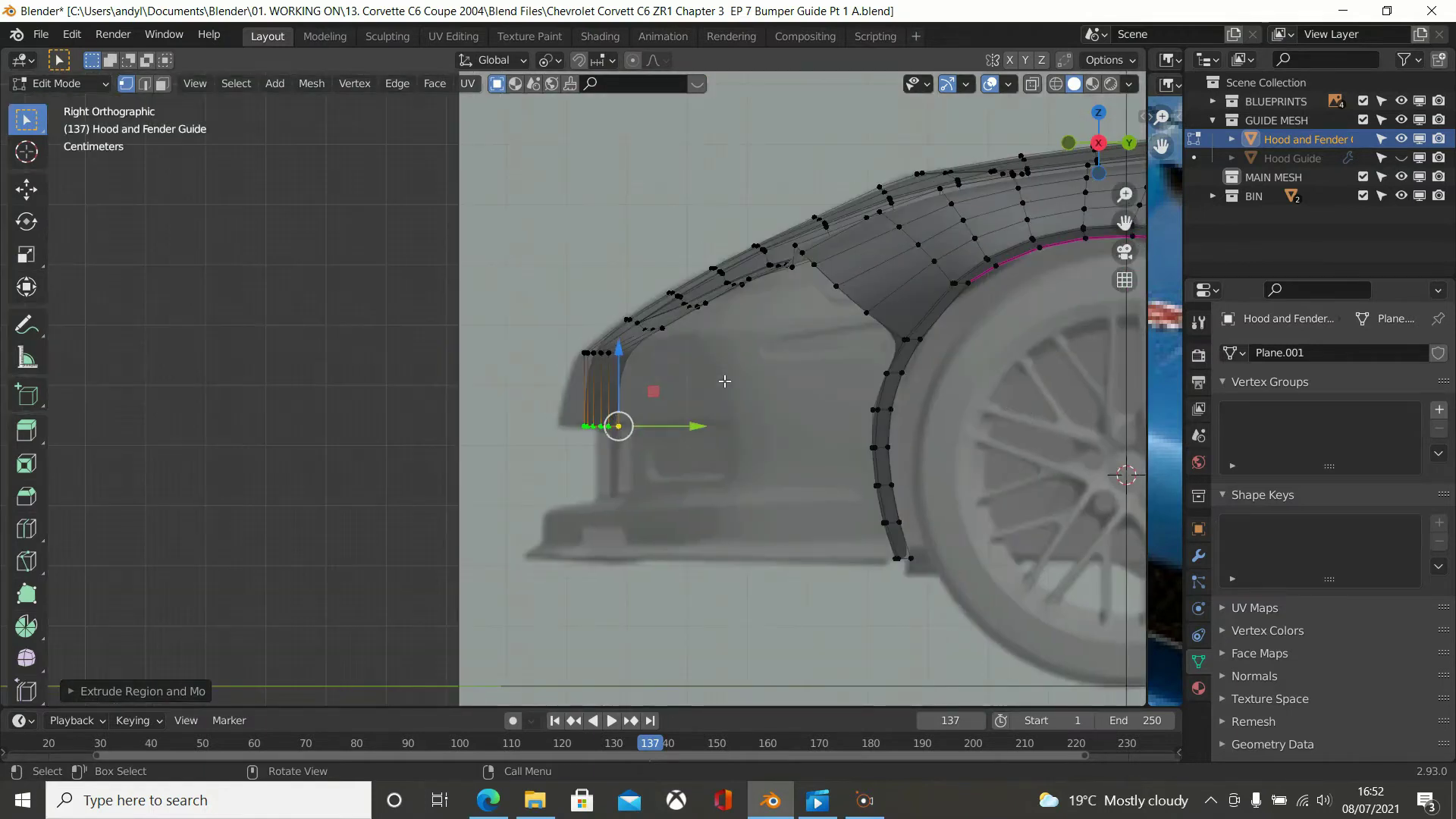
scroll(724, 380, "up", 3)
left_click_drag(767, 490, 707, 498)
scroll(730, 477, "down", 1)
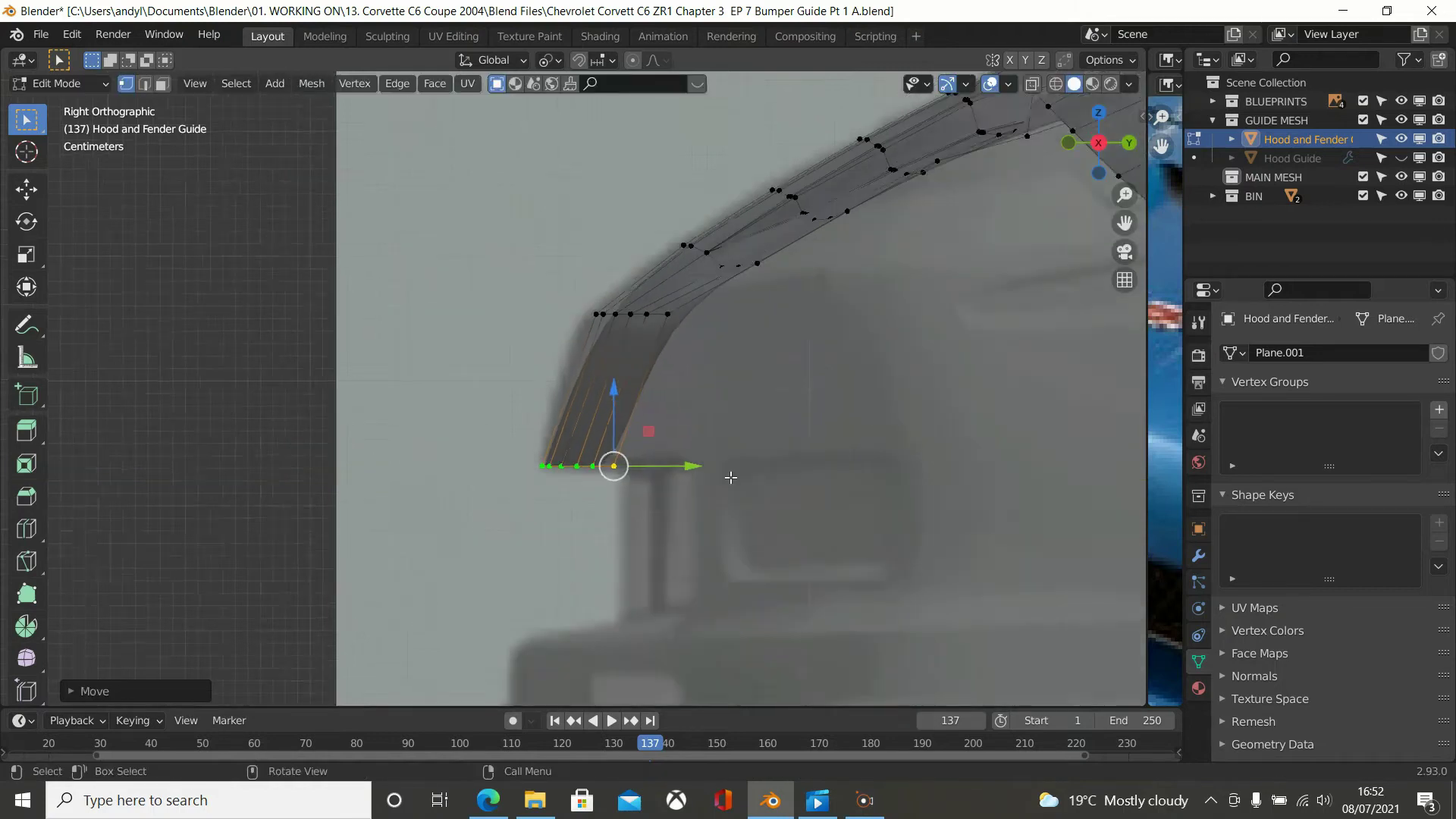
scroll(730, 477, "down", 1)
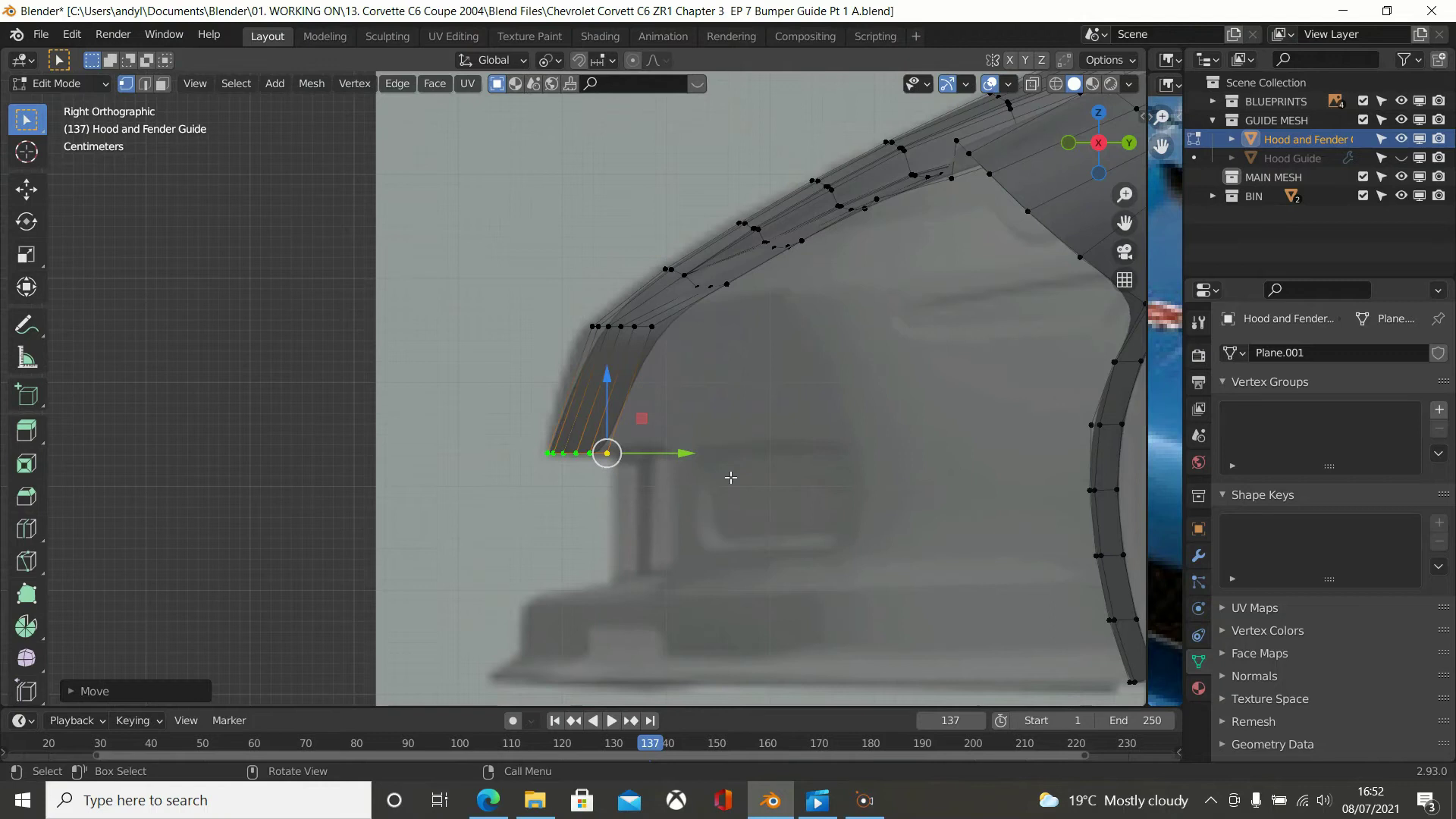
In top view, slide the bottom row's two vertices next to the outer corner slightly inward along the edge.
key("KP_7")
middle_click_drag(698, 422, 704, 358, "shift")
scroll(732, 304, "down", 2, "shift")
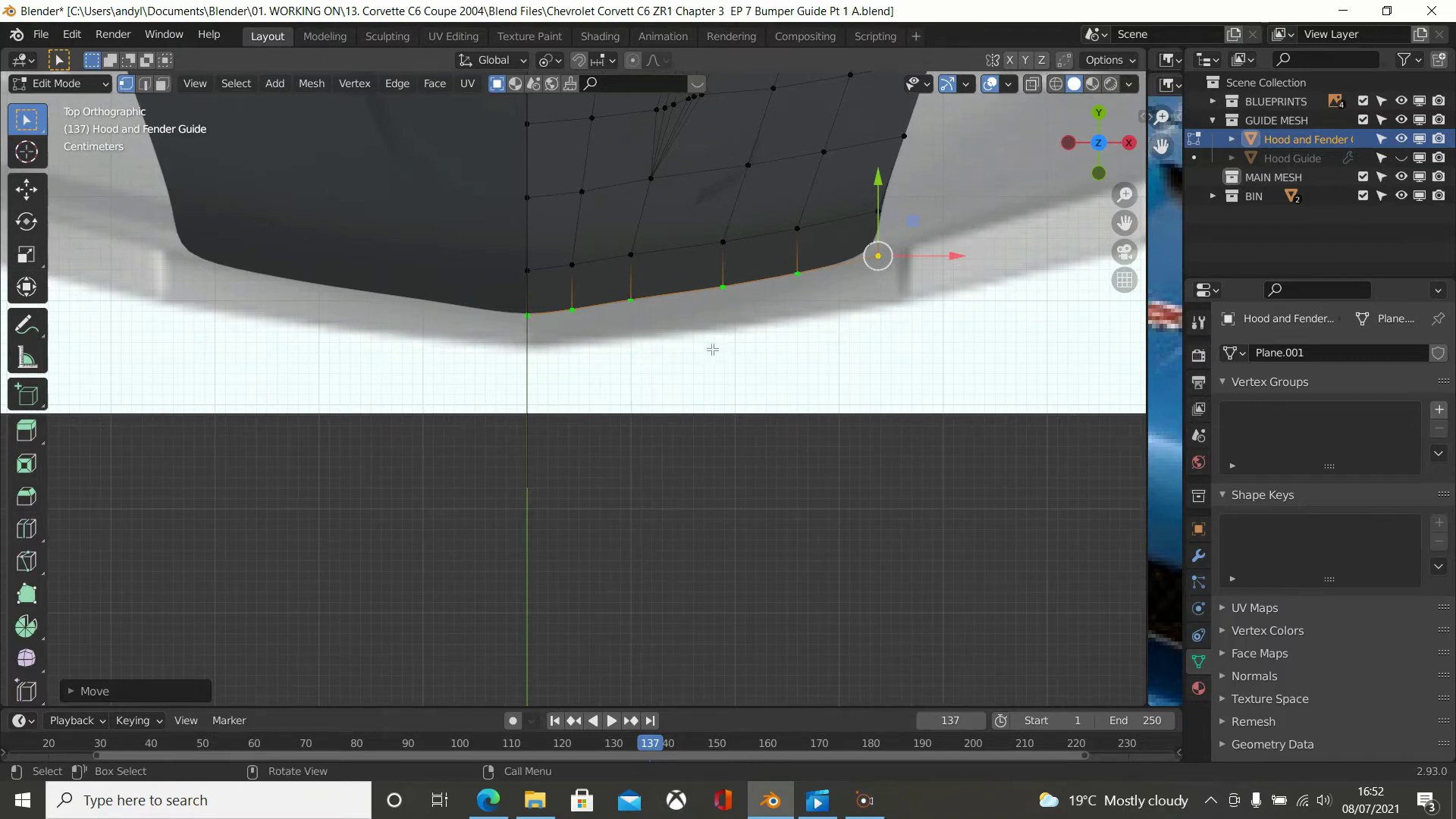
left_click(801, 288)
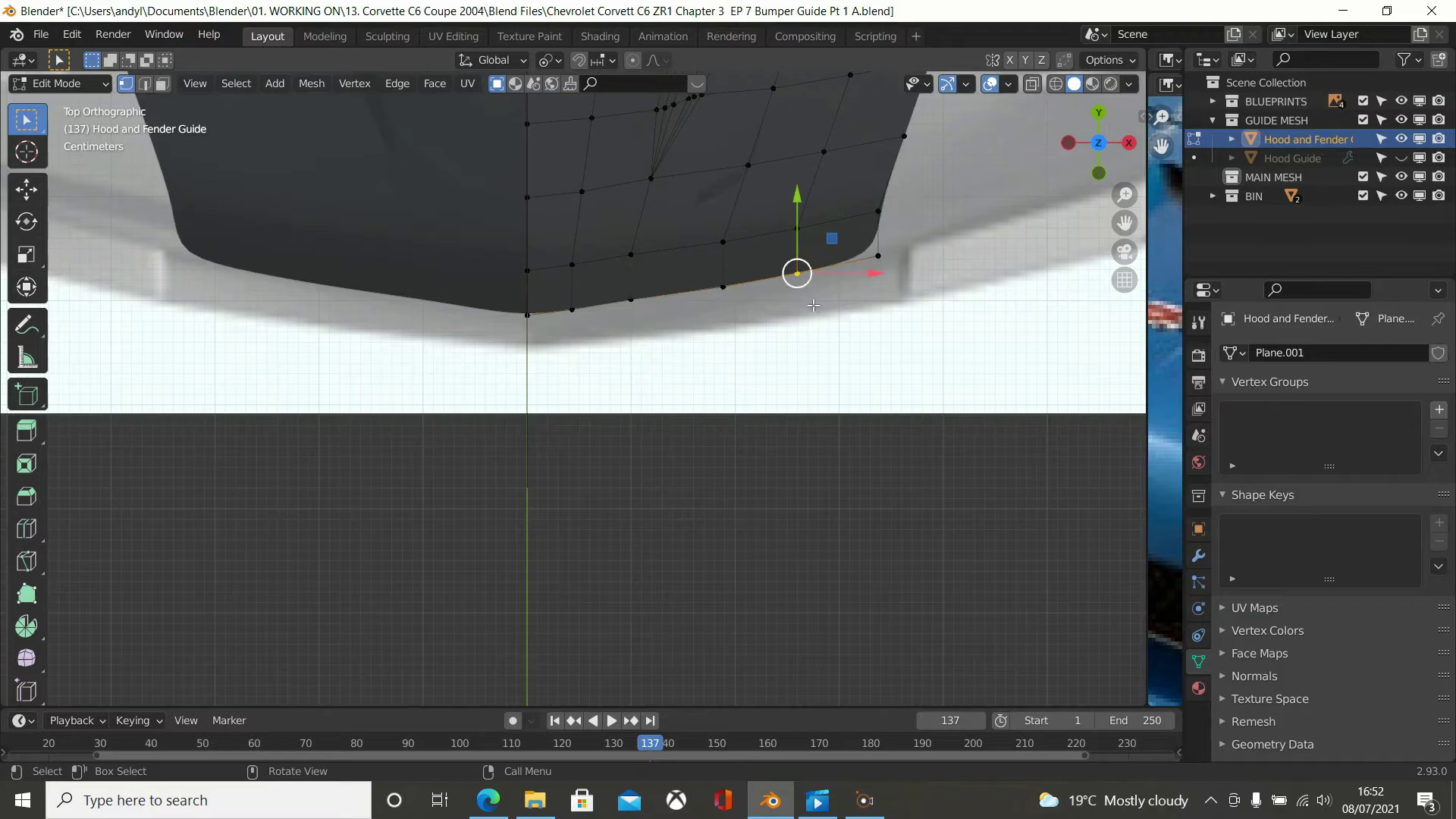
key("g")
key("g")
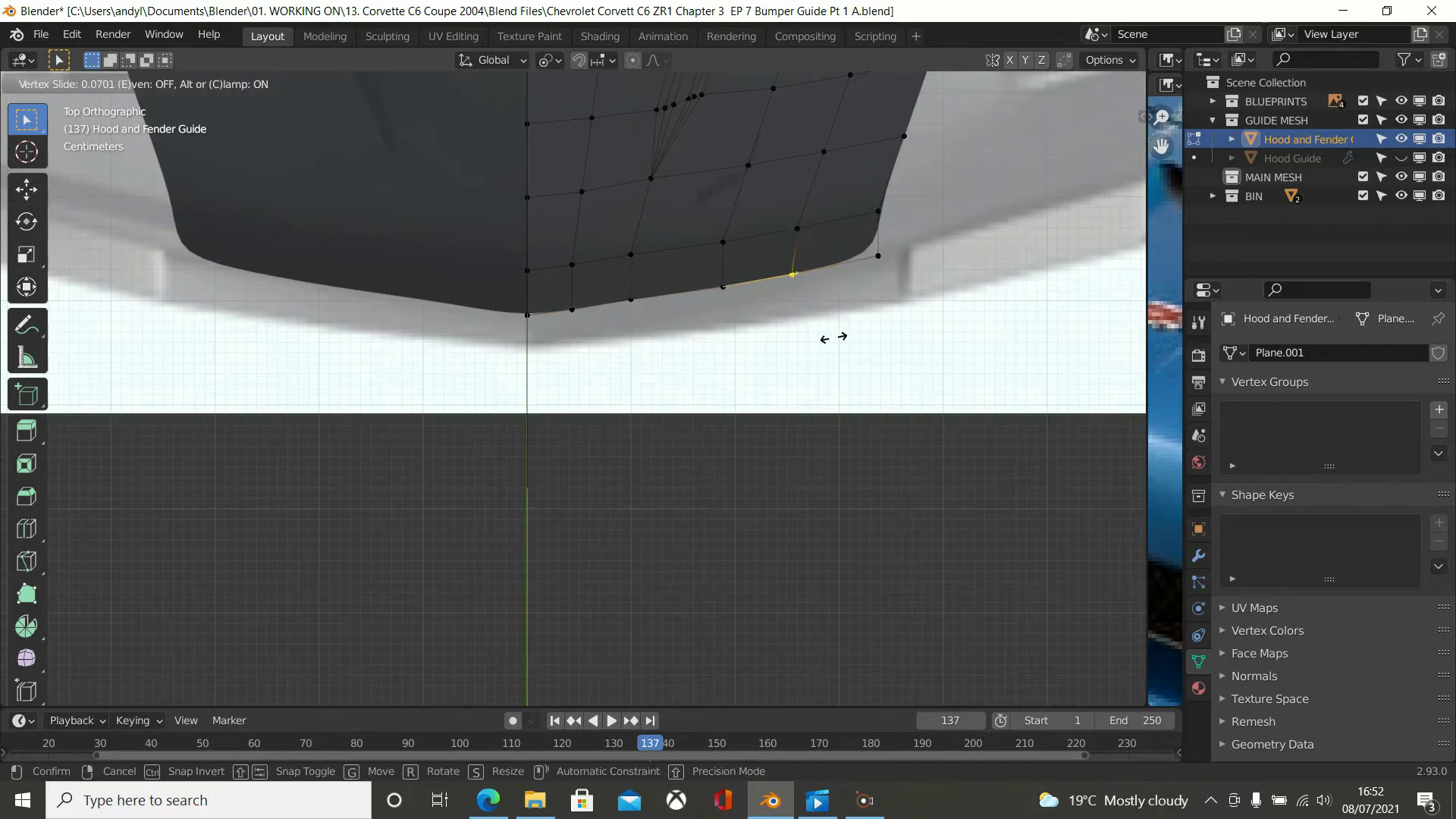
left_click(829, 338)
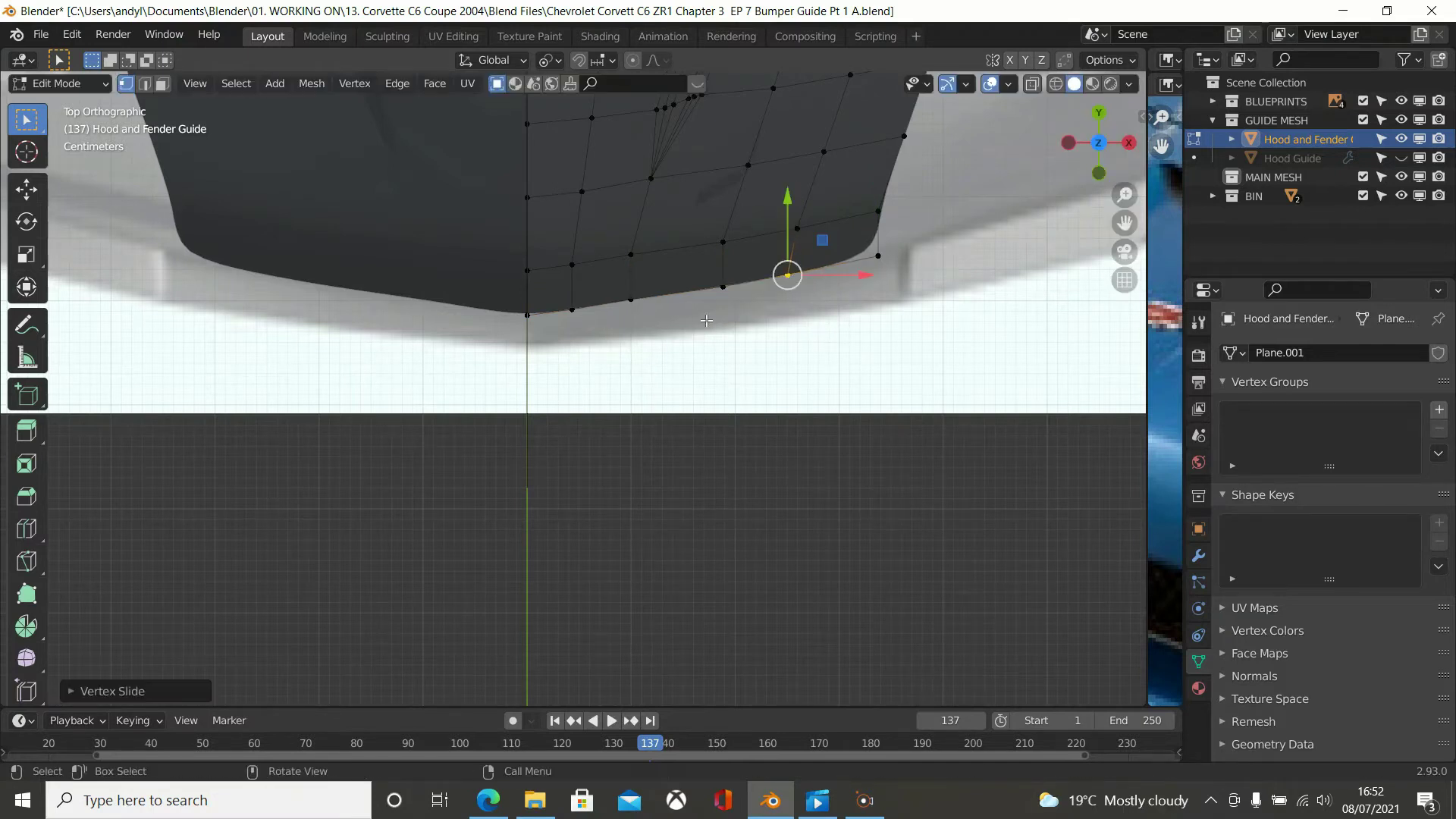
left_click(713, 291)
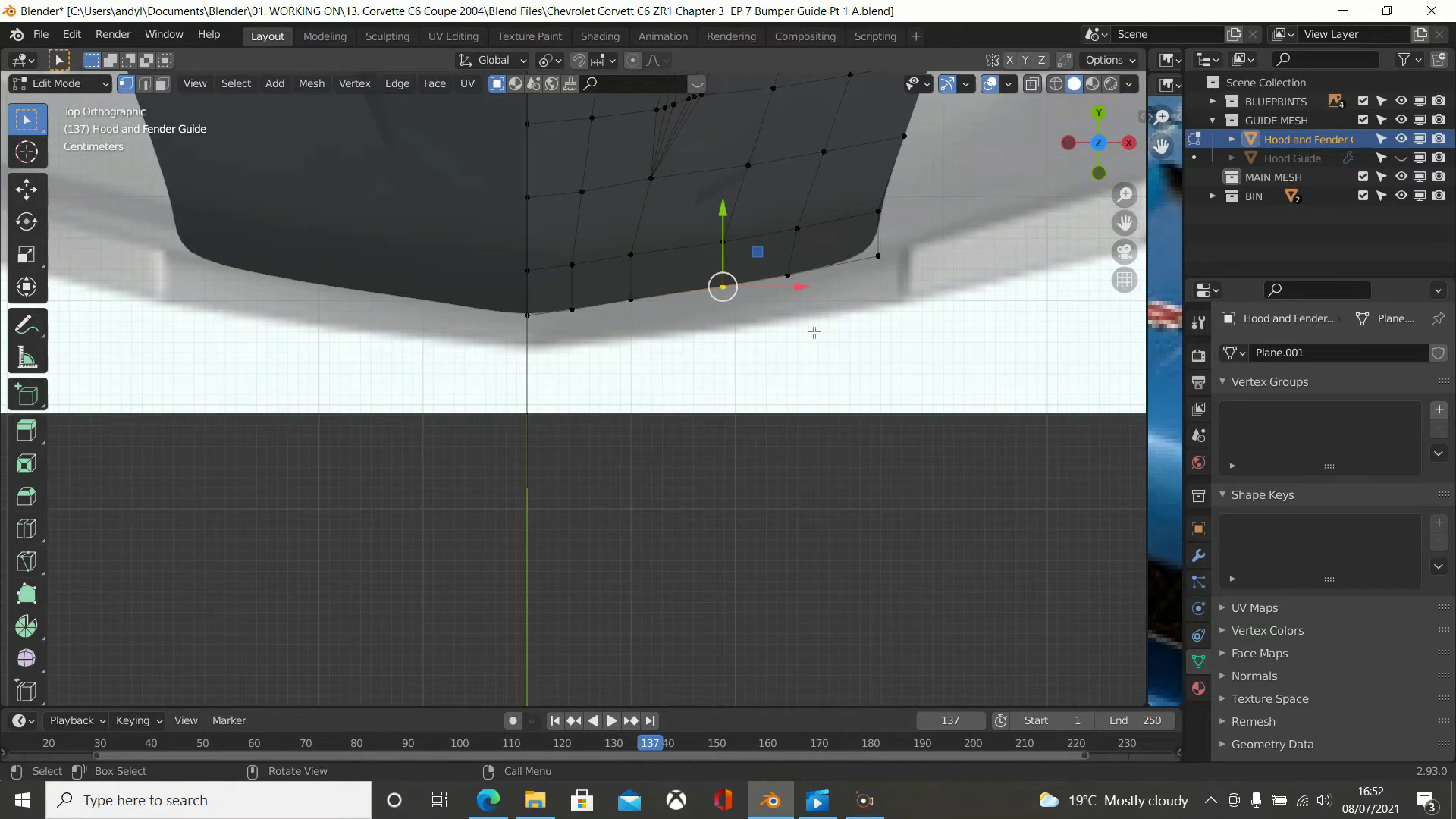
key("g")
key("g")
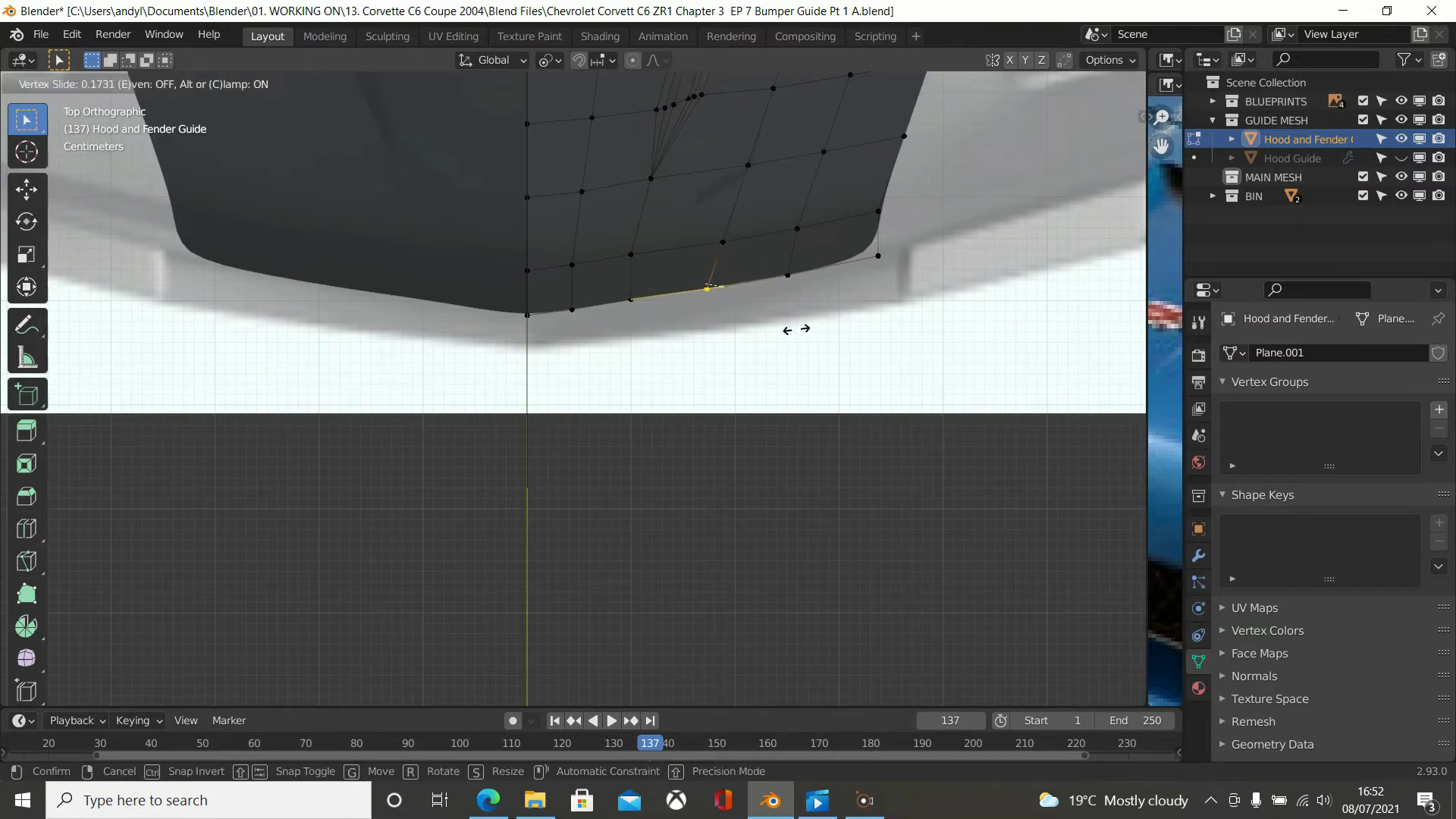
left_click(781, 329)
Slide the bottom row's two vertices nearest the centreline slightly inward along the edge.
left_click(620, 305)
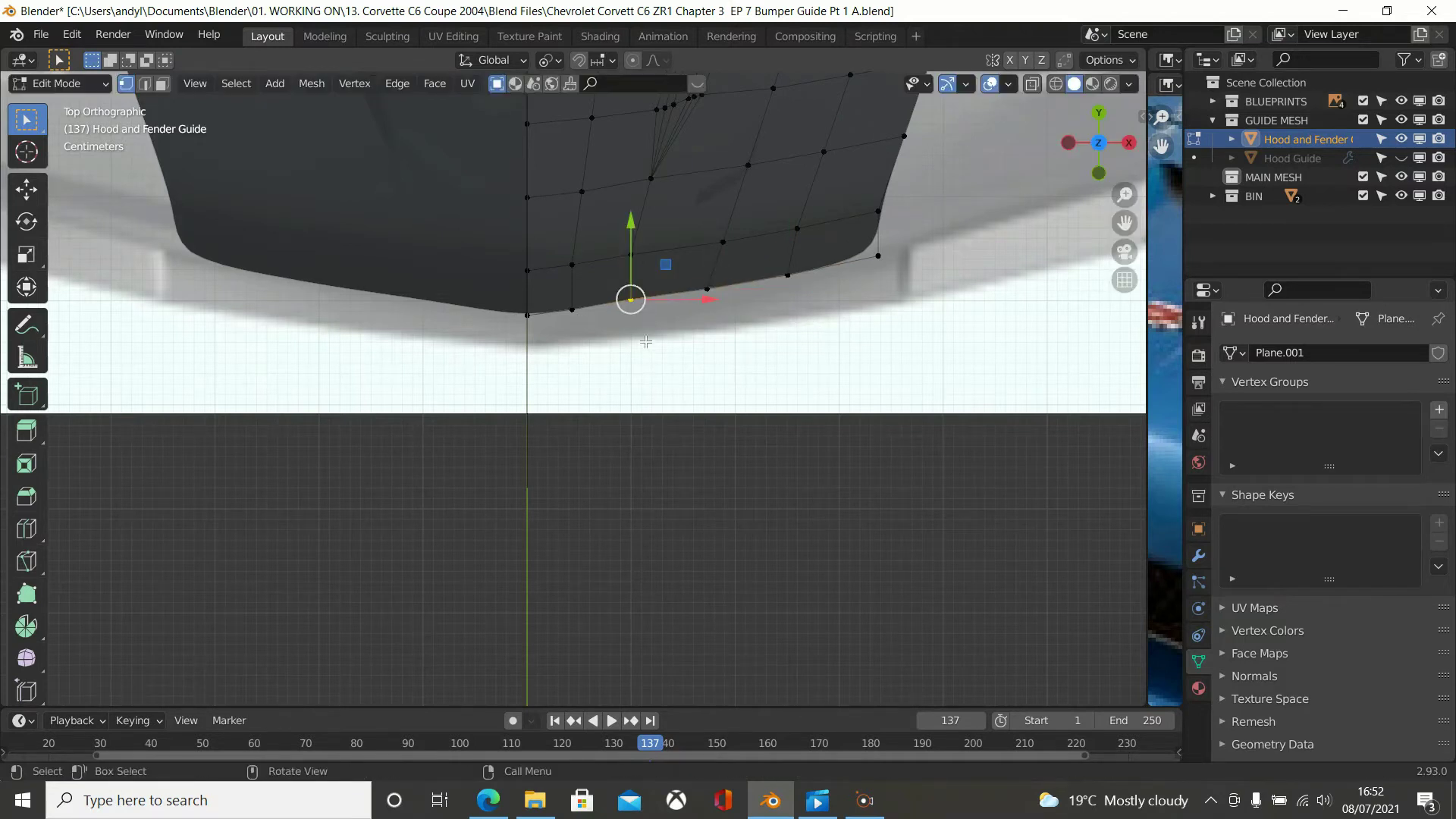
key("g")
key("g")
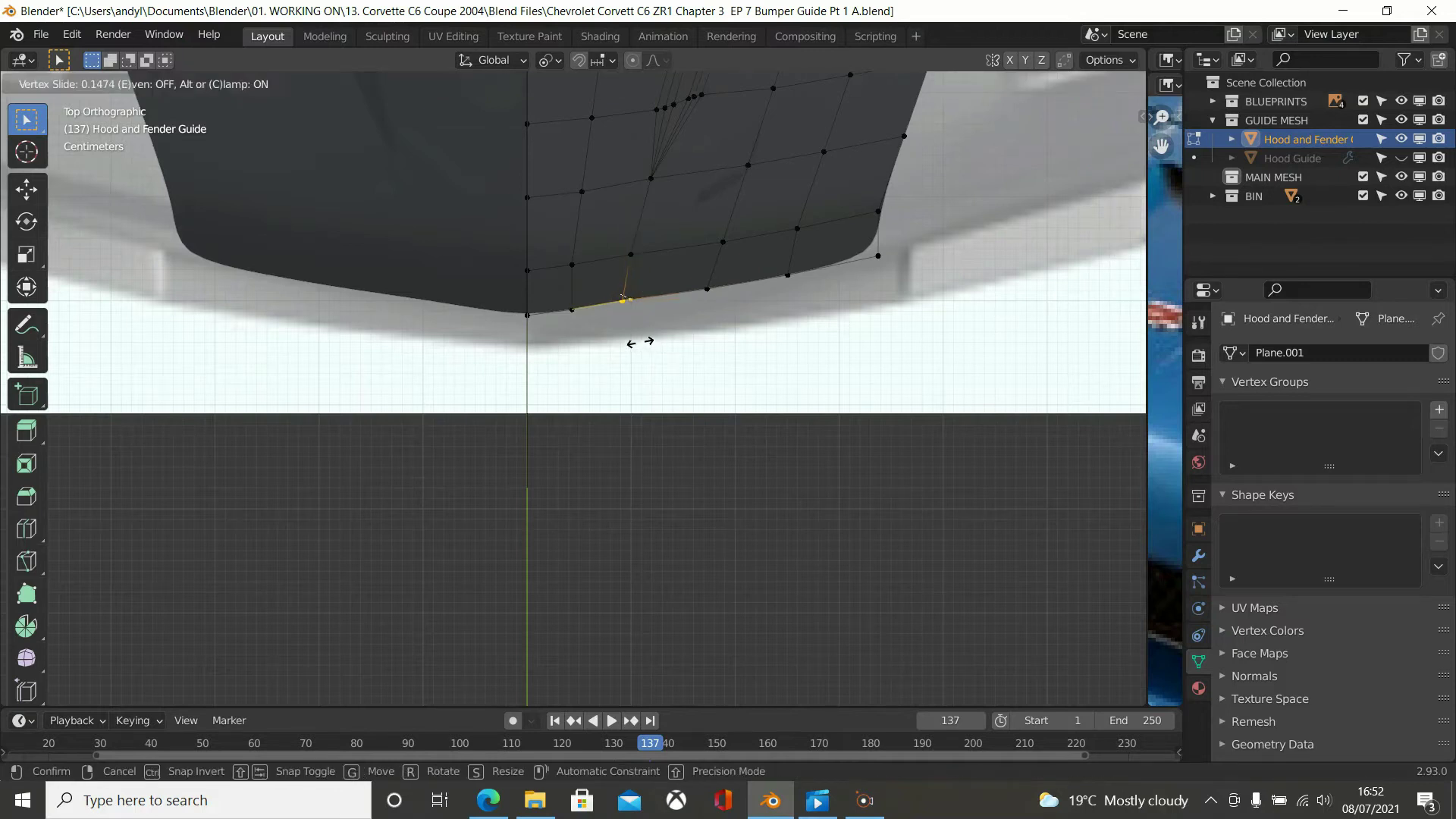
left_click(639, 342)
left_click(577, 318)
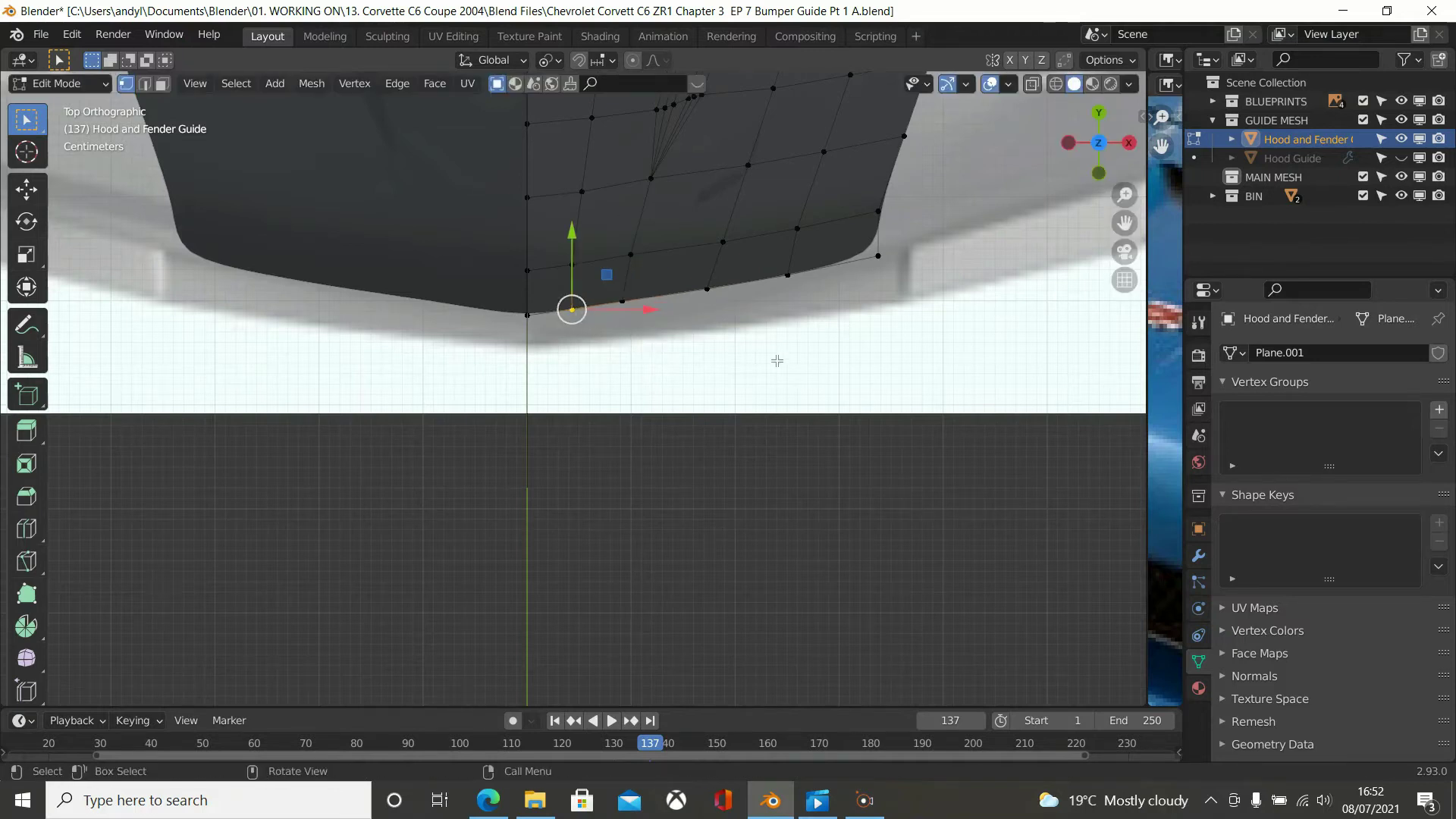
key("g")
key("g")
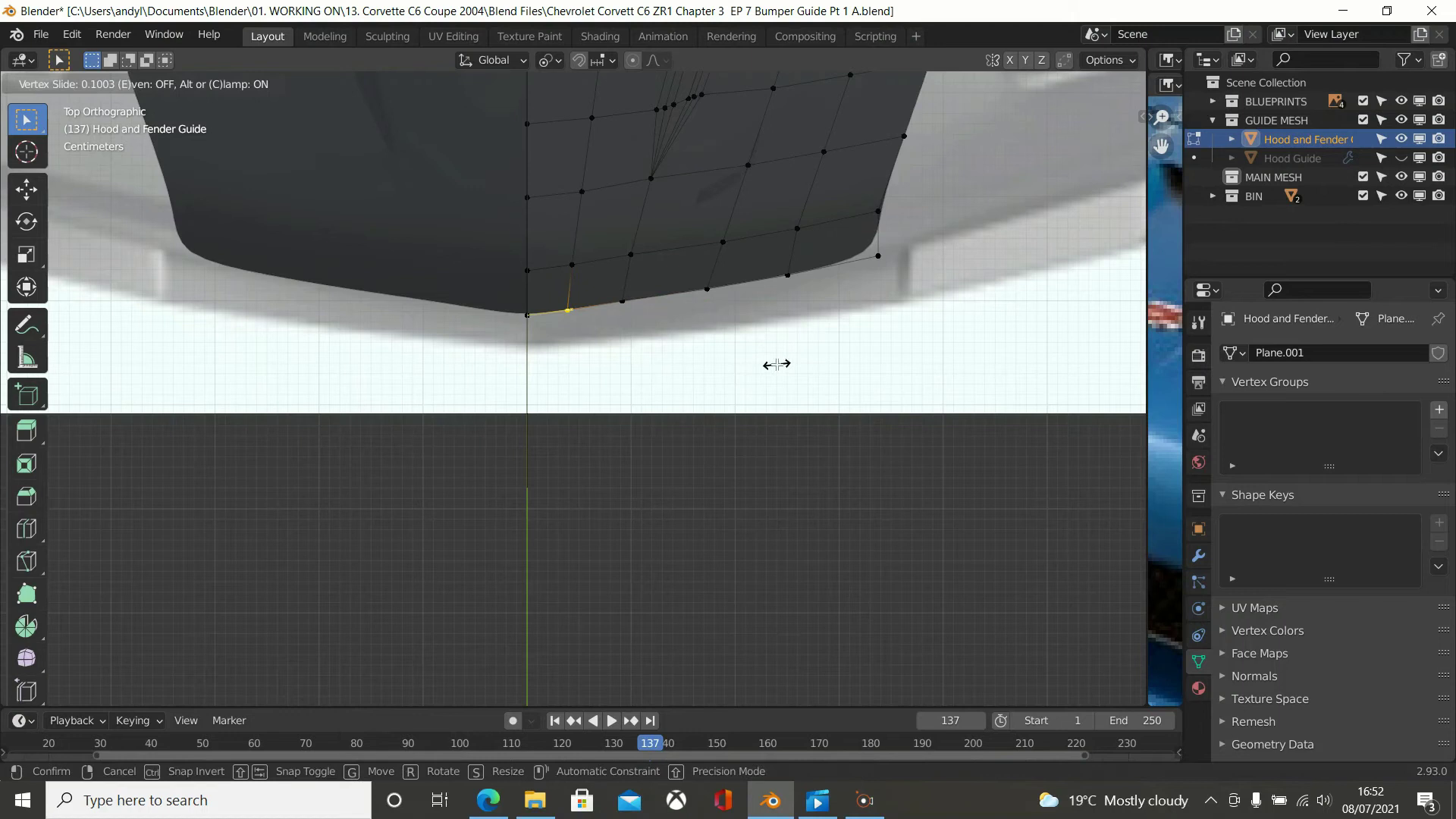
left_click(777, 364)
scroll(777, 364, "down", 2)
middle_click_drag(776, 365, 644, 343)
Add a horizontal loop cut to the new front strip, slid with Even on to about 0.87, just below its upper edge.
key("KP_3")
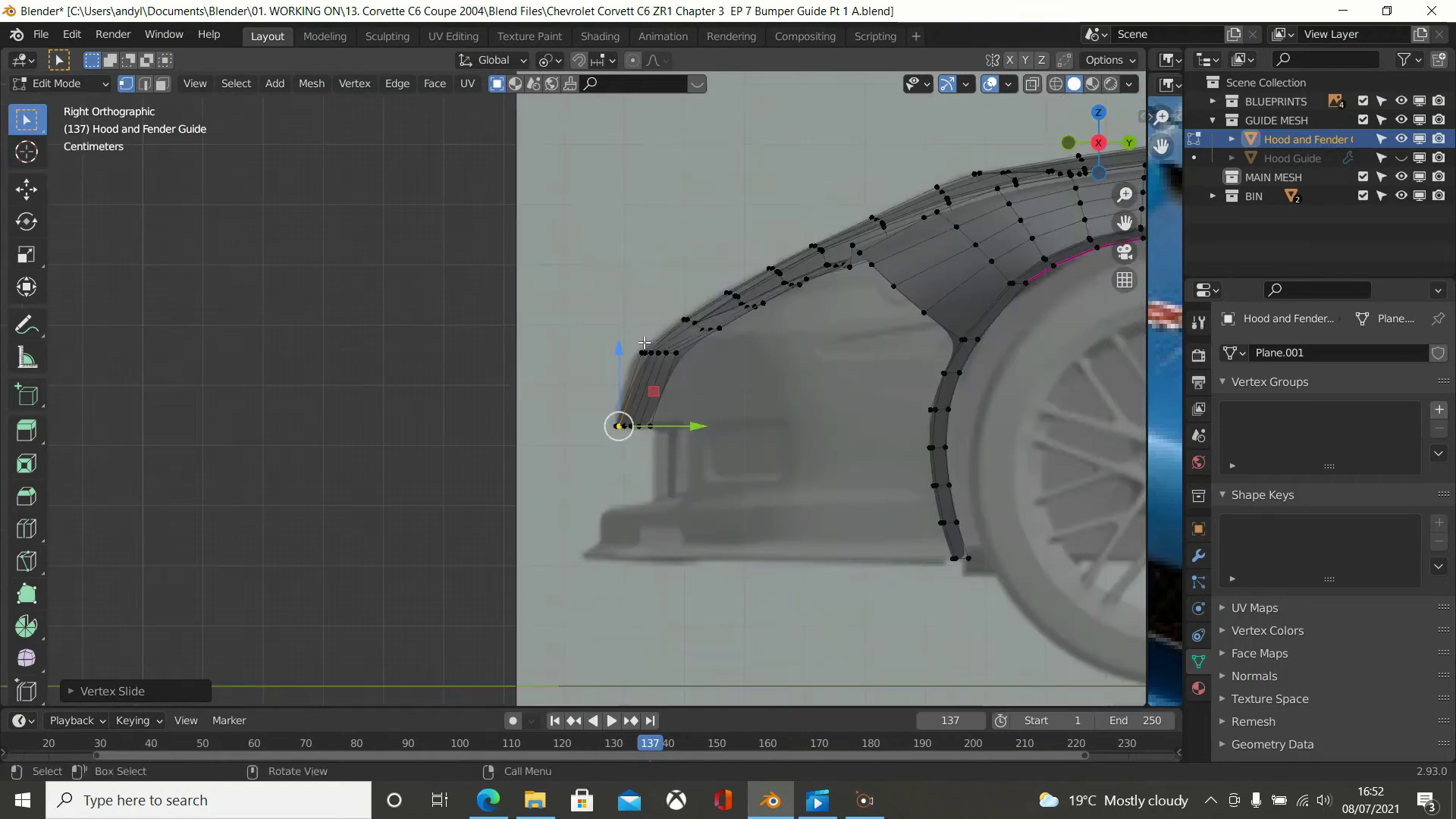
scroll(643, 341, "up", 2)
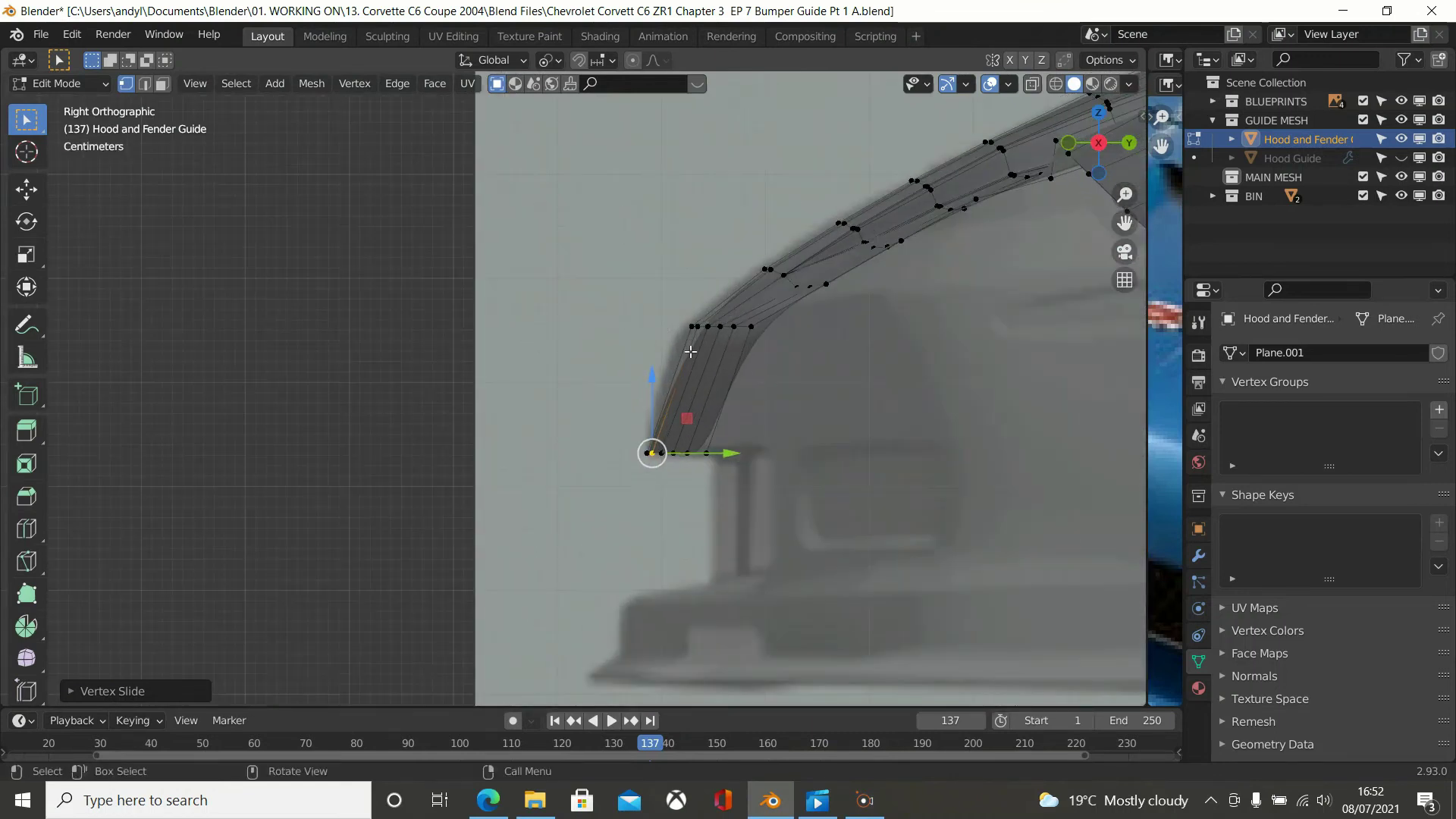
key("ctrl+r")
left_click(697, 354)
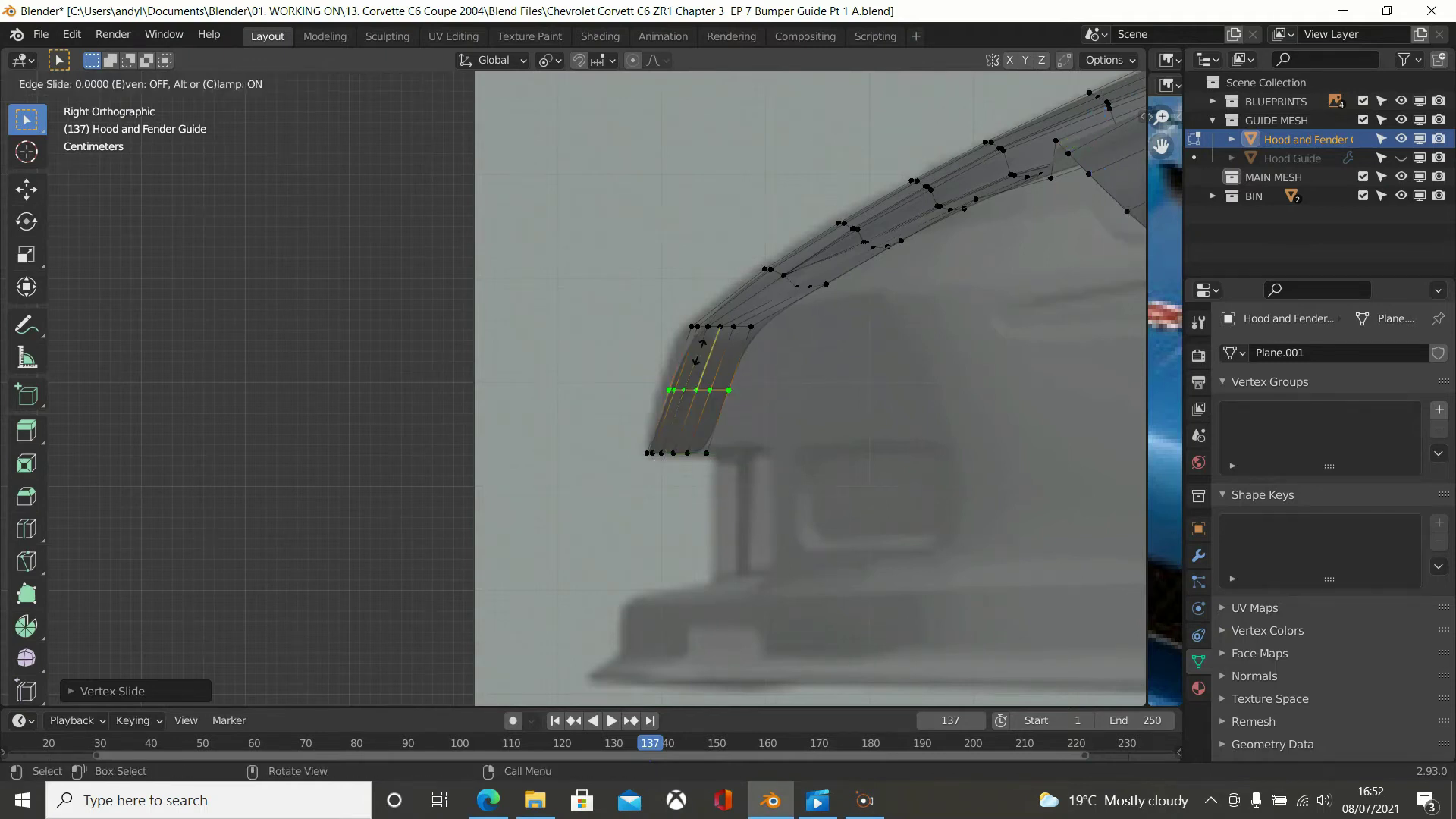
key("e")
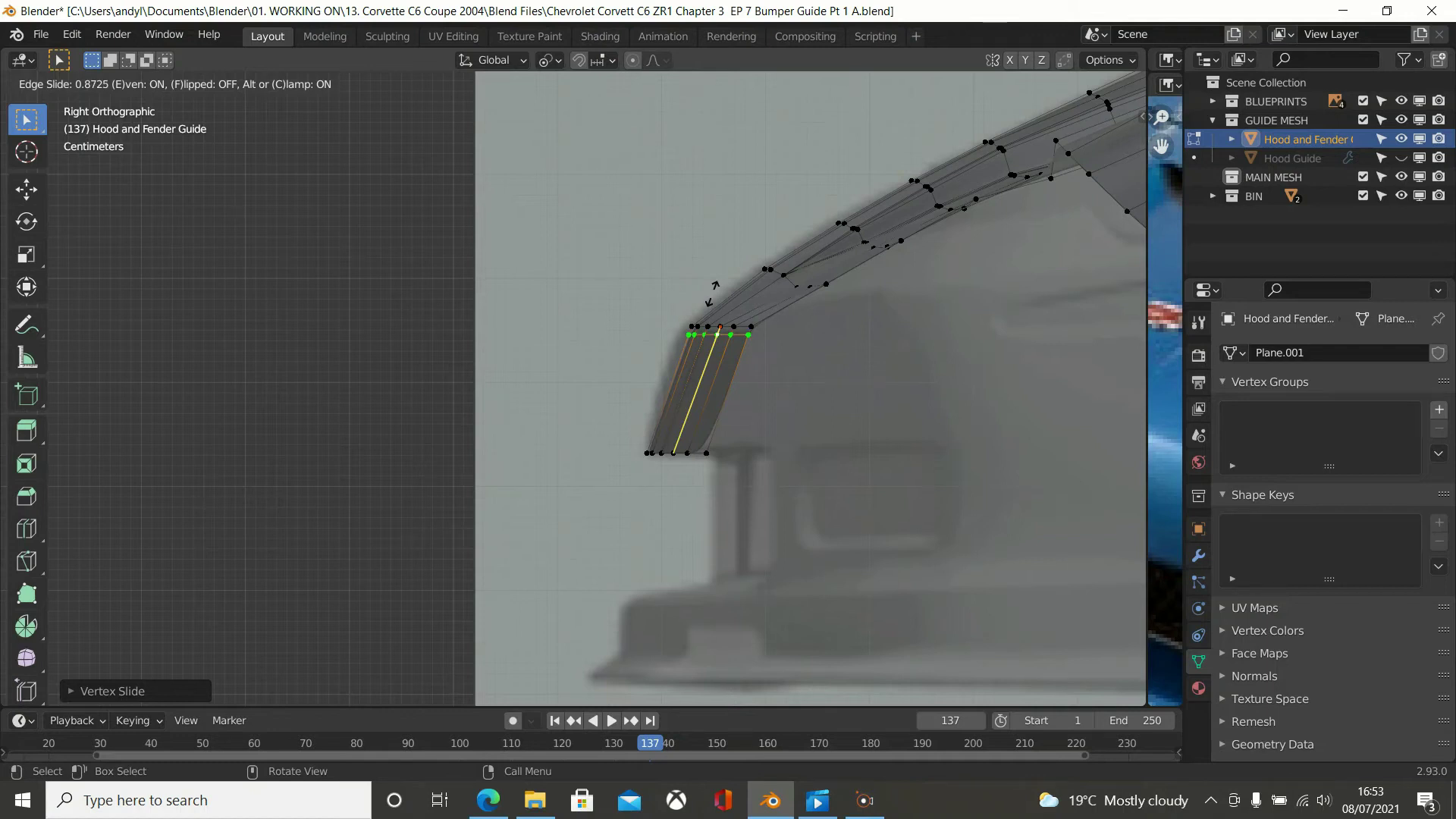
left_click(713, 292)
scroll(757, 379, "down", 4)
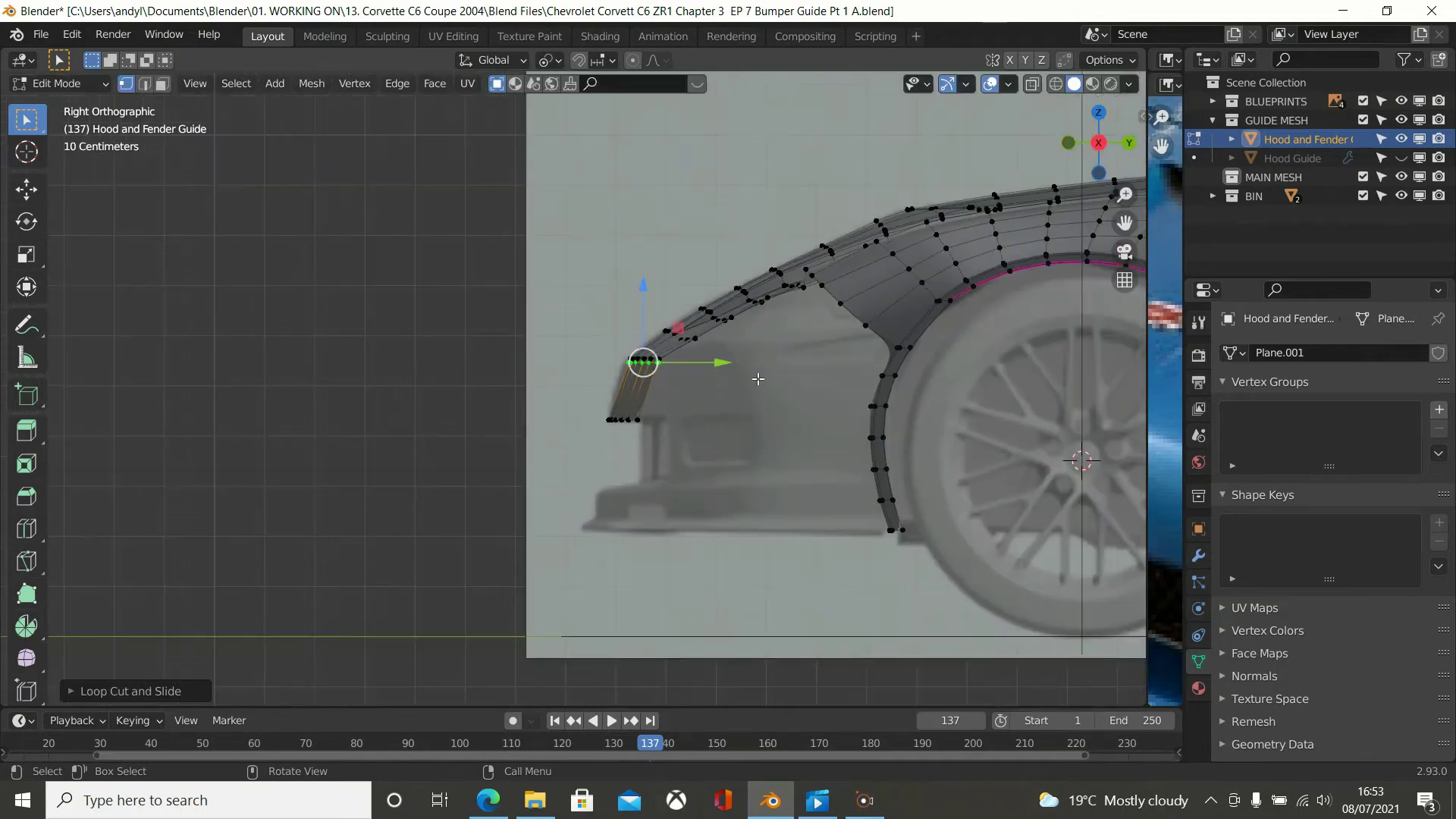
Inspect the nose in Object Mode and widen the reference photo area beside the viewport for comparison.
scroll(758, 378, "down", 2)
middle_click_drag(774, 409, 873, 494)
key("Tab")
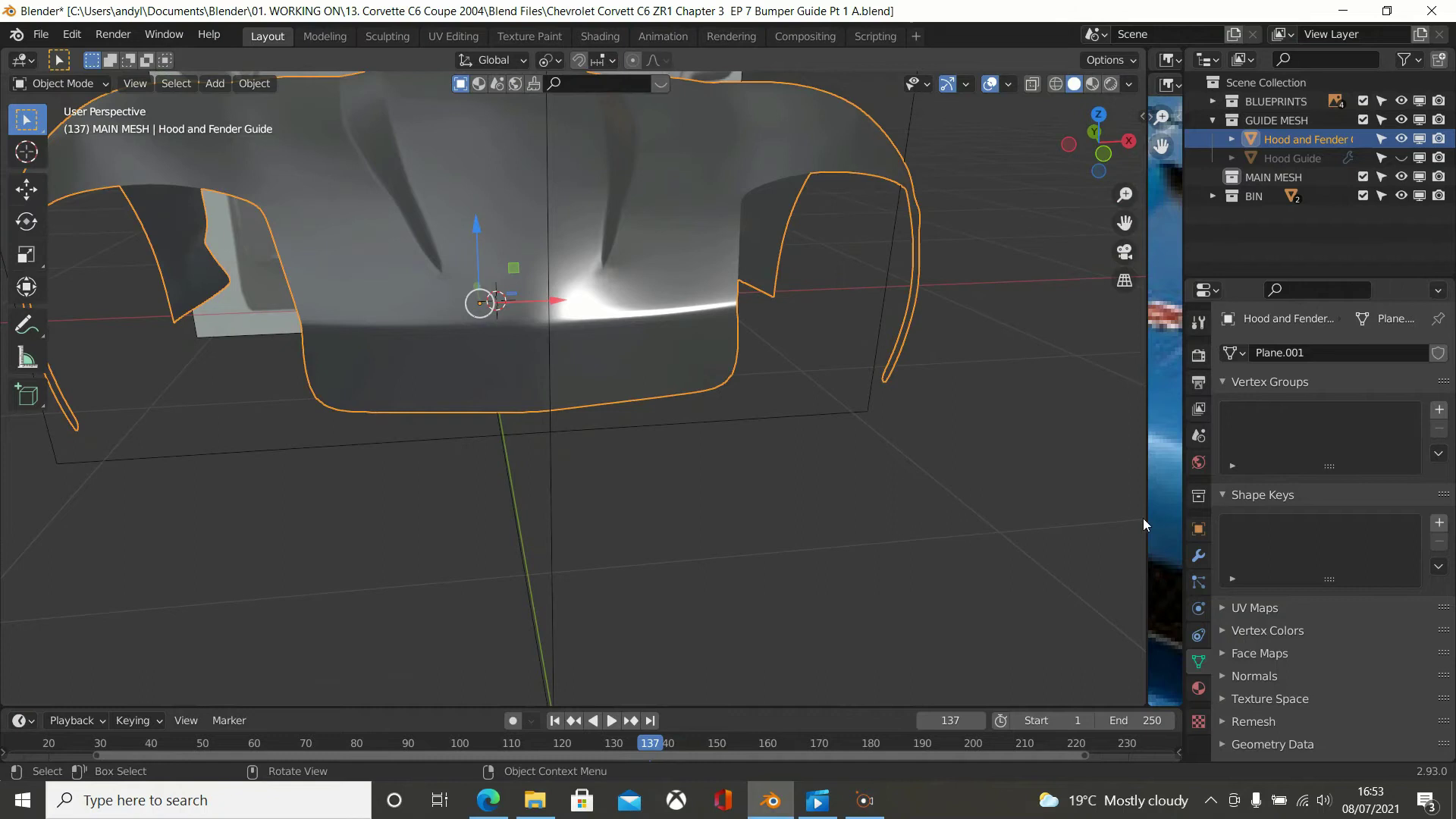
left_click_drag(1147, 515, 740, 523)
scroll(455, 436, "up", 2)
Slide the new edge loop further down the front strip, away from the nose crease, to soften it like the photo.
key("Tab")
middle_click_drag(449, 417, 454, 386)
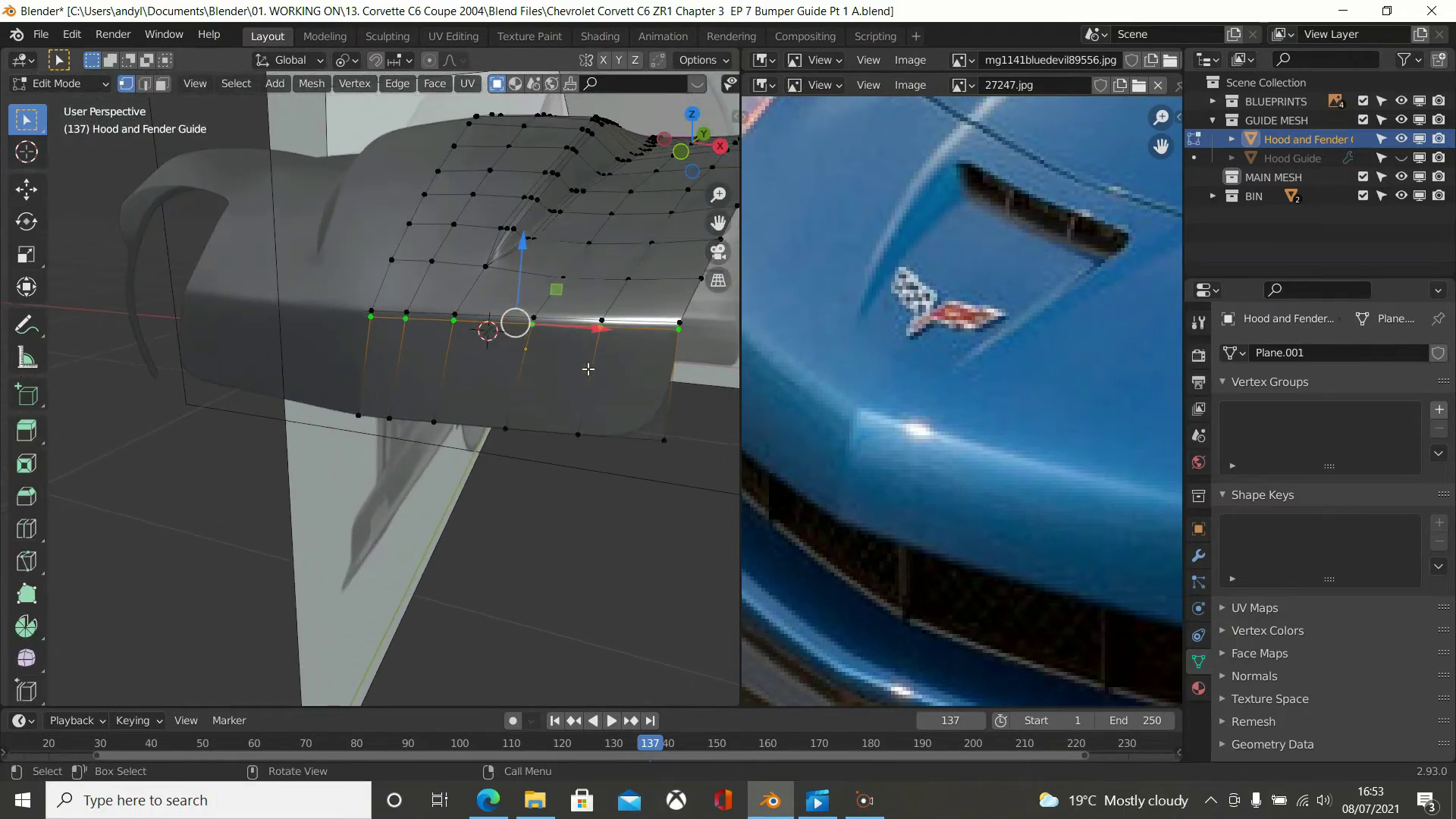
key("g")
key("g")
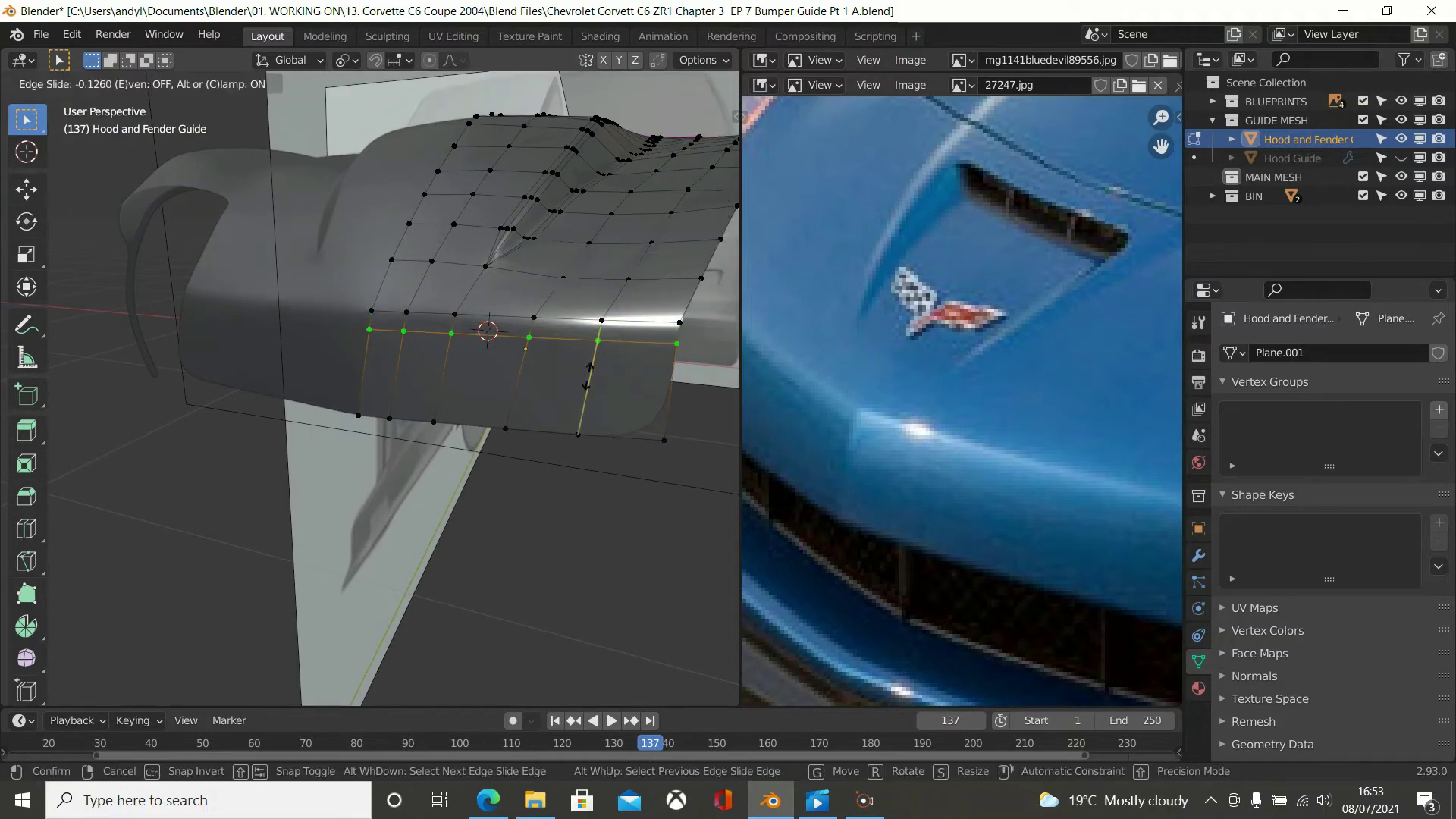
left_click(588, 381)
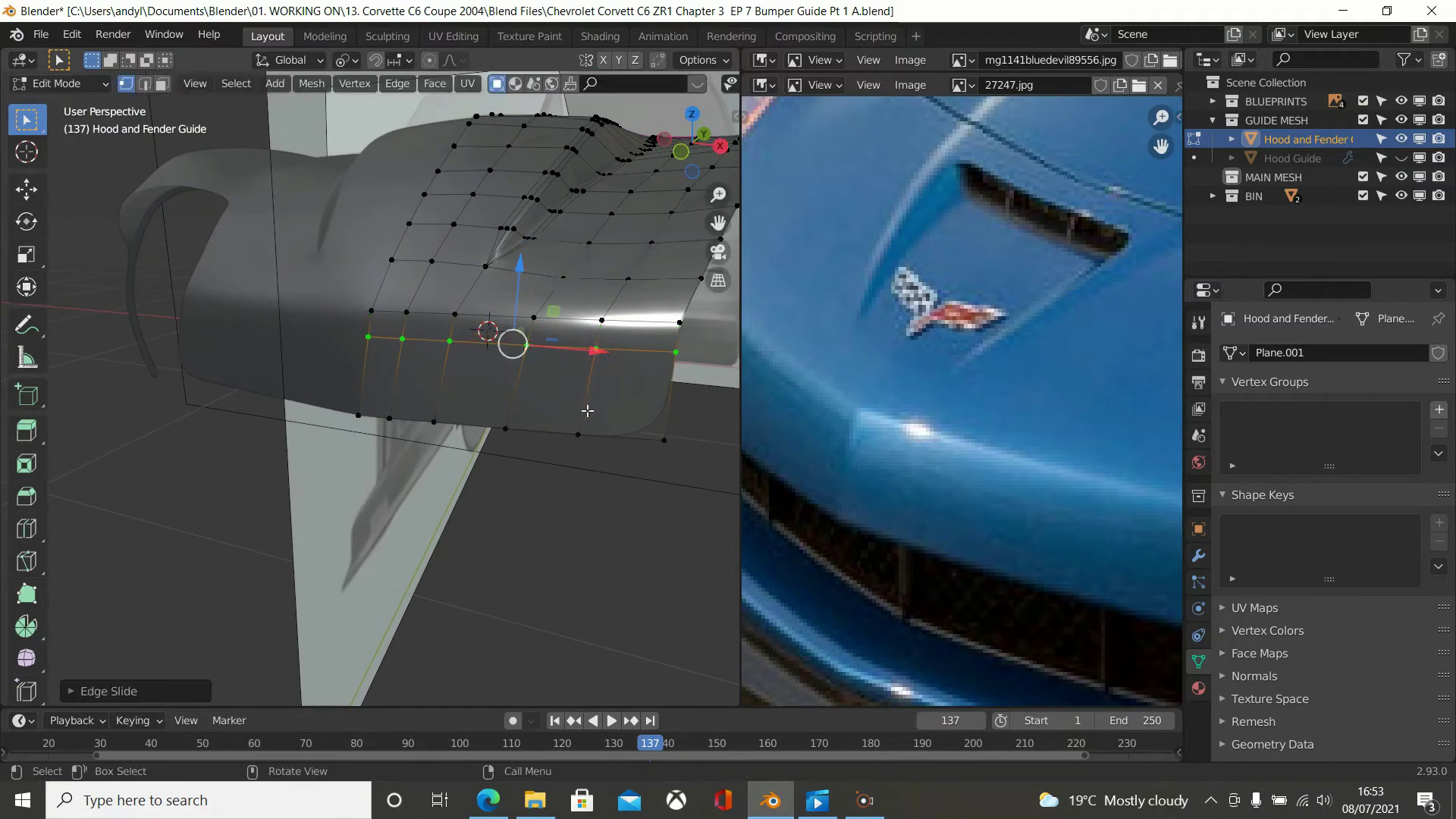
Set the mean crease to 1 on the front strip's vertical centreline edges, from the nose crease down to the bottom row.
key("Tab")
middle_click_drag(587, 411, 474, 352)
key("Tab")
left_click(292, 325)
left_click(303, 445, "ctrl")
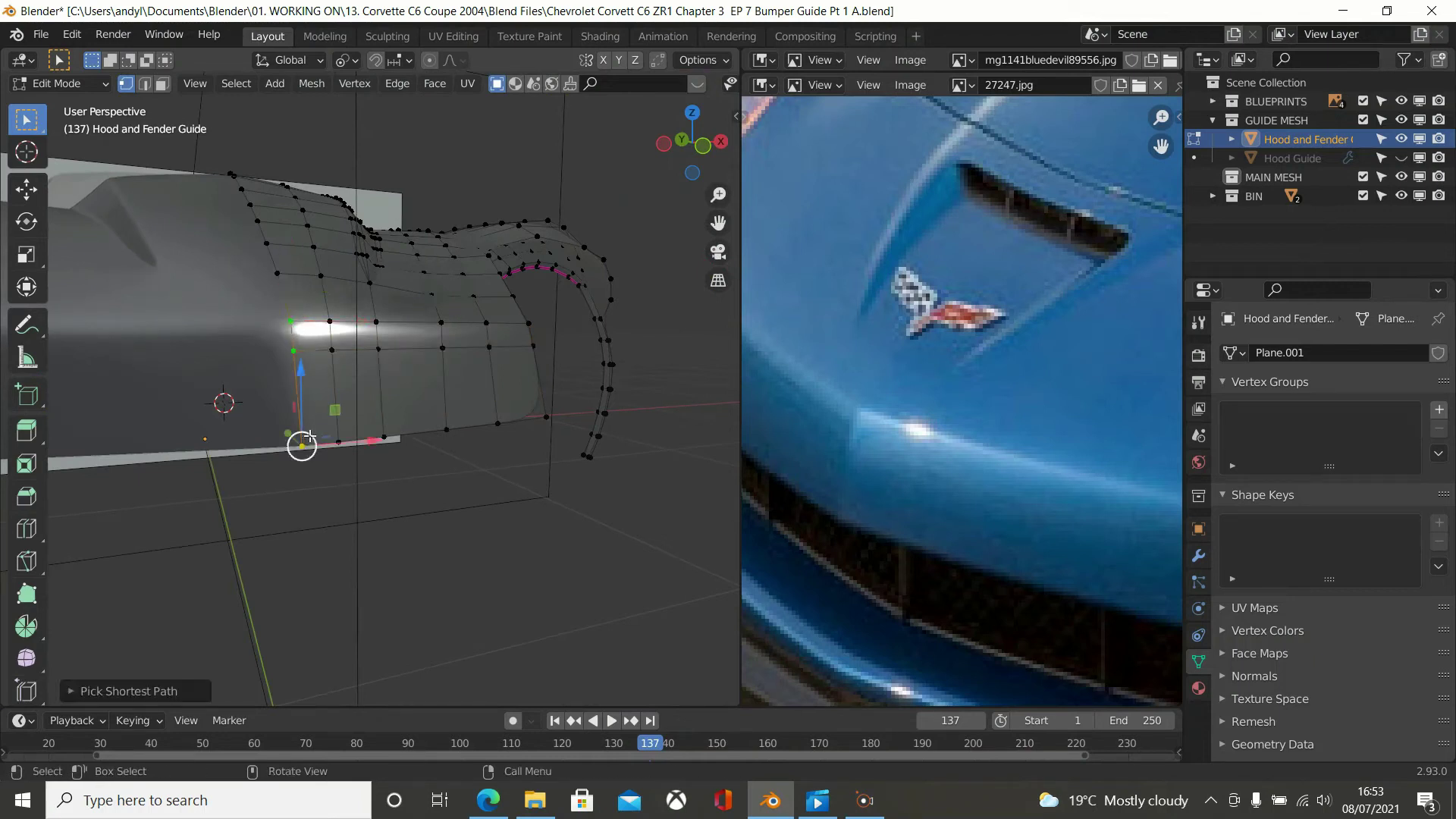
key("n")
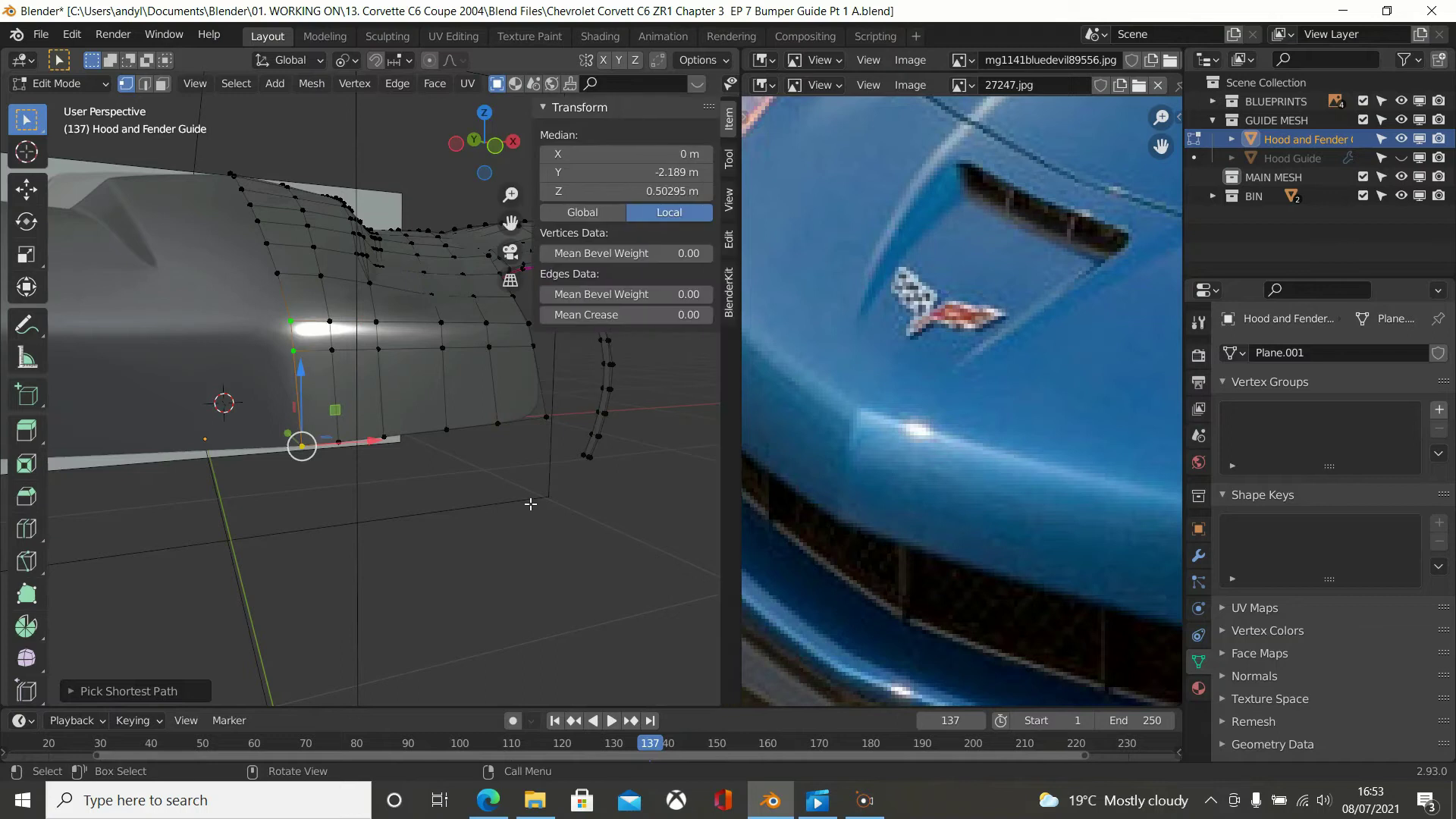
left_click(582, 315)
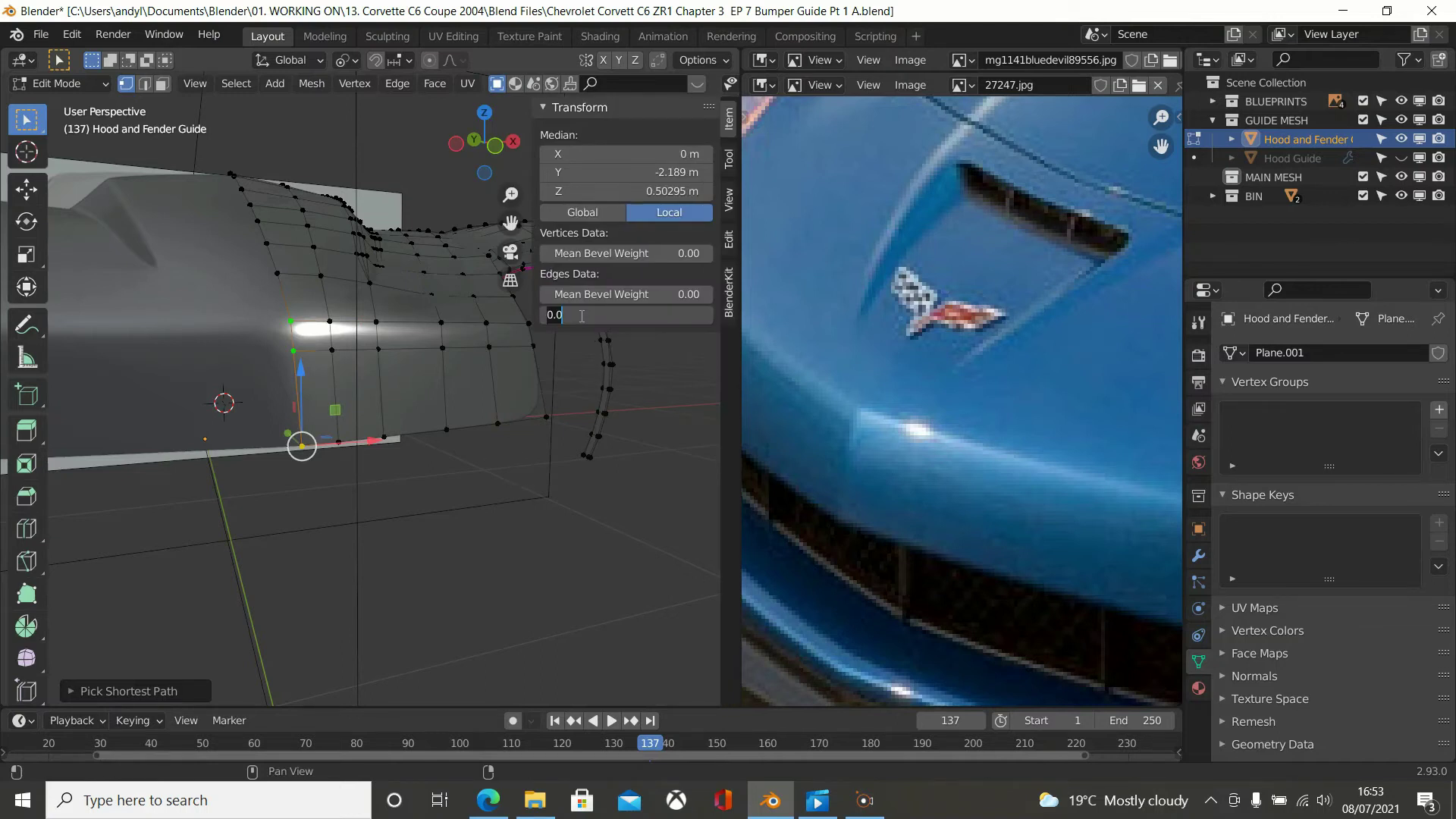
type("1")
key("Return")
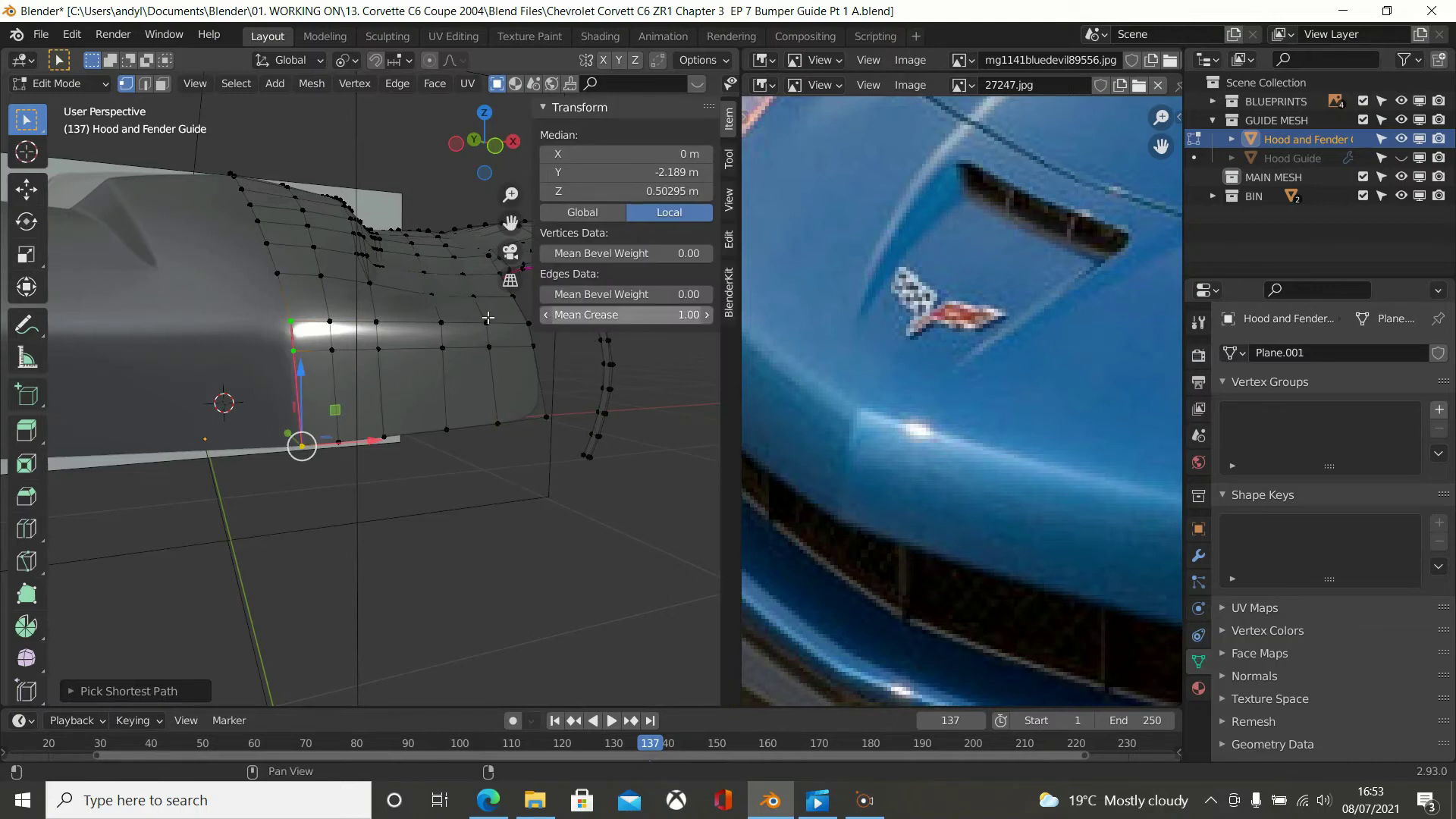
Inspect the creased nose in Object Mode and narrow the reference photo area to enlarge the 3D viewport.
key("Tab")
middle_click_drag(417, 416, 526, 406)
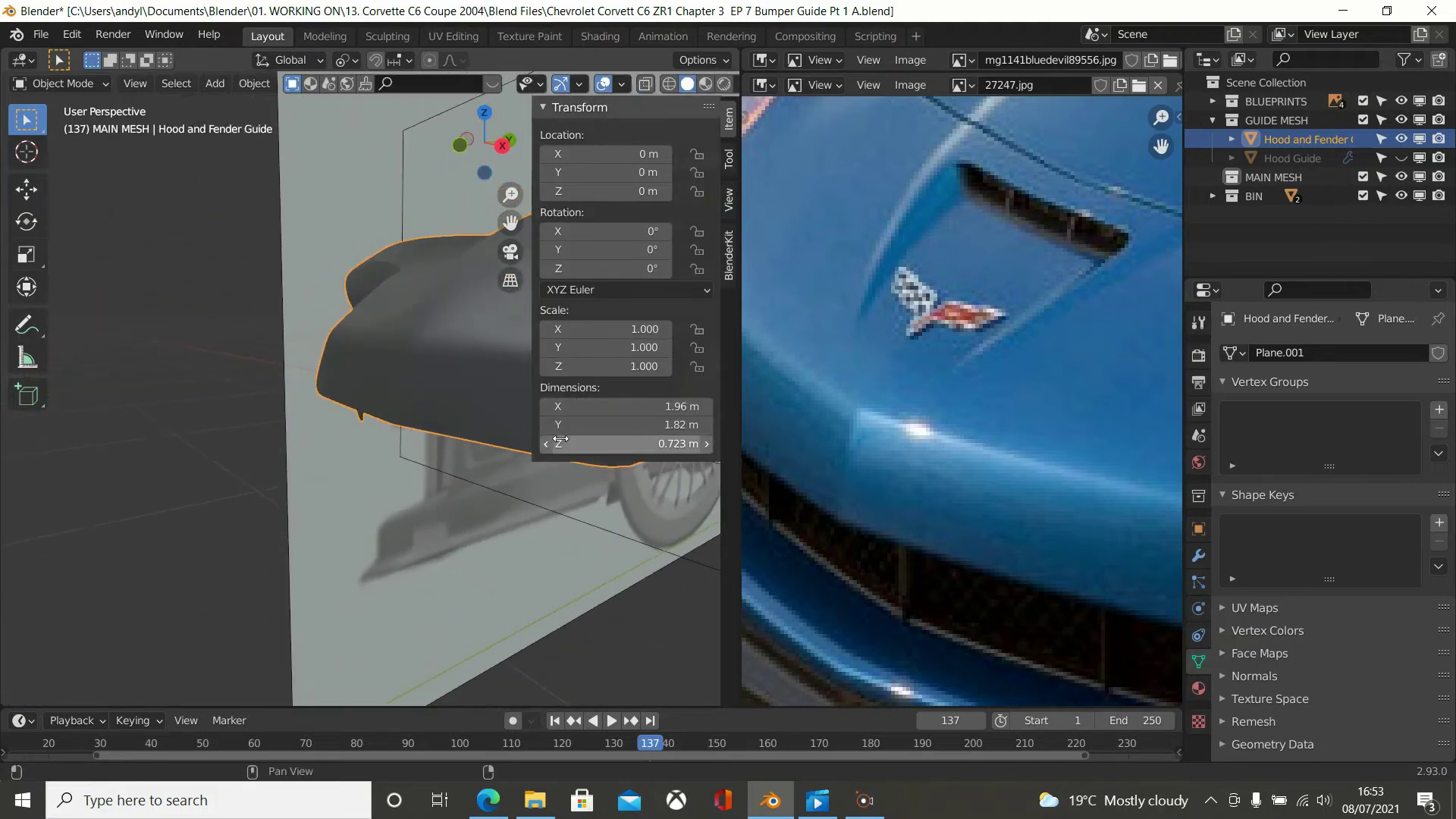
key("n")
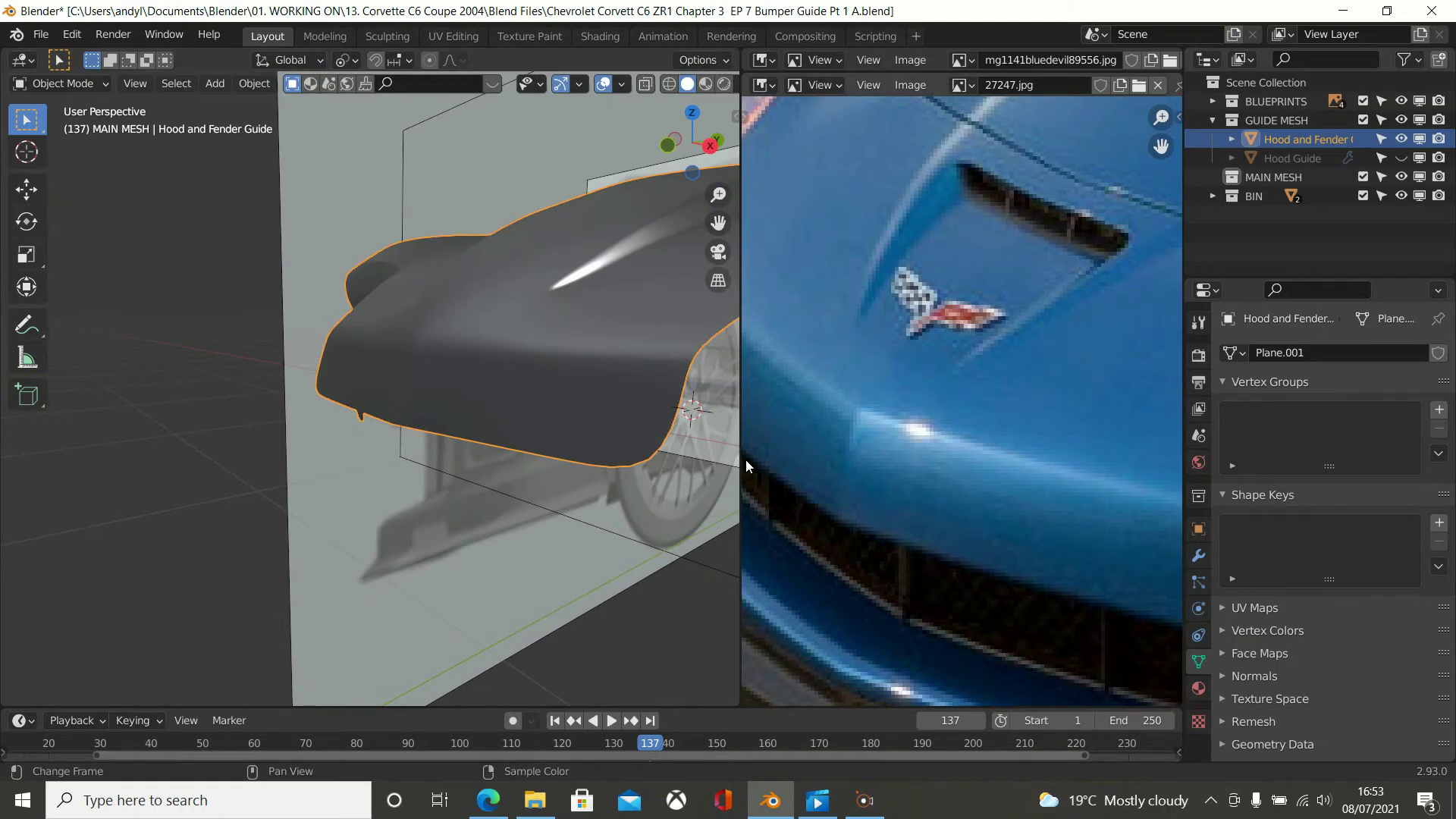
left_click_drag(740, 459, 1156, 463)
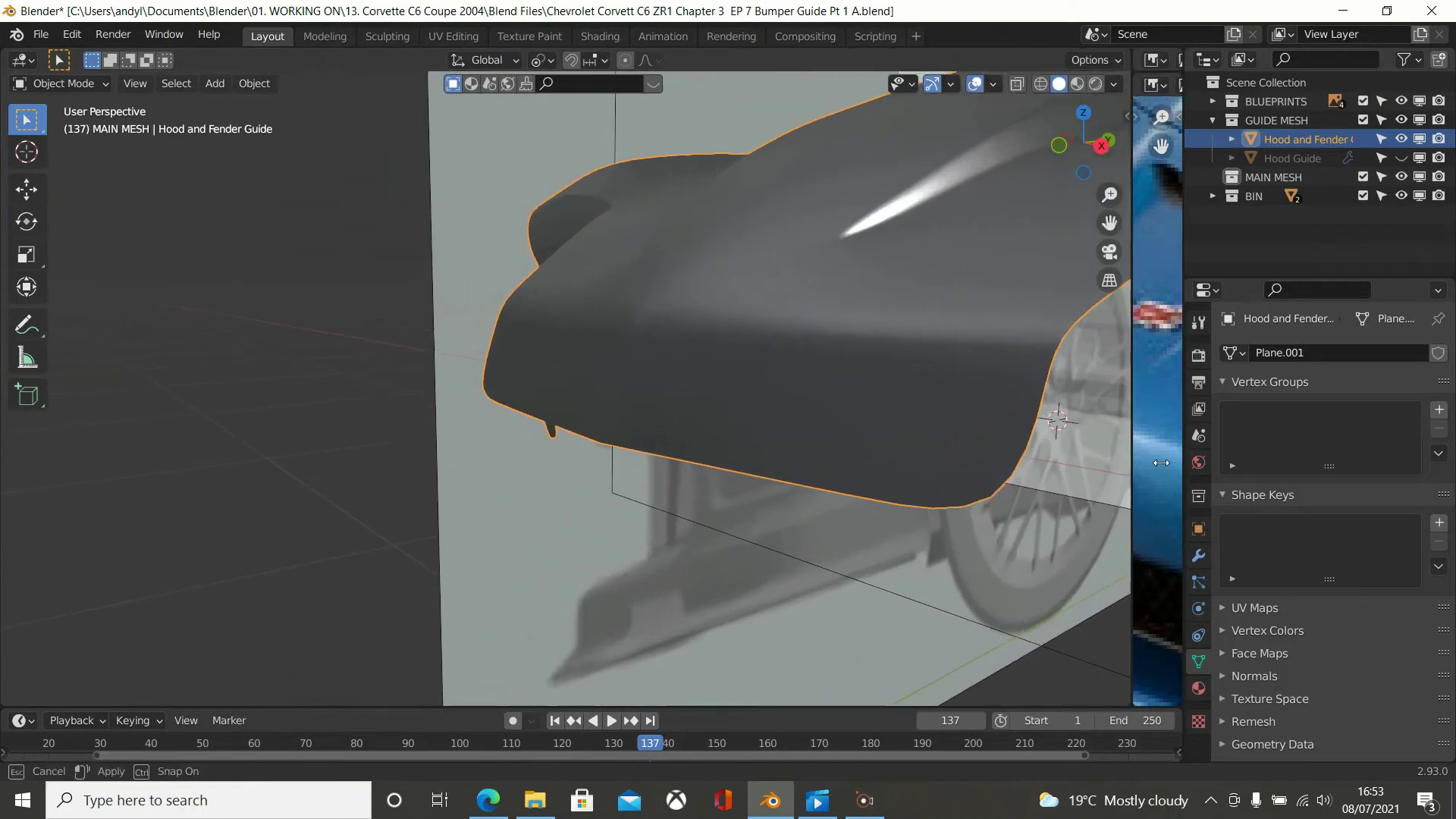
Try to join the wheel arch edge vertex to the front strip's outer bottom corner vertex with a single edge.
middle_click_drag(1016, 458, 601, 448)
key("Tab")
left_click(908, 223)
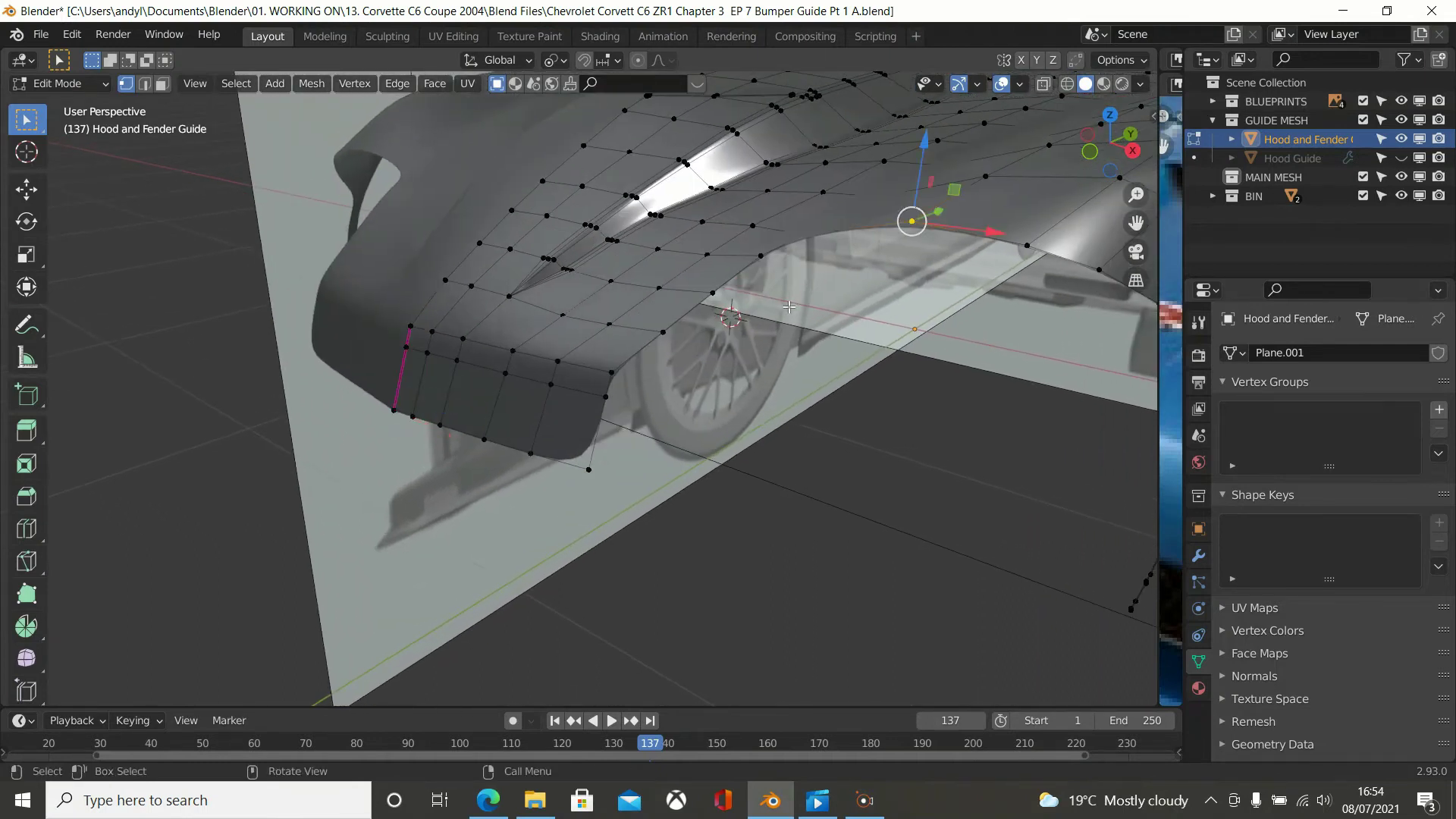
left_click(588, 469)
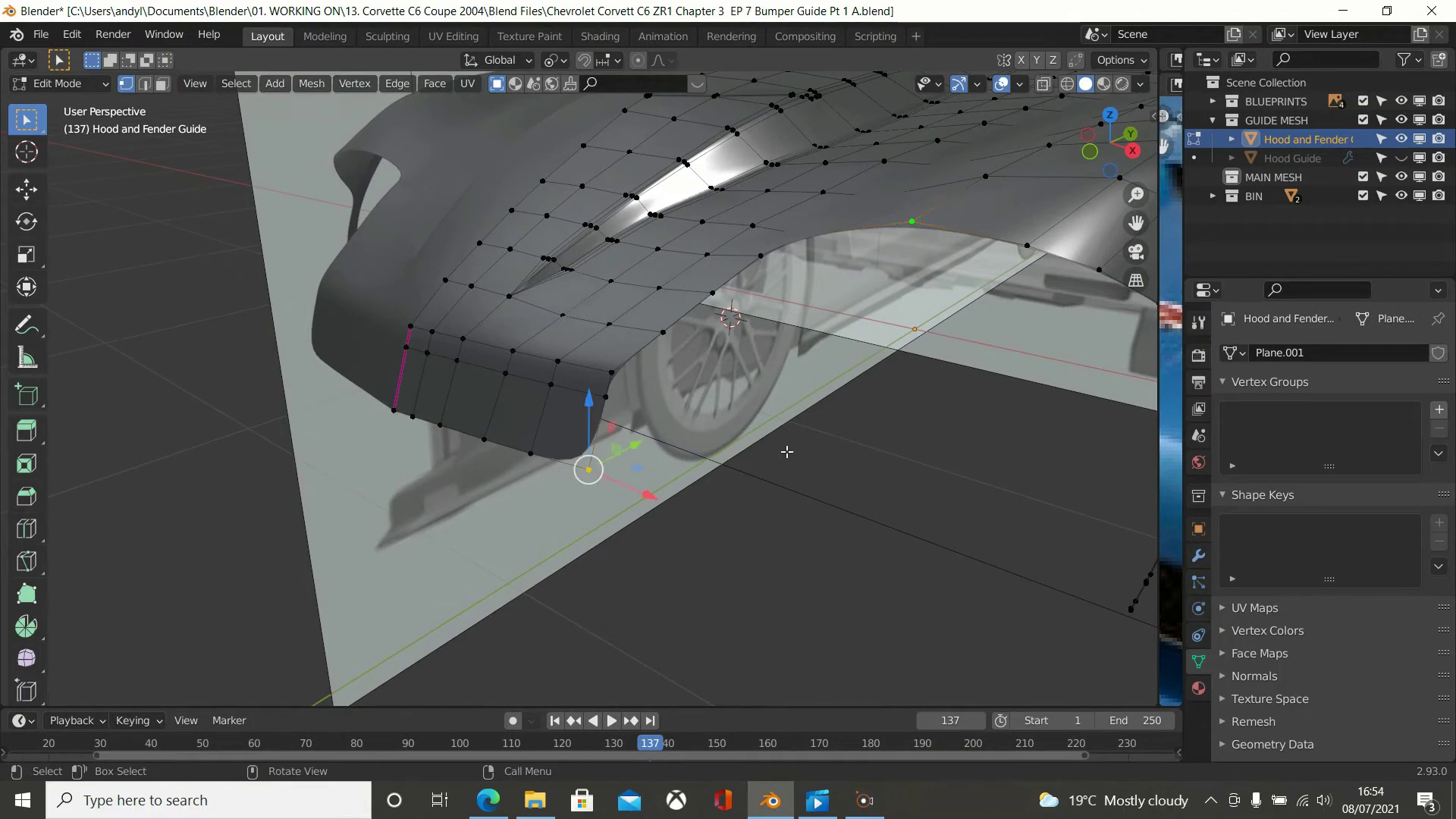
middle_click_drag(790, 439, 873, 556)
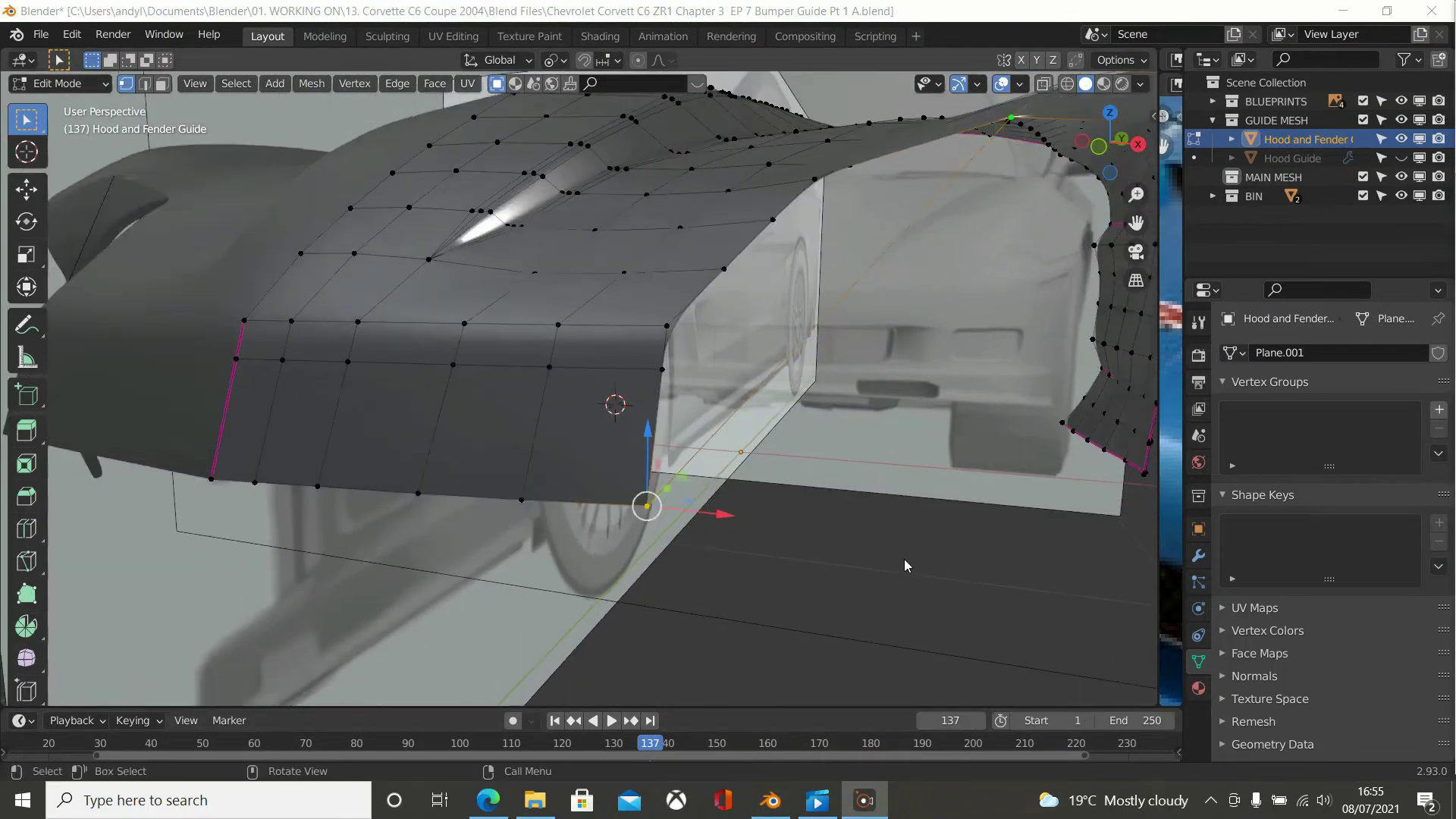
middle_click_drag(904, 559, 904, 548)
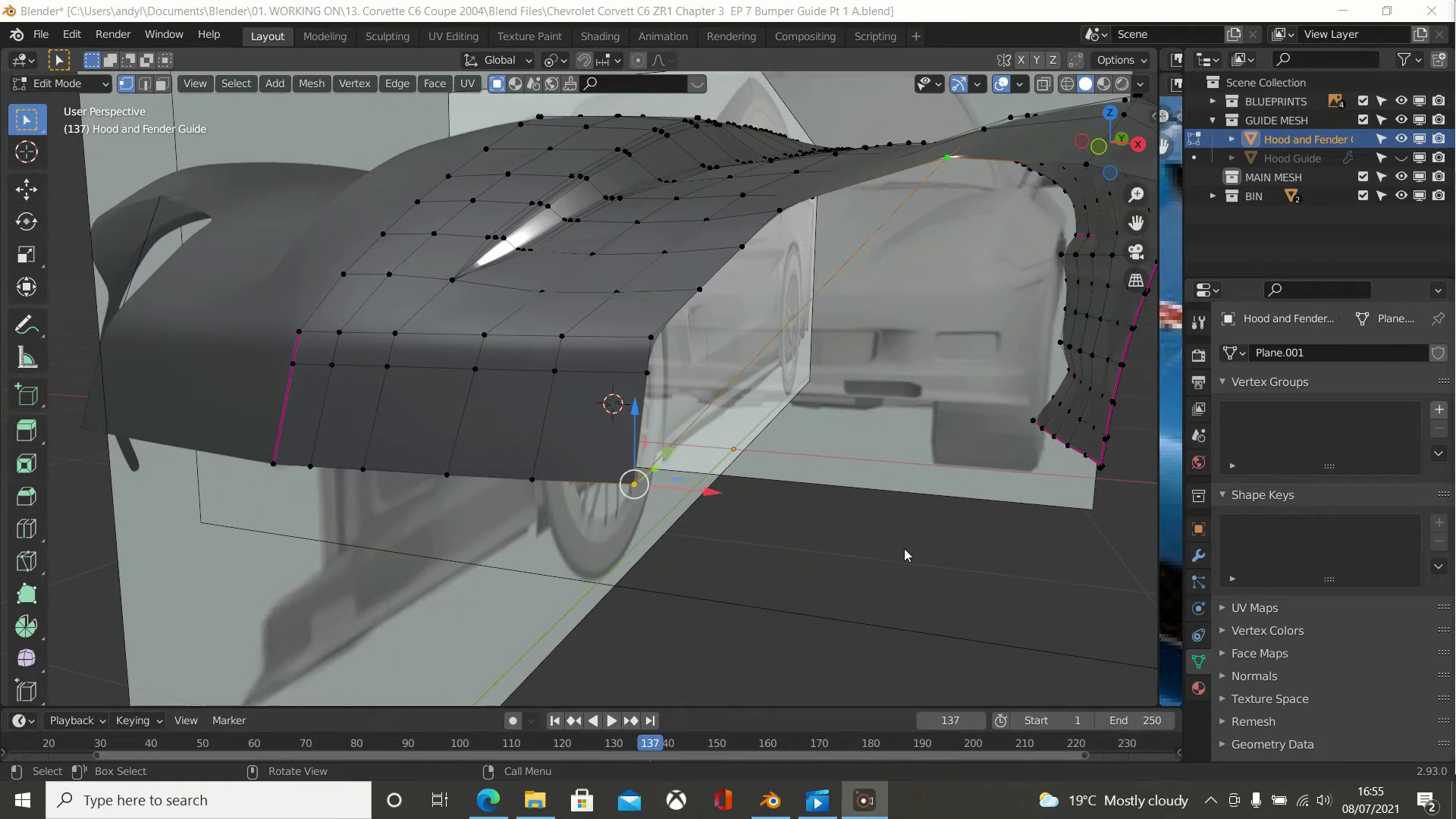
left_click(863, 571)
key("ctrl+z")
key("ctrl+z")
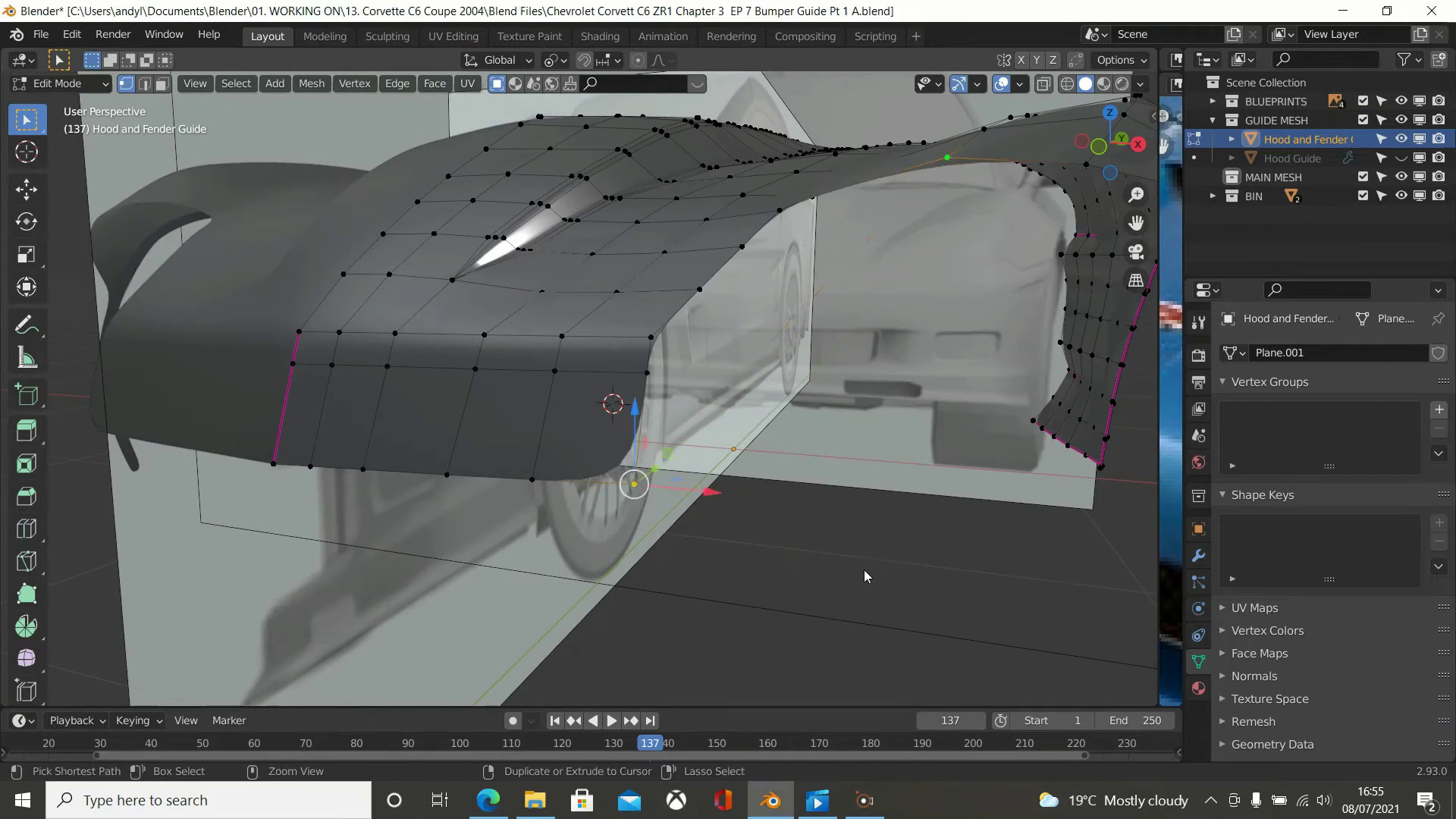
Dissolve the horizontal edge loop running across the front strip below the nose crease.
scroll(517, 374, "down", 2)
left_click(518, 371, "alt")
key("x")
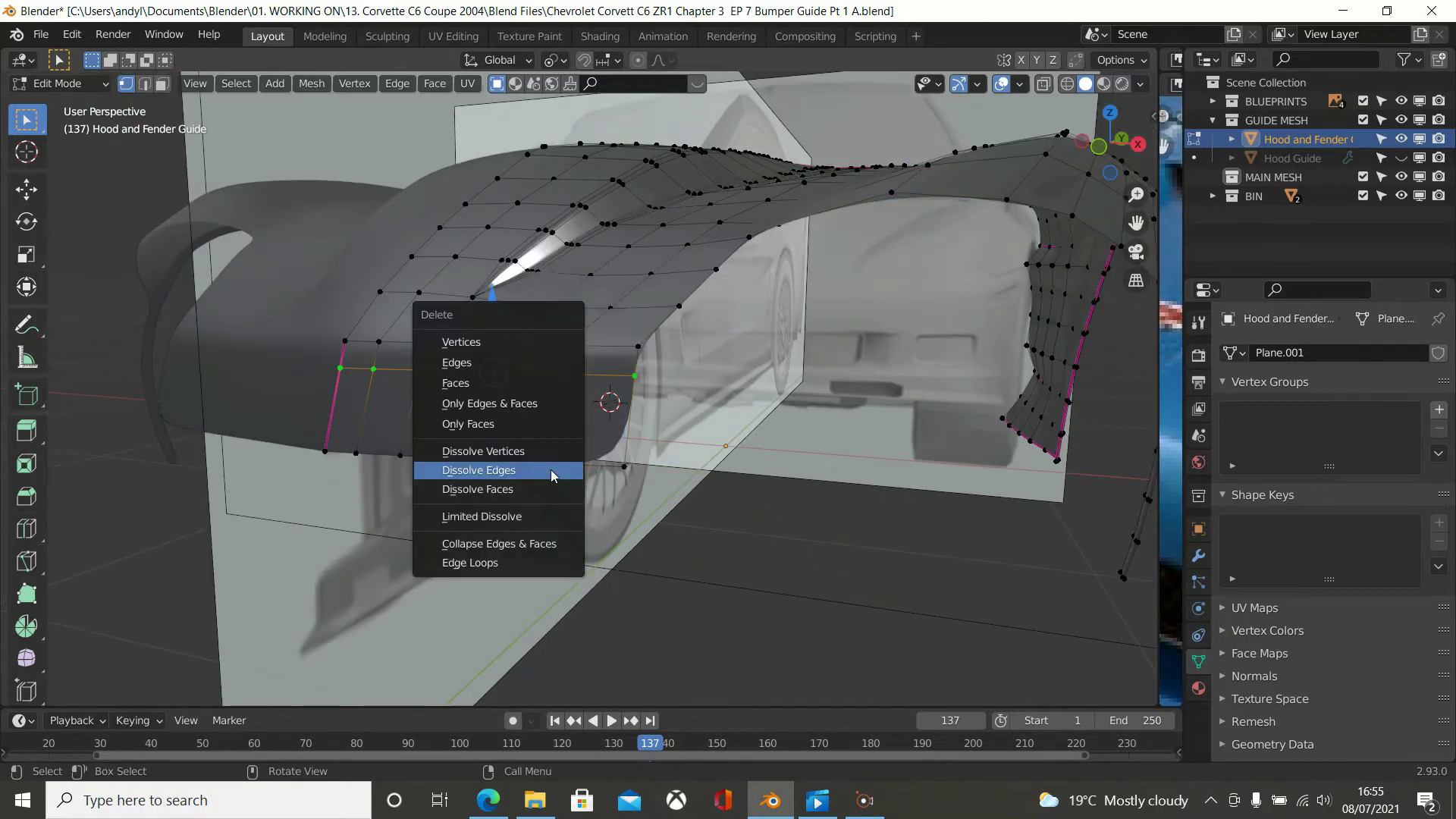
left_click(553, 472)
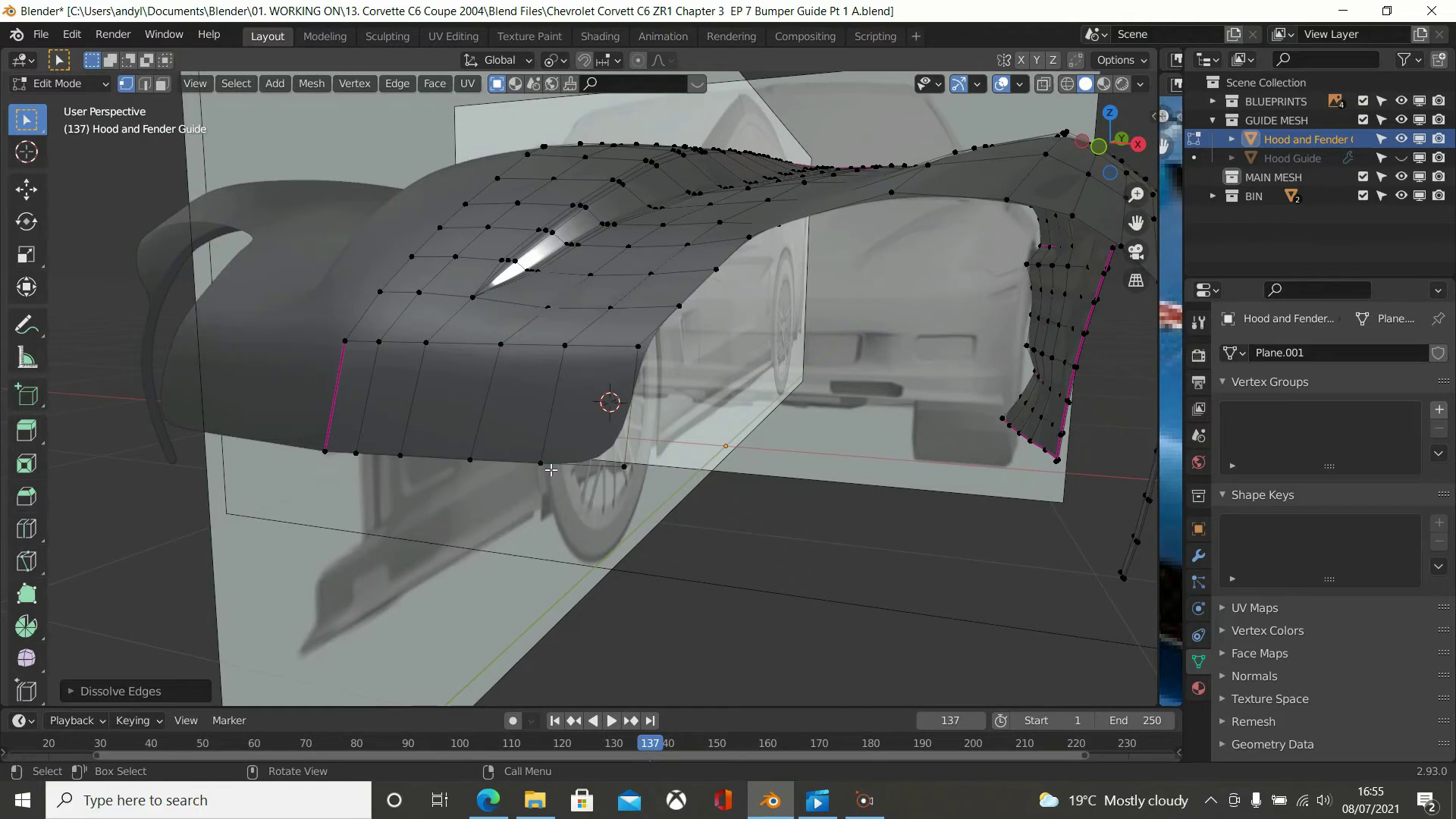
Add two evenly spaced horizontal loop cuts to the front strip, leaving them unslid.
middle_click_drag(552, 470, 453, 454)
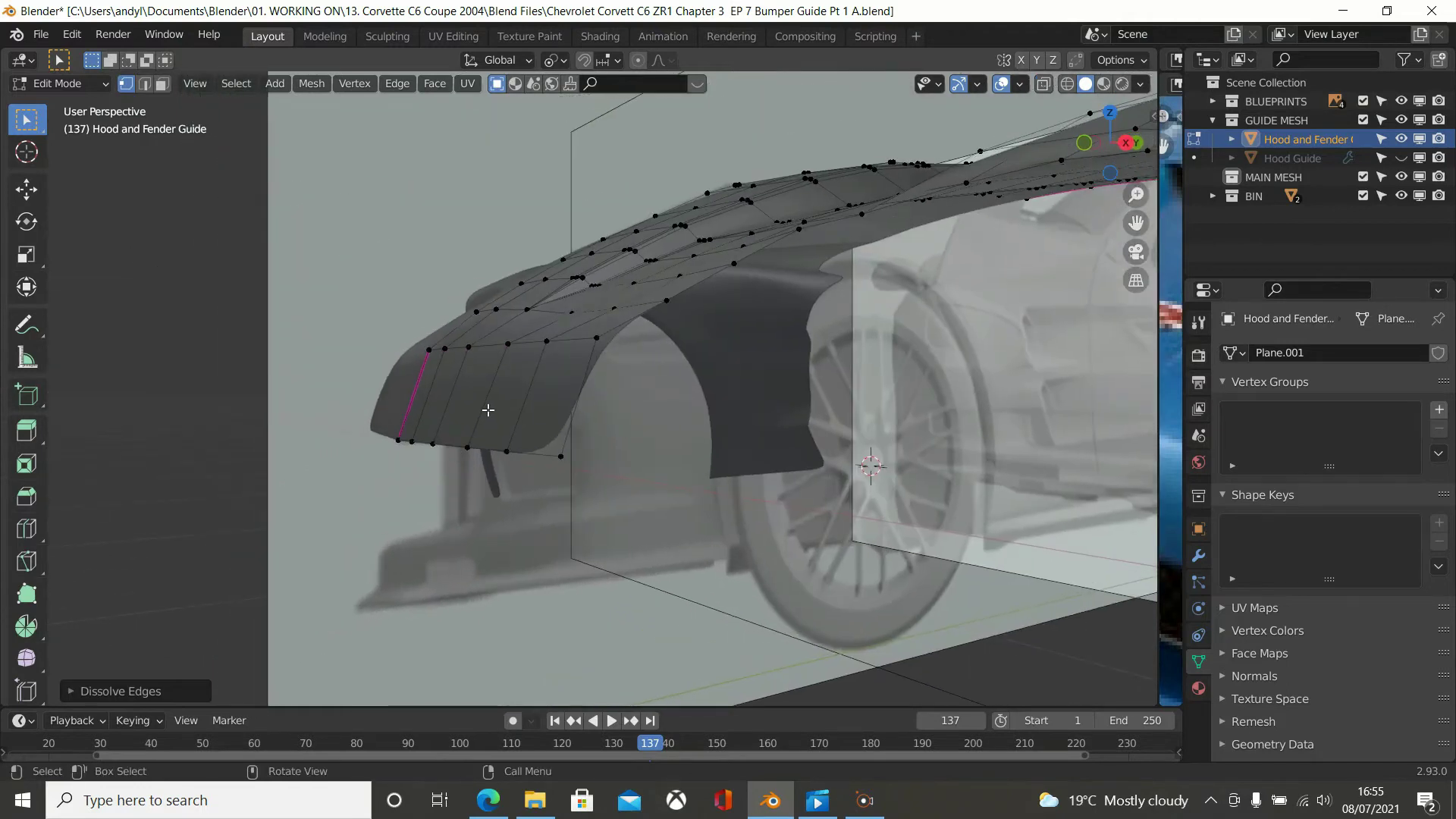
key("ctrl+r")
scroll(488, 409, "up", 1)
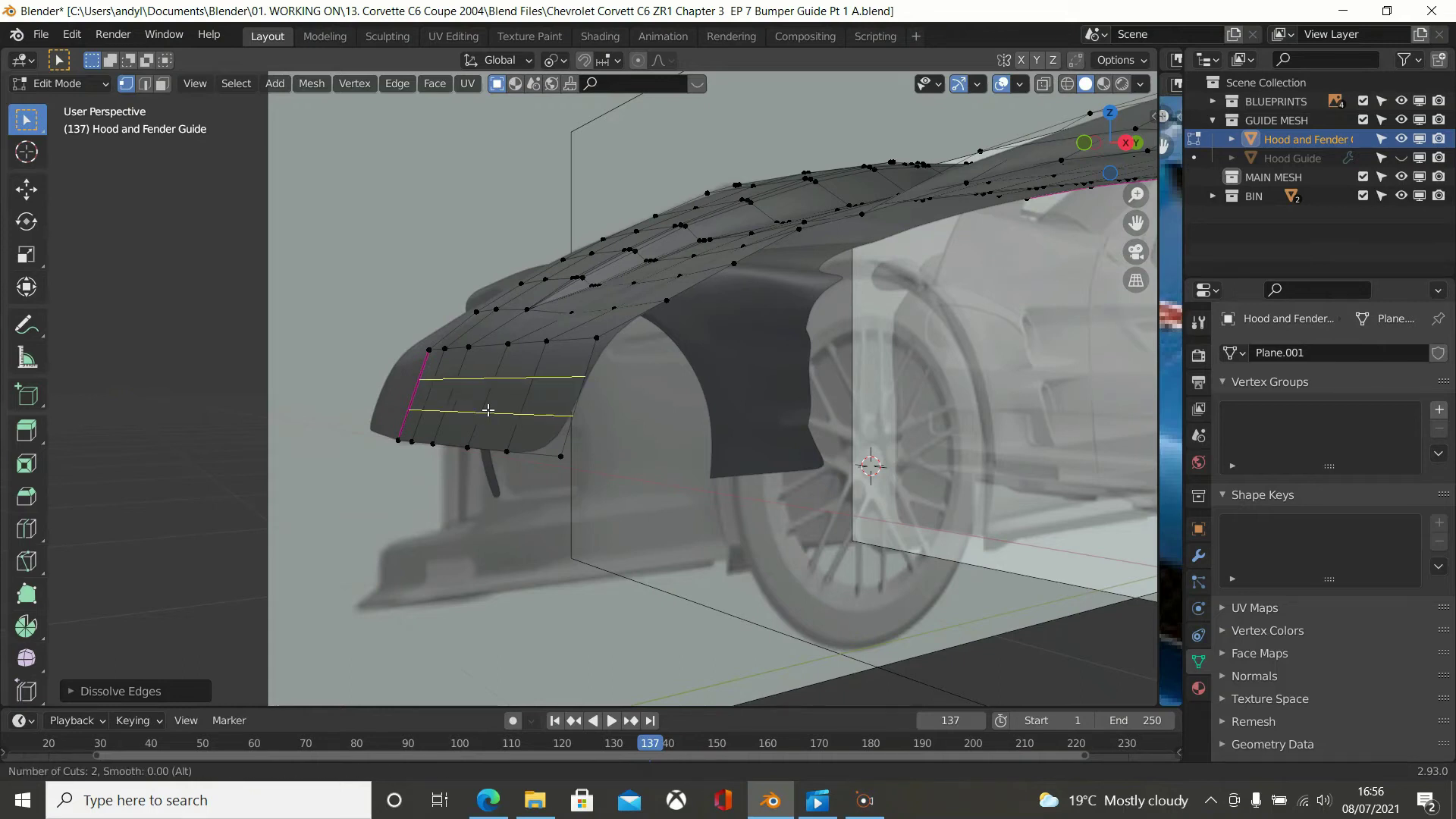
left_click(487, 409)
right_click(488, 411)
In the right side view, push both new loops outward with Shrink/Fatten by about 0.0037 m to round the front strip.
mouse_move(517, 407)
middle_mouse_down()
mouse_move(734, 450)
mouse_move(695, 509)
mouse_move(711, 512)
mouse_move(733, 454)
mouse_move(777, 453)
mouse_move(651, 471)
mouse_move(510, 394)
mouse_move(545, 405)
mouse_move(479, 402)
mouse_move(501, 391)
middle_mouse_up()
key("Tab")
scroll(592, 373, "down", 1)
scroll(590, 377, "up", 3)
key("Tab")
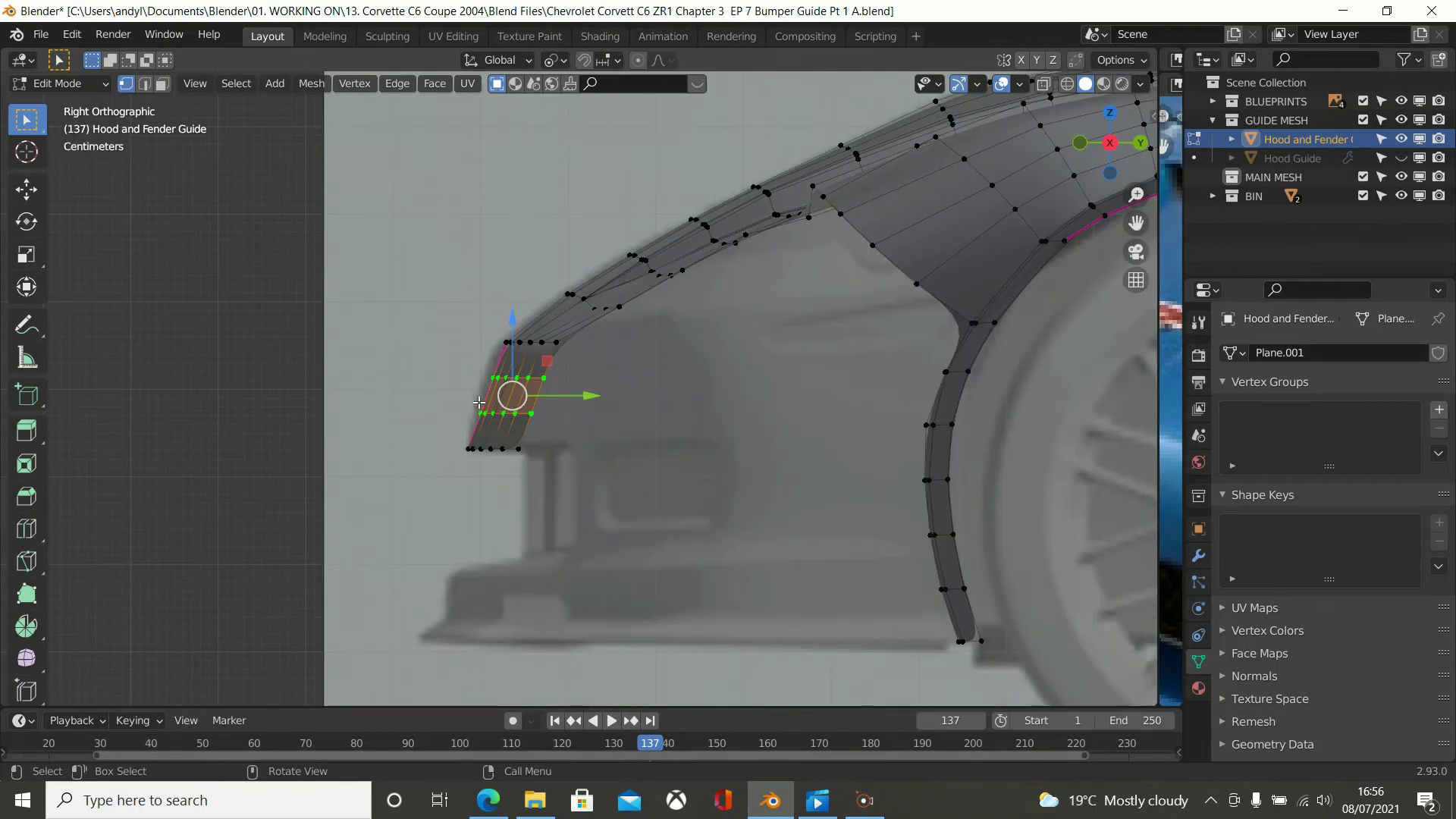
scroll(501, 395, "up", 4)
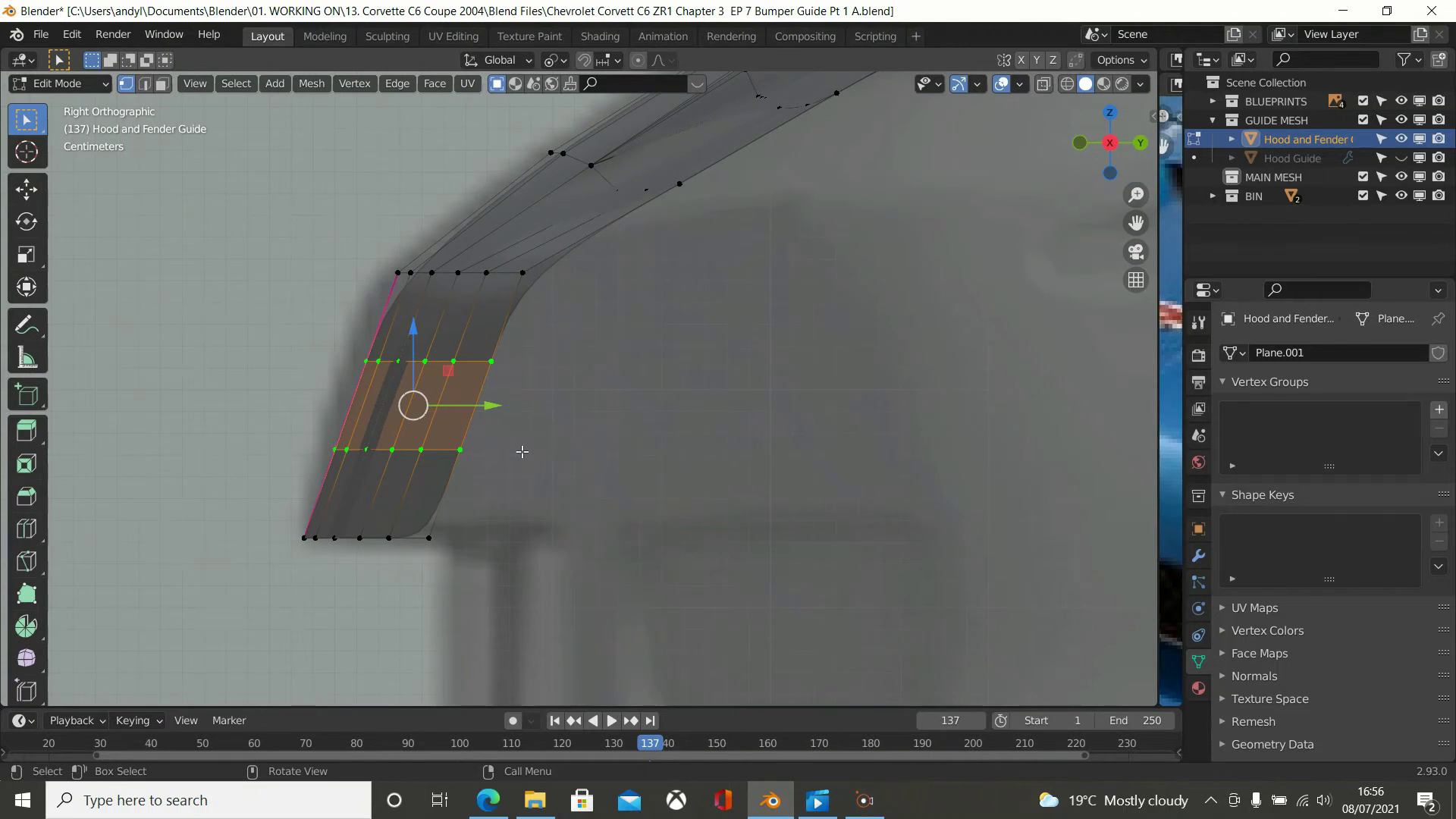
key("alt+s")
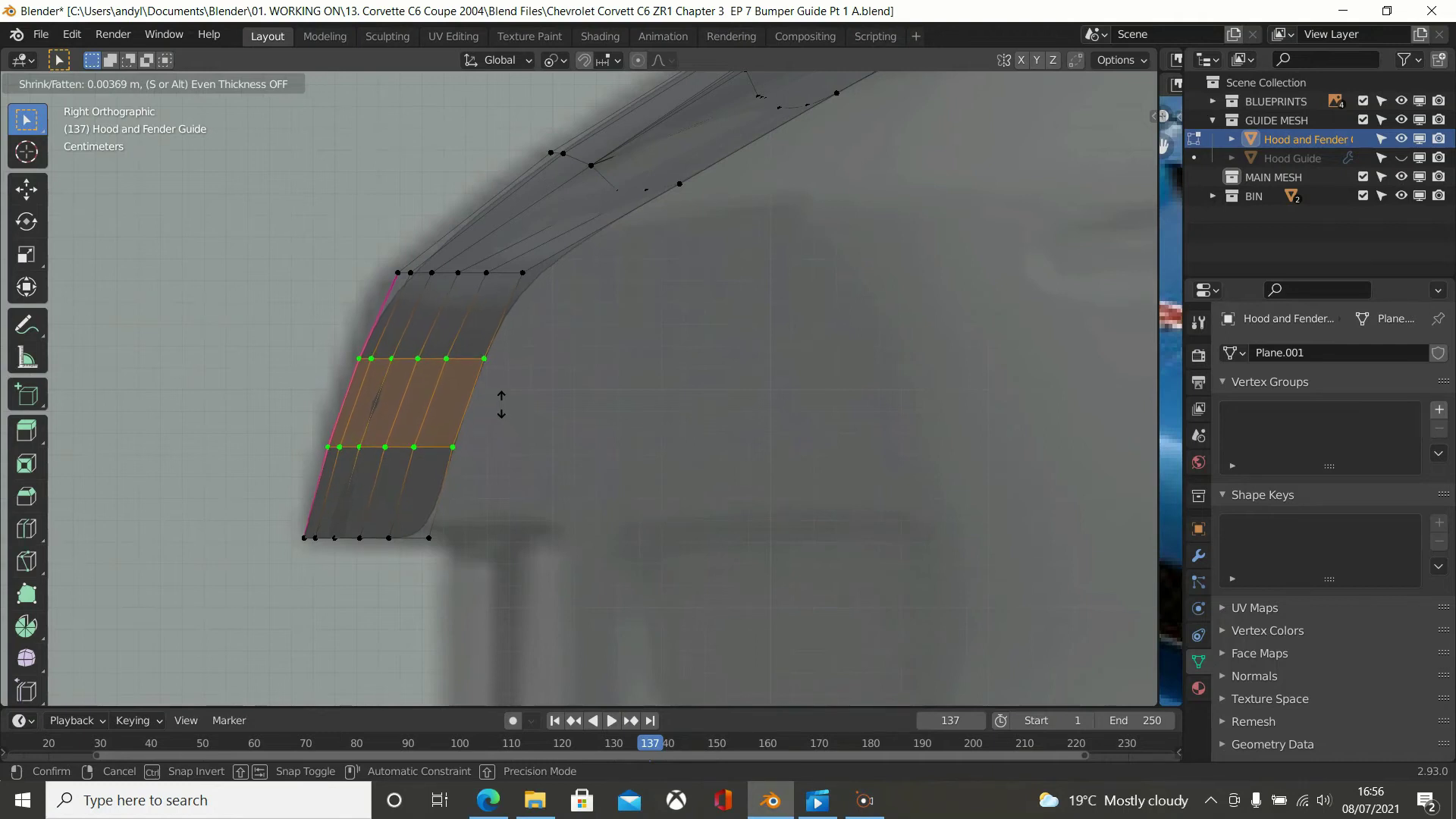
left_click(501, 404)
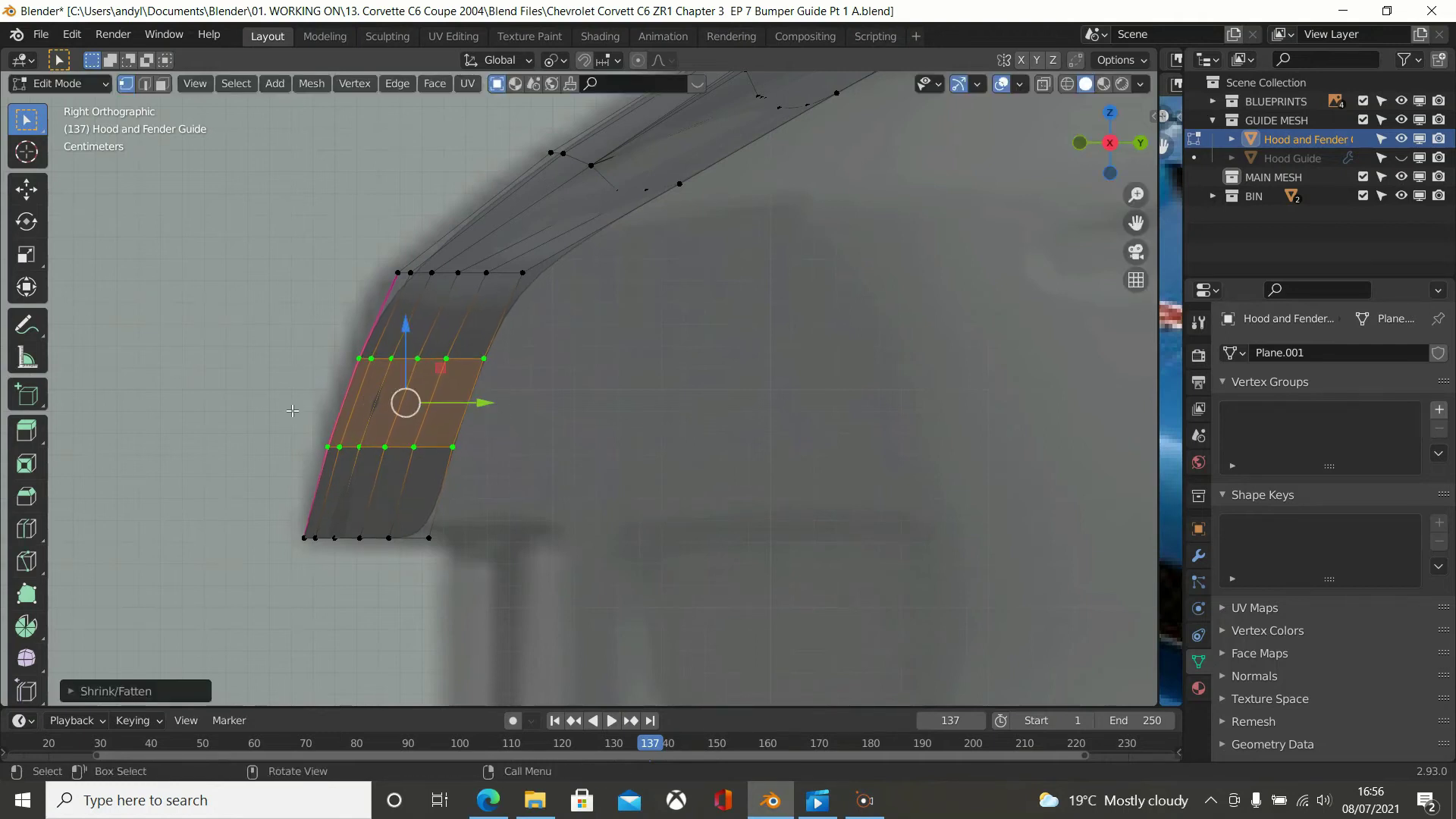
Deselect the lower new loop and push only the upper one outward with Shrink/Fatten by about 0.0019 m.
key("b")
middle_click_drag(325, 411, 548, 519)
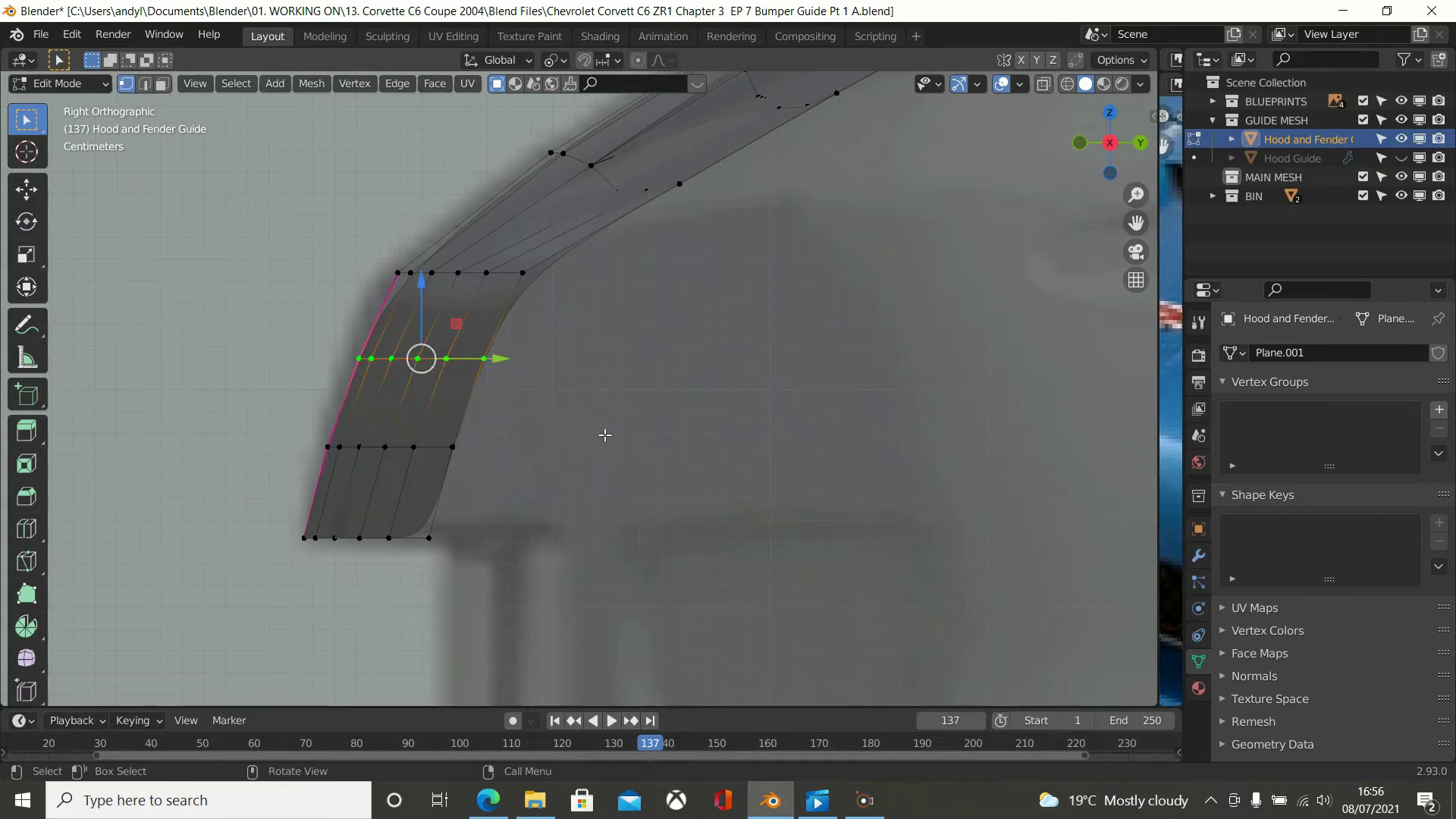
key("alt+s")
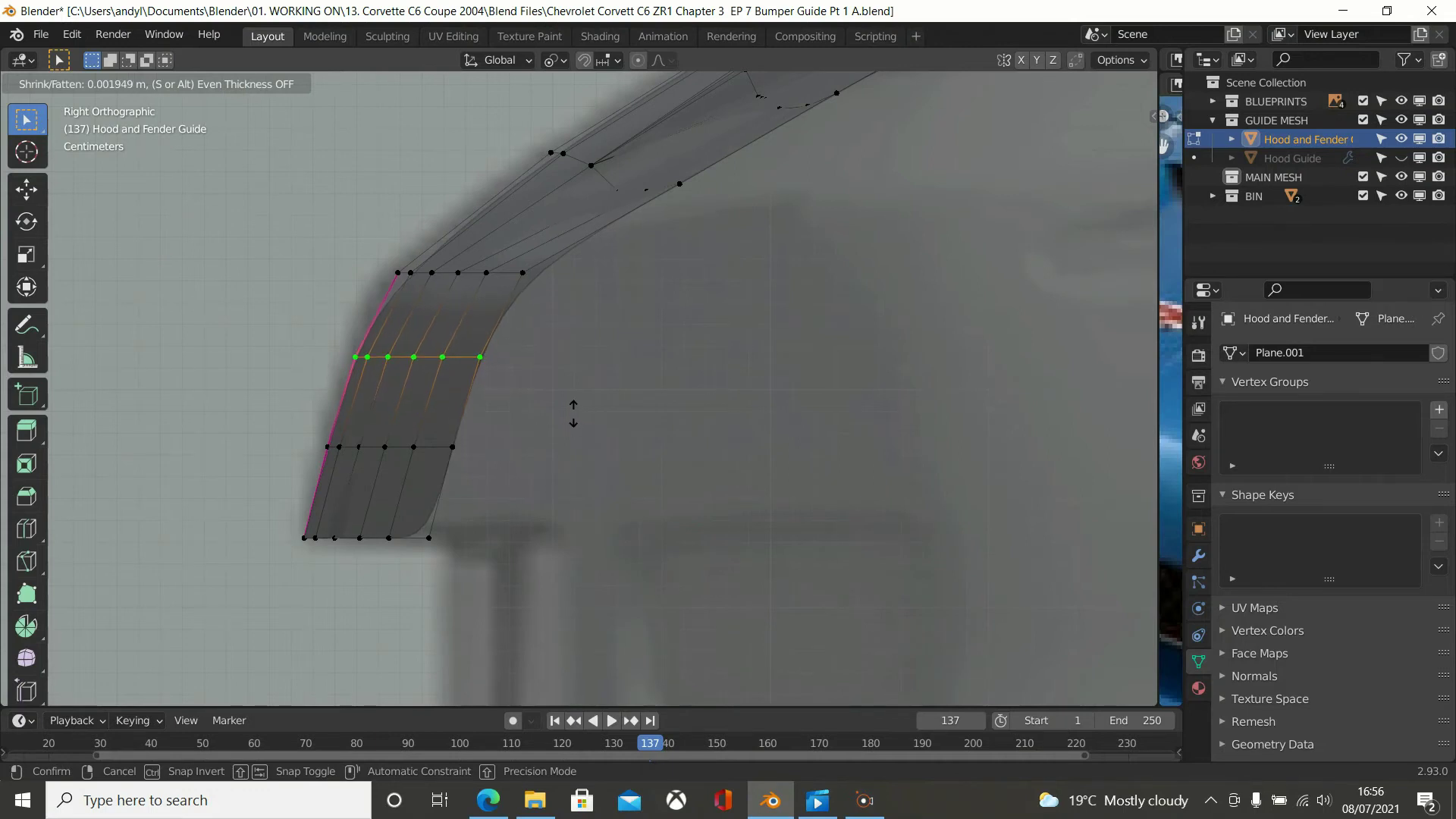
left_click(574, 413)
scroll(589, 416, "down", 2)
key("Tab")
middle_click_drag(584, 423, 753, 426)
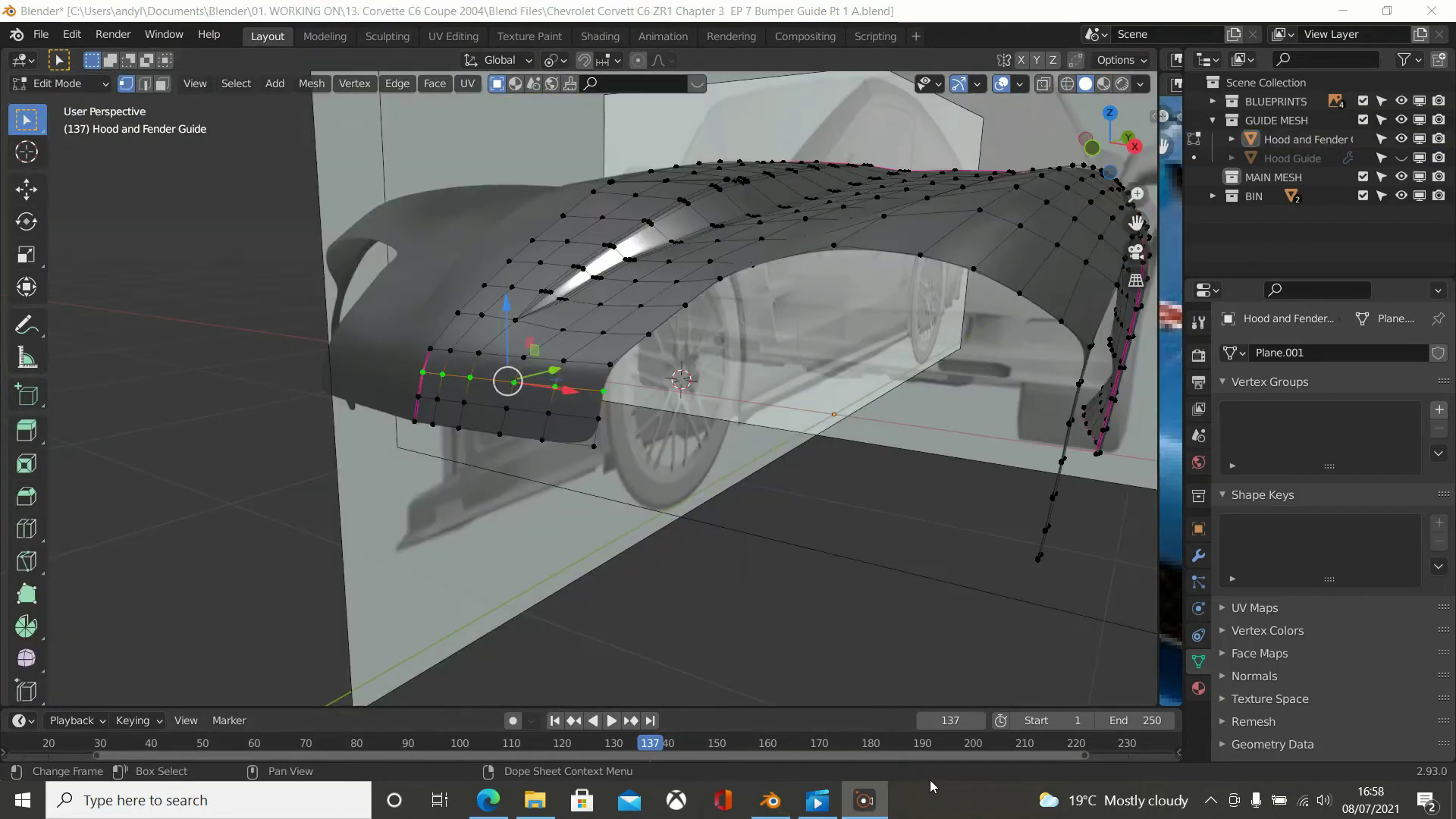
Join the upper new loop's outermost vertex to the wheel arch edge vertex with a single edge.
middle_click_drag(819, 531, 846, 559)
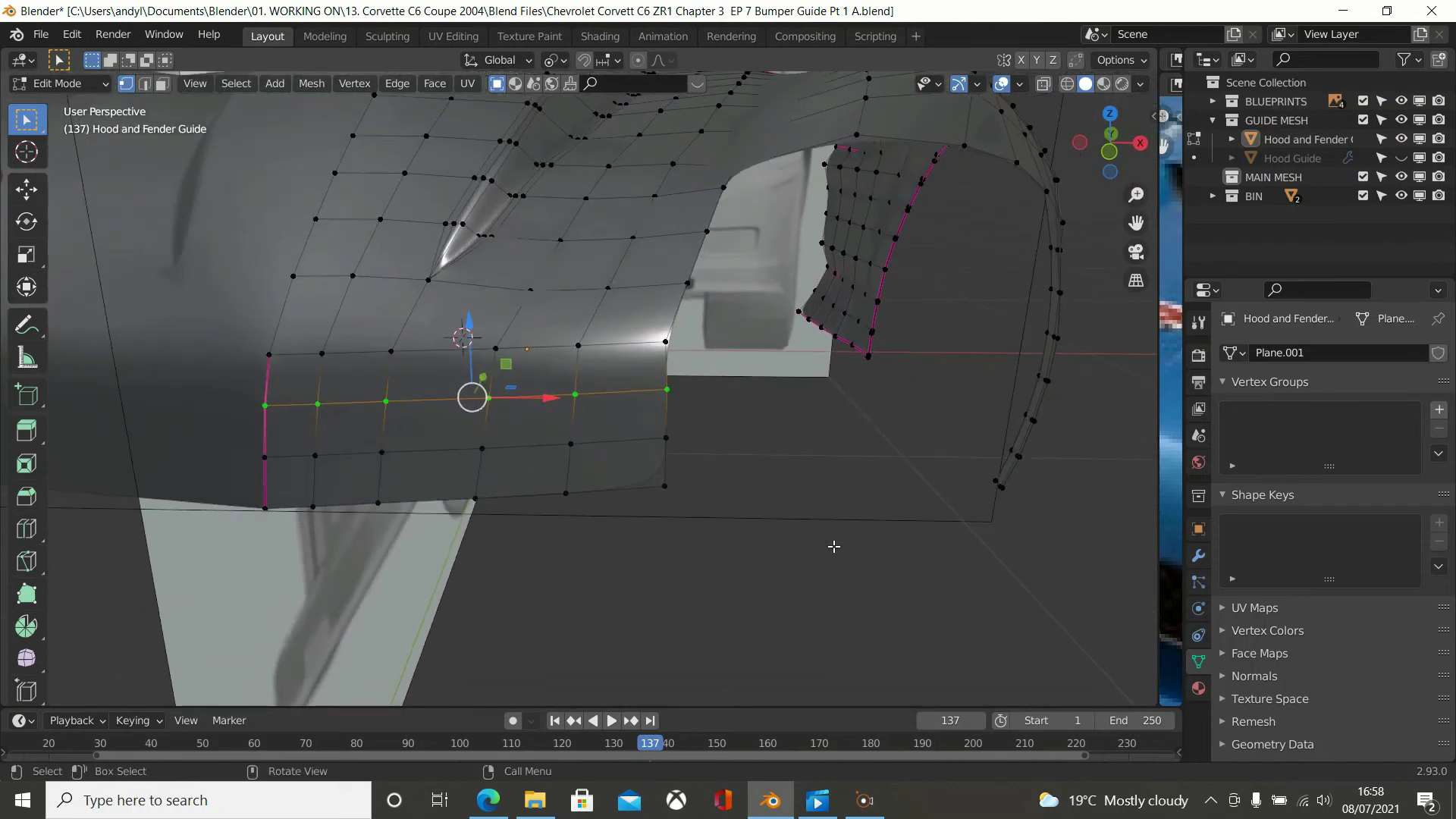
left_click(667, 389)
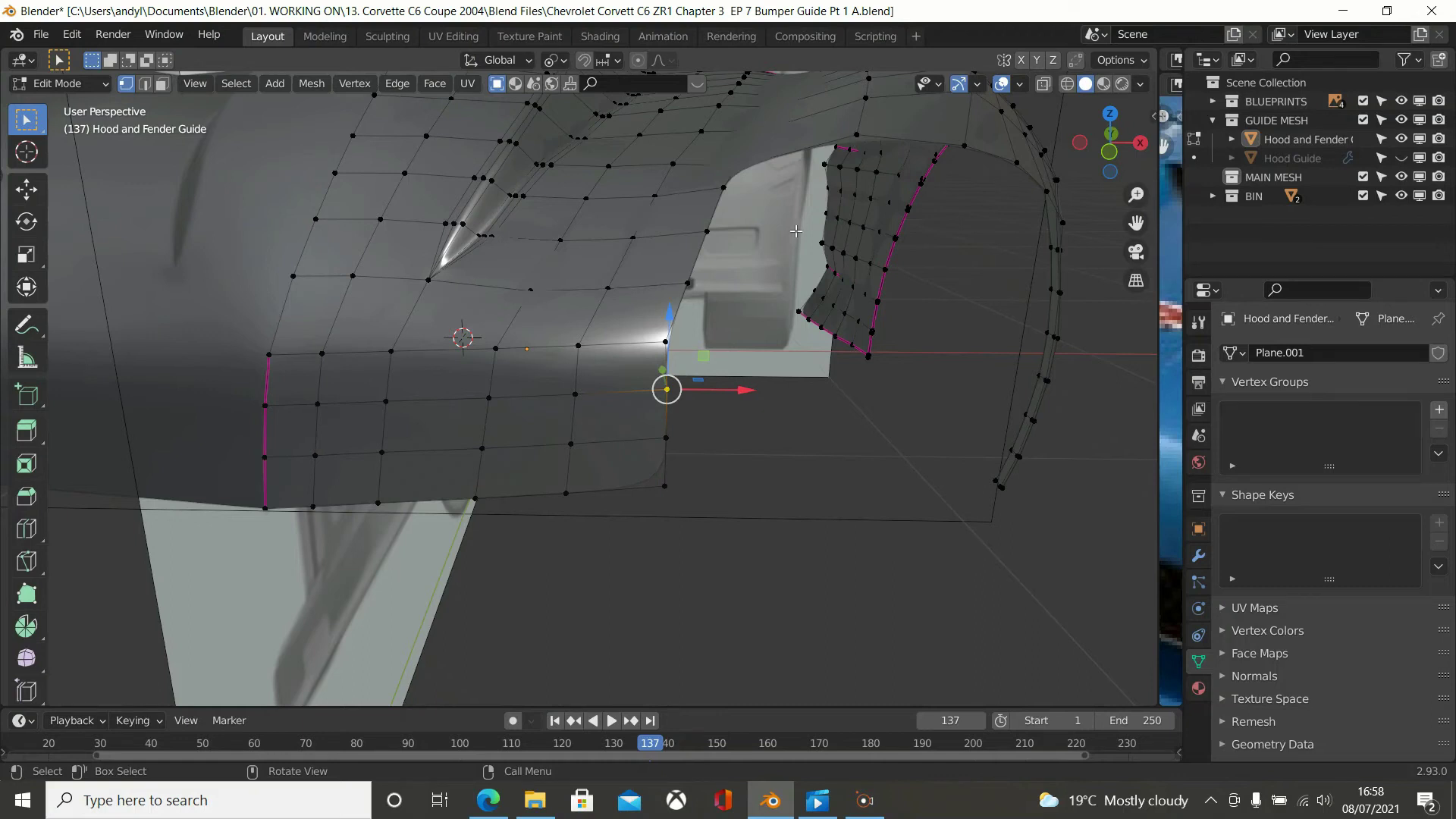
left_click(858, 135)
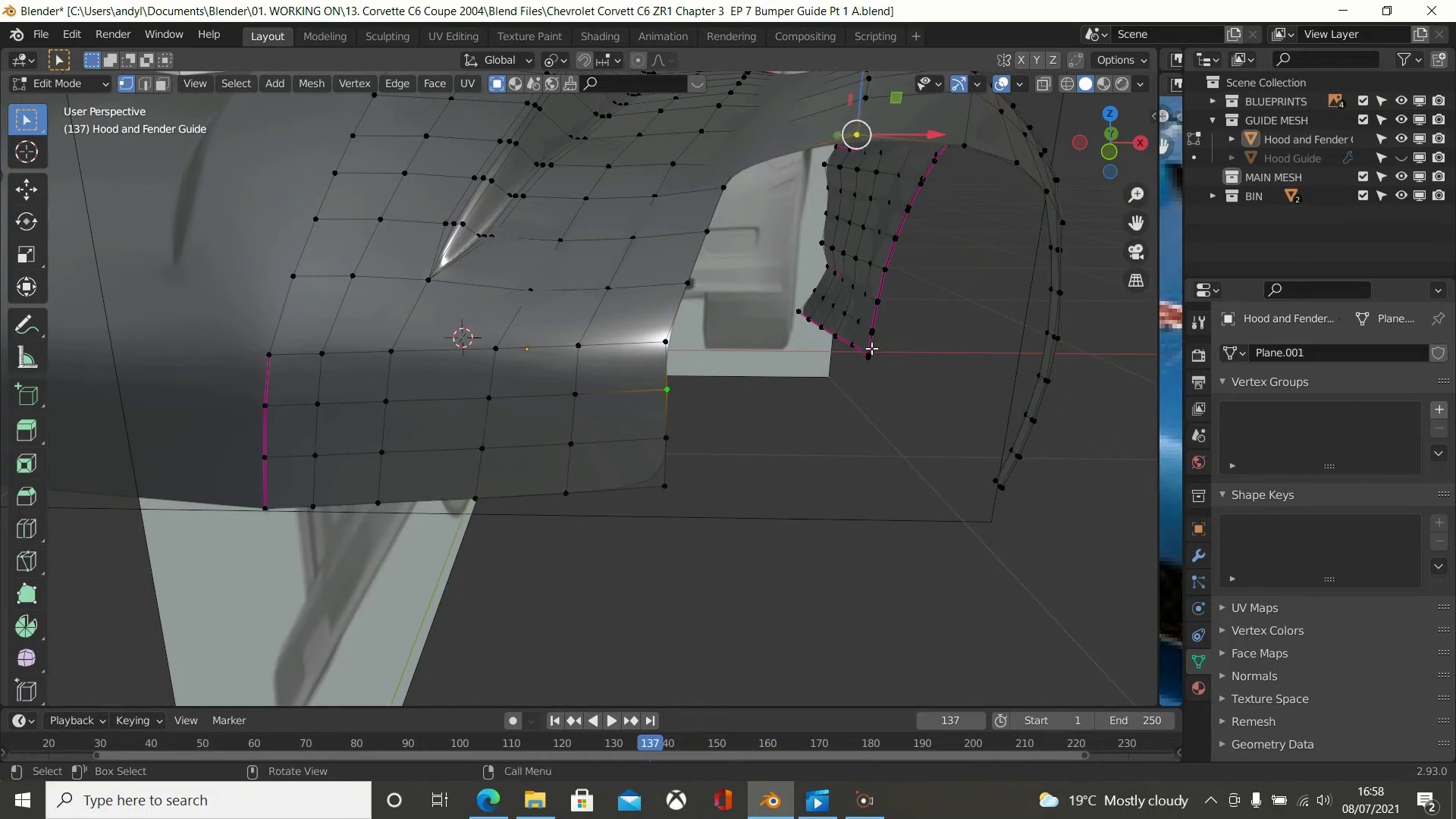
middle_click_drag(871, 346, 791, 369)
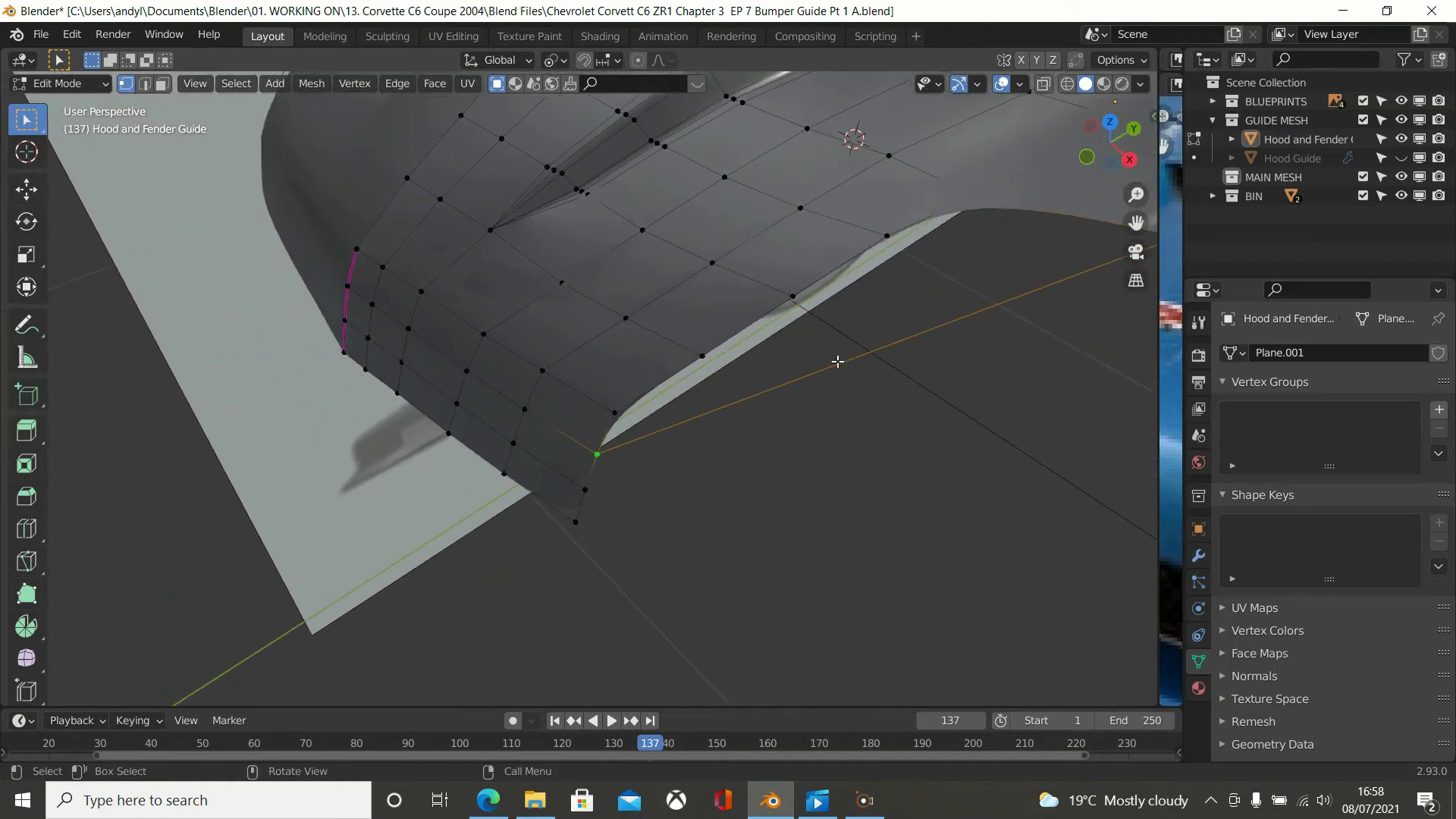
scroll(837, 362, "down", 2)
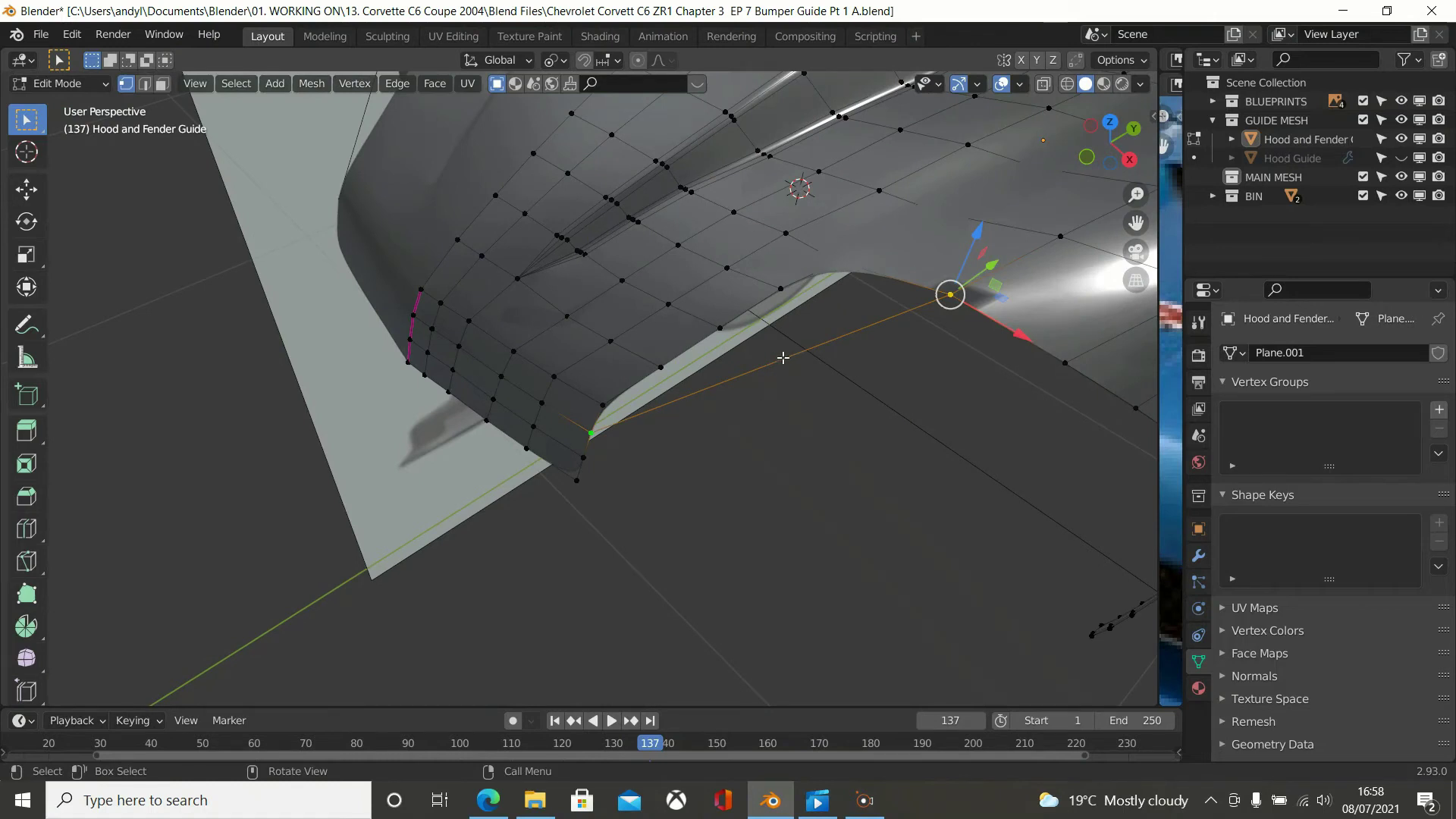
Subdivide the new connecting edge with three evenly spaced loop cuts.
key("ctrl")
key("ctrl+r")
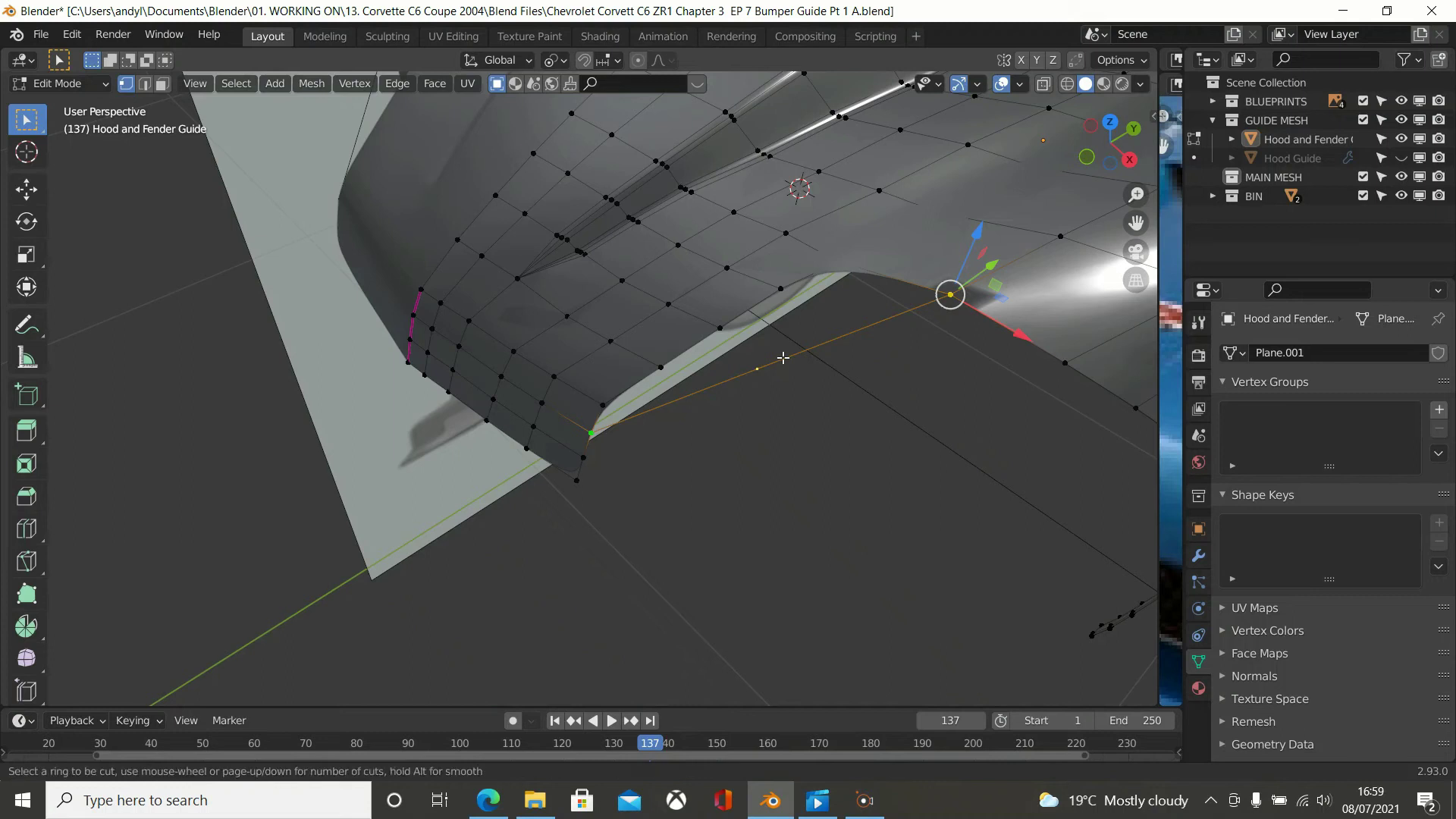
scroll(789, 359, "up", 2)
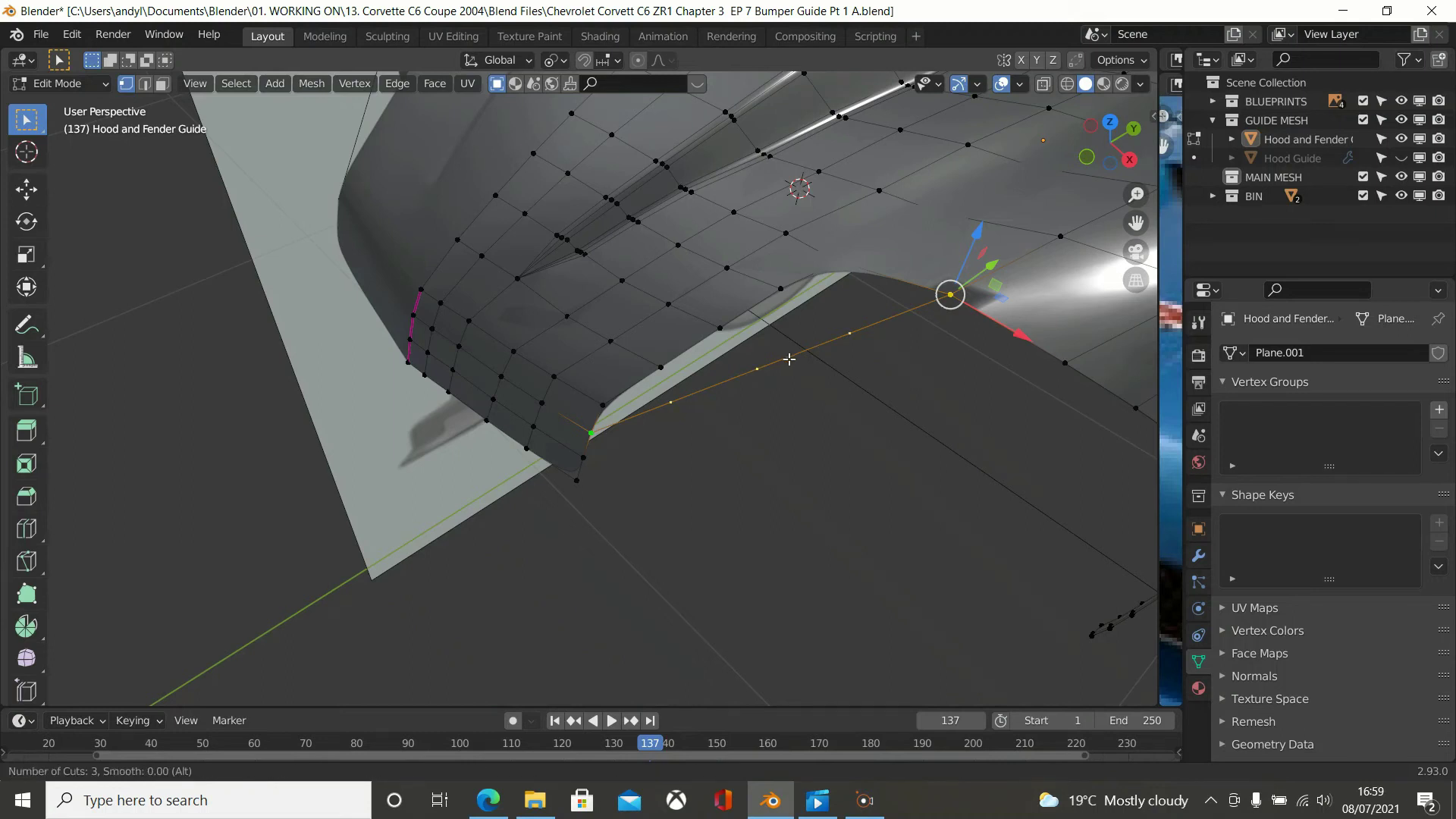
left_click(789, 360)
right_click(789, 359)
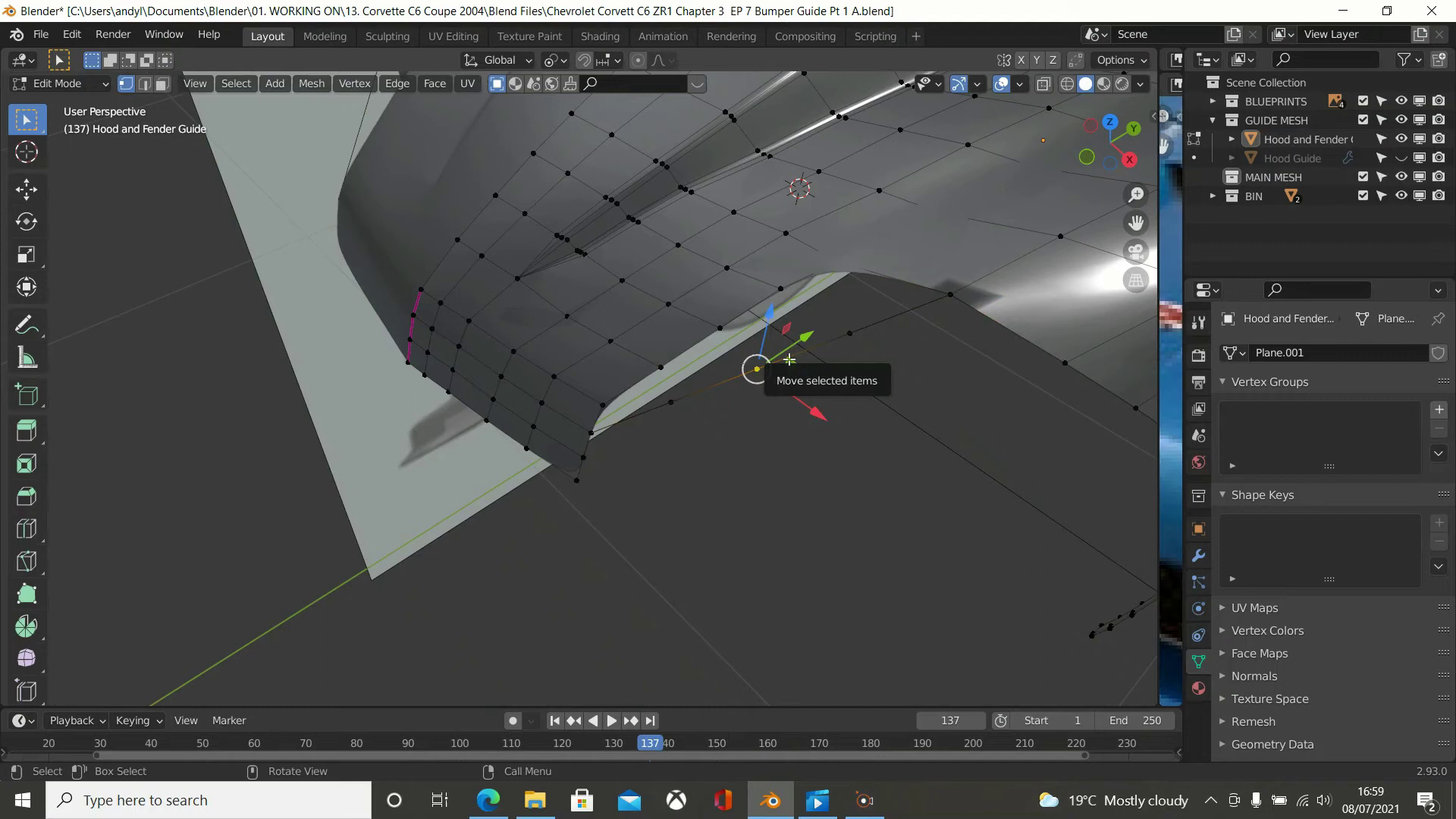
In the top view, move the connecting edge's three new vertices together outward along X to bow the edge.
left_click(690, 400)
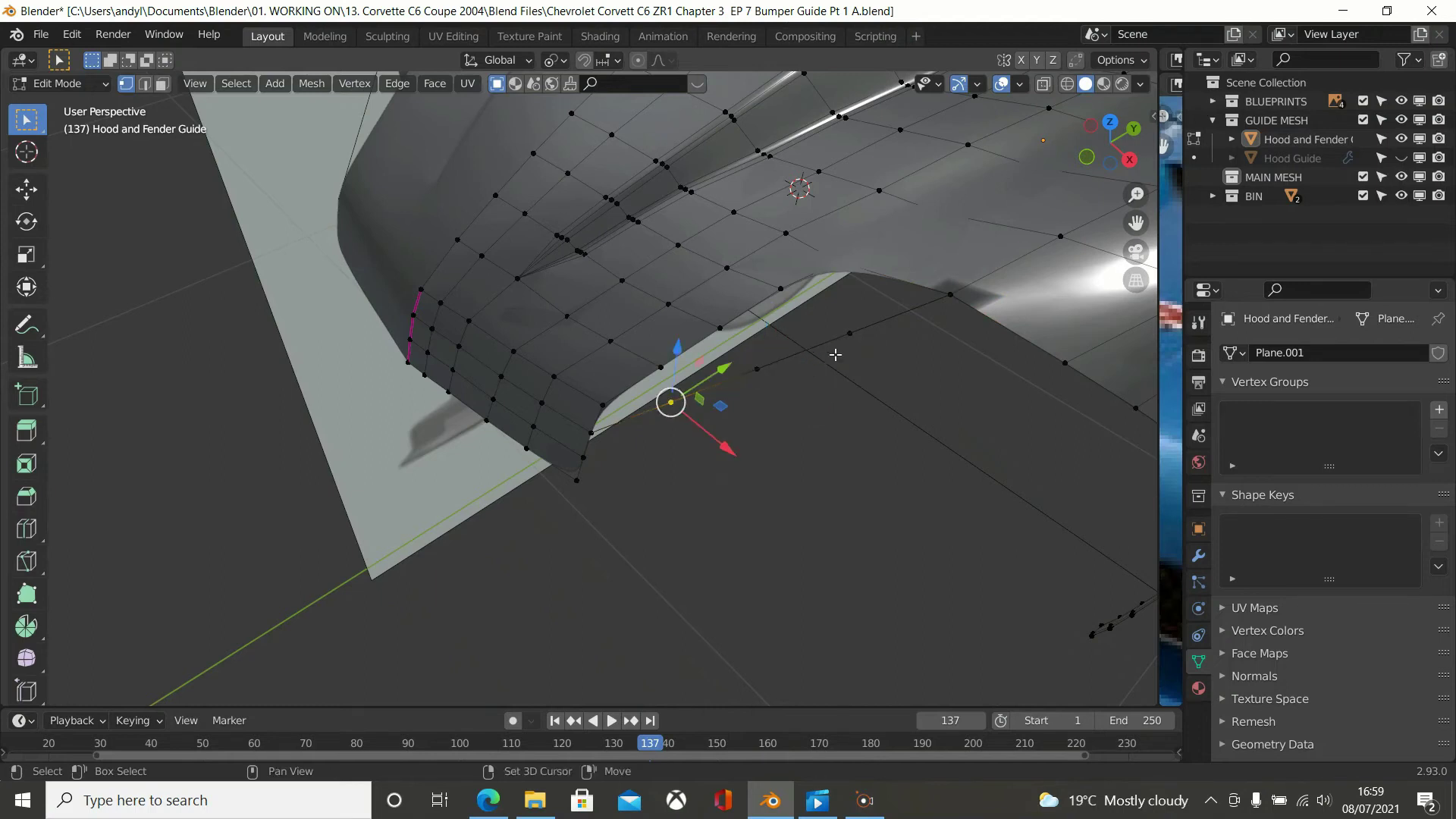
left_click(849, 338, "shift")
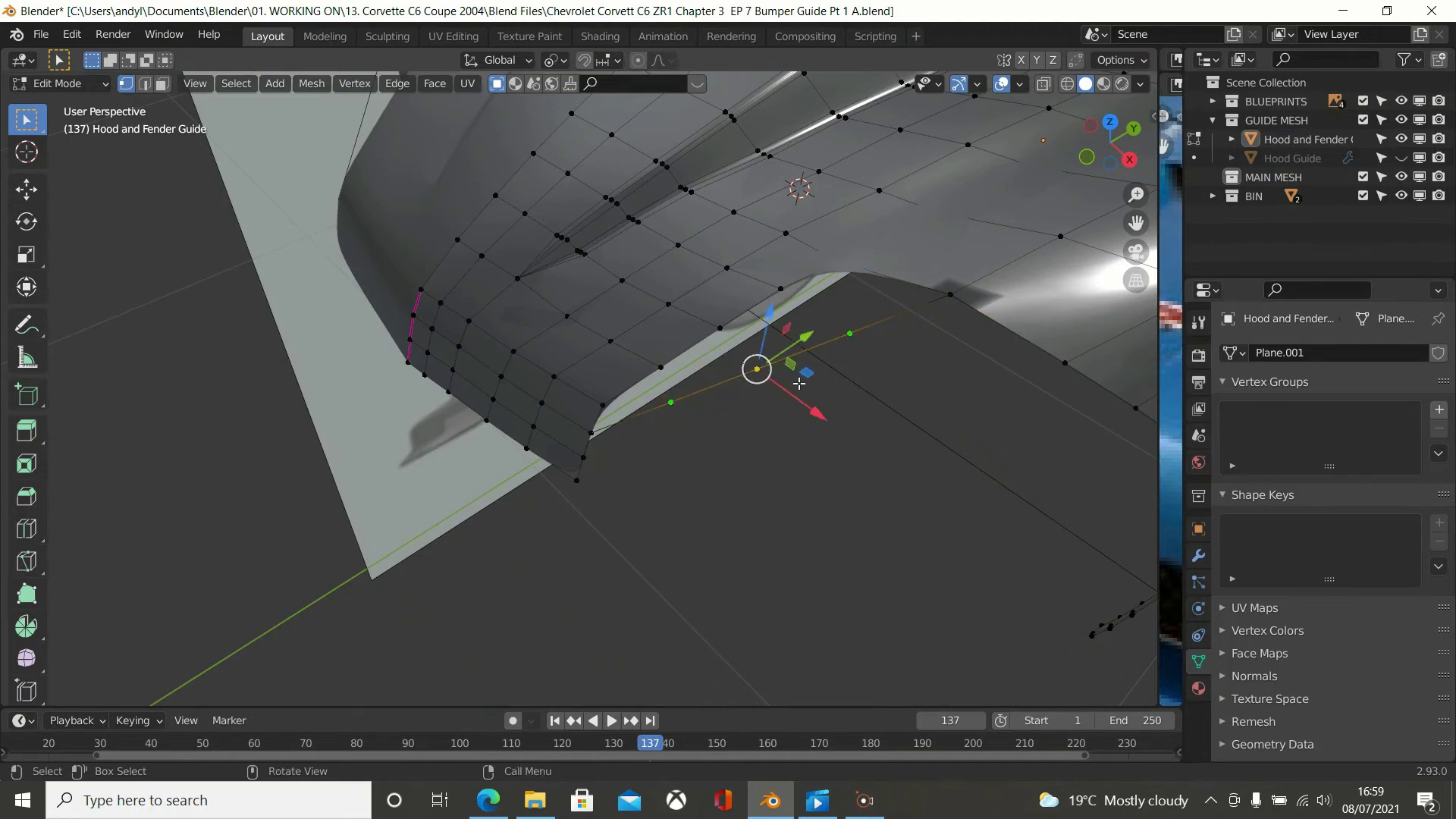
key("KP_7")
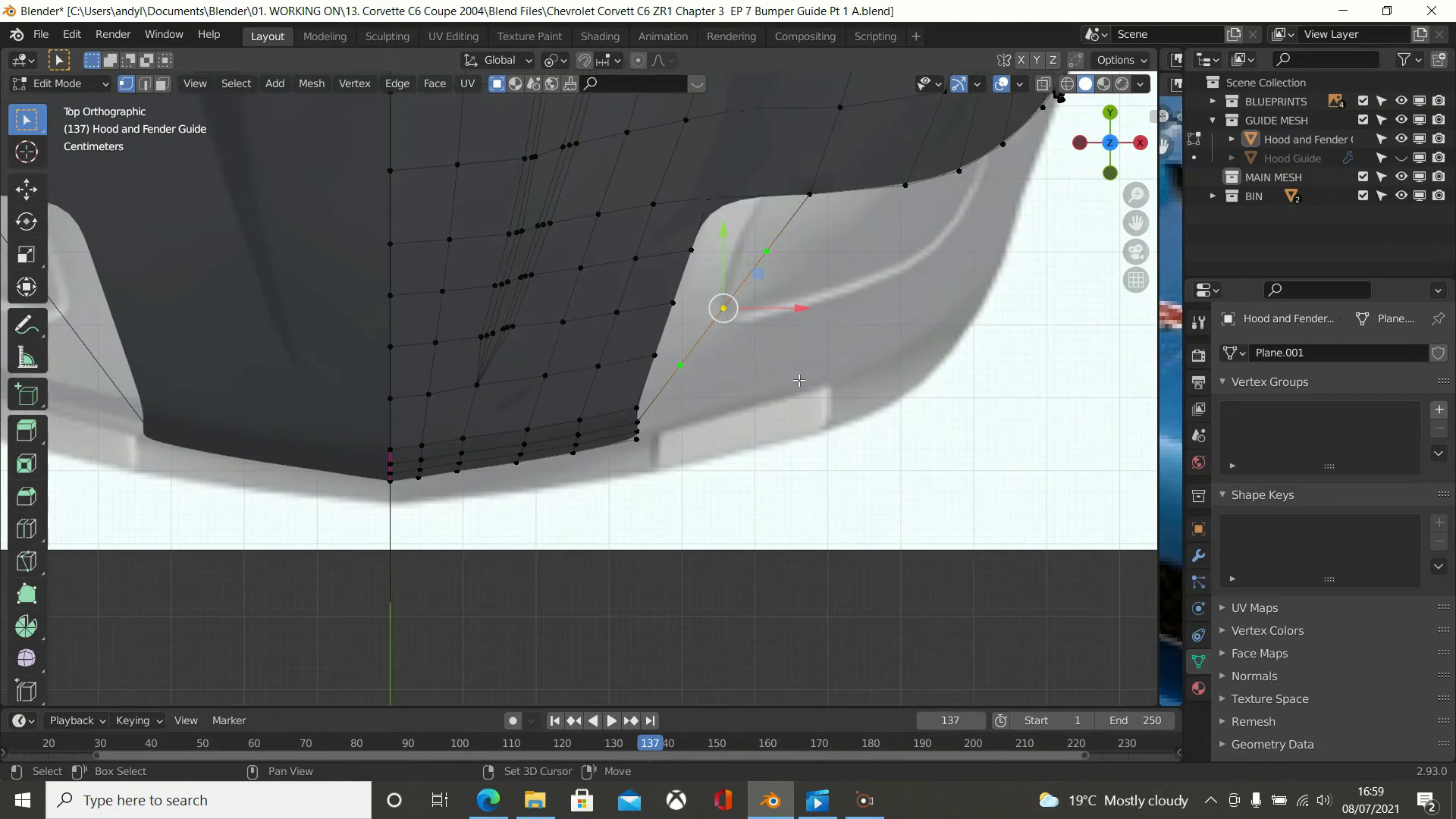
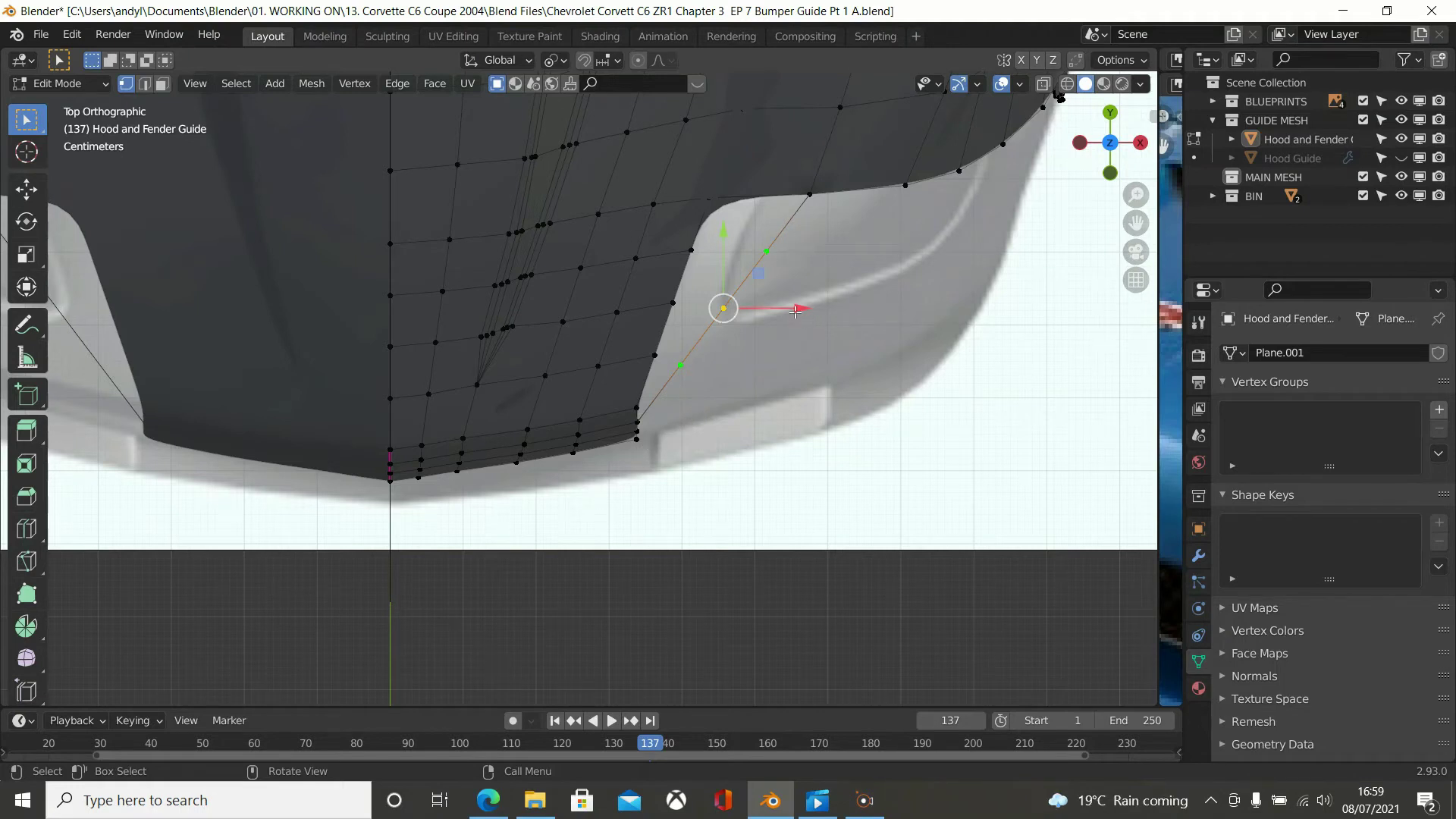
left_click_drag(800, 311, 821, 323)
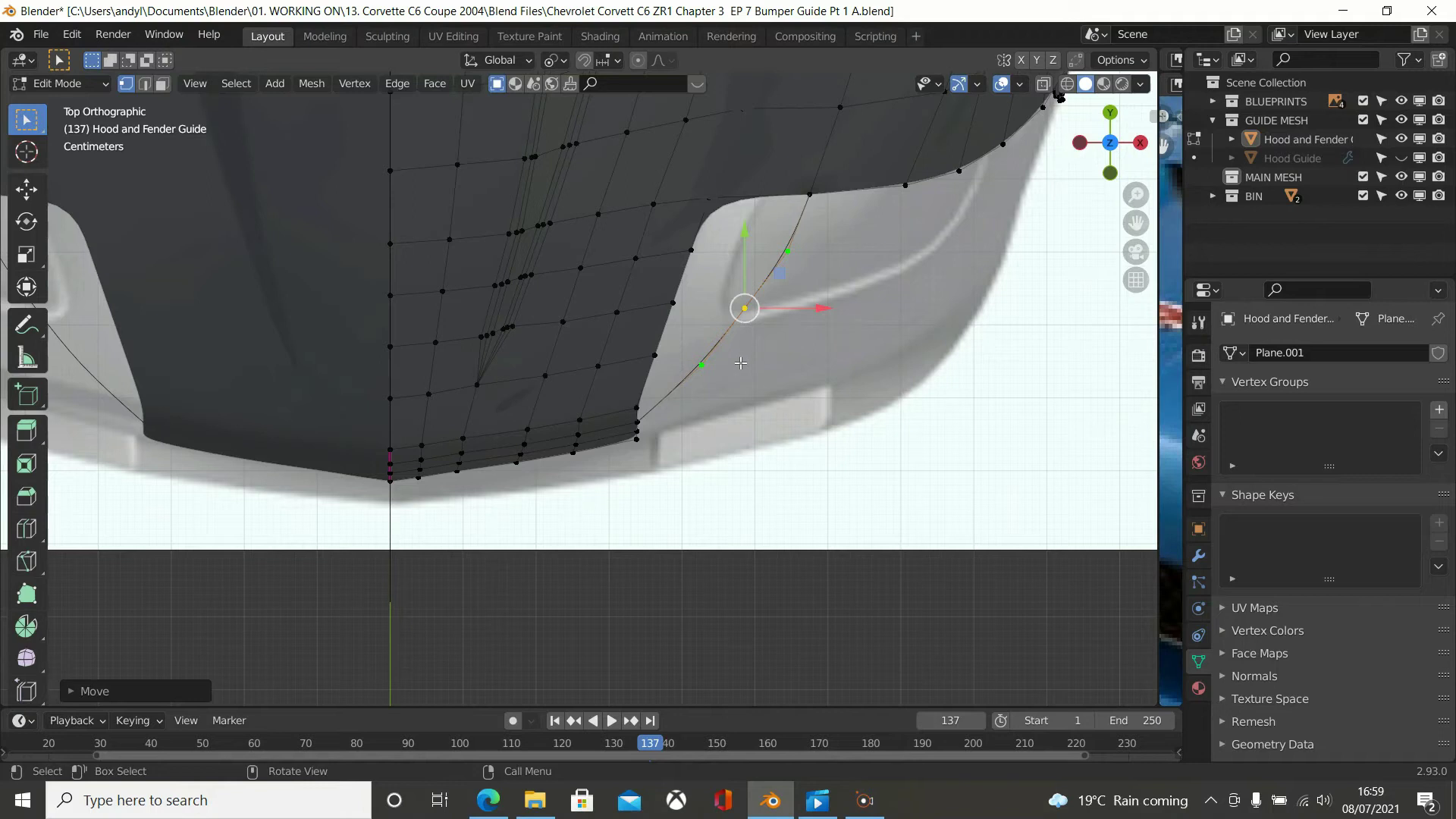
Push the connecting edge's lower two new vertices further outward along X, and the lowest one slightly more, to smooth the curve.
left_click(802, 262, "shift")
left_click_drag(814, 310, 824, 321)
left_click(788, 322)
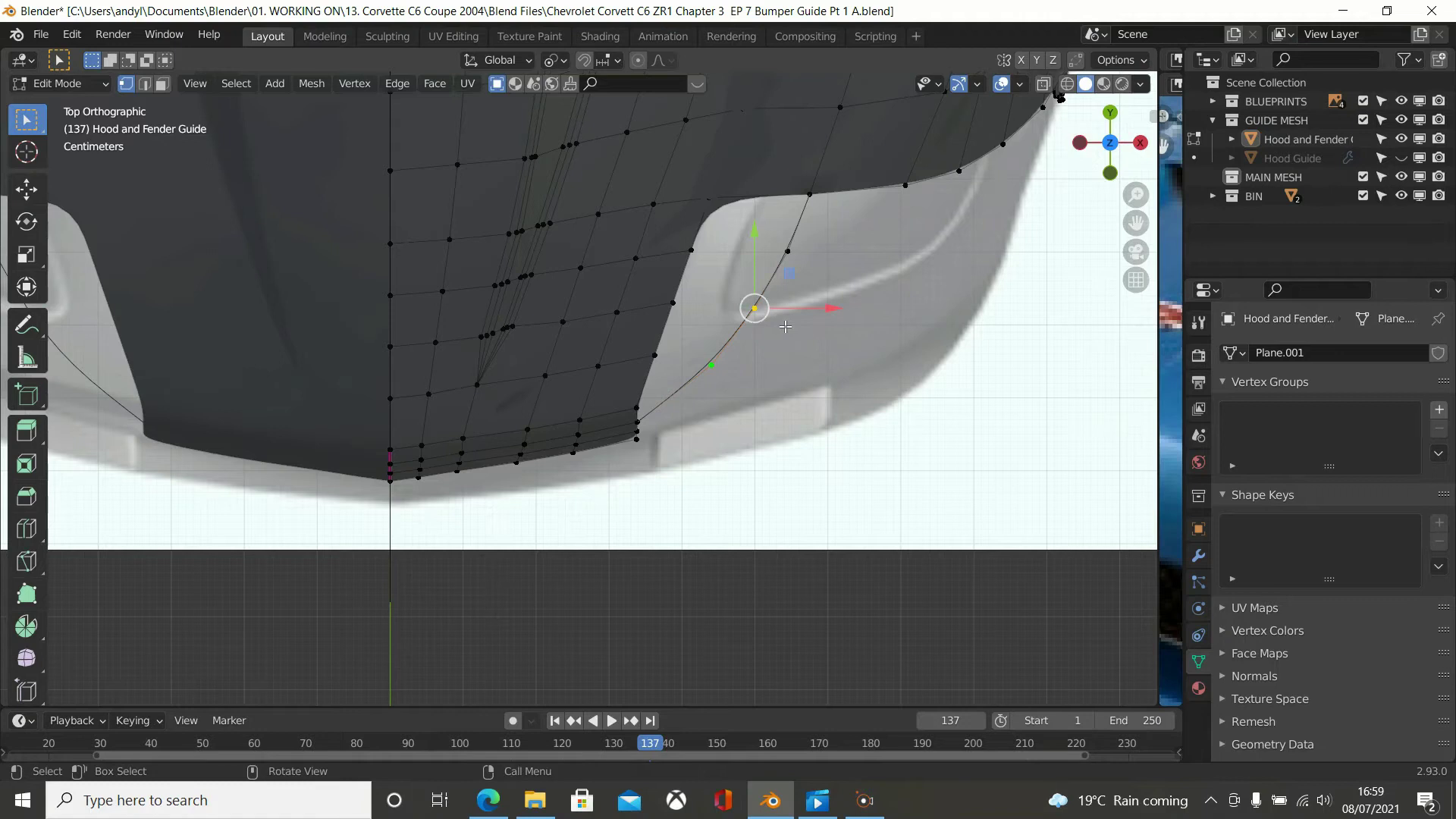
left_click(771, 330)
left_click_drag(784, 365, 786, 366)
scroll(869, 440, "down", 3)
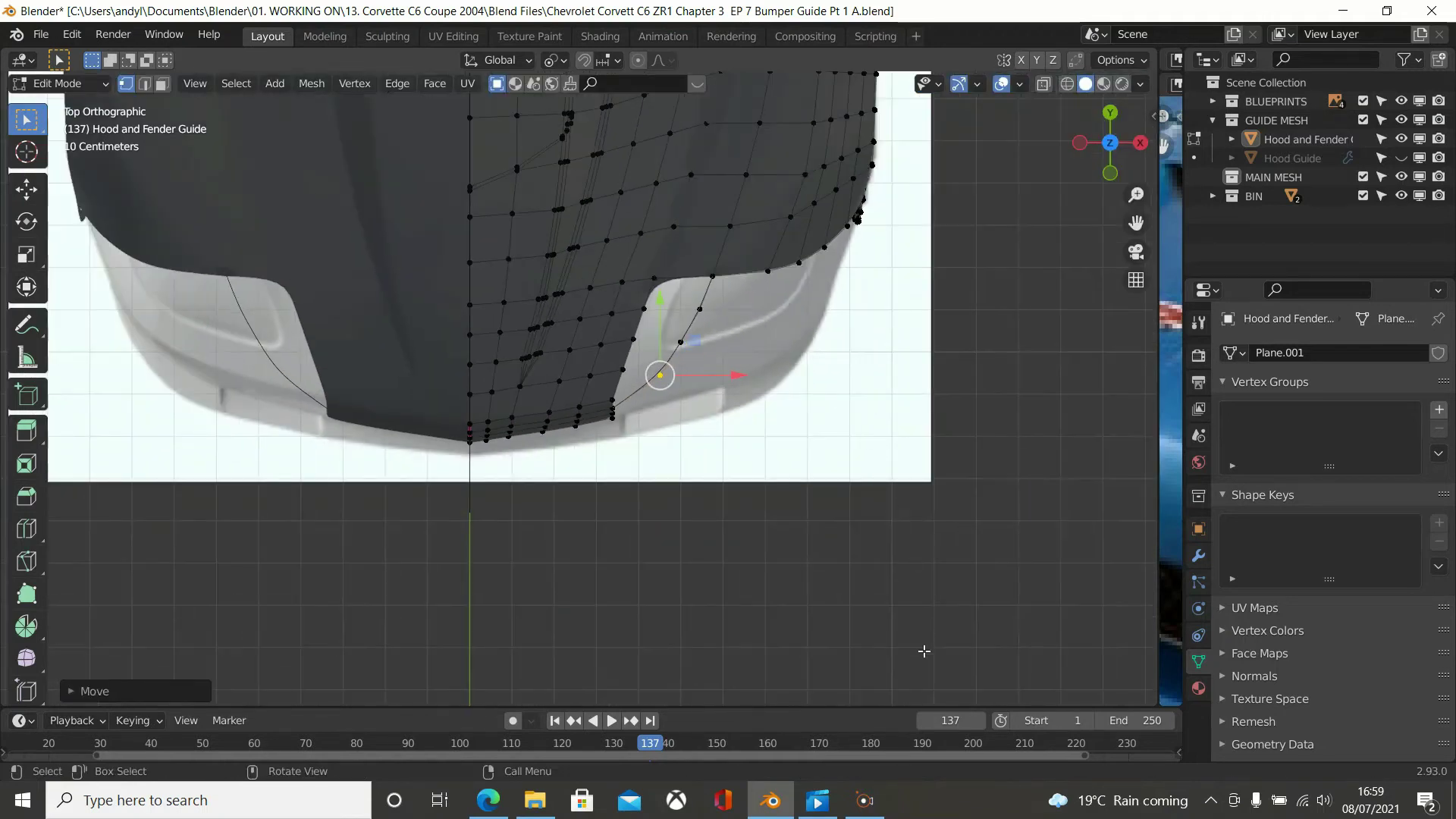
scroll(890, 461, "up", 3)
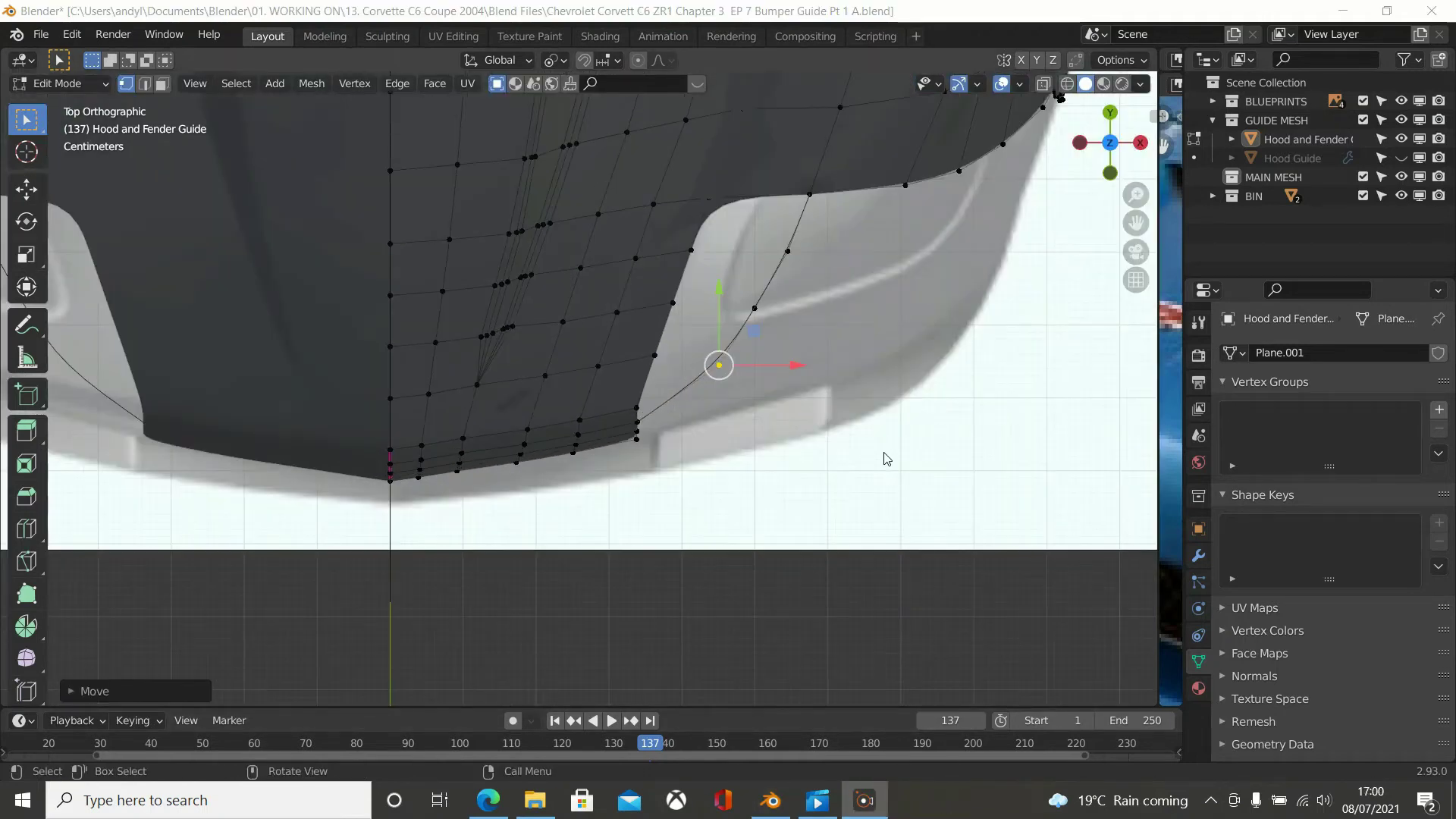
Fill the gap between the hood's side edge and the curved connecting edge with four successive faces, and clear the selection.
scroll(886, 459, "up", 1)
middle_click_drag(895, 454, 876, 275)
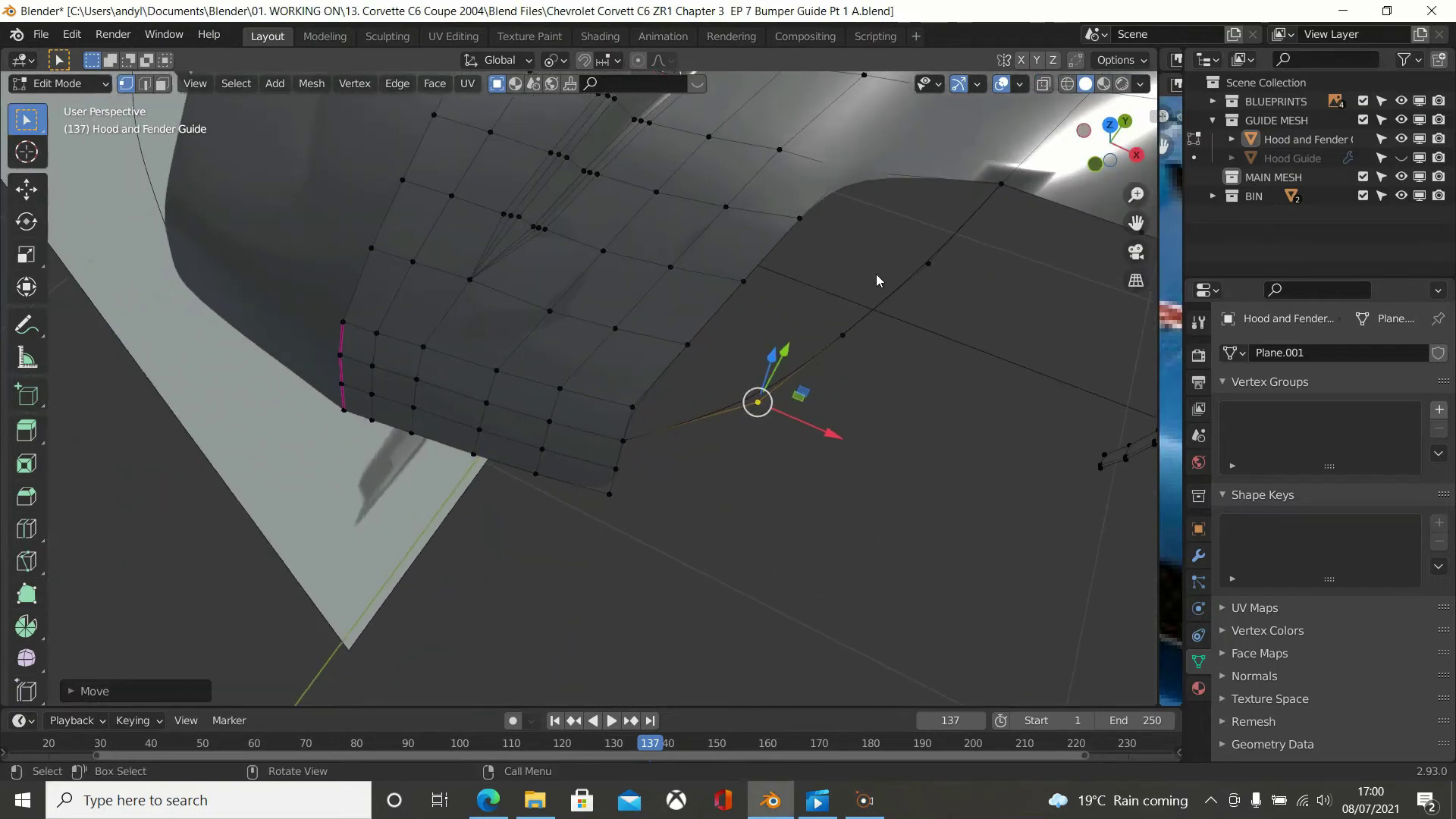
left_click(845, 172)
left_click(995, 179)
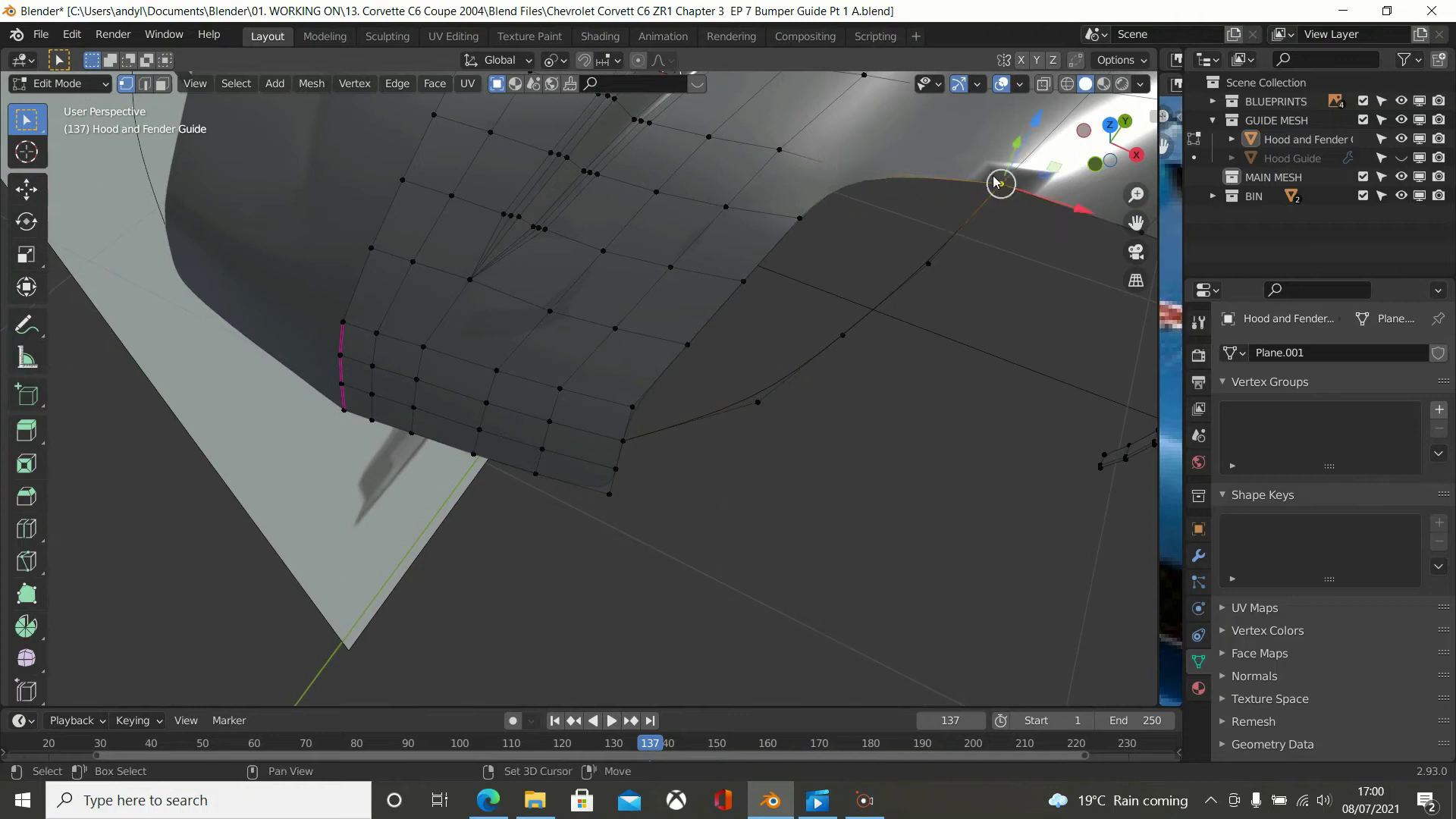
key("ctrl+z")
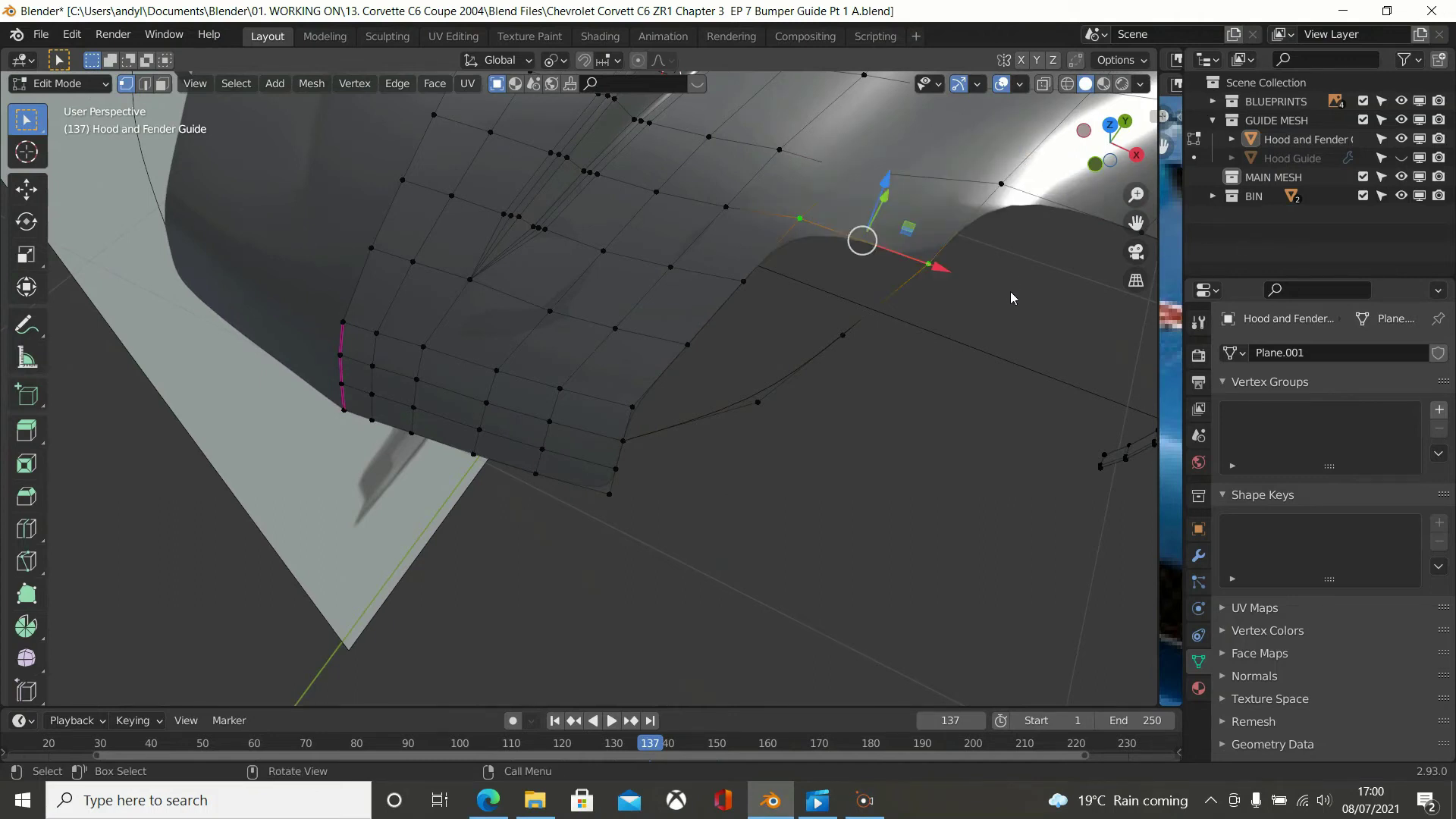
key("ctrl+z")
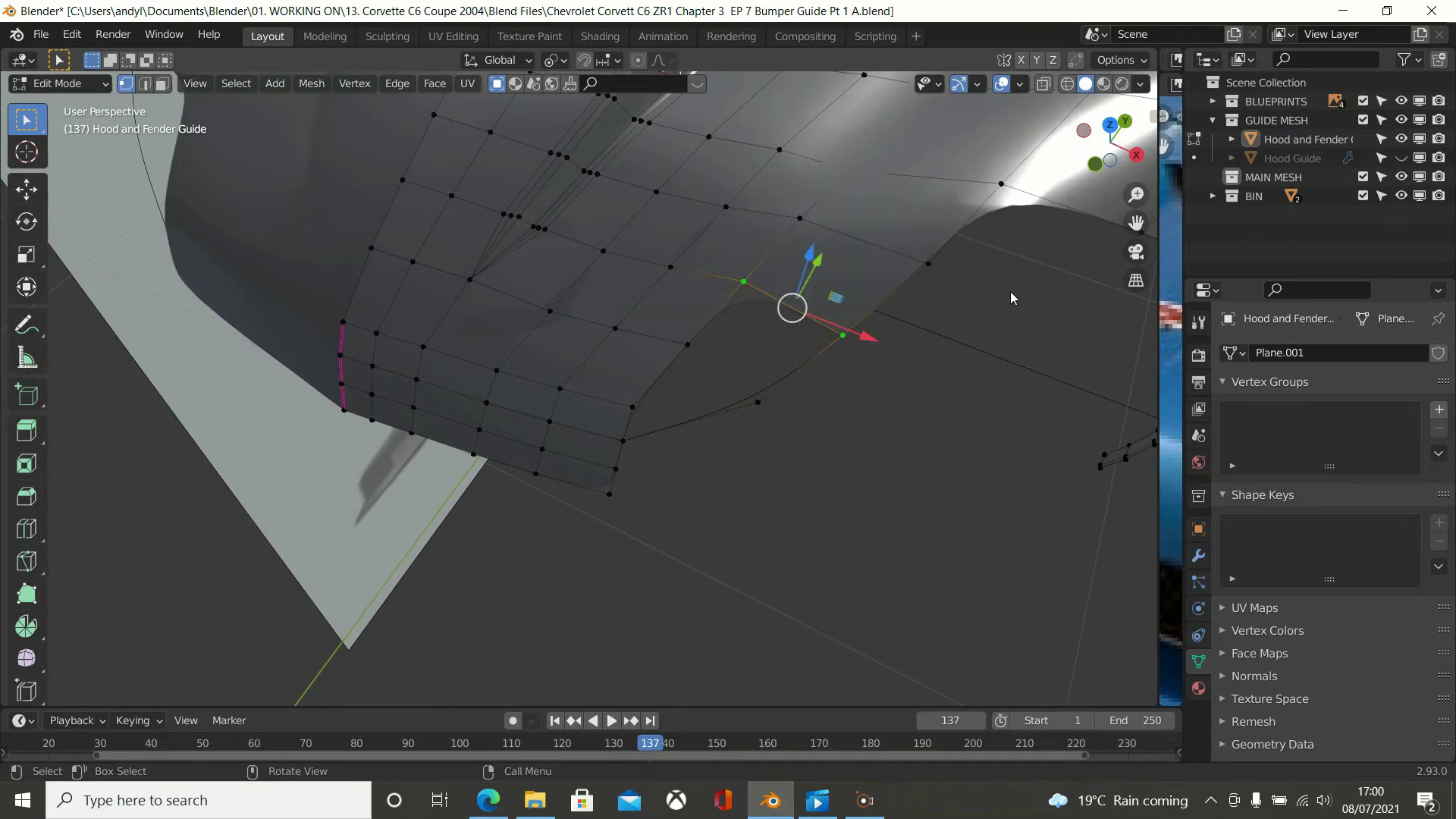
key("ctrl+z")
key("ctrl+z")
middle_click_drag(1010, 291, 1086, 156)
middle_click_drag(838, 272, 829, 302)
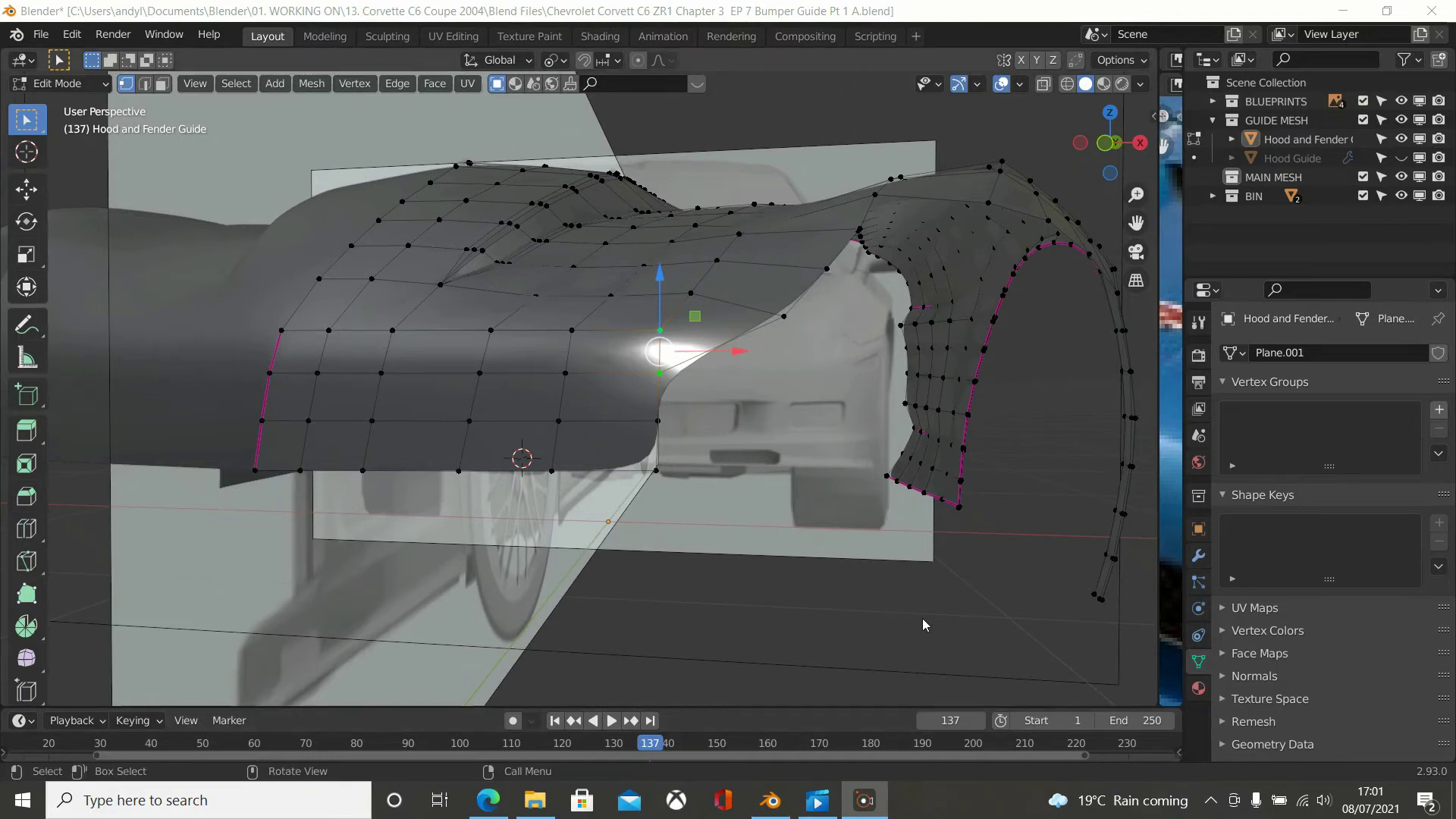
left_click(785, 569)
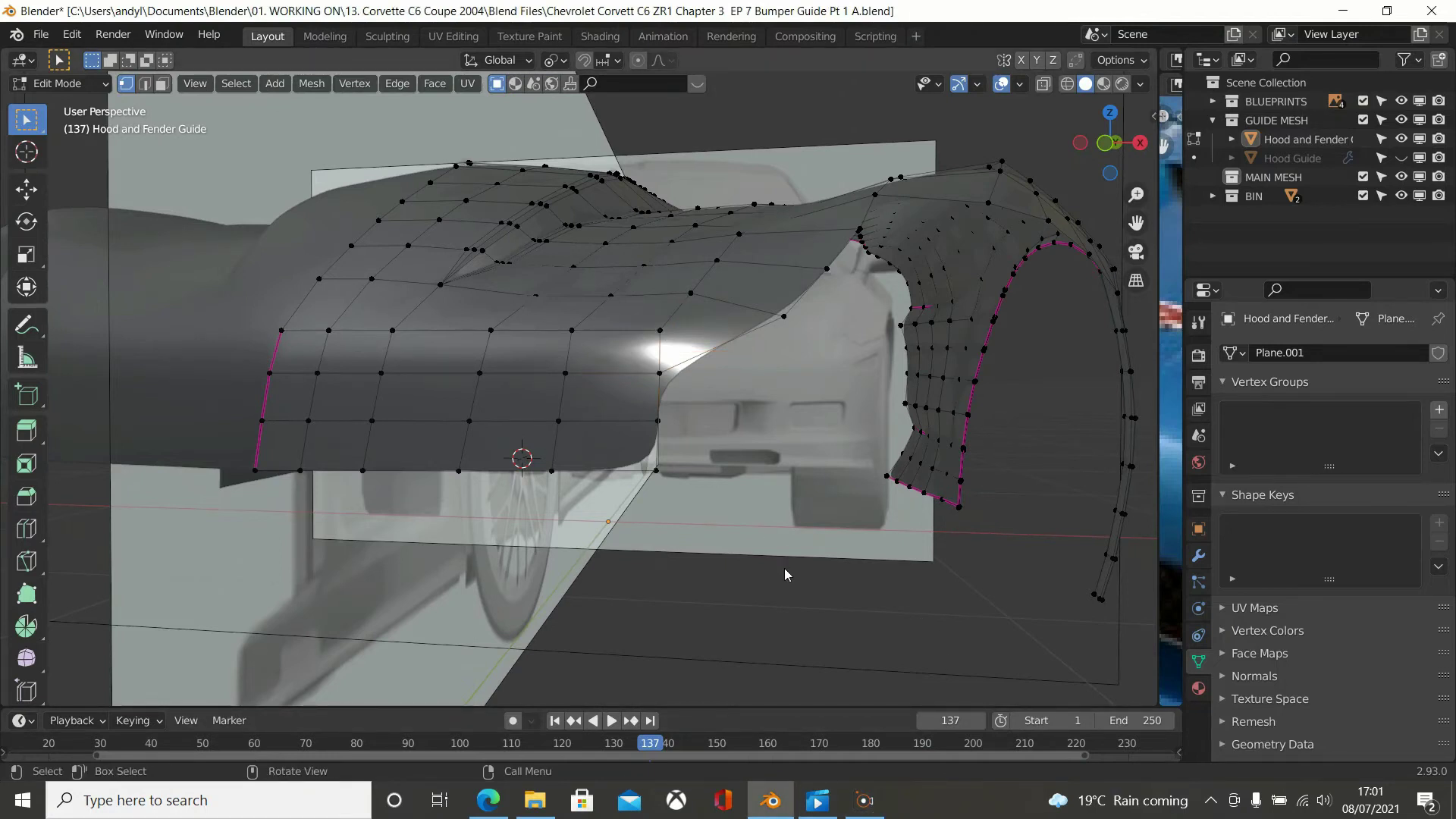
In the front view, raise the three curved-edge vertices along Z individually, plus the neighbouring inner vertex in the lowest row, to smooth the contour.
key("KP_1")
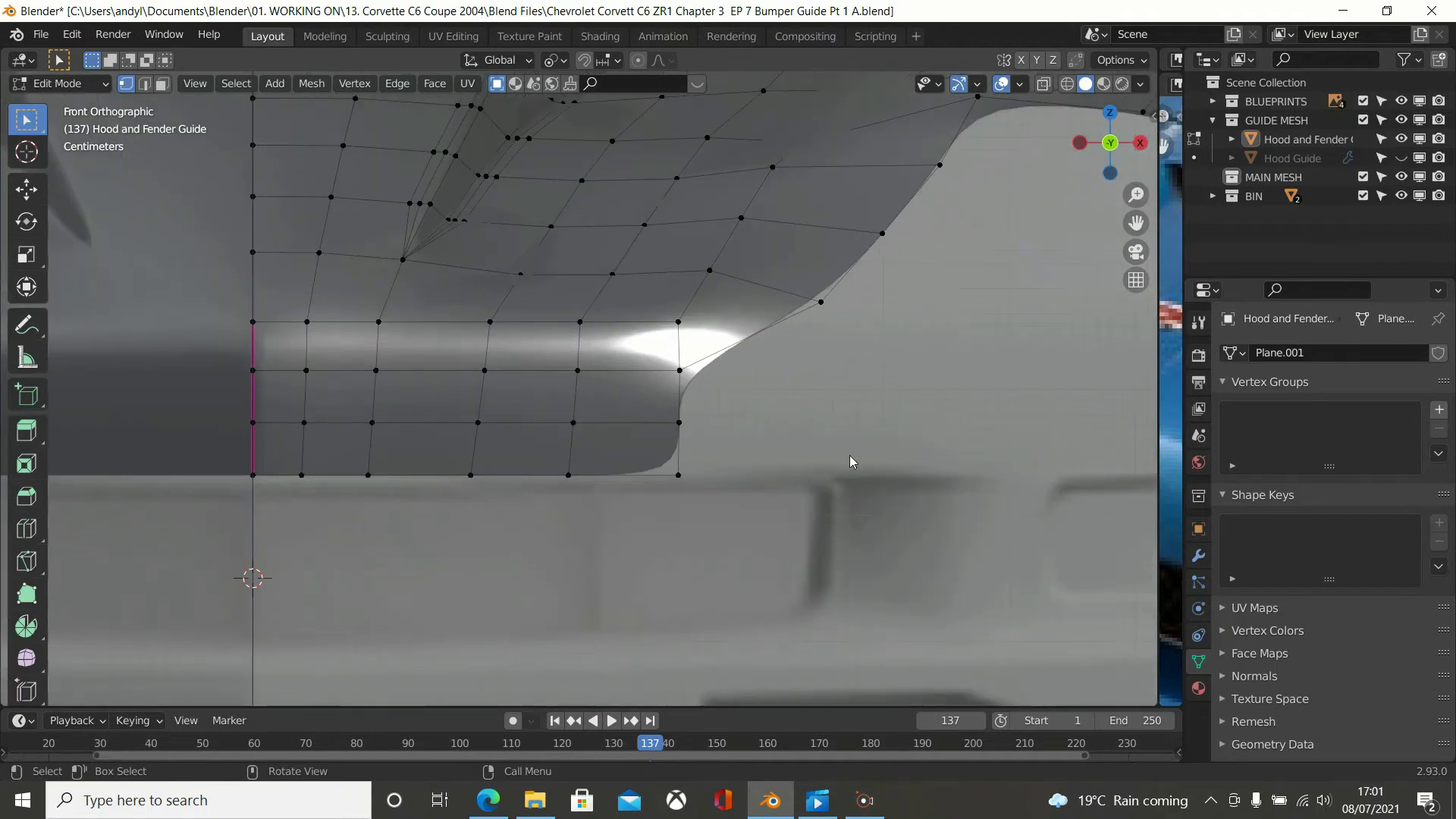
left_click(880, 233)
left_click_drag(881, 176, 878, 163)
left_click(934, 157)
left_click_drag(943, 124, 933, 119)
left_click(820, 299)
left_click_drag(819, 262, 819, 235)
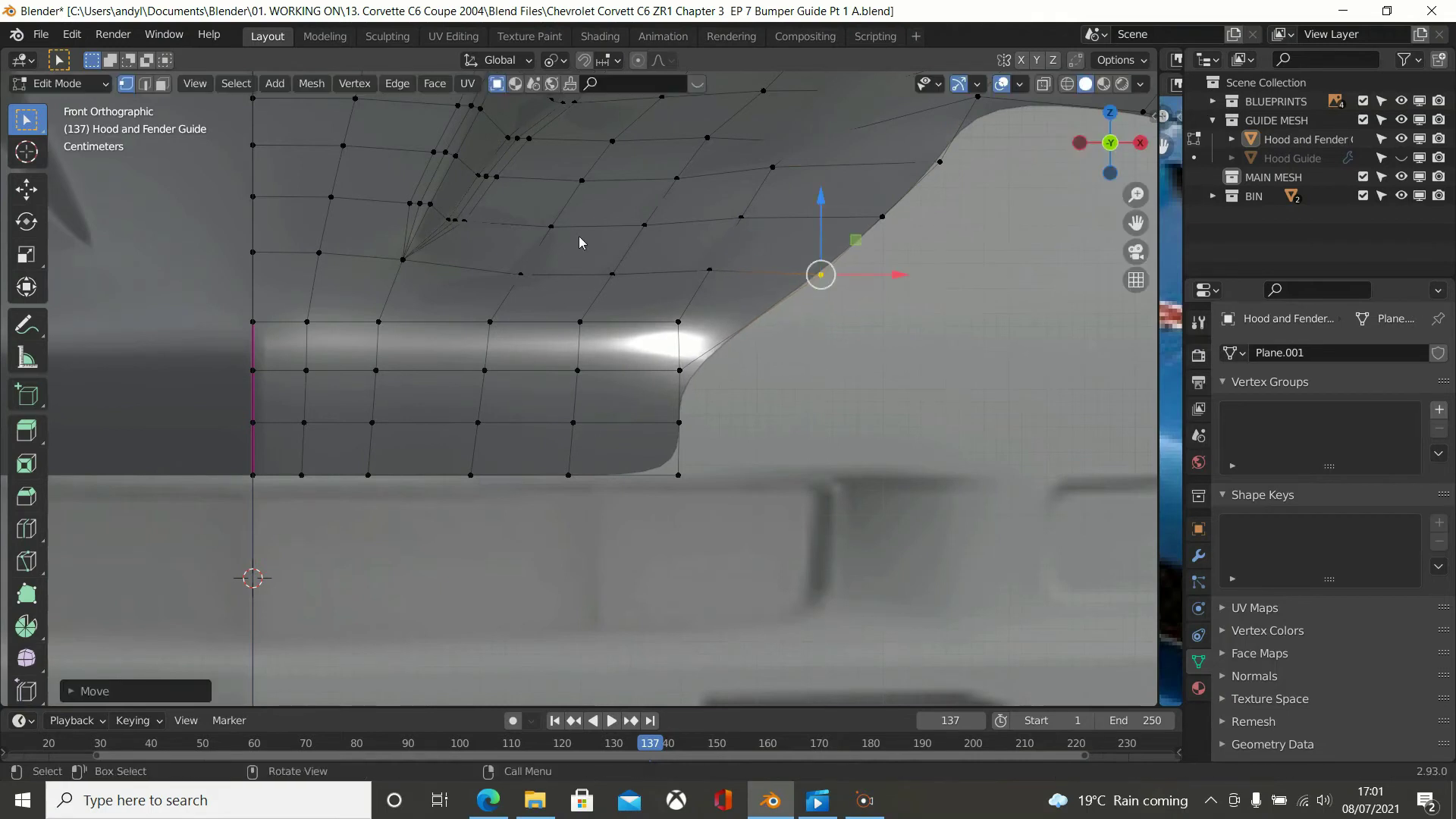
left_click(711, 285)
left_click_drag(711, 226, 710, 223)
Select the three curved-edge vertices and examine their alignment with the blueprint in the top and right side views, including in wireframe.
scroll(845, 304, "down", 3)
middle_click_drag(845, 304, 807, 311)
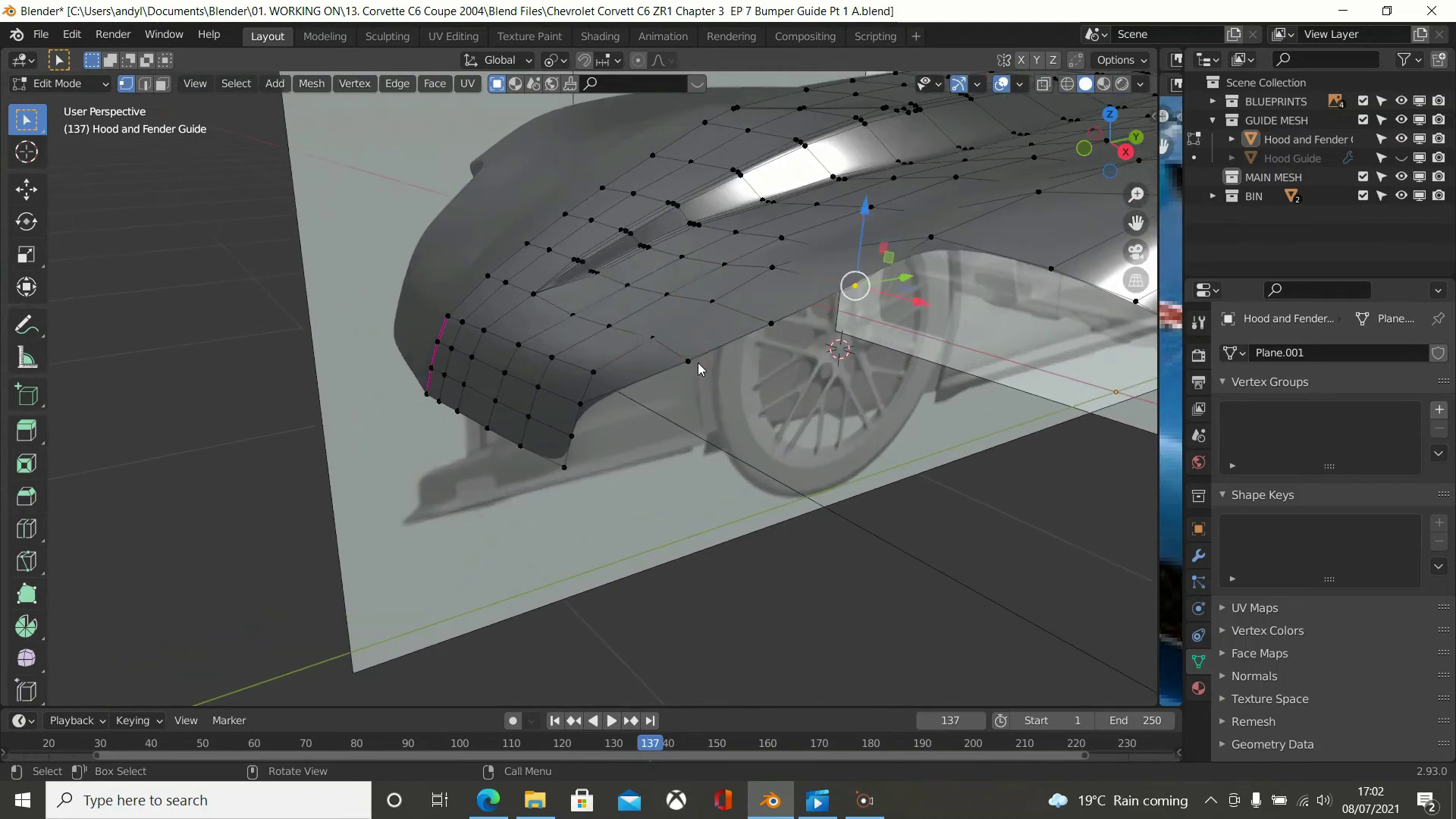
left_click(699, 367)
left_click(775, 318, "shift")
key("KP_7")
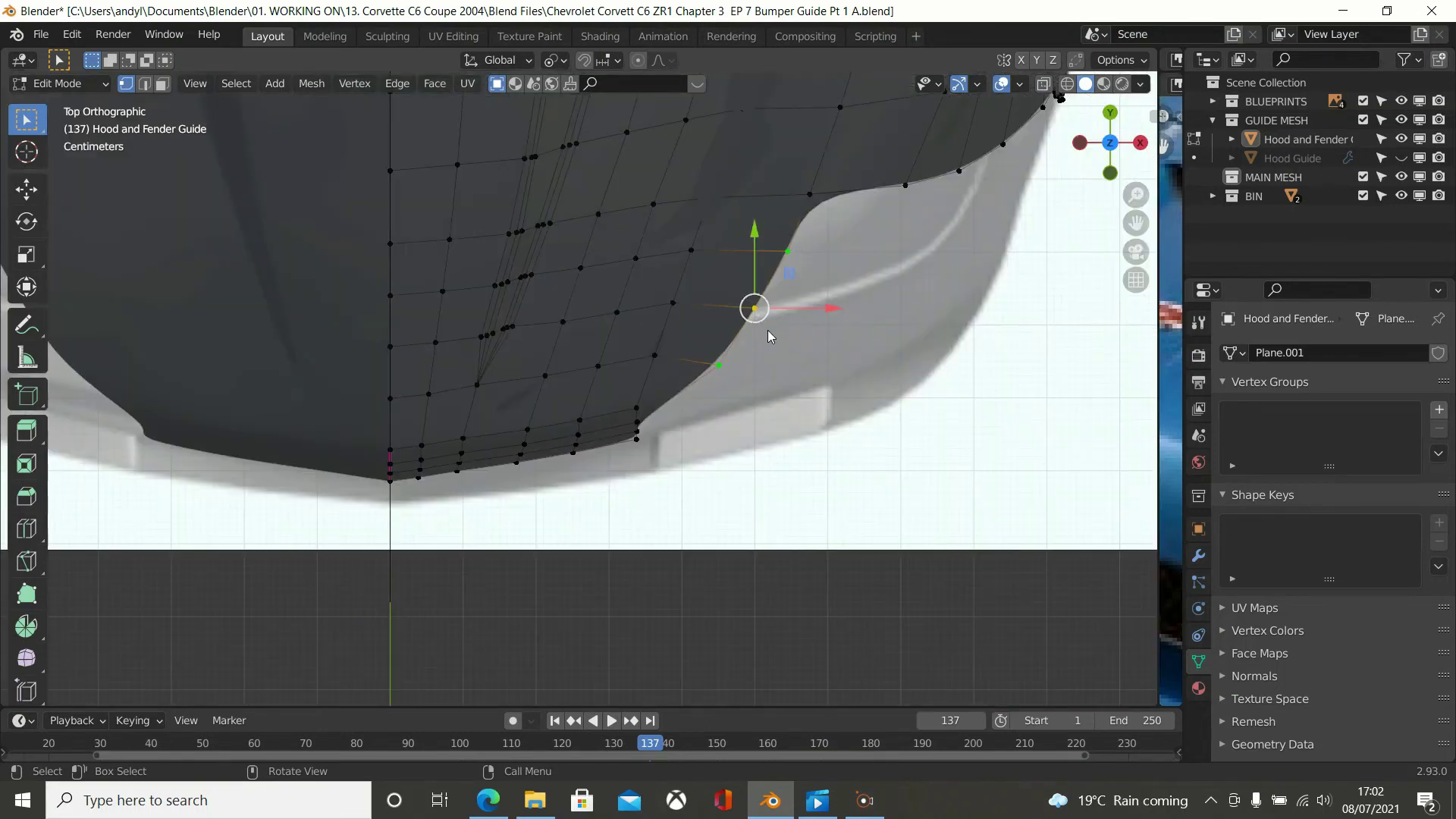
key("KP_3")
scroll(767, 330, "up", 2)
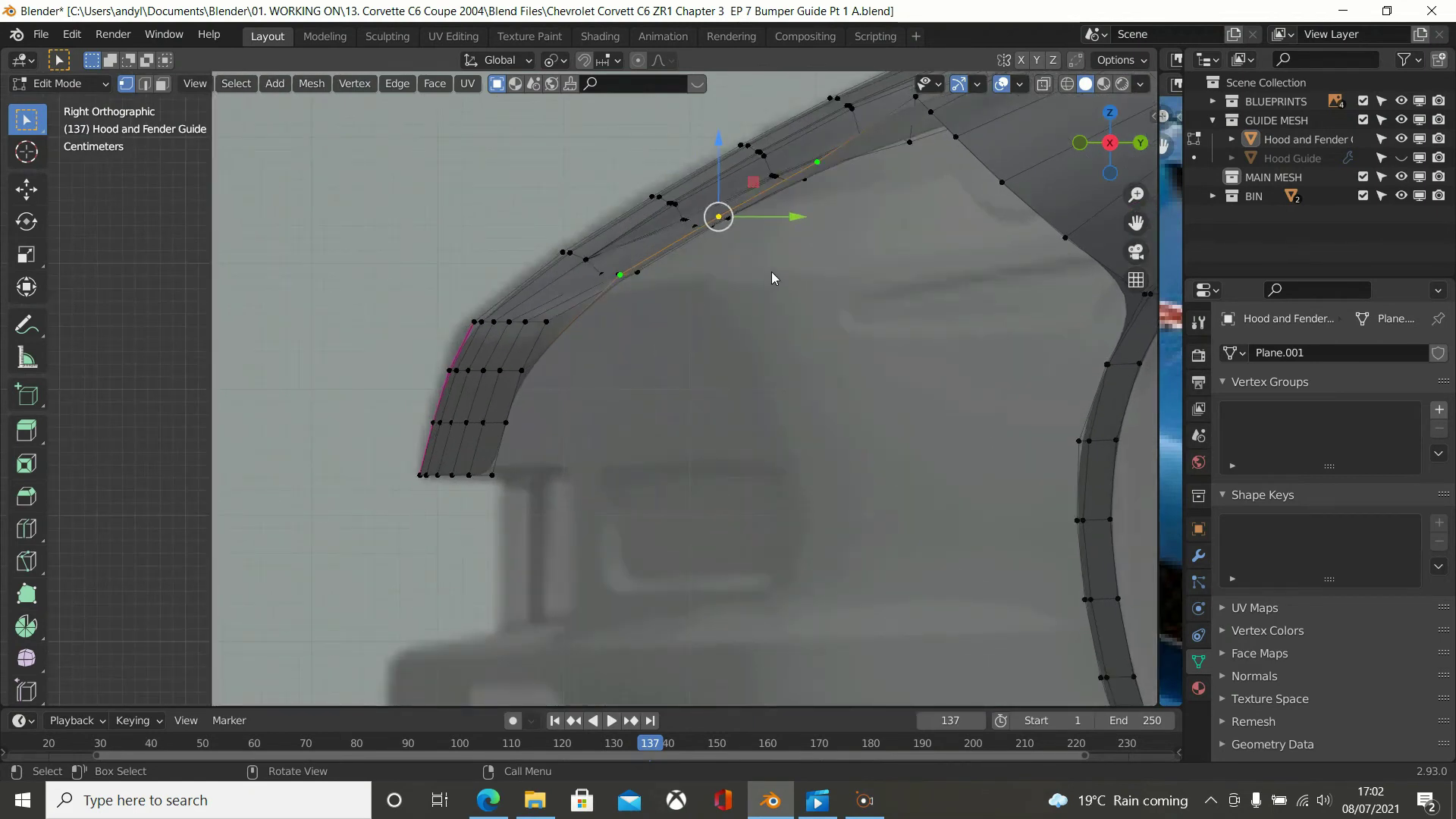
scroll(772, 272, "down", 2)
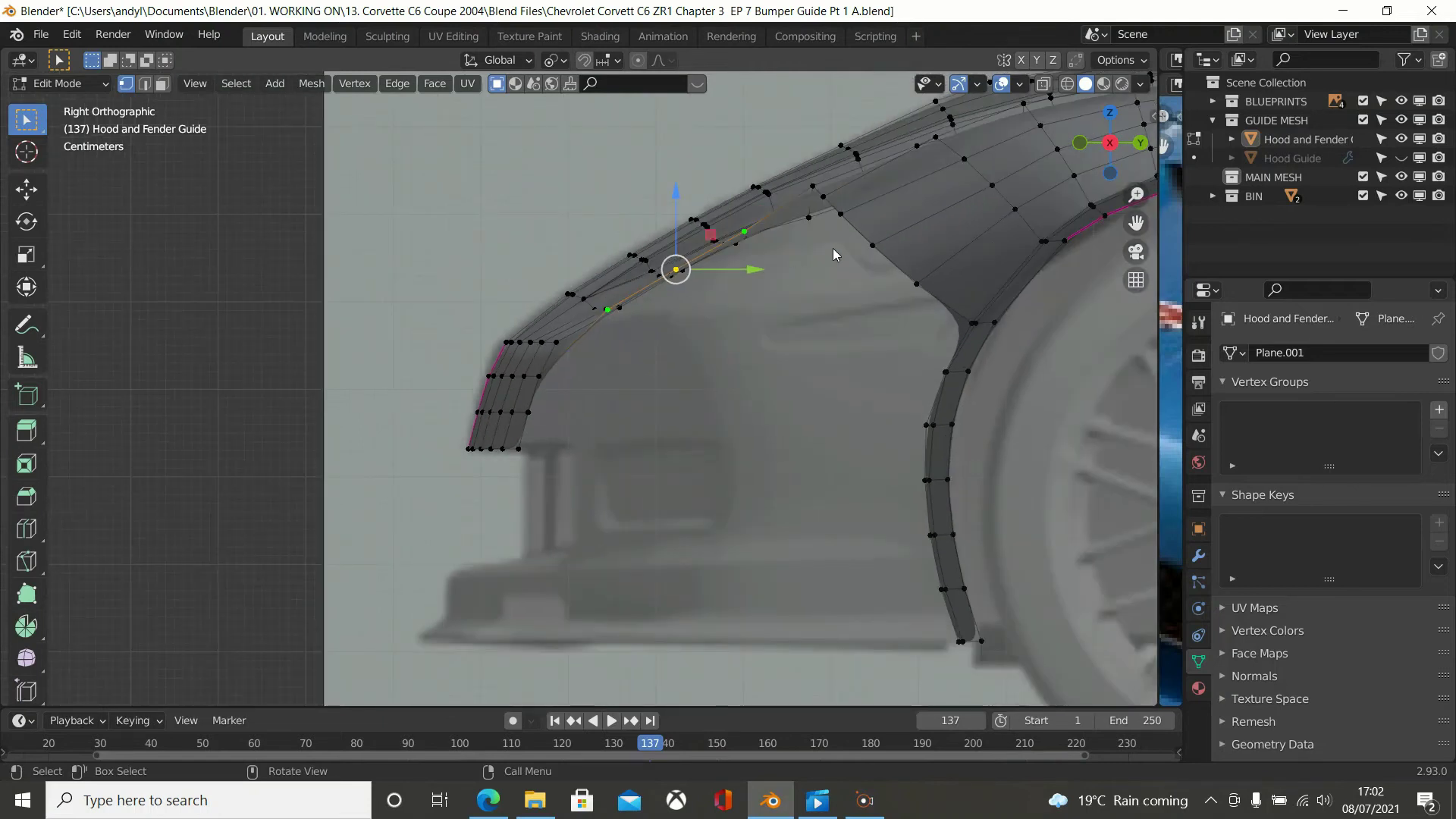
key("z")
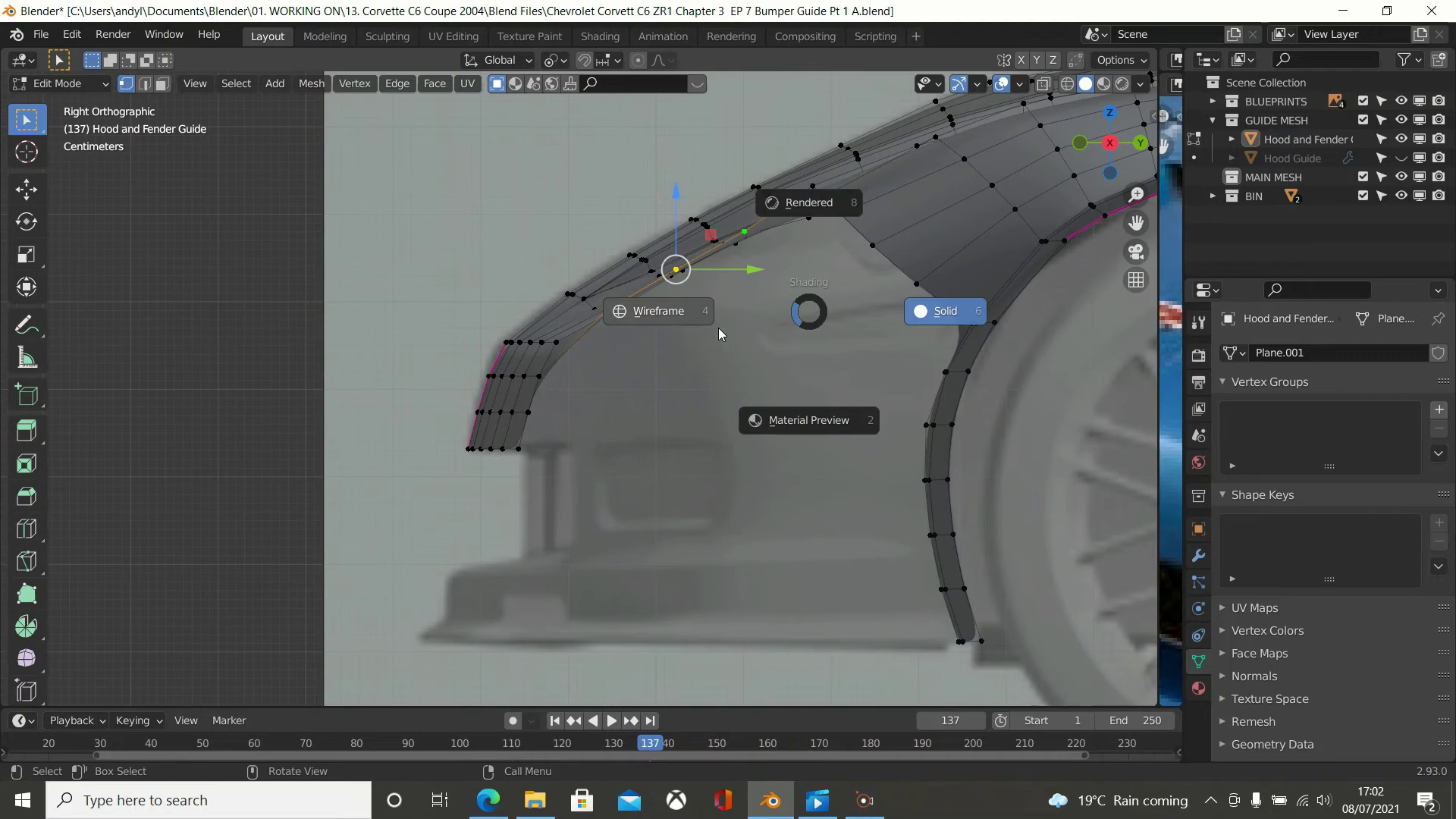
left_click(657, 312)
scroll(906, 256, "up", 1)
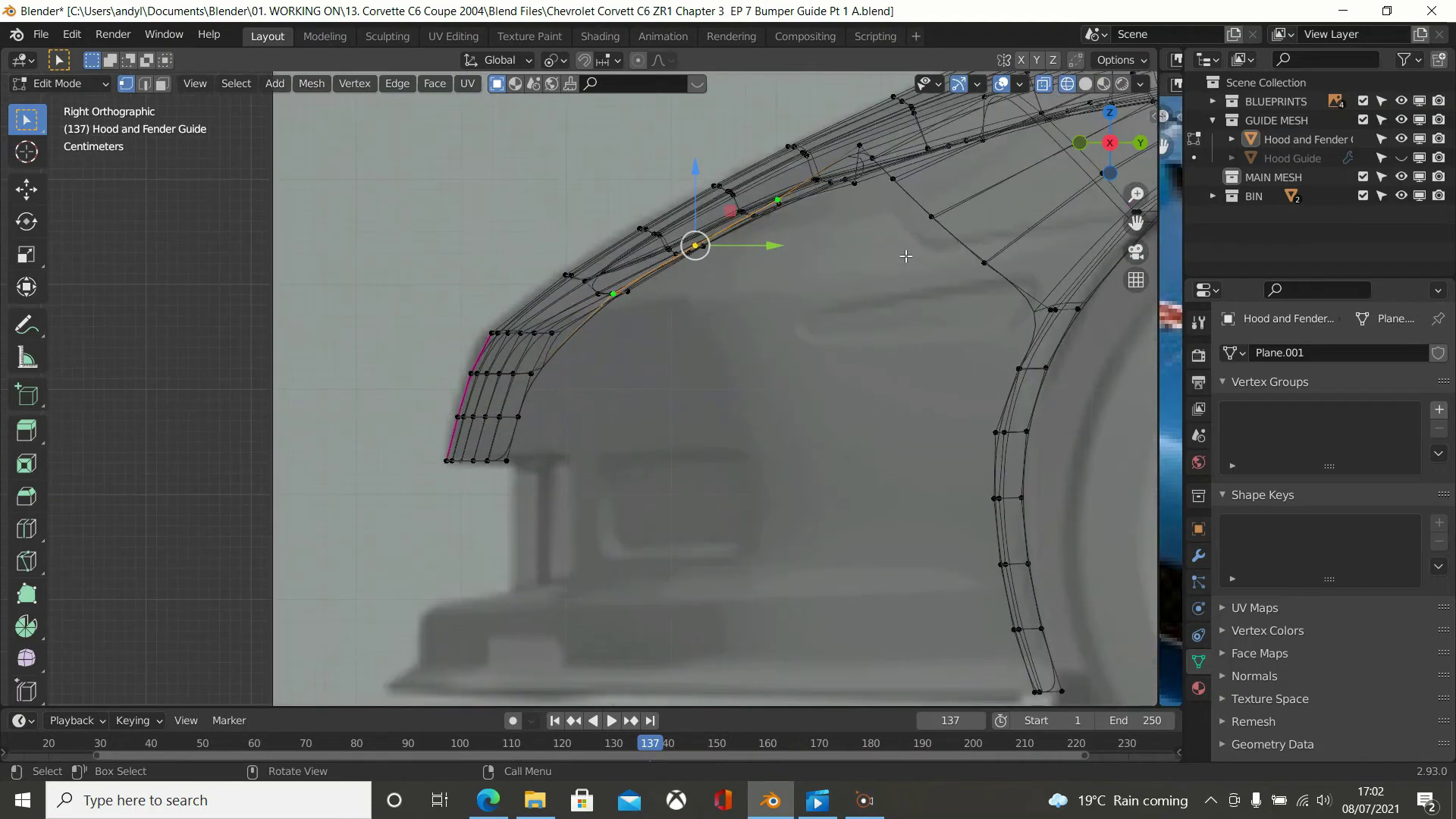
scroll(905, 256, "down", 2)
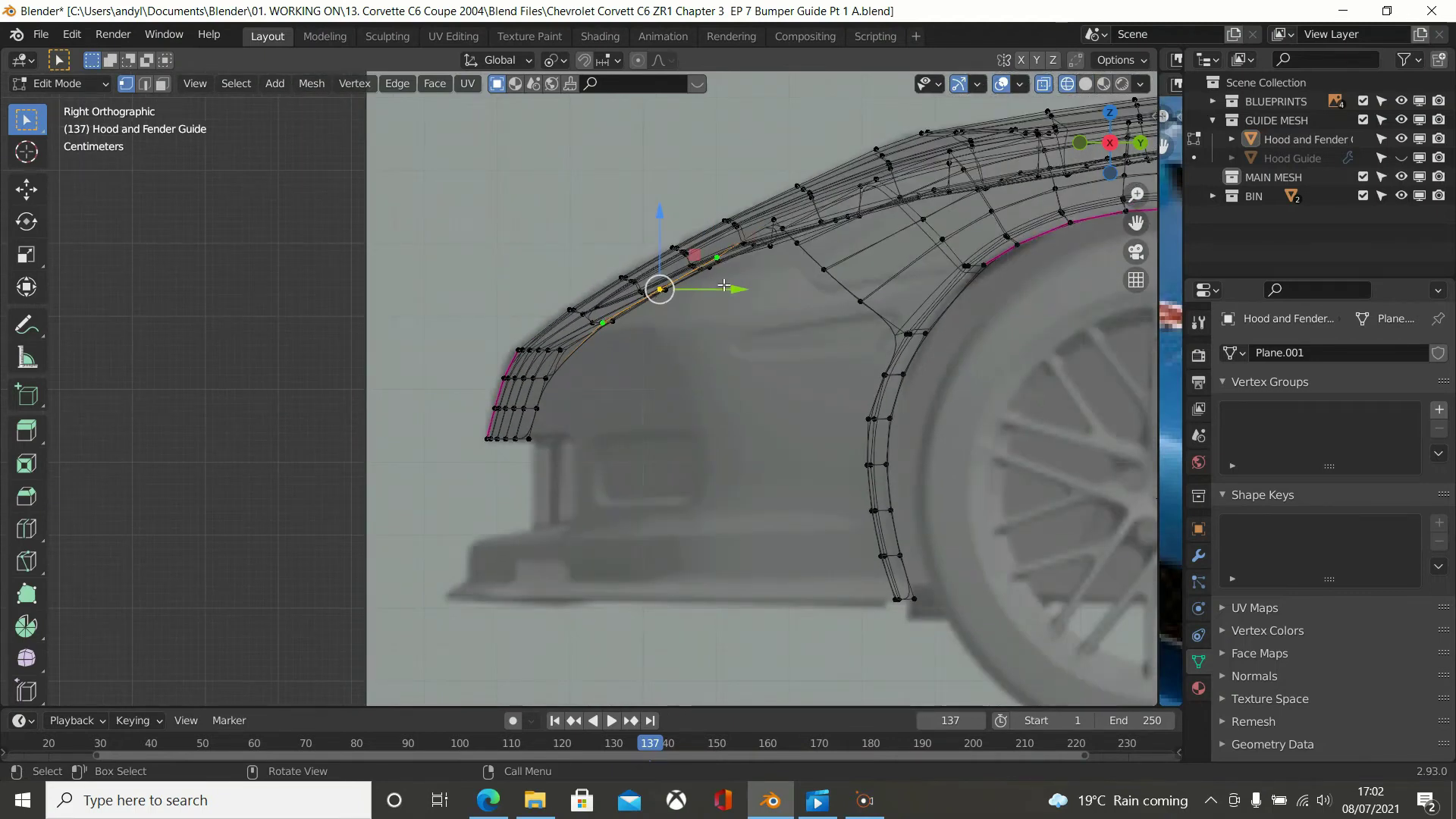
scroll(724, 286, "down", 1)
Lower the corner vertex where the curved edge meets the fender along Z, and return the viewport to solid shading.
middle_click_drag(855, 321, 1049, 334)
scroll(781, 248, "up", 2)
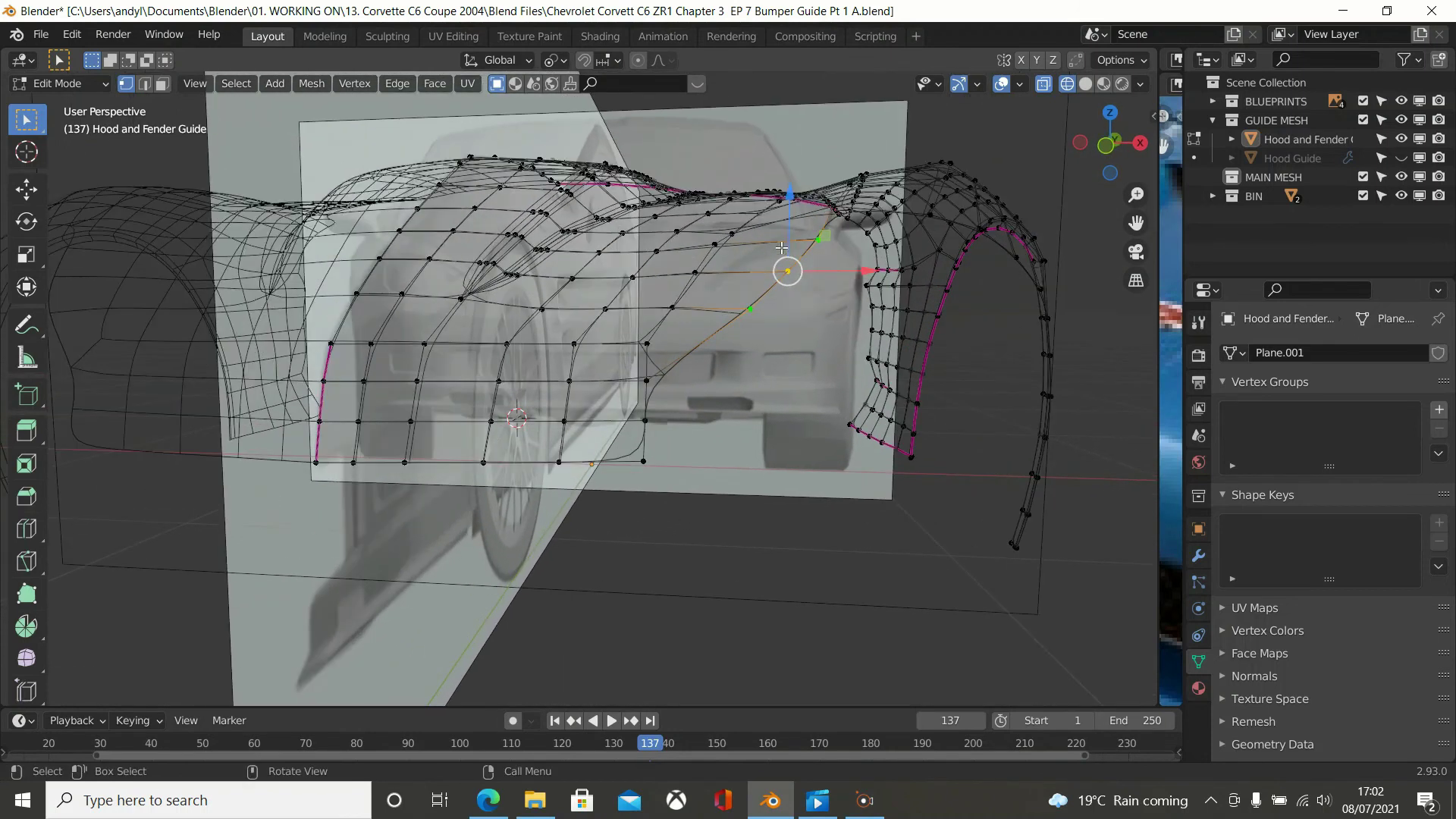
scroll(811, 270, "up", 2)
middle_click_drag(810, 263, 776, 298)
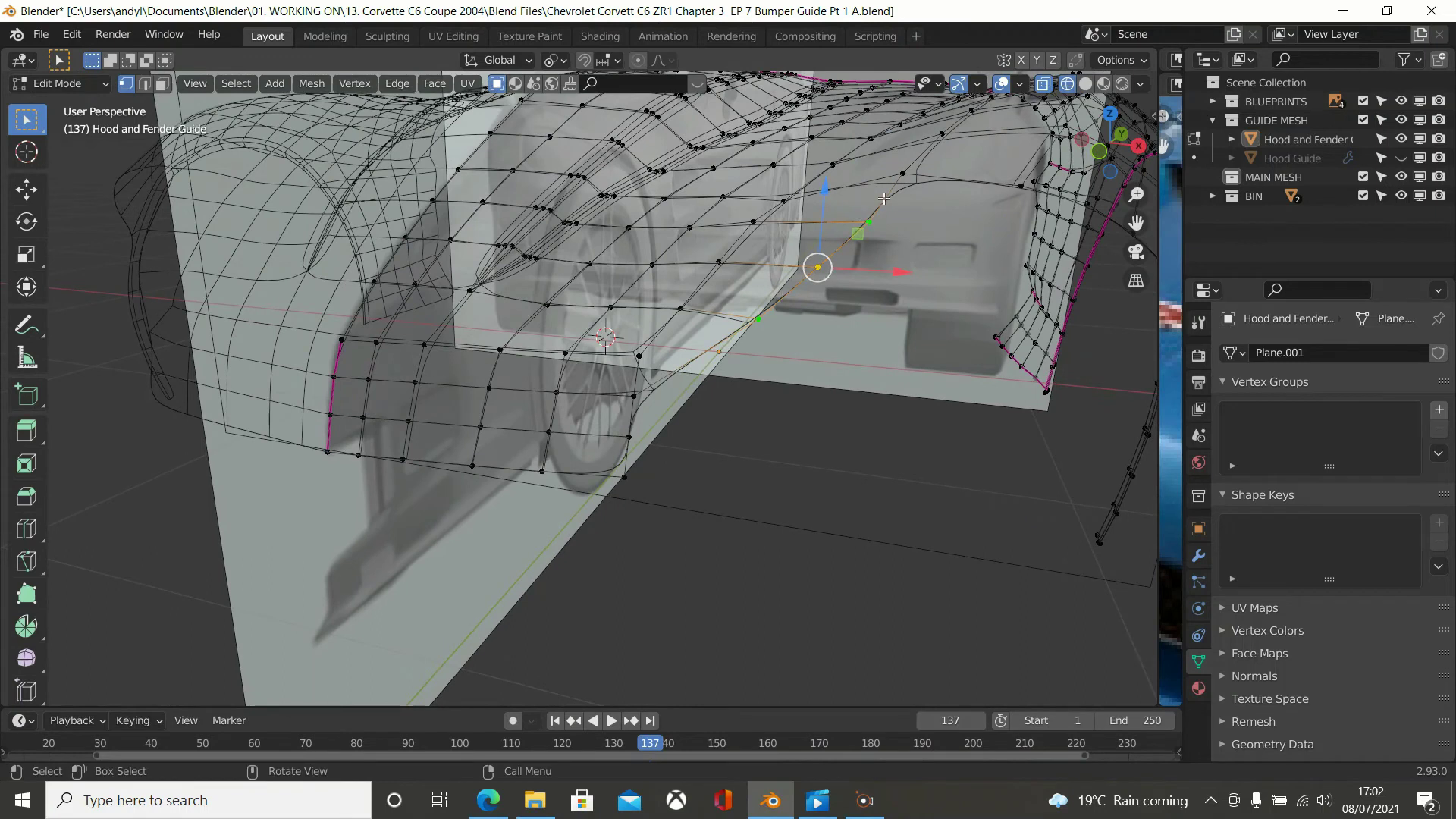
left_click_drag(908, 129, 908, 197)
middle_click_drag(908, 198, 969, 197)
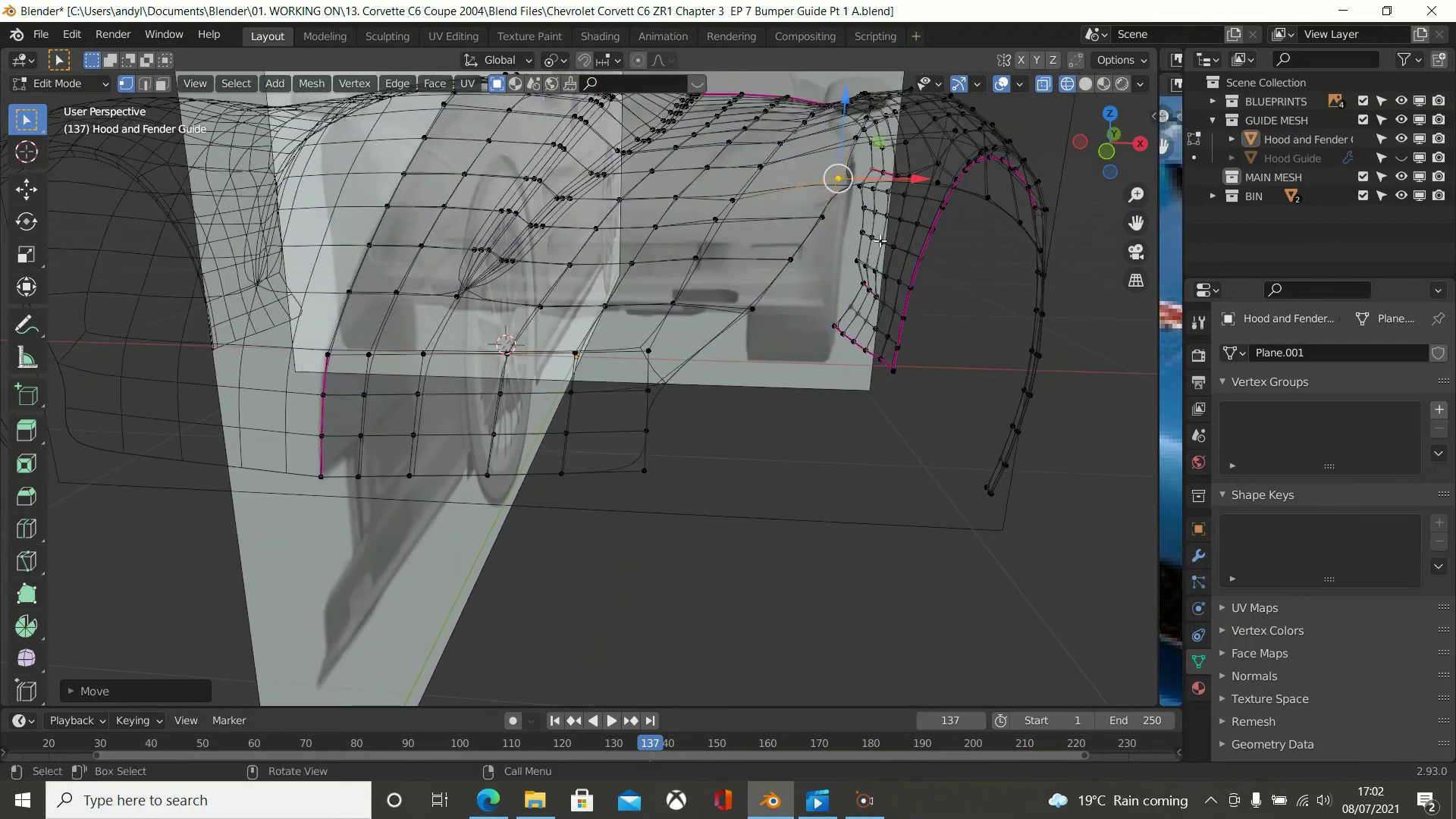
key("z")
left_click(995, 251)
mouse_move(994, 243)
middle_mouse_down()
mouse_move(904, 210)
mouse_move(847, 245)
mouse_move(847, 203)
mouse_move(831, 262)
mouse_move(702, 324)
mouse_move(847, 361)
middle_mouse_up()
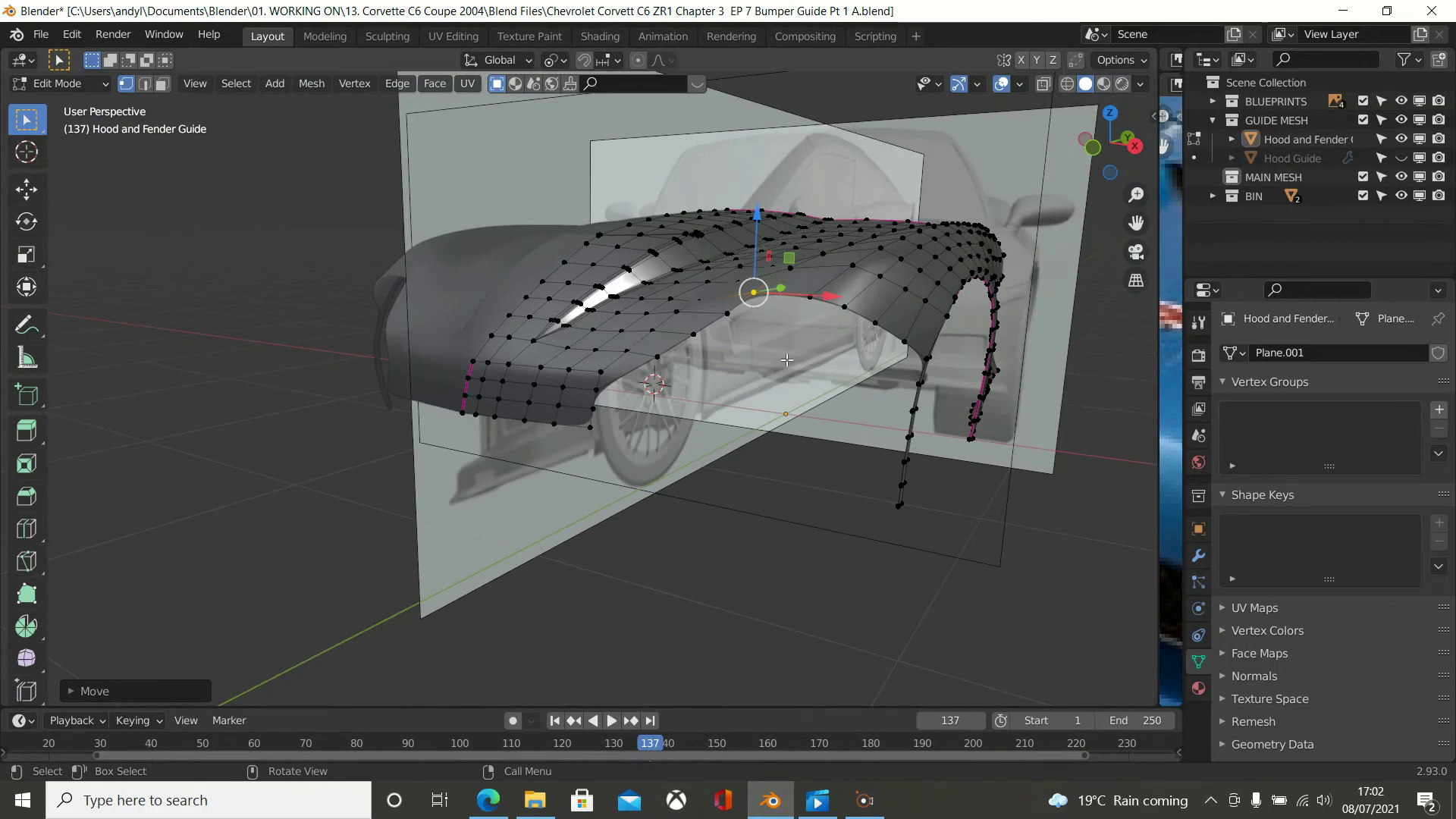
In the right side view, lower the curved edge's lowest vertex and its inner neighbour slightly along Z.
scroll(787, 361, "up", 3)
mouse_move(842, 378)
middle_mouse_down()
mouse_move(919, 390)
mouse_move(858, 388)
middle_mouse_up()
scroll(902, 382, "down", 2)
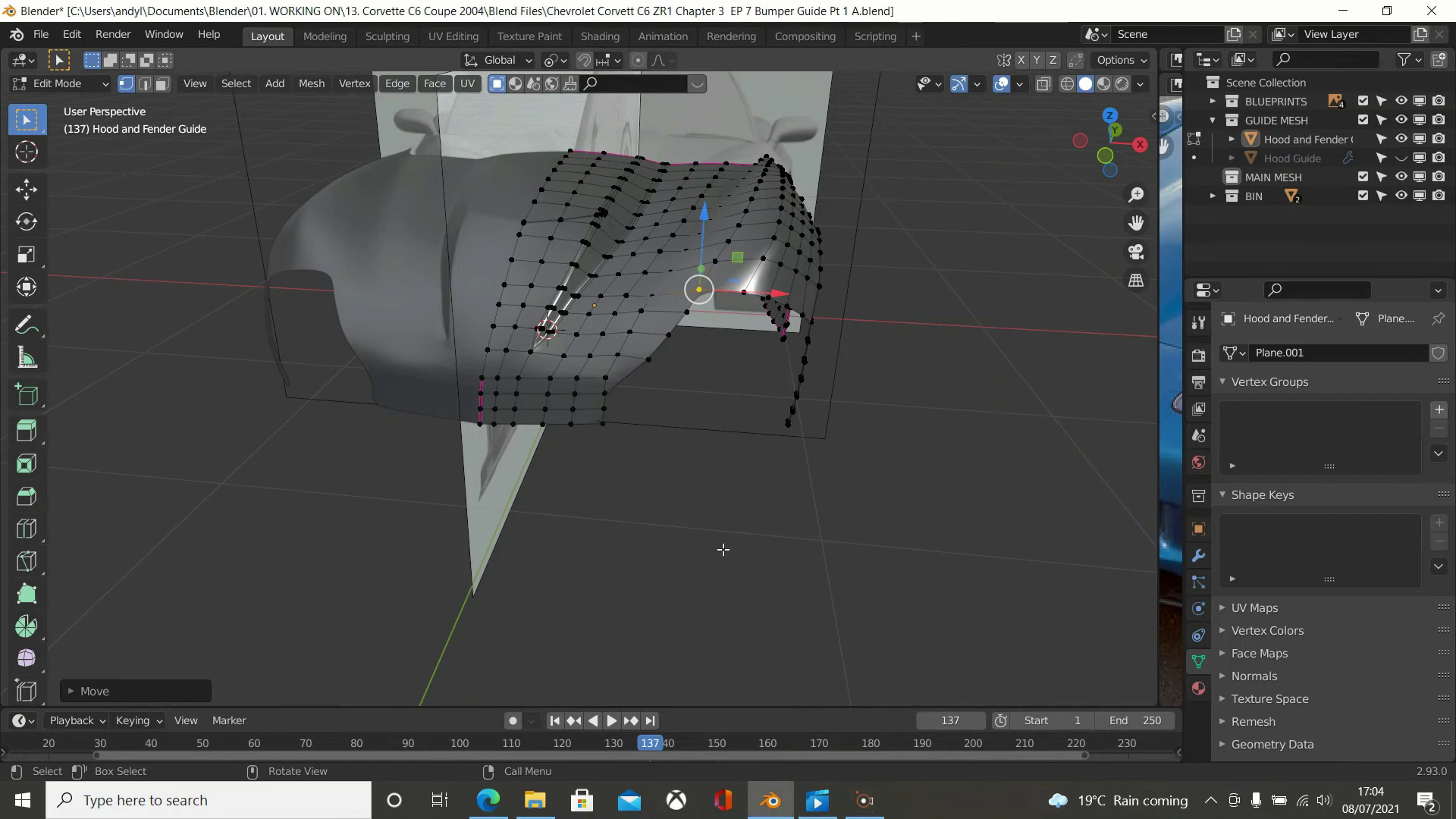
key("KP_3")
scroll(722, 549, "up", 4)
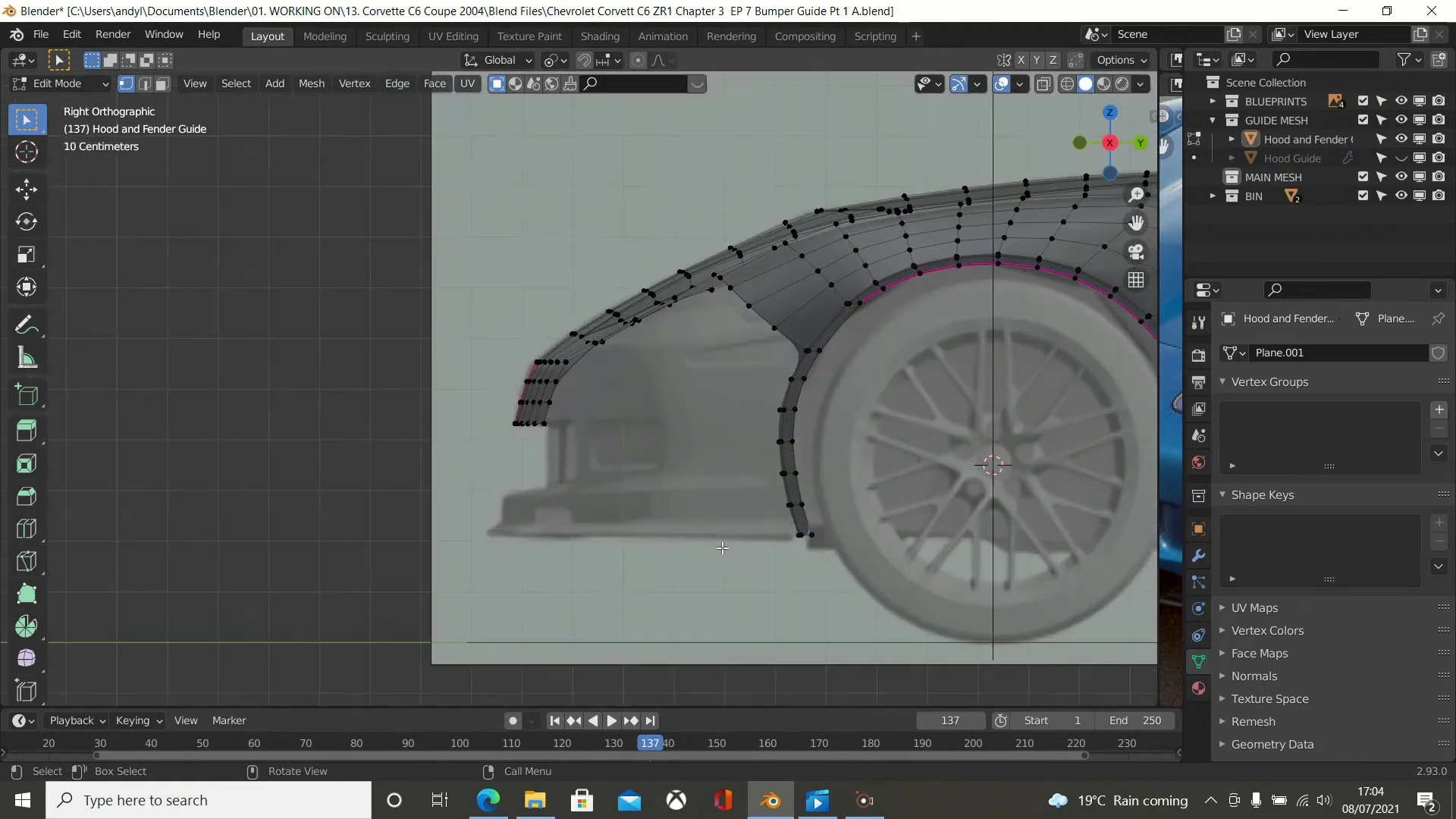
middle_click_drag(628, 321, 707, 339)
left_click(693, 318)
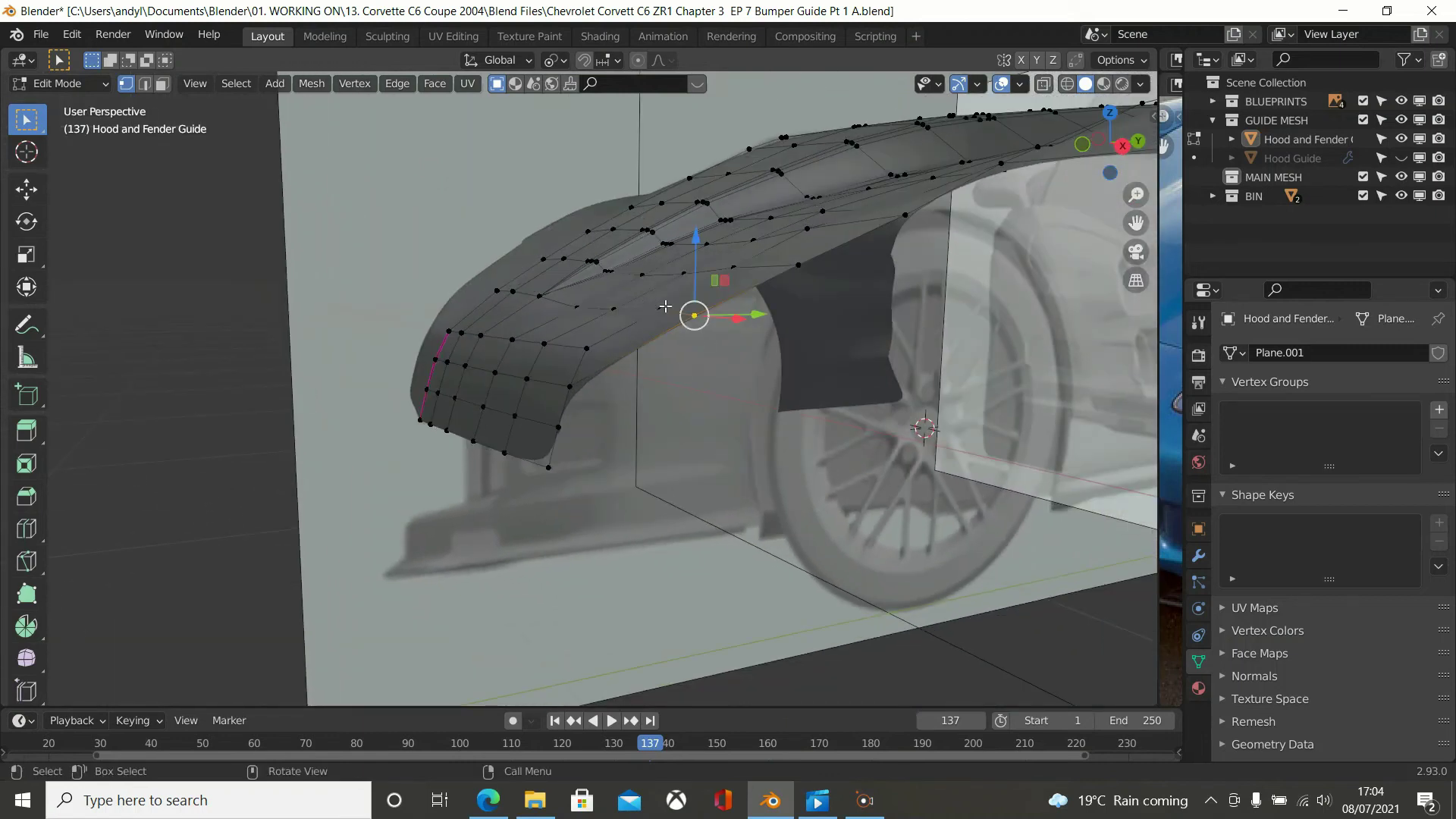
left_click(661, 308)
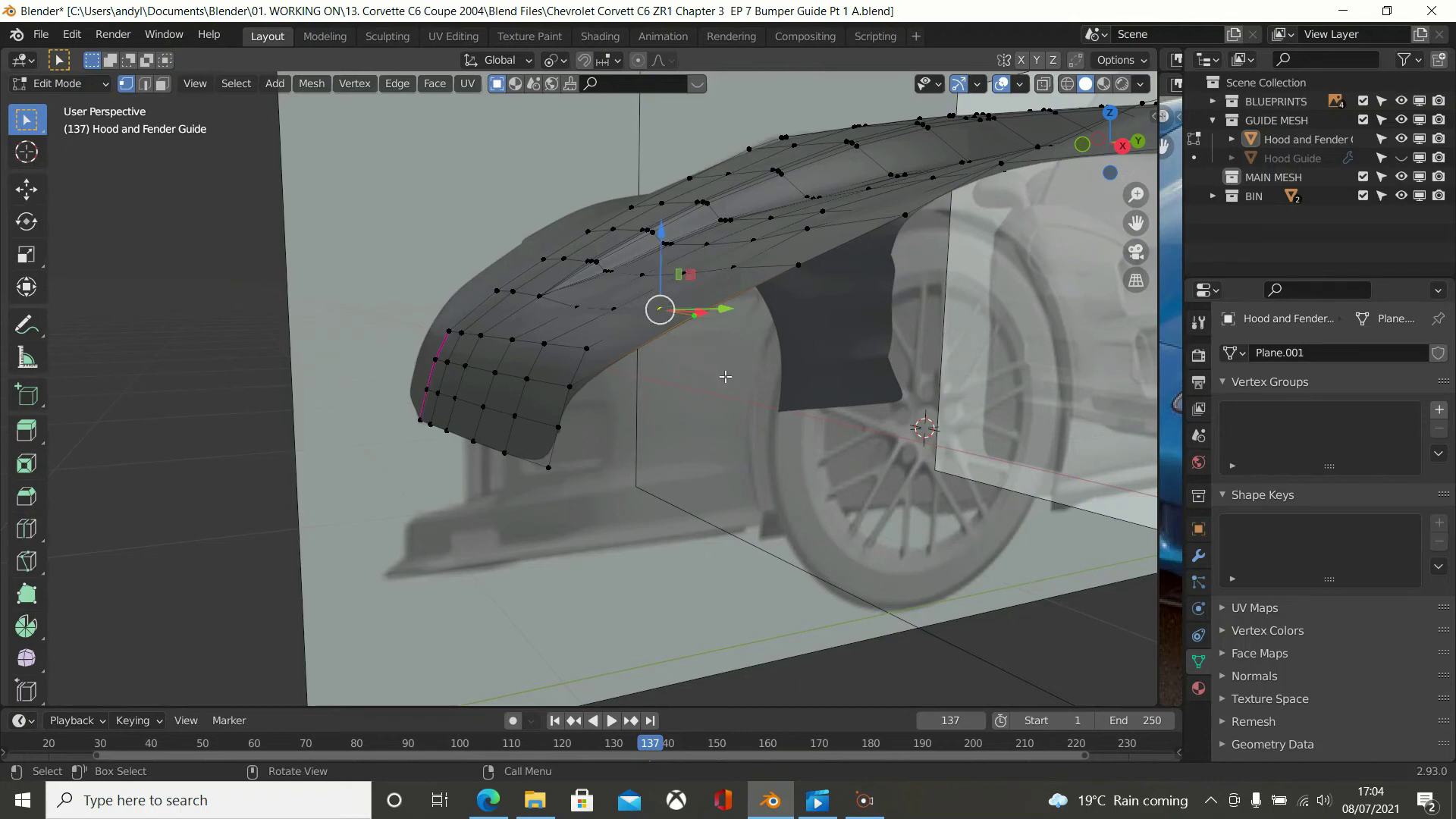
key("KP_3")
scroll(725, 376, "up", 3)
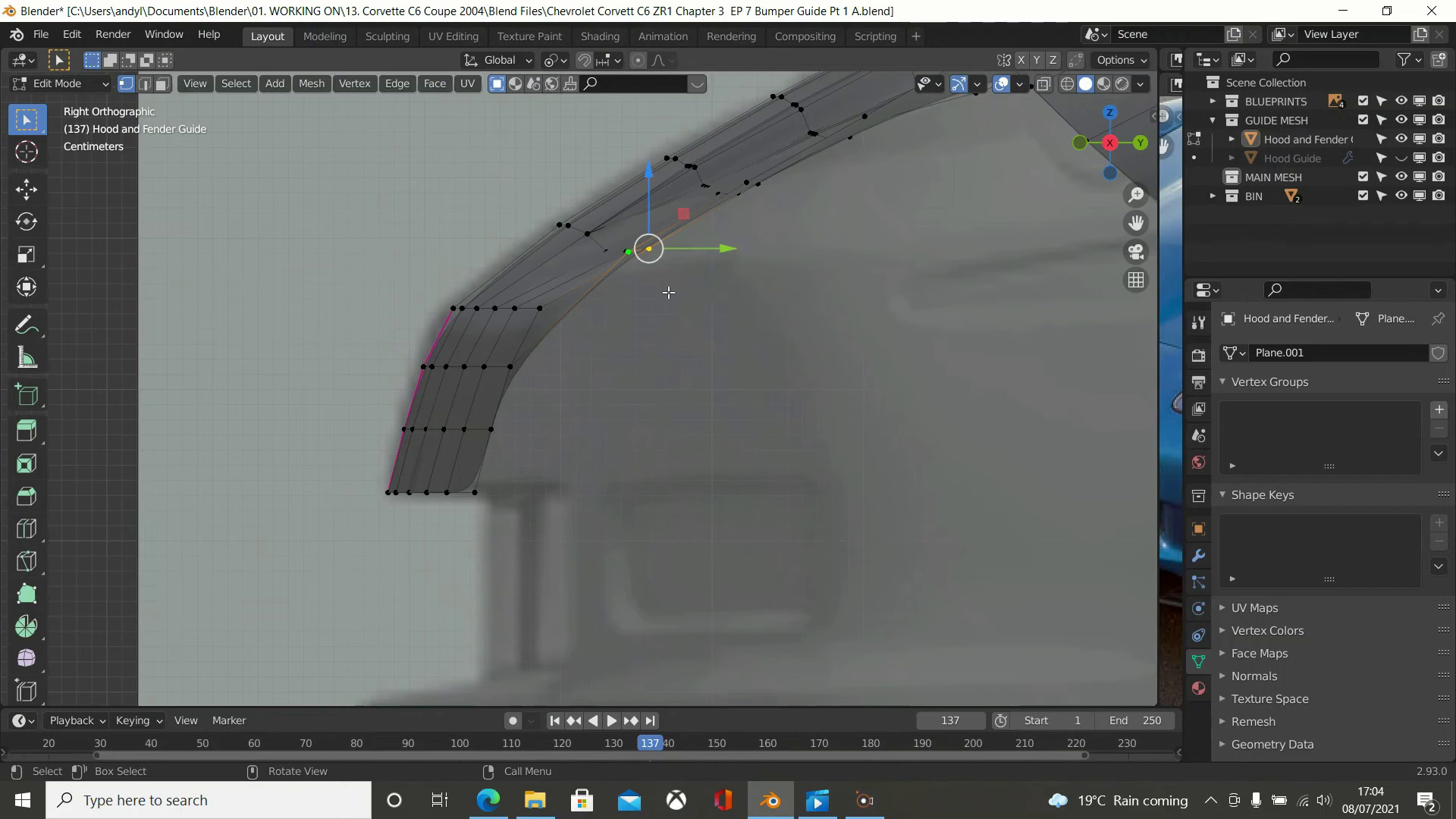
left_click_drag(649, 191, 654, 205)
Fine-tune the height along Z of the next vertex inward in the same row.
middle_click_drag(654, 205, 661, 246)
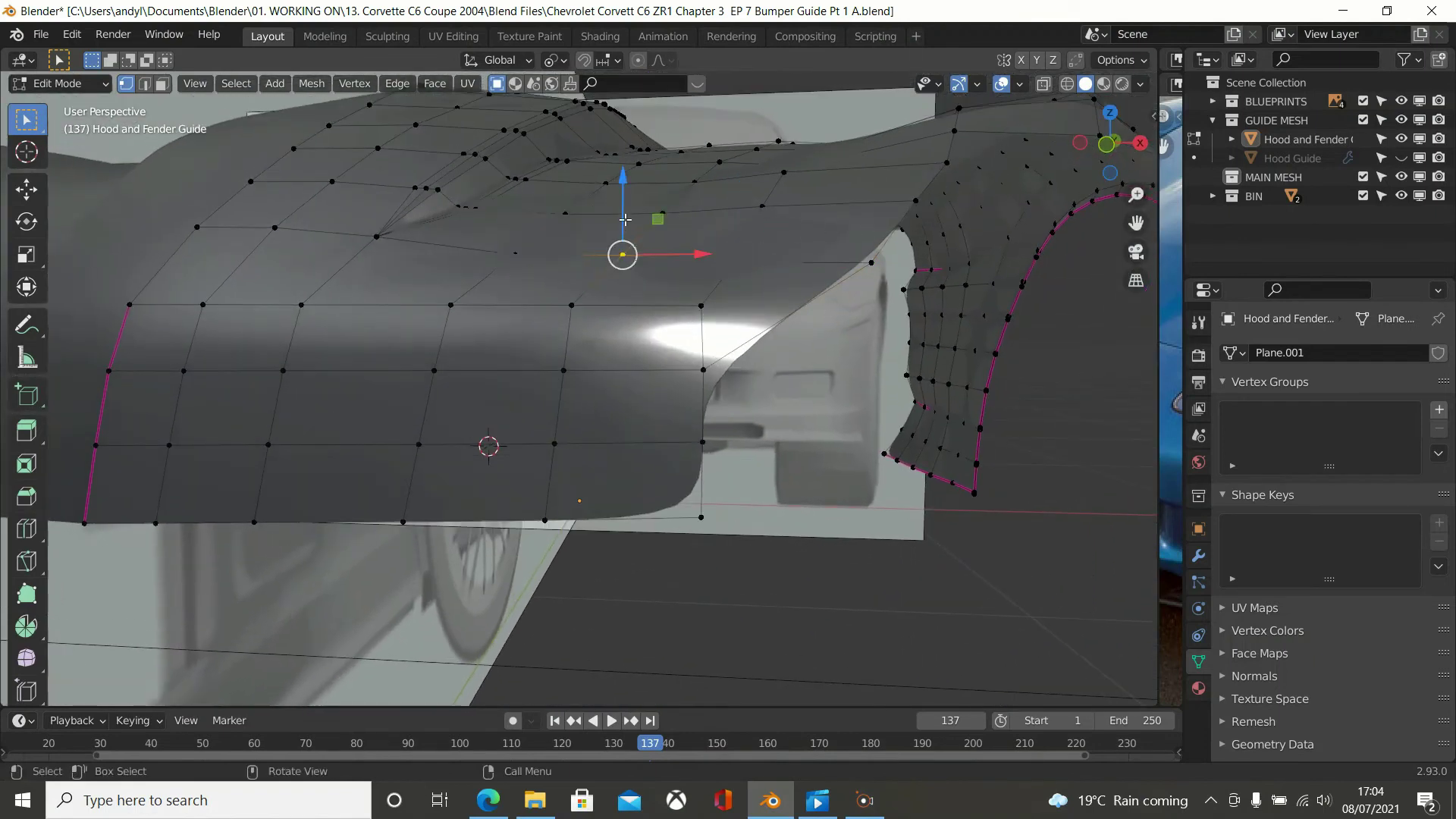
left_click_drag(623, 226, 623, 224)
Raise three neighbouring vertices in the row above the nose strip slightly along Z to smooth the surface.
middle_click_drag(624, 224, 736, 353)
middle_click_drag(842, 343, 863, 348)
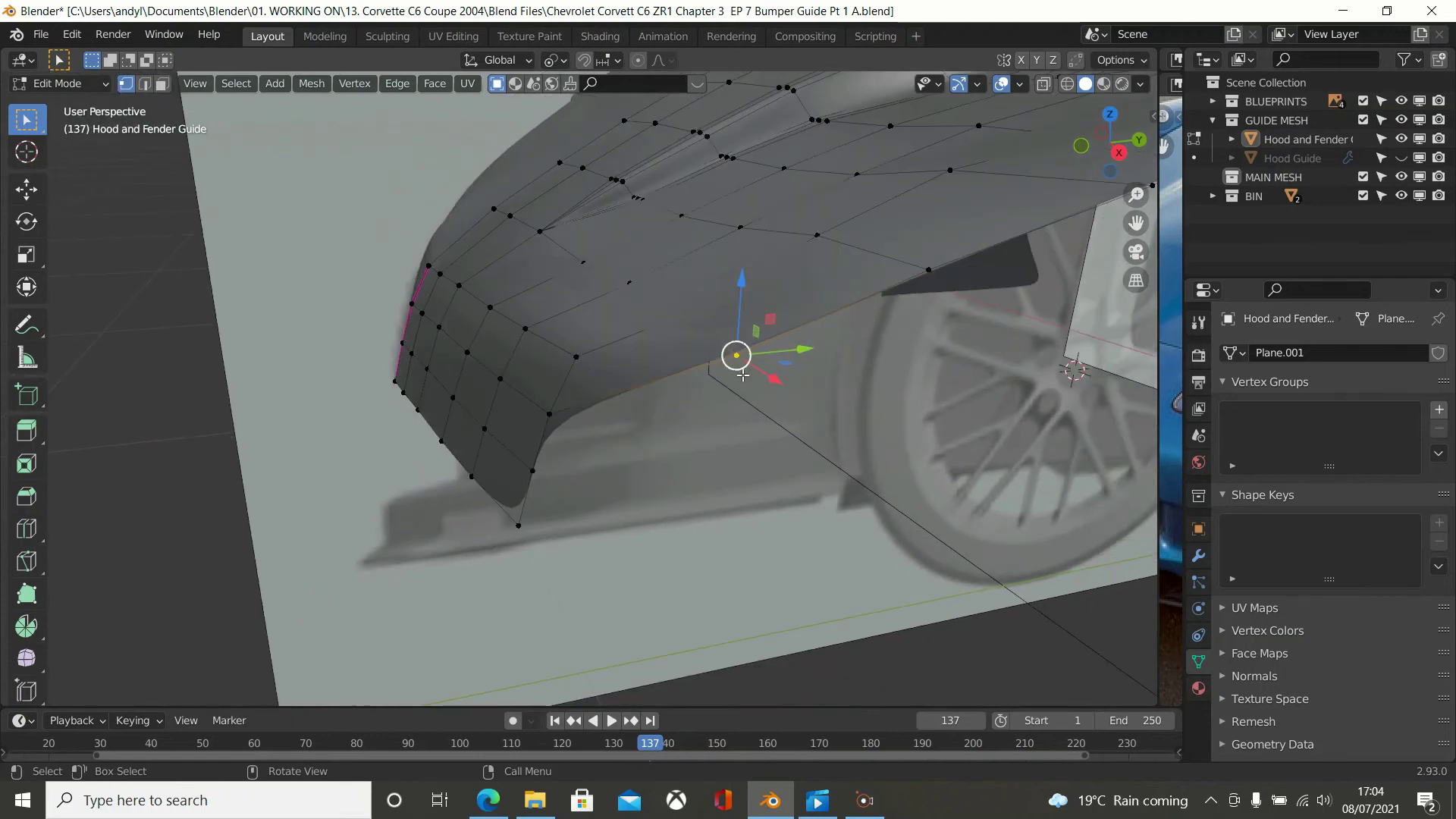
key("KP_3")
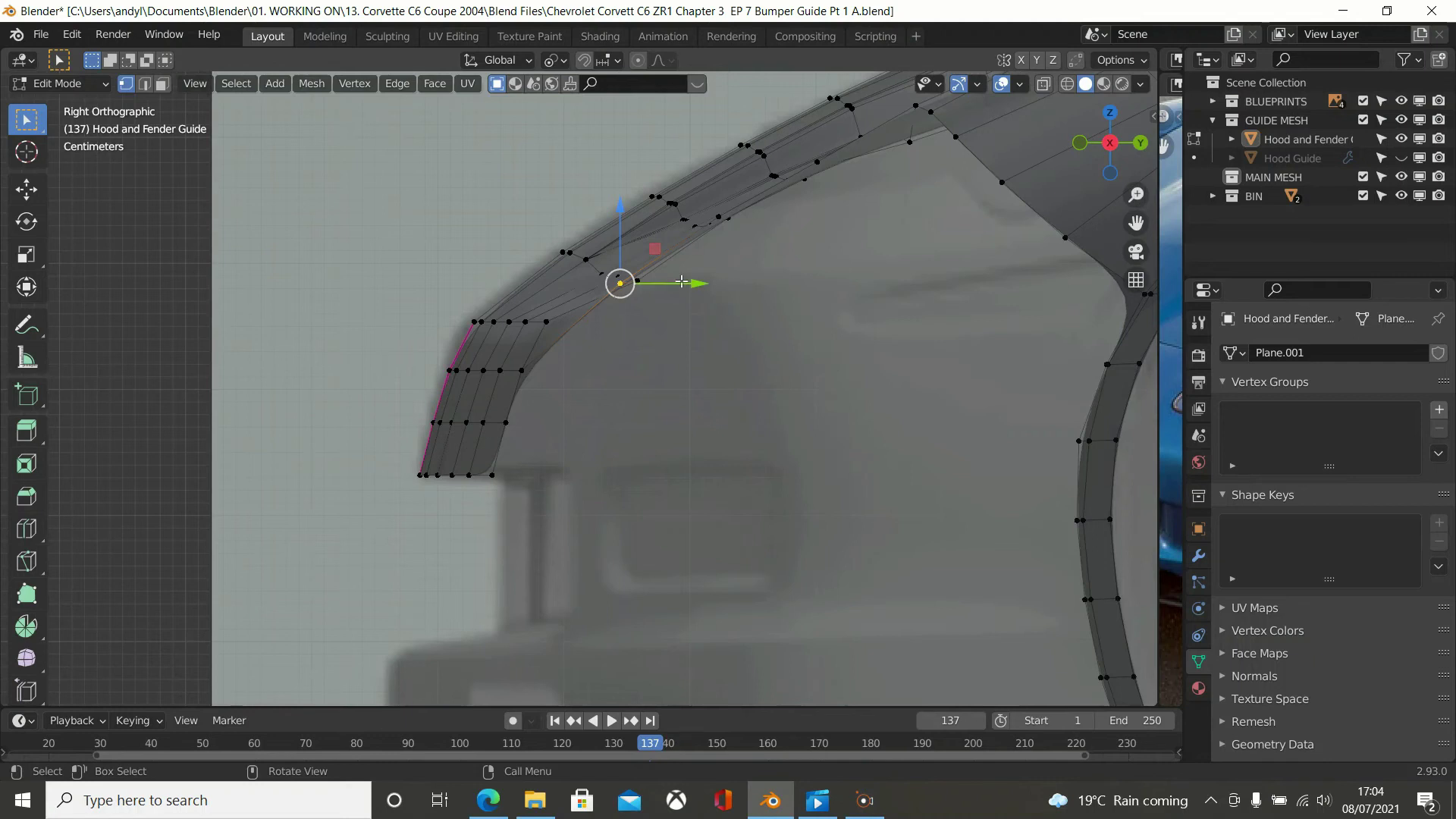
left_click(638, 281)
middle_click_drag(728, 298, 785, 269)
left_click_drag(734, 220, 735, 210)
left_click(632, 272)
left_click_drag(631, 273, 635, 251)
left_click(547, 263)
left_click_drag(545, 238, 545, 234)
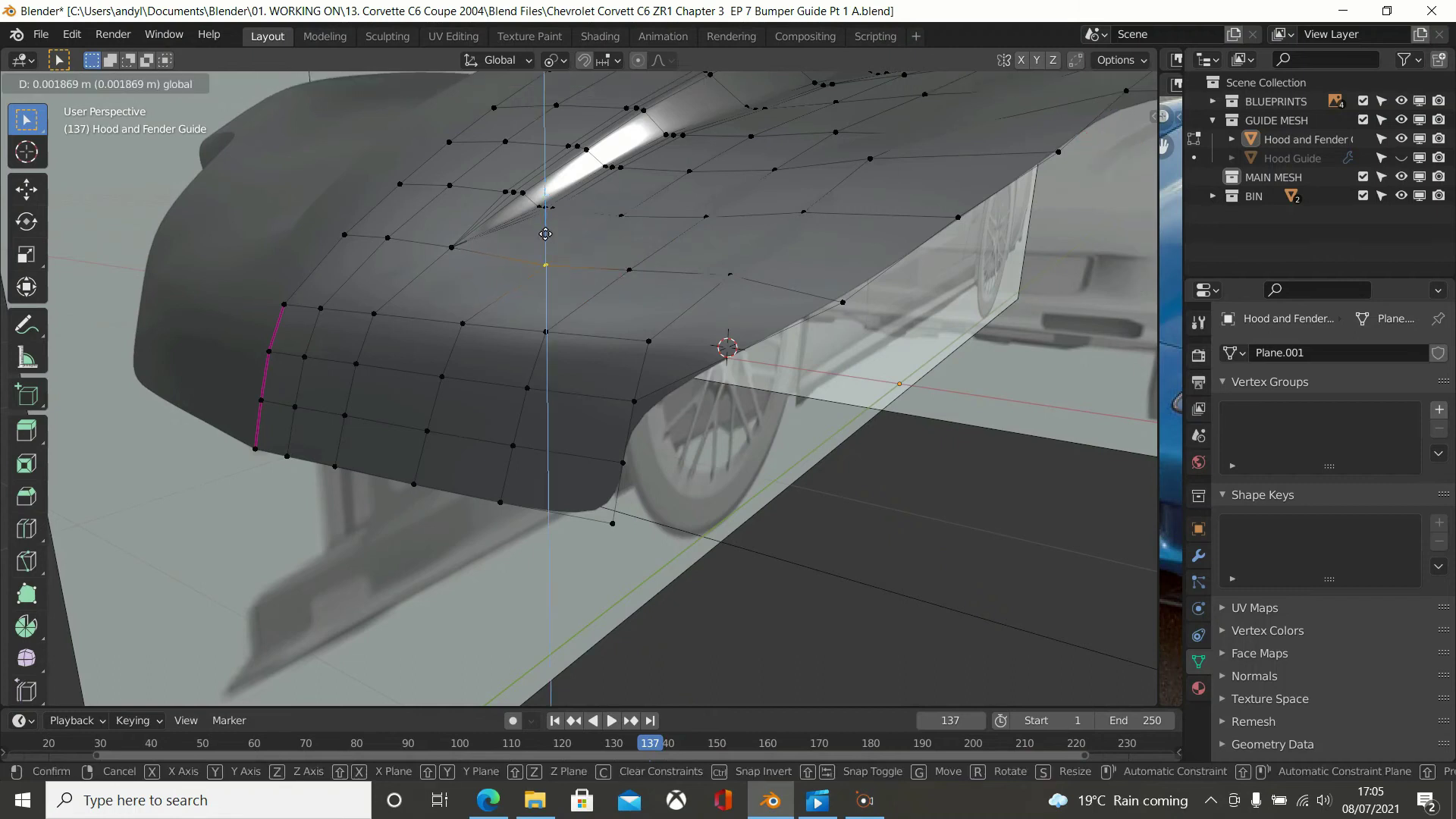
left_click(545, 234)
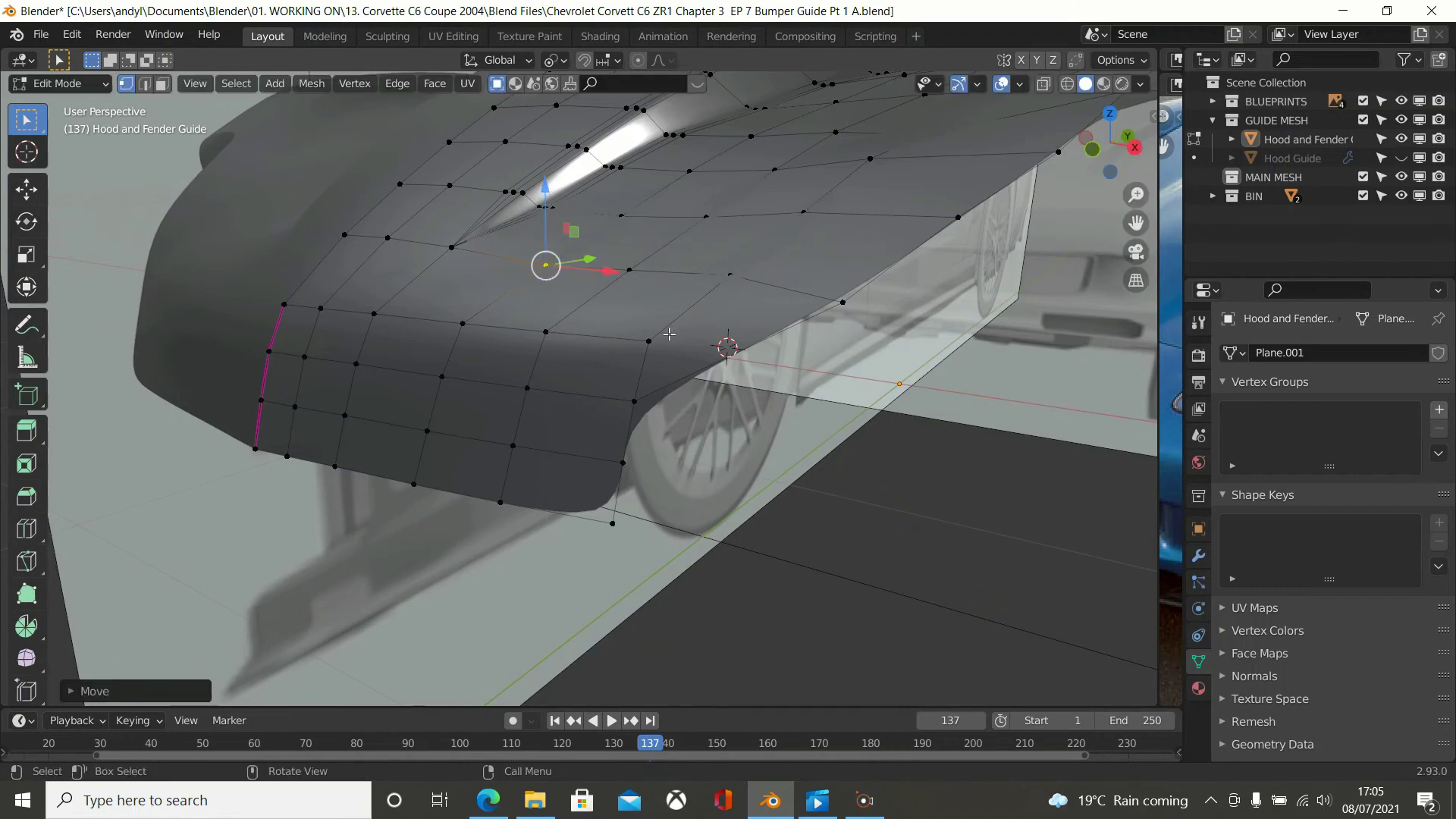
Try to bridge the gap by joining the curved edge's vertex above the nose strip to the front fender's lower edge vertex.
scroll(668, 345, "down", 4)
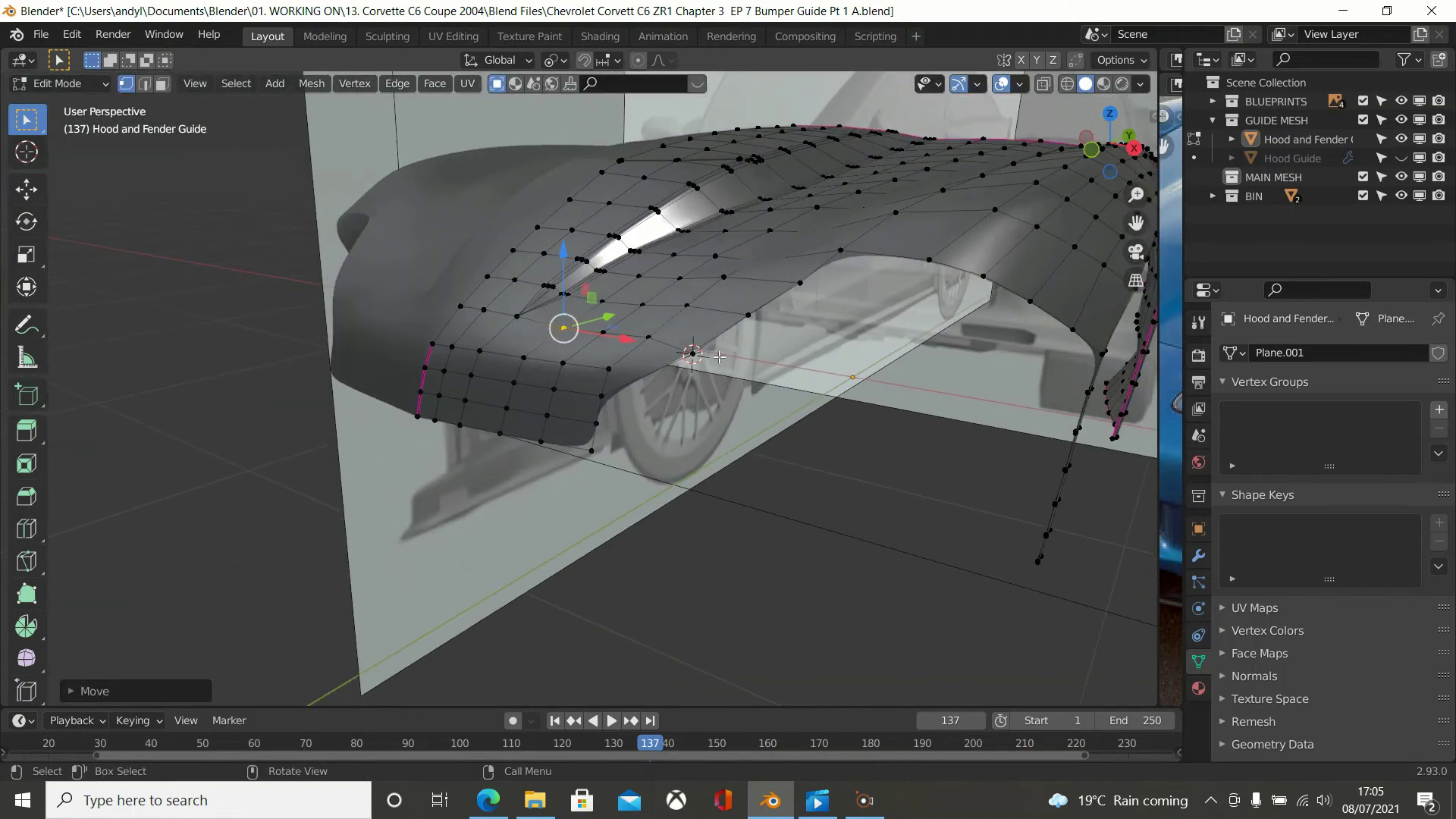
left_click(691, 354, "alt")
key("KP_3")
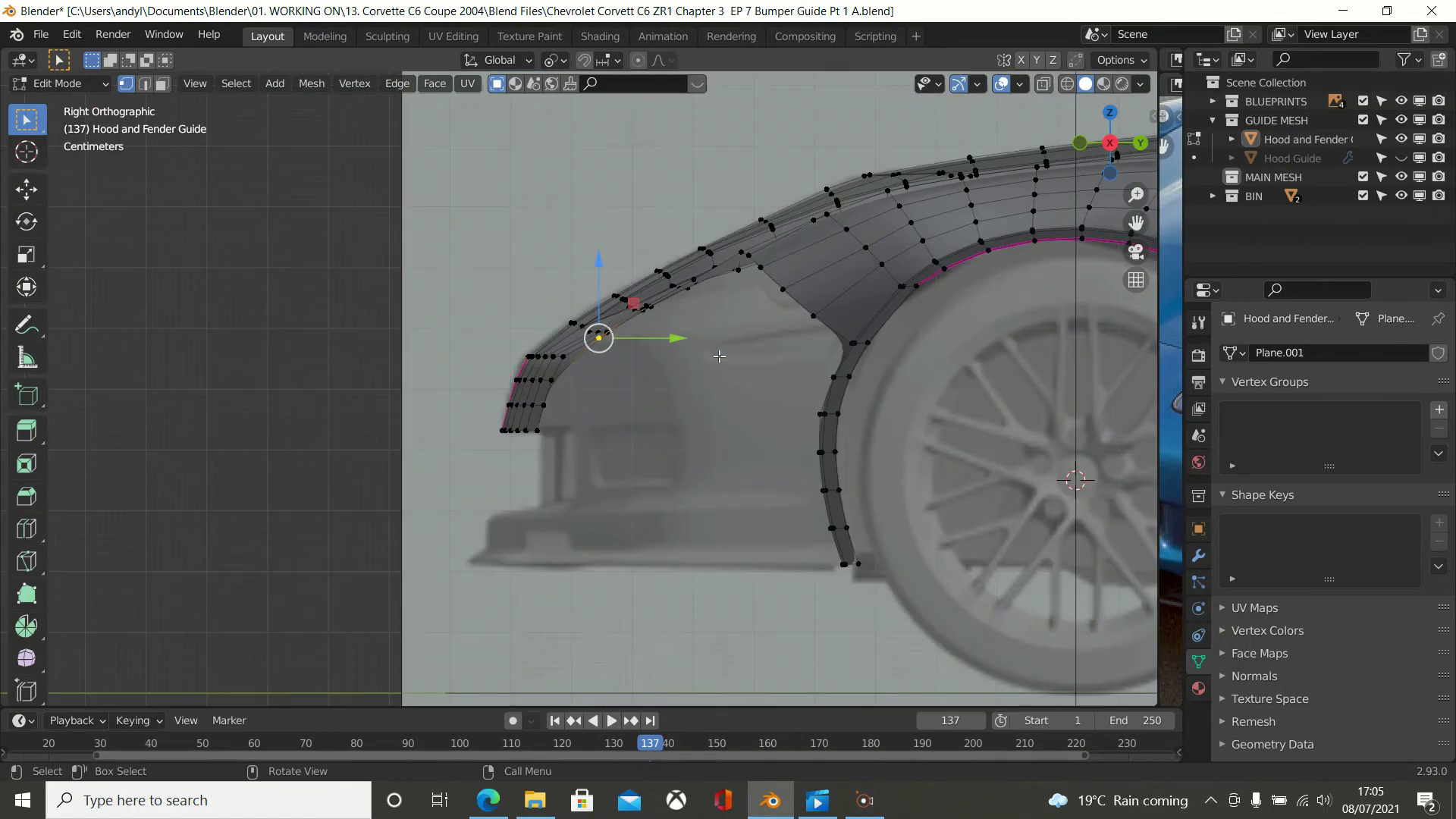
scroll(720, 356, "up", 3)
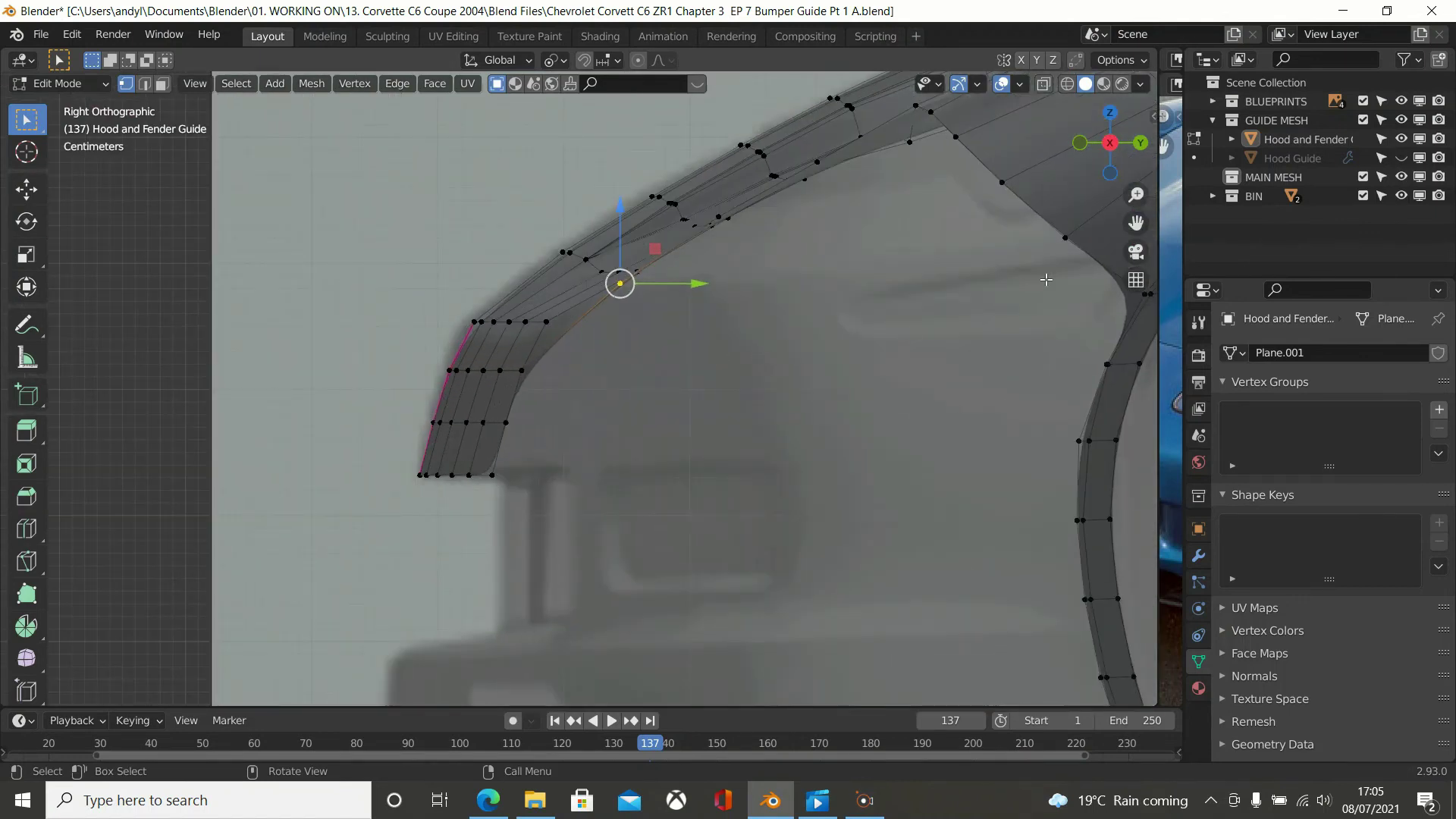
scroll(1065, 268, "down", 2)
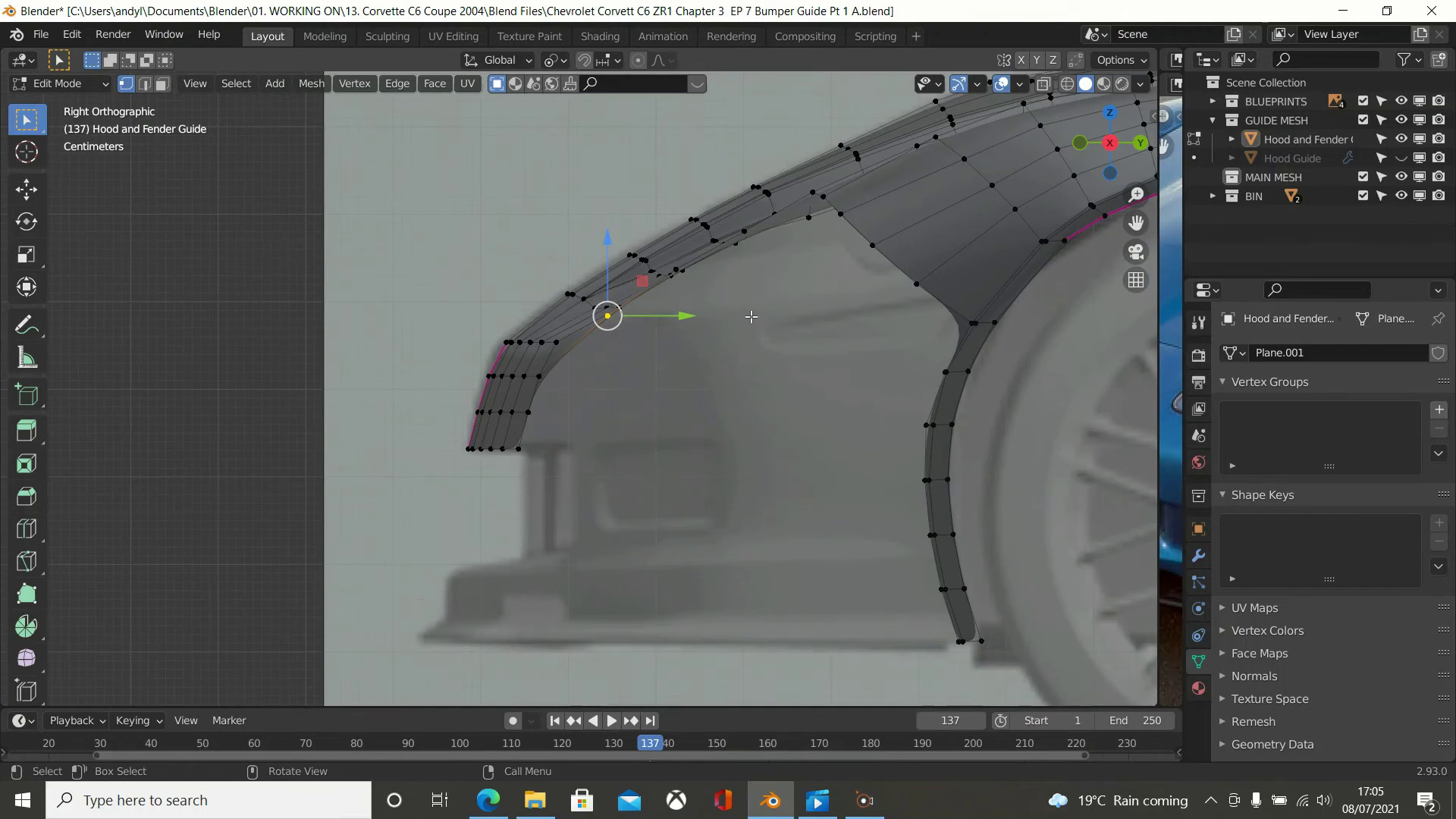
scroll(747, 316, "up", 2)
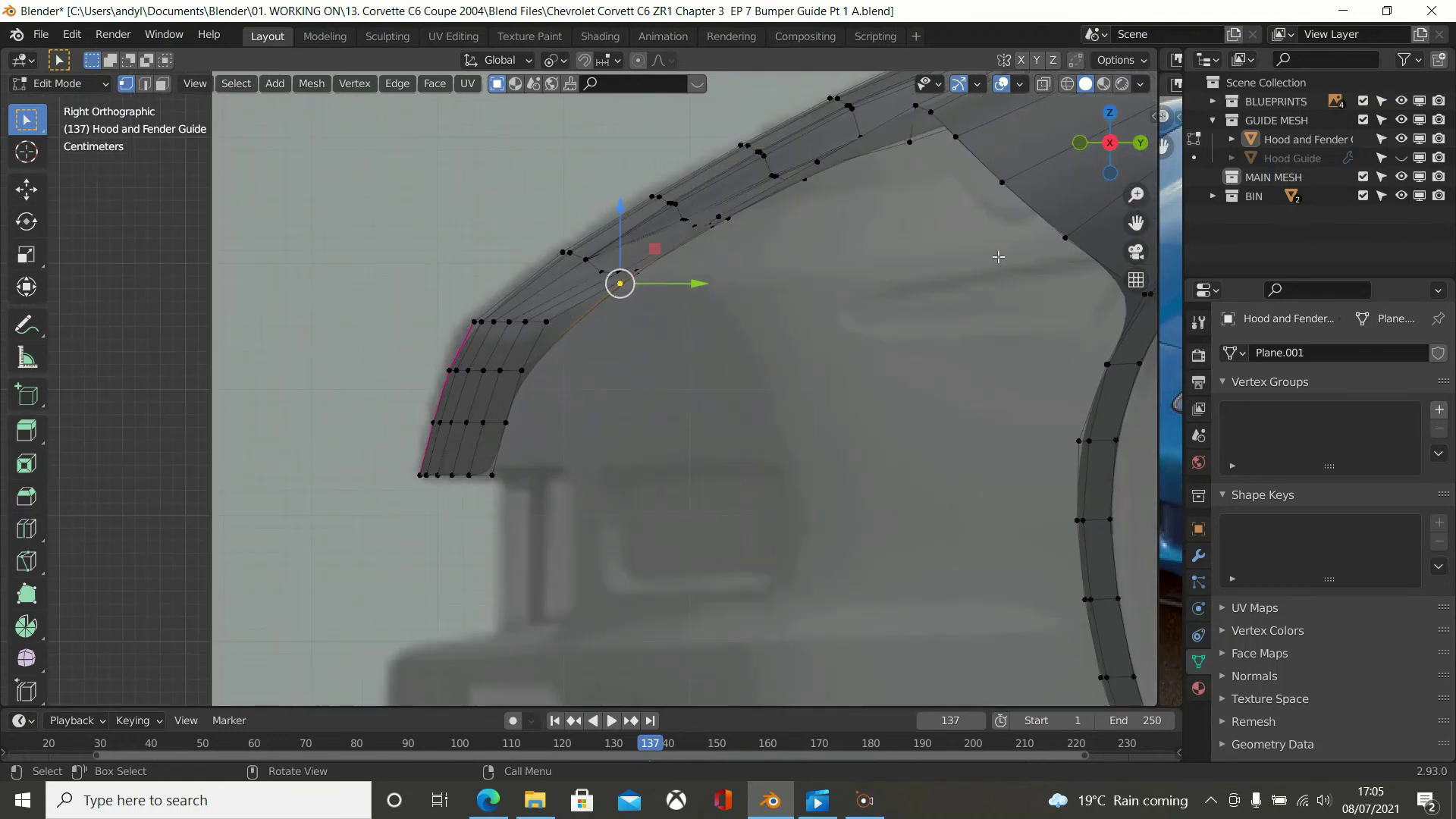
left_click(1065, 238)
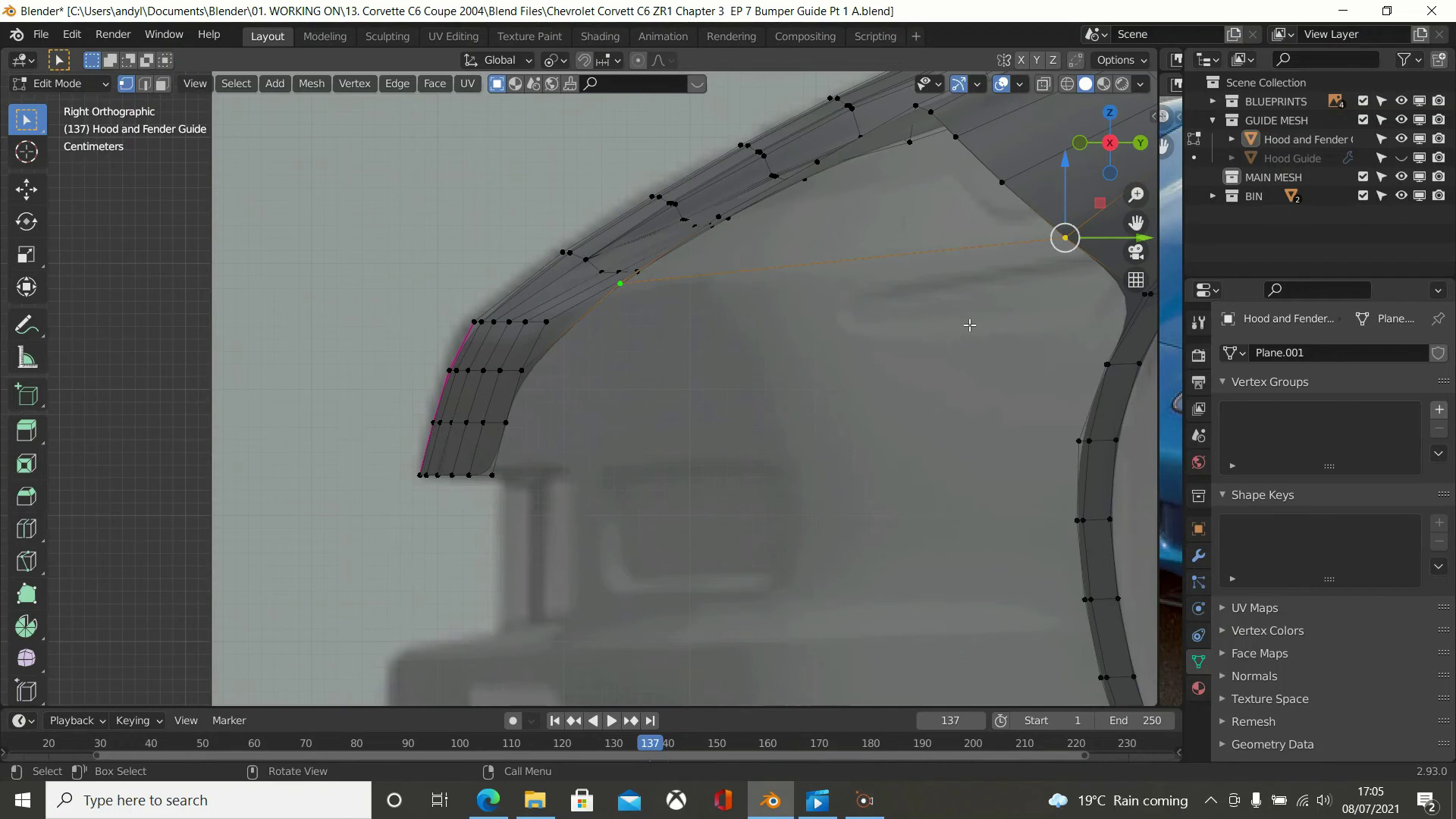
scroll(969, 326, "down", 4)
middle_click_drag(844, 376, 991, 445)
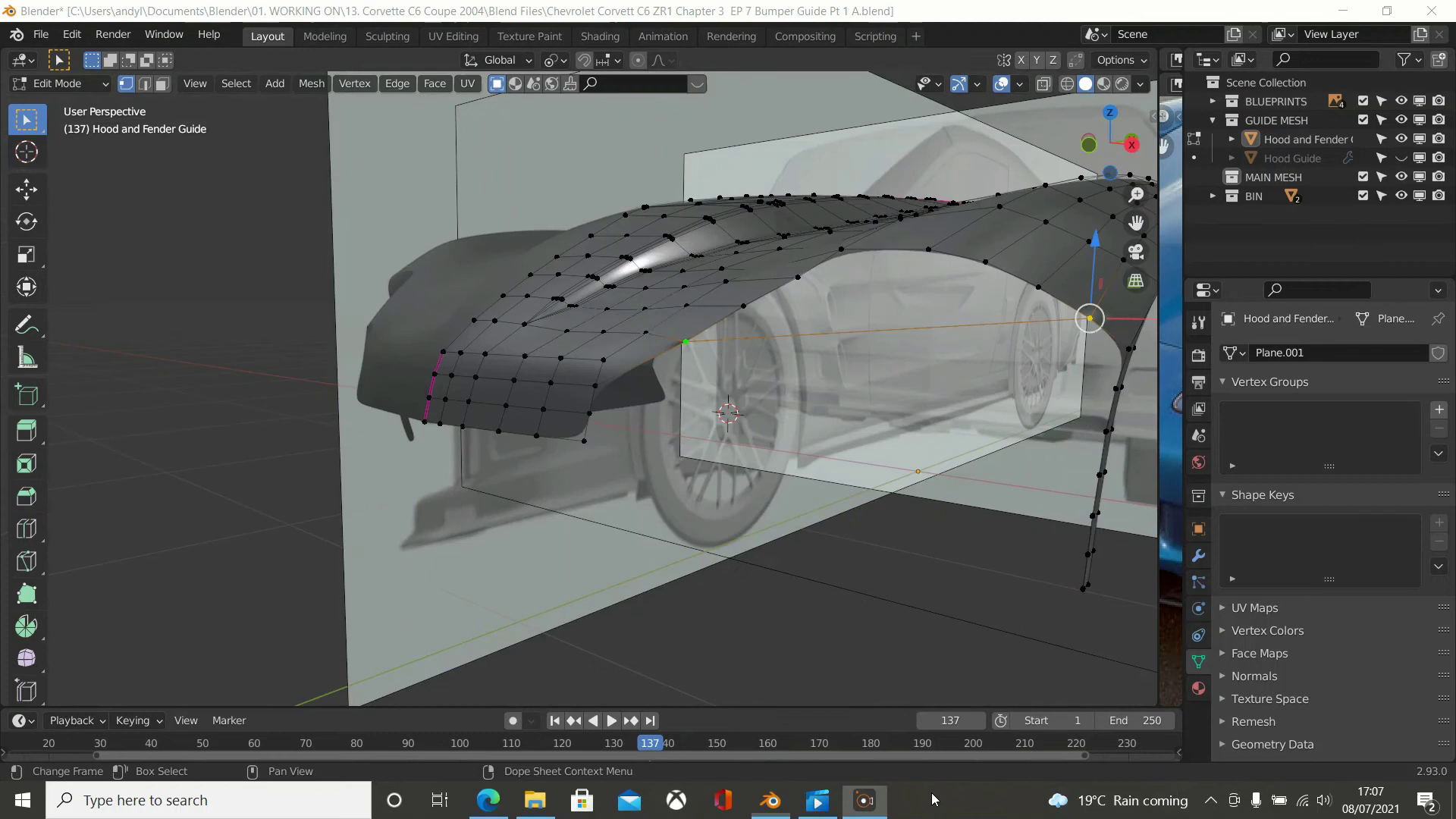
Divide the new connecting edge between the nose and the fender with five evenly spaced cuts.
middle_click_drag(863, 563, 617, 486)
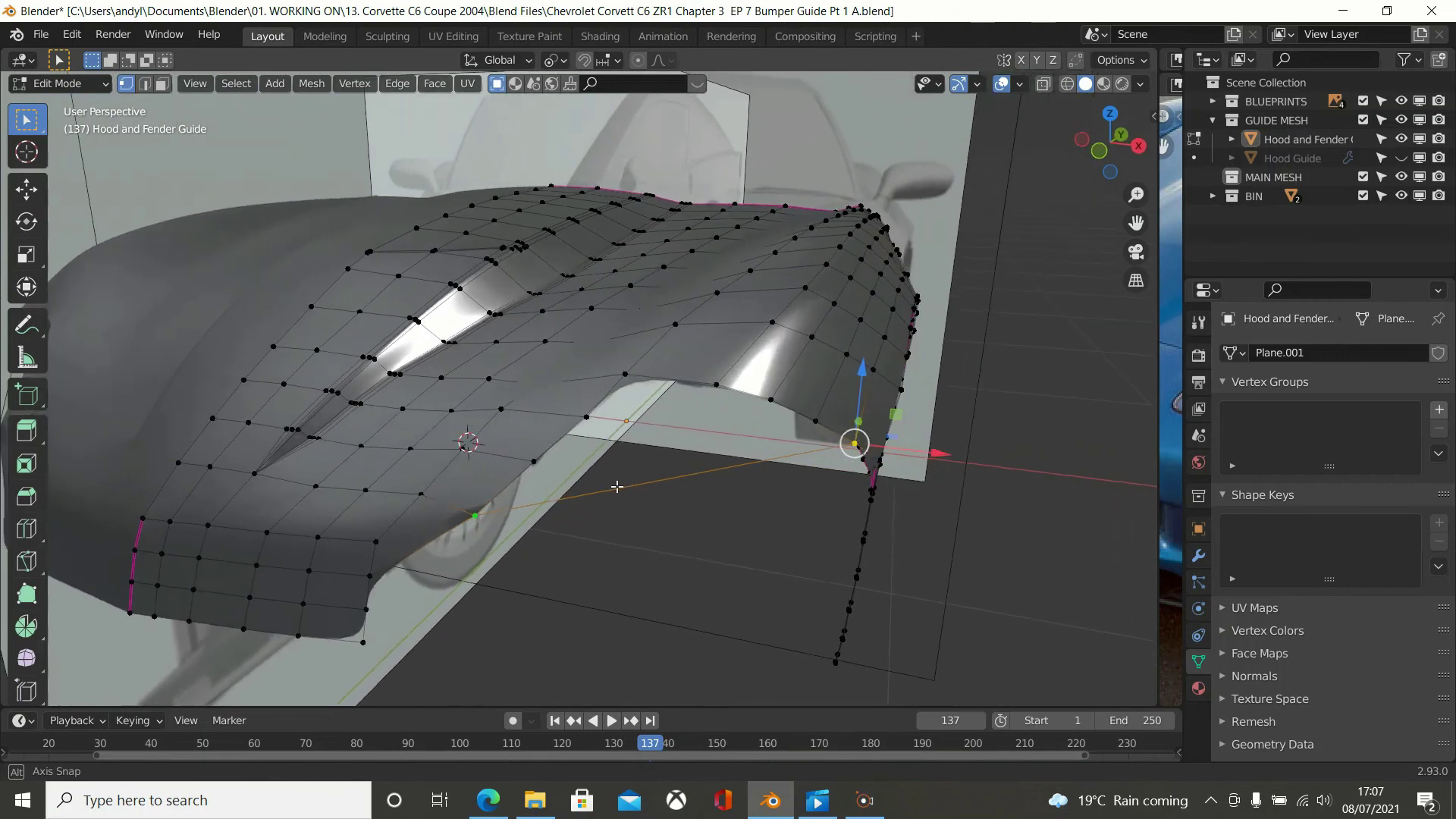
key("ctrl+r")
scroll(675, 481, "up", 3)
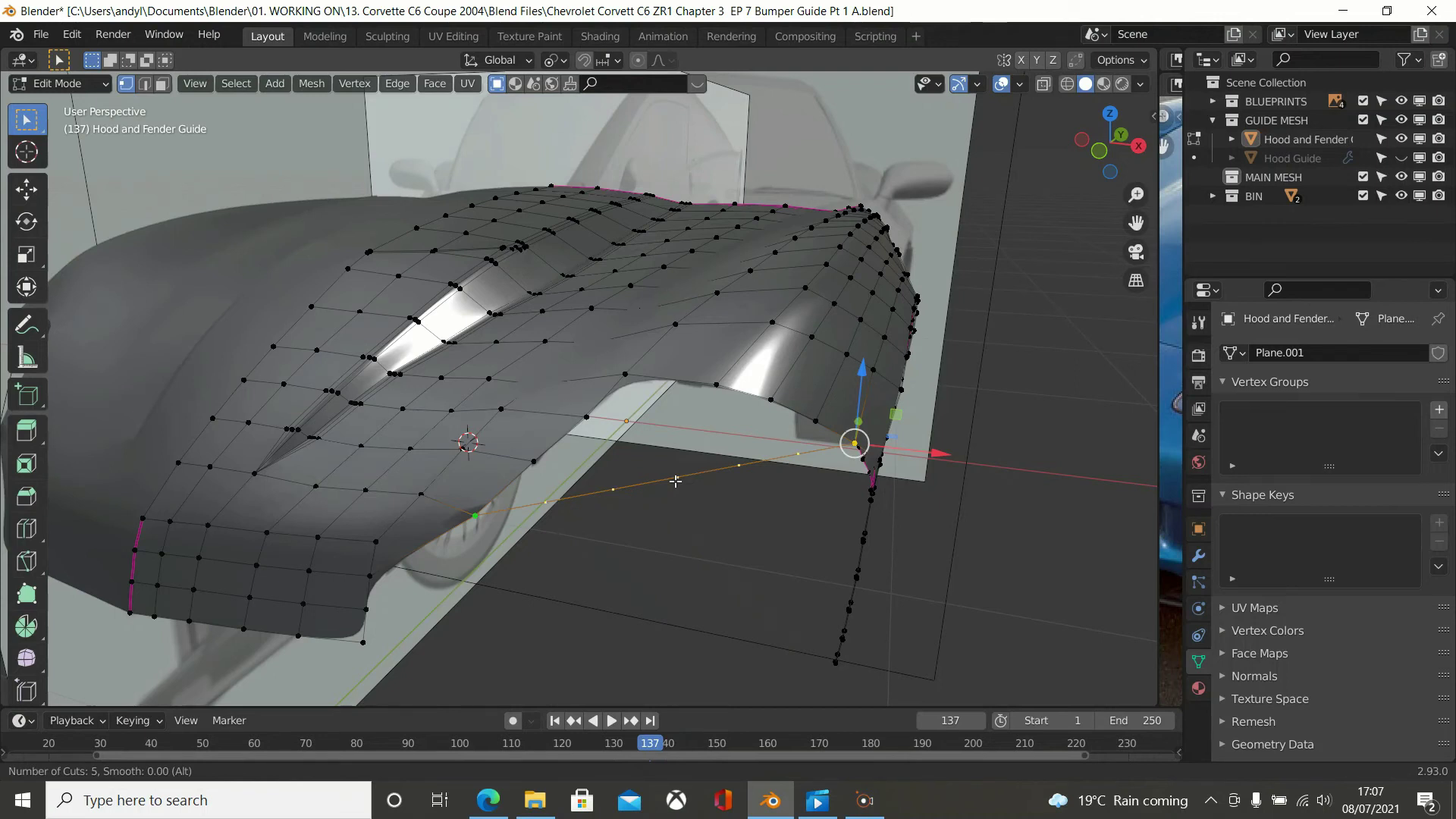
left_click(675, 481)
right_click(675, 481)
middle_click_drag(674, 489, 676, 476)
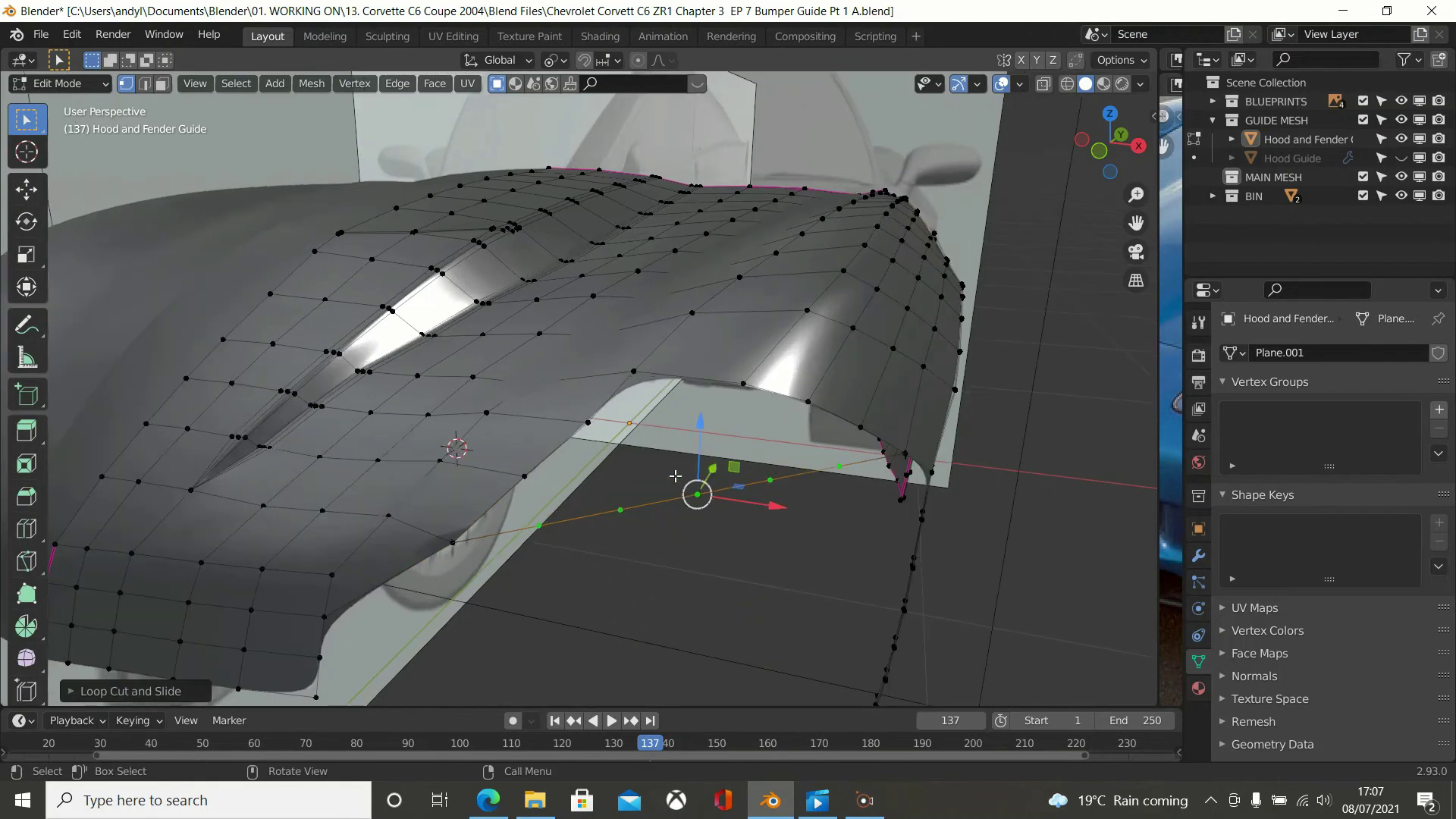
middle_click_drag(785, 480, 980, 641)
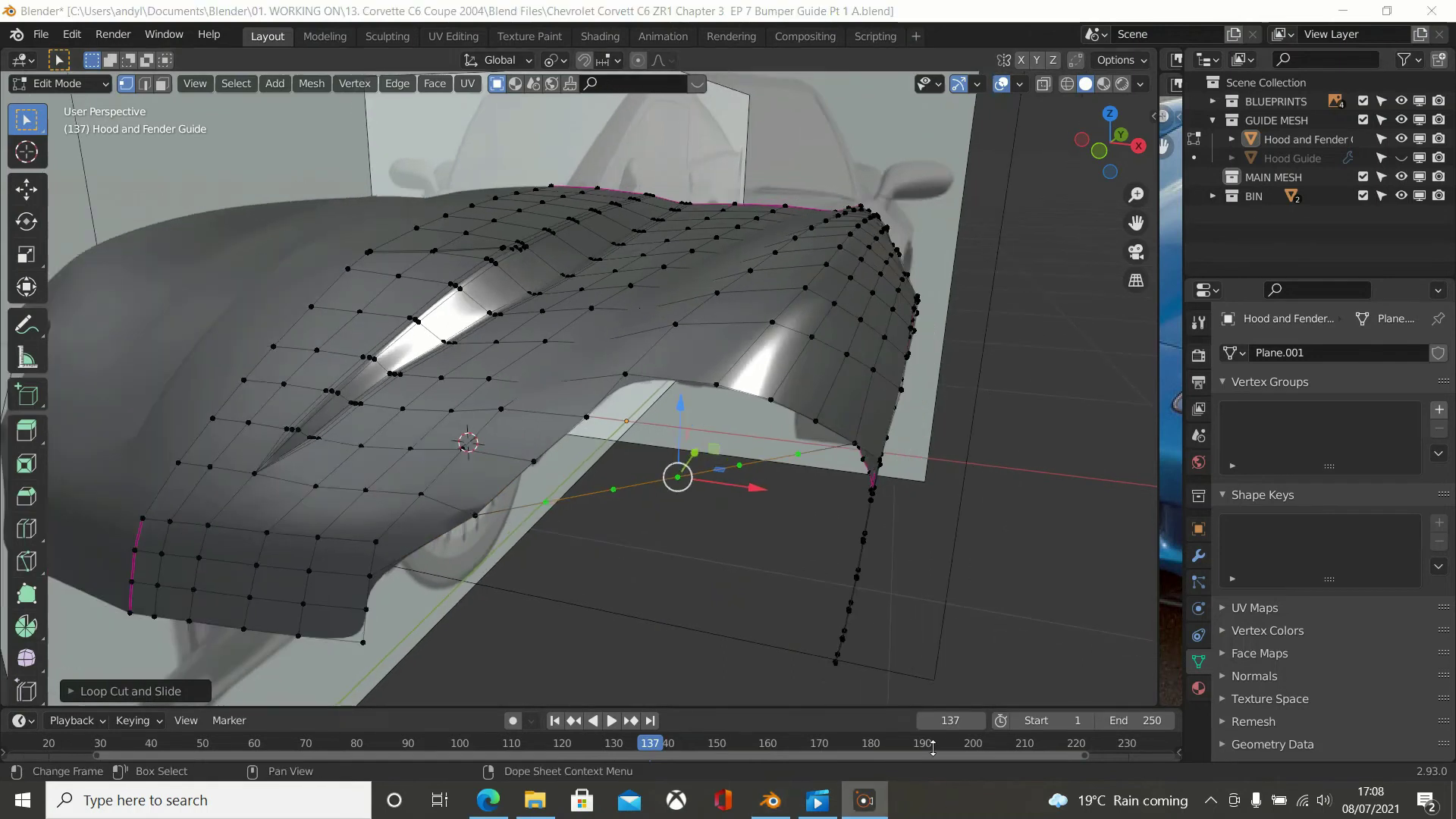
scroll(981, 640, "up", 2)
scroll(1029, 597, "down", 2)
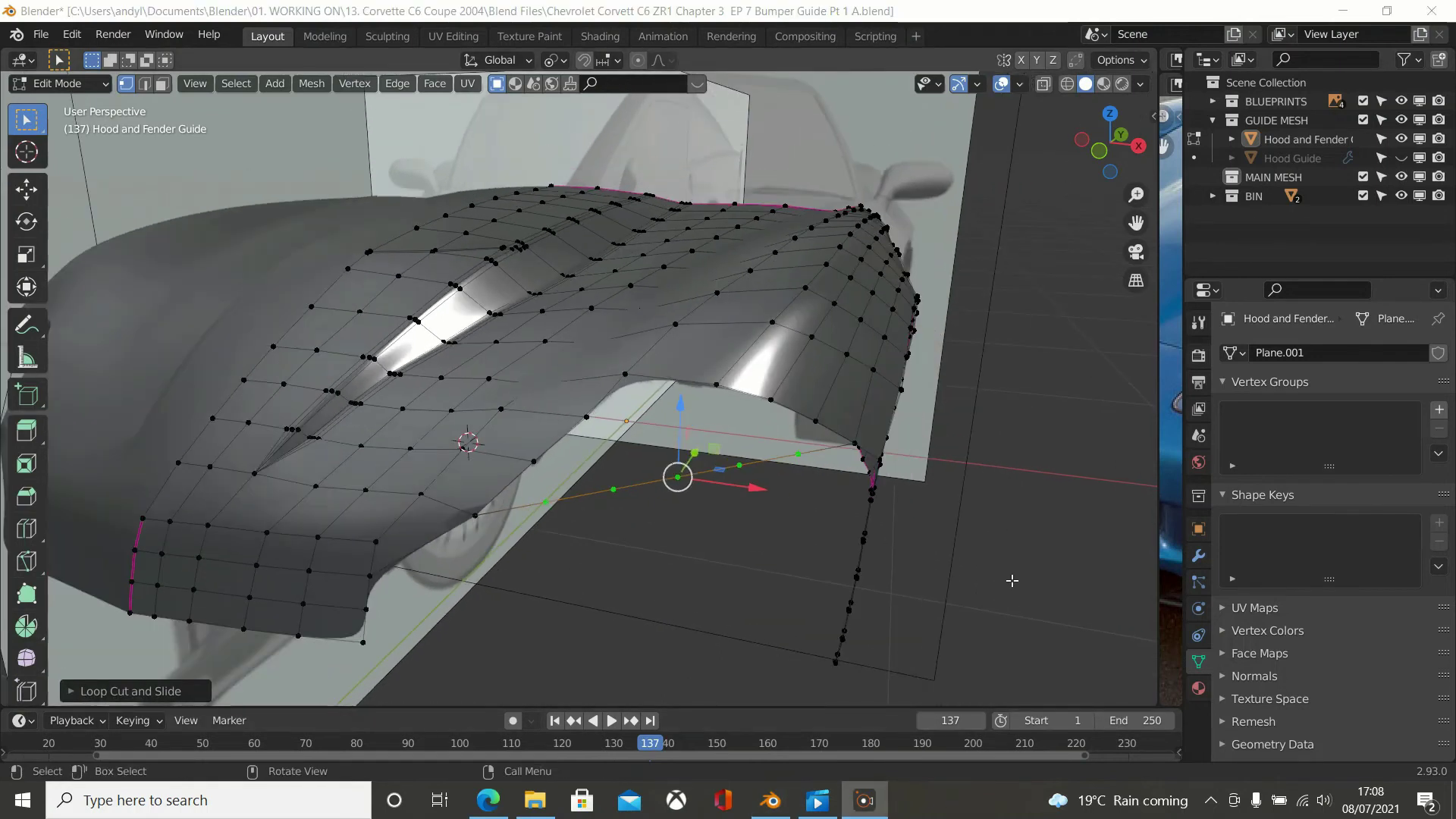
left_click(641, 536)
key("ctrl+z")
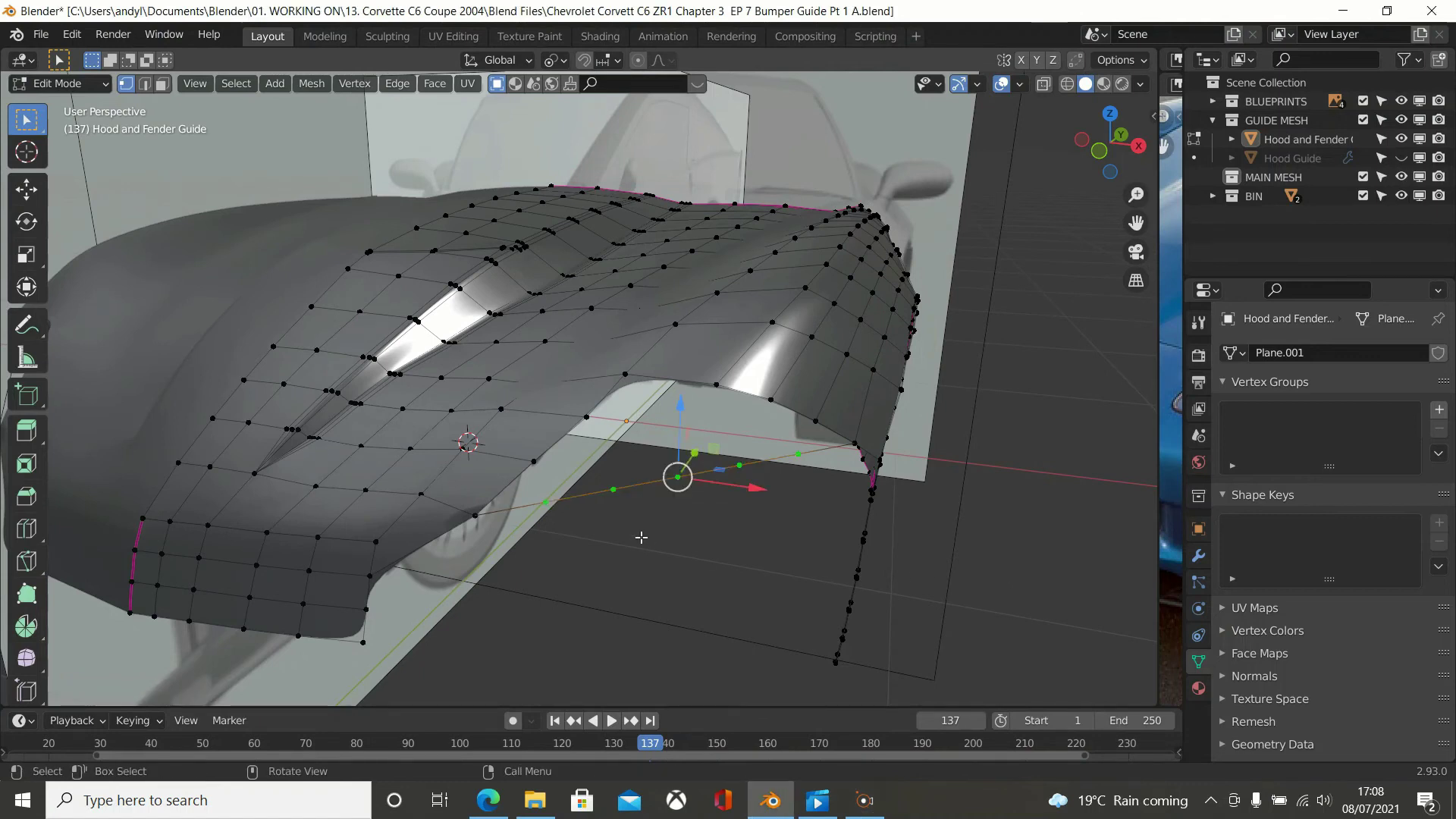
In the top view, move the dividing vertex nearest the nose forward and outward towards the bumper outline on the blueprint.
key("KP_7")
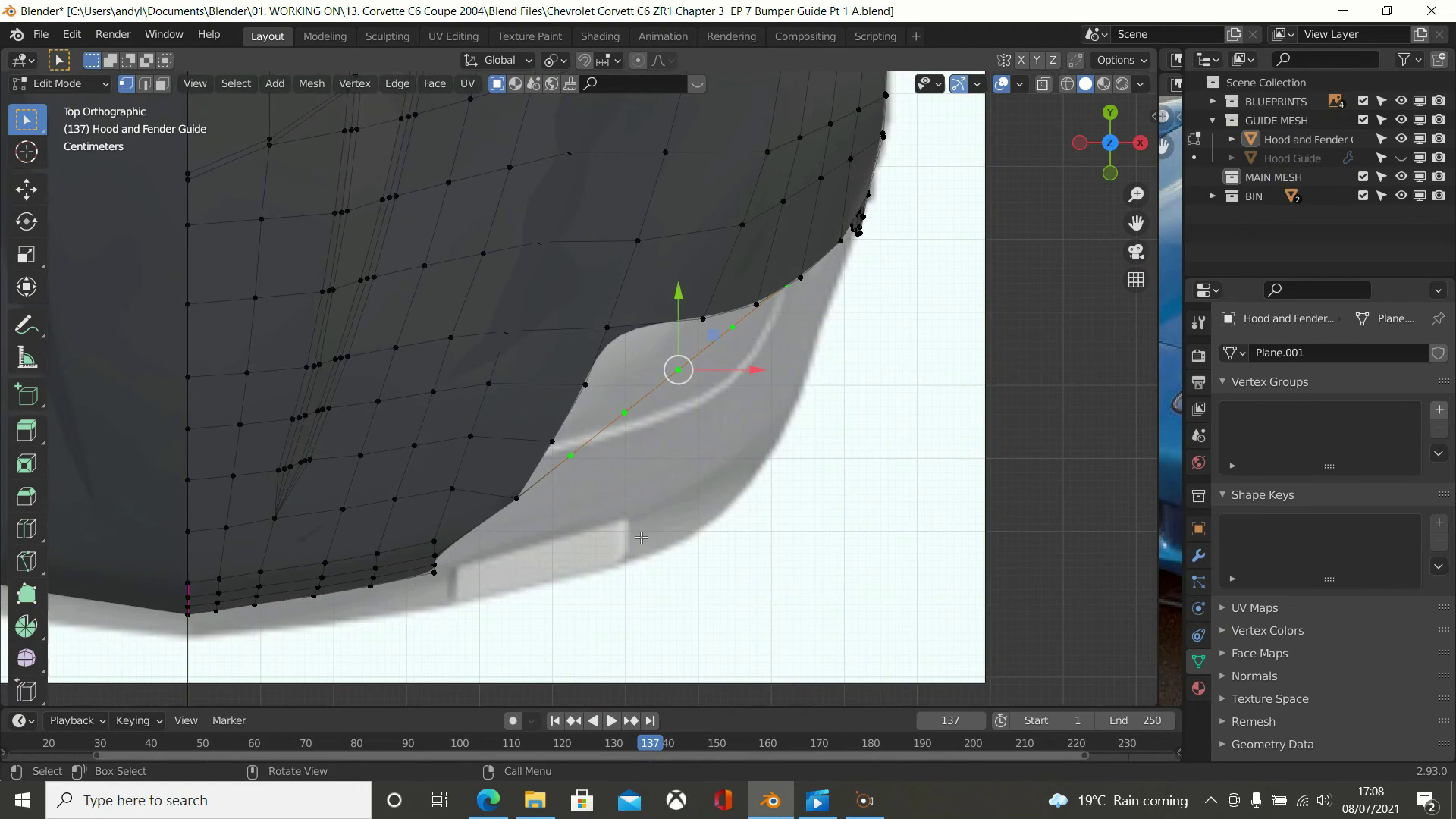
middle_click_drag(598, 475, 528, 402, "shift")
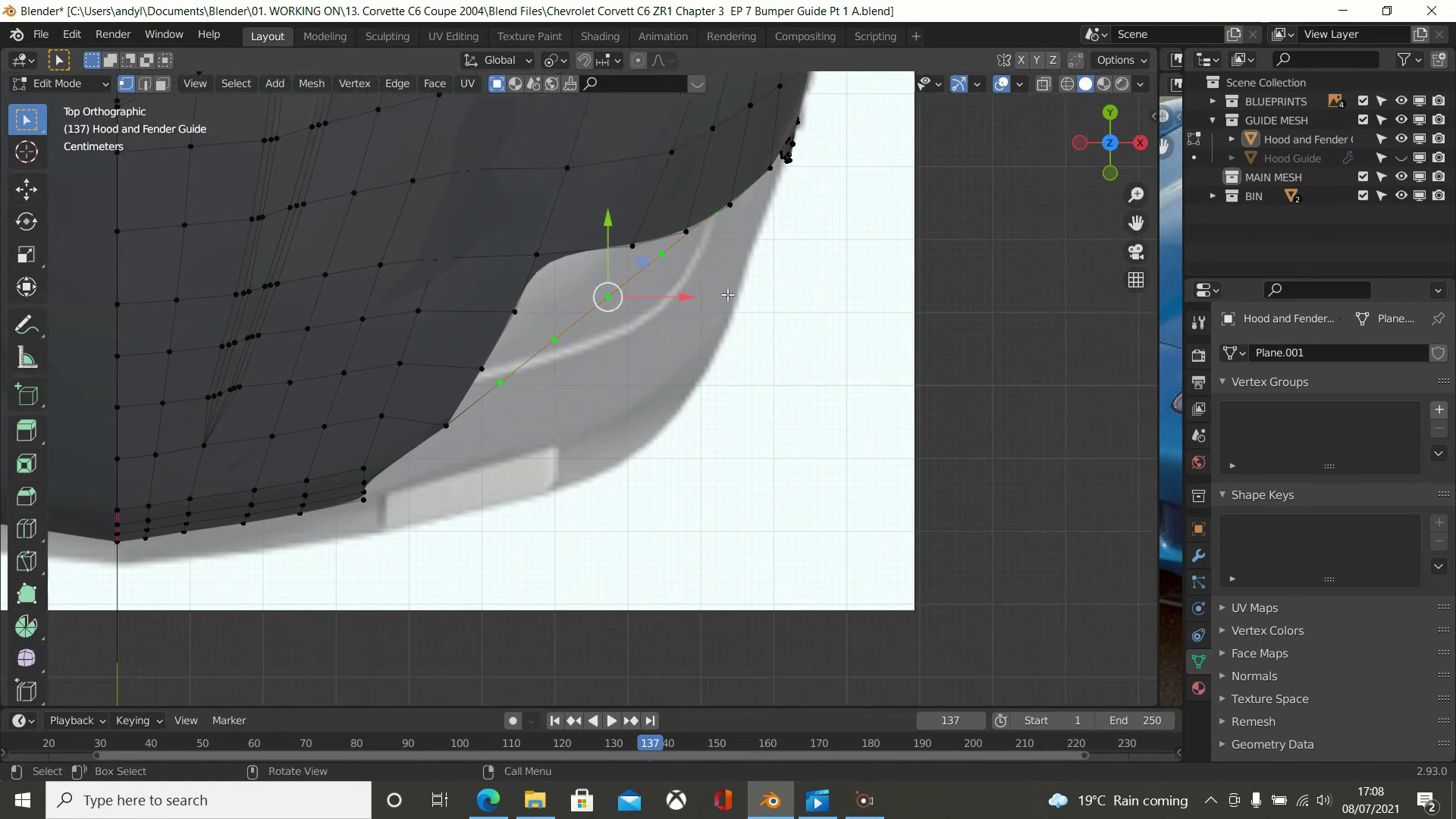
scroll(429, 471, "up", 2)
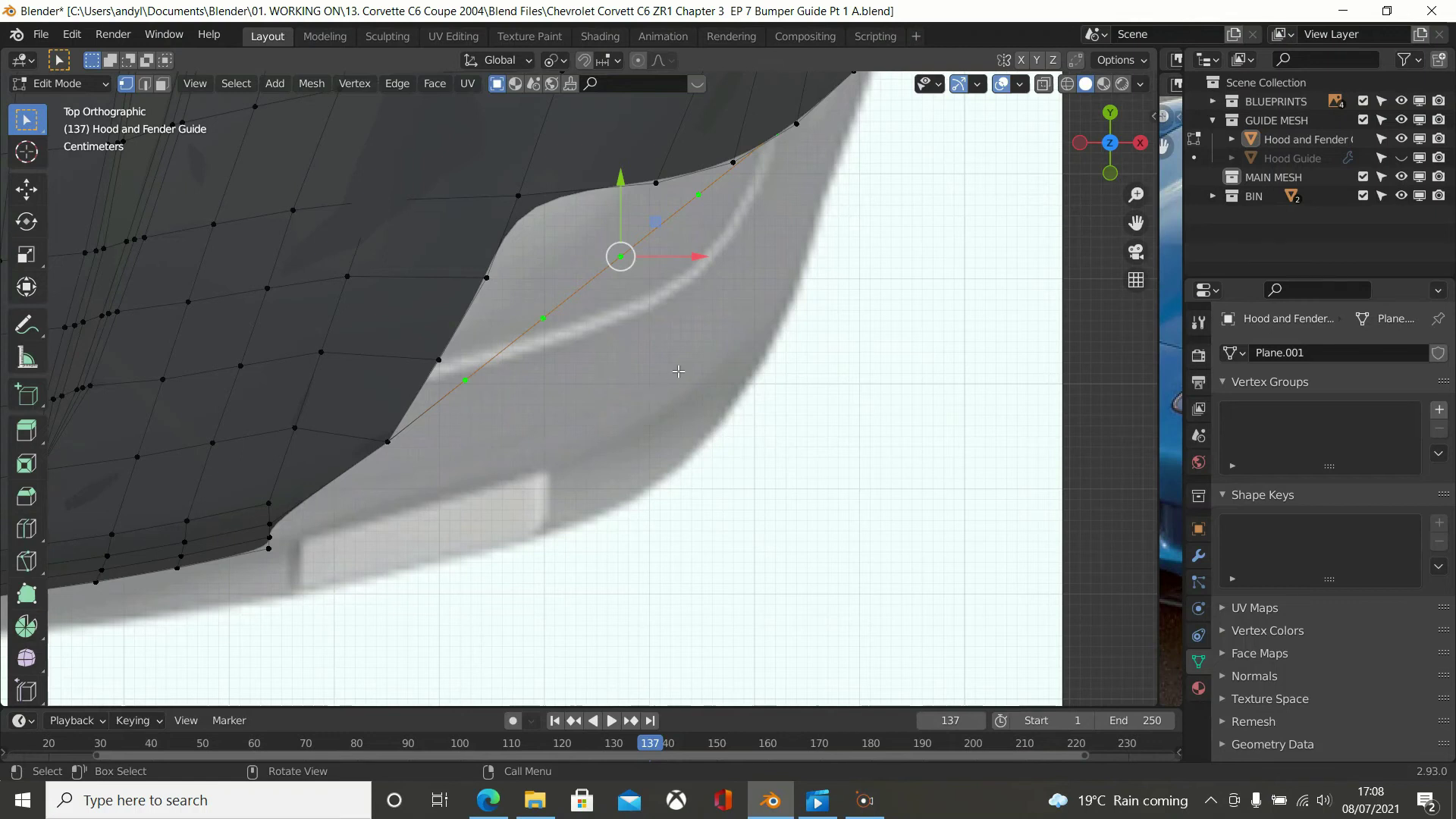
left_click(465, 380)
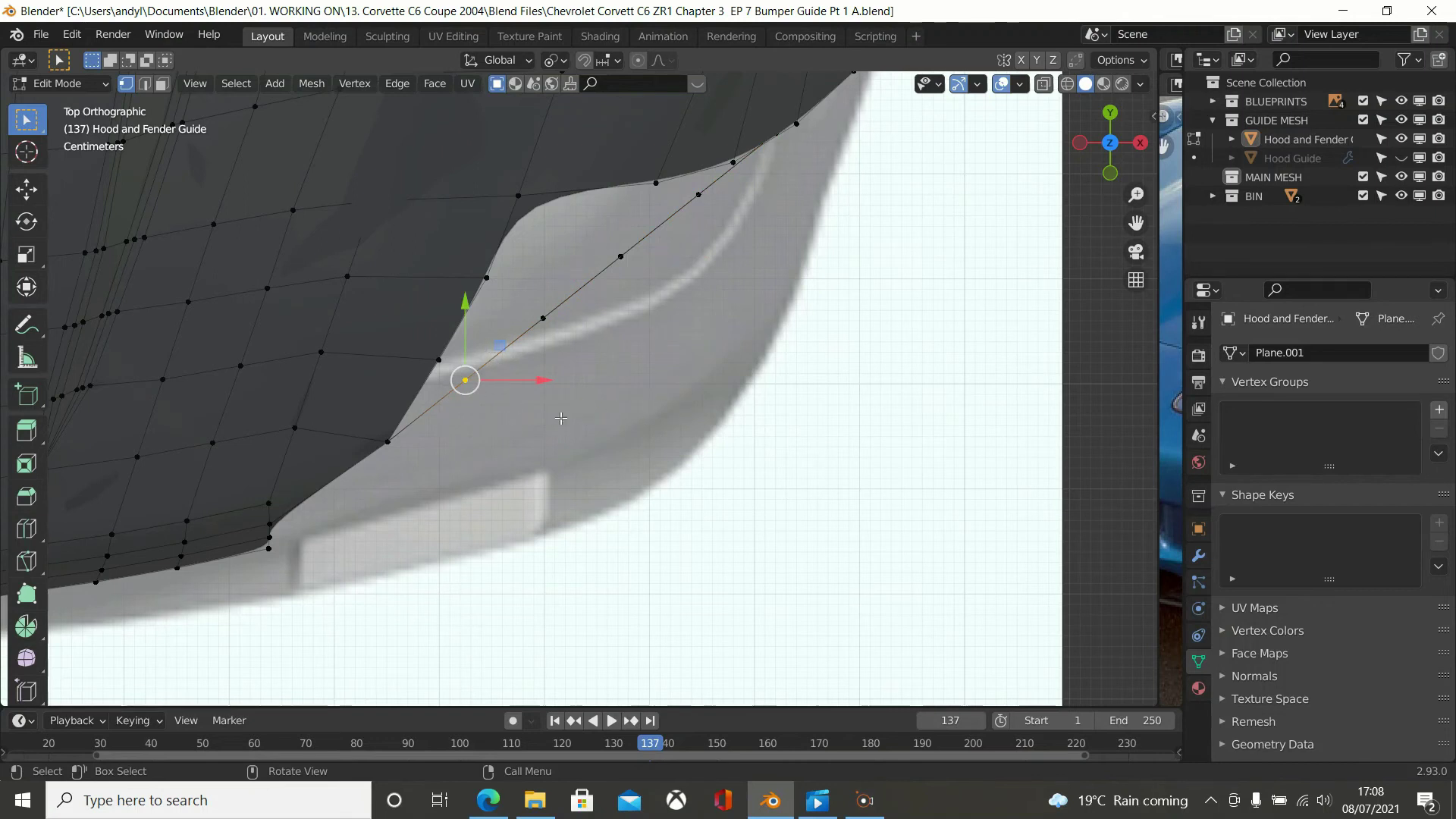
key("g")
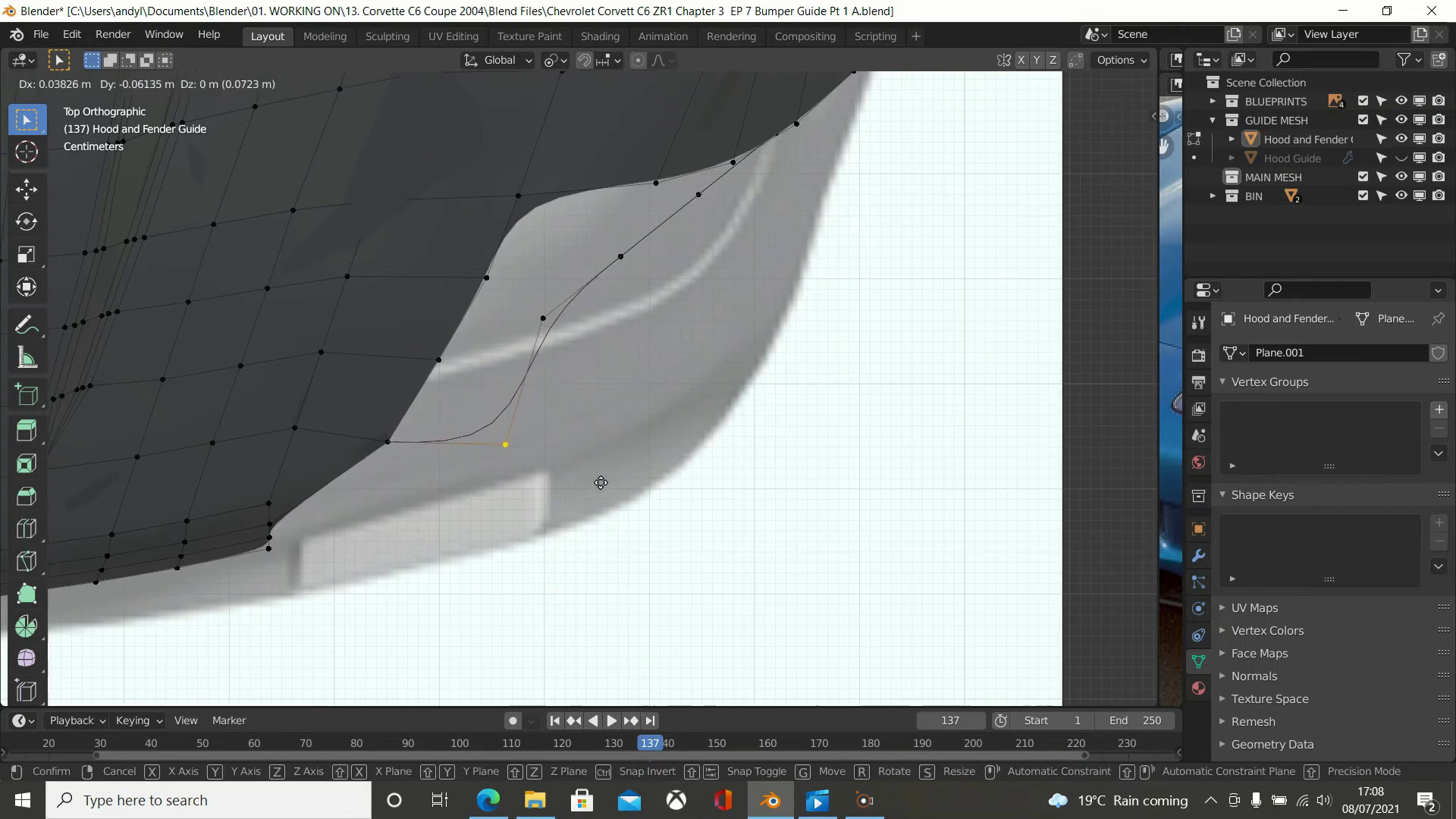
left_click(600, 482)
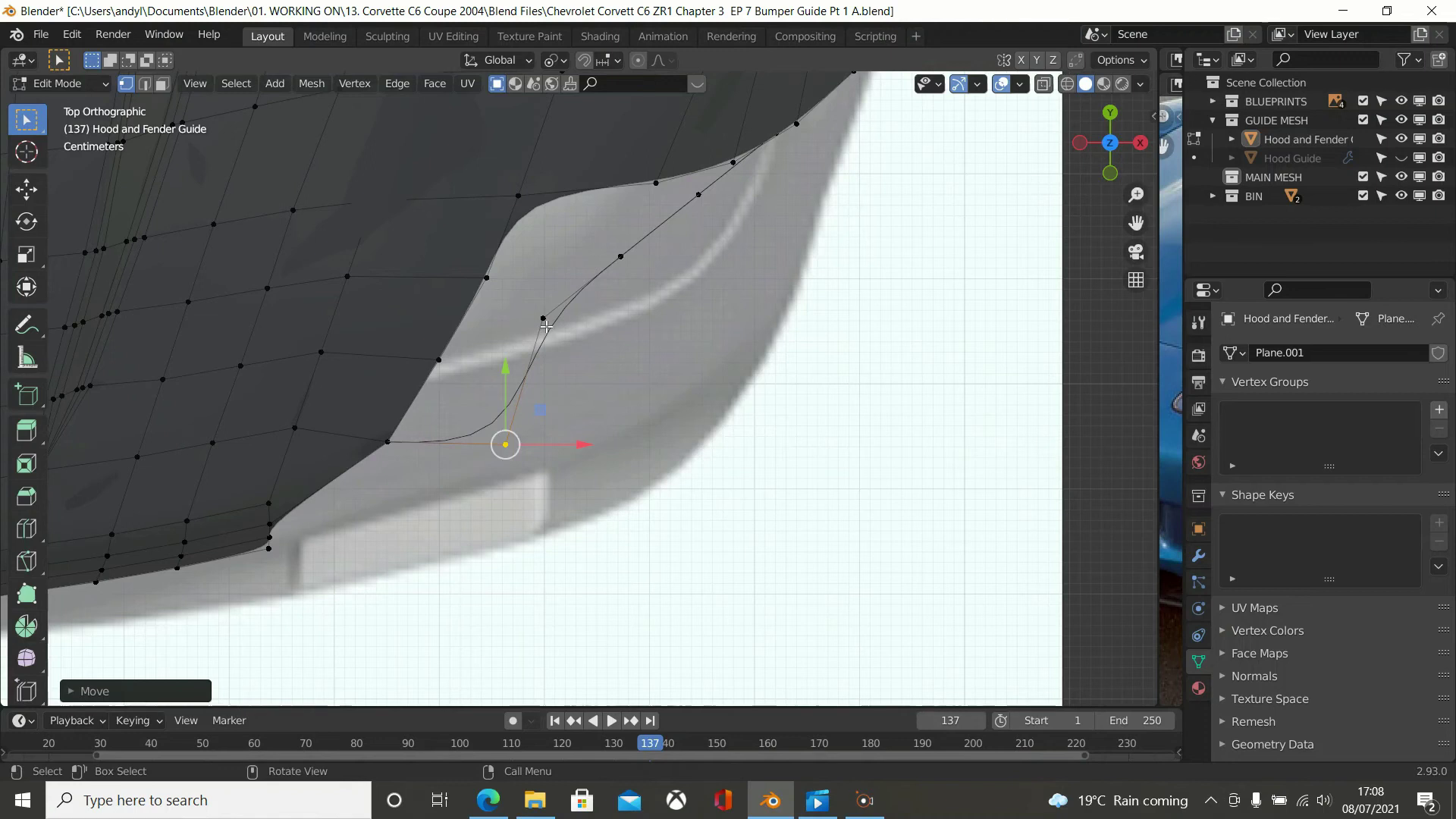
scroll(546, 326, "down", 3)
middle_click_drag(546, 326, 471, 269)
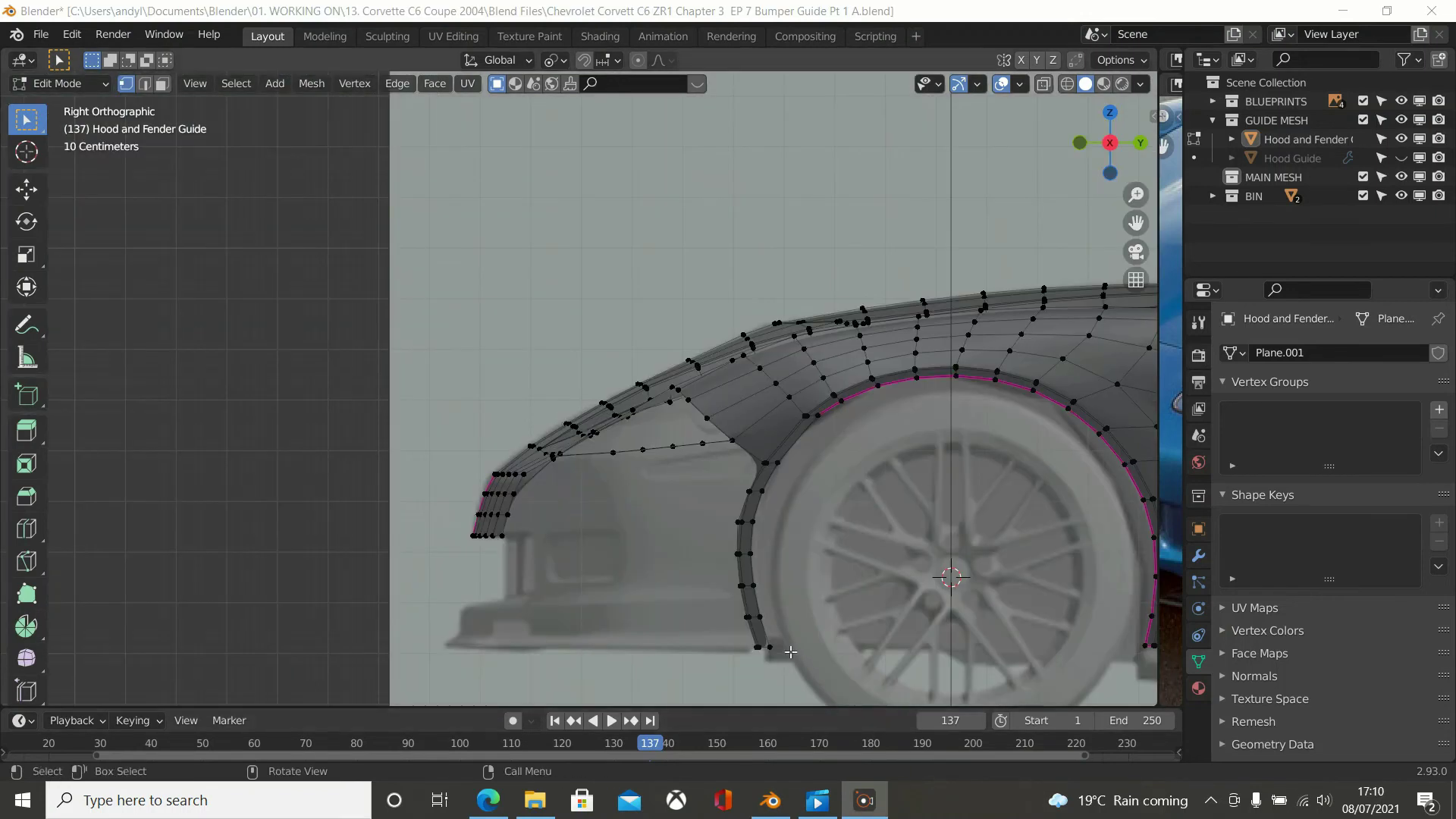
Undo the vertex move and the cuts along with the connecting edge, and clear the selection.
middle_click_drag(785, 633, 841, 628)
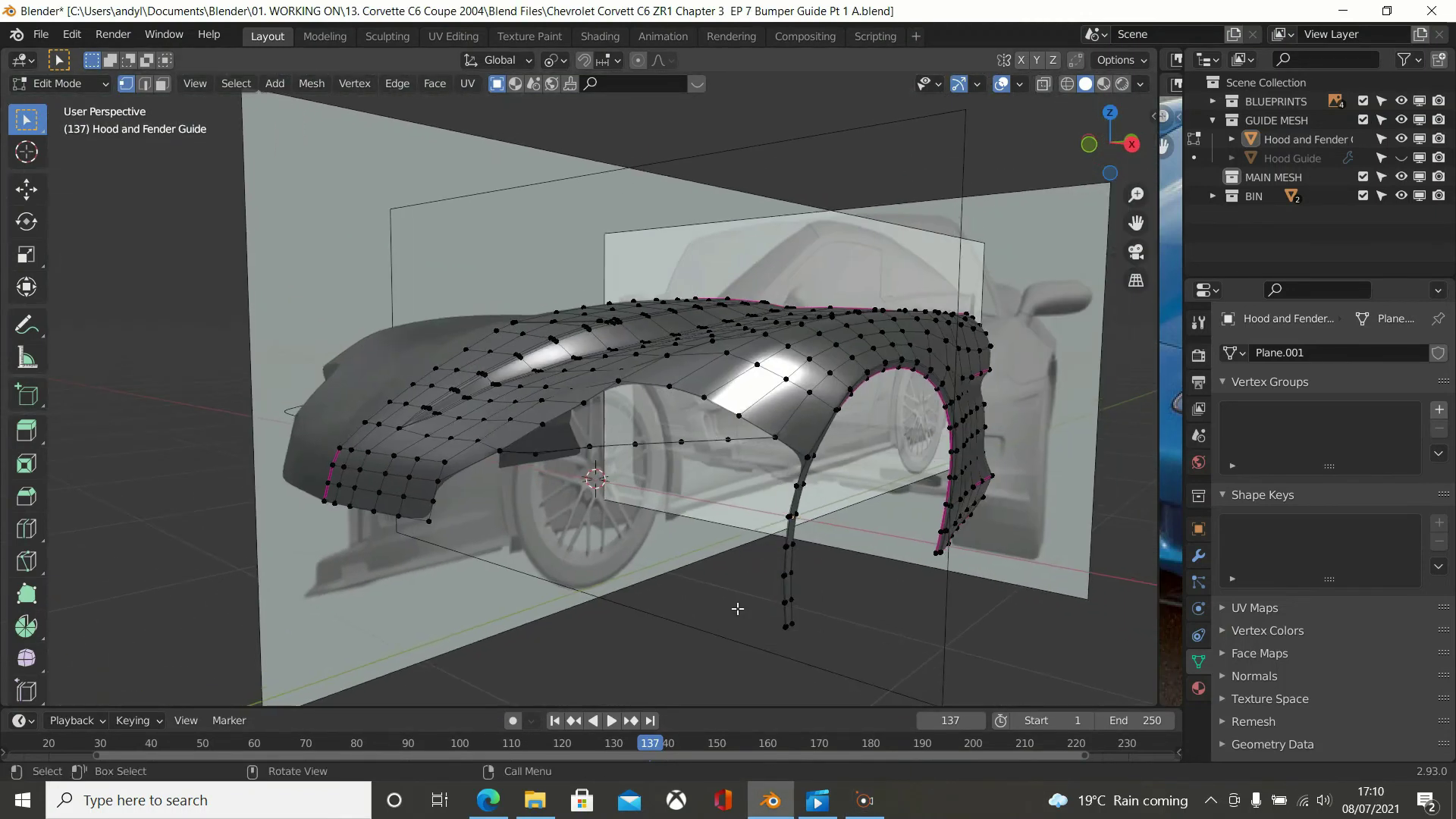
key("ctrl+z")
key("ctrl+z")
key("ctrl+z")
key("ctrl+z")
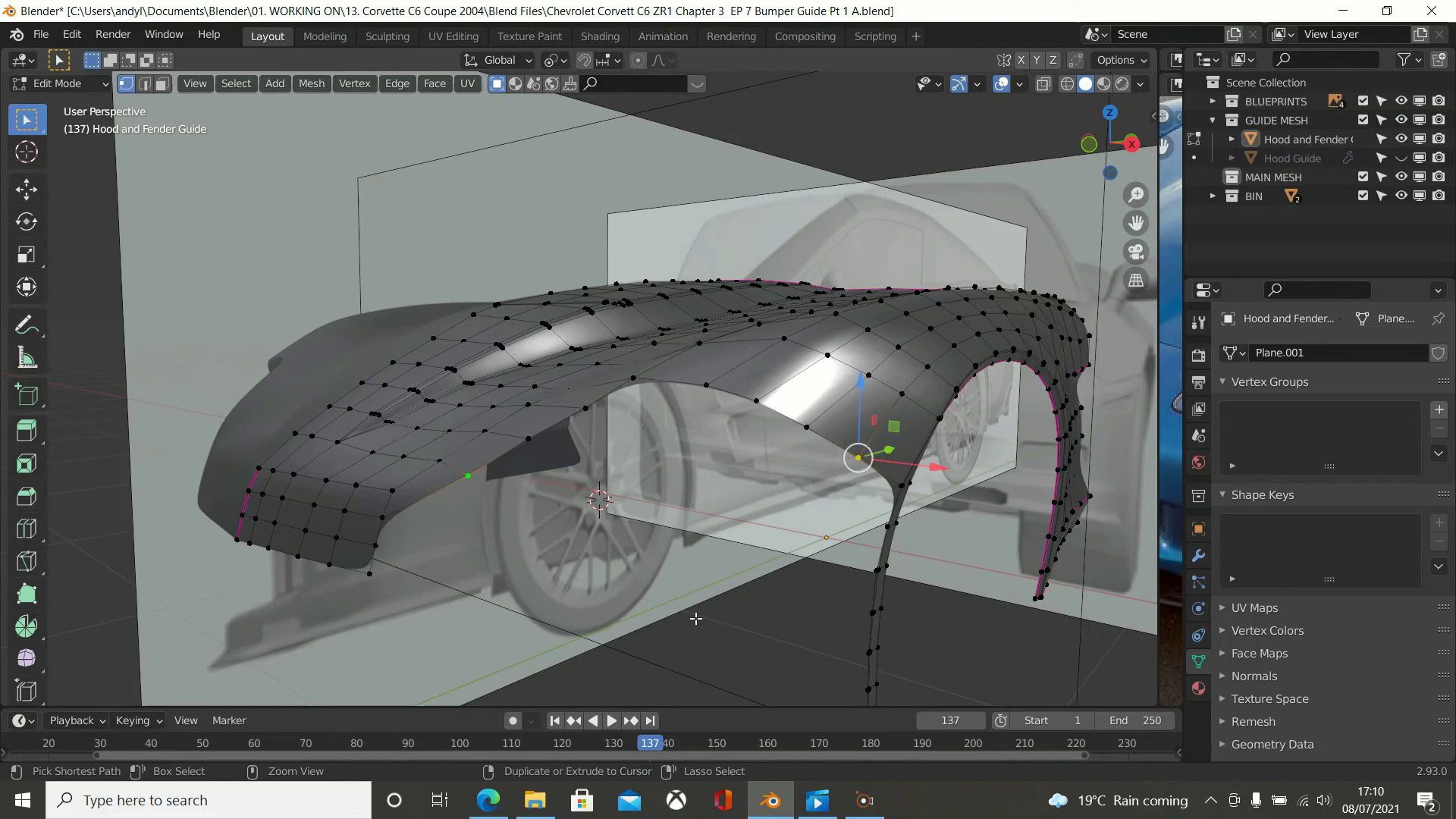
left_click(696, 619)
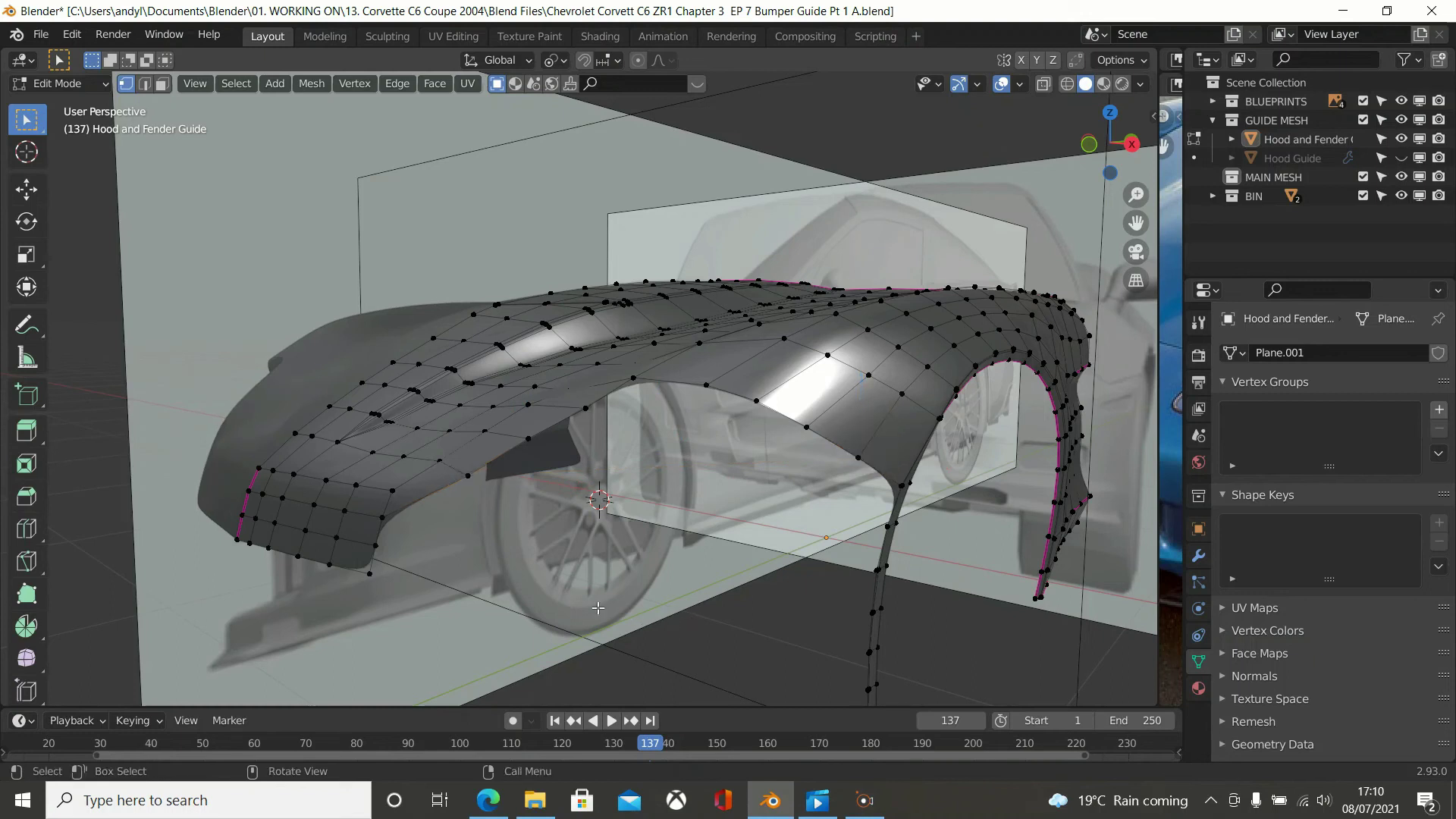
In the right side view, join the nose strip's lower outer corner to the wheel arch strip's front-edge vertex at nearly the same height.
key("KP_3")
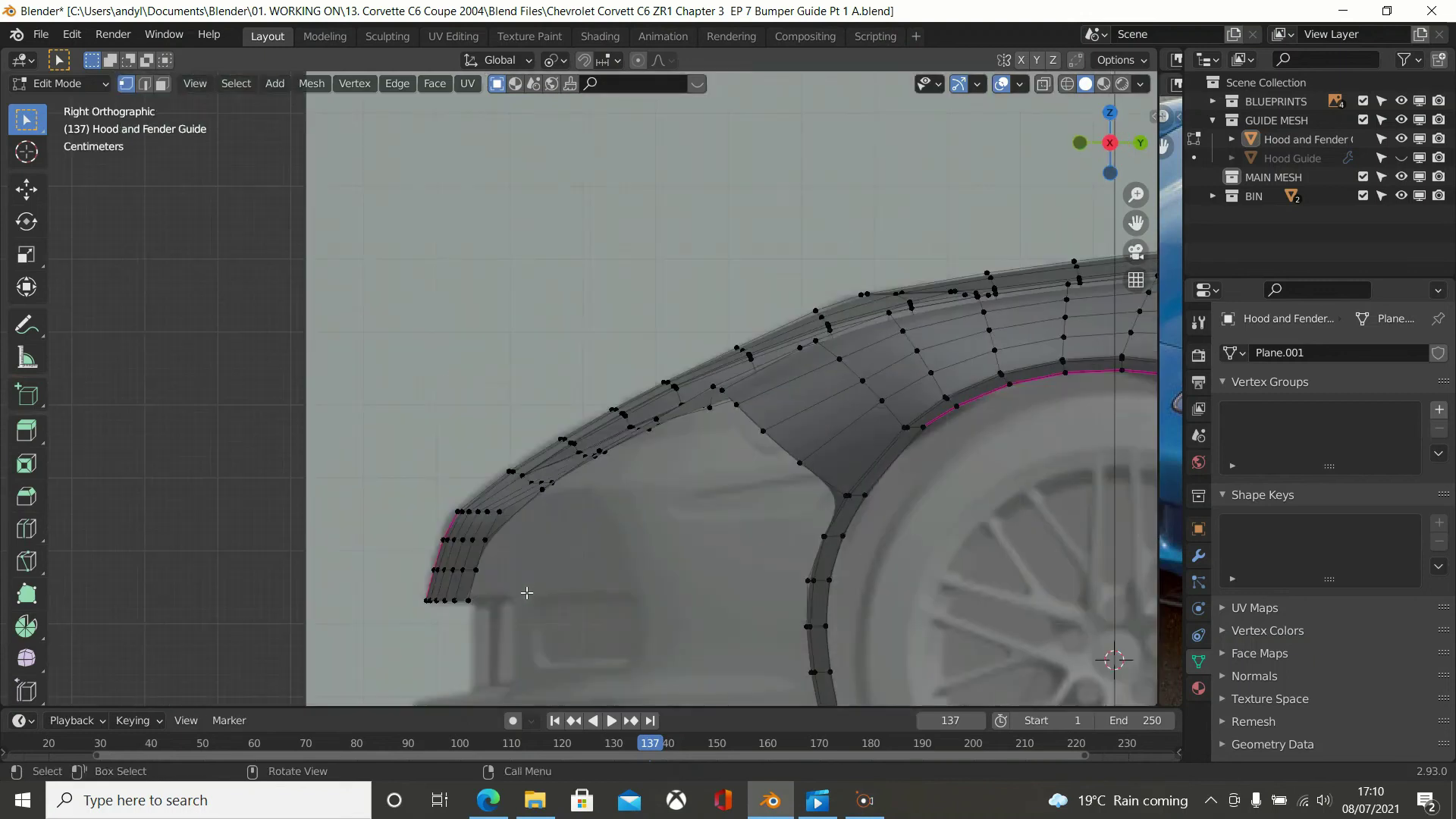
left_click(468, 601)
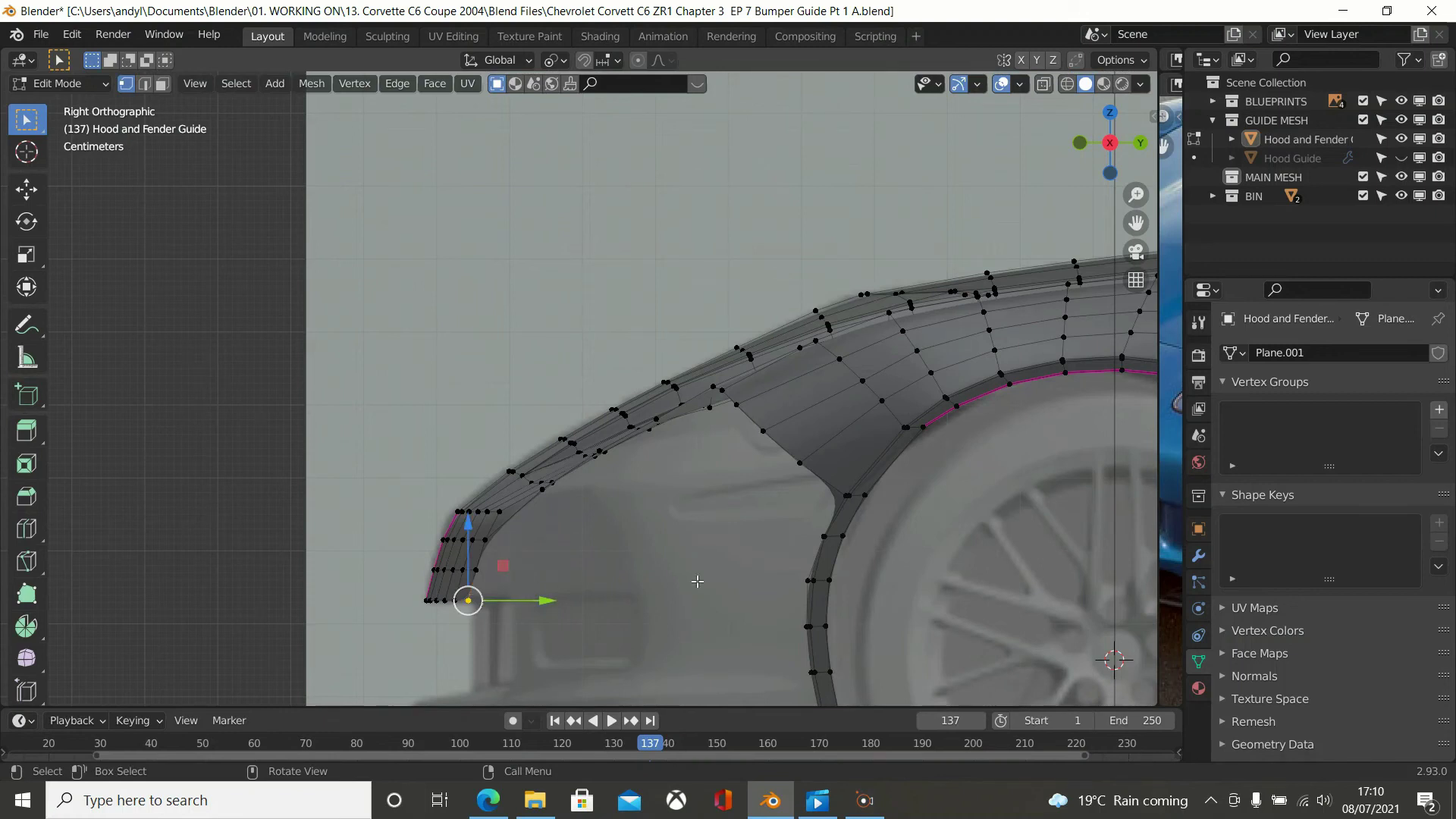
left_click(808, 580)
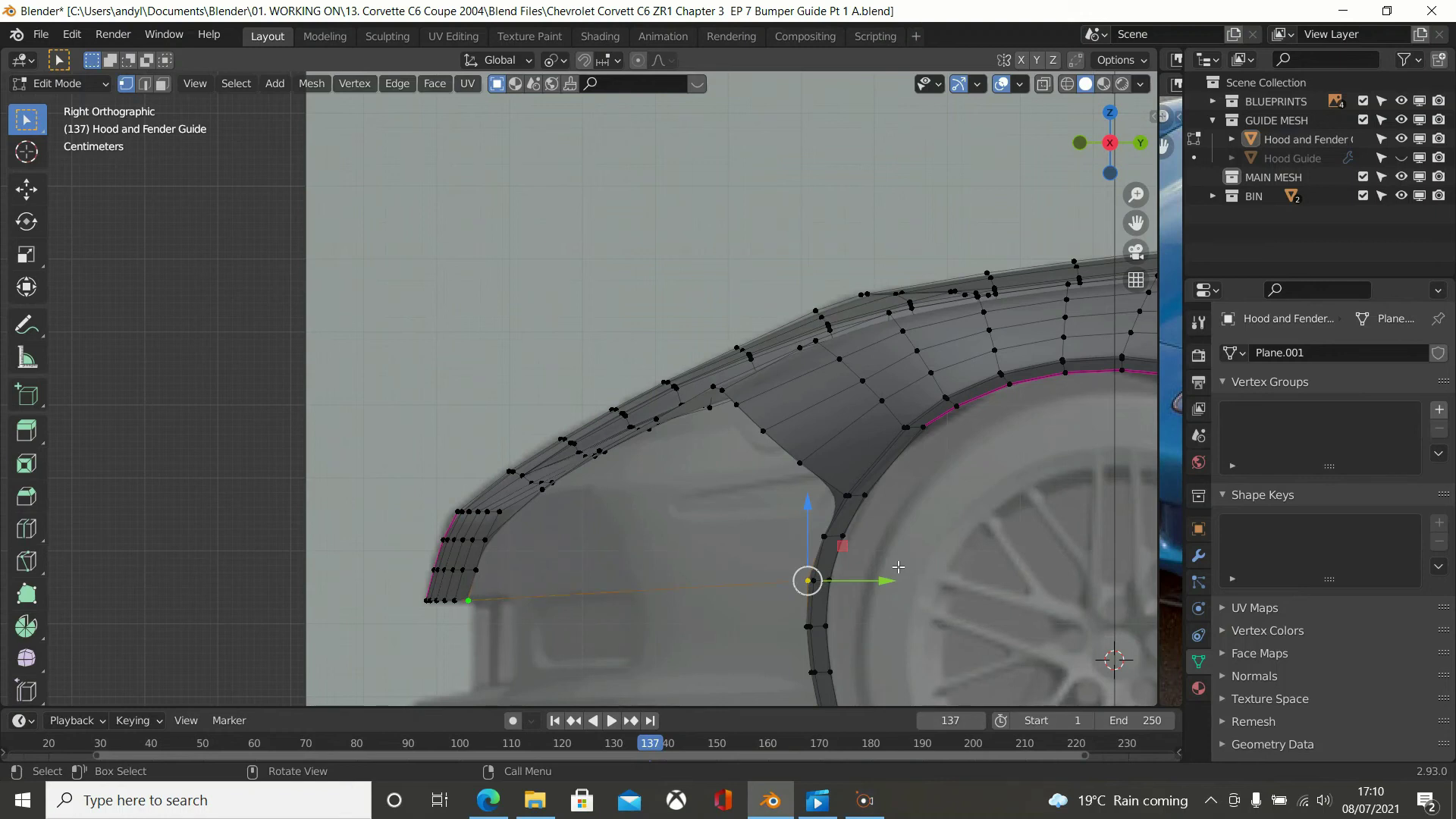
Divide the new edge between the nose strip and the wheel arch strip with seven evenly spaced cuts.
middle_click_drag(898, 567, 939, 614)
key("KP_7")
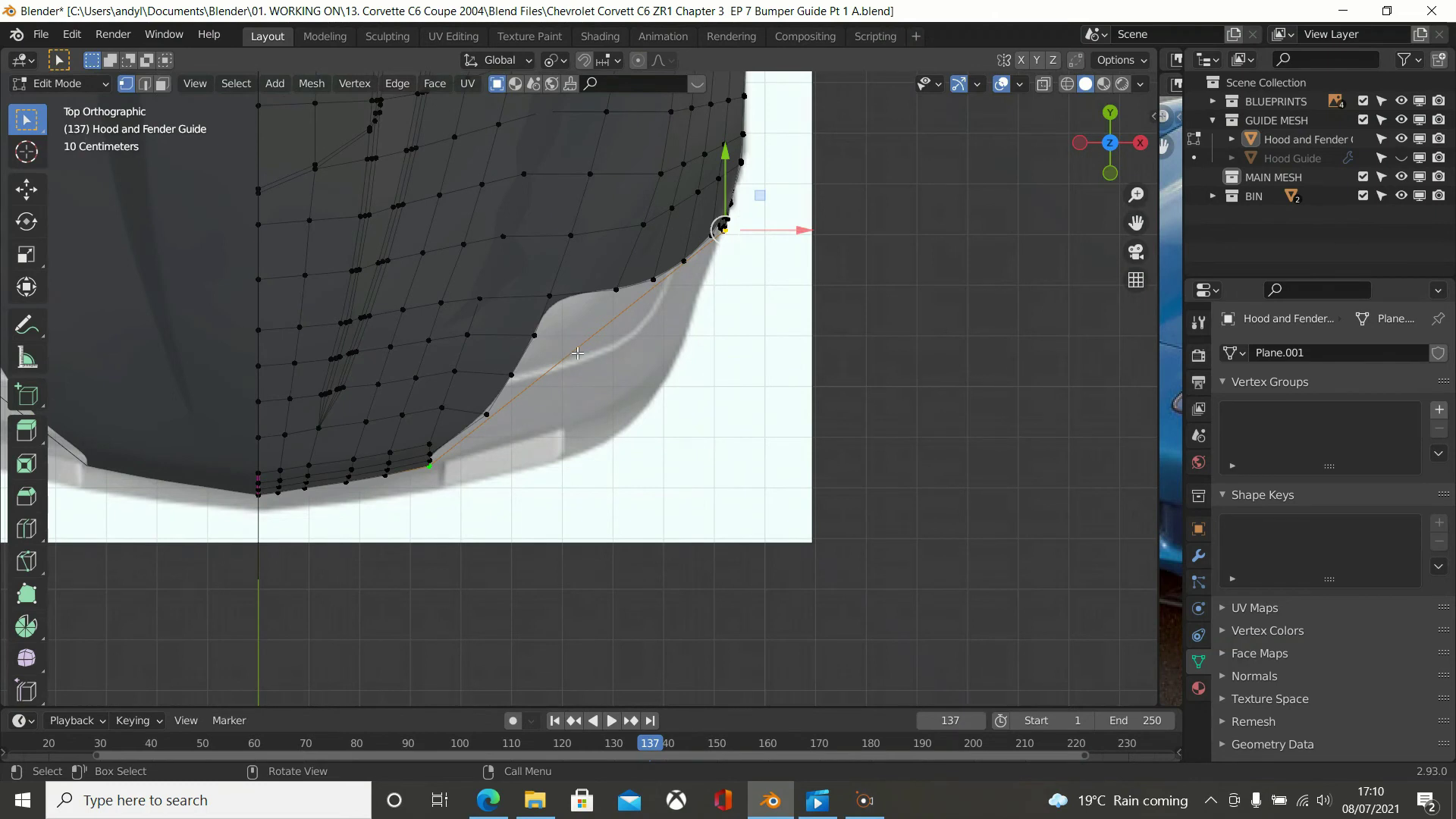
middle_click_drag(594, 345, 521, 259)
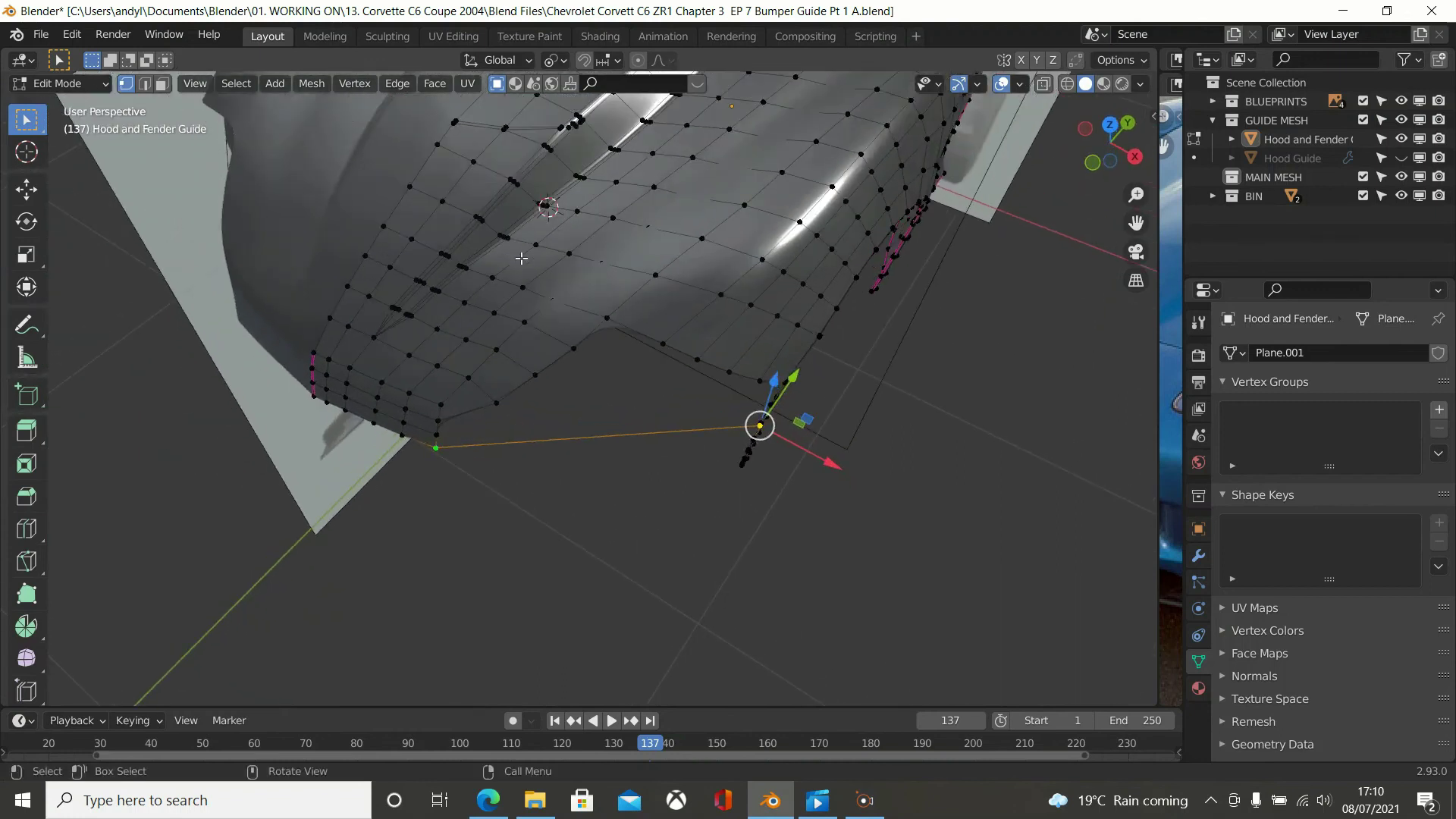
middle_click_drag(715, 372, 703, 289)
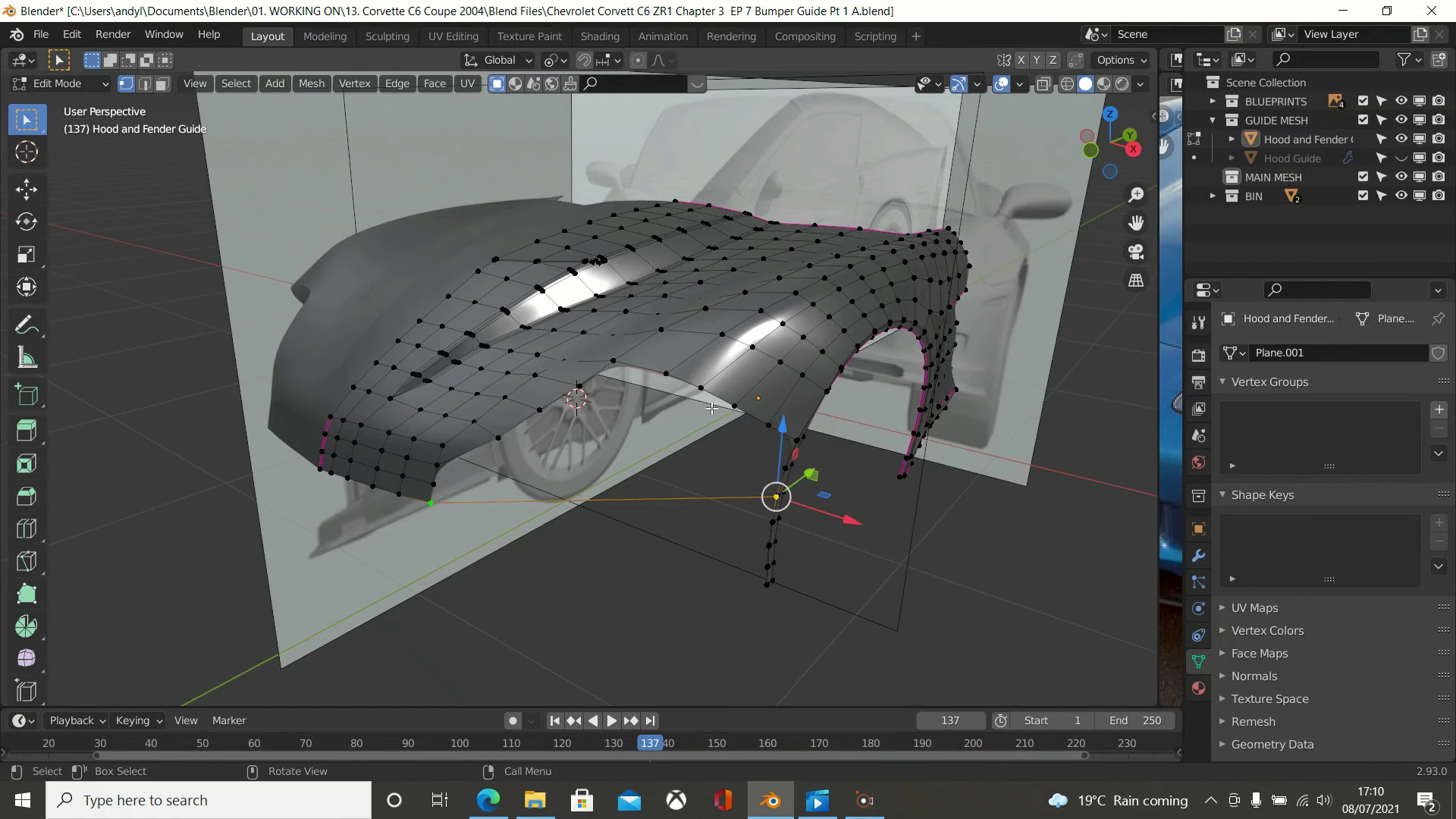
key("ctrl+r")
scroll(604, 498, "up", 4)
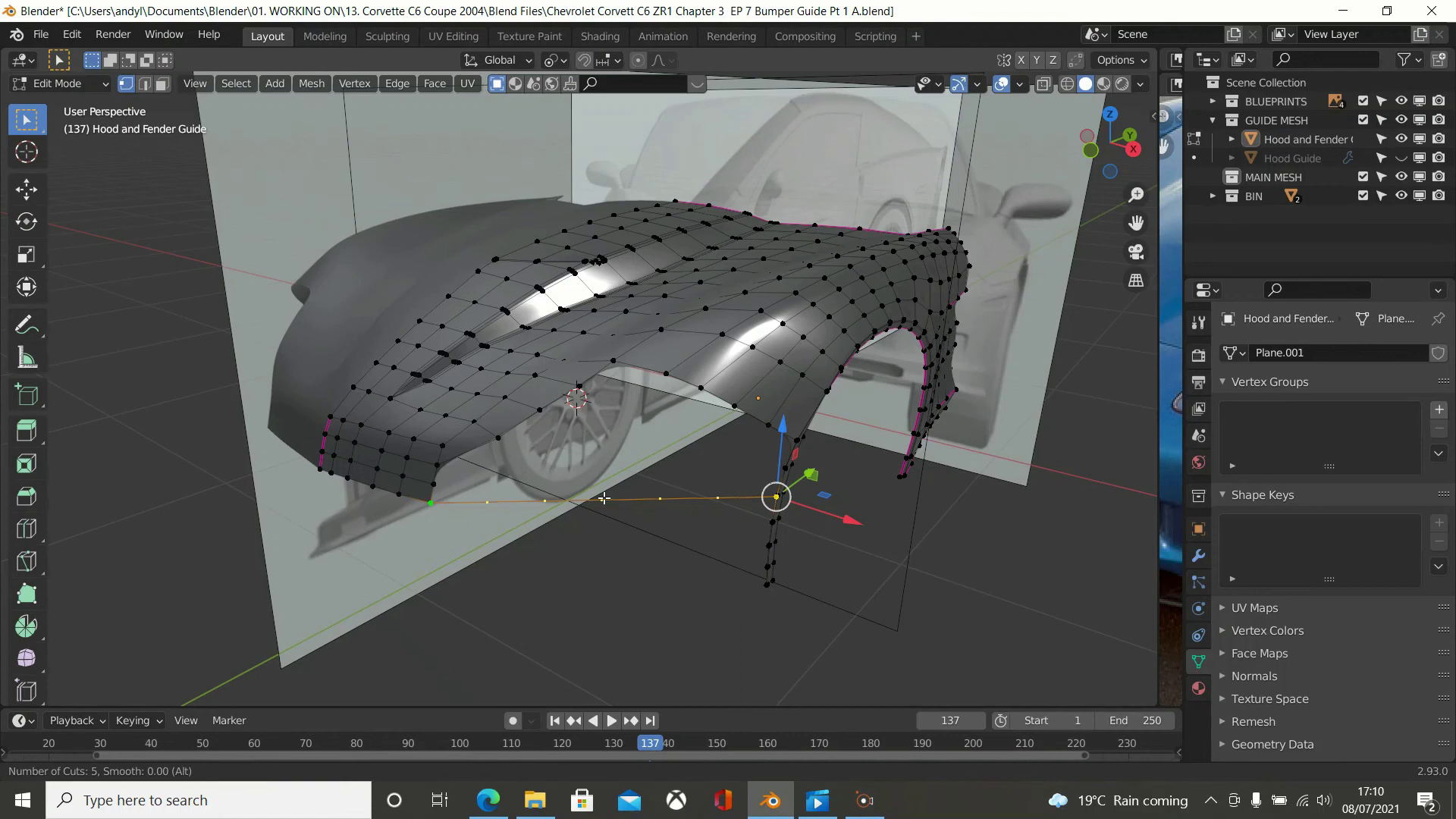
left_click(604, 497)
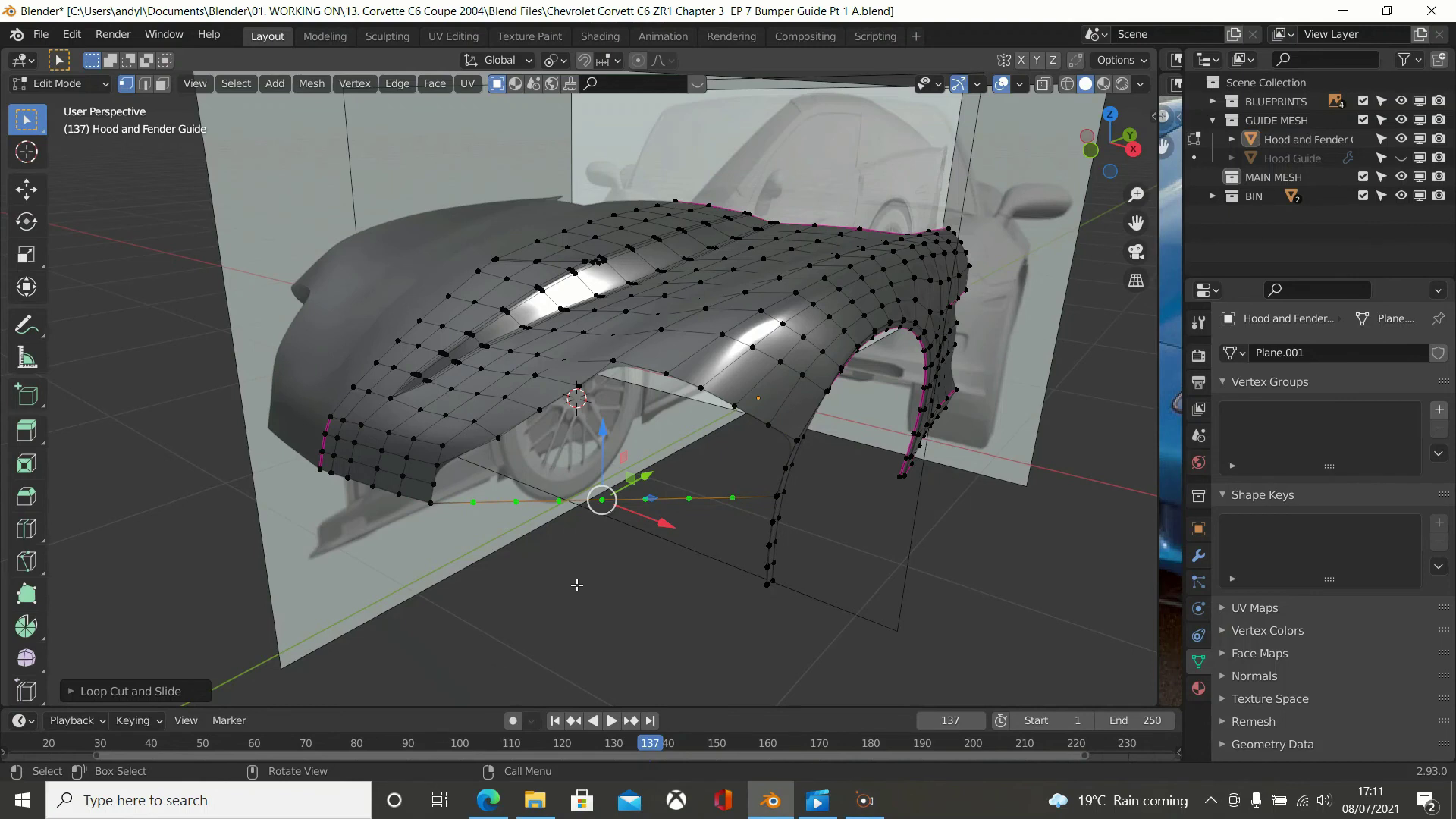
In the top view, move the two dividing vertices nearest the nose about 0.03 m and 0.07 m forward and outward to continue the nose curve.
key("KP_7")
scroll(576, 584, "up", 2)
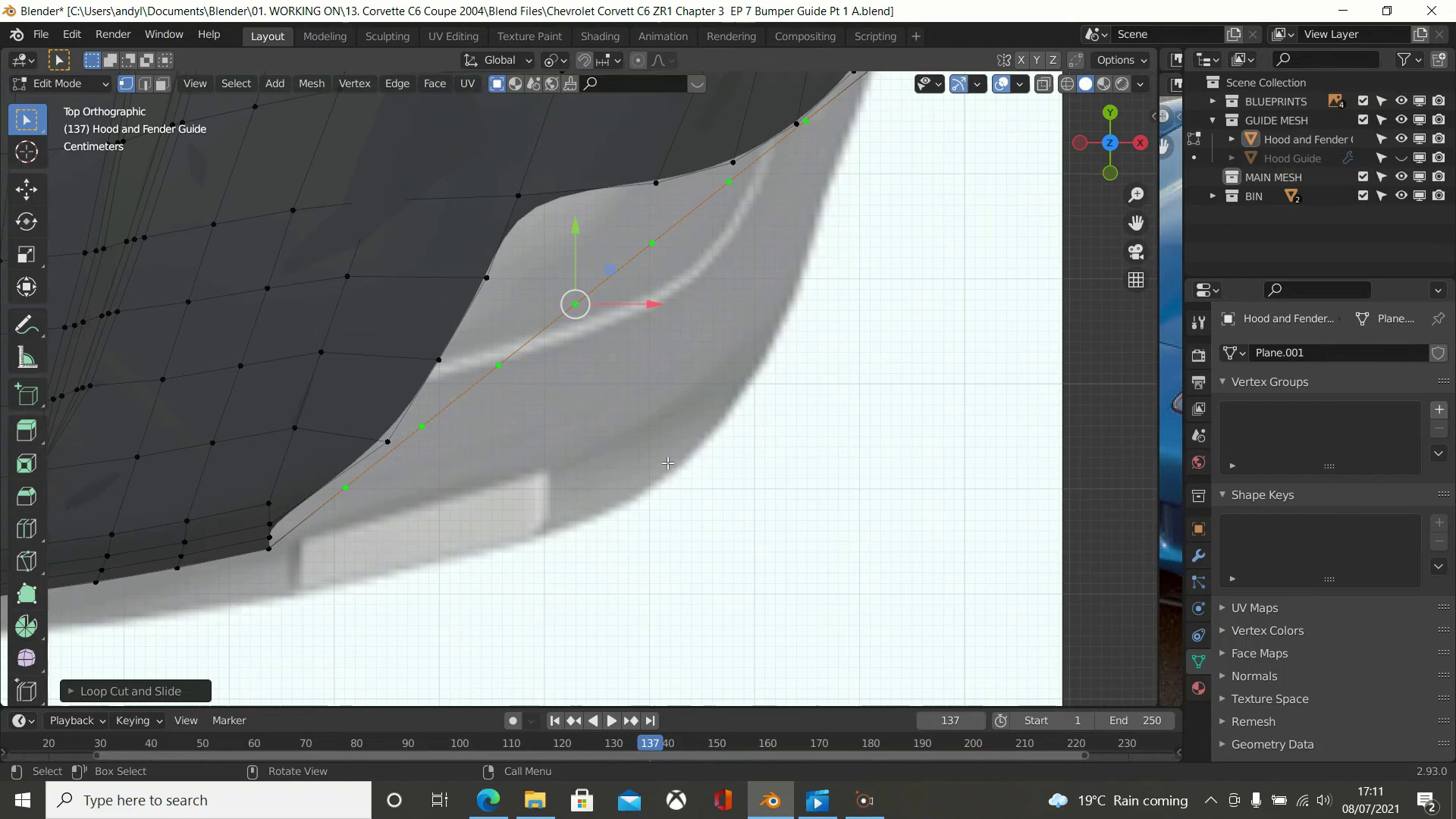
left_click(347, 492)
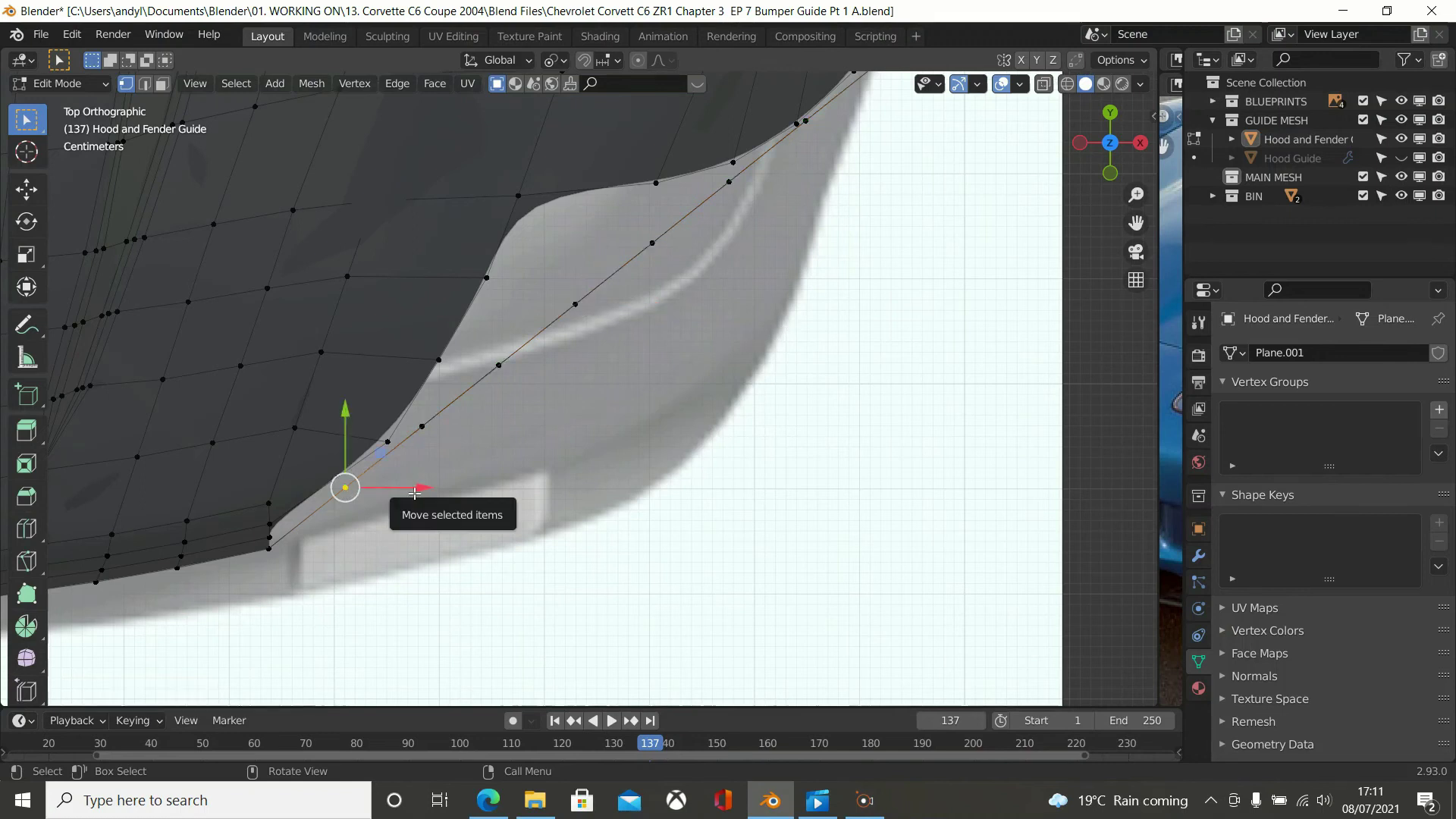
key("g")
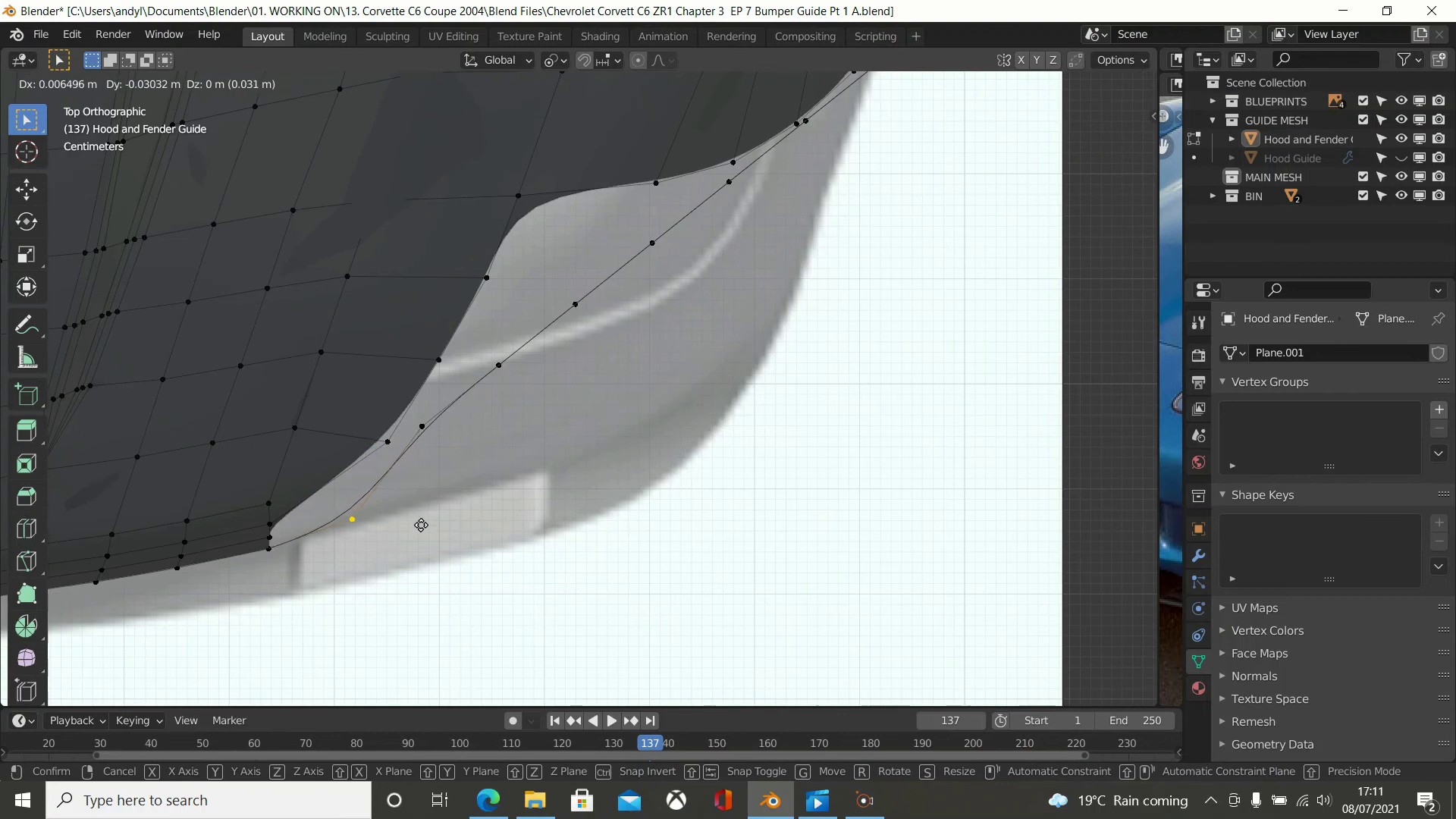
left_click(420, 525)
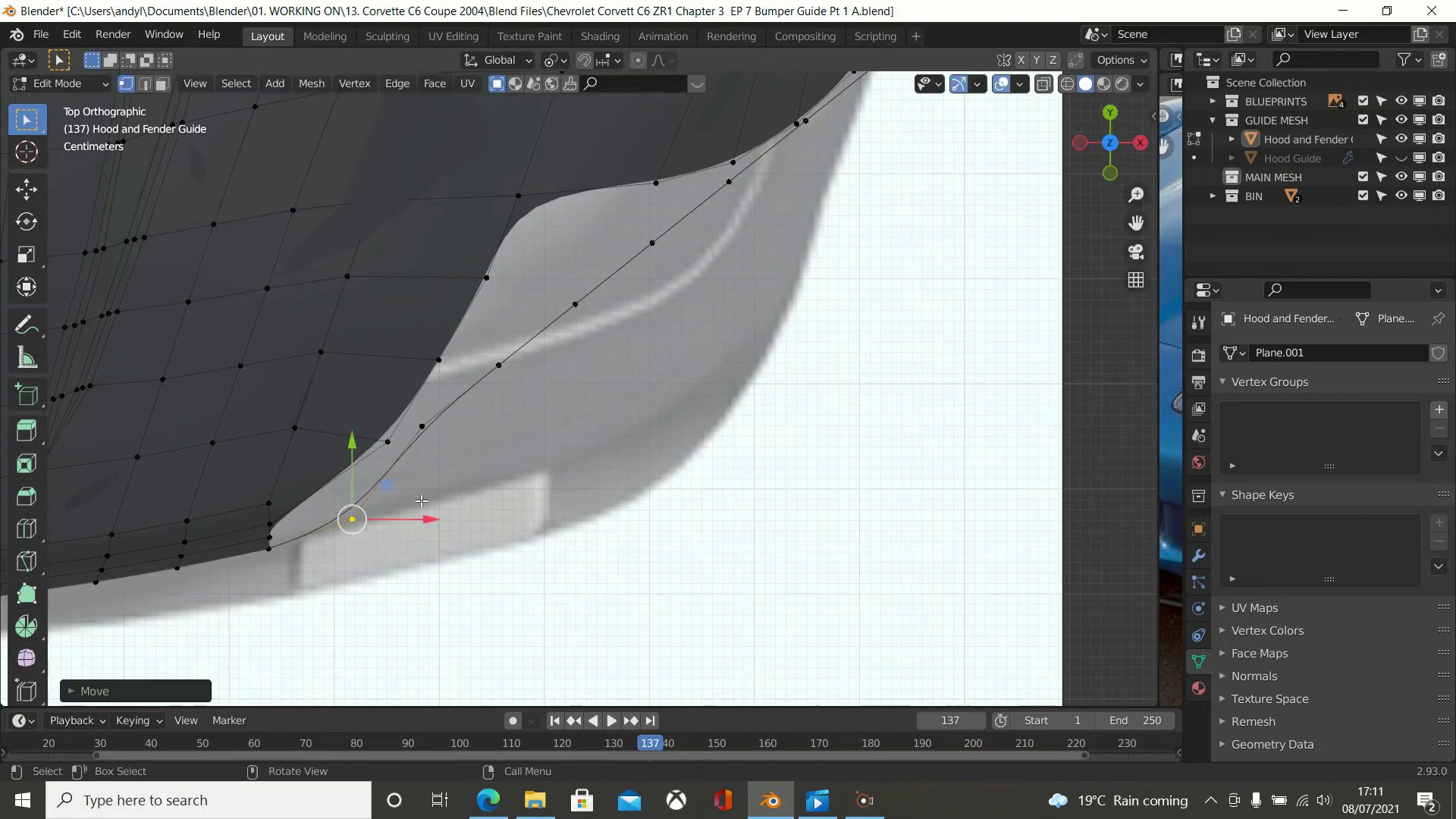
left_click(422, 426)
key("g")
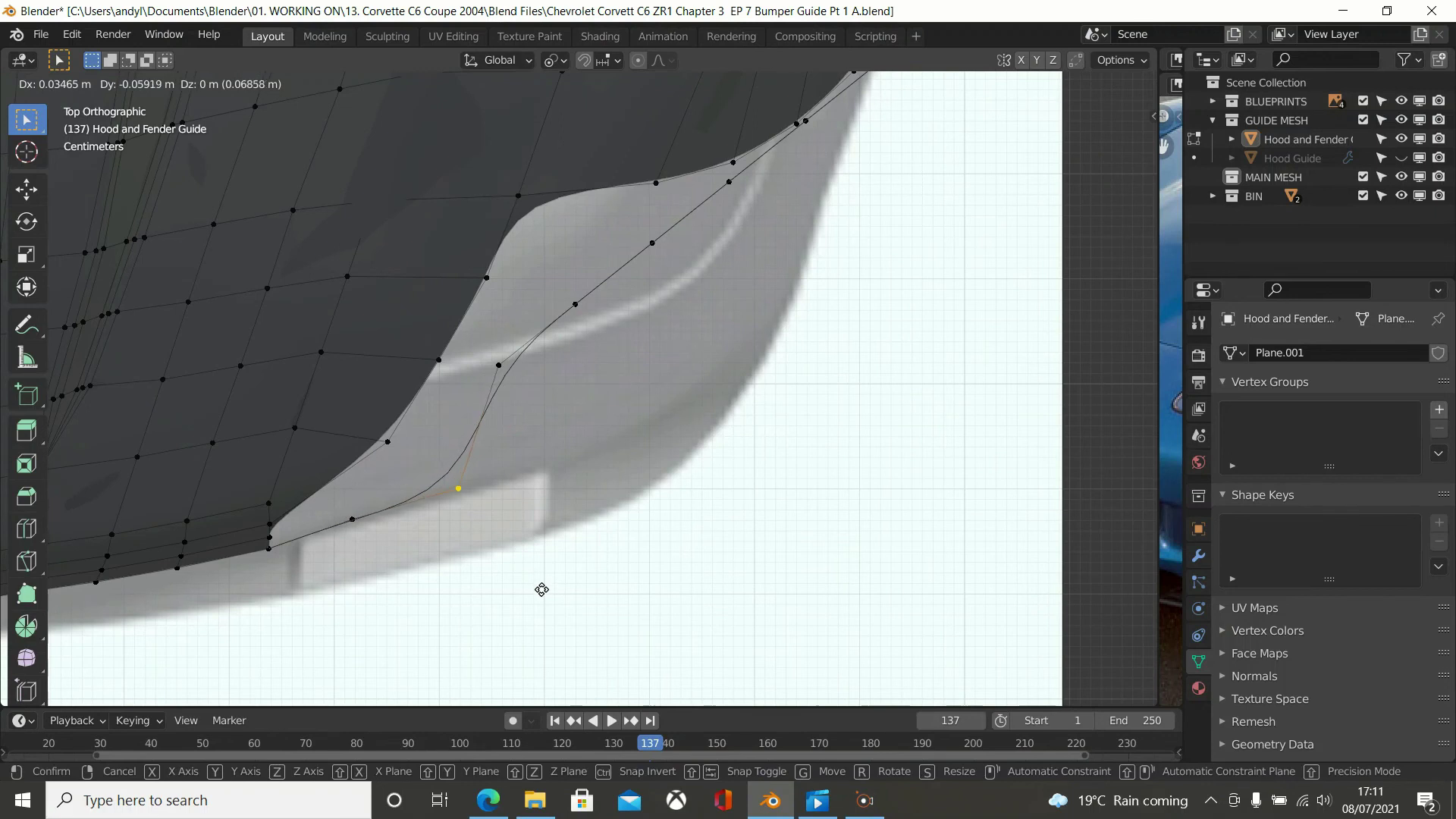
left_click(541, 590)
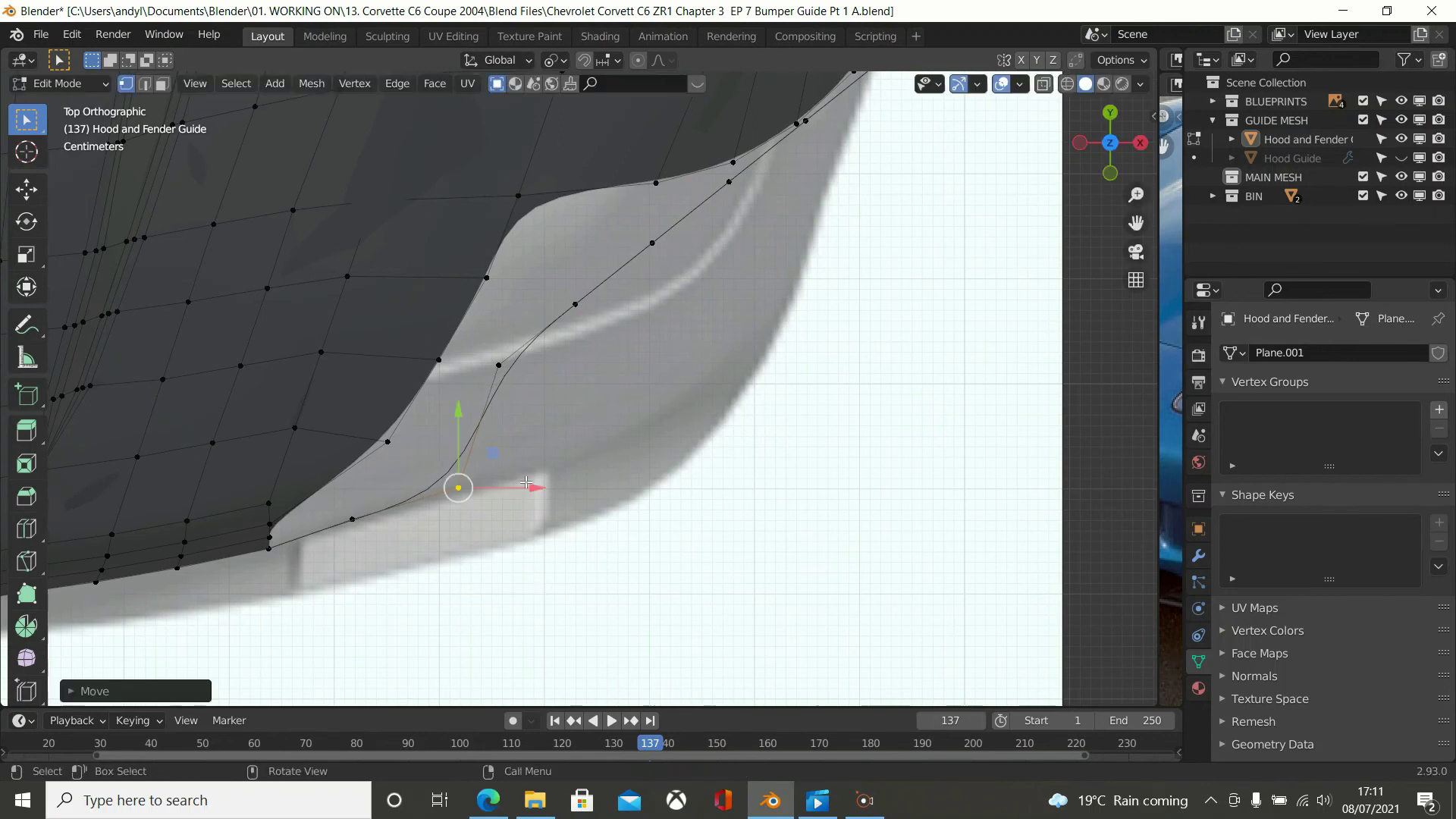
Move the third and fourth dividing vertices from the nose about 0.11 m and 0.12 m forward and outward along the blueprint's bumper curve.
left_click(499, 370)
key("g")
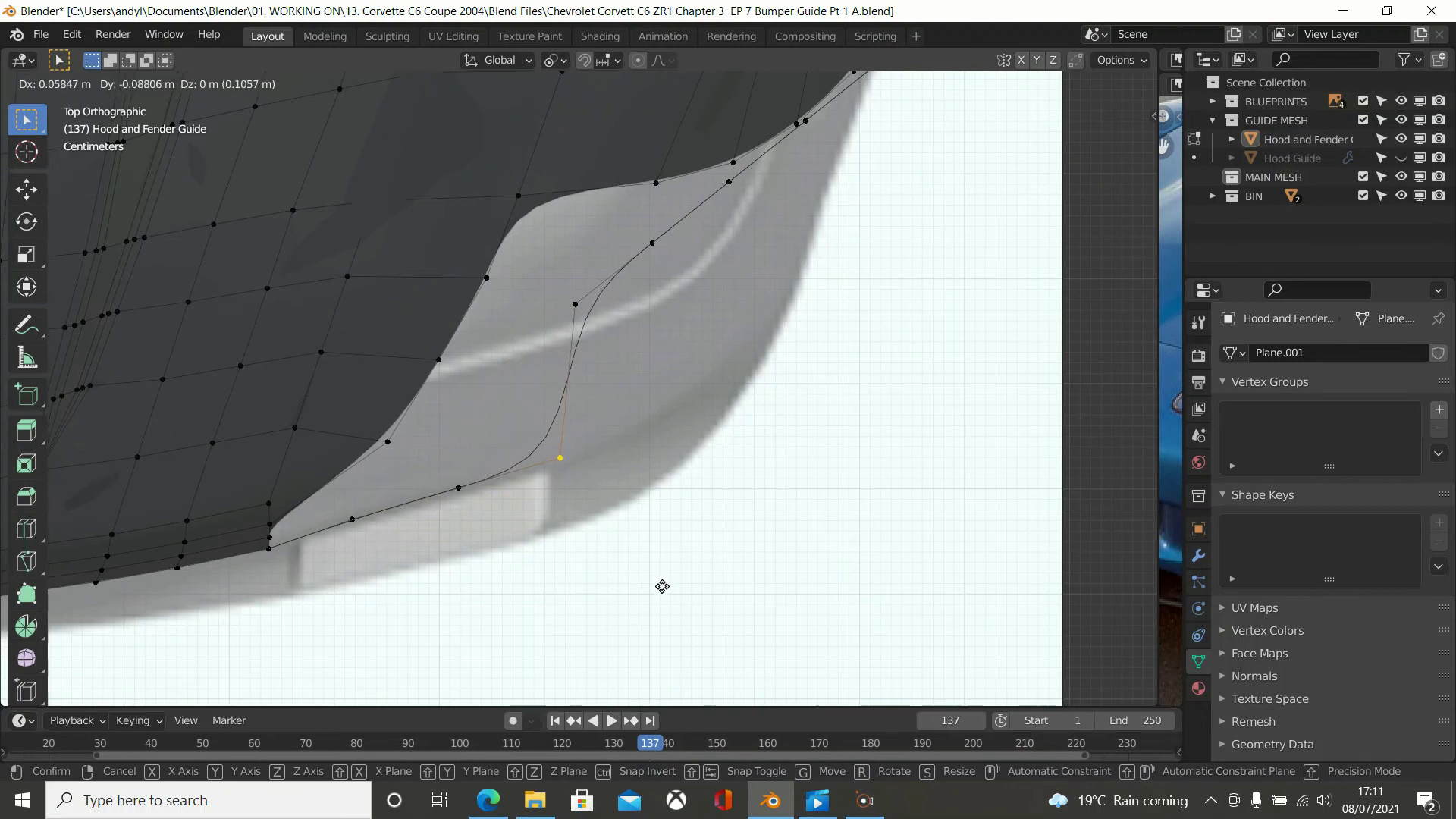
left_click(662, 587)
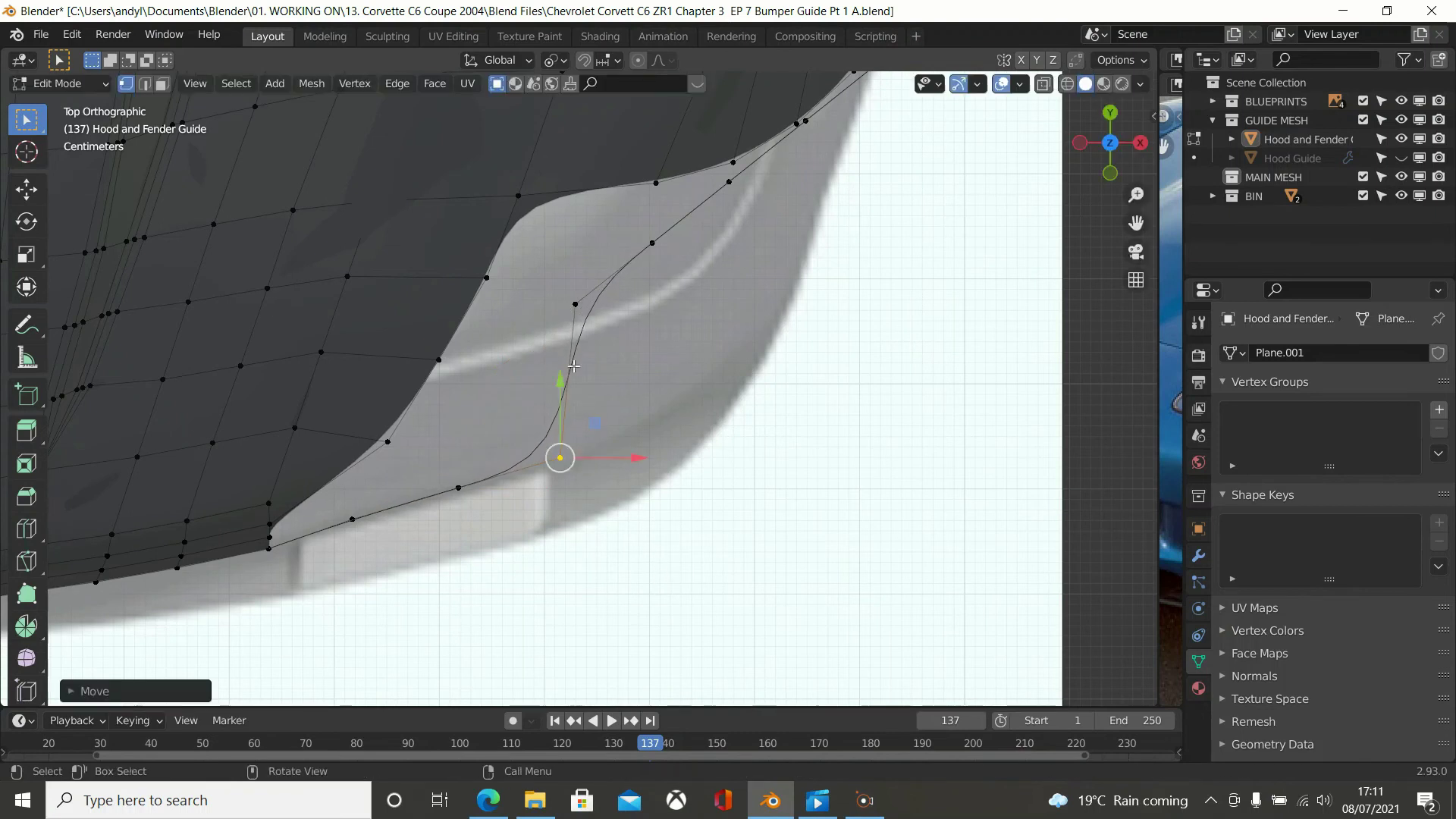
left_click(576, 304)
key("g")
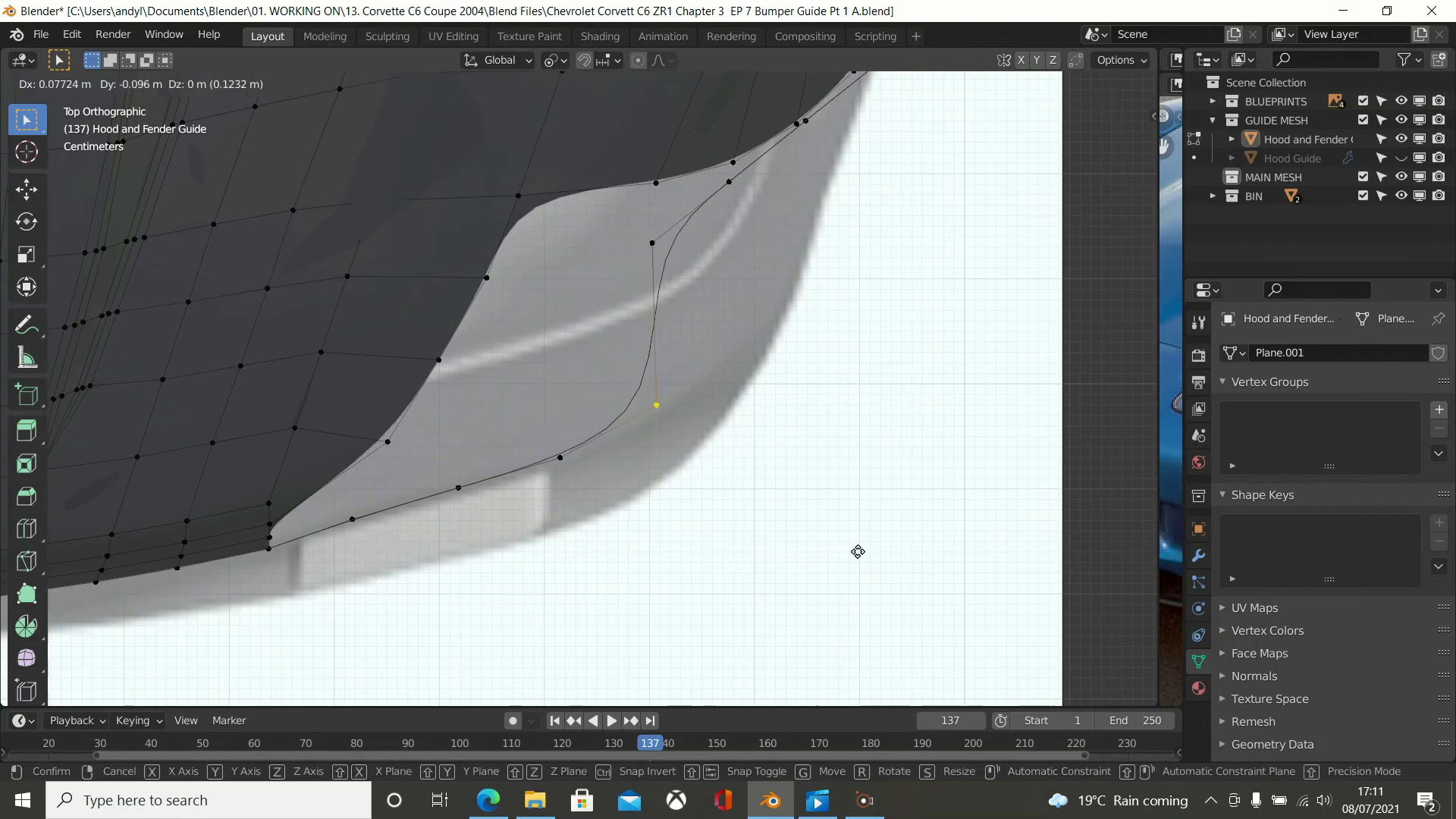
left_click(860, 555)
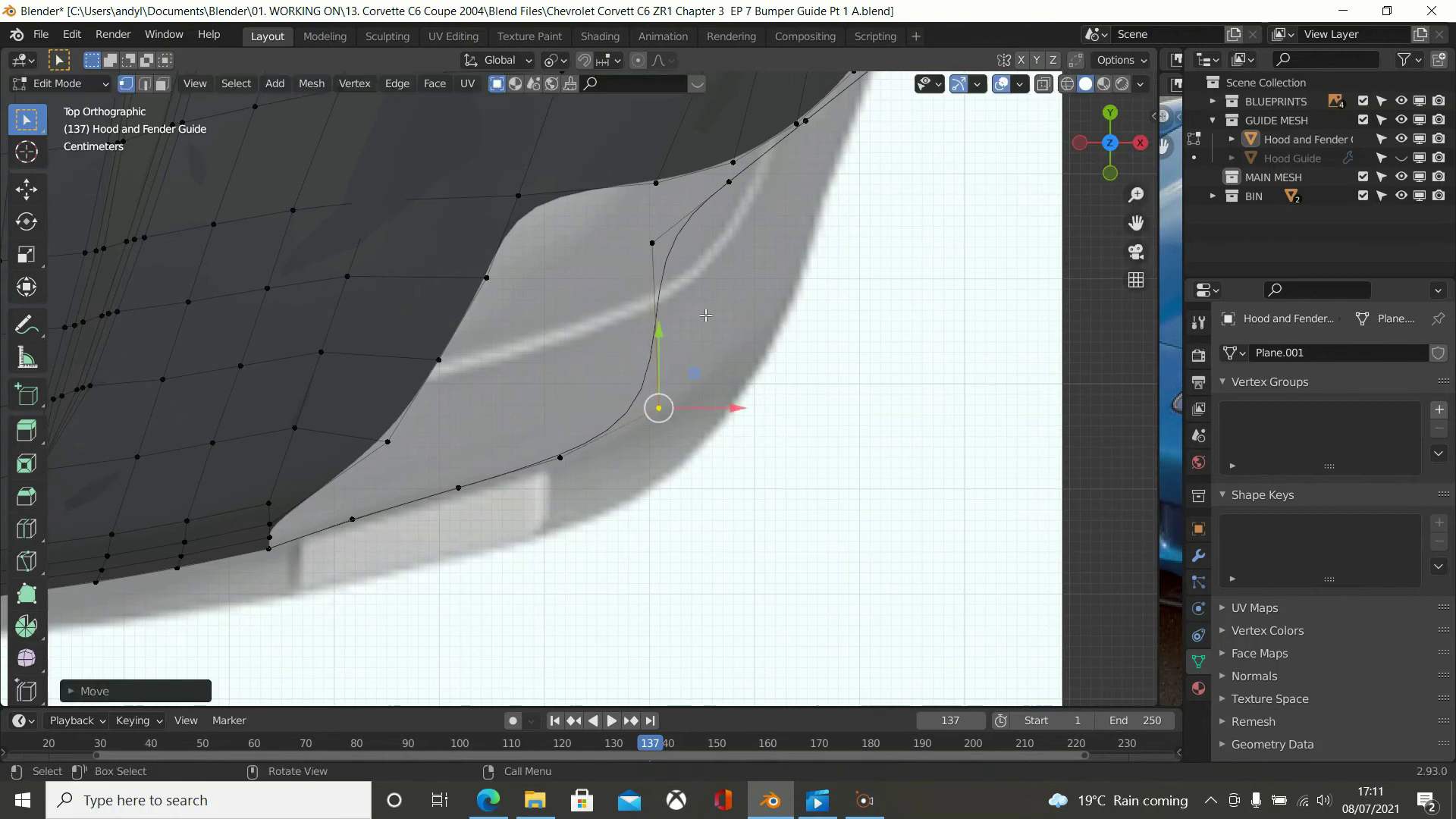
Move the fifth dividing vertex about 0.13 m forward and outward, and the sixth outward to the bumper outline on the blueprint.
left_click(656, 252)
key("g")
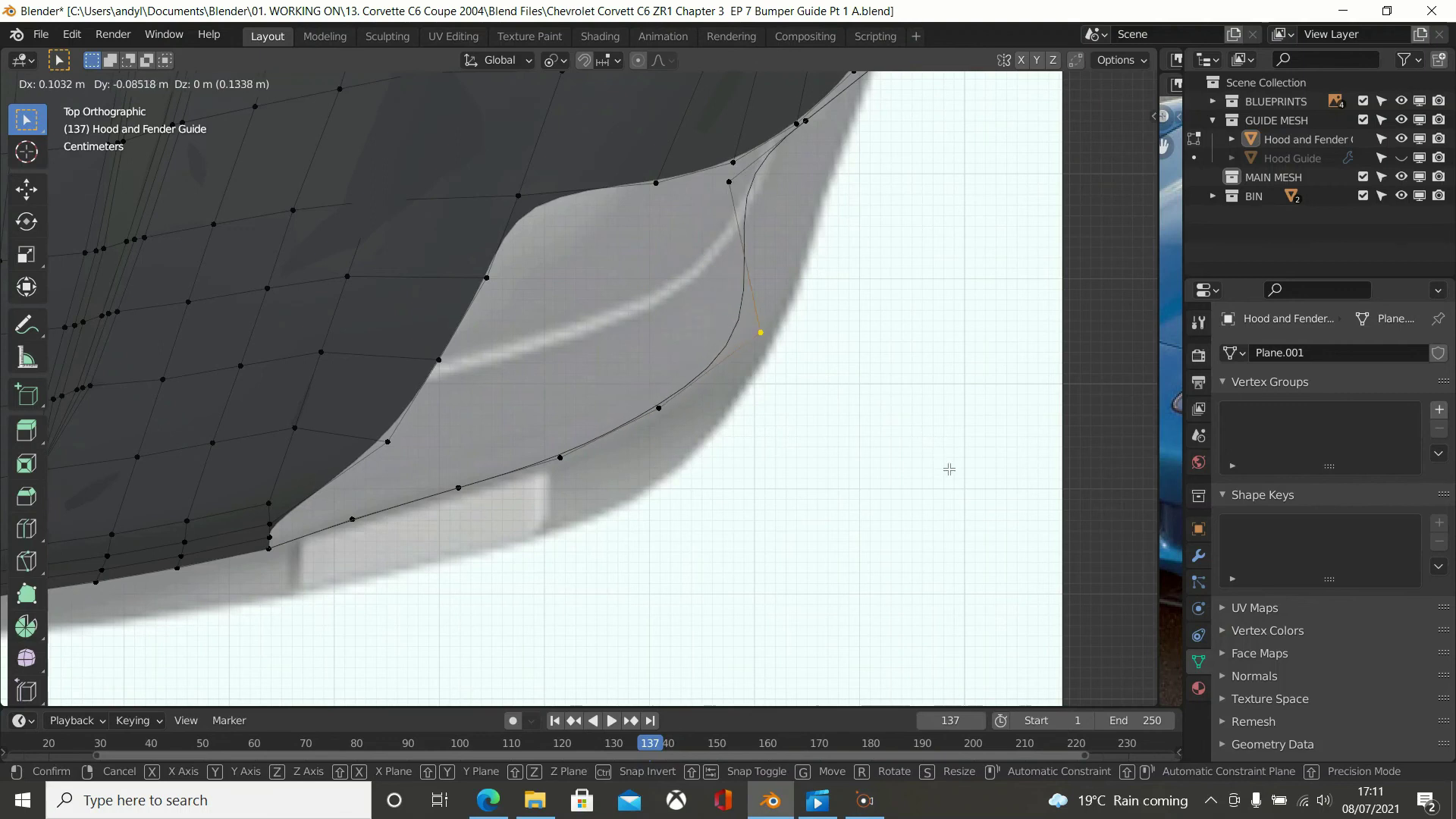
left_click(949, 469)
left_click(734, 199)
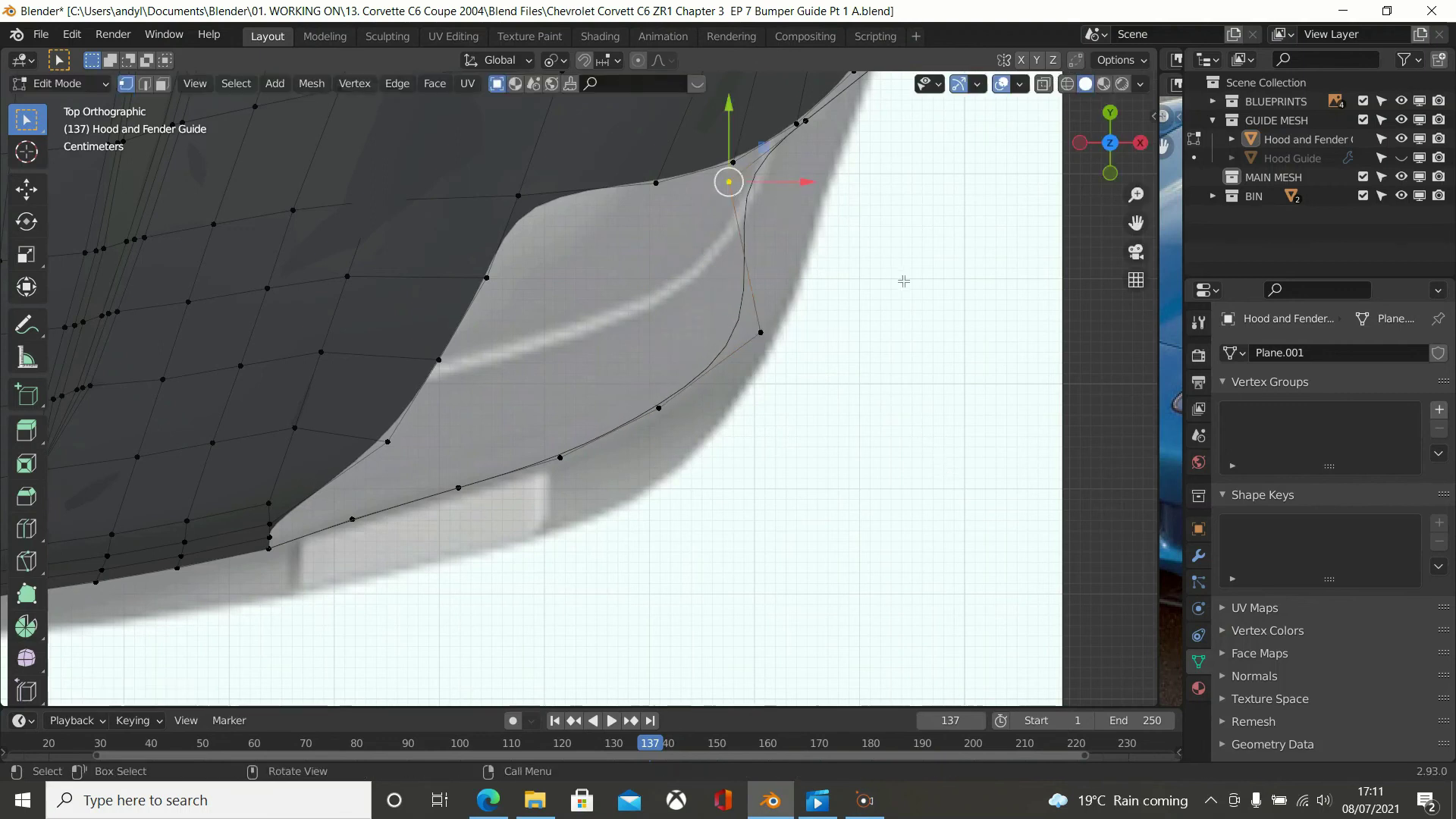
key("g")
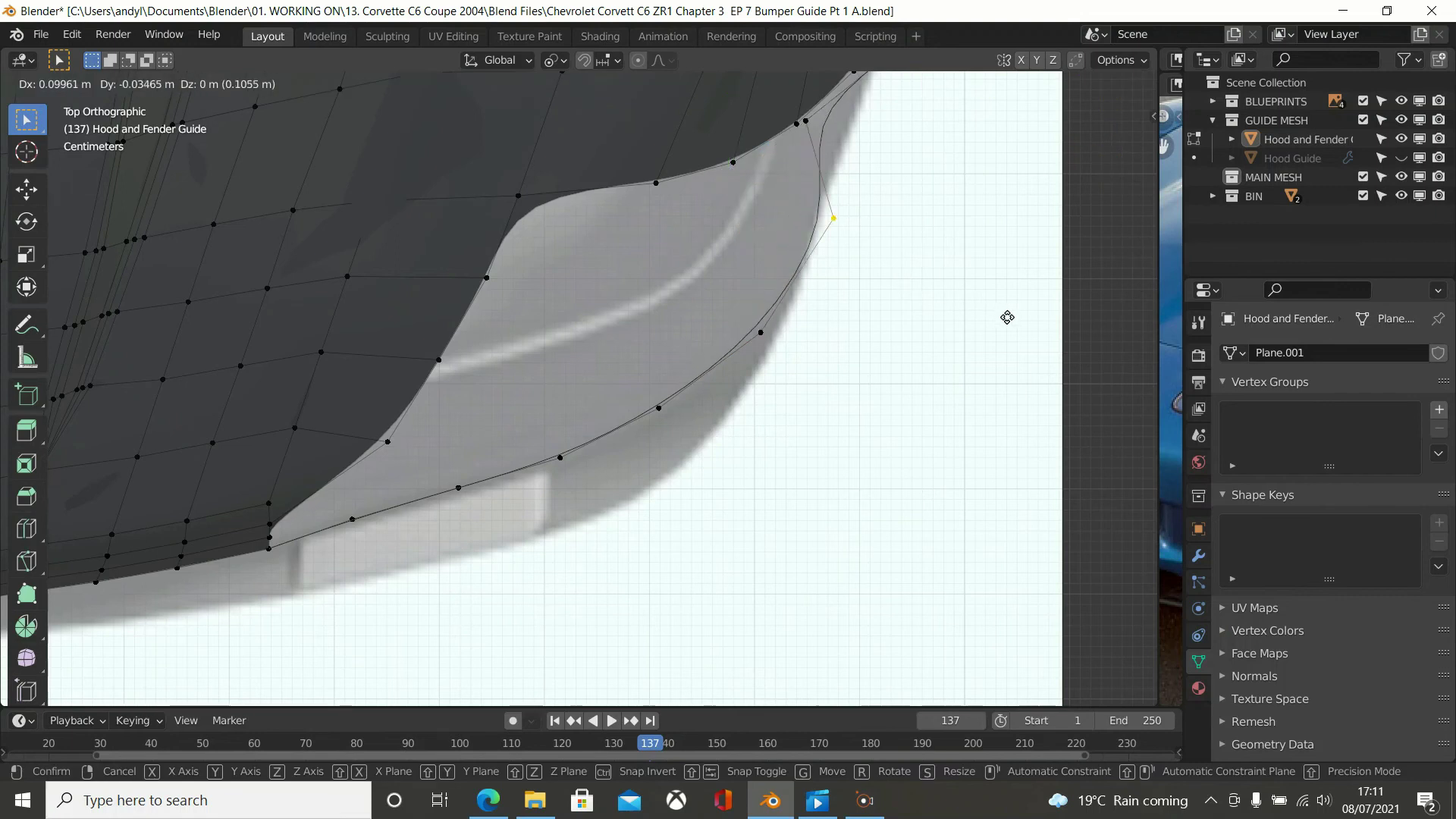
left_click(988, 323)
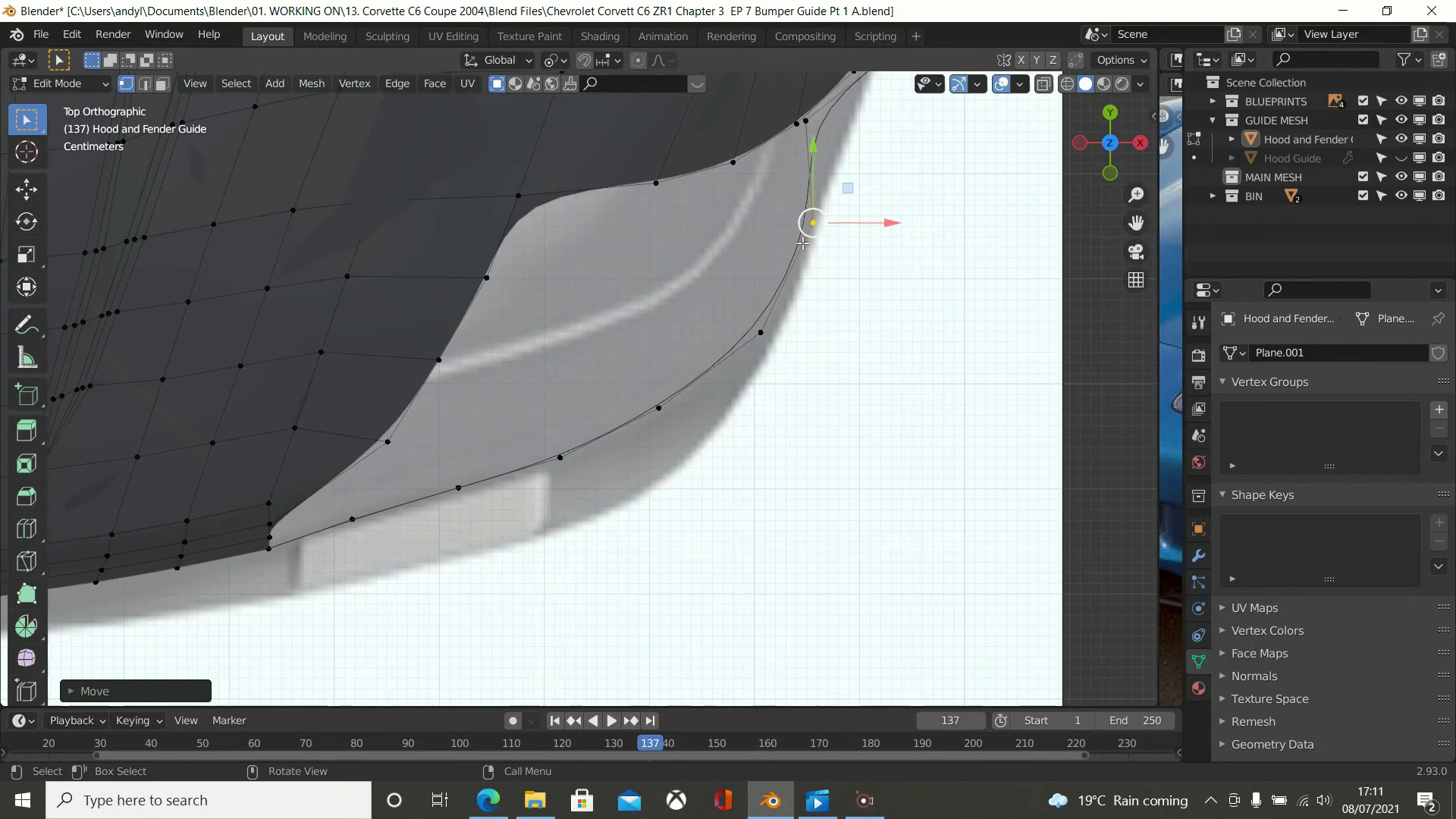
Move the dividing vertex nearest the wheel arch out to the bumper outline, then nudge it and the sixth vertex slightly outward along X.
scroll(797, 232, "down", 1)
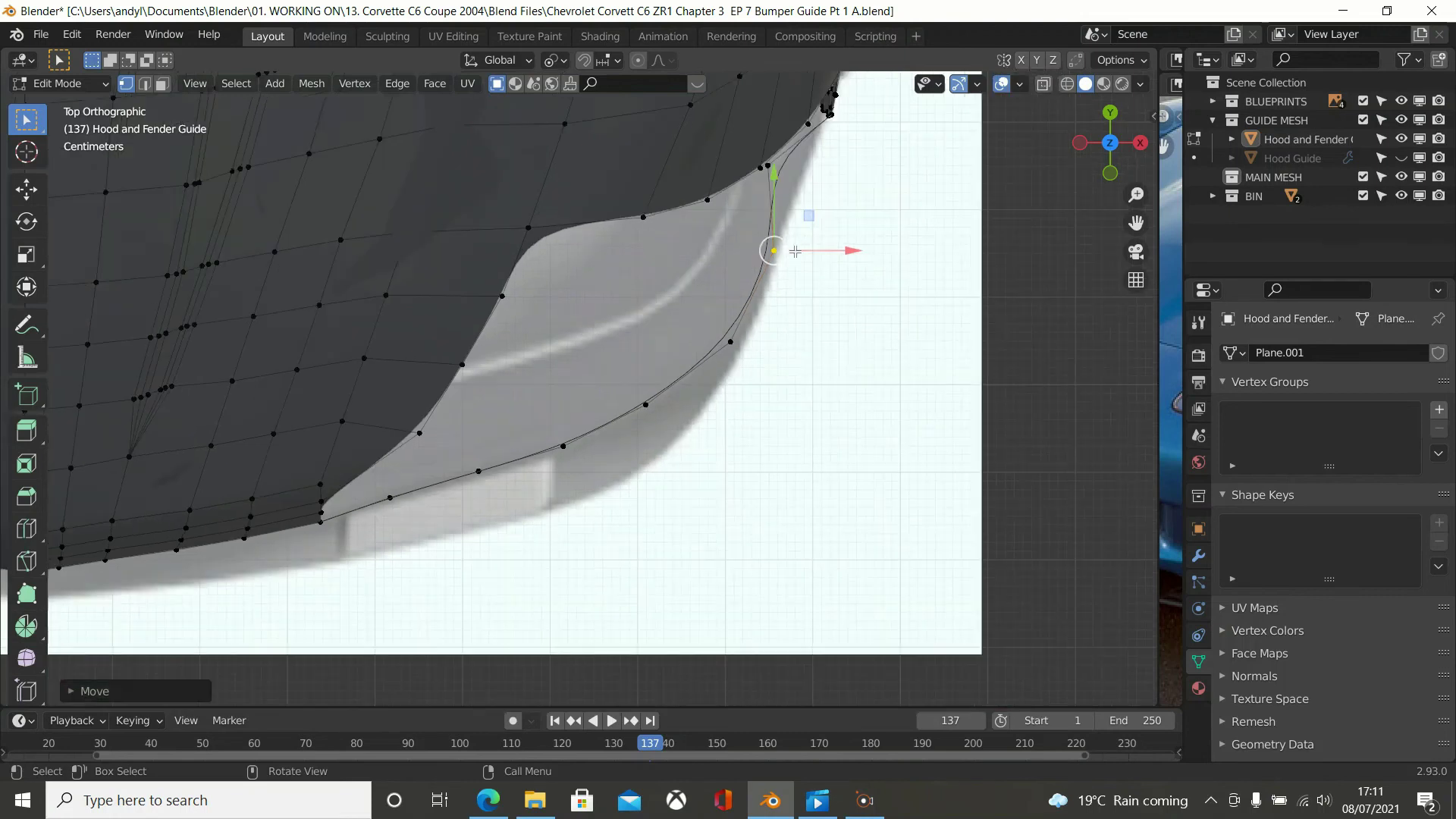
left_click(787, 171)
key("g")
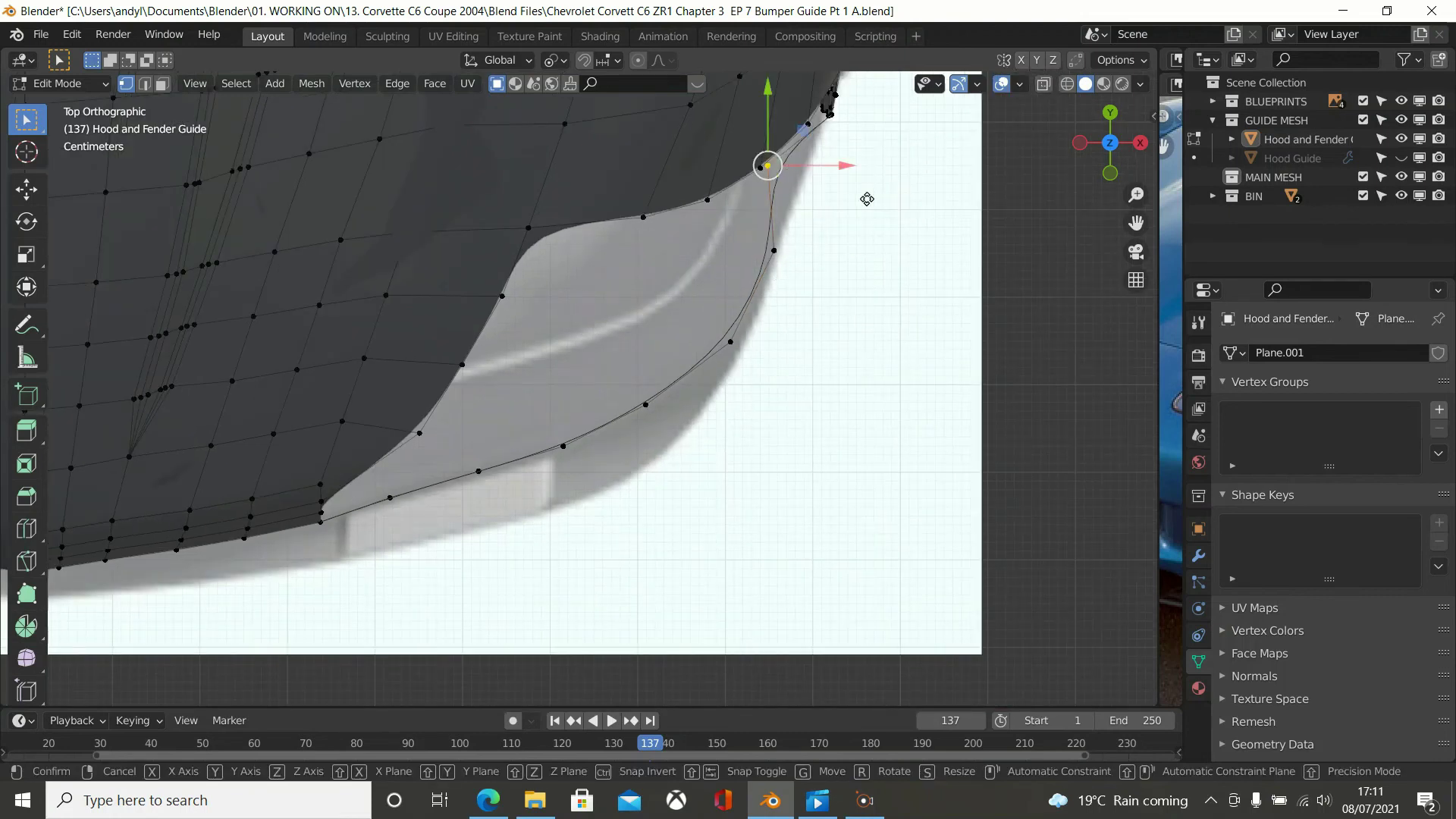
left_click(898, 215)
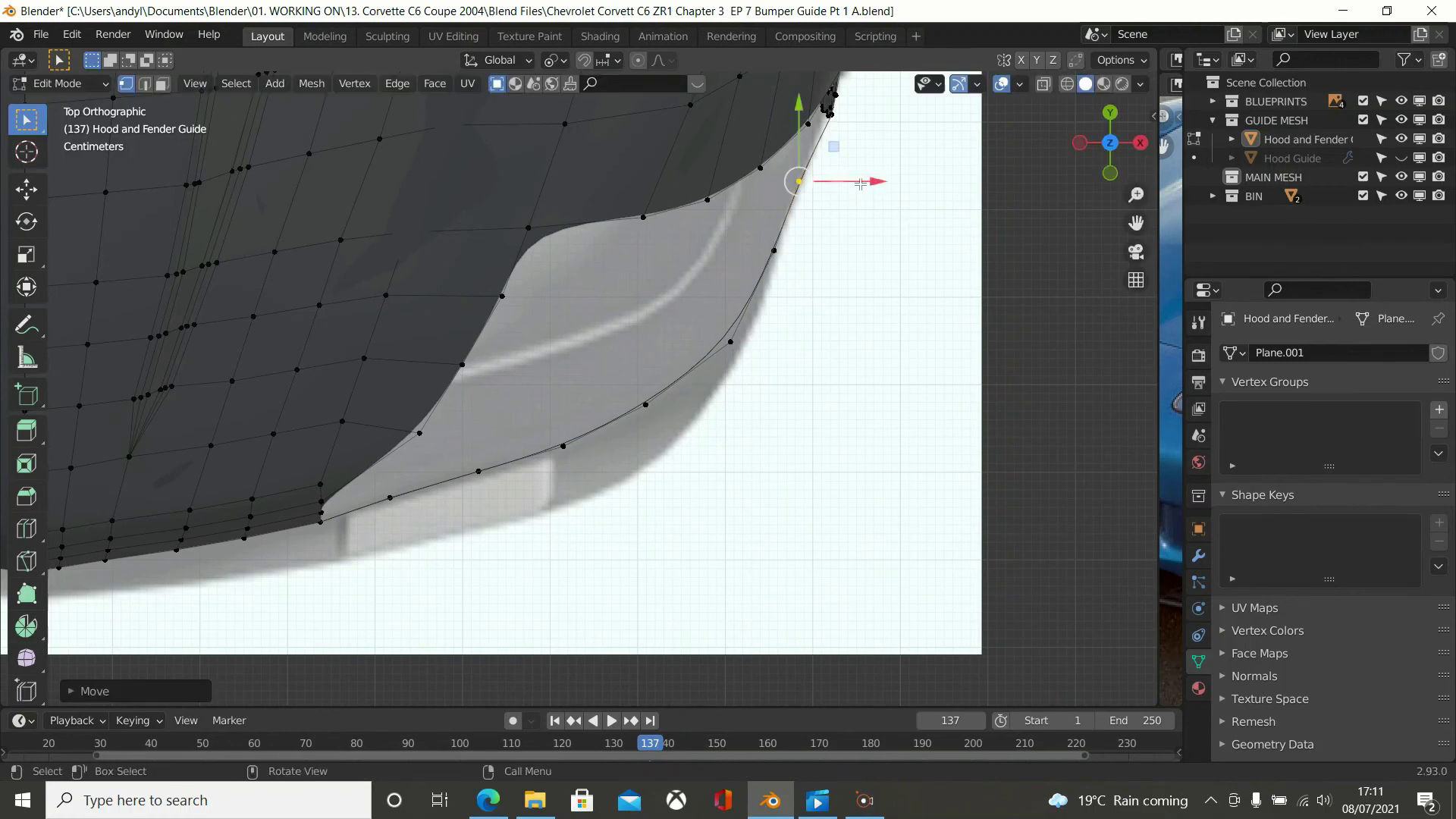
left_click_drag(860, 182, 870, 186)
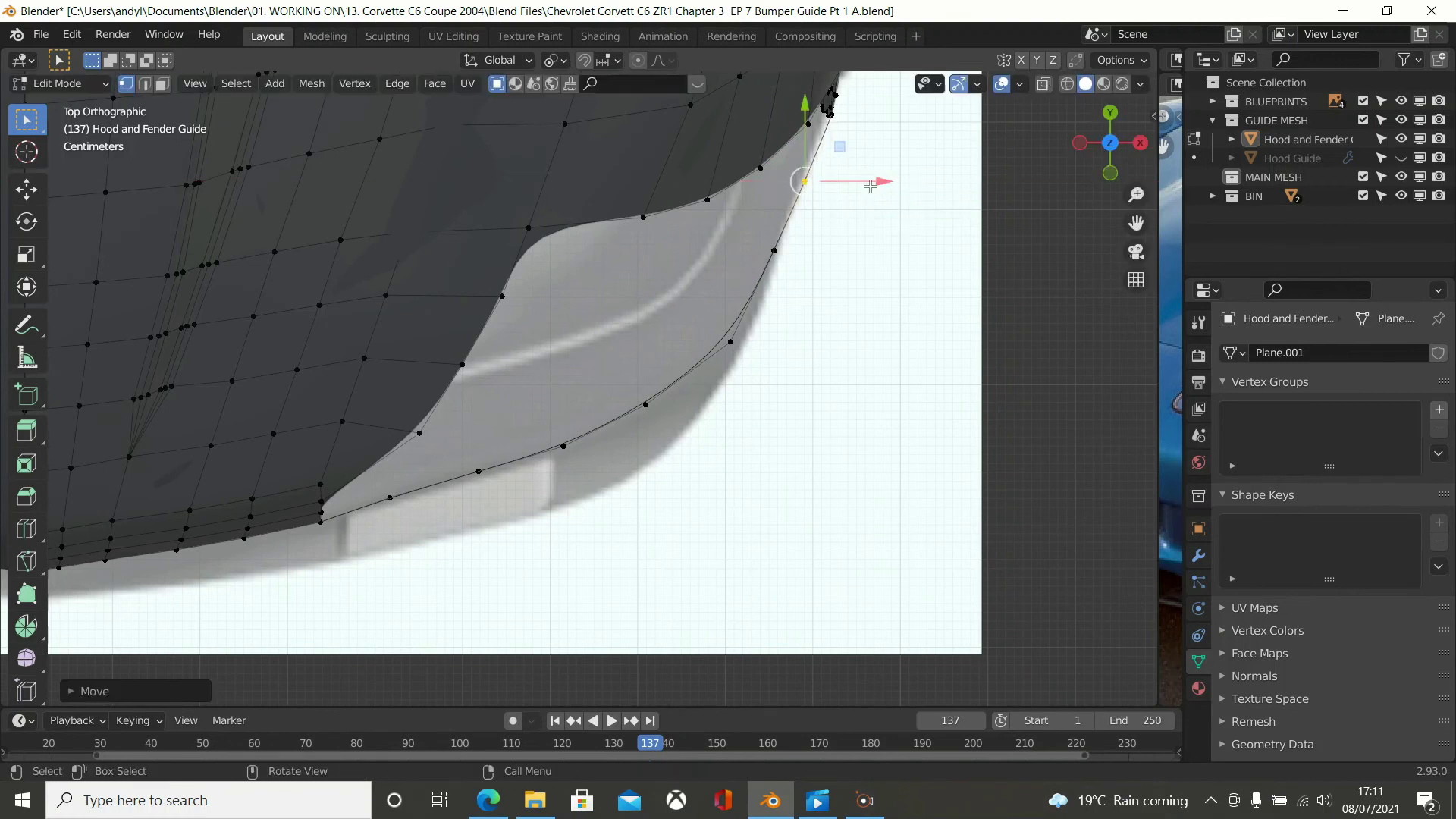
left_click(799, 255)
left_click_drag(826, 252, 829, 251)
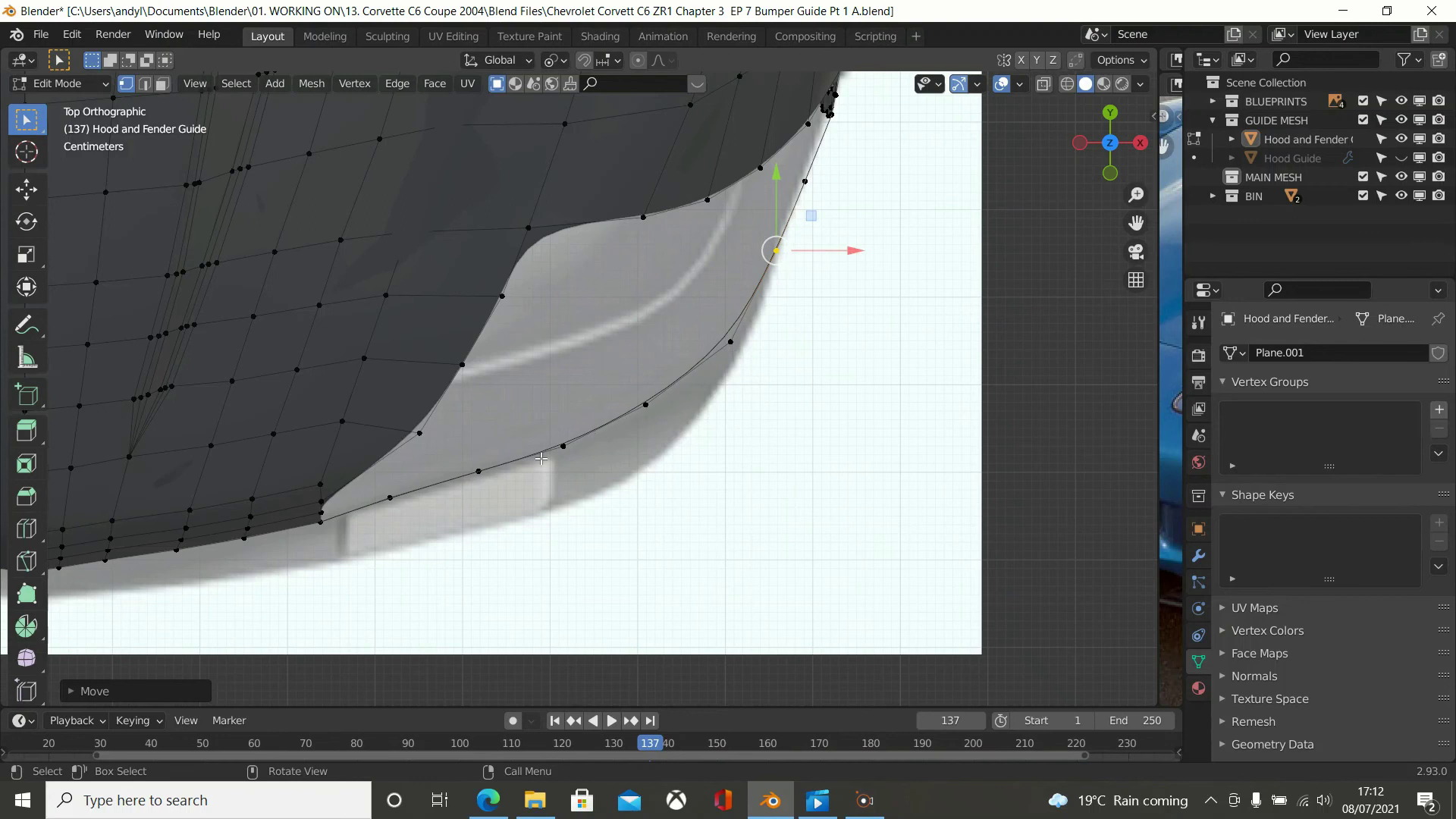
Select the chain of seven dividing vertices and check its line against the bumper in the right side view.
scroll(438, 425, "down", 4)
middle_click_drag(433, 422, 636, 408)
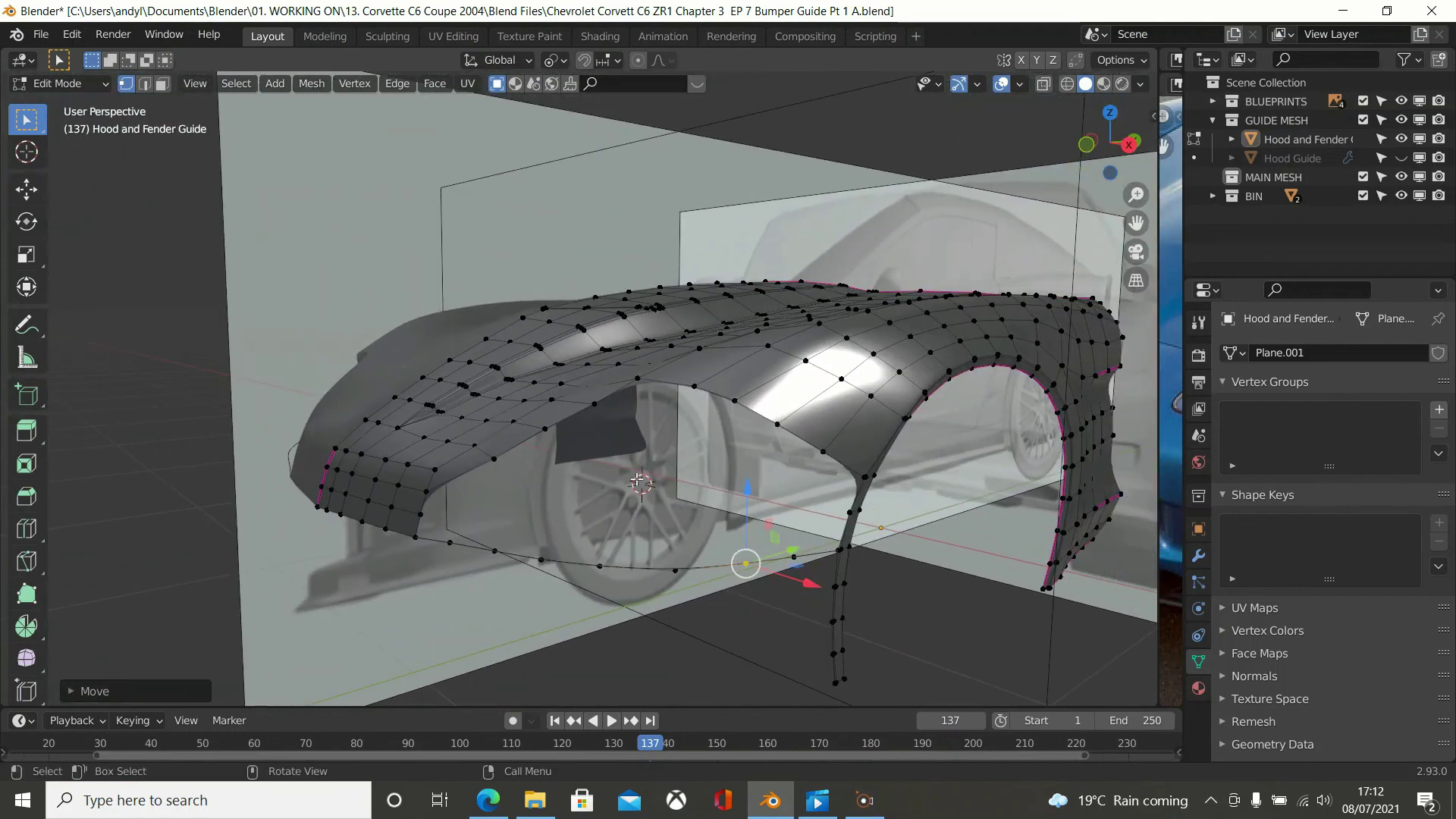
left_click(452, 551)
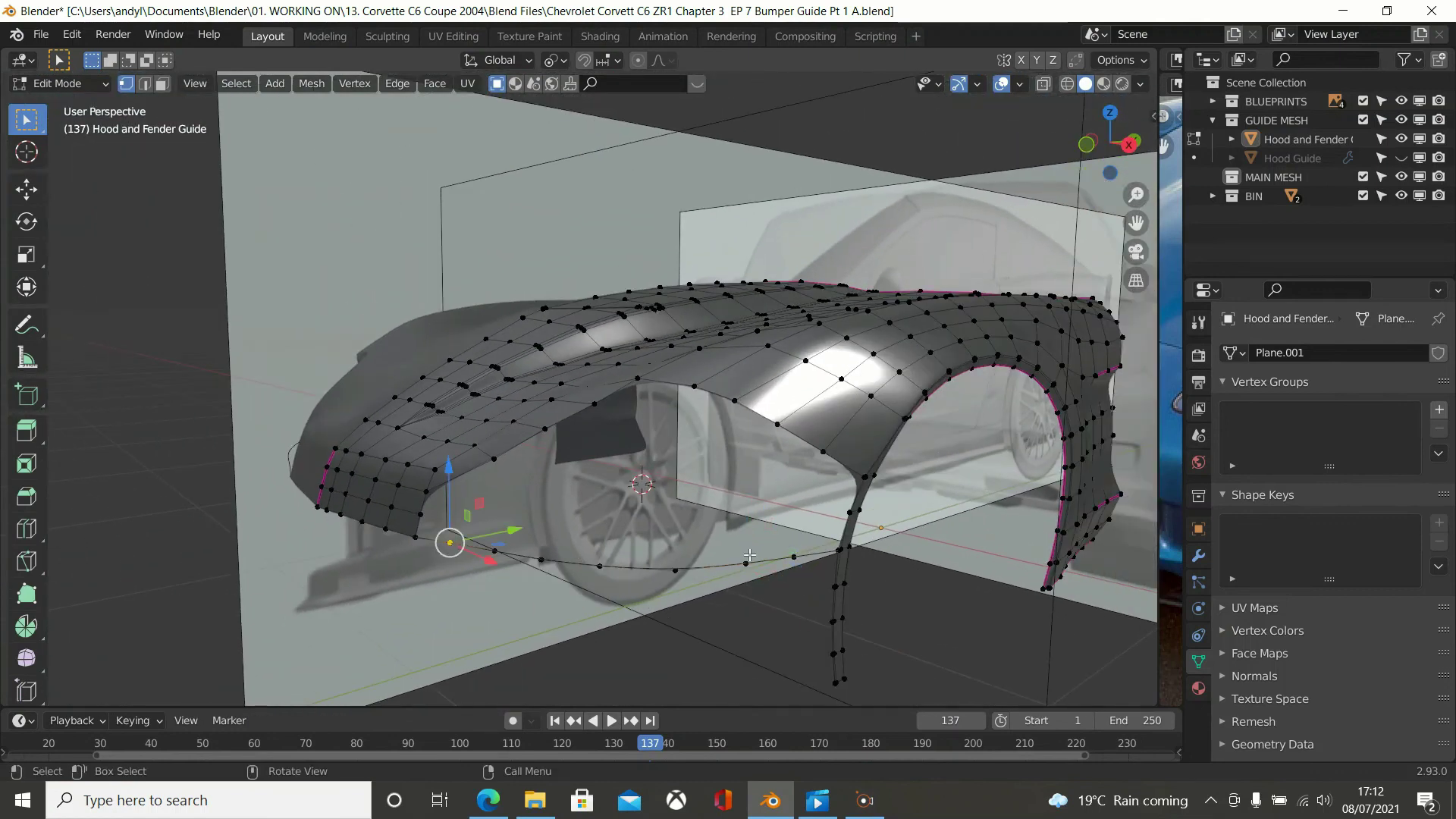
left_click(790, 558, "ctrl")
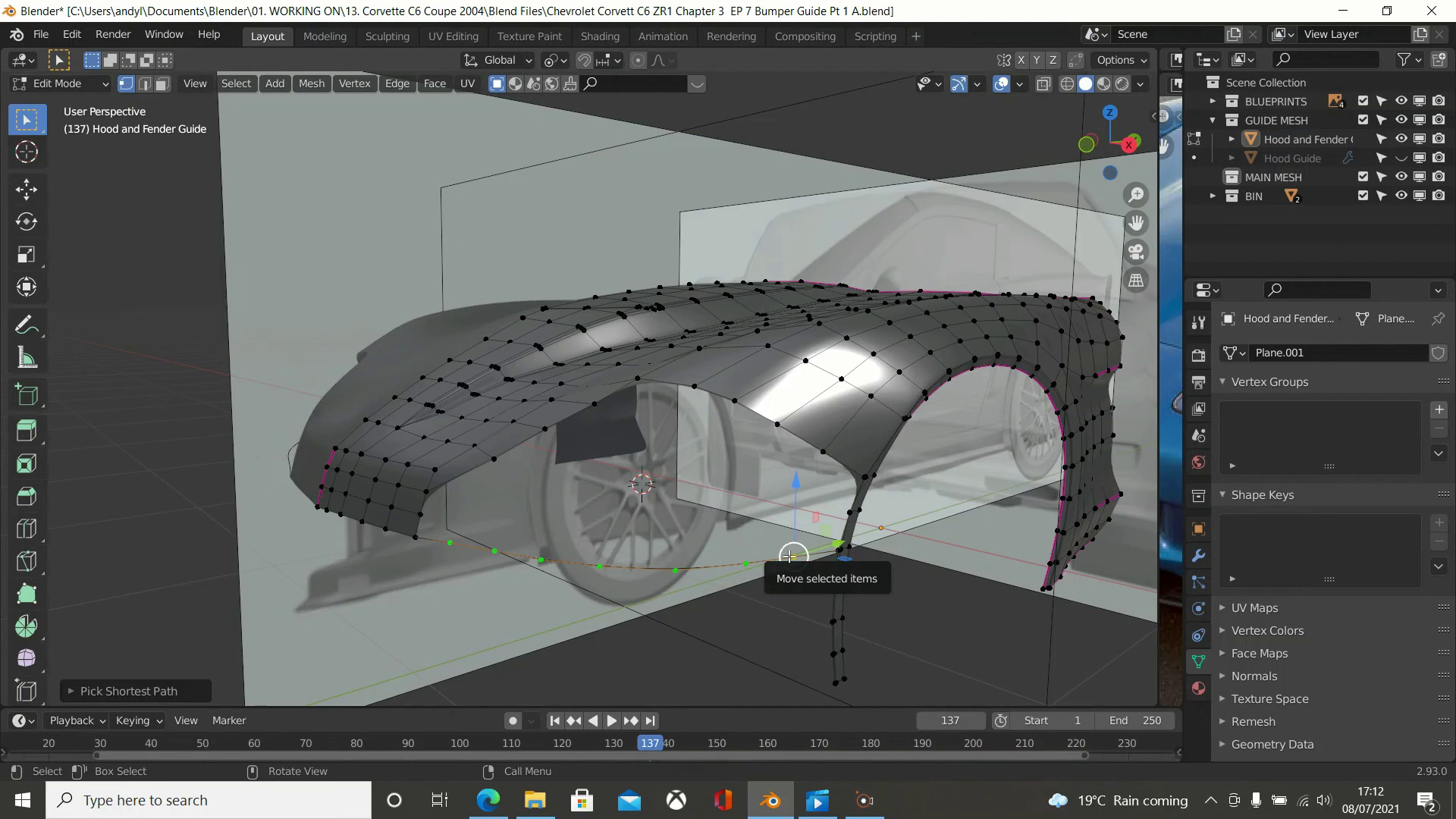
key("KP_3")
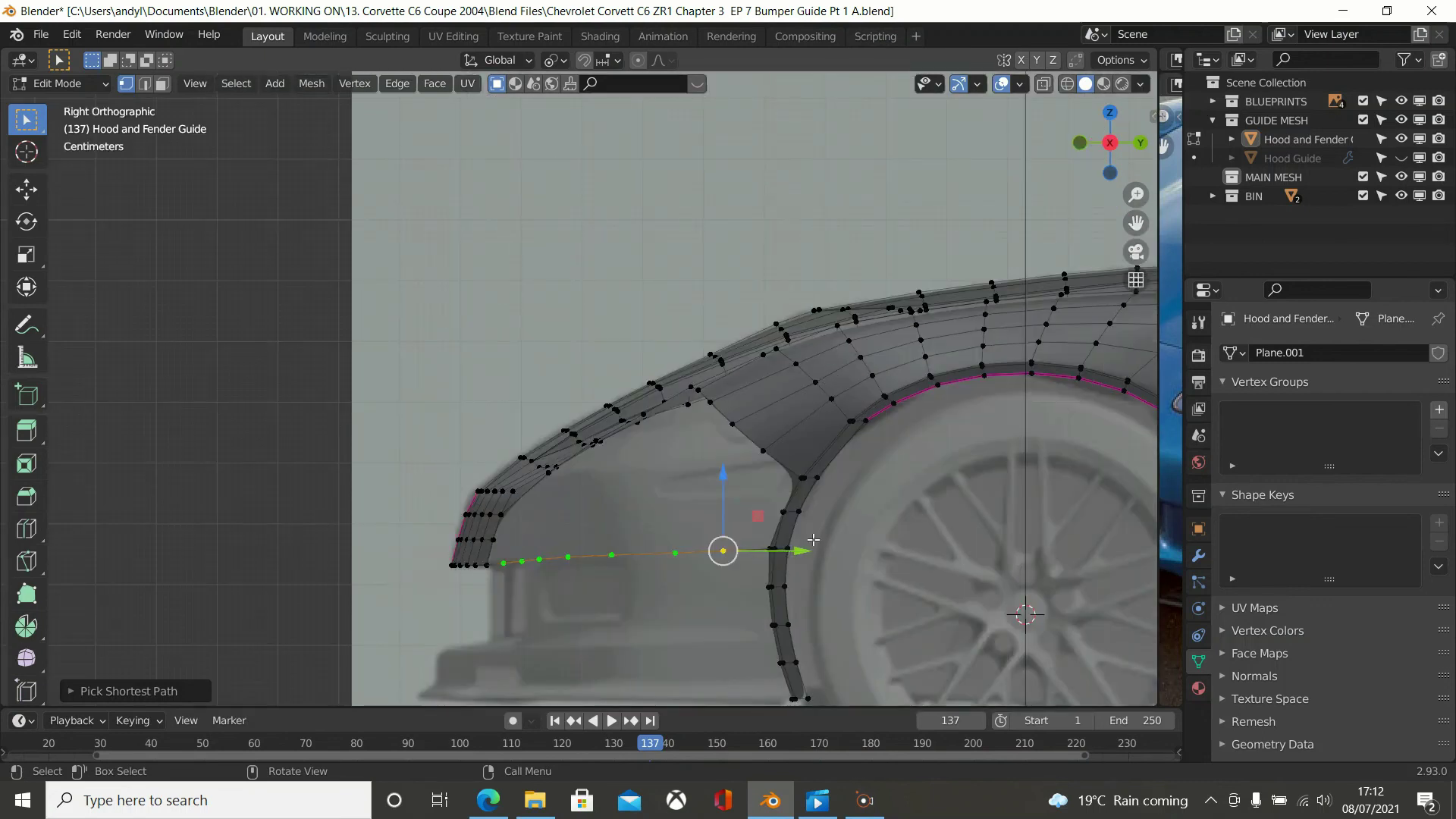
scroll(768, 552, "up", 1)
scroll(767, 553, "down", 2)
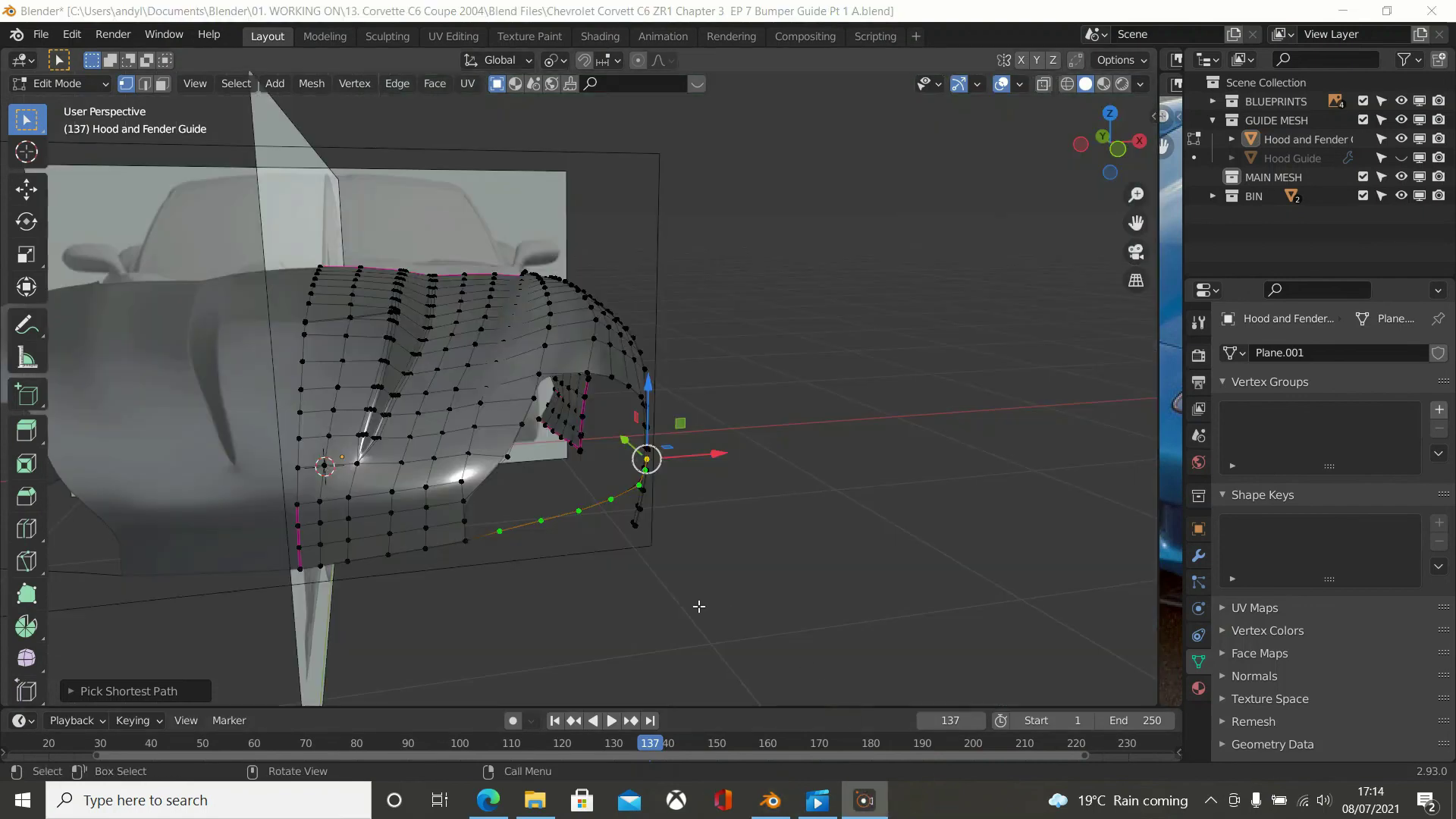
In the front view, knife-cut horizontally across the hood's lower outer corner face, from the nose strip's outer vertex to the open edge.
scroll(698, 607, "up", 2)
scroll(507, 549, "up", 1)
middle_click_drag(508, 549, 510, 535)
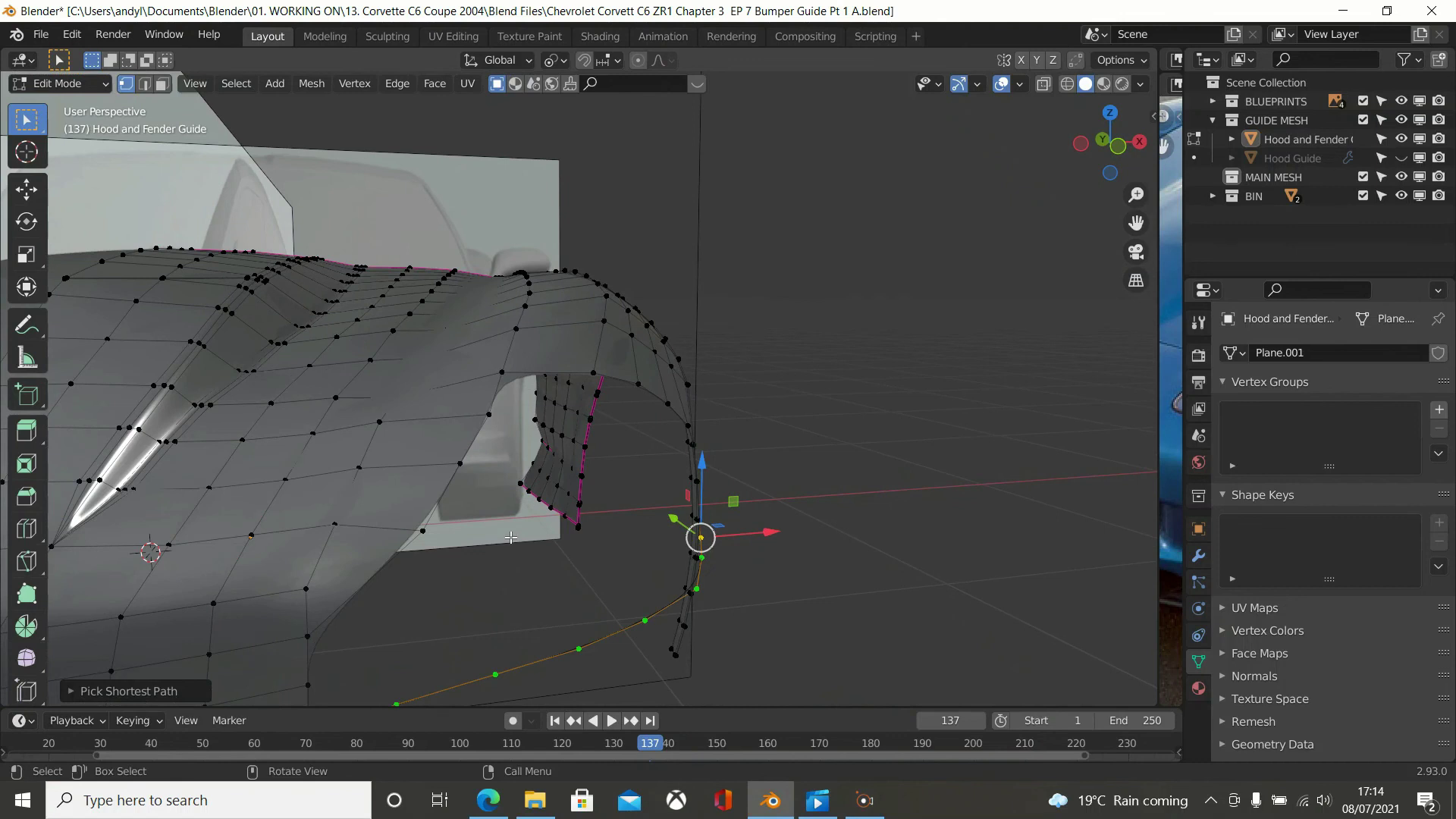
scroll(511, 534, "up", 3)
scroll(510, 535, "up", 2)
scroll(455, 540, "down", 2)
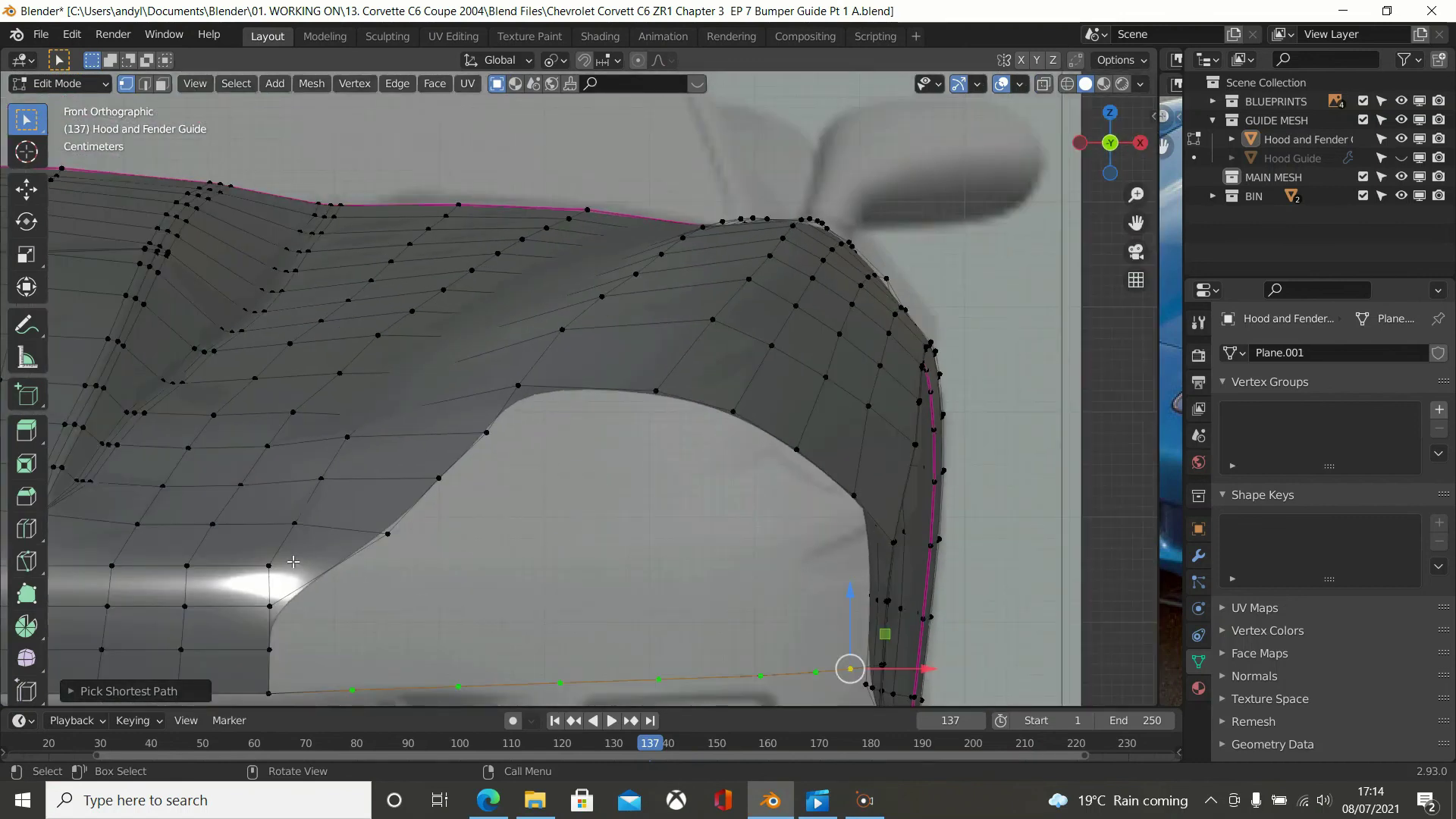
key("k")
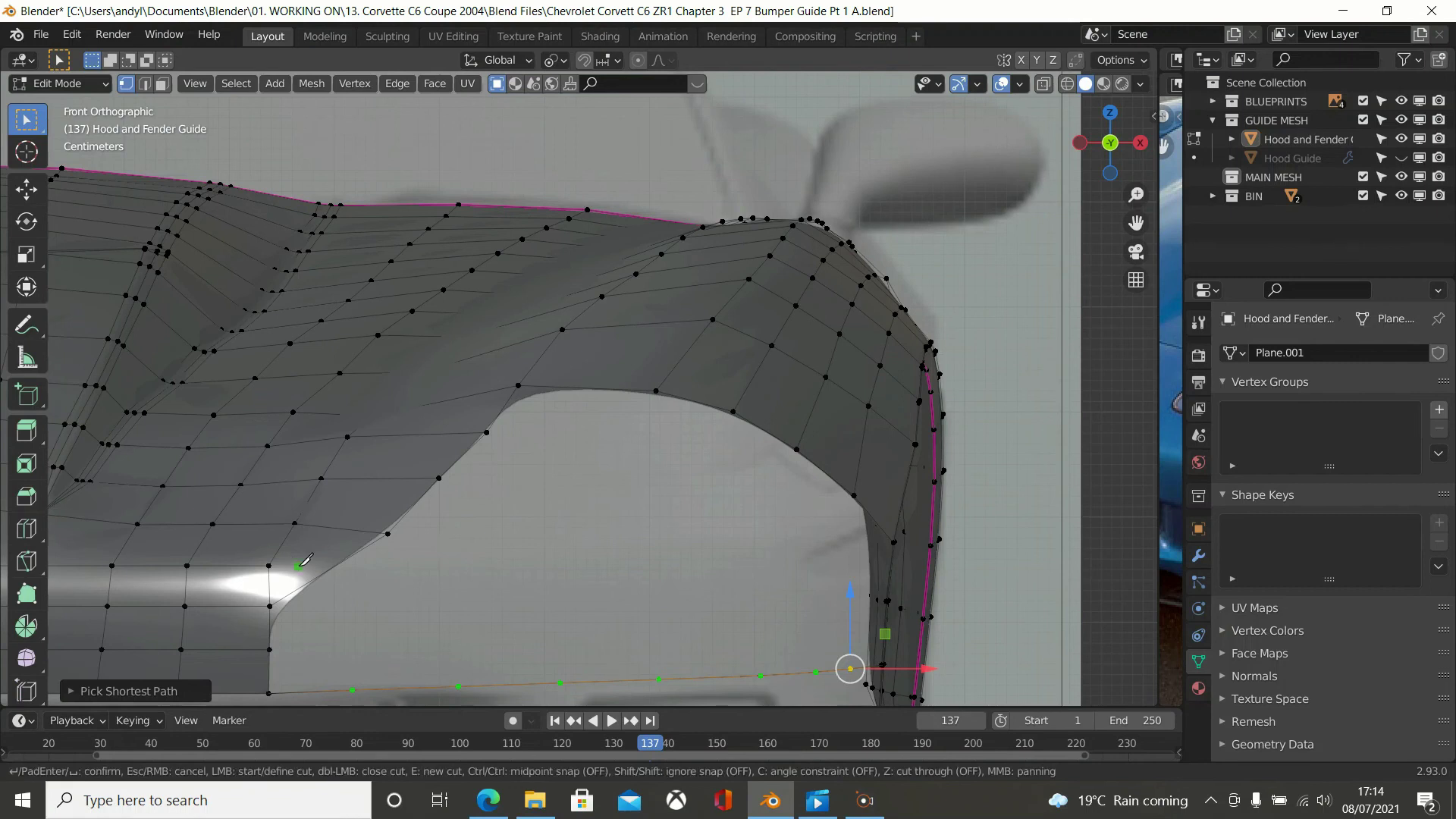
left_click(269, 565)
left_click(334, 565)
key("Return")
scroll(411, 586, "up", 2)
scroll(352, 580, "down", 3)
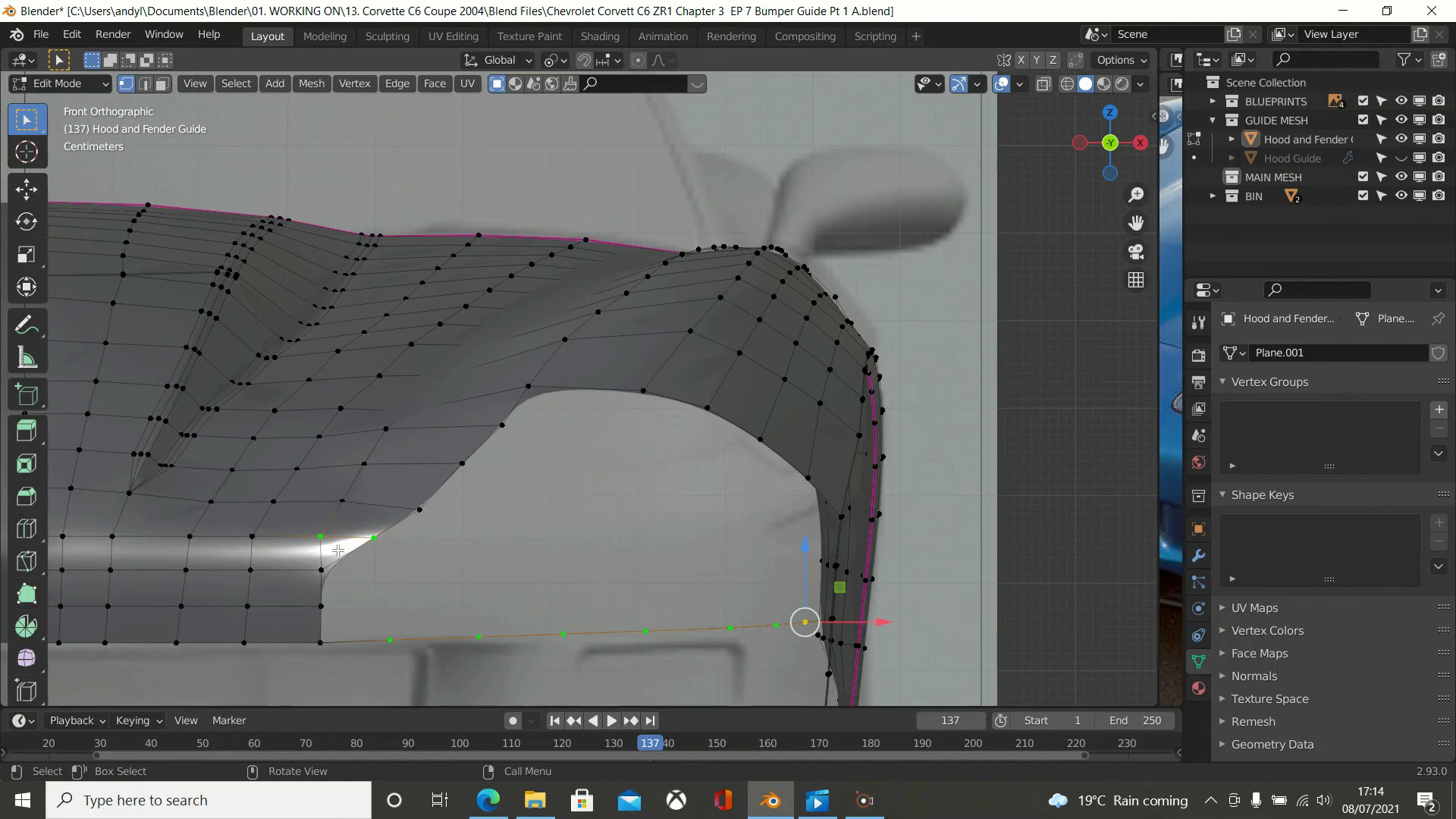
Delete the small triangular face below the new cut, between the nose strip and the hood's open edge.
middle_click_drag(444, 562, 475, 536)
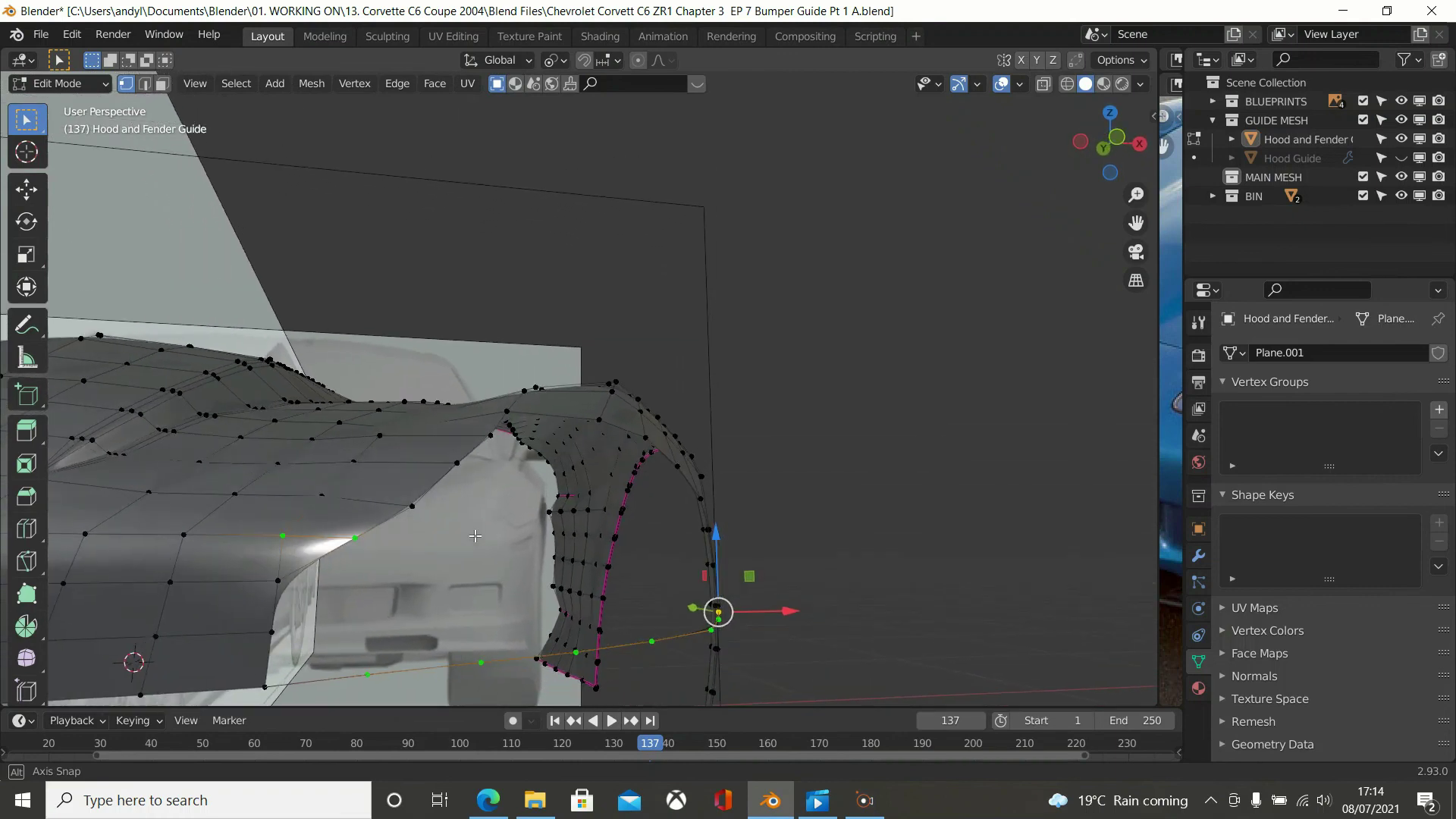
left_click(287, 536)
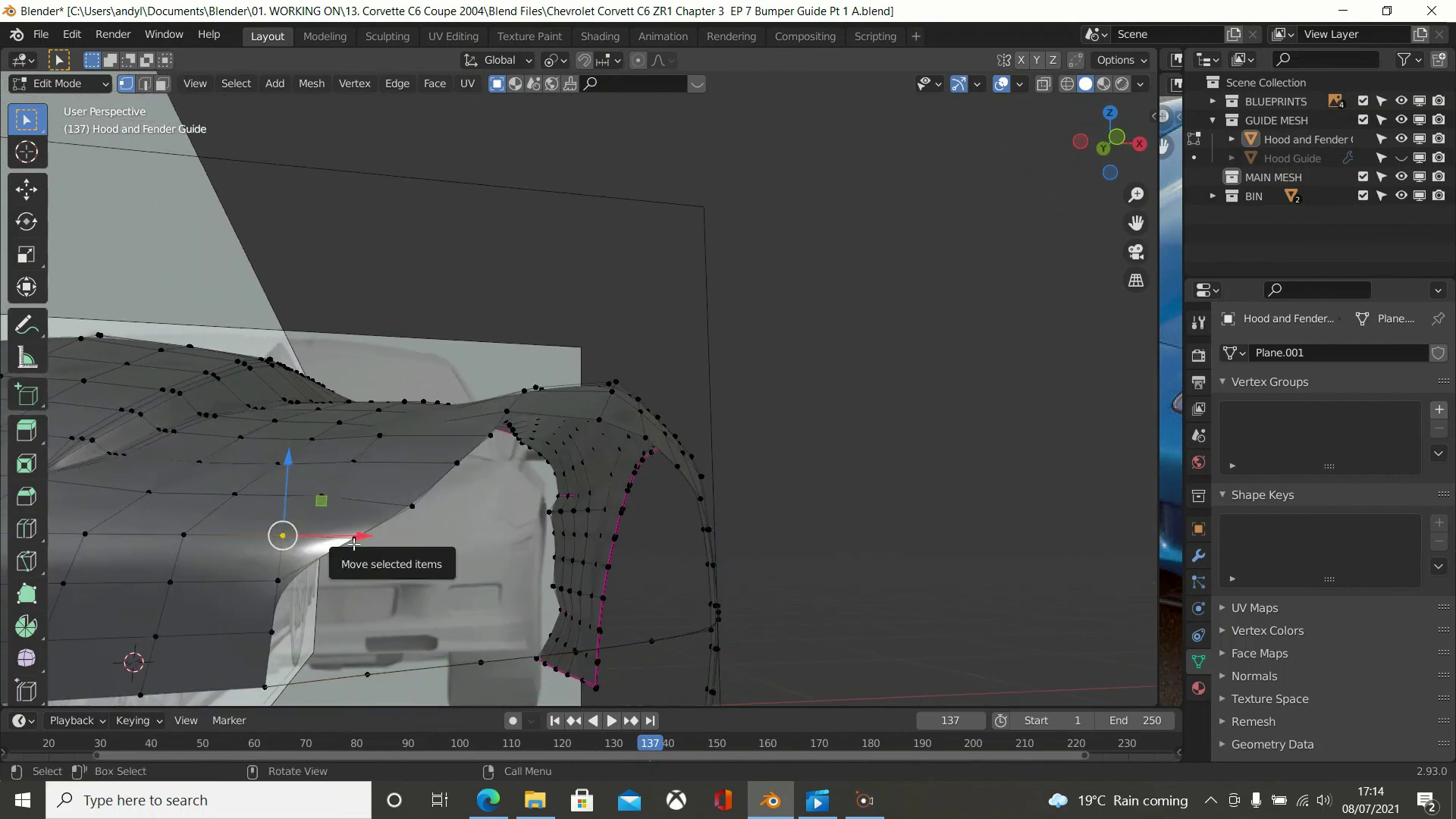
left_click_drag(354, 543, 426, 545)
left_click(288, 578, "shift")
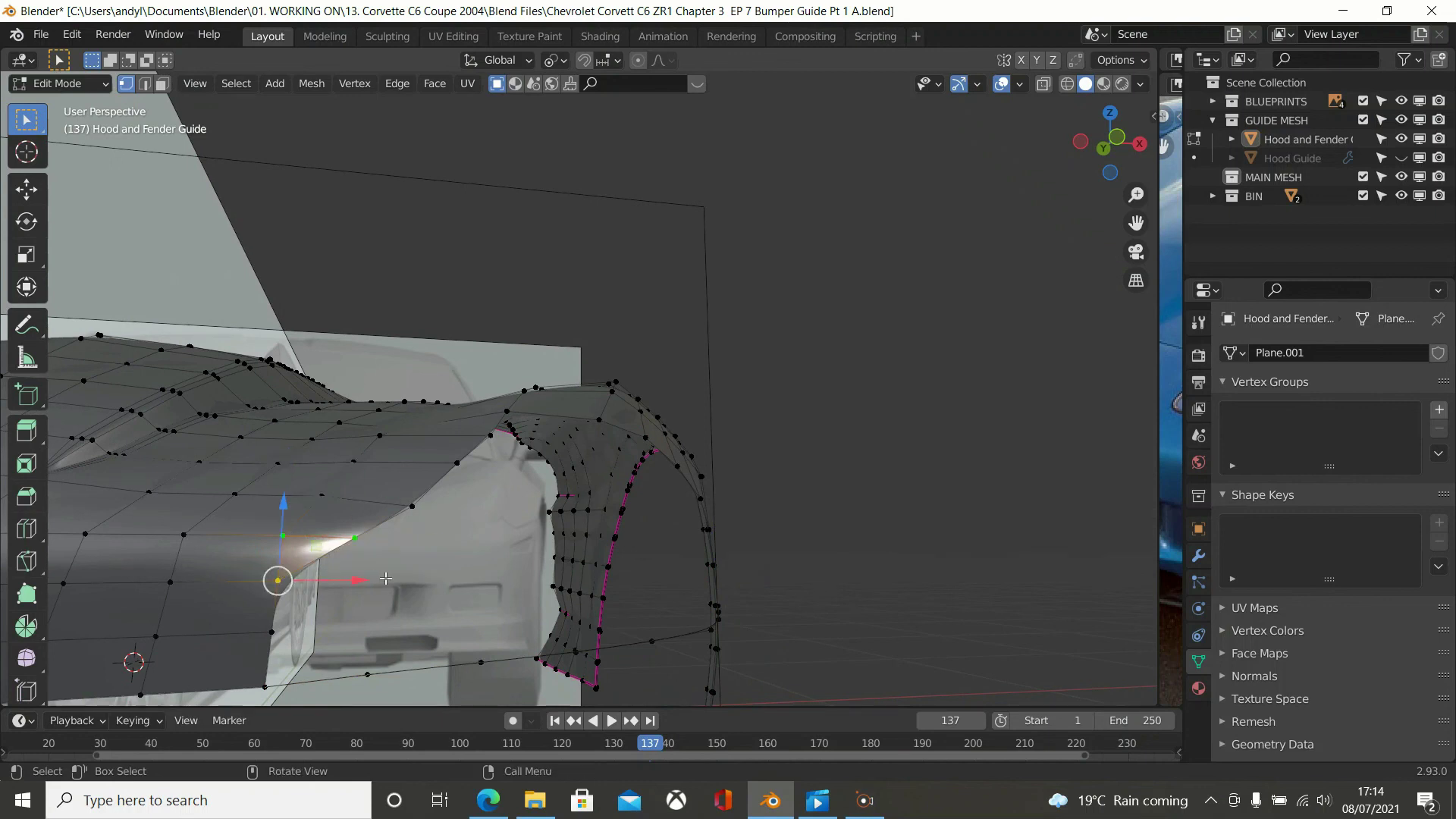
key("x")
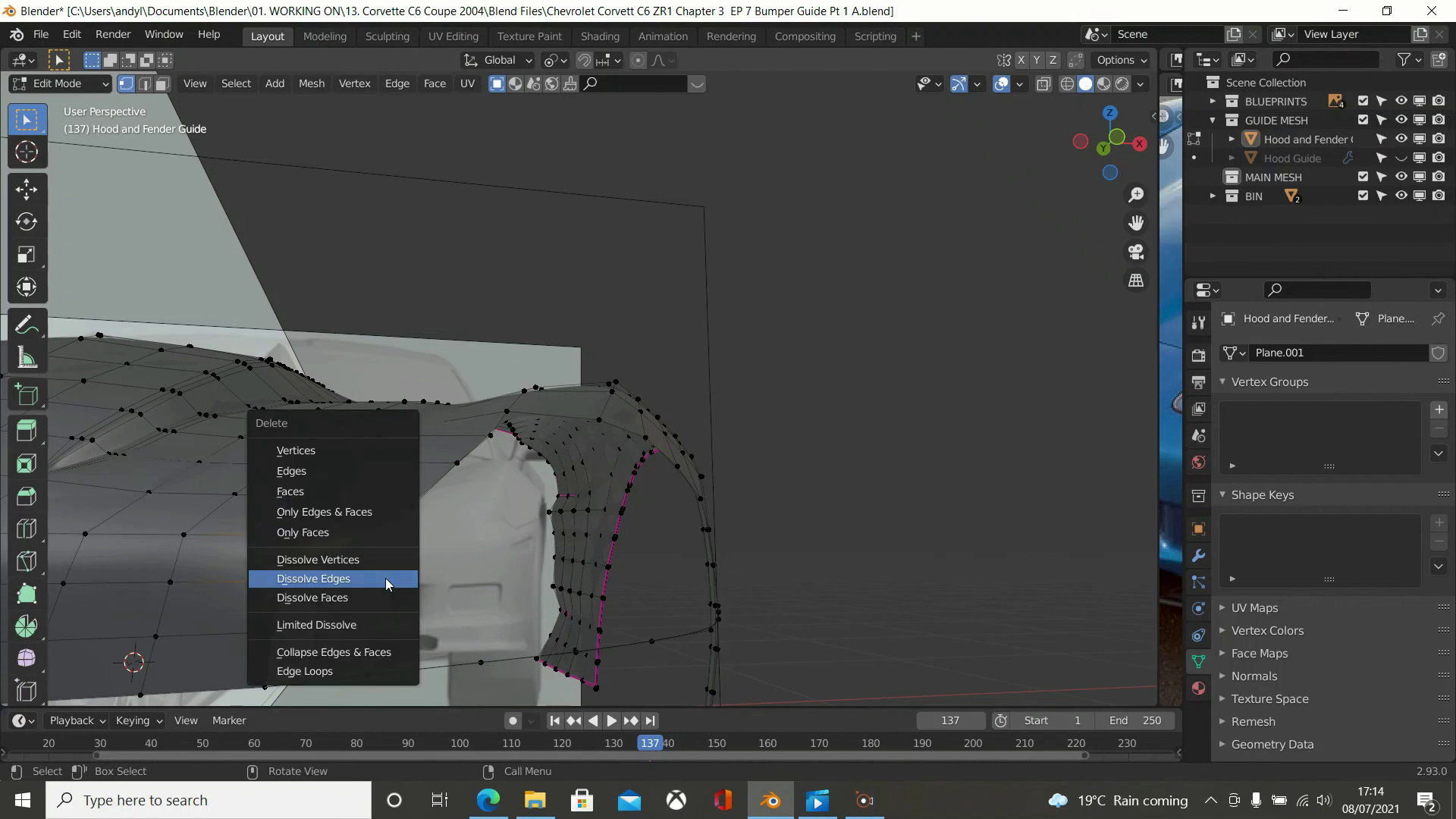
left_click(338, 502)
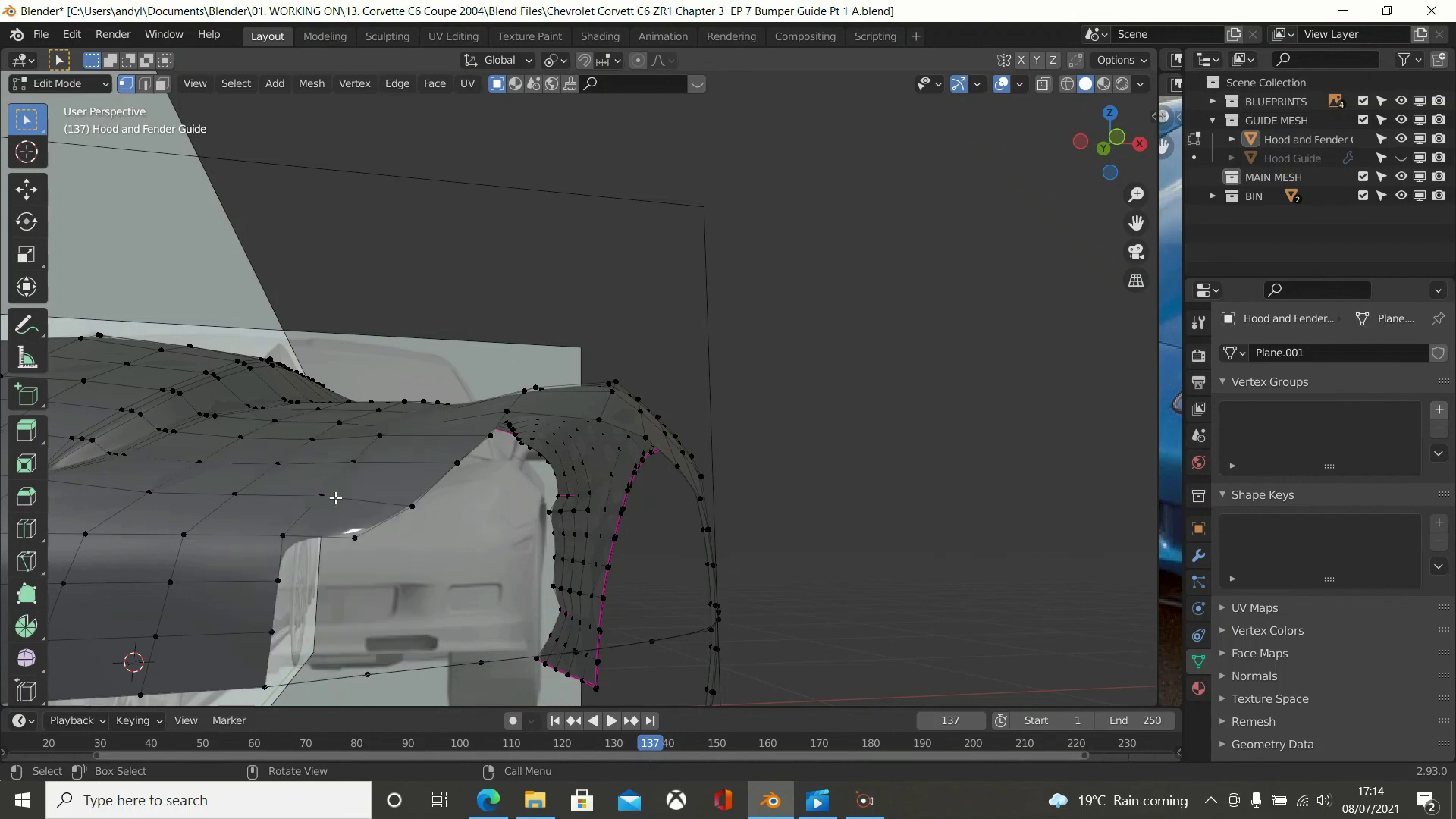
In the top view, slide the middle vertex of the hood's headlight-opening edge slightly rearward along that edge.
middle_click_drag(421, 506, 624, 646)
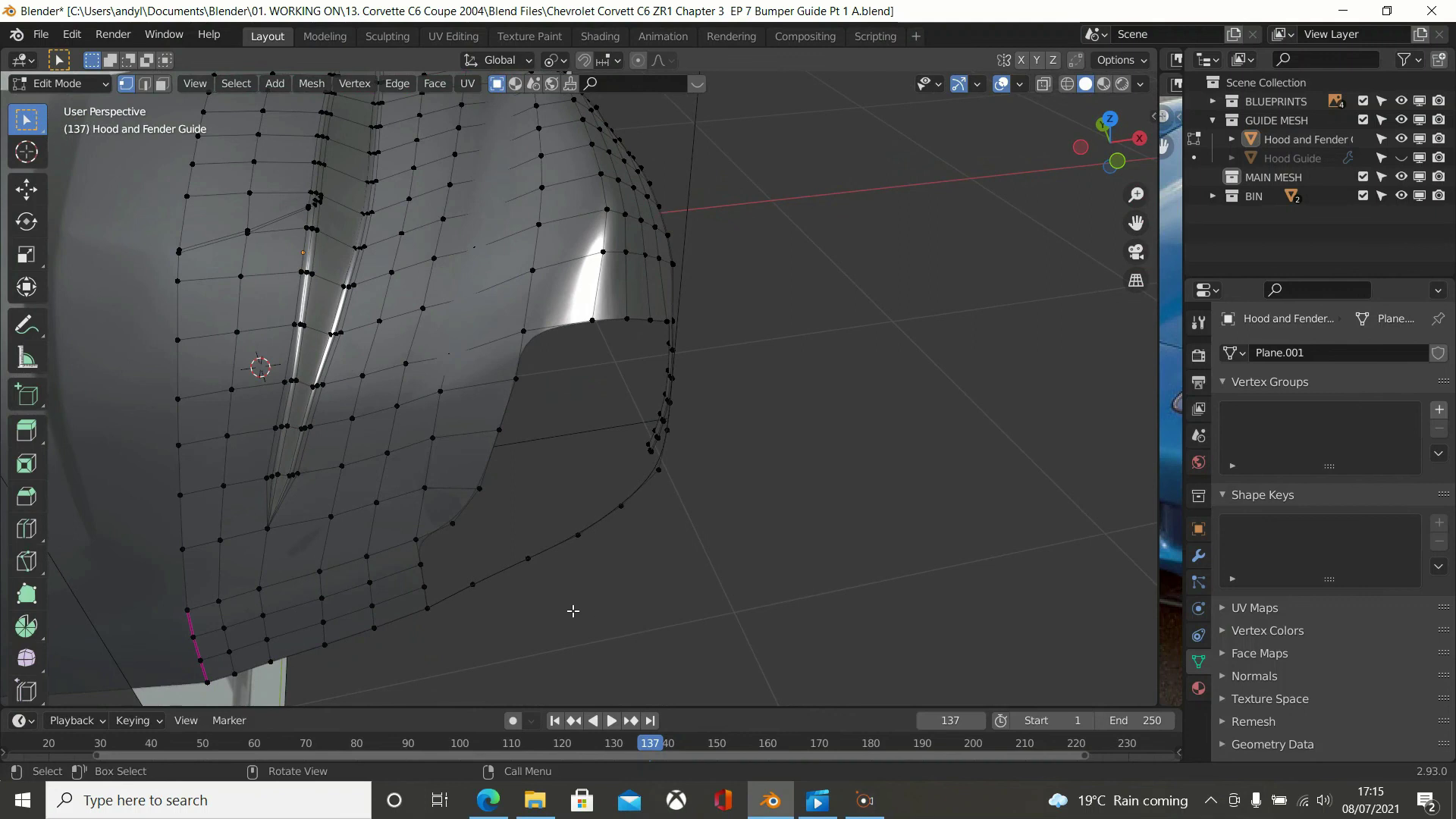
left_click(482, 493)
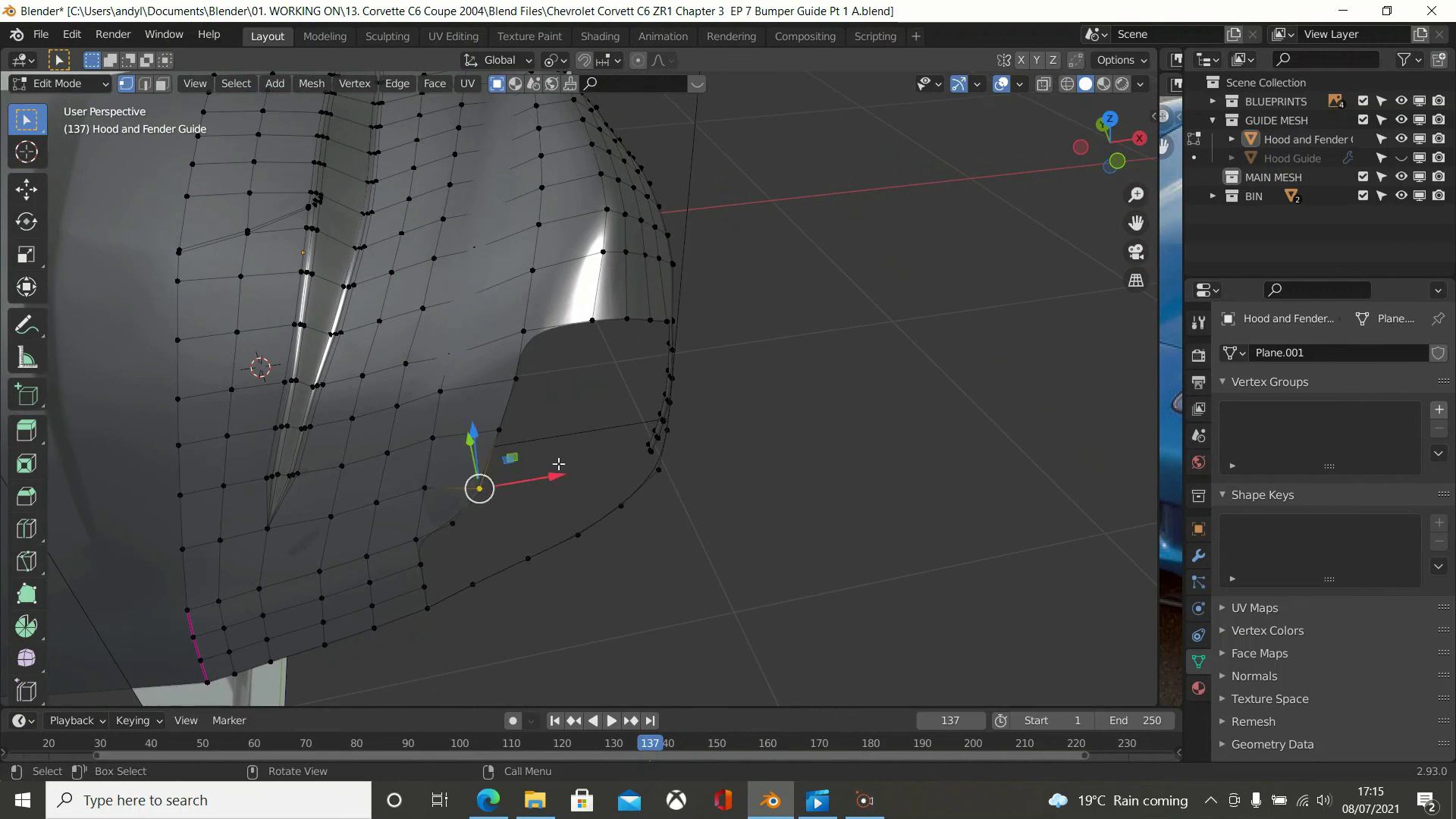
left_click(500, 430)
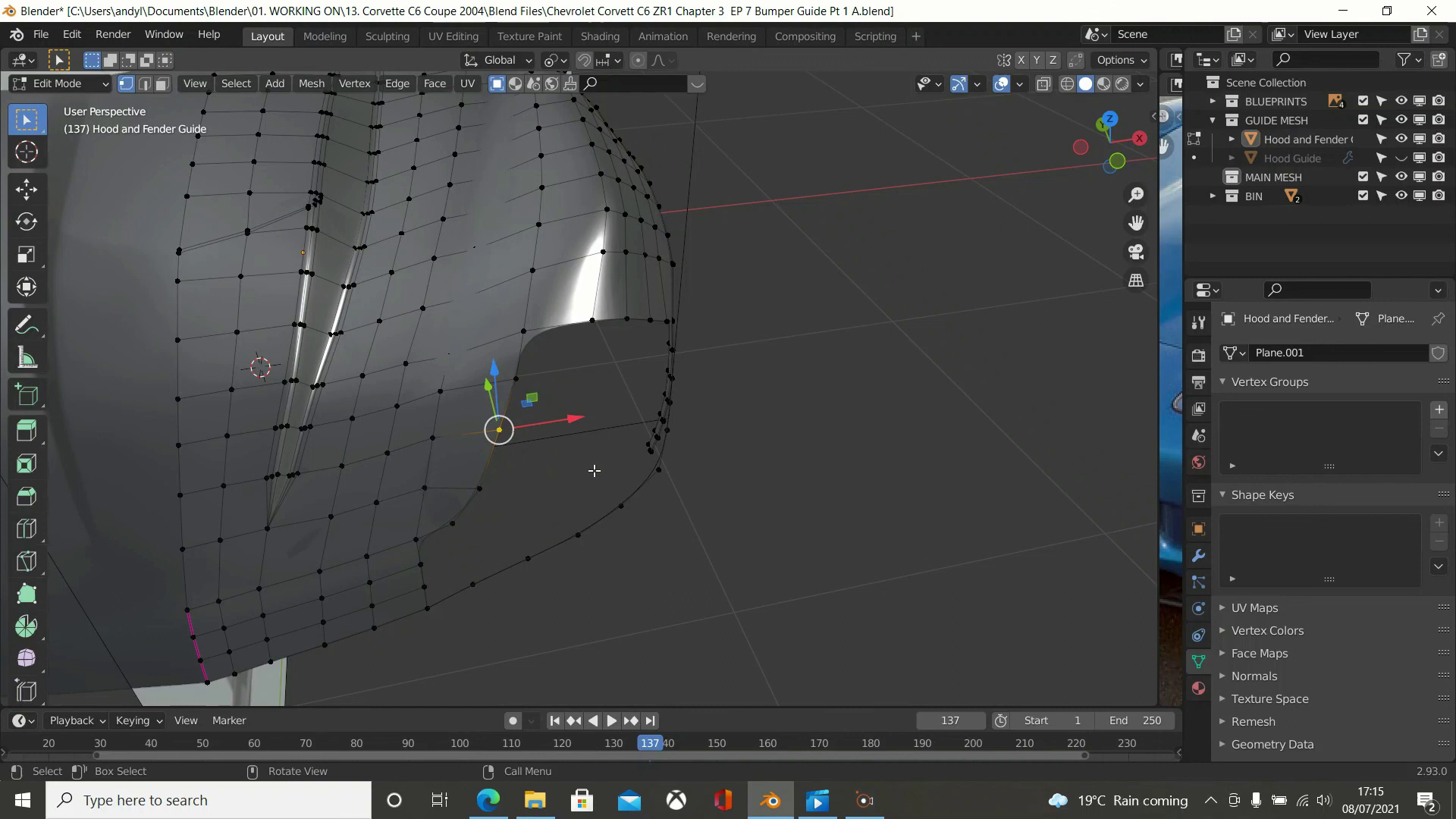
key("KP_7")
scroll(593, 468, "up", 1)
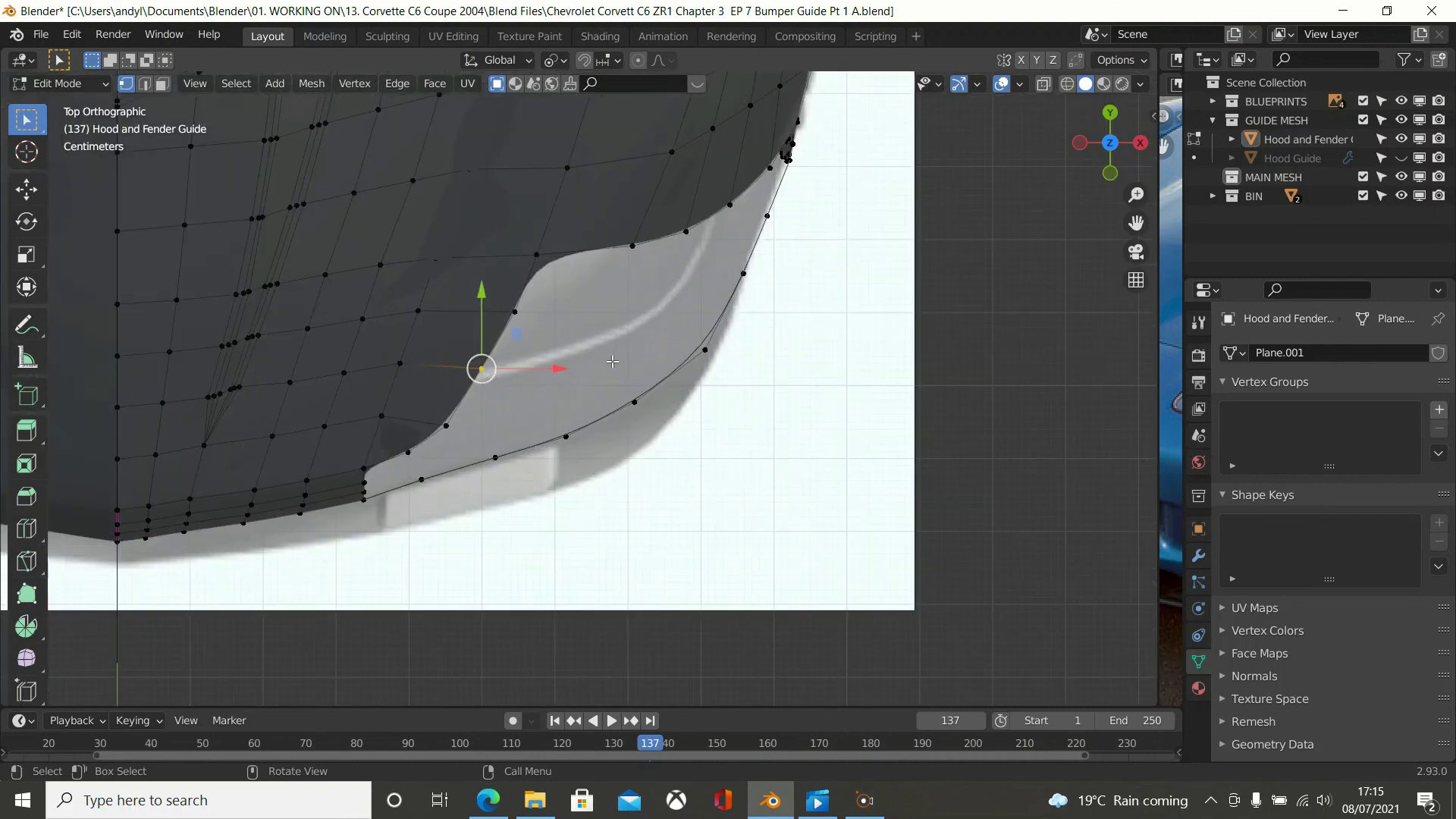
key("g")
key("g")
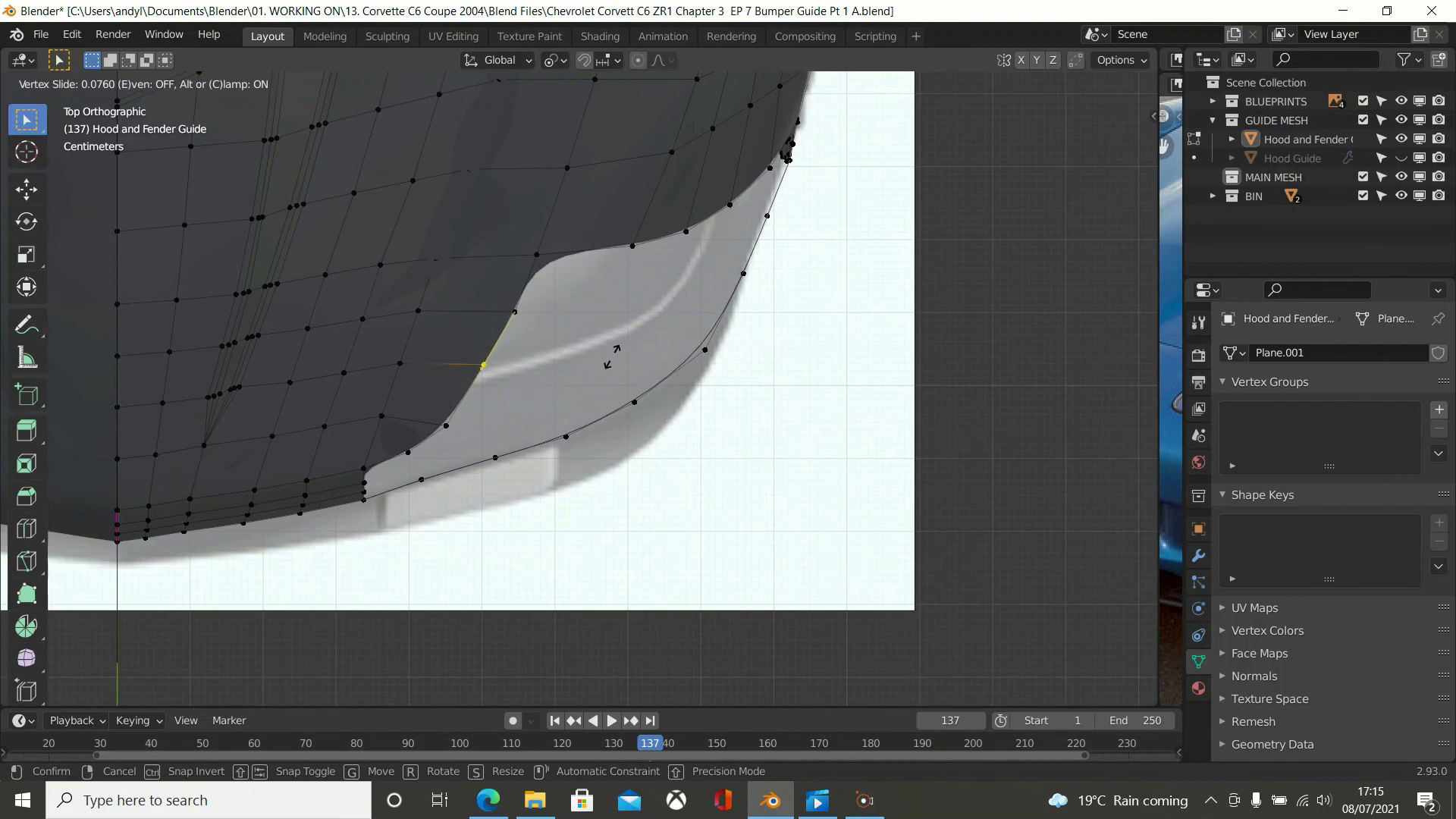
left_click(613, 347)
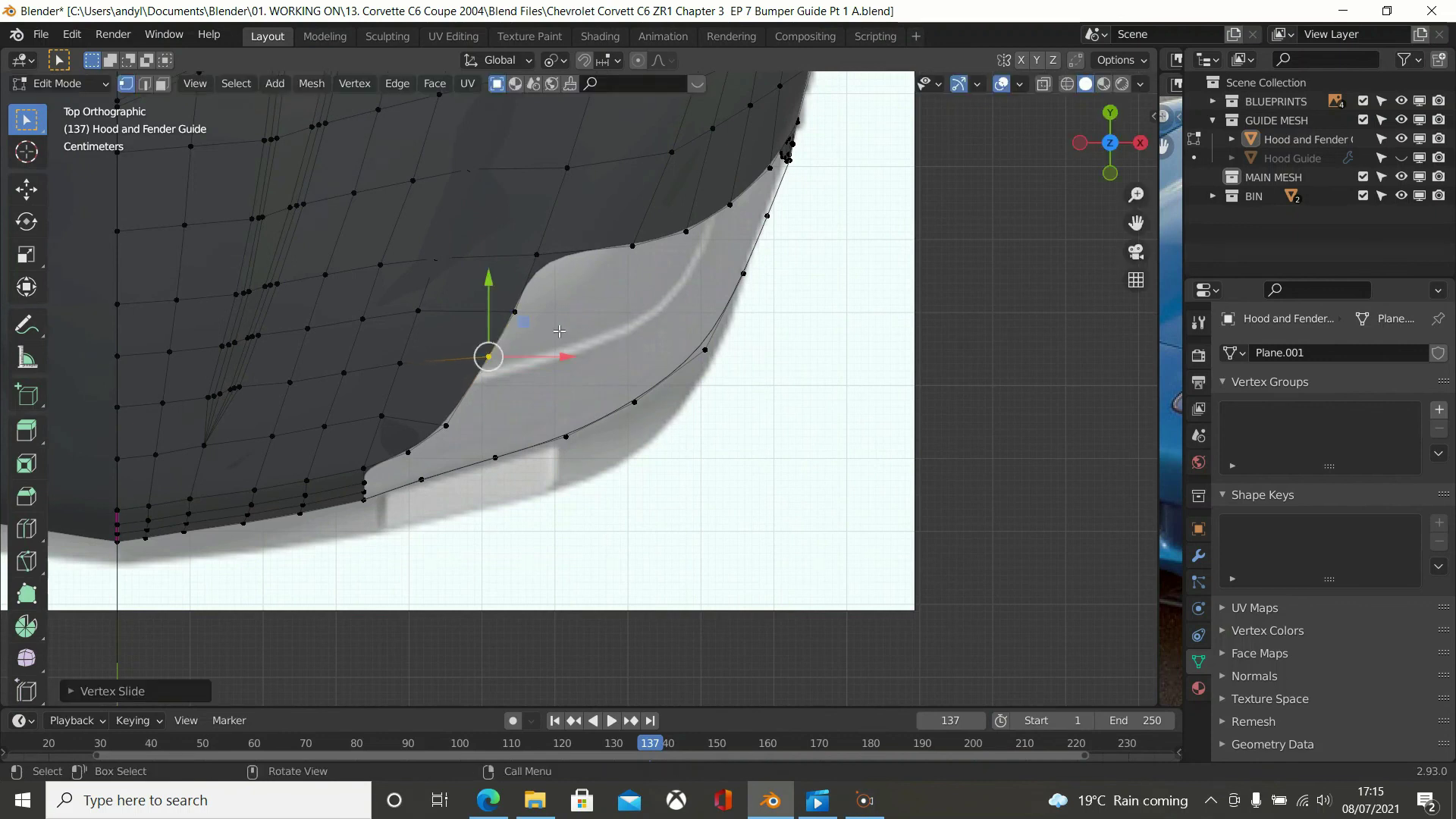
Slide the two neighbouring vertices on the headlight-opening edge slightly rearward along it, and return to Object Mode to inspect the hood surface.
left_click(521, 318)
key("shift+v")
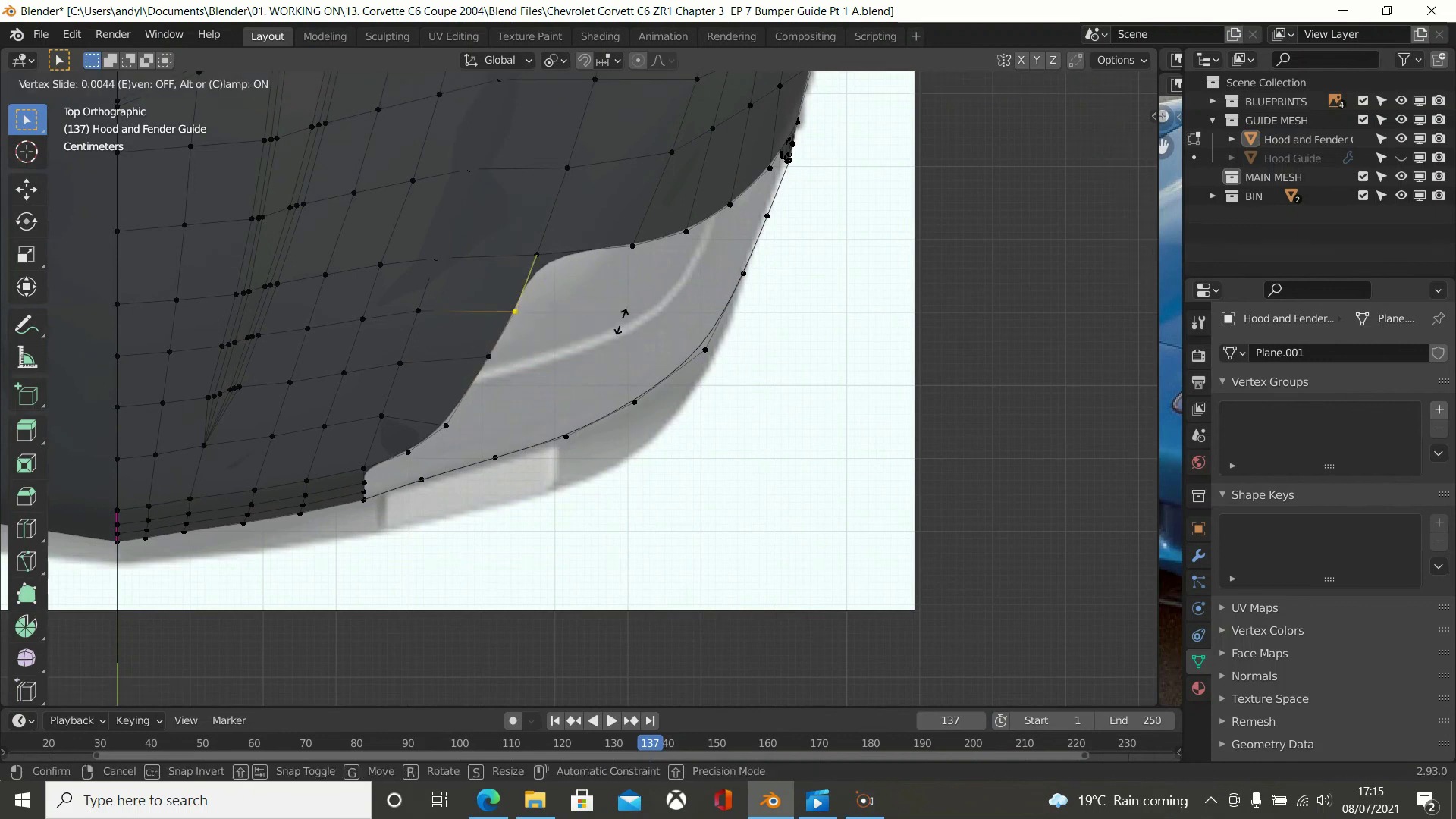
left_click(586, 346)
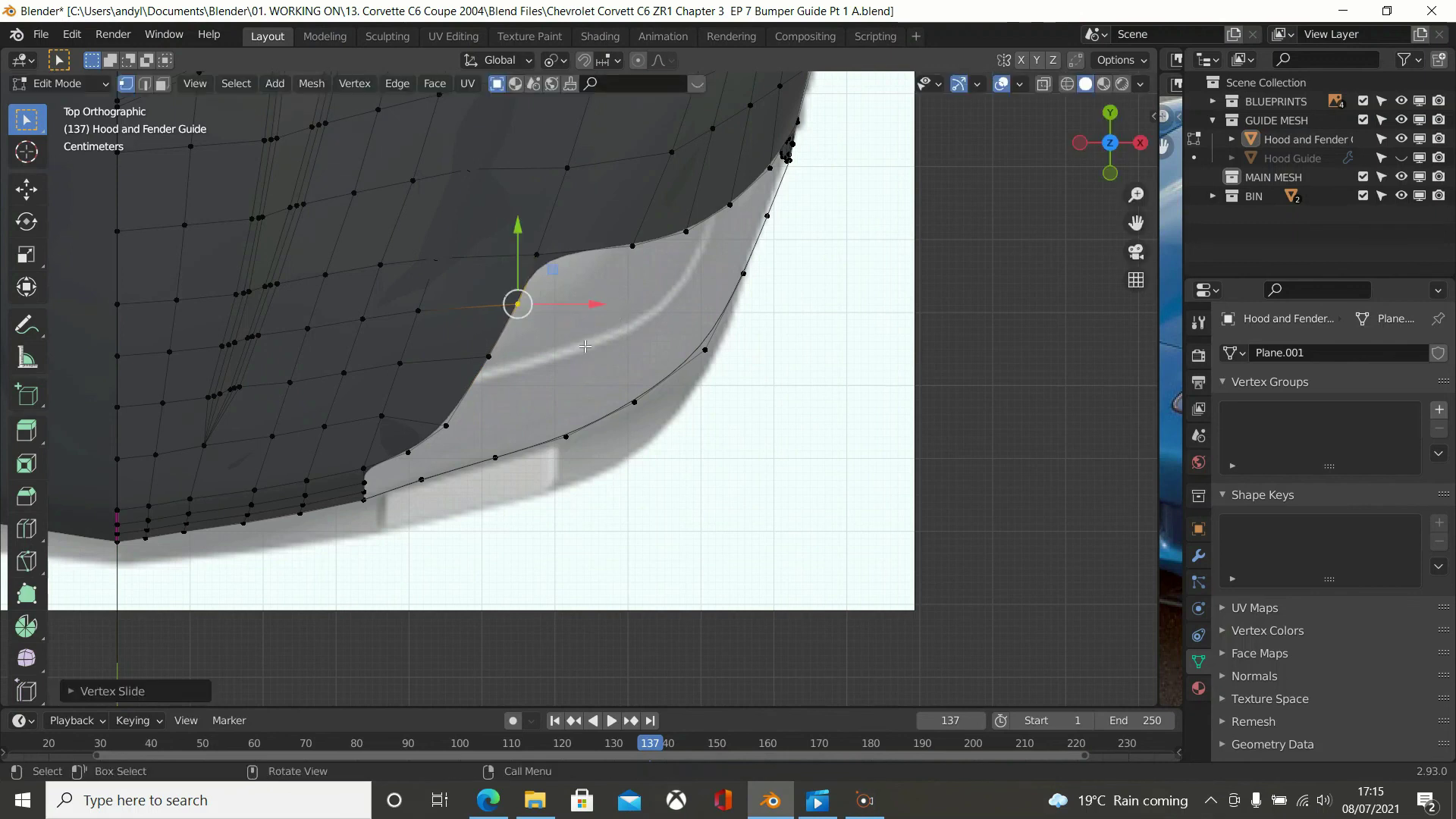
left_click(451, 420)
key("shift+v")
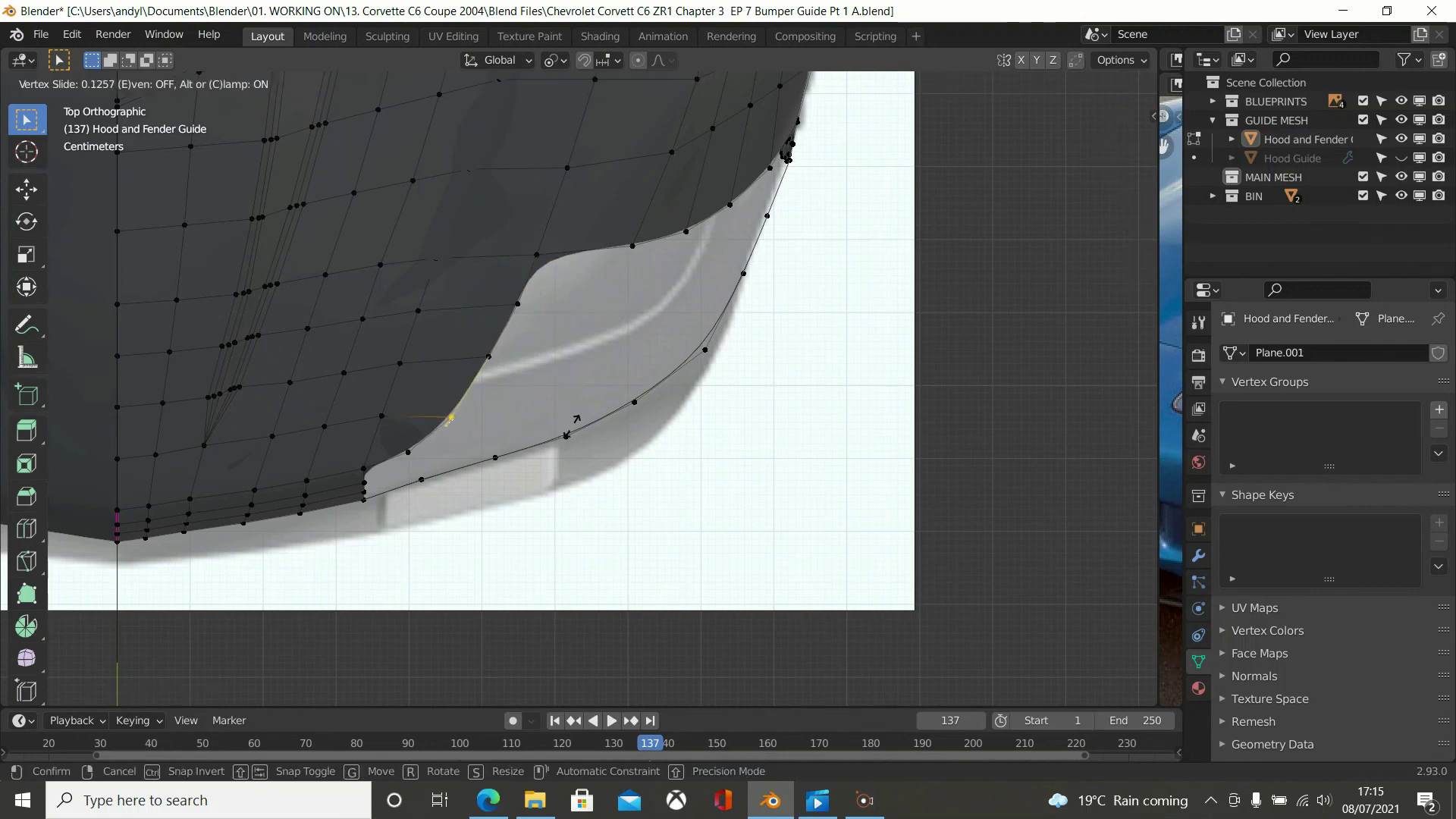
left_click(576, 408)
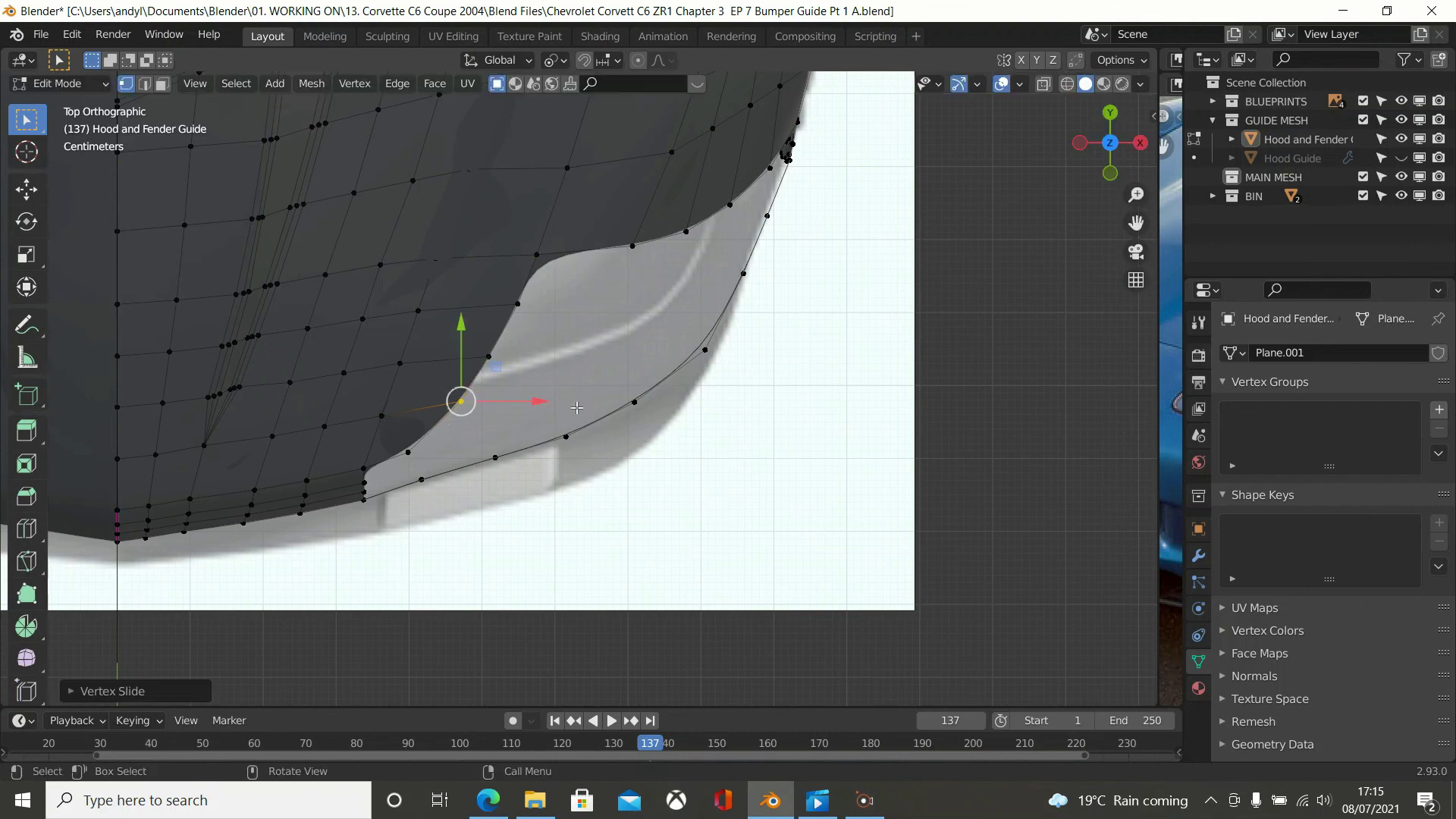
scroll(545, 427, "down", 2)
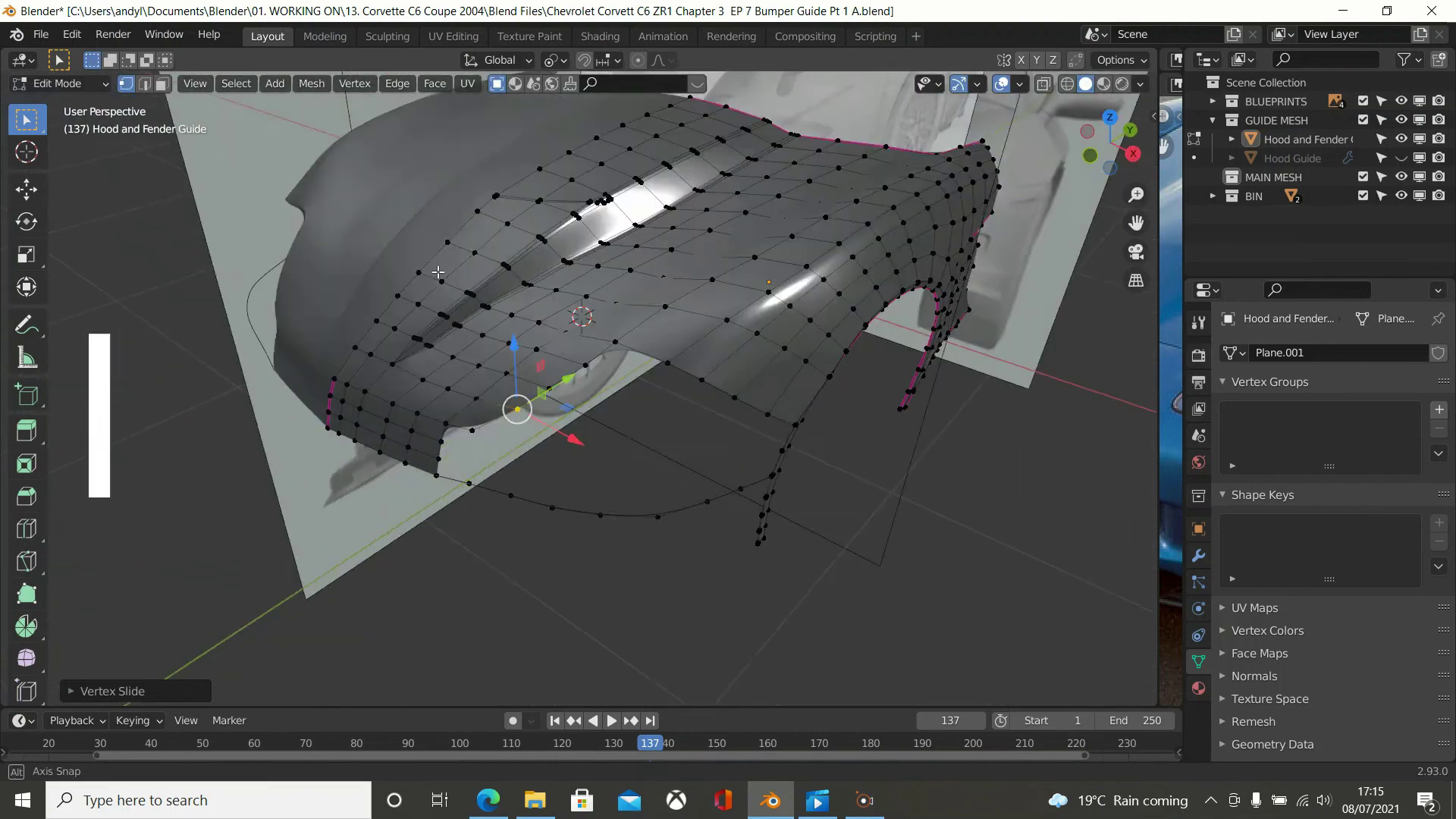
key("Tab")
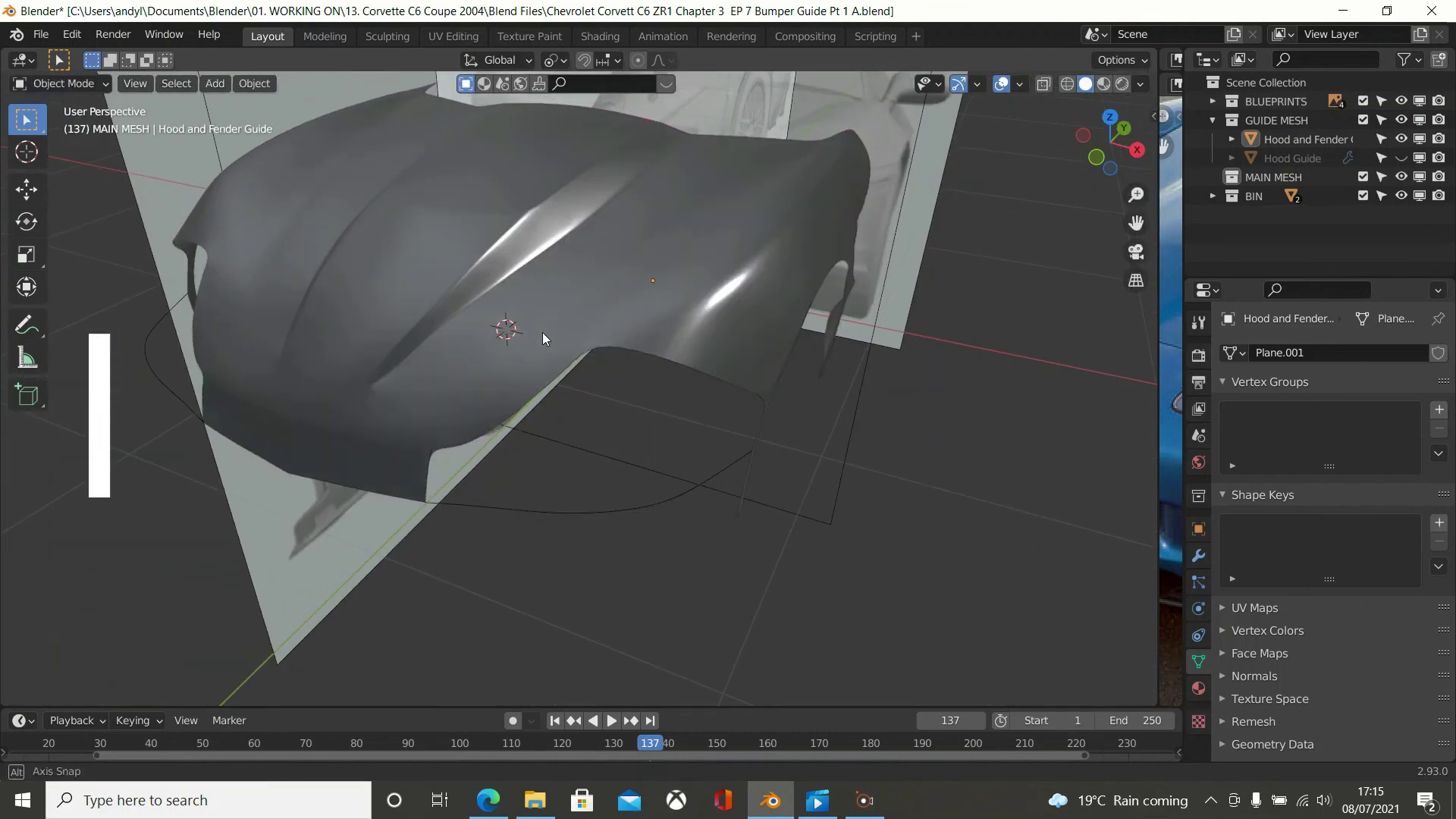